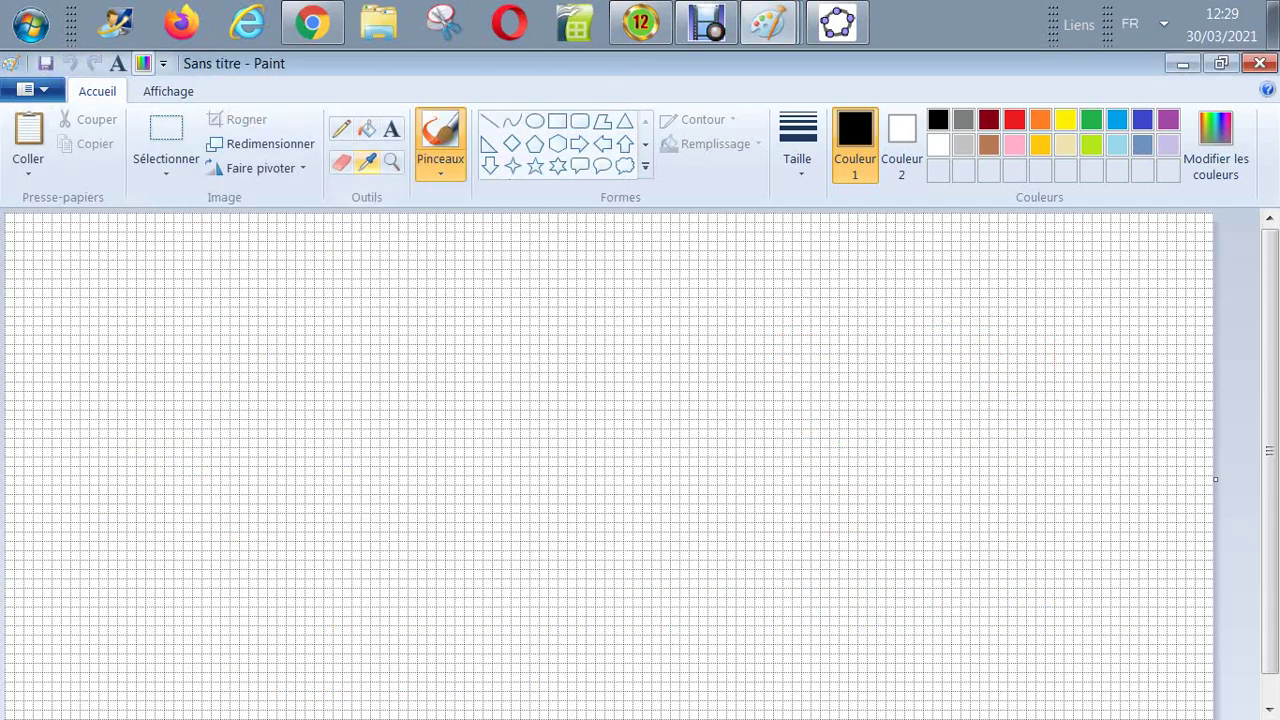
Add the text "y = 30 x + b" near the top of the blank grid page
left_click(391, 129)
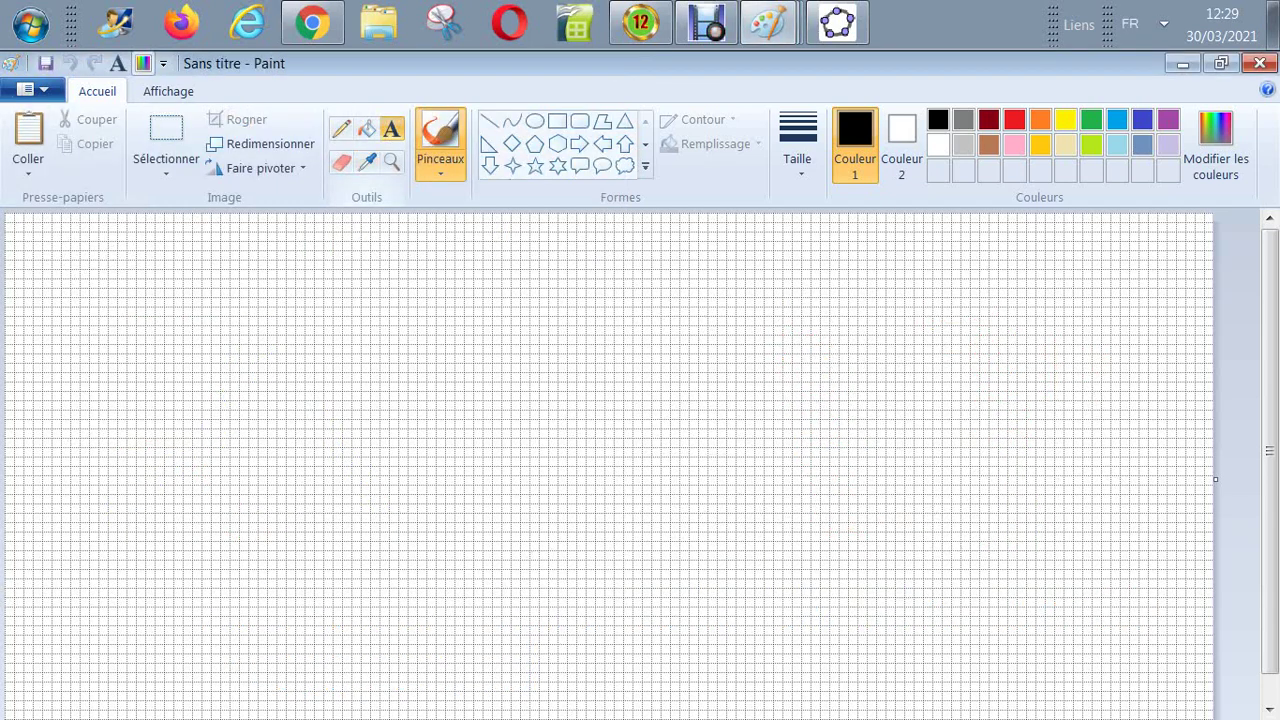
left_click(291, 275)
type("y")
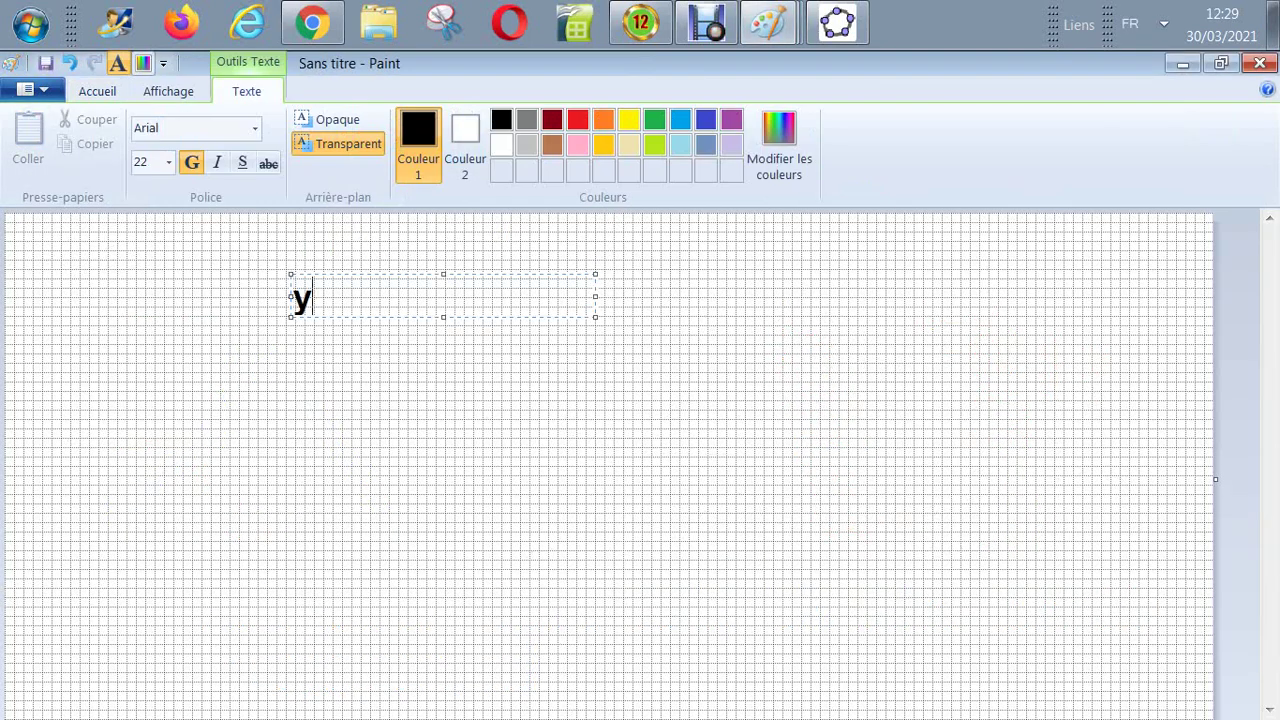
type(" = 30")
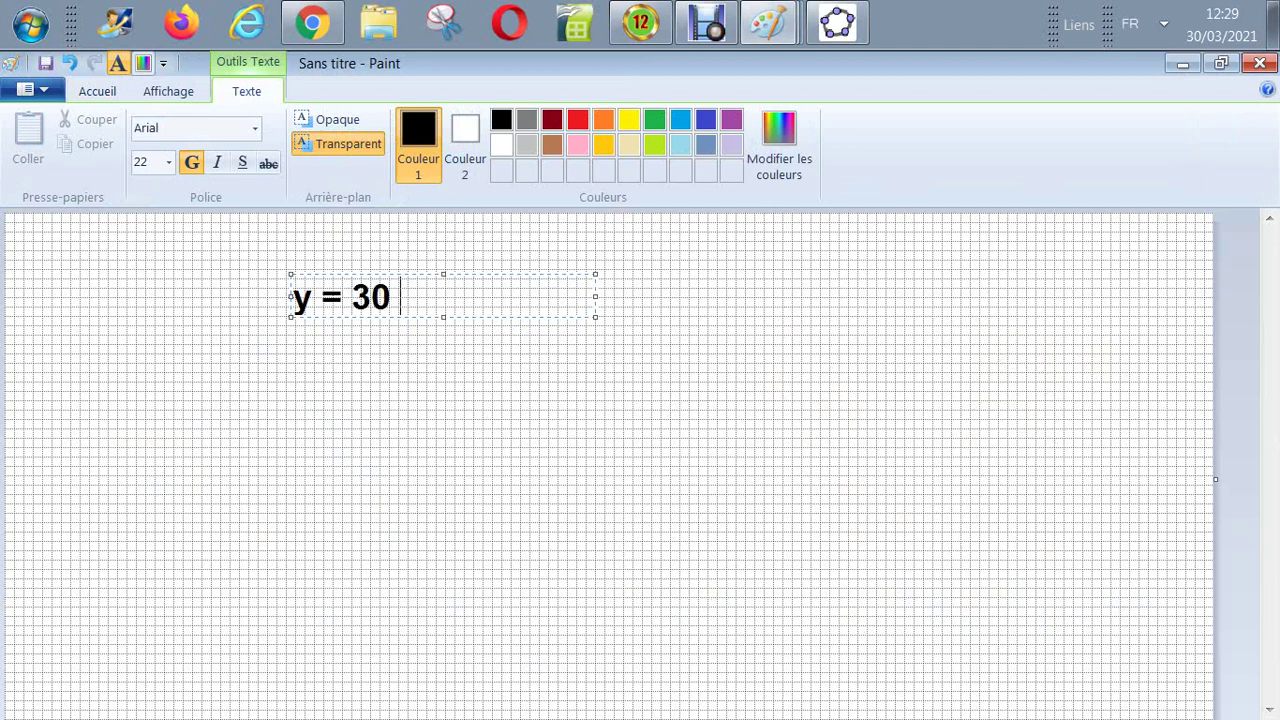
type(" x + b")
key("Escape")
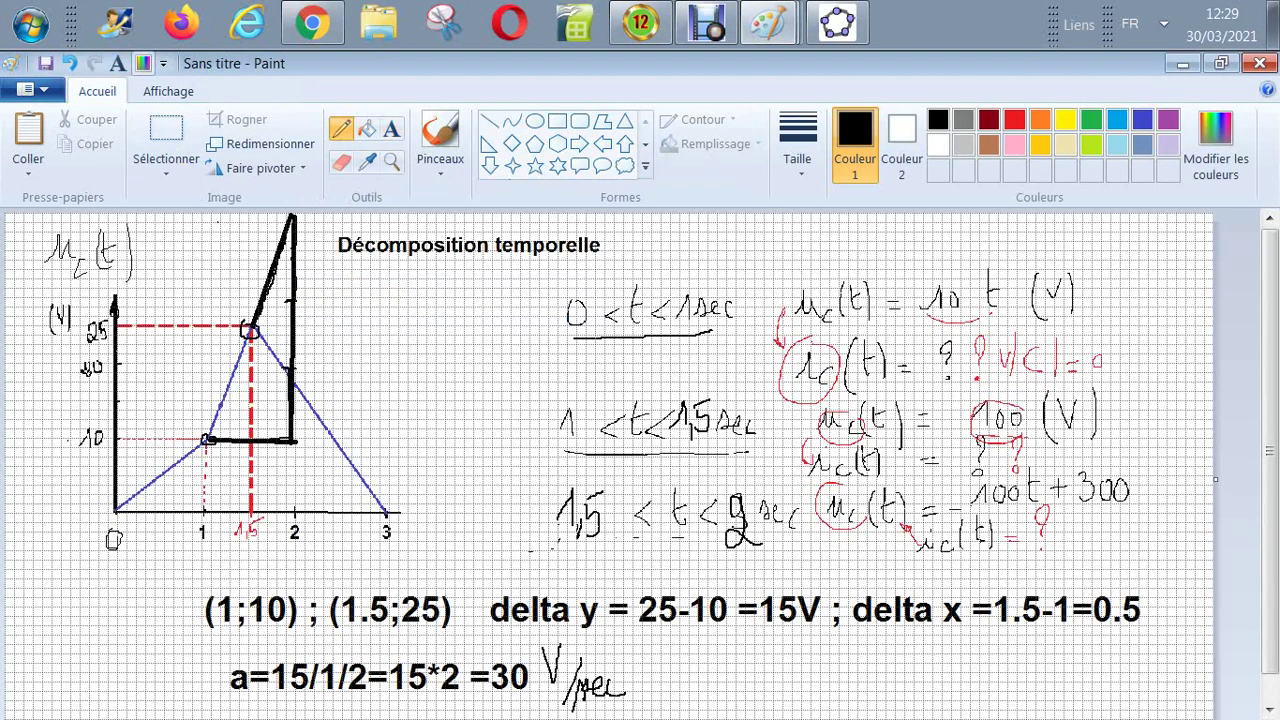
Copy the point (1;10) from the graph drawing, paste it into the equation drawing and place it below the equation
left_click(150, 130)
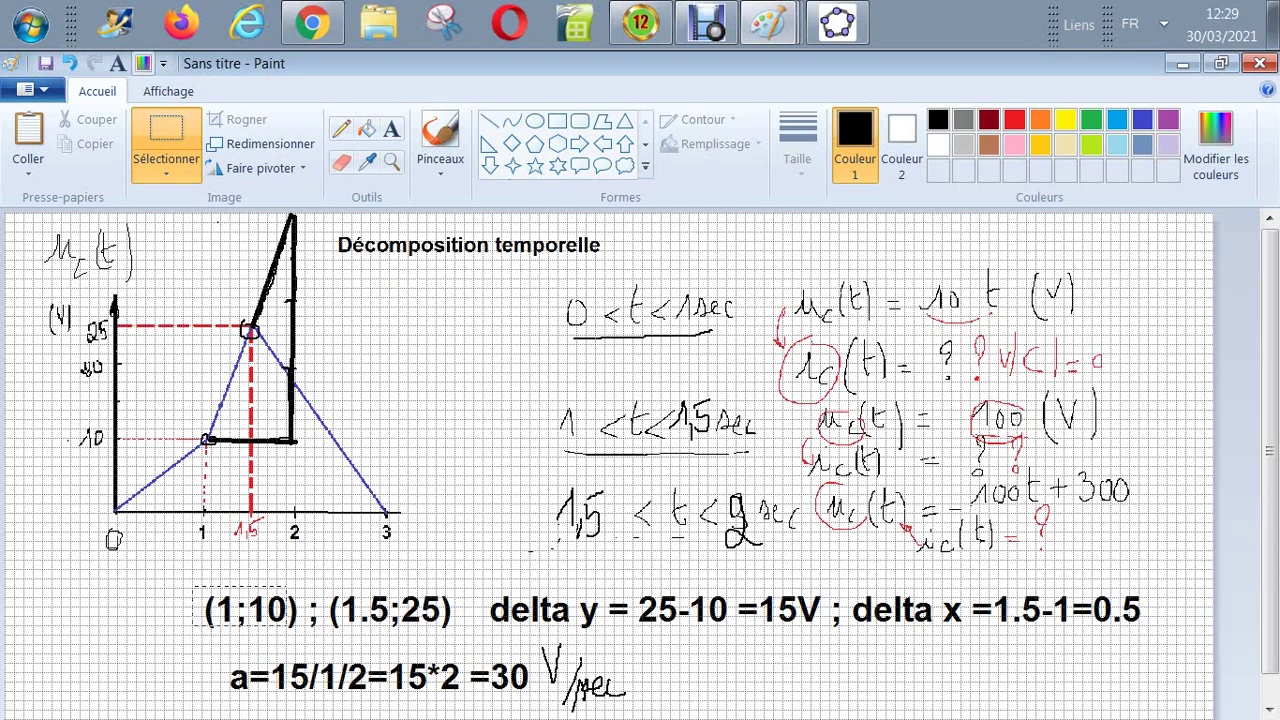
left_click_drag(287, 626, 304, 645)
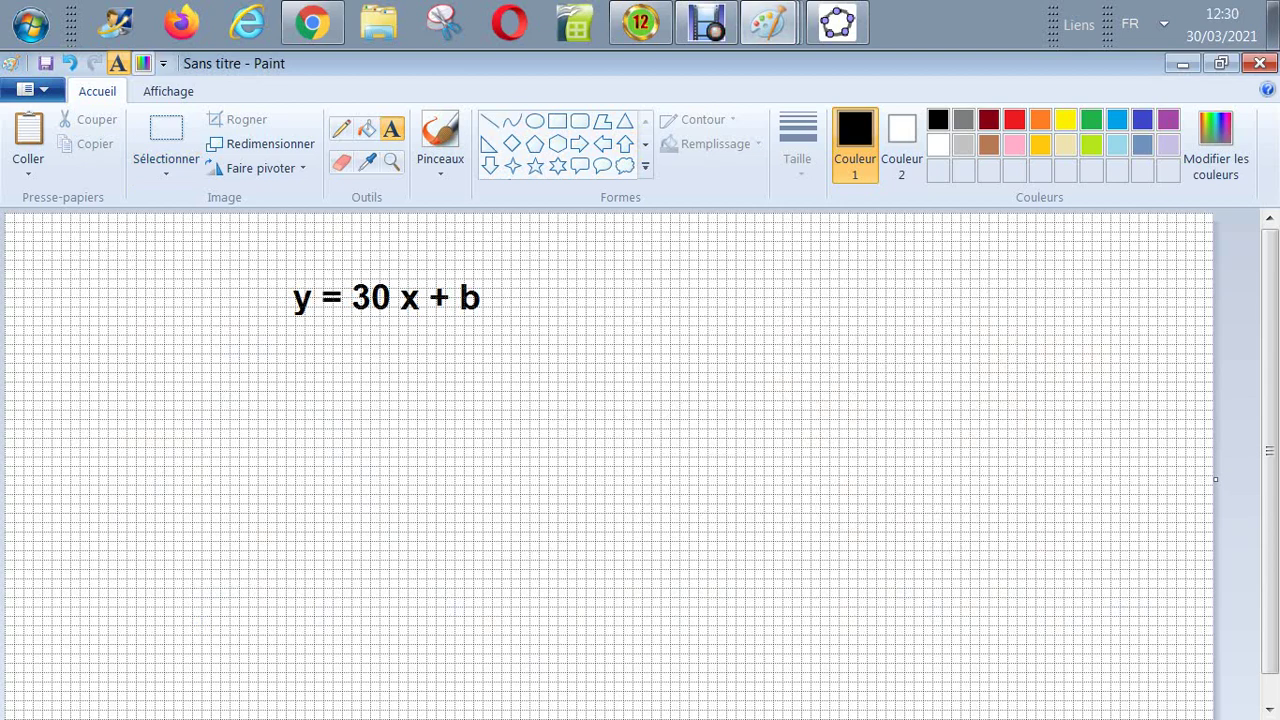
key("ctrl+v")
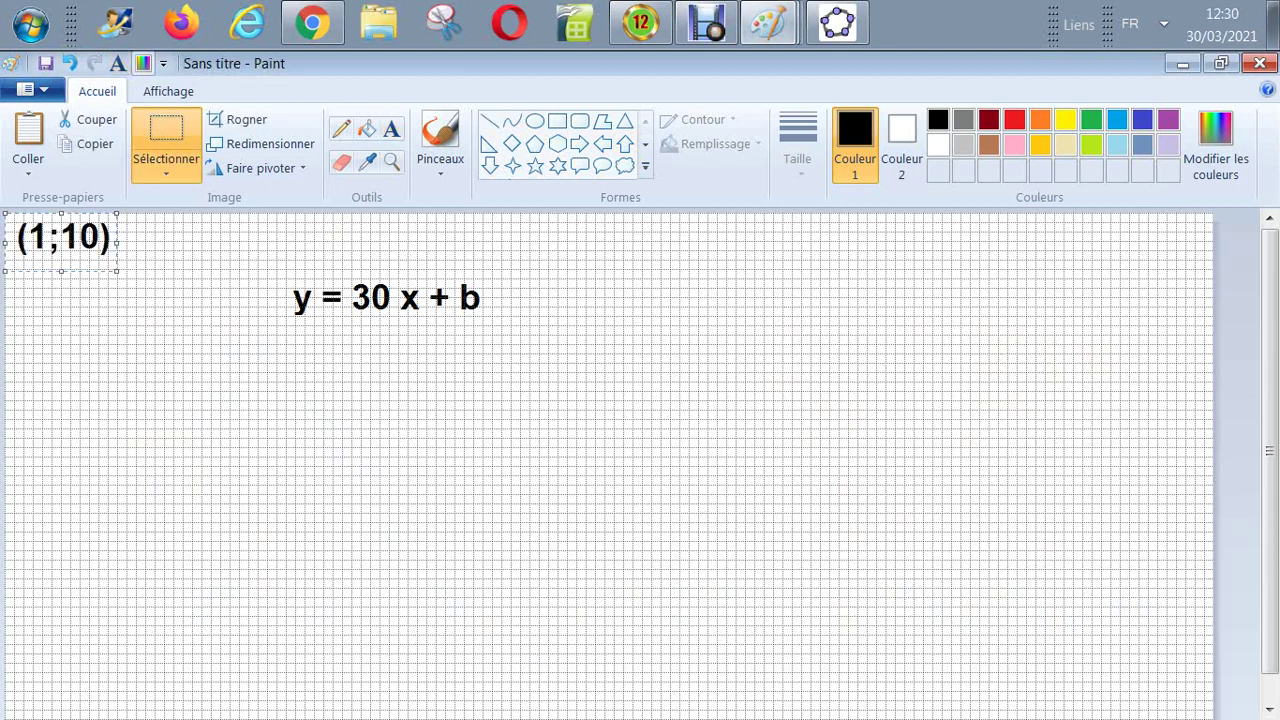
left_click_drag(63, 237, 225, 362)
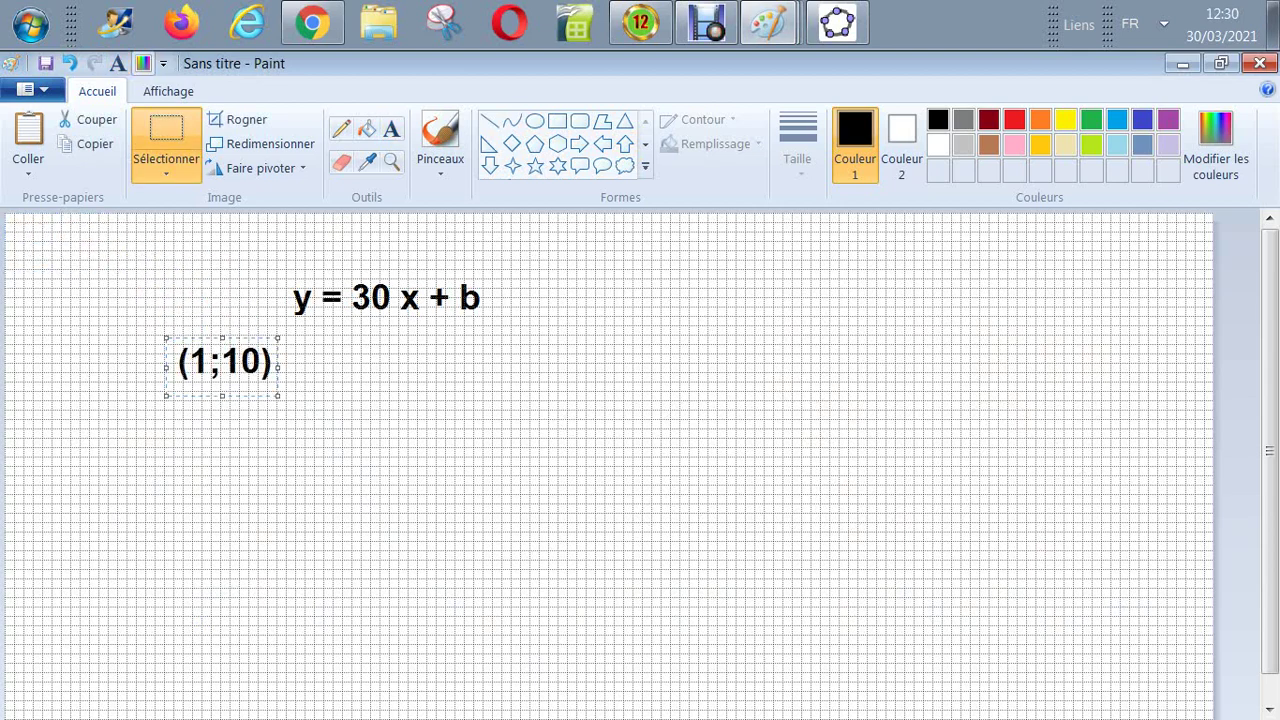
Move the equation y = 30 x + b to the page's upper edge and place the point (1;10) directly beneath it
left_click_drag(277, 277, 521, 337)
left_click_drag(400, 305, 322, 246)
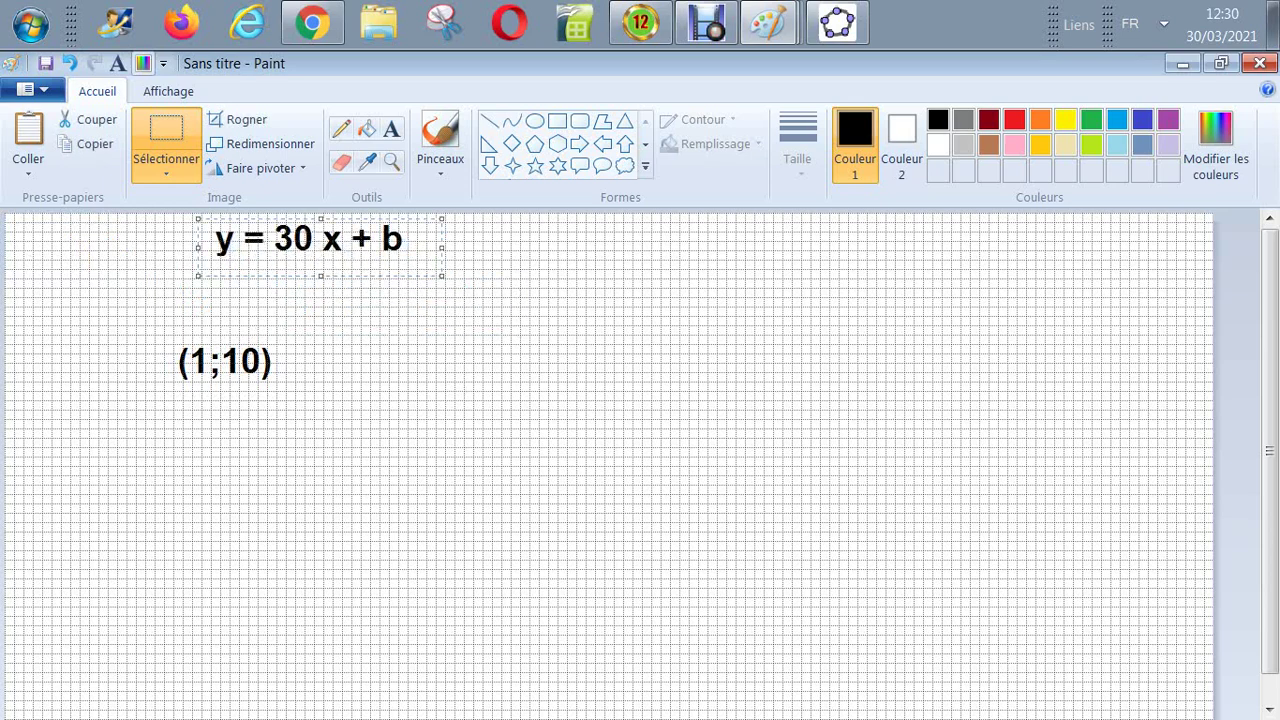
left_click_drag(174, 337, 286, 394)
left_click_drag(225, 365, 375, 291)
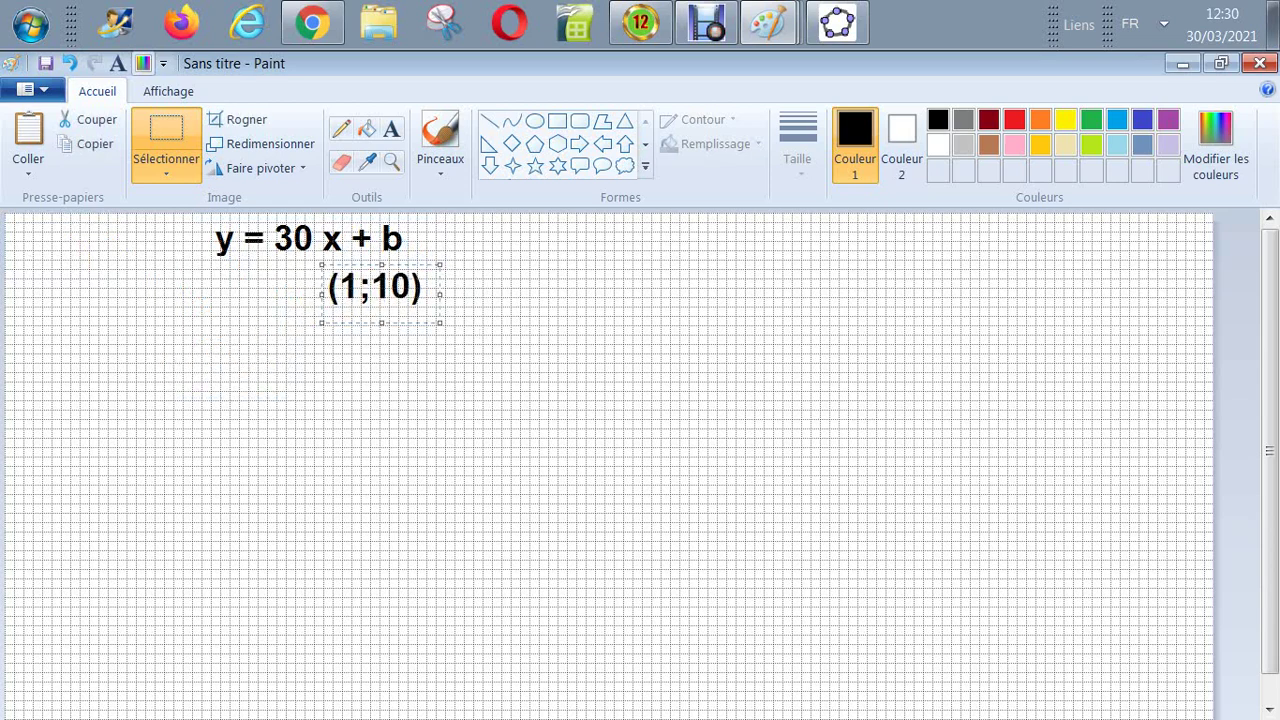
left_click(375, 423)
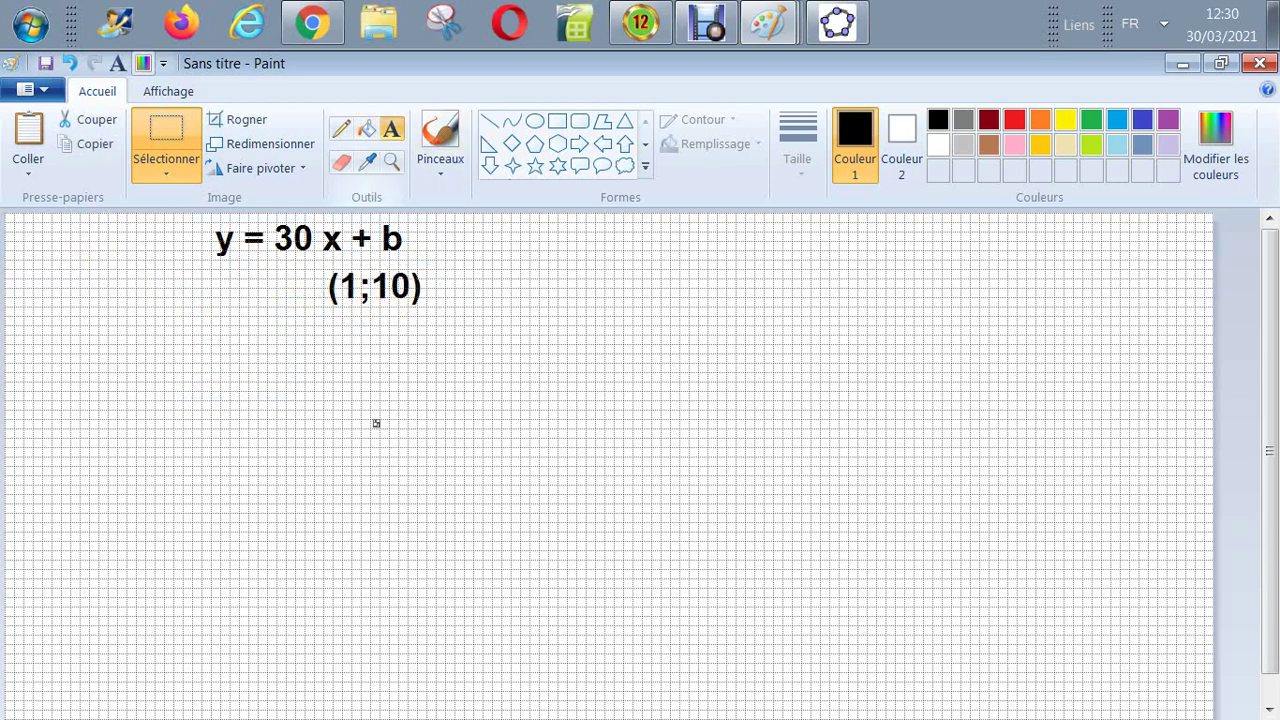
Add the text "10 = 30*1 + b" below the point (1;10), with spaces around the equals and plus signs
left_click(391, 129)
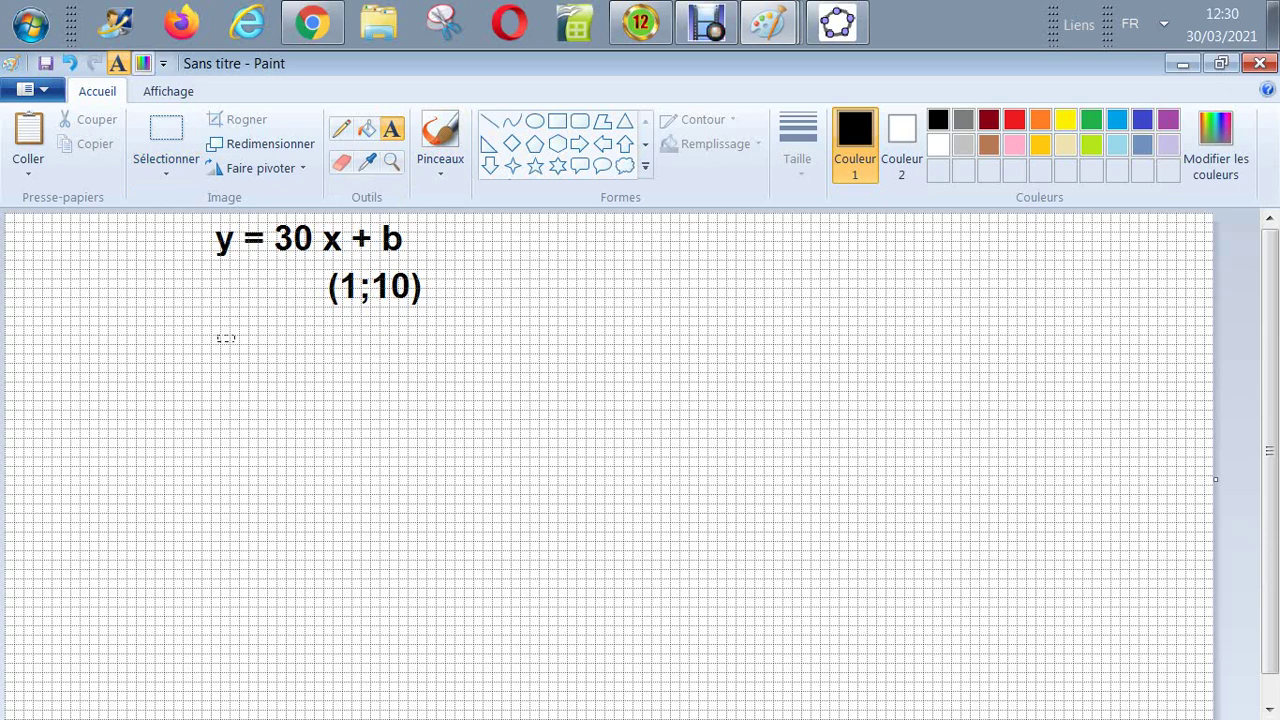
left_click(226, 338)
type("y")
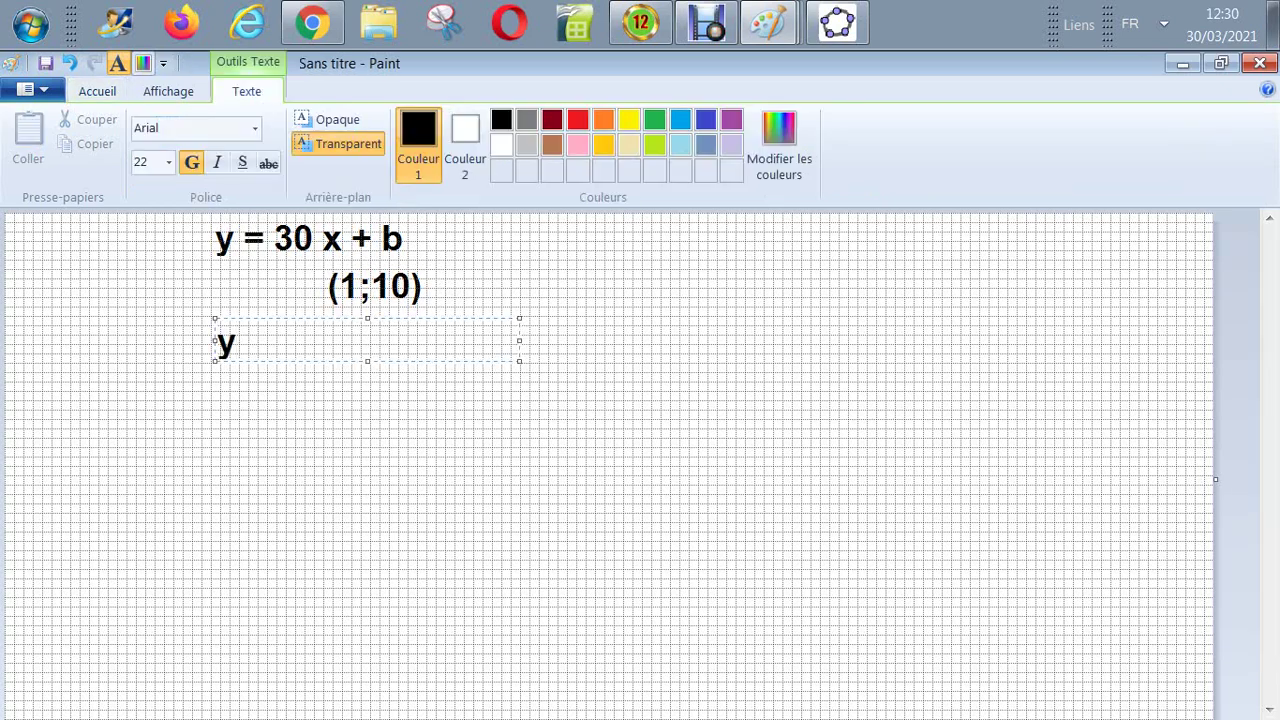
type(" =")
key("Left")
key("Left")
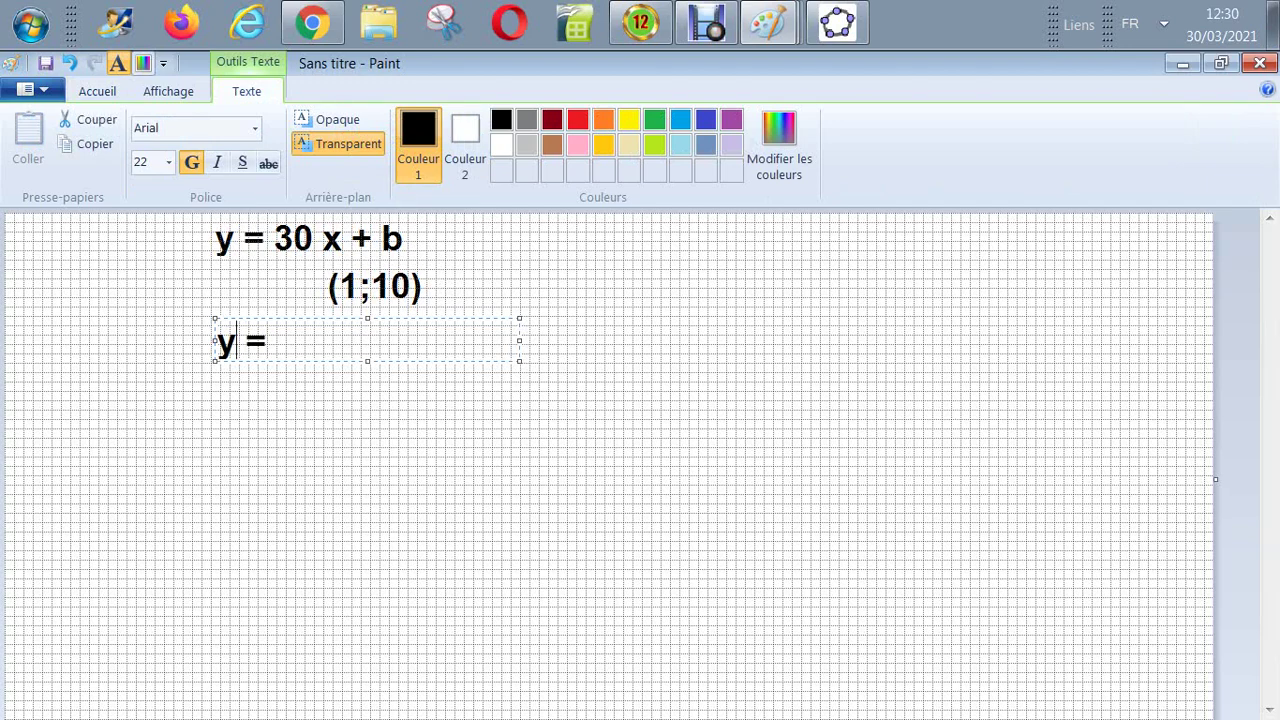
key("BackSpace")
type("10 = ")
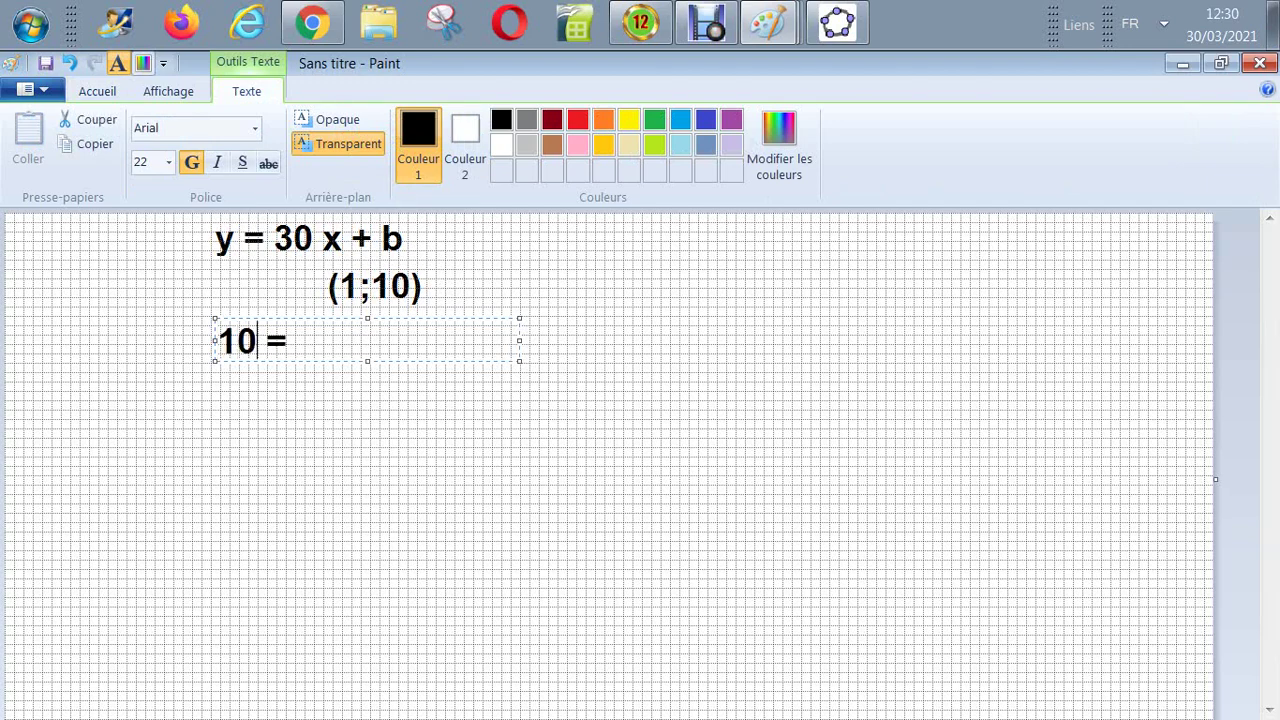
type("30*")
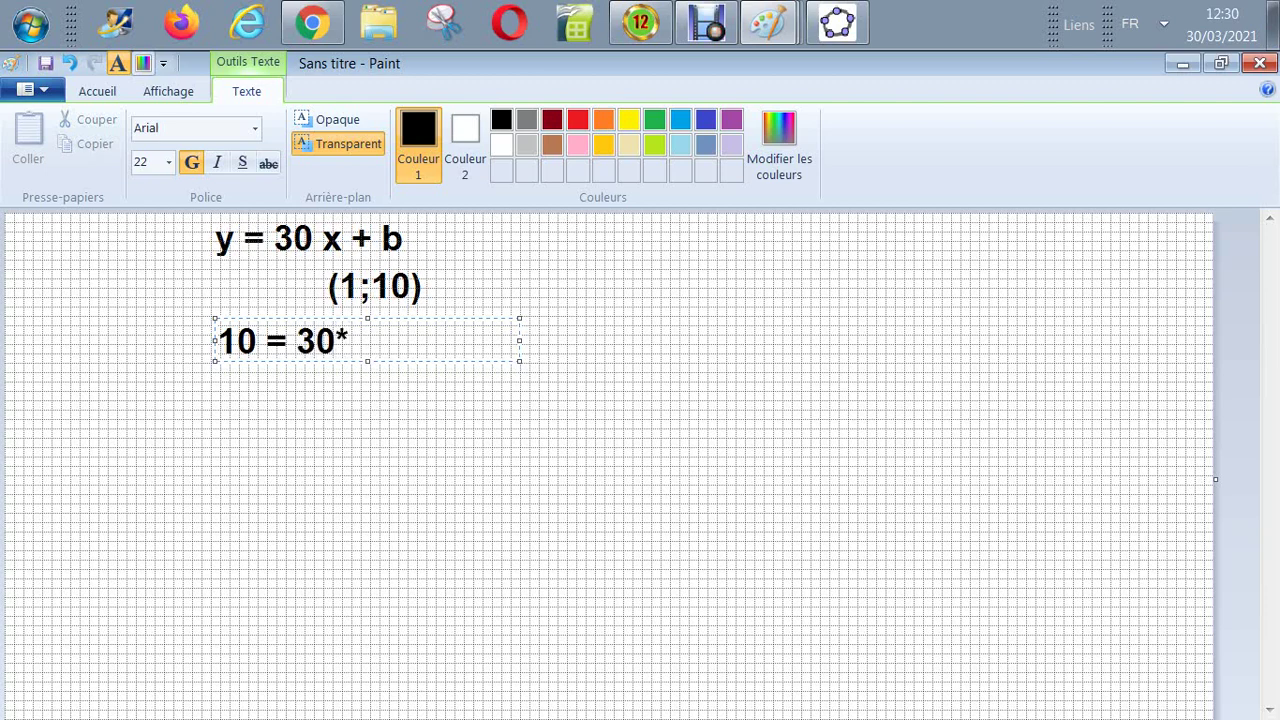
type("1+b")
key("Left")
key("Left")
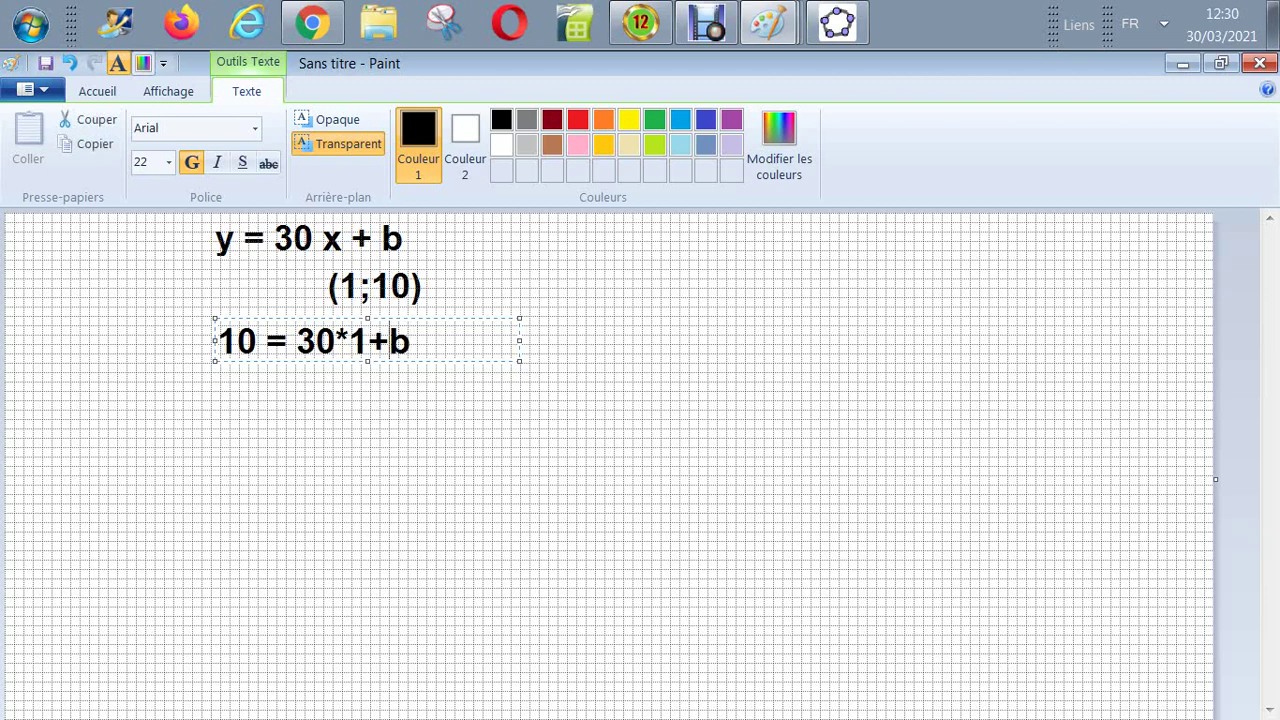
key("Right")
key("Right")
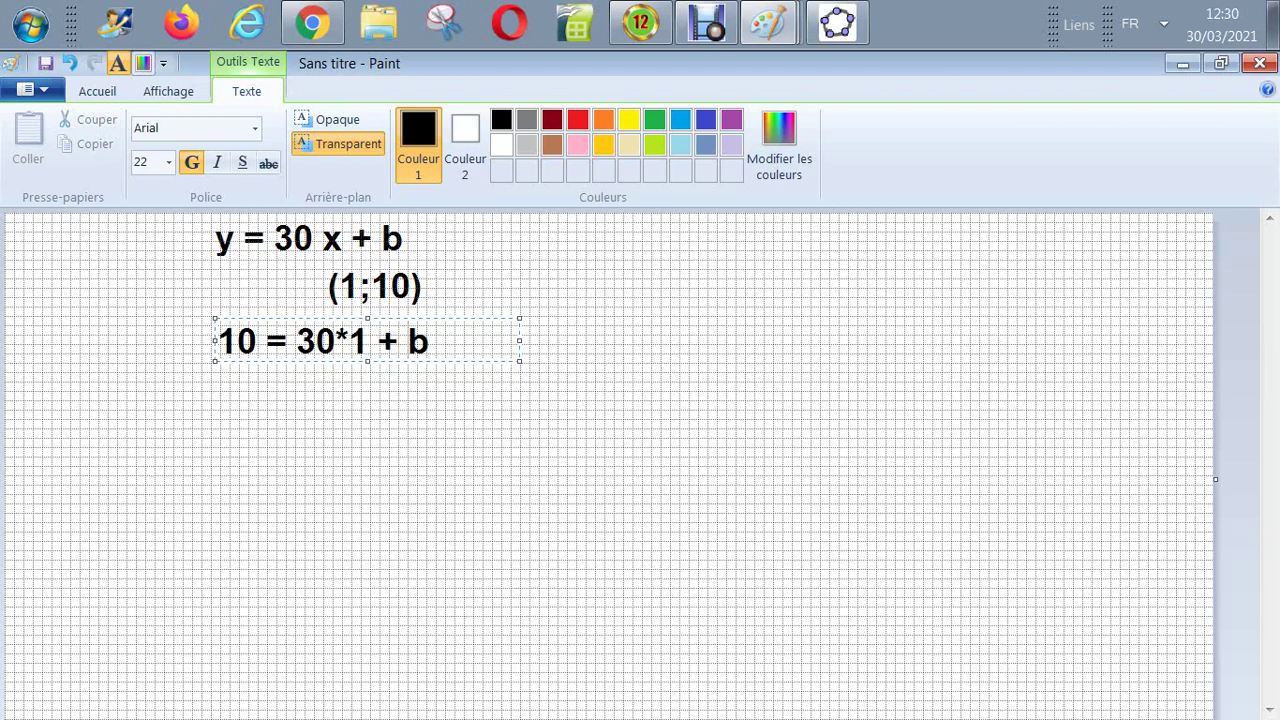
key("Escape")
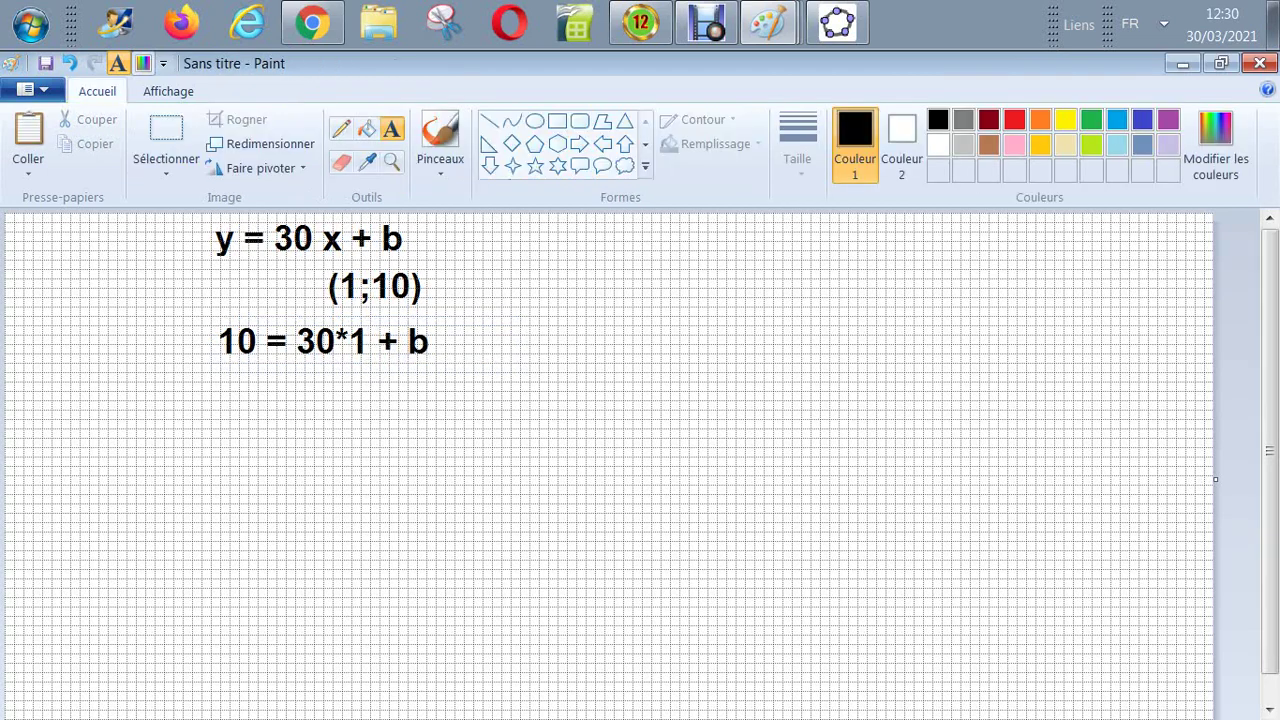
Handwrite "b = -20" in black below the substituted equation, using the Pencil at the third line thickness
left_click(341, 128)
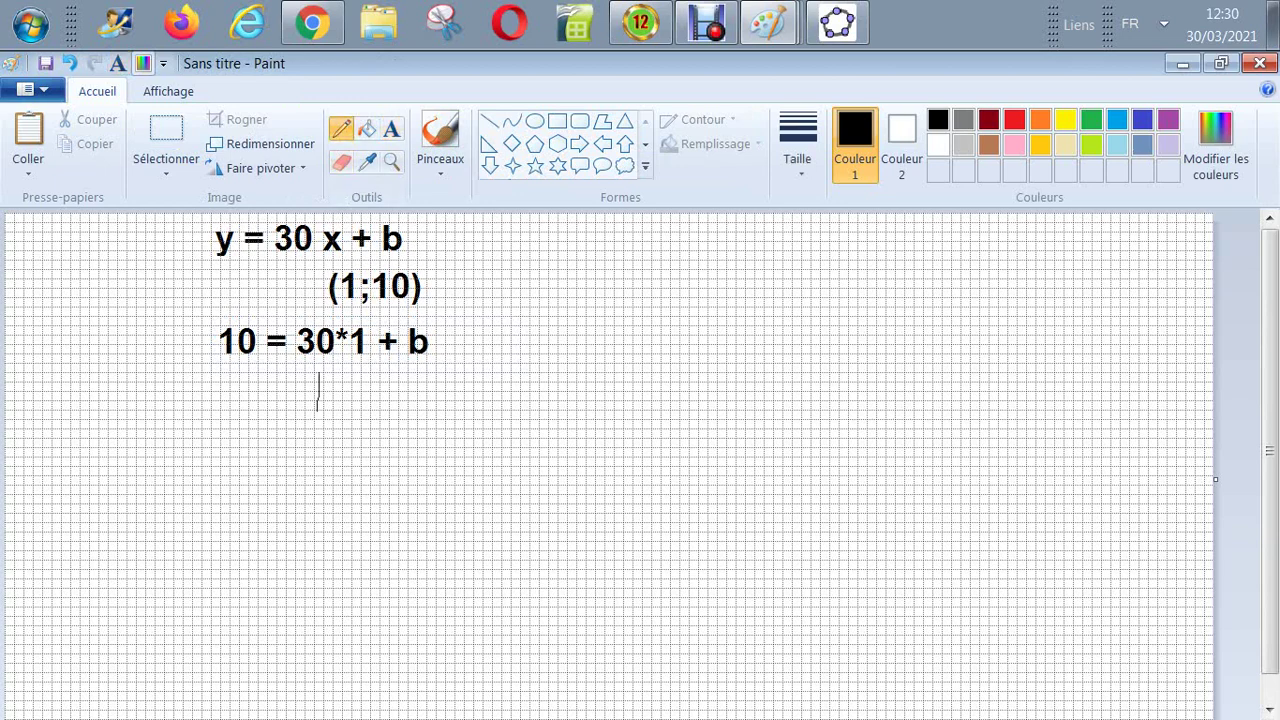
left_click_drag(317, 409, 320, 412)
left_click(797, 145)
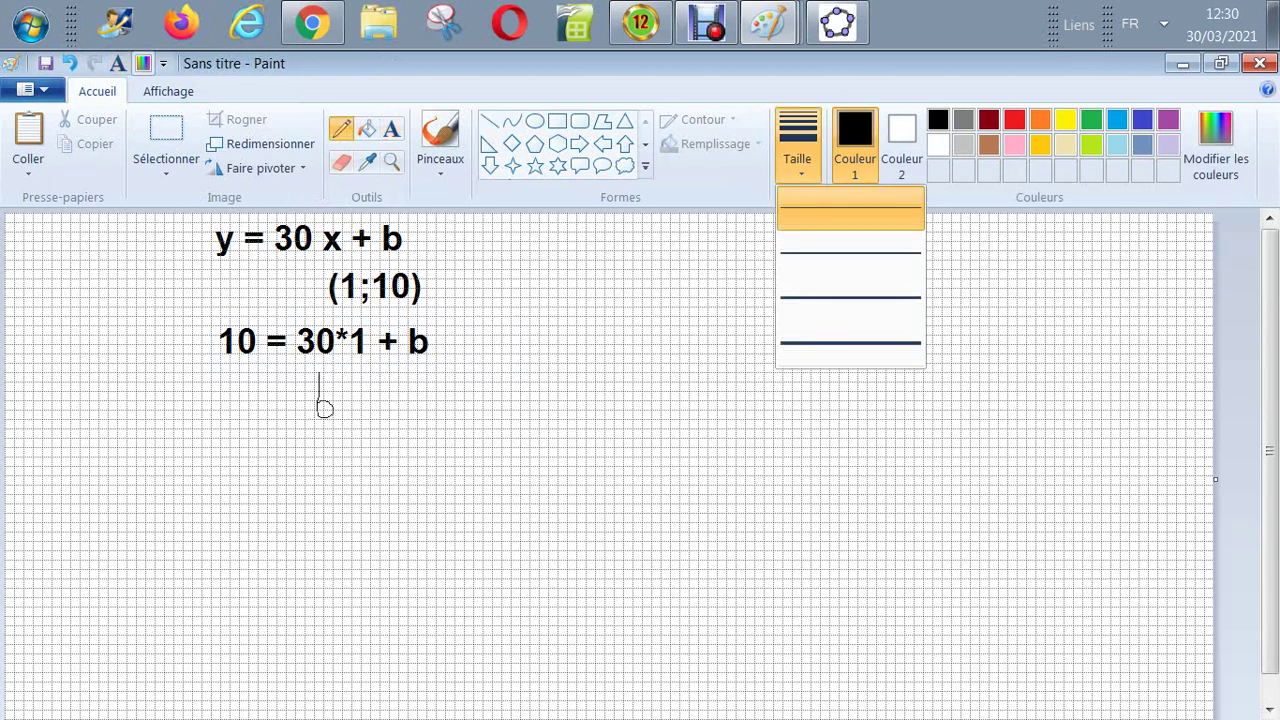
left_click(850, 299)
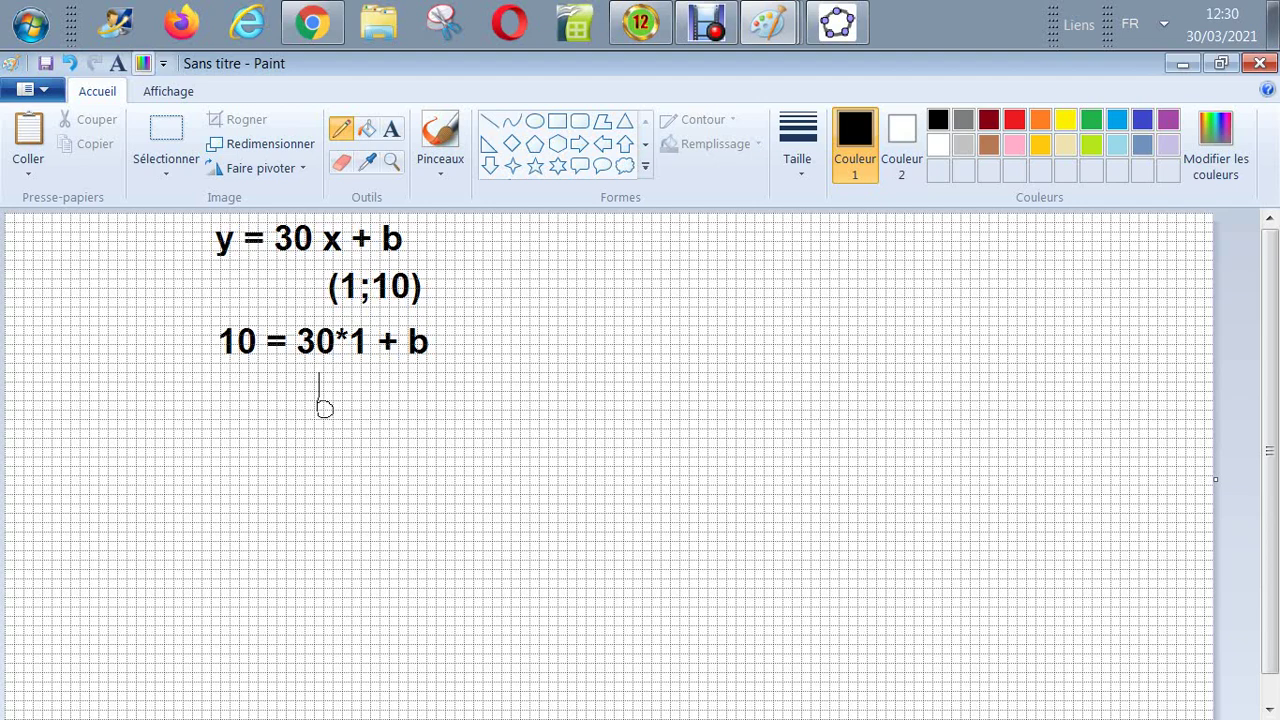
mouse_move(320, 375)
left_mouse_down()
mouse_move(320, 425)
mouse_move(382, 401)
left_mouse_up()
left_click(406, 408)
left_click_drag(448, 377, 443, 400)
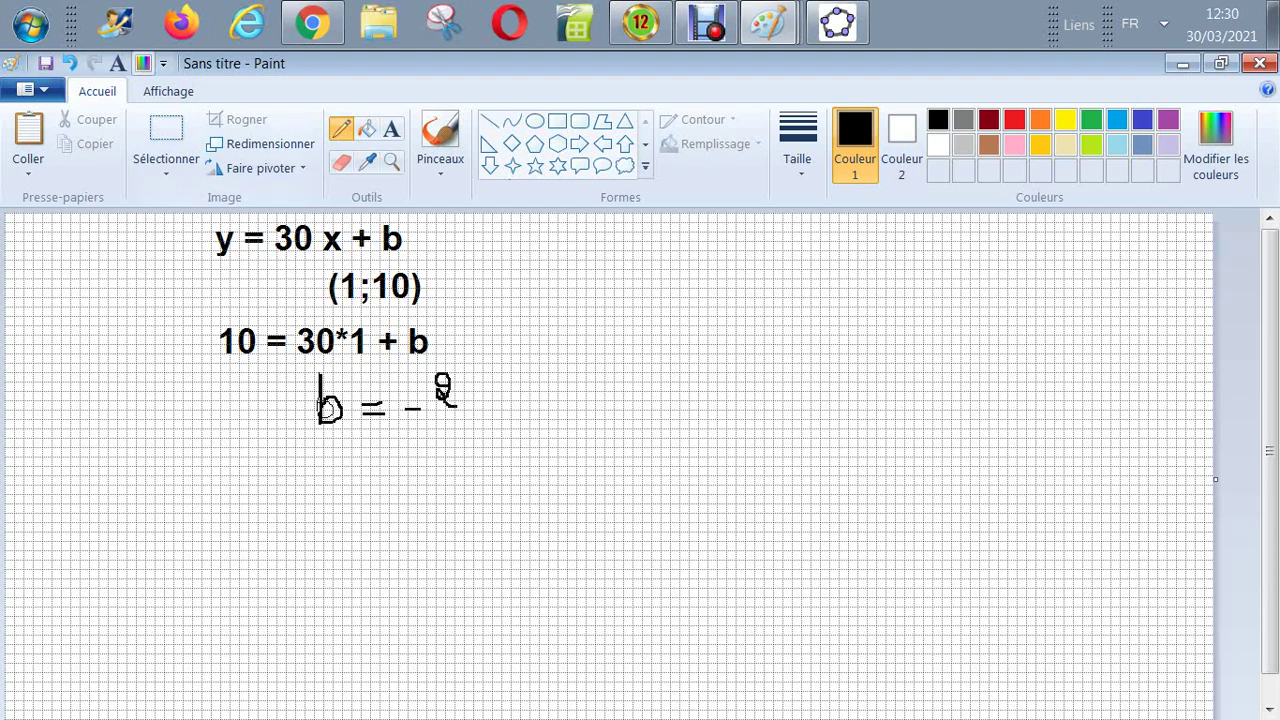
left_click(70, 63)
mouse_move(436, 380)
left_mouse_down()
mouse_move(438, 420)
mouse_move(478, 380)
left_mouse_up()
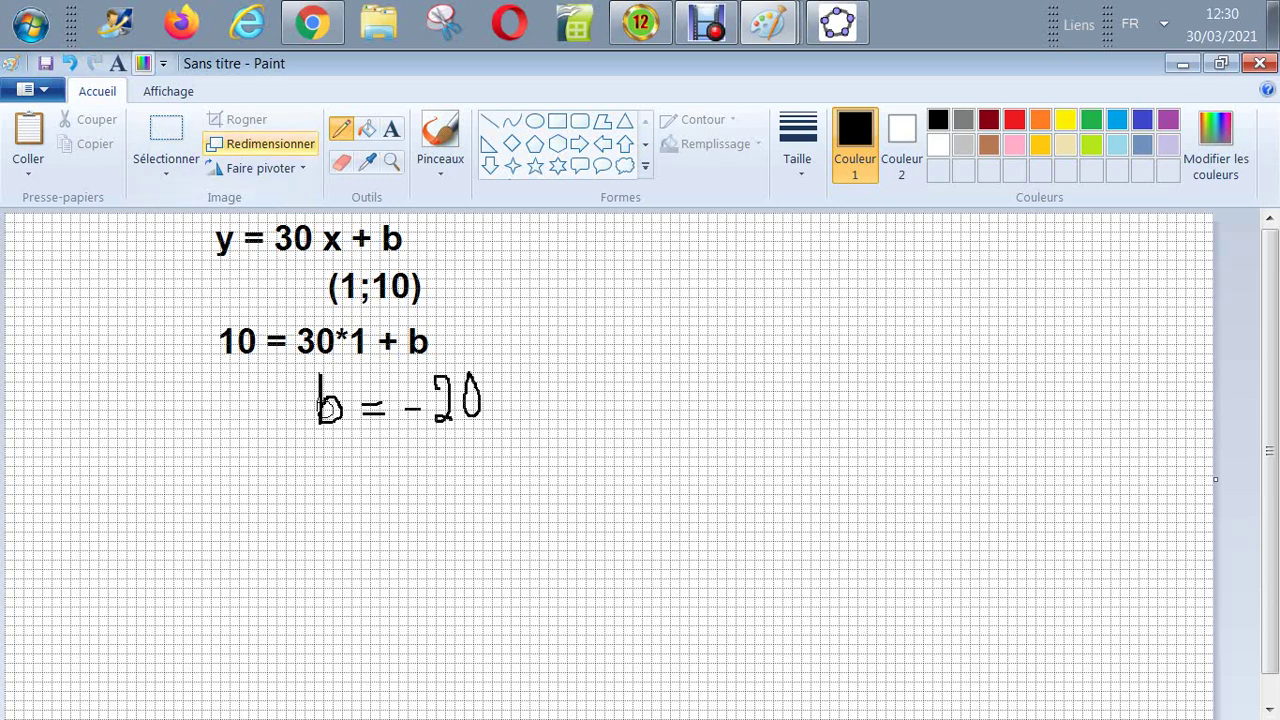
Add the text "y = 30 x-20" below the handwritten value of b
left_click(391, 129)
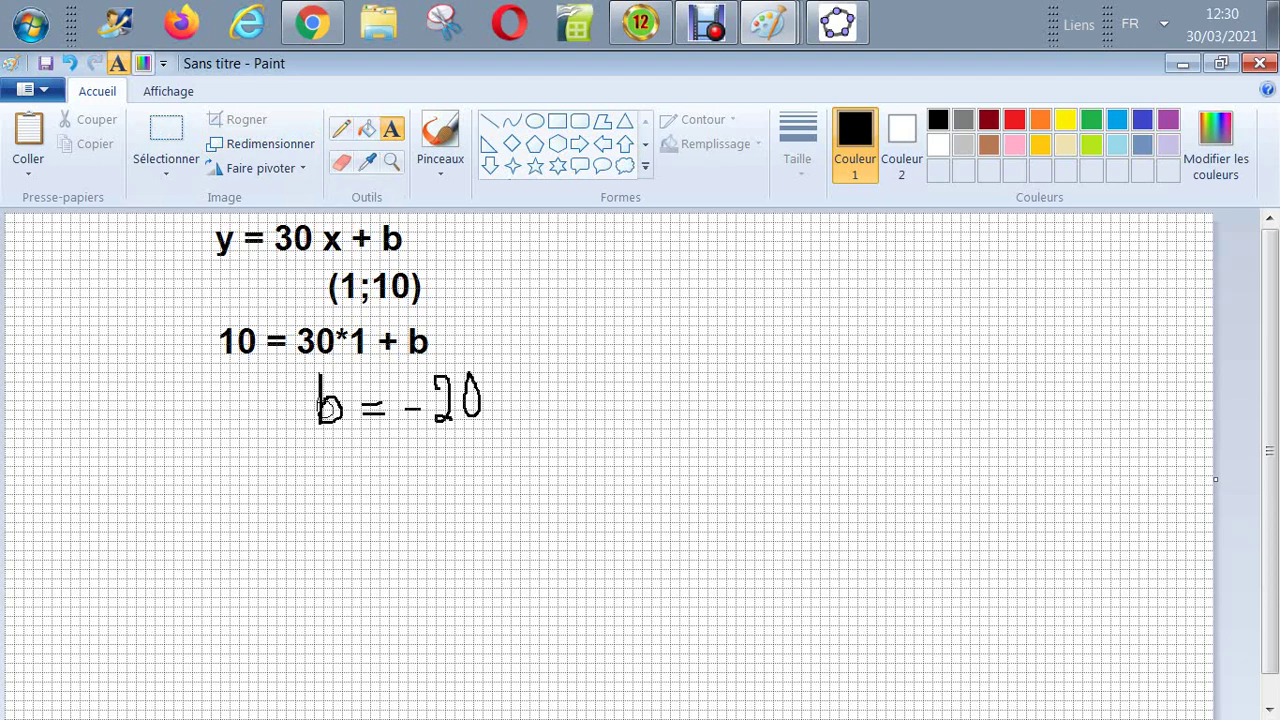
left_click(226, 468)
type("y")
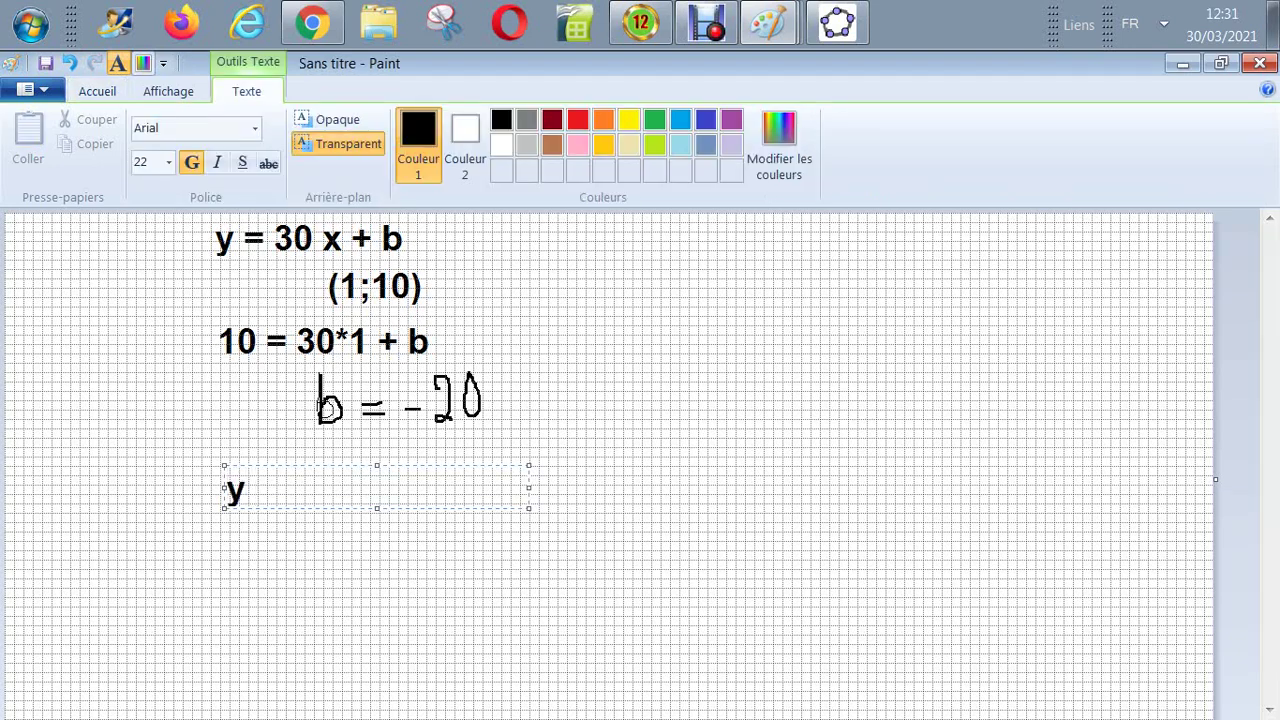
type(" = 30 x-")
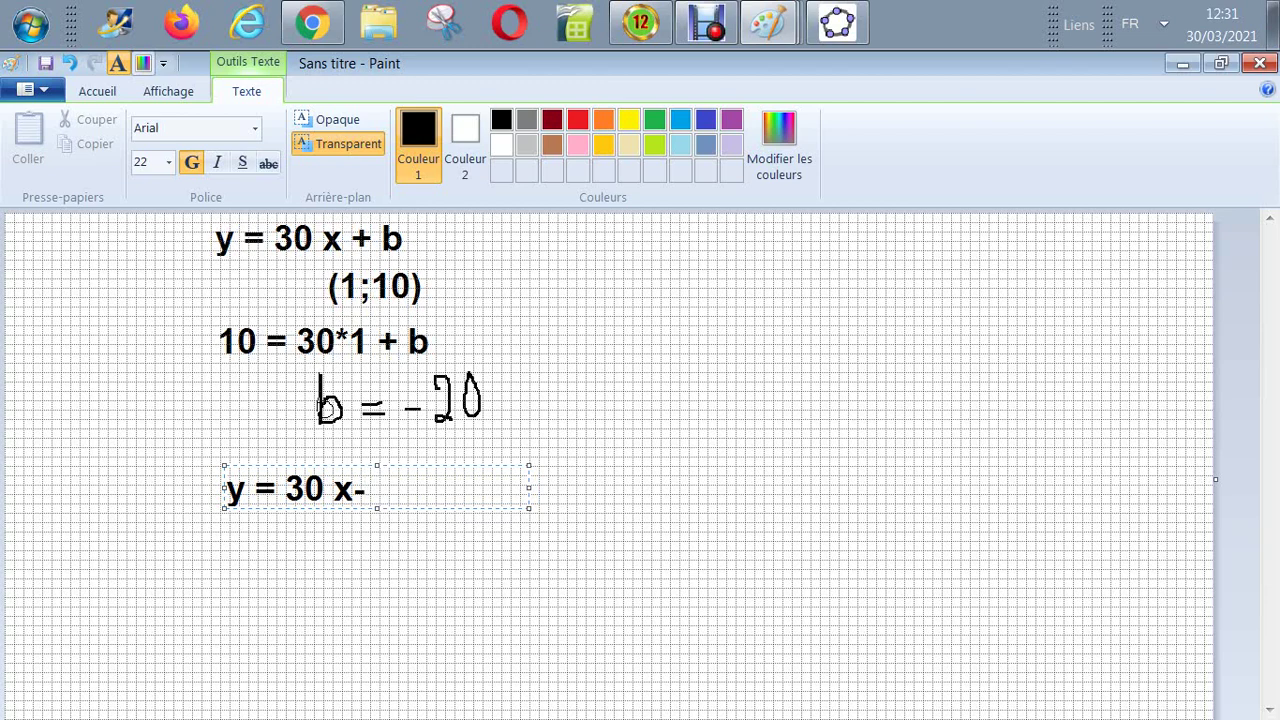
type("20")
left_click(229, 566)
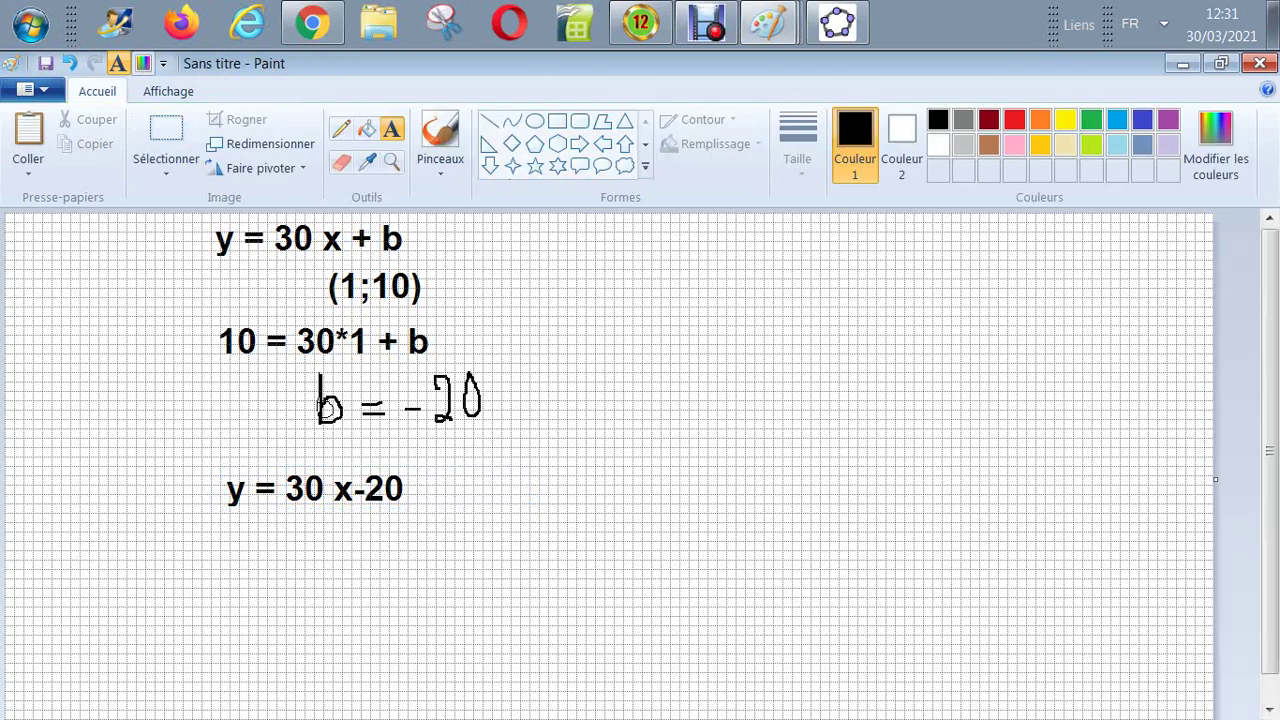
Add the text "uc(t) = 30 t -20" below the line equation y = 30 x-20
left_click(229, 566)
type("u")
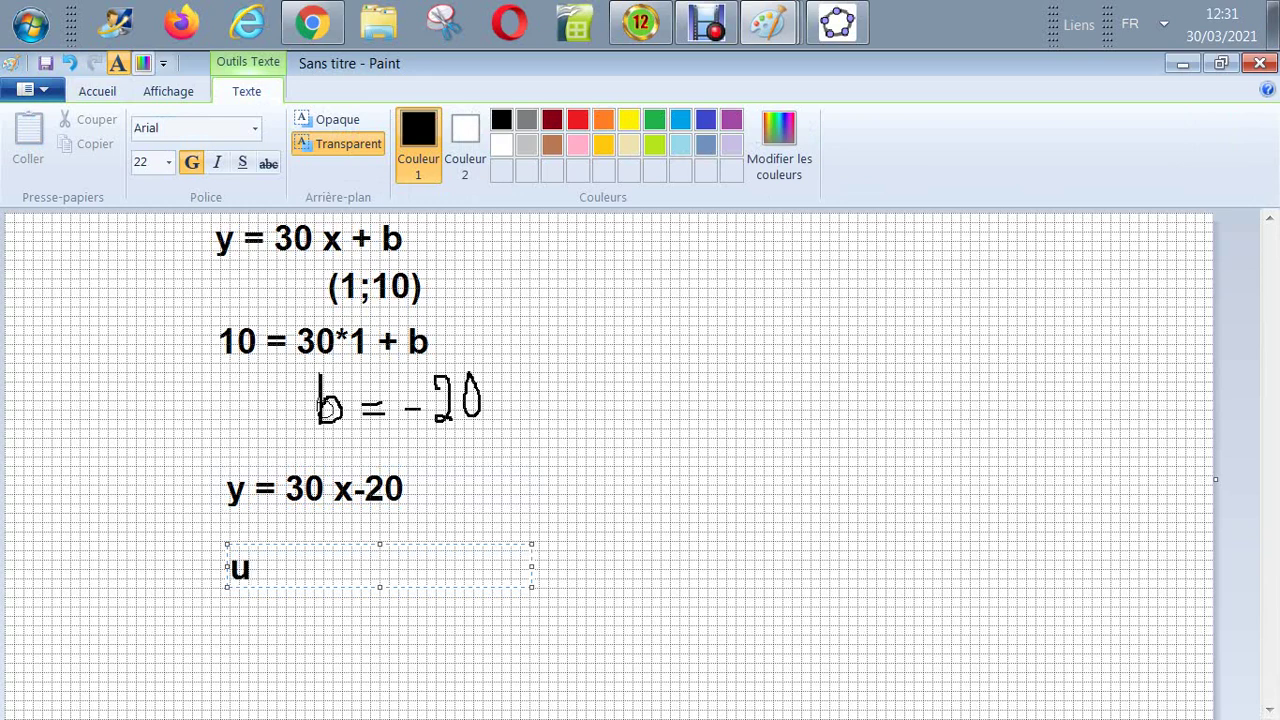
type("c(t) = ")
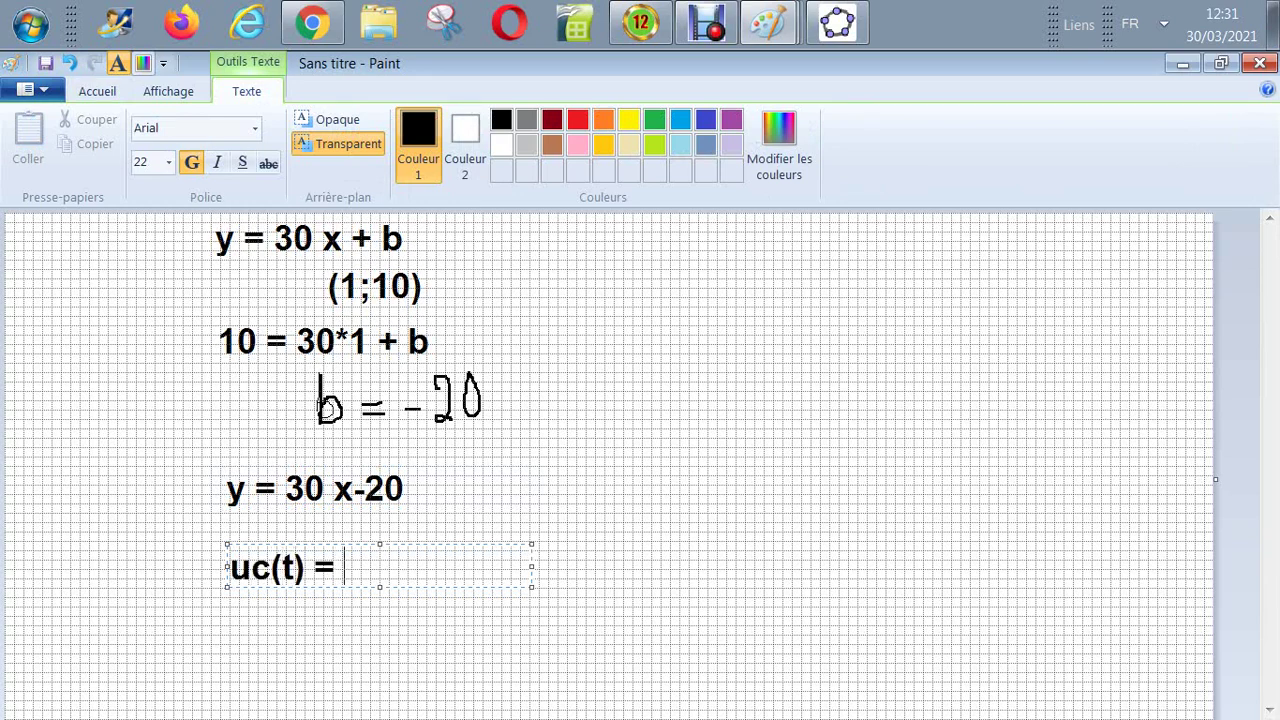
type("30 t -2")
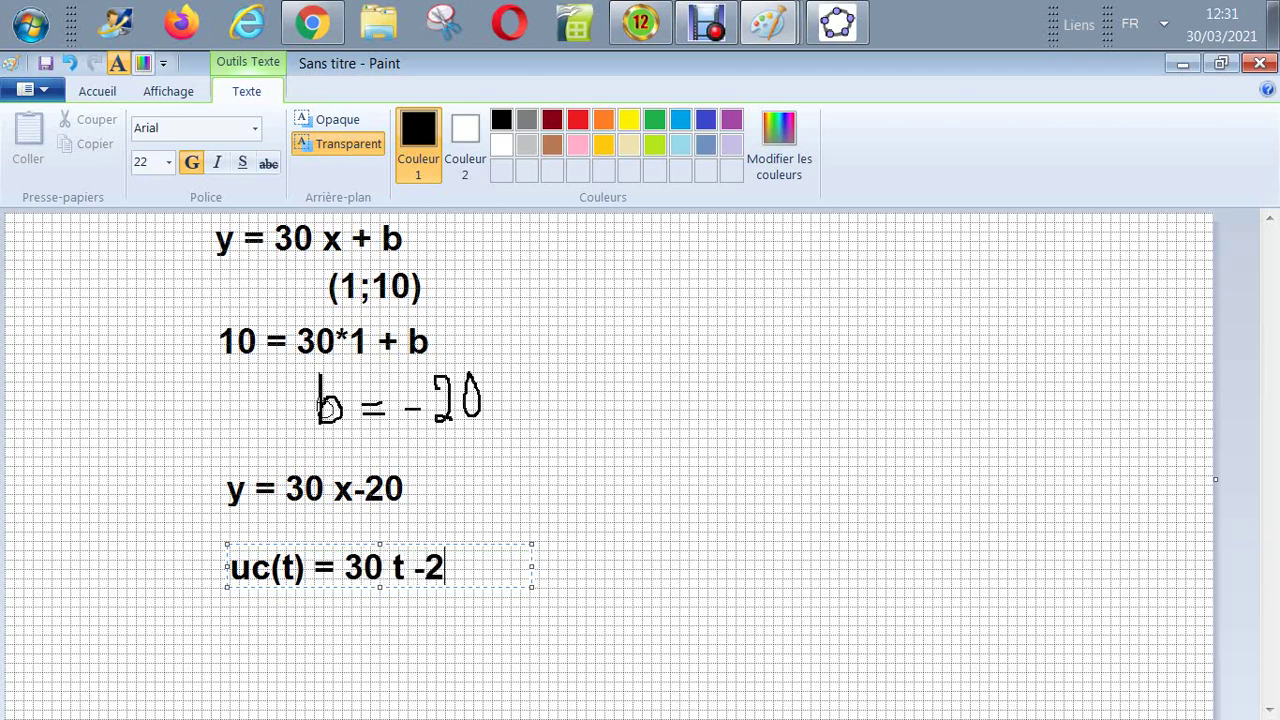
type("0")
key("Escape")
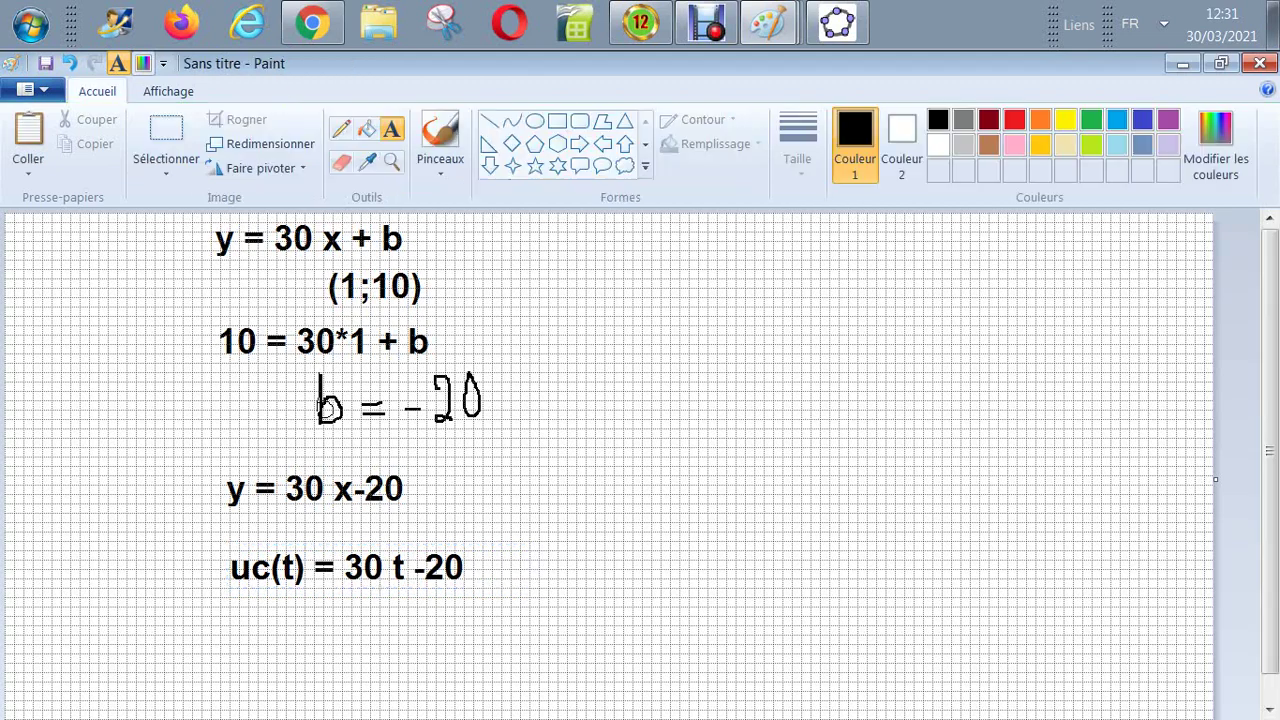
Copy the text "uc(t) = 30 t -20" and place the copy over the handwritten voltage equation for 1 < t < 1,5 sec
left_click(166, 130)
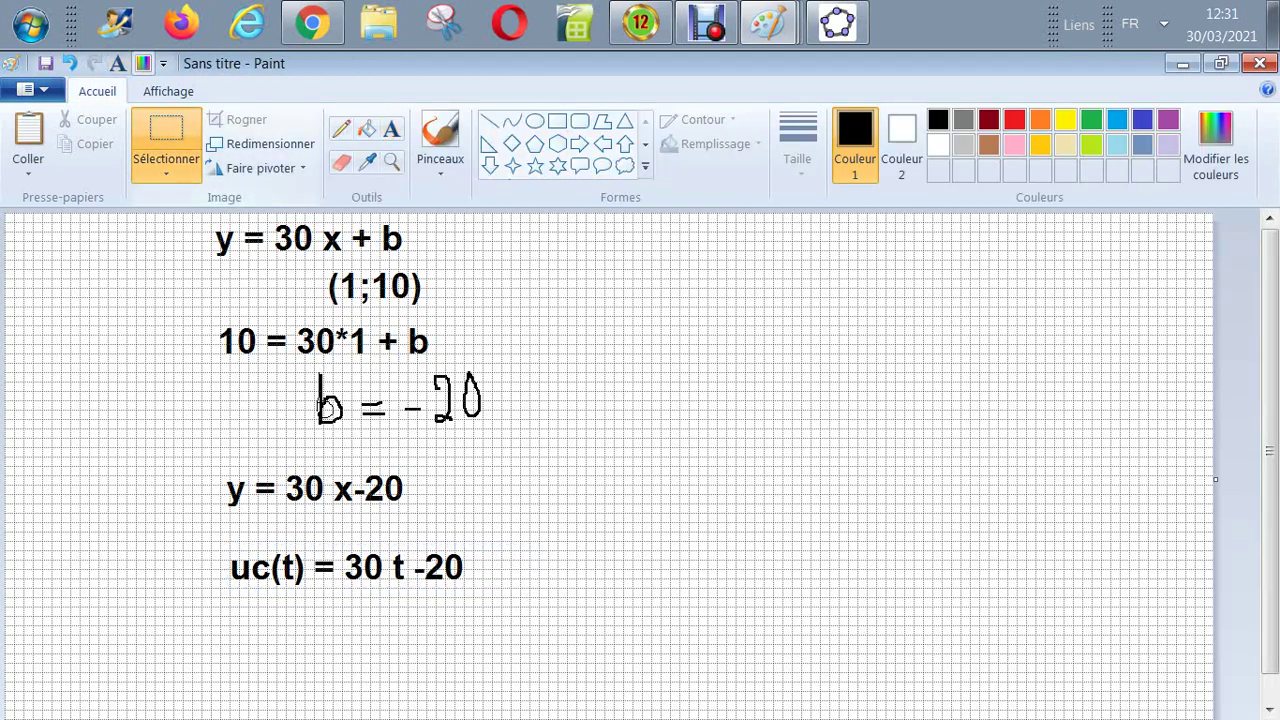
left_click_drag(224, 537, 346, 599)
left_click_drag(528, 597, 531, 598)
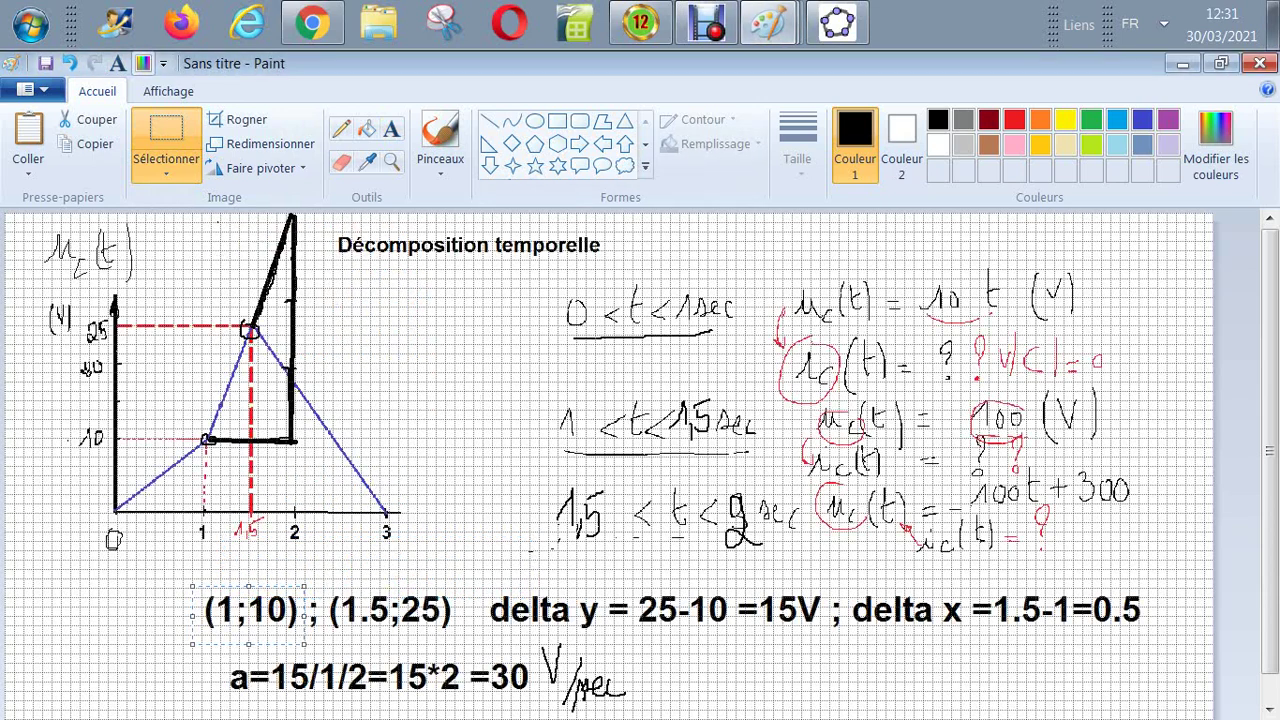
key("ctrl+v")
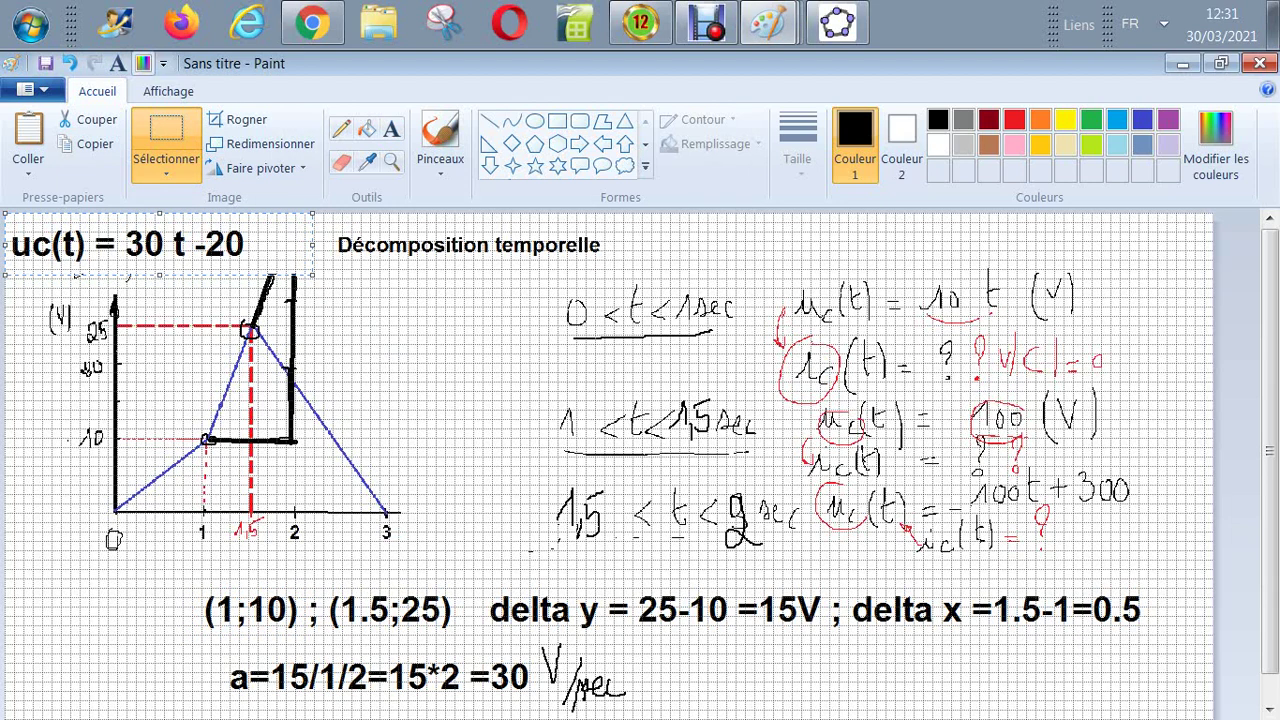
left_click_drag(127, 244, 941, 424)
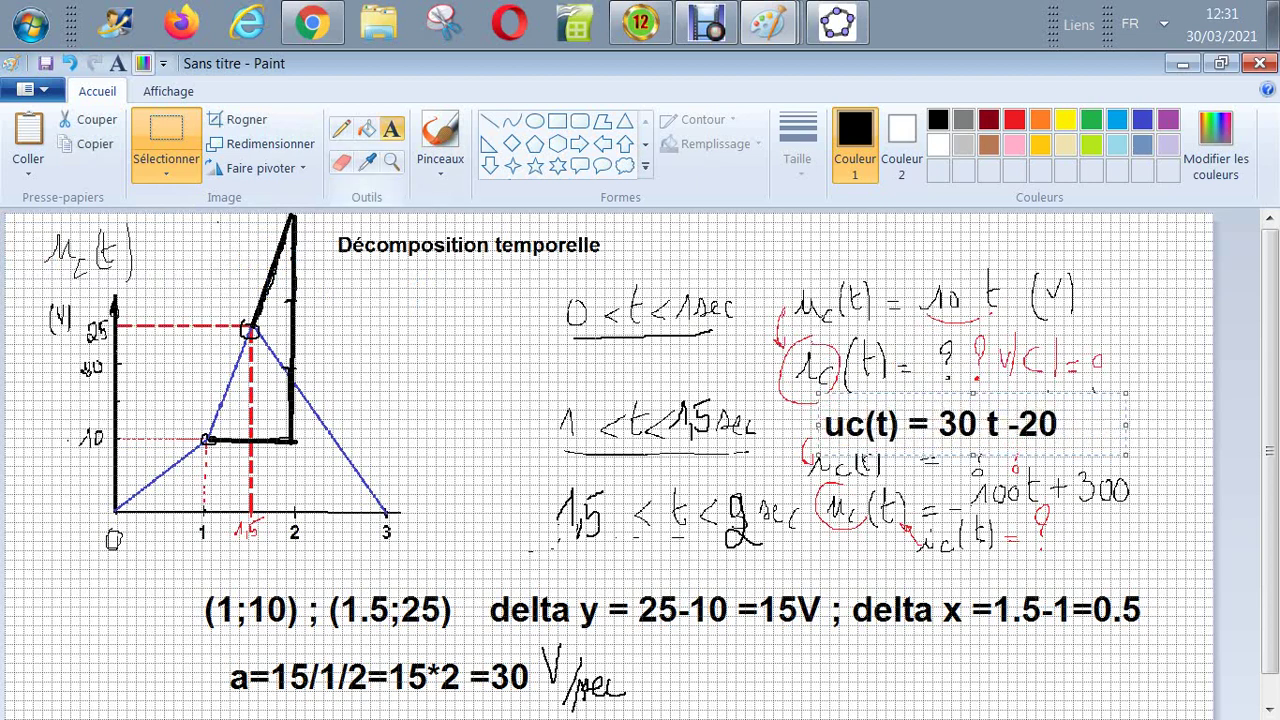
Add the text "uc(t) = 10 t (V)" over the handwritten voltage equation for 0 < t < 1 sec
left_click(391, 129)
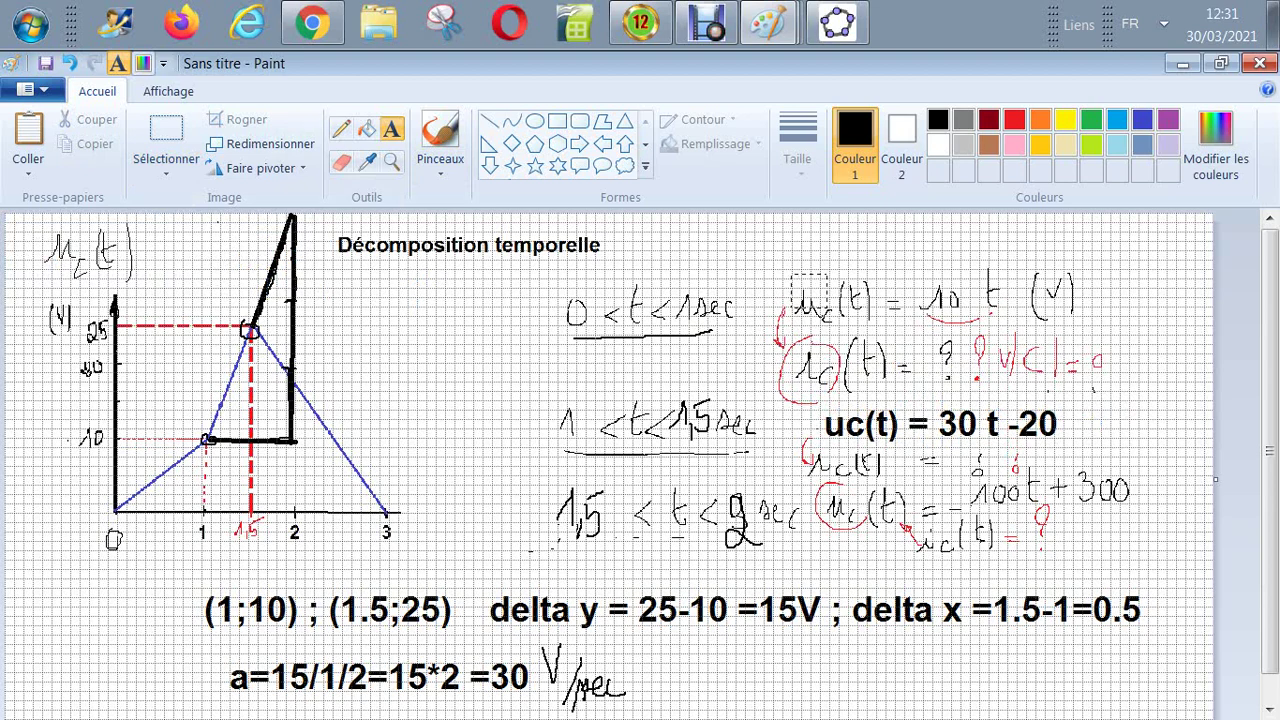
left_click_drag(827, 310, 1095, 323)
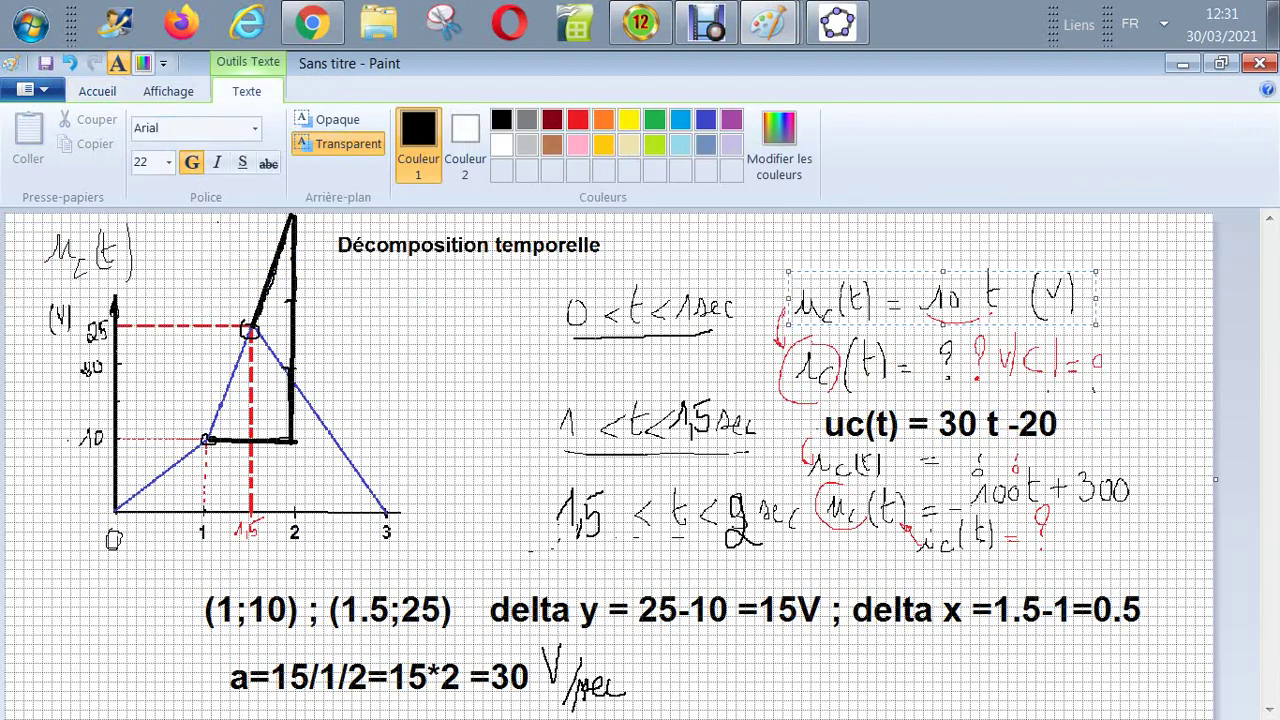
type("uc(t")
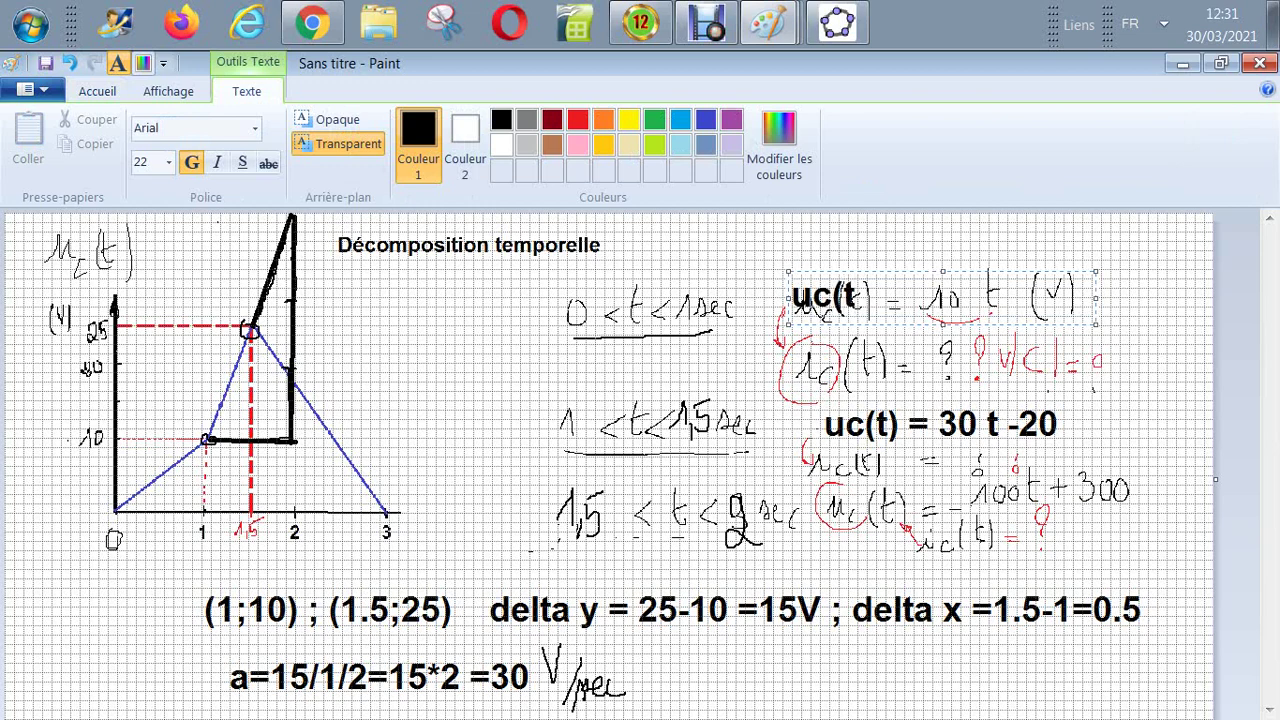
type(") = 10")
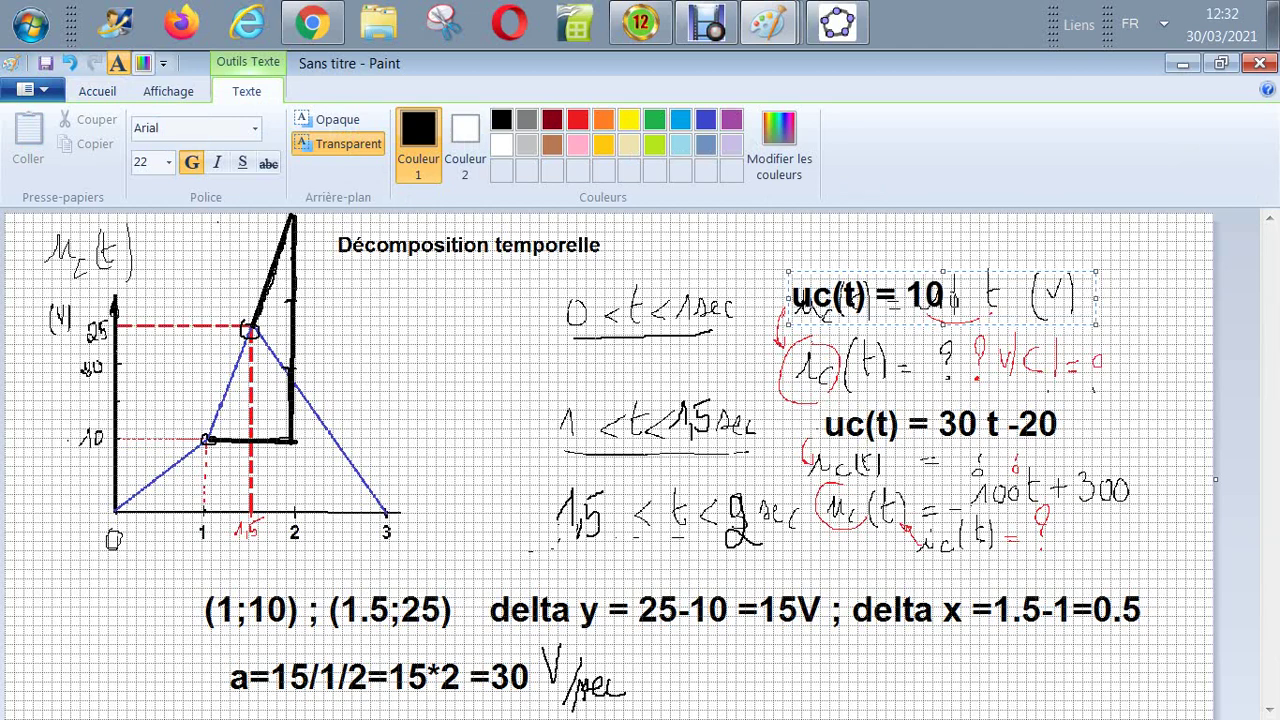
type(" t (V)")
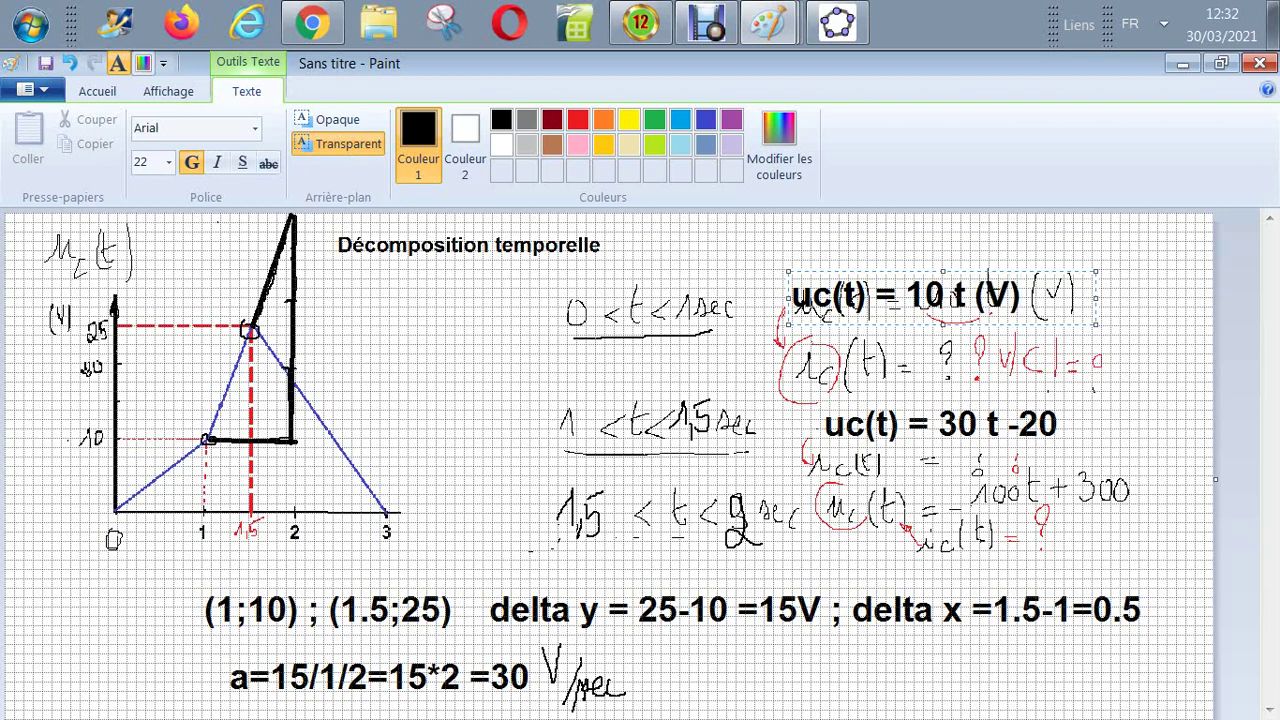
key("Escape")
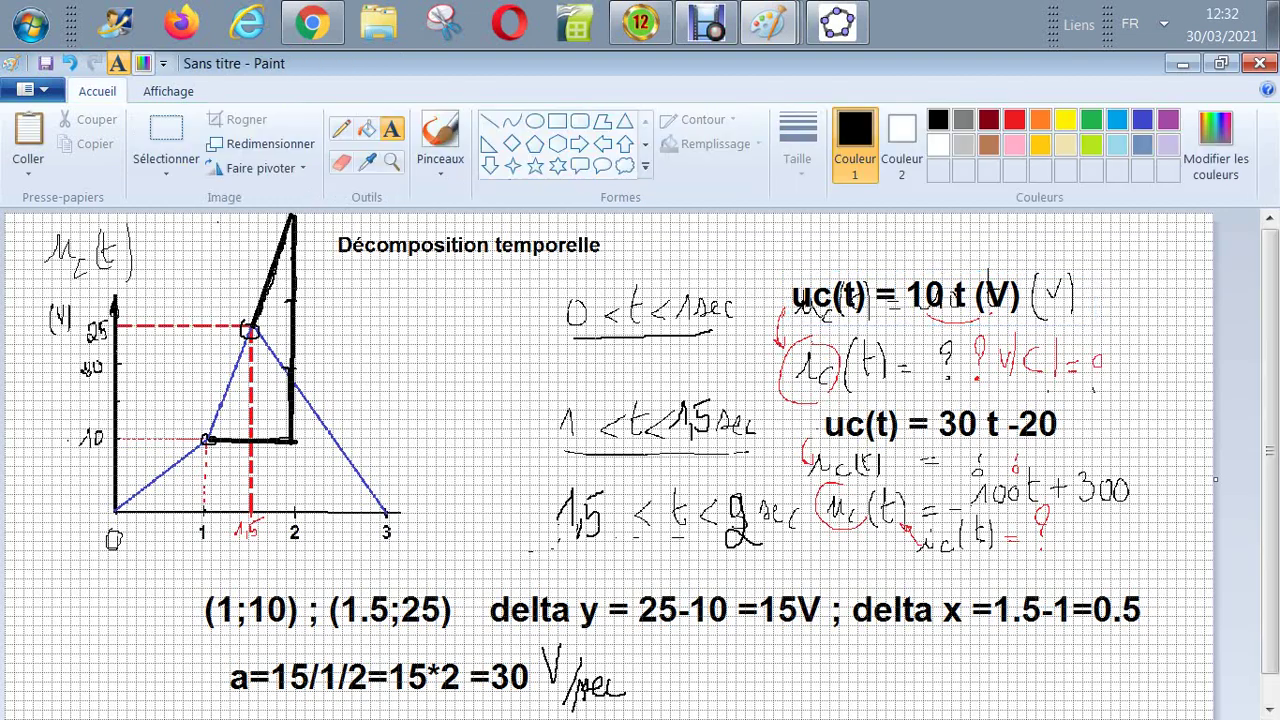
left_click(166, 132)
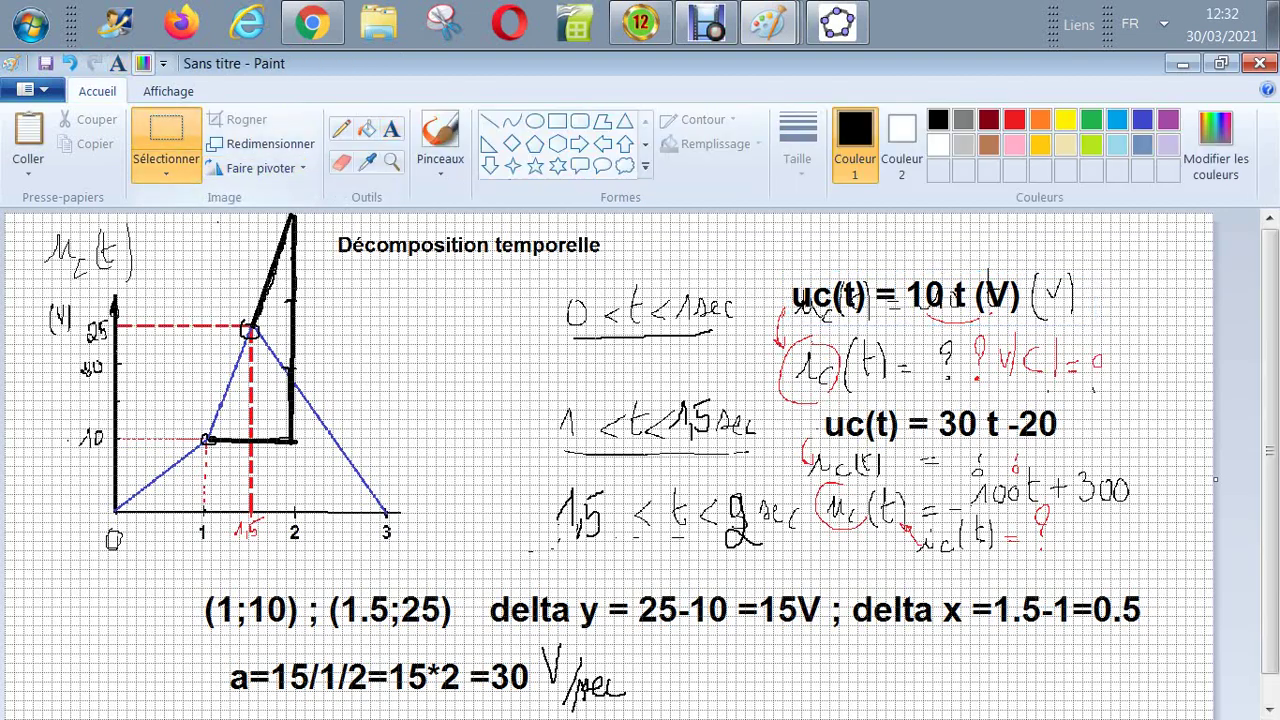
left_click_drag(538, 286, 700, 345)
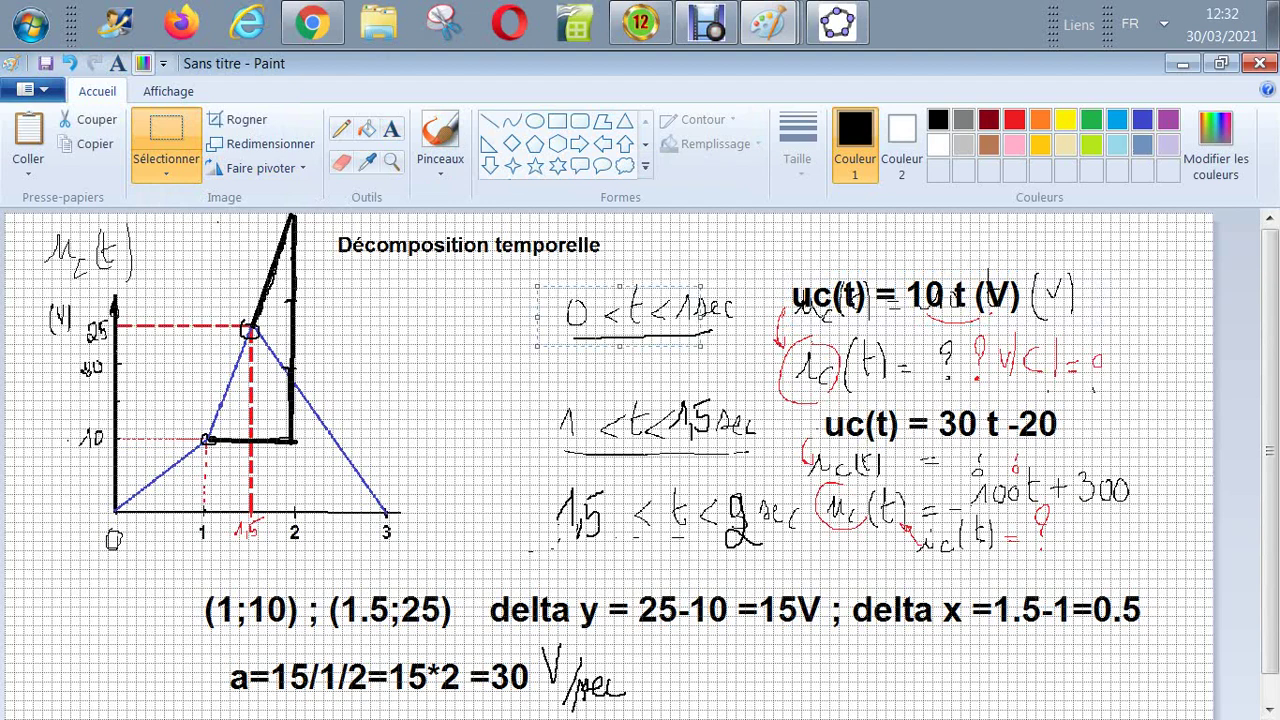
key("Delete")
left_click(855, 140)
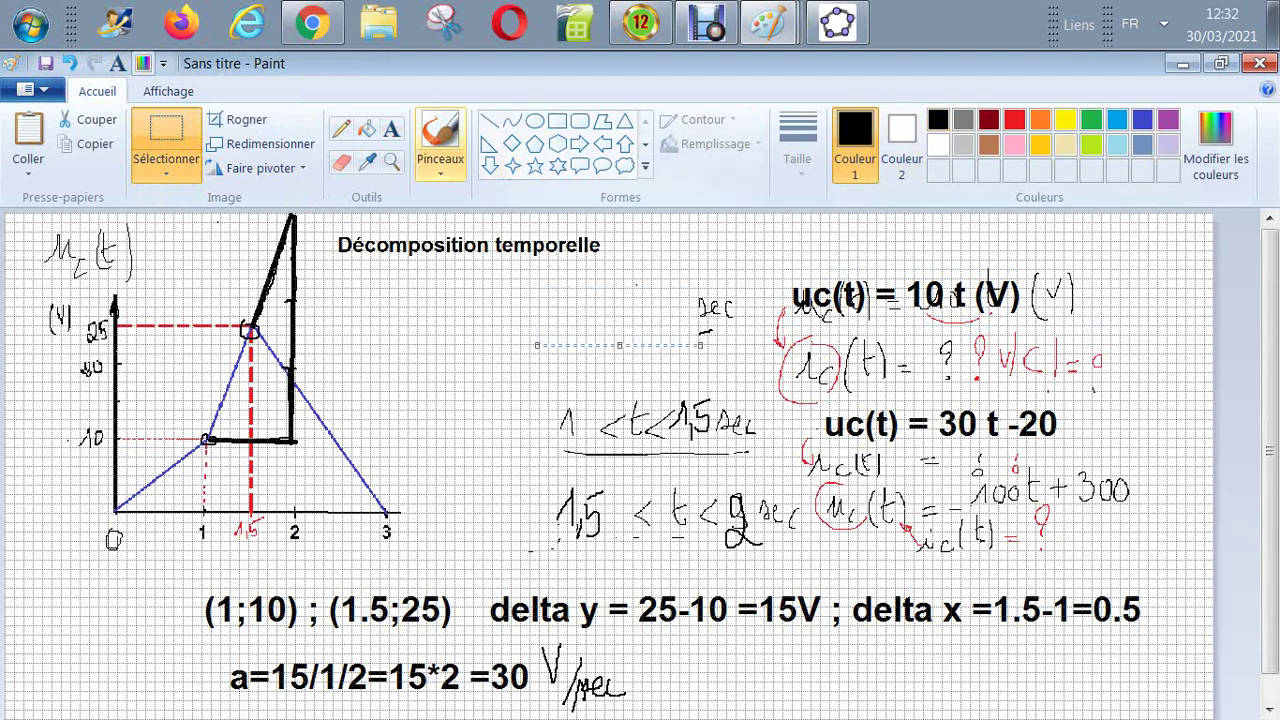
left_click(69, 63)
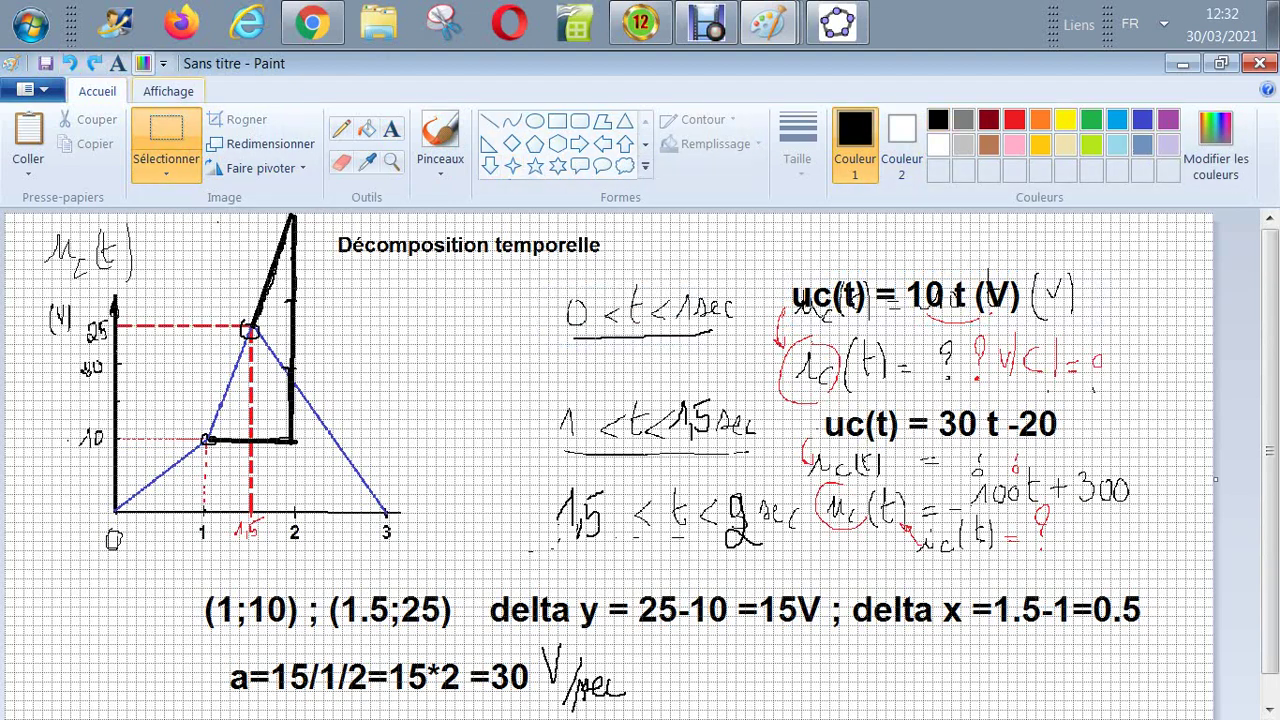
Draw red rectangles around the handwritten intervals 0 < t < 1 sec and 1 < t < 1,5 sec
left_click(1014, 119)
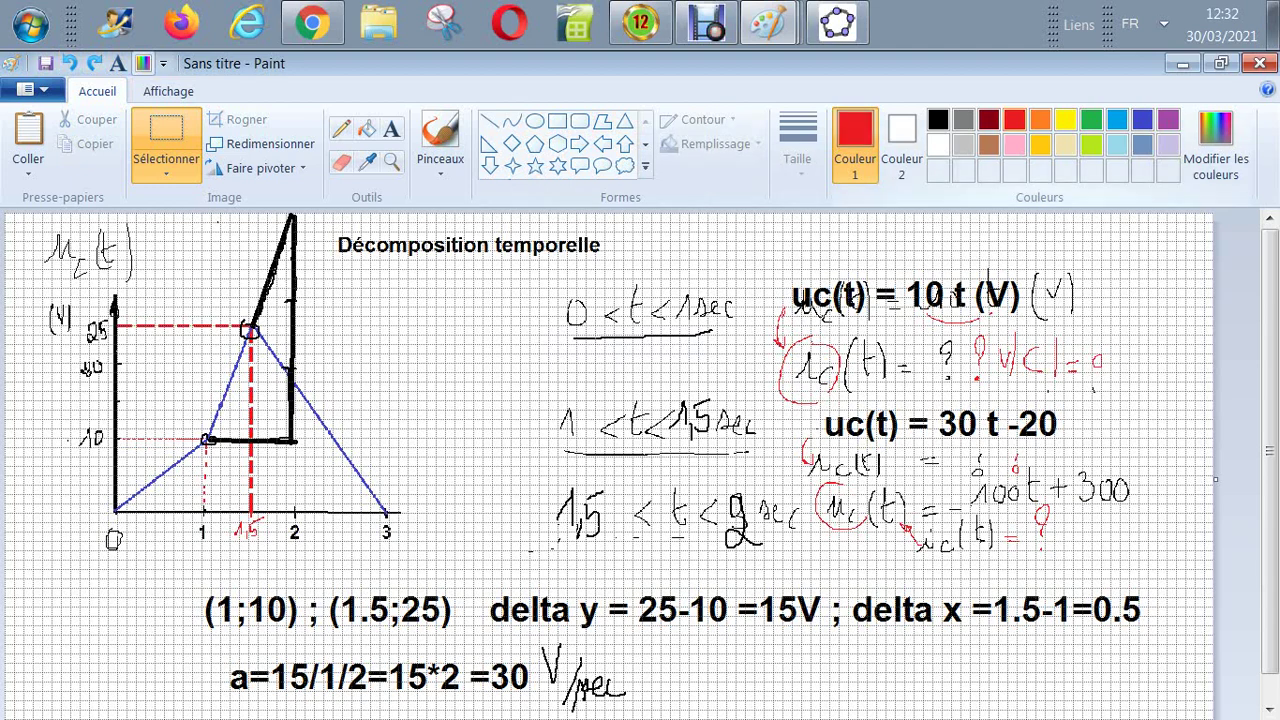
left_click(557, 120)
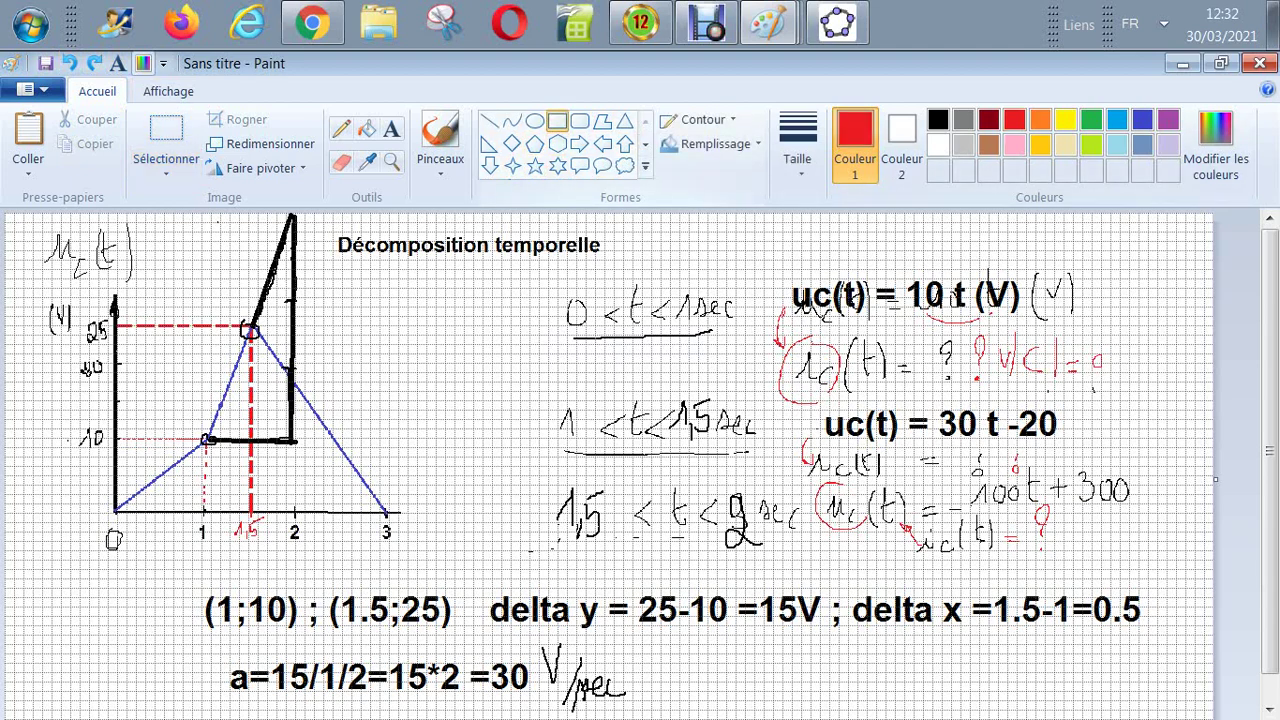
mouse_move(544, 275)
left_mouse_down()
mouse_move(647, 329)
mouse_move(745, 343)
left_mouse_up()
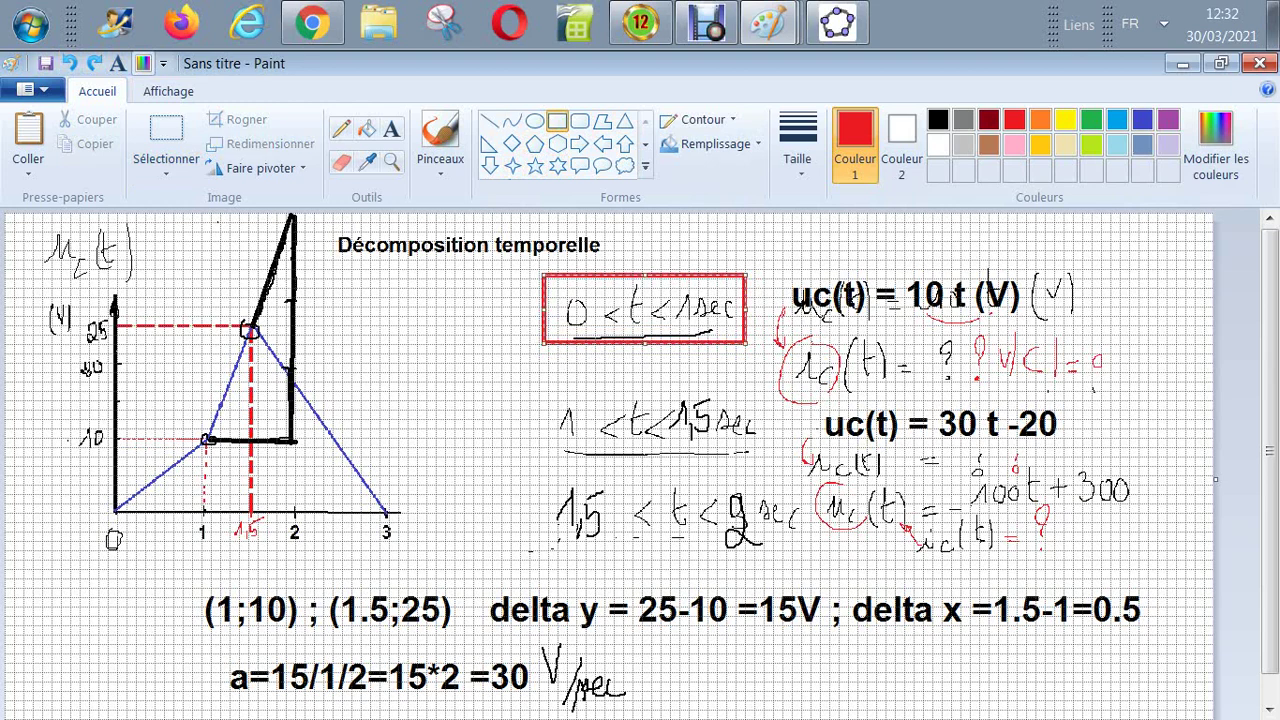
mouse_move(544, 382)
left_mouse_down()
mouse_move(666, 452)
mouse_move(766, 455)
left_mouse_up()
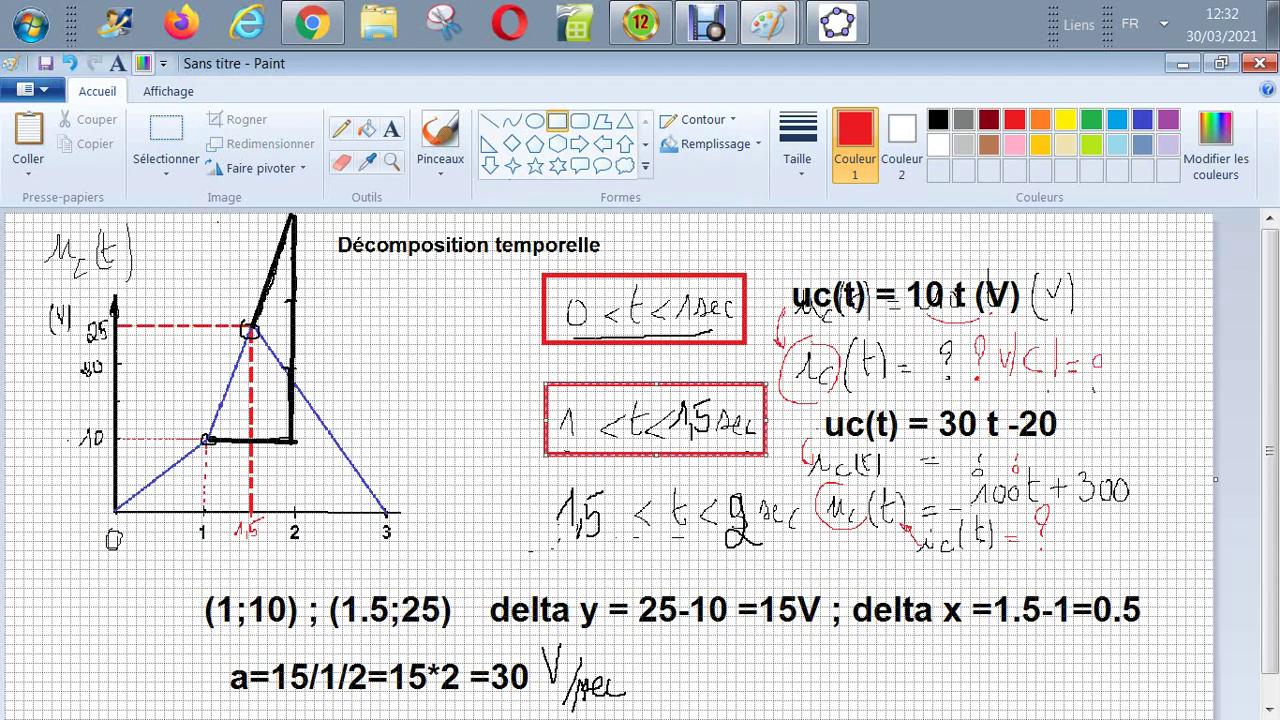
left_click(640, 235)
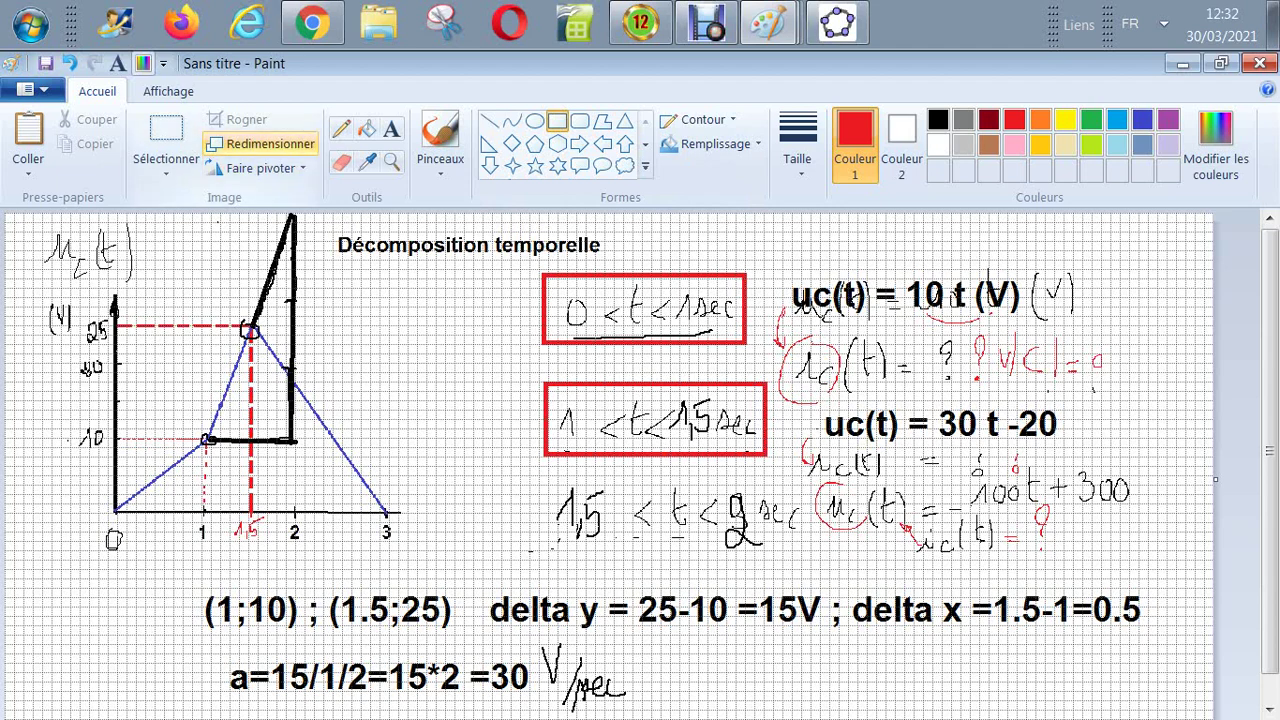
Draw a red vertical line spanning 0 to 20 V beside the voltage axis and move it down to start at the origin
left_click(341, 128)
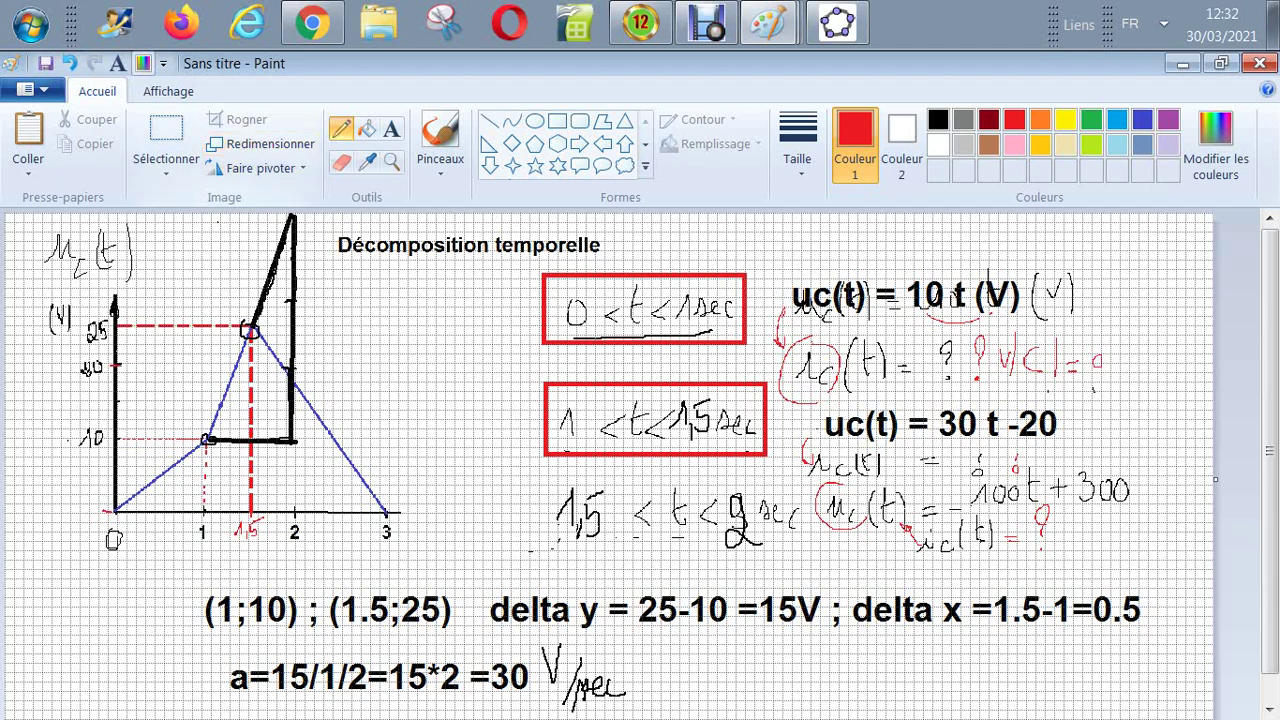
left_click(490, 121)
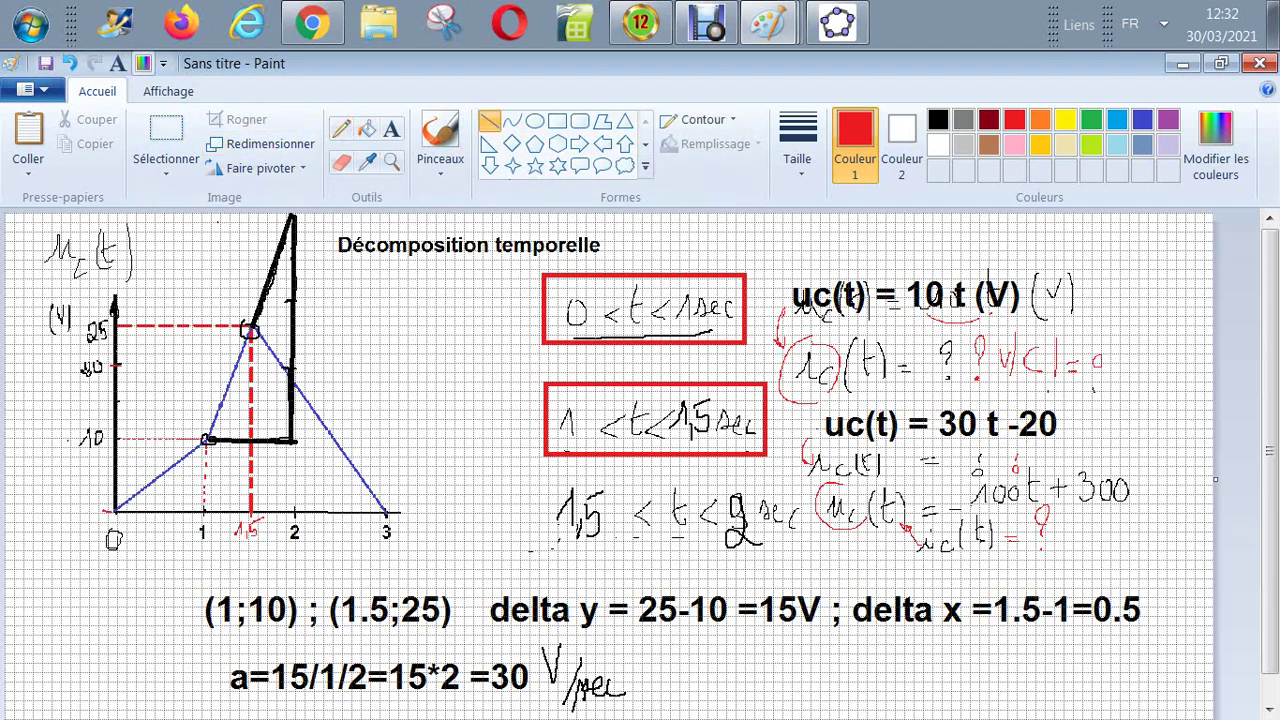
mouse_move(122, 370)
left_mouse_down()
mouse_move(105, 497)
mouse_move(120, 500)
left_mouse_up()
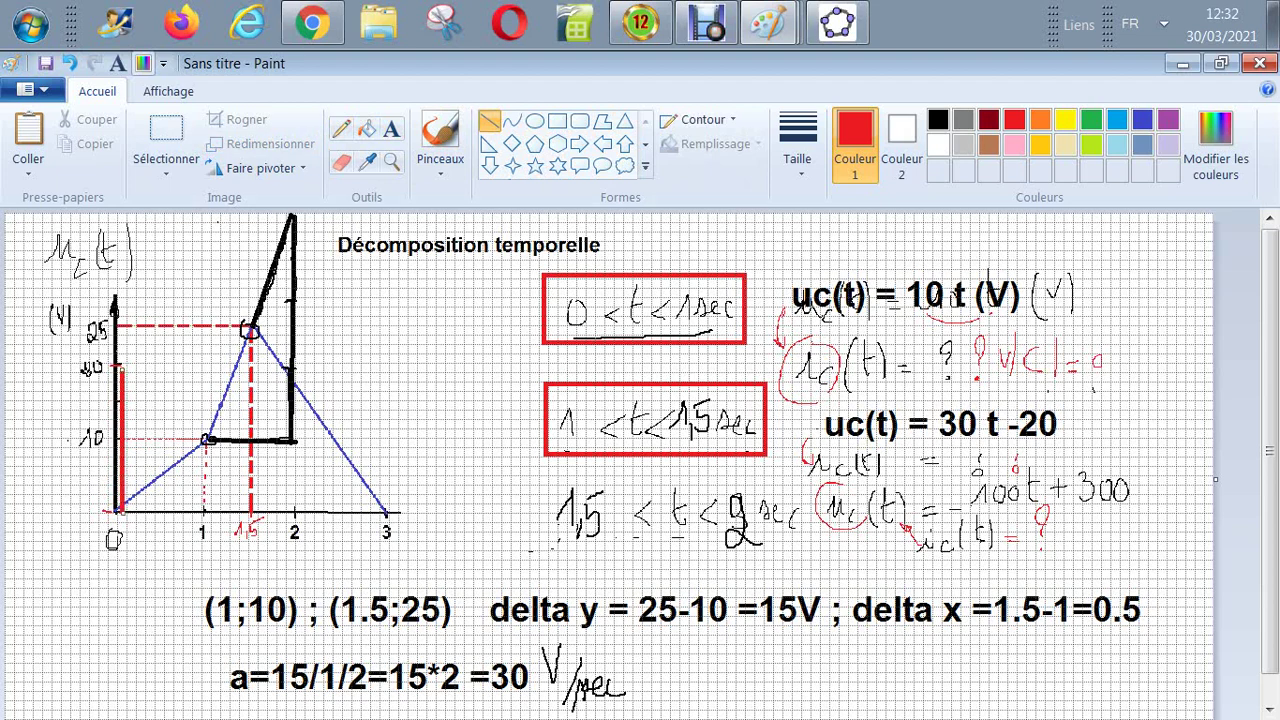
left_click_drag(122, 440, 116, 580)
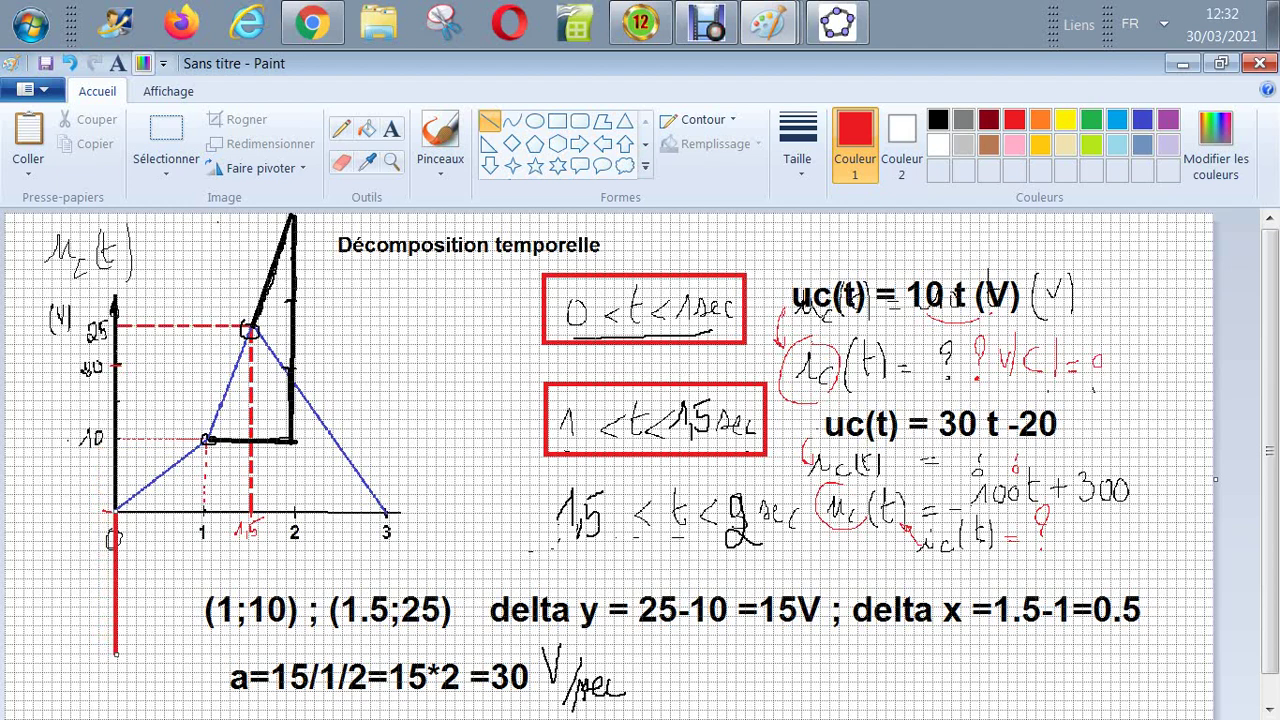
Try extending the graph's second segment with a red line from the red vertical's lower end to the black triangle's apex
left_click(490, 121)
mouse_move(116, 655)
left_mouse_down()
mouse_move(210, 452)
mouse_move(296, 214)
left_mouse_up()
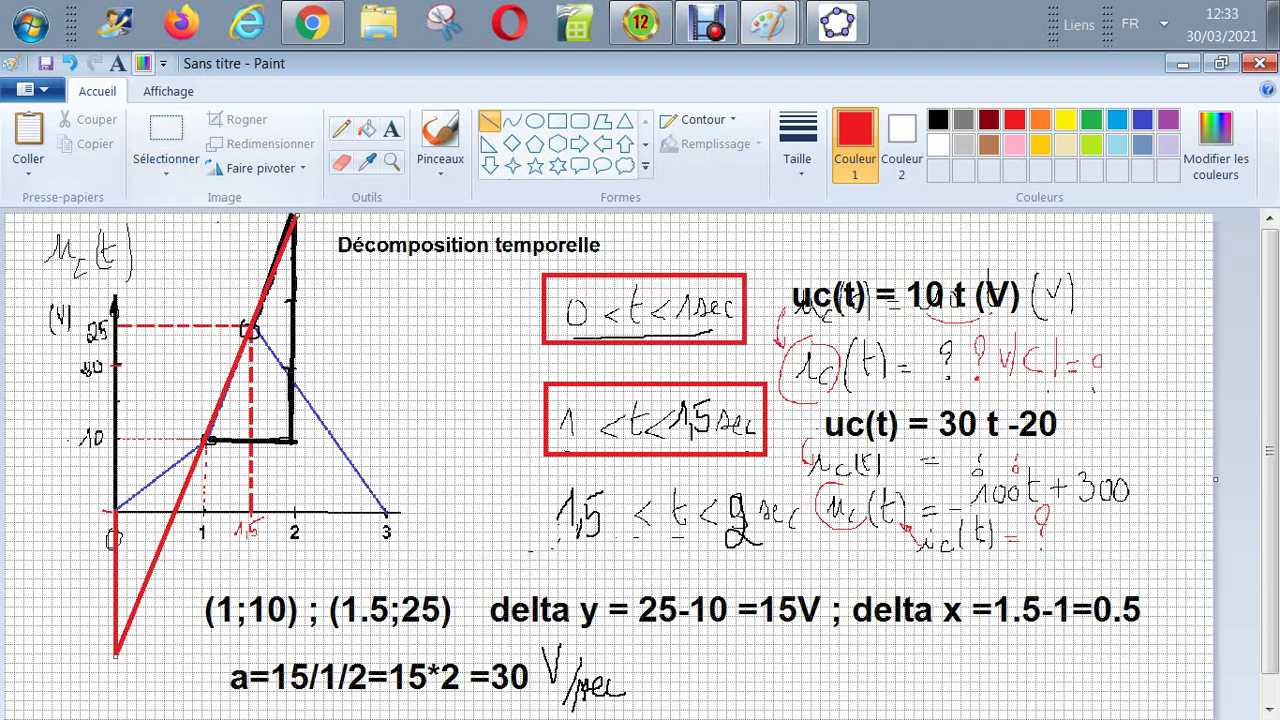
left_click(68, 63)
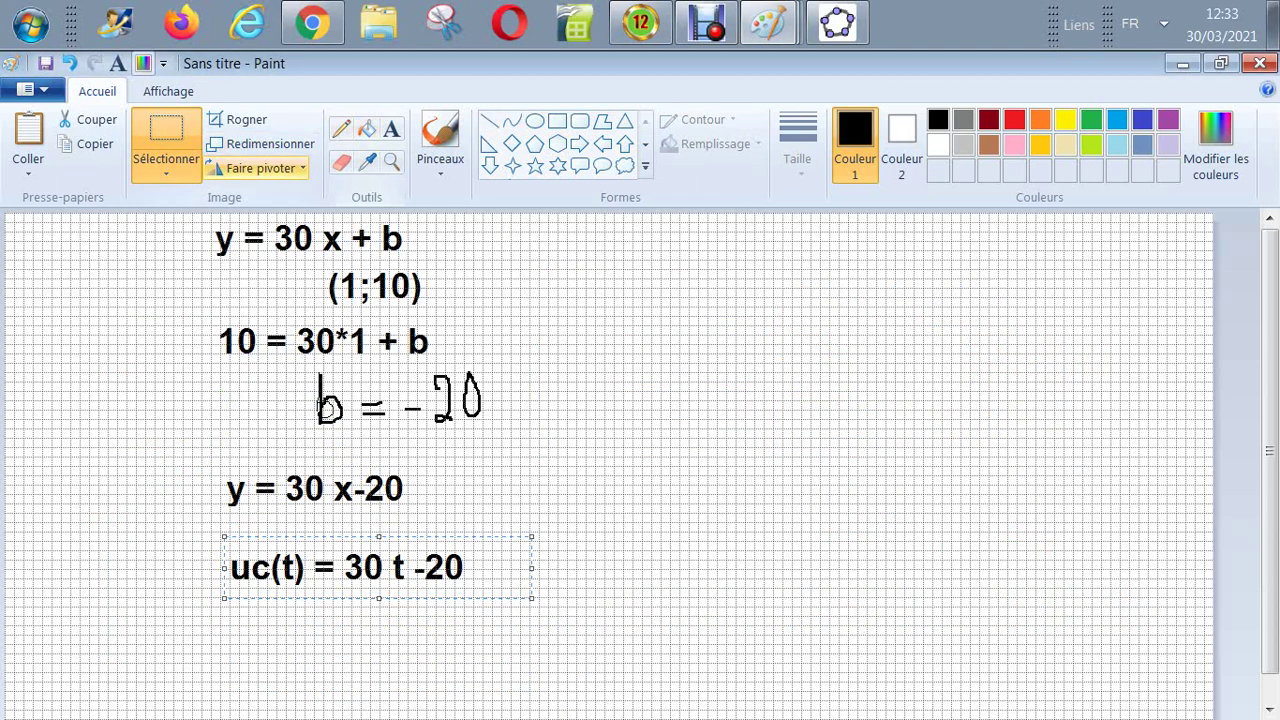
Clear the derivation of the second segment's equation and add the text "(1.5;25) (3,0)" in the emptied area
left_click_drag(184, 218, 584, 586)
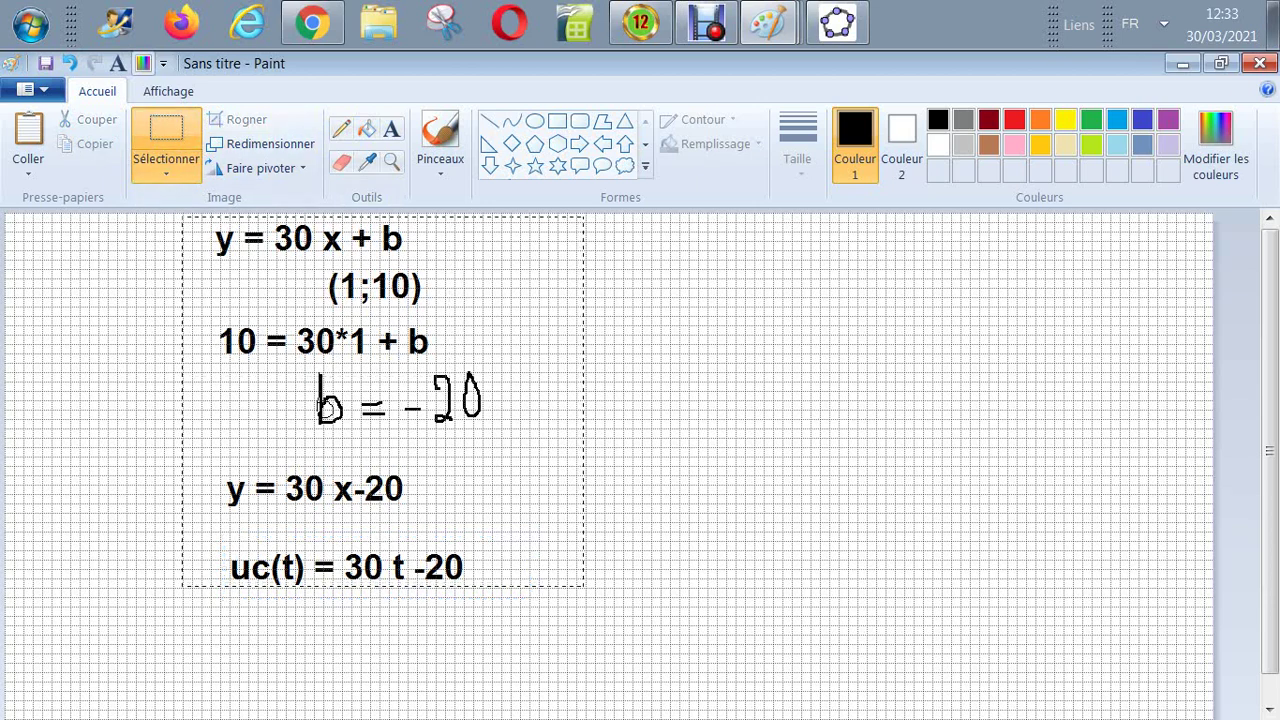
key("Delete")
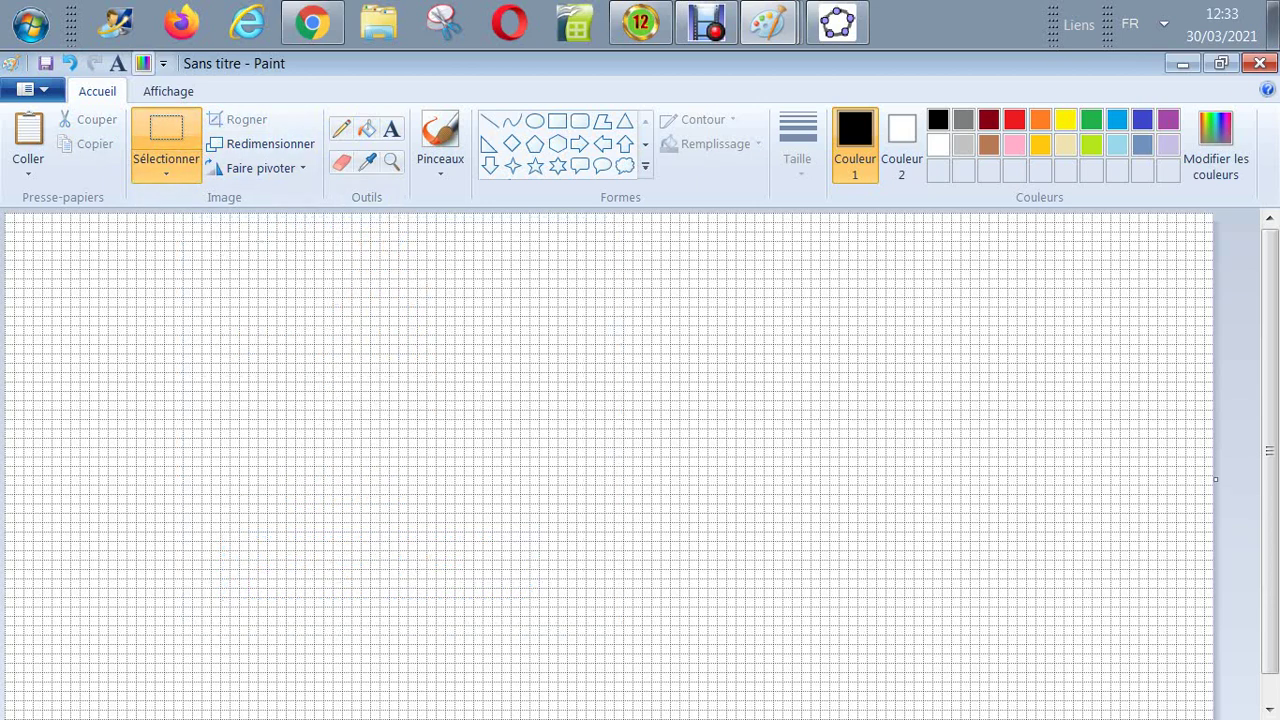
left_click(391, 129)
left_click(294, 250)
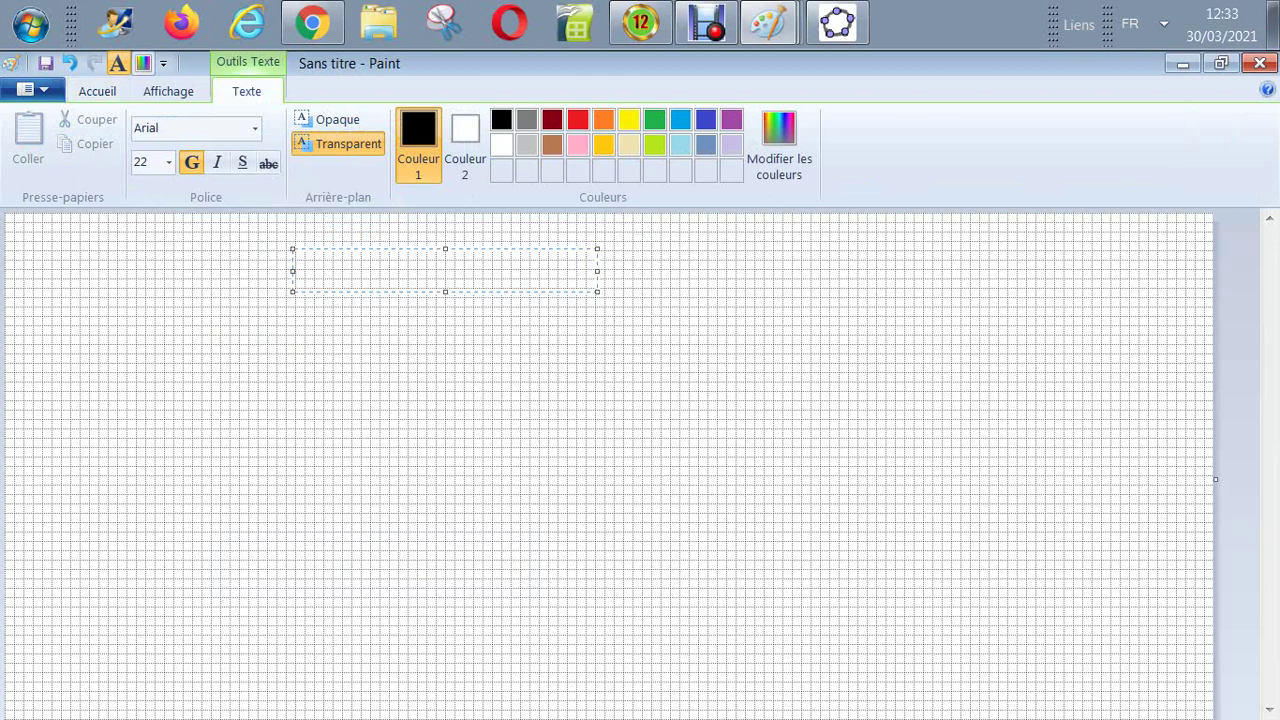
type("(1.5,")
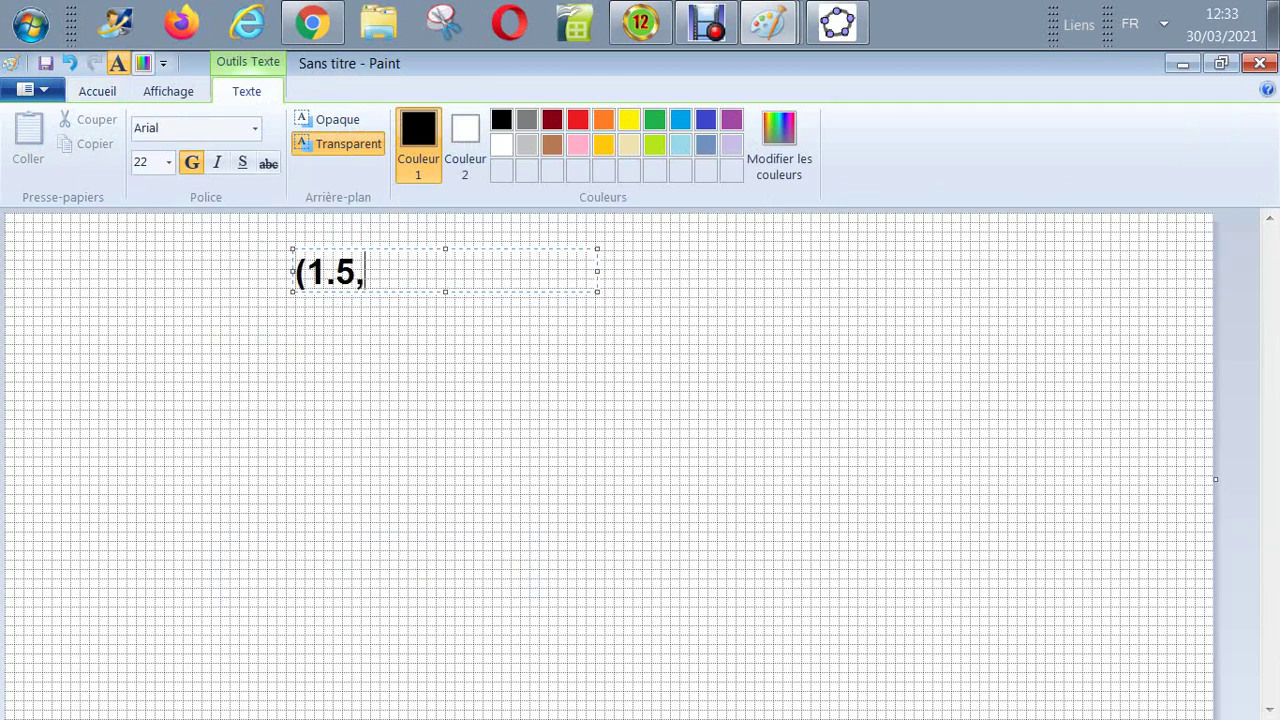
key("BackSpace")
type(";25à")
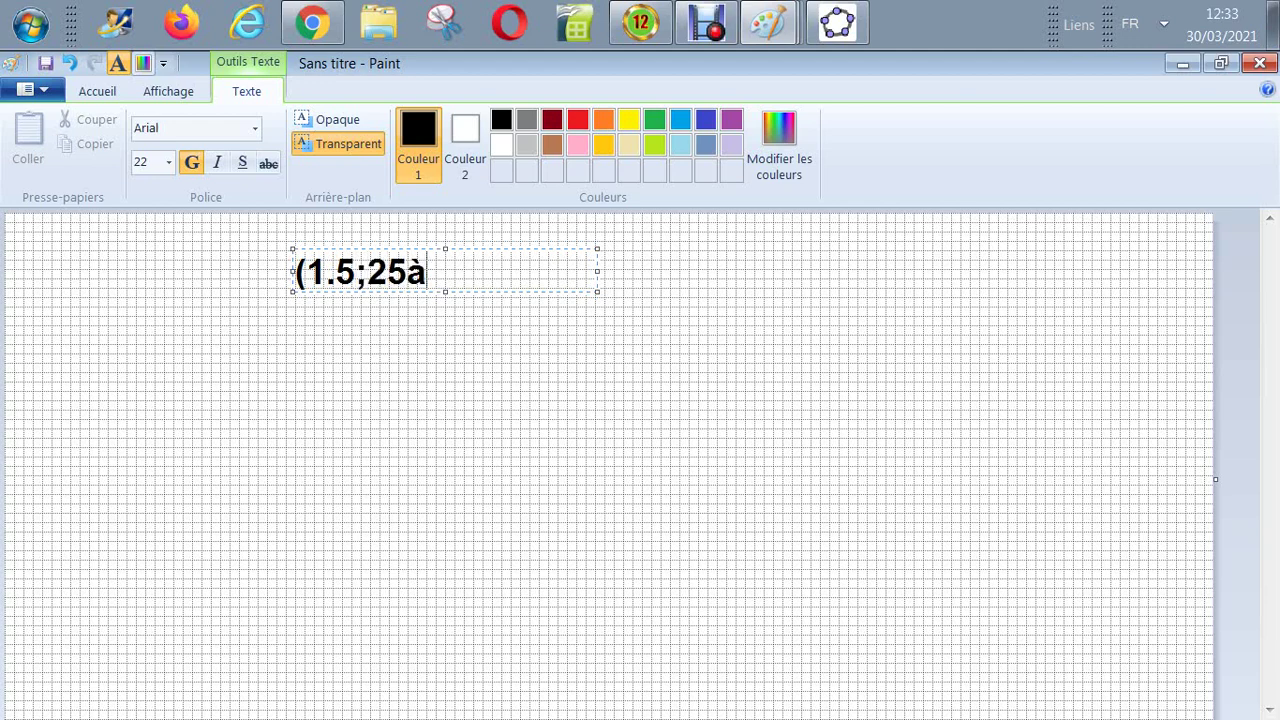
key("BackSpace")
type(")   (3,")
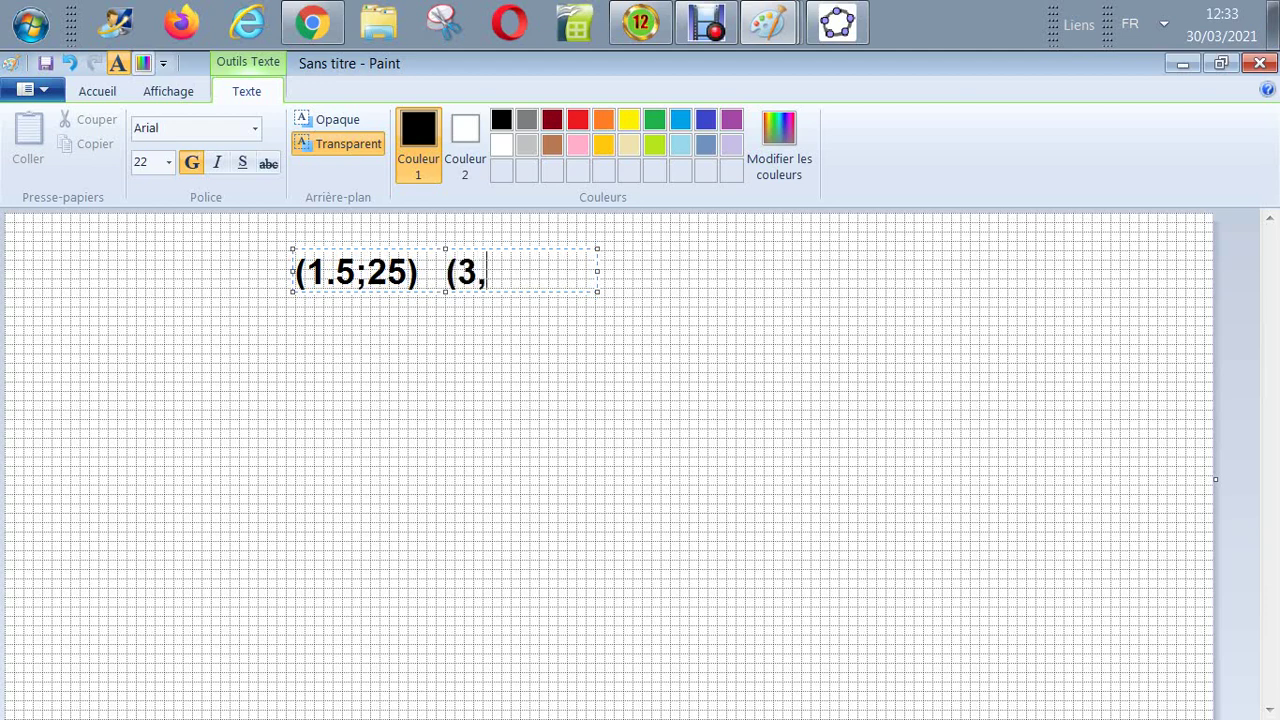
type("0)")
Add the lines "delta y = 0-25" and "delta x = 3-1.5" below the two points, leaving one blank line
key("Return")
key("Return")
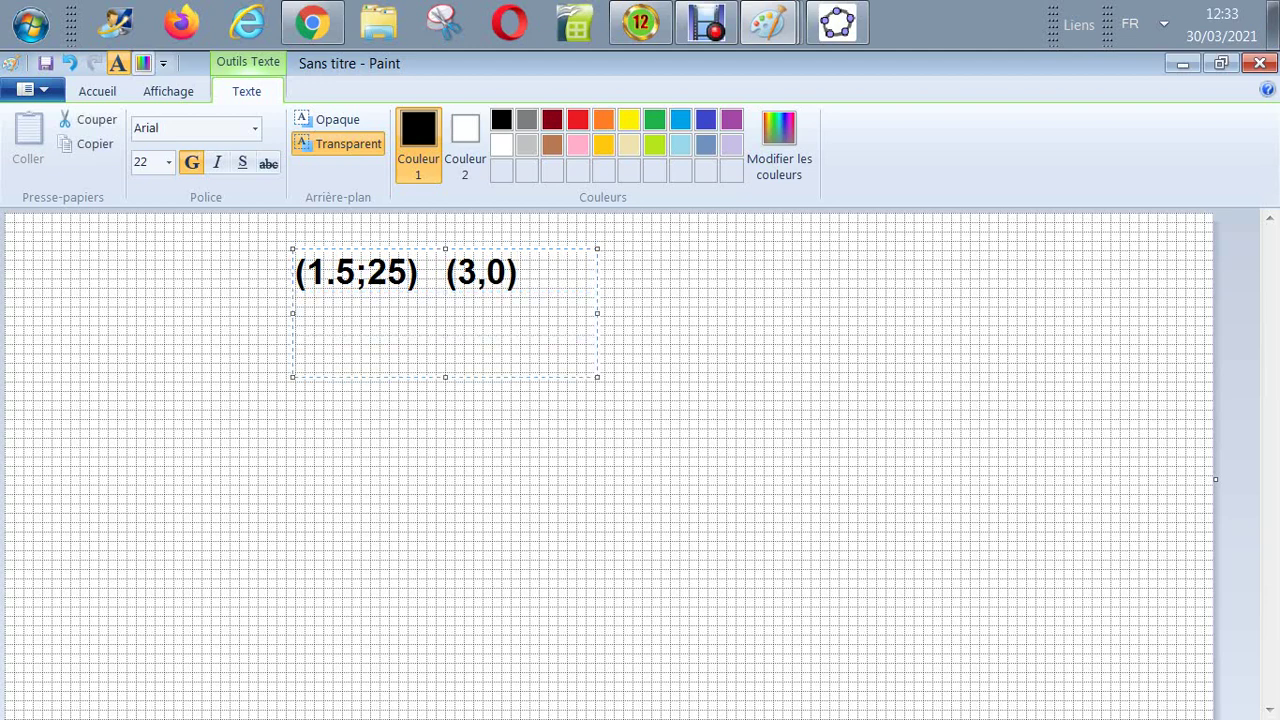
type("delta y ")
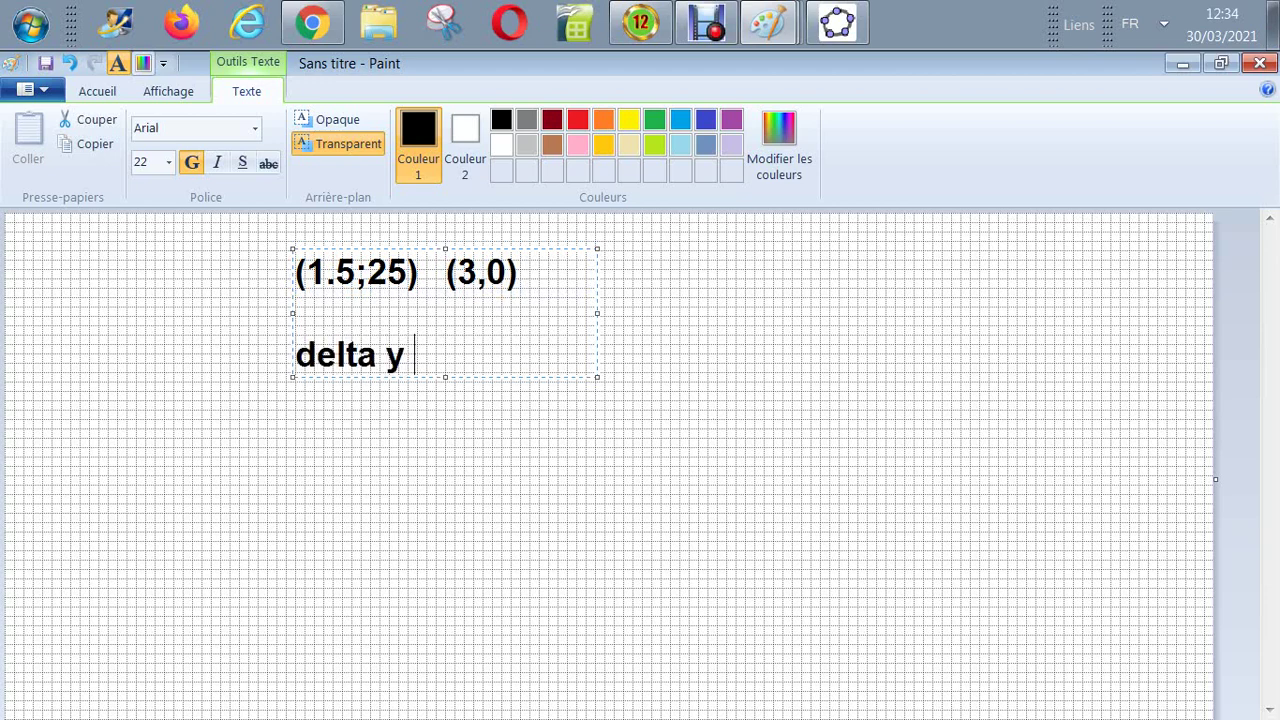
type("= 0-")
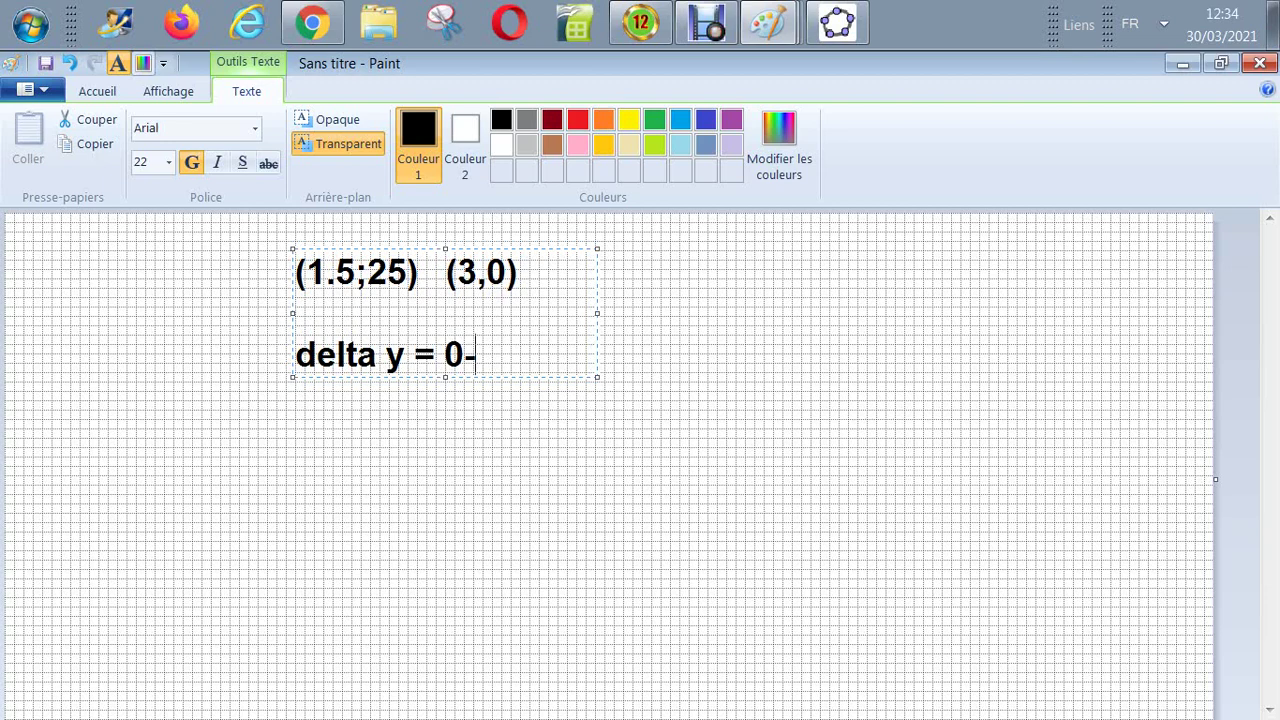
type("25")
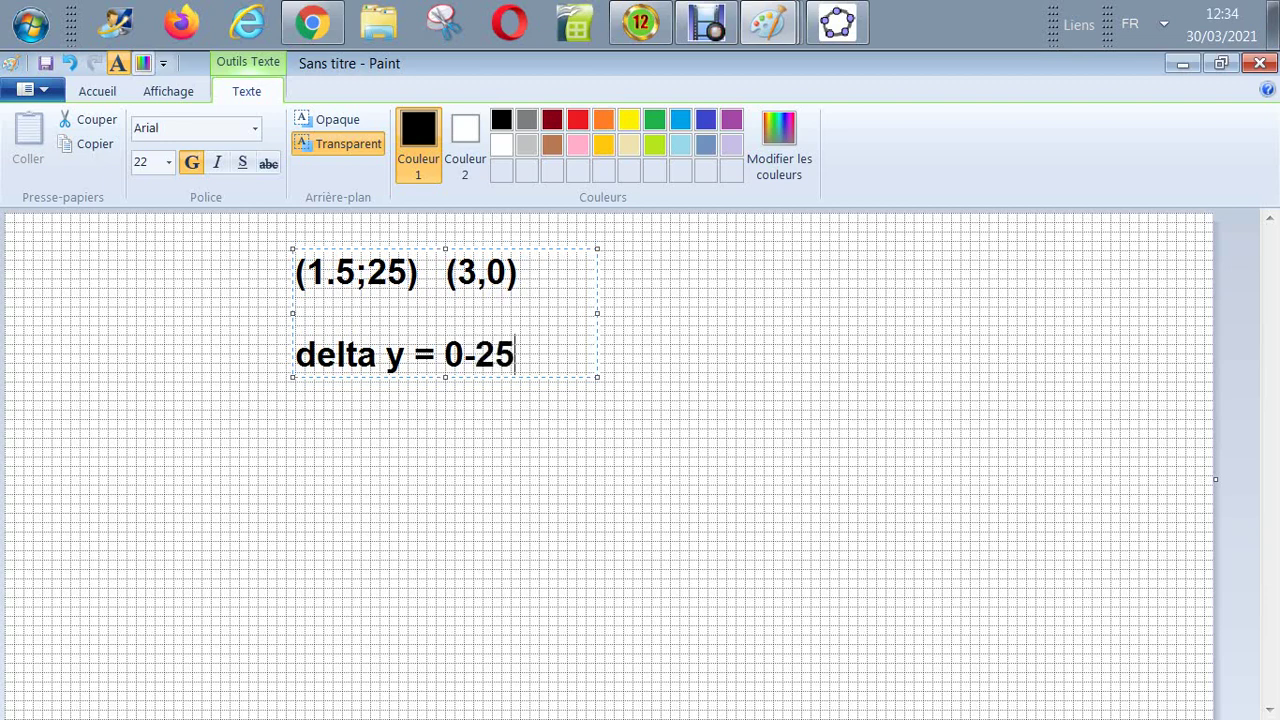
type("  delta")
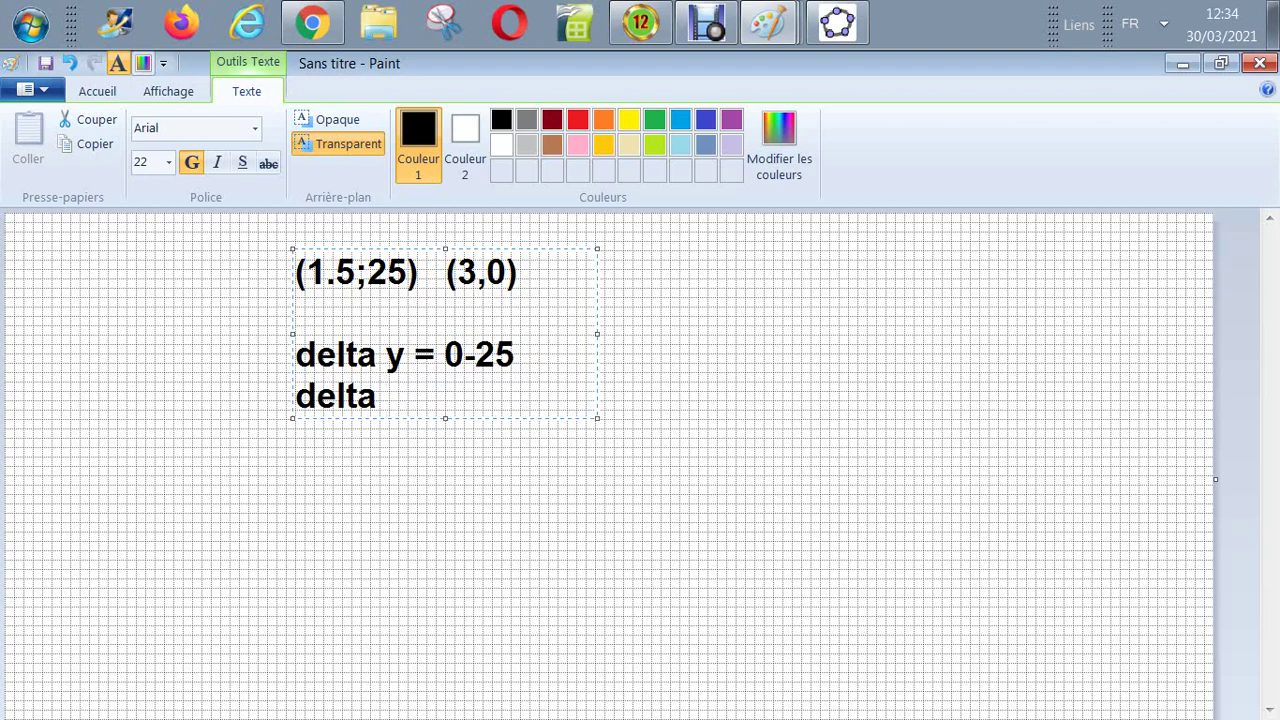
type(" x = 3-")
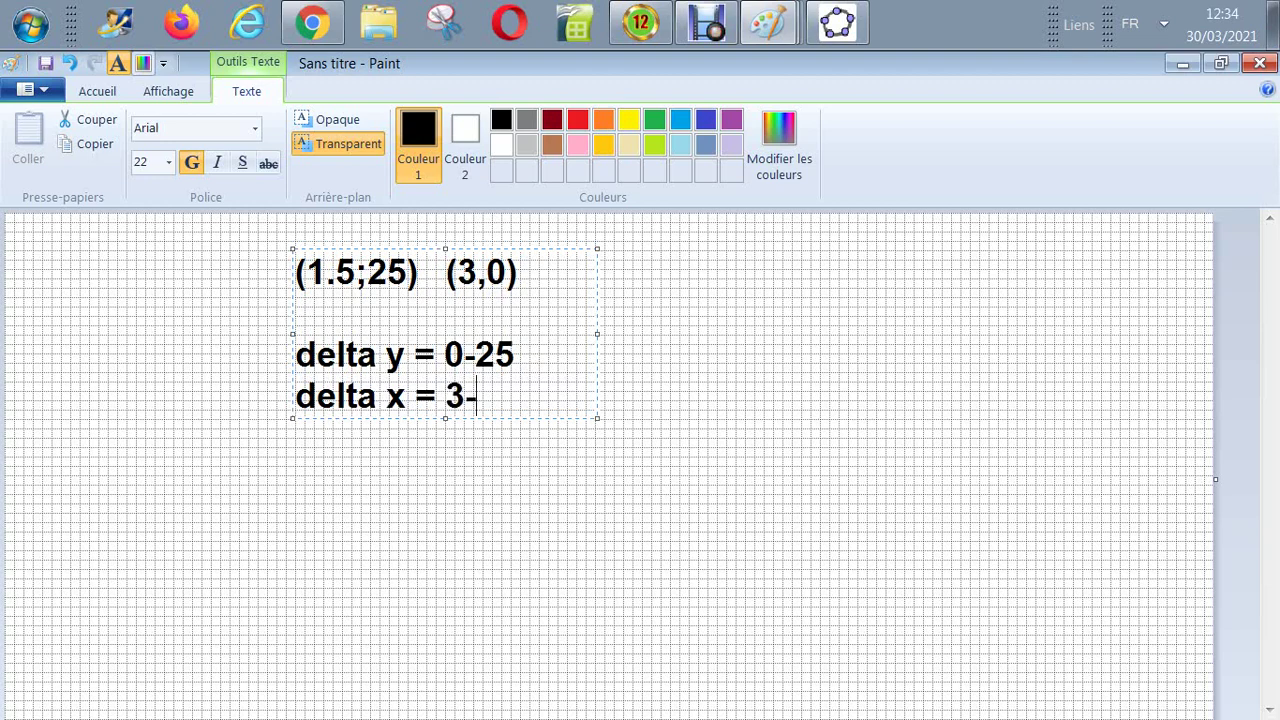
type("1.5")
left_click(300, 440)
Add the slope calculation "a=-25/1.5=-25/(3/2)=-25*2/3 -50/3" below the delta lines, widening its text box to fit
left_click(308, 434)
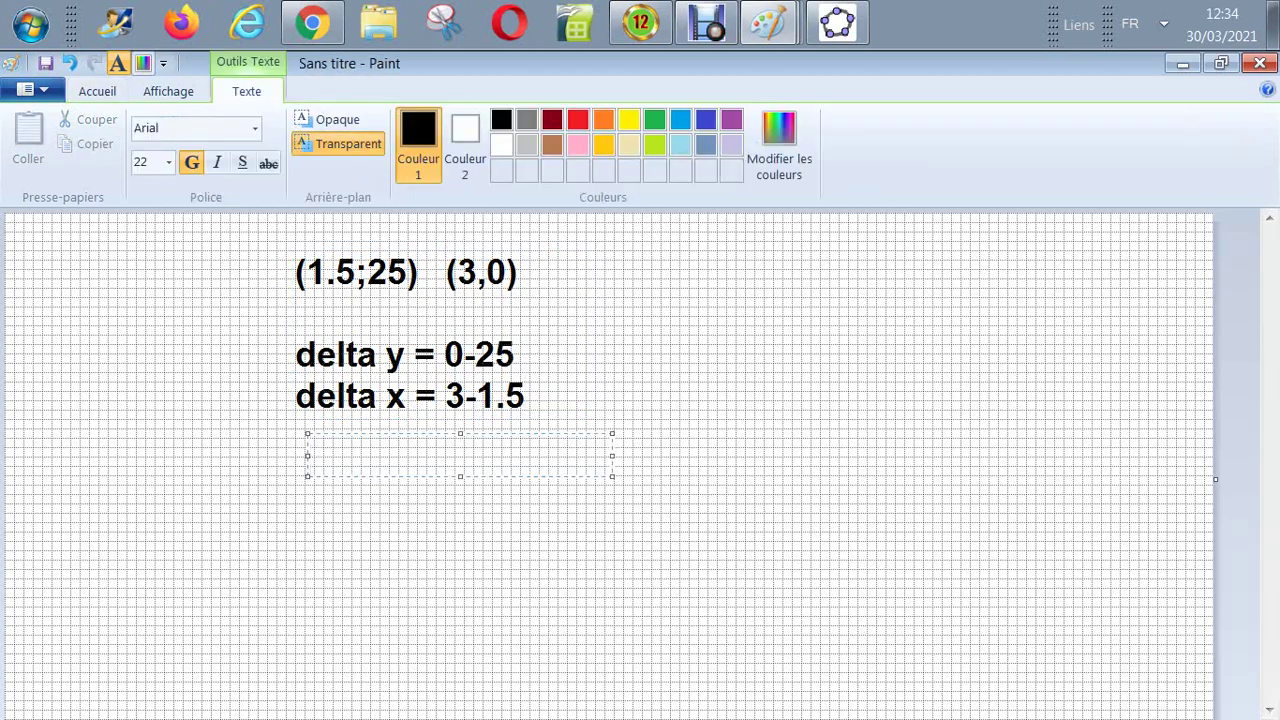
type("a=-25/")
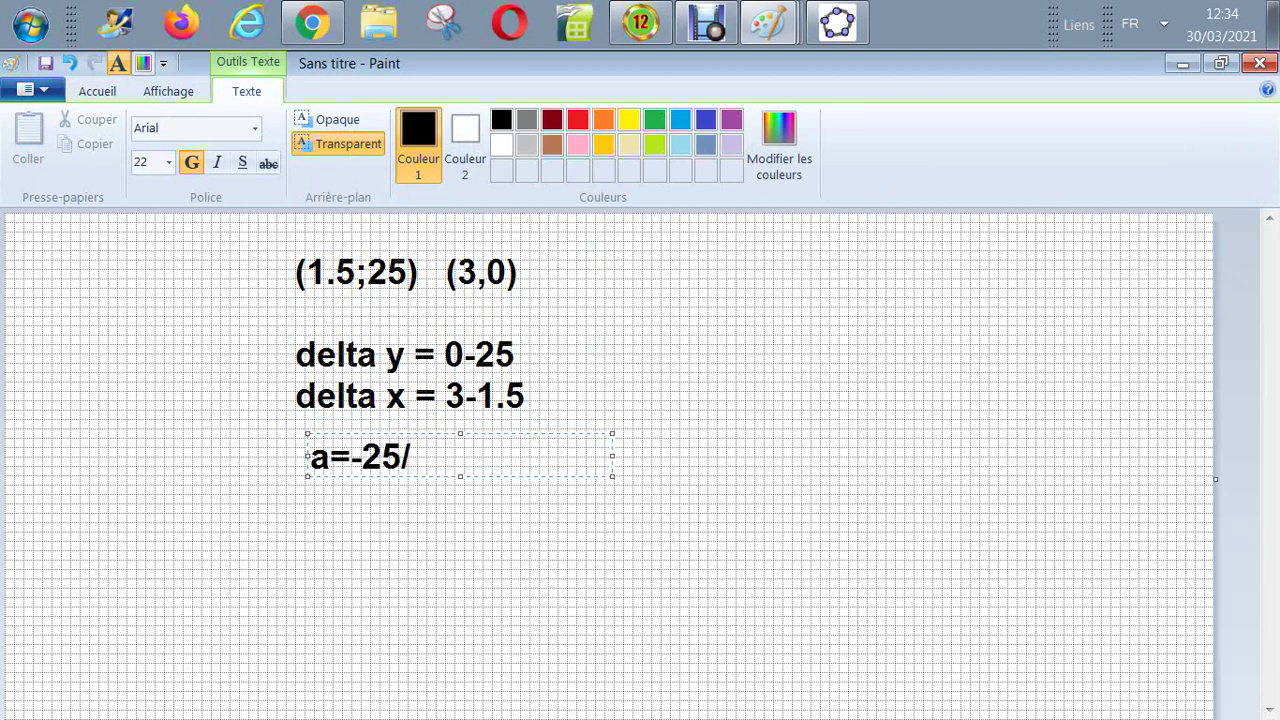
type("1.5=-")
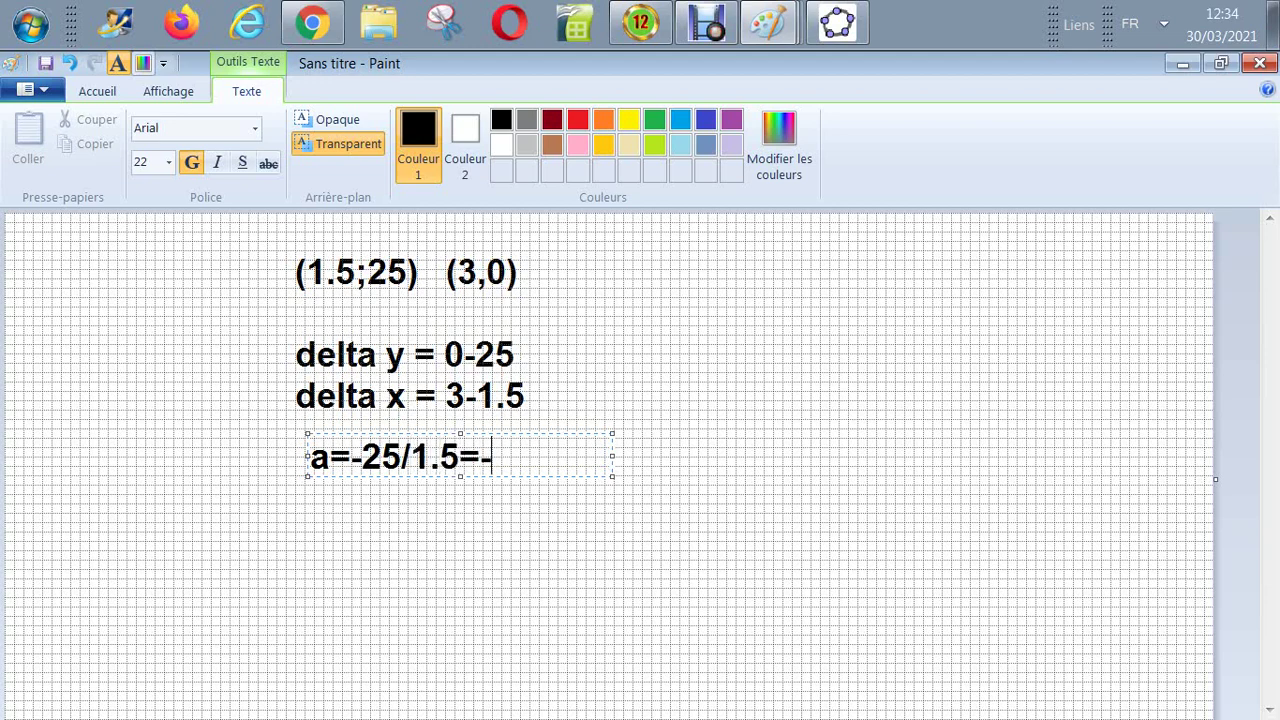
type("25/")
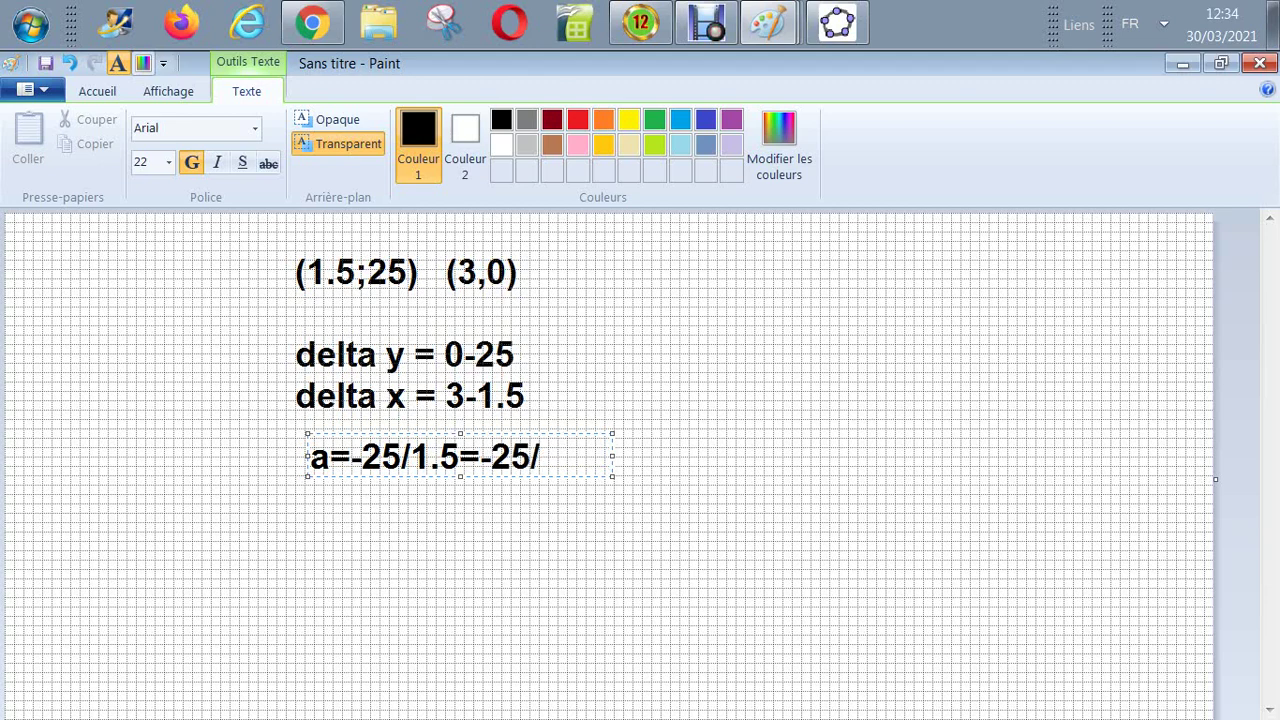
type("(3/2")
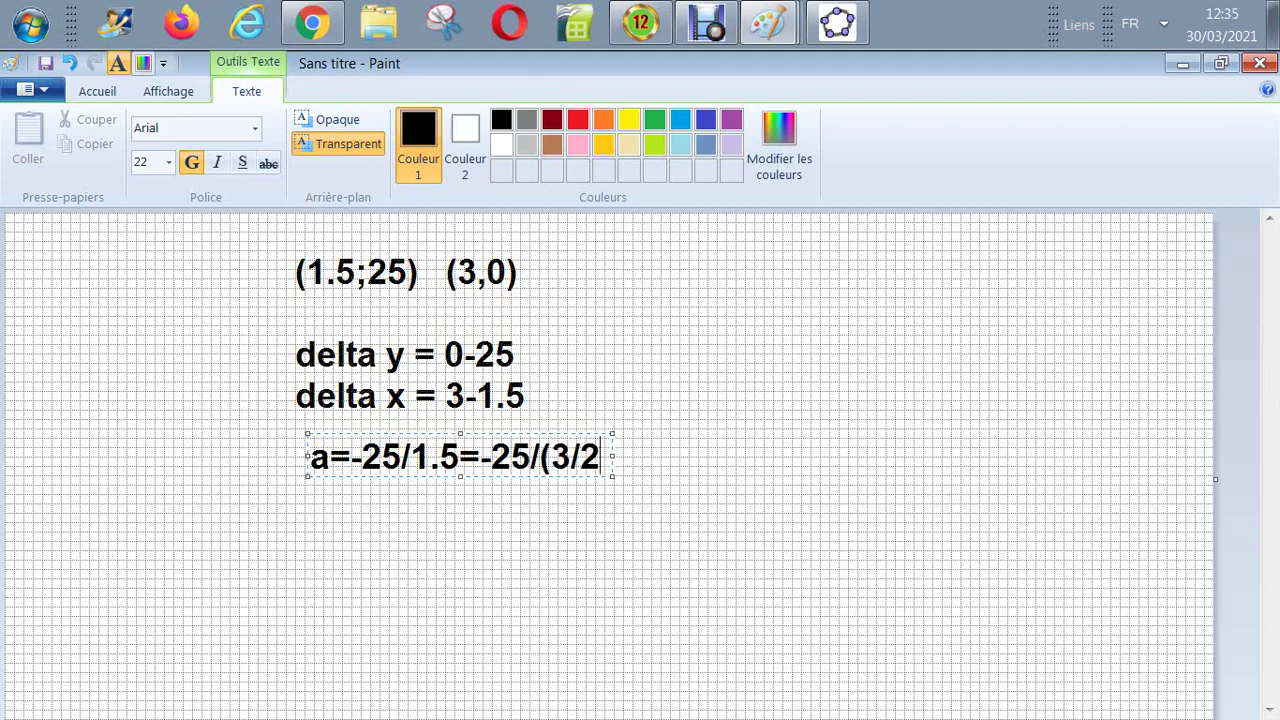
type(")")
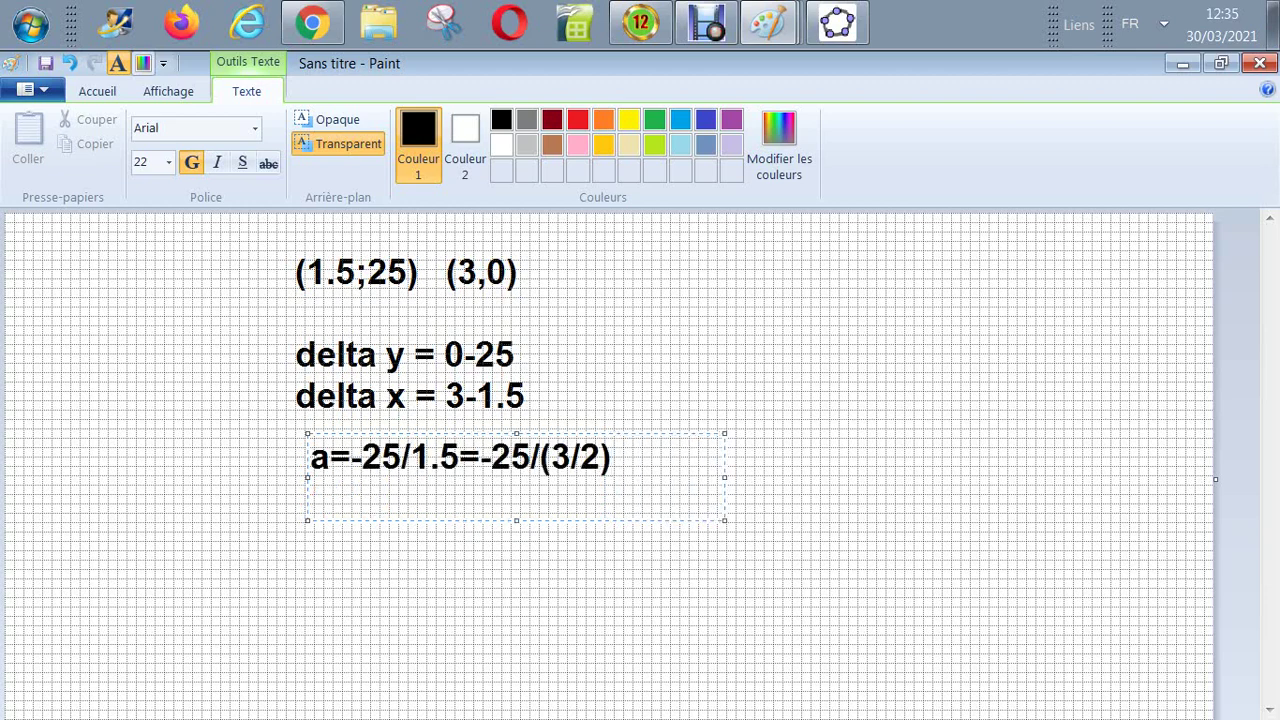
type("=-25*2/3")
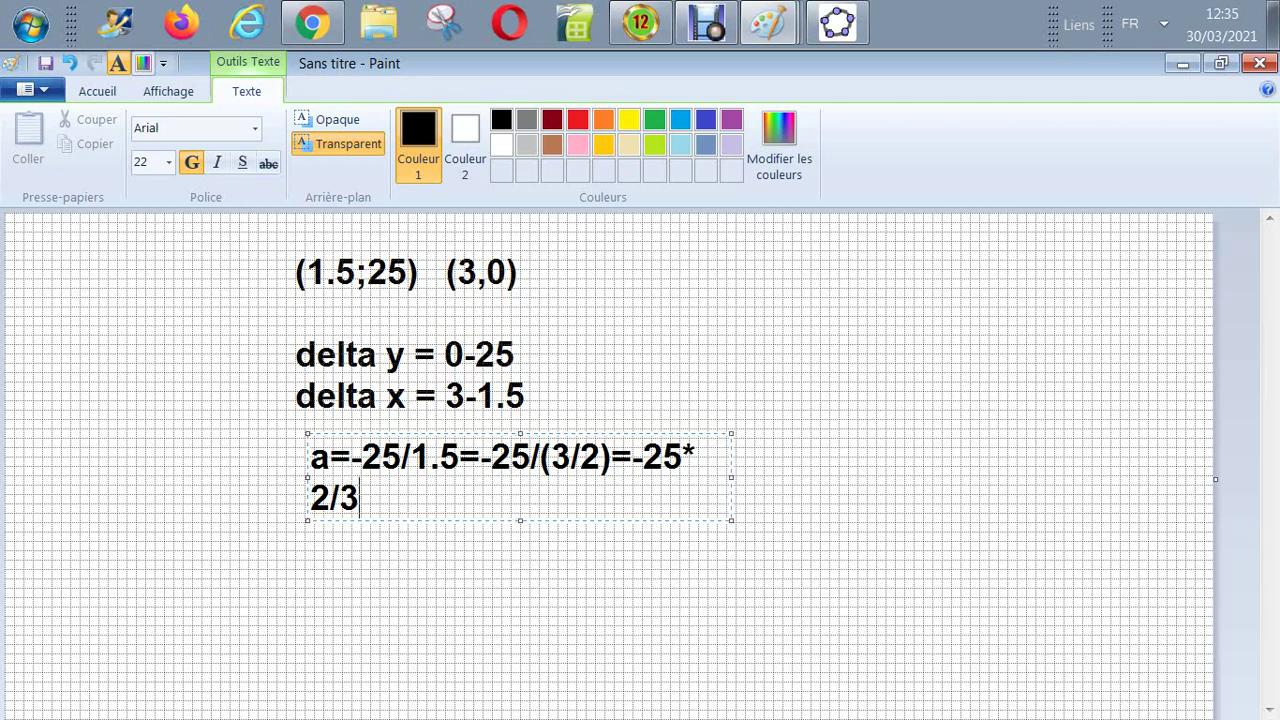
left_click_drag(724, 477, 855, 477)
type("-5")
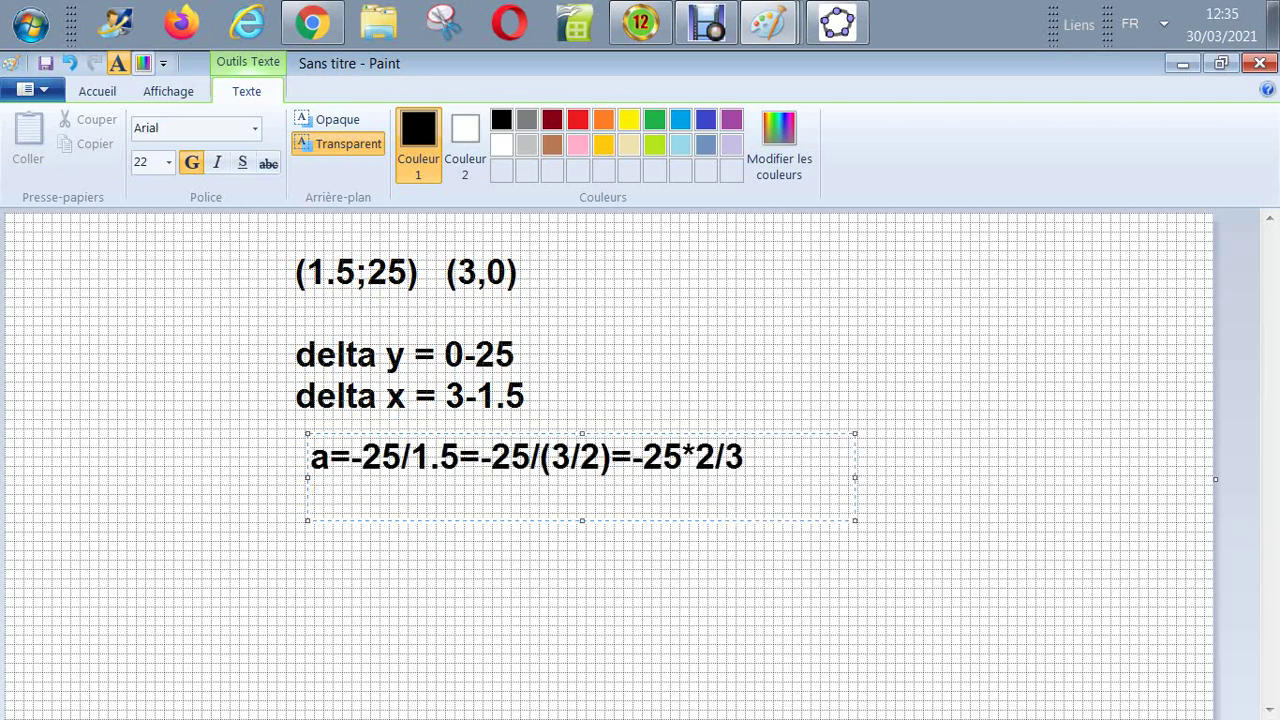
type("0/3")
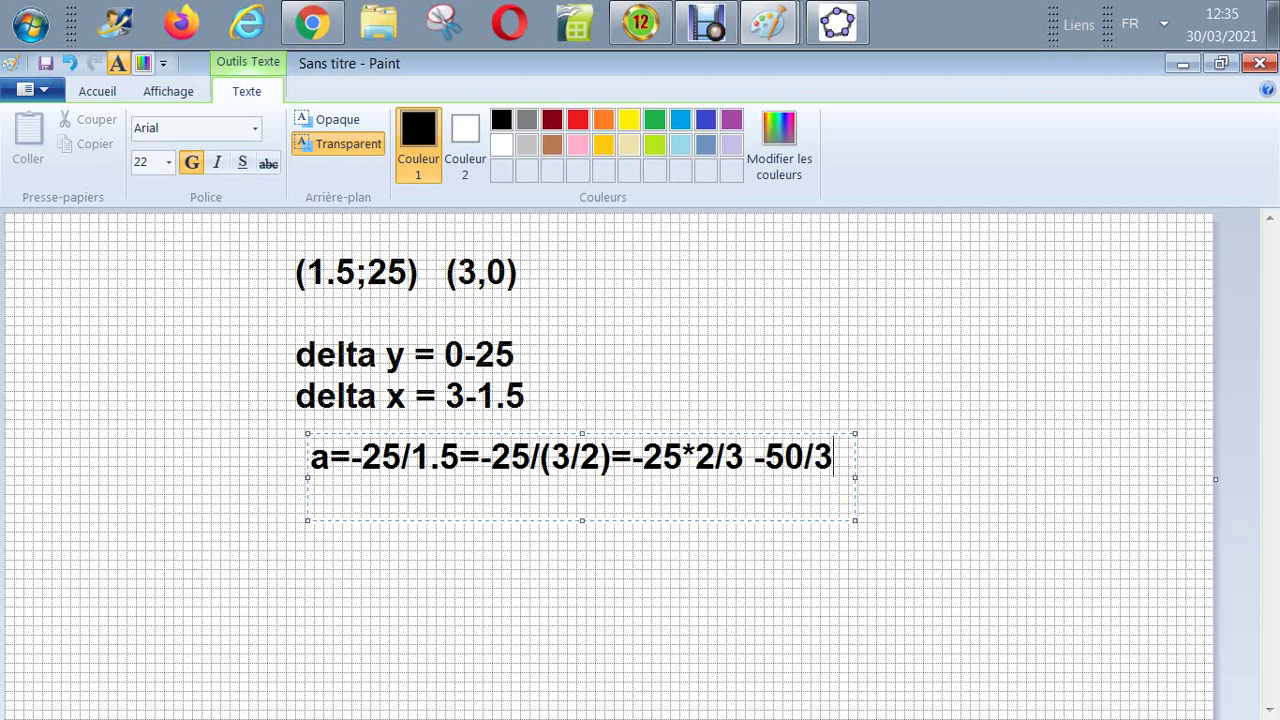
Insert the missing equals sign before -50/3 in the slope calculation and widen the text box to keep it on one line
key("shift+Left")
key("shift+Left")
key("shift+Left")
key("shift+Left")
key("shift+Left")
type("=")
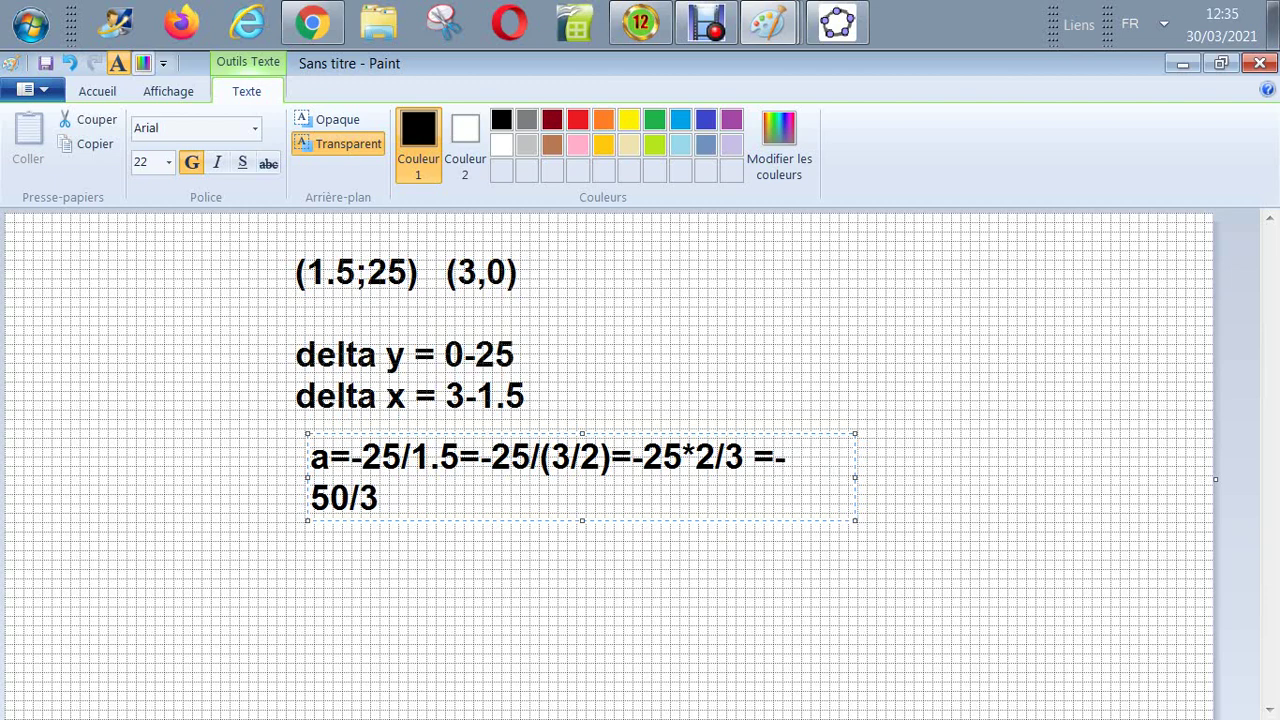
left_click_drag(855, 477, 961, 477)
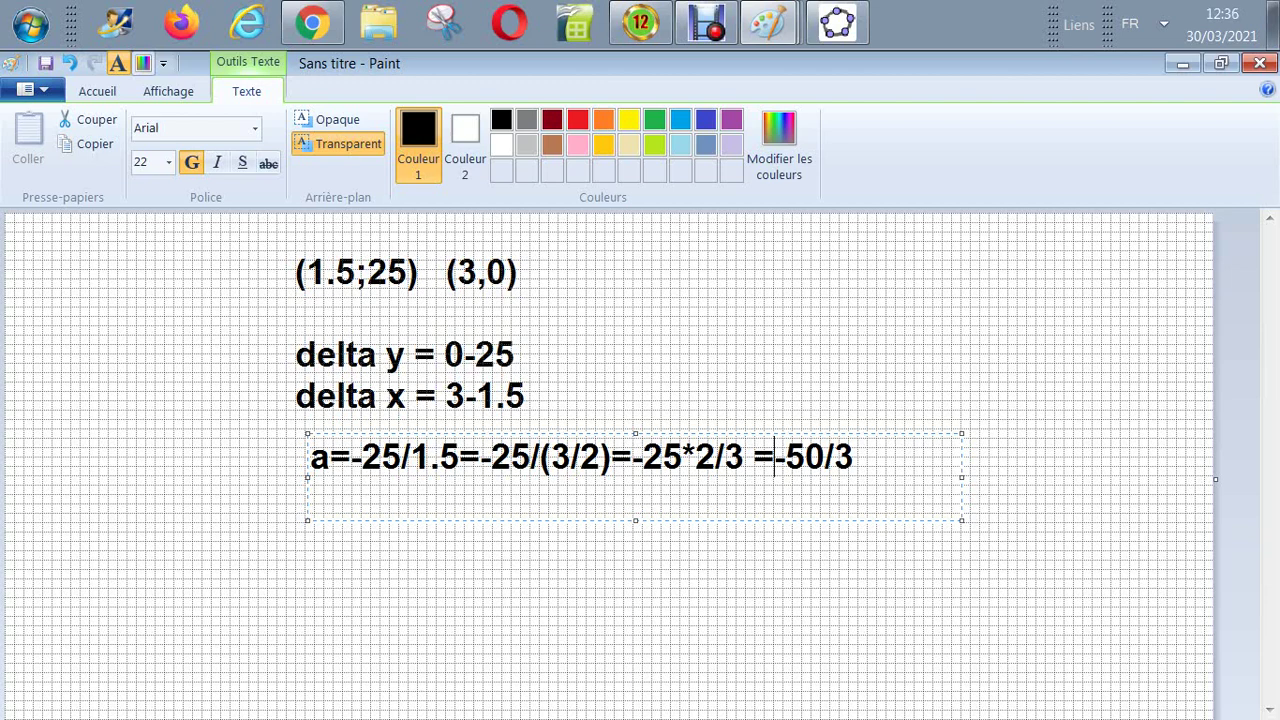
Append "=-16,66666667" to the slope calculation on a single line and handwrite the unit V/s as a fraction after it
key("Right")
key("Right")
key("Right")
type("=-")
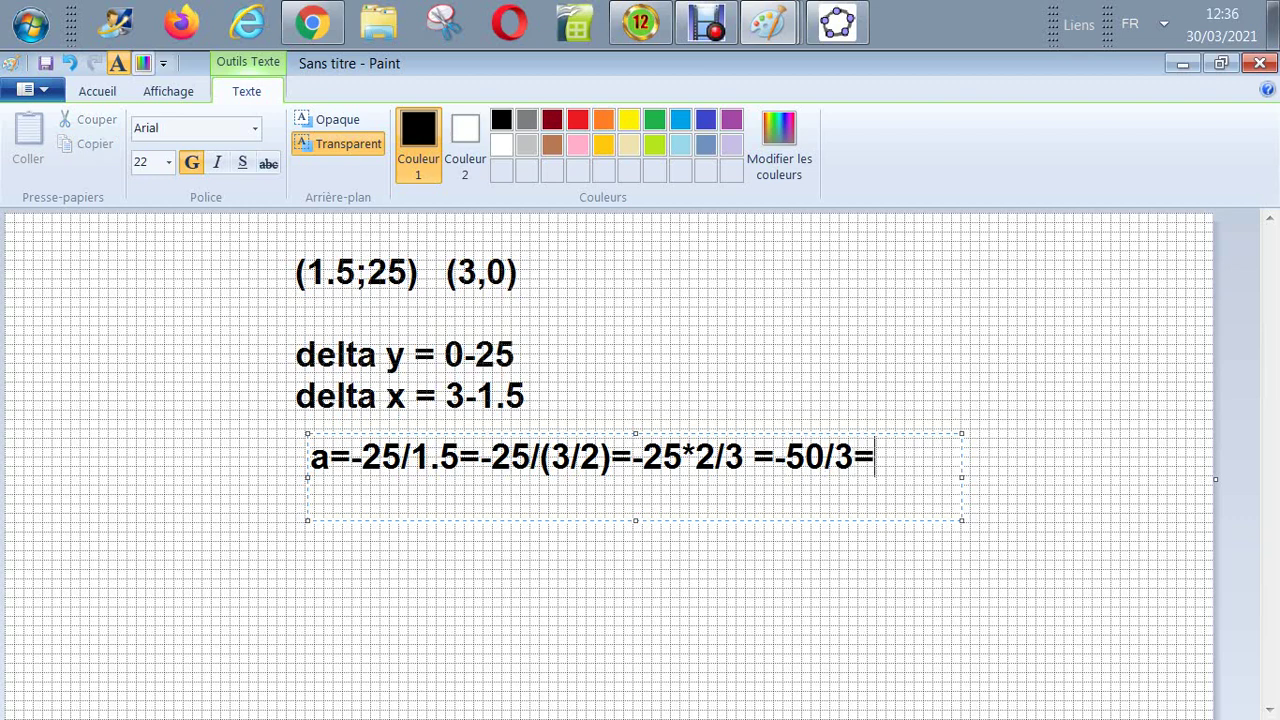
type("16;")
key("BackSpace")
type(",66")
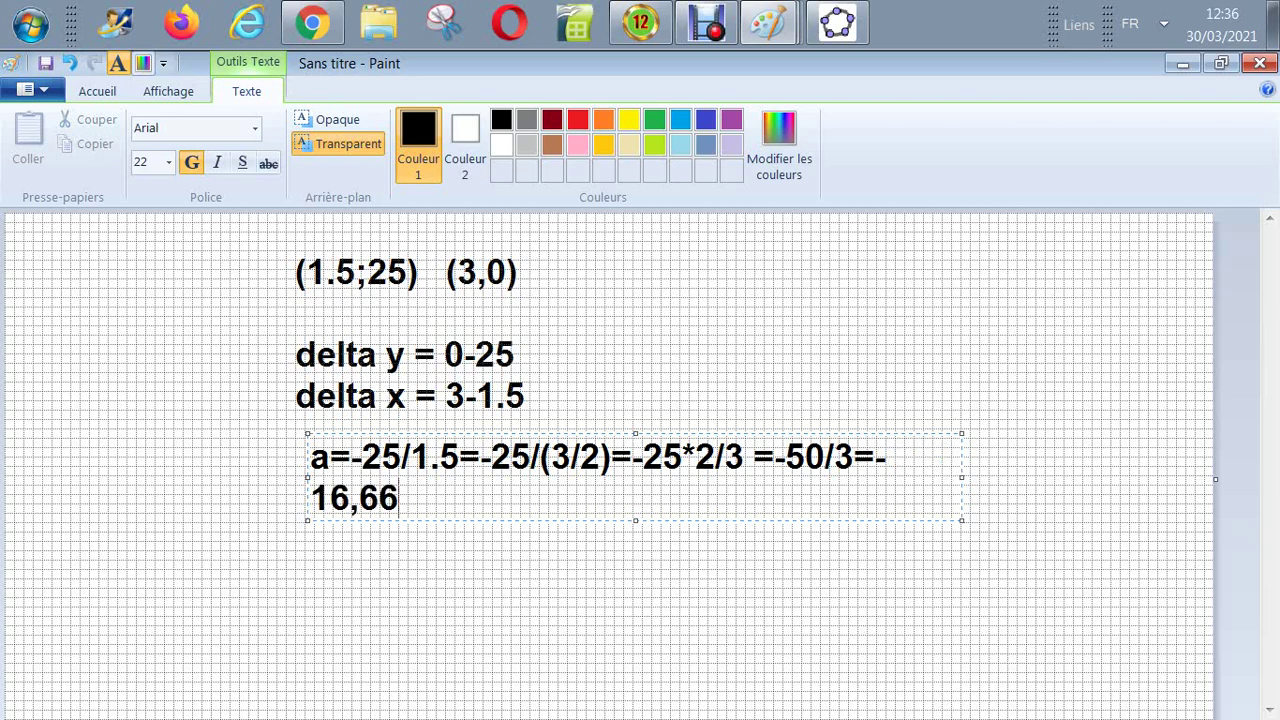
type("6666667")
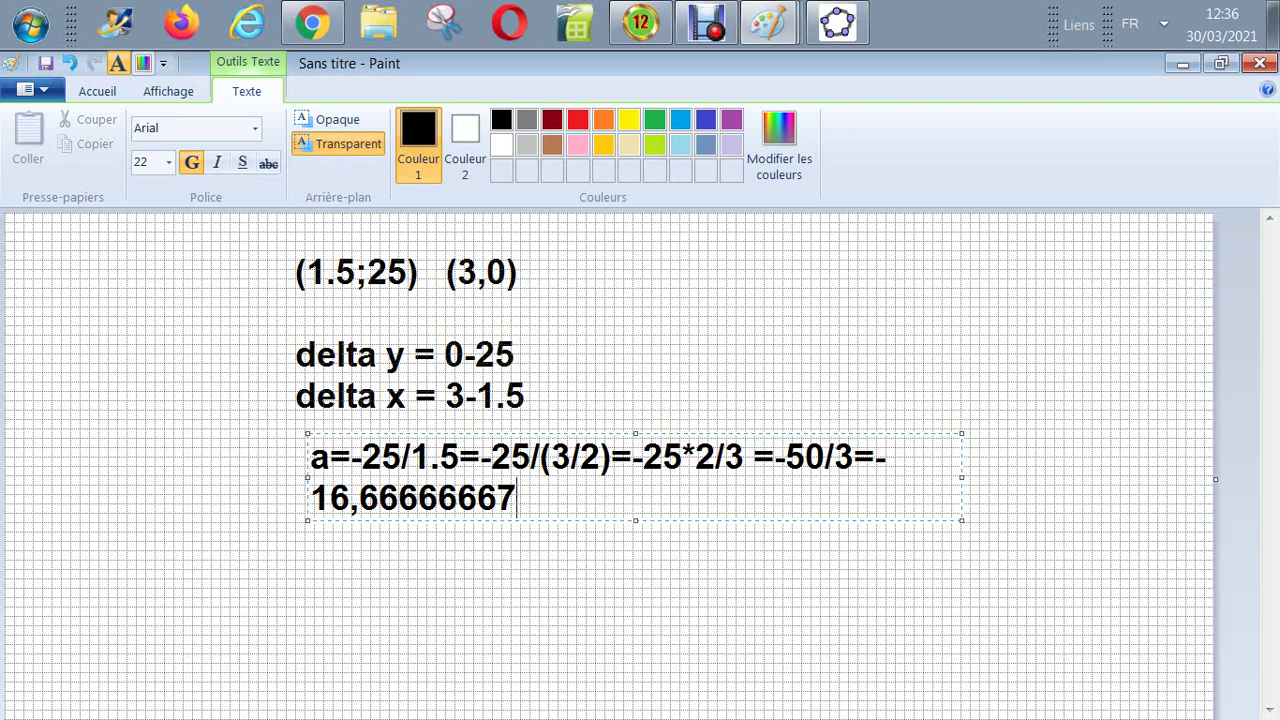
left_click_drag(961, 477, 1169, 477)
key("Escape")
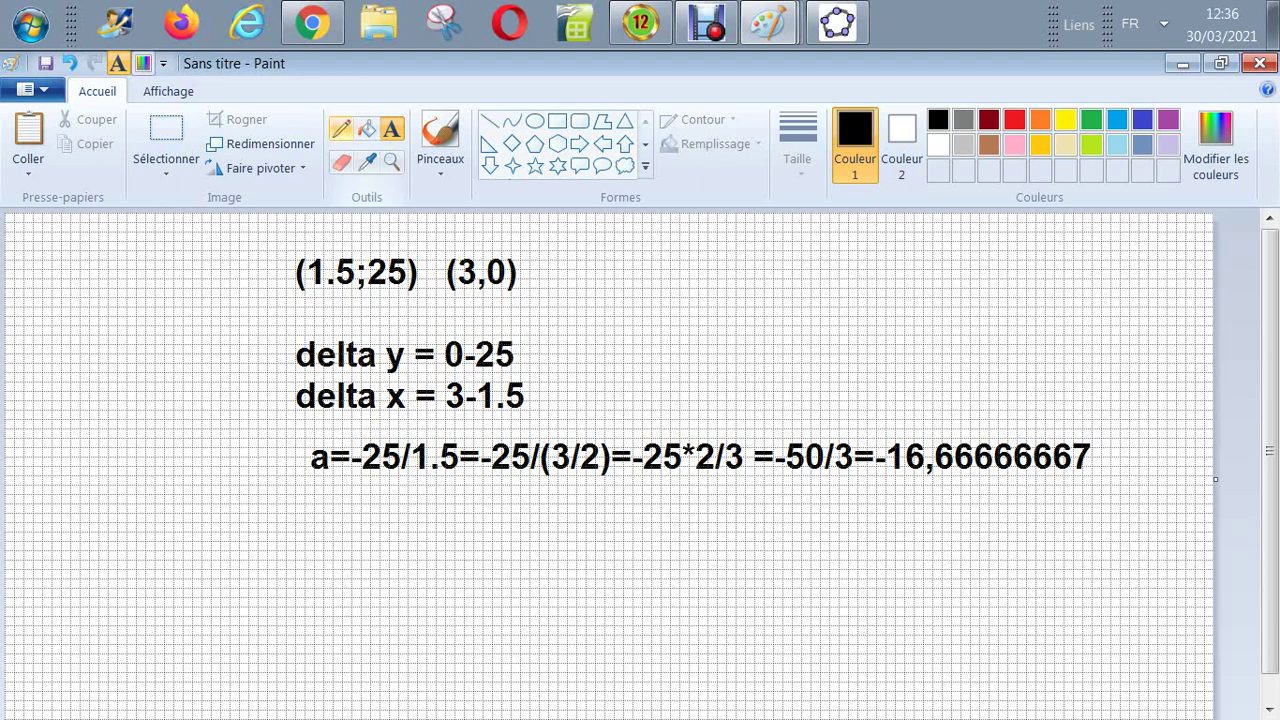
left_click(341, 129)
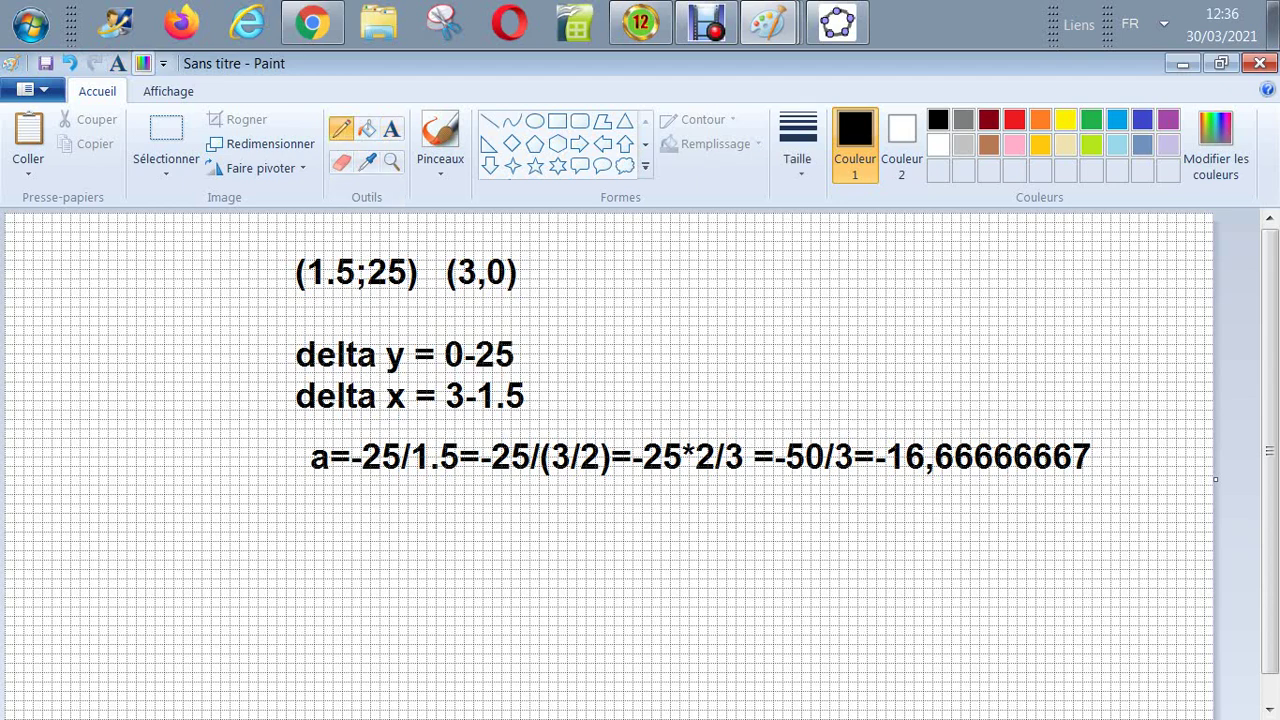
mouse_move(1105, 436)
left_mouse_down()
mouse_move(1113, 457)
mouse_move(1123, 433)
mouse_move(1140, 461)
mouse_move(1116, 475)
mouse_move(1123, 490)
left_mouse_up()
Add the lines "y=-50/3 x+b" and "0=-50/3 . (3) +b" below the slope calculation
left_click(391, 129)
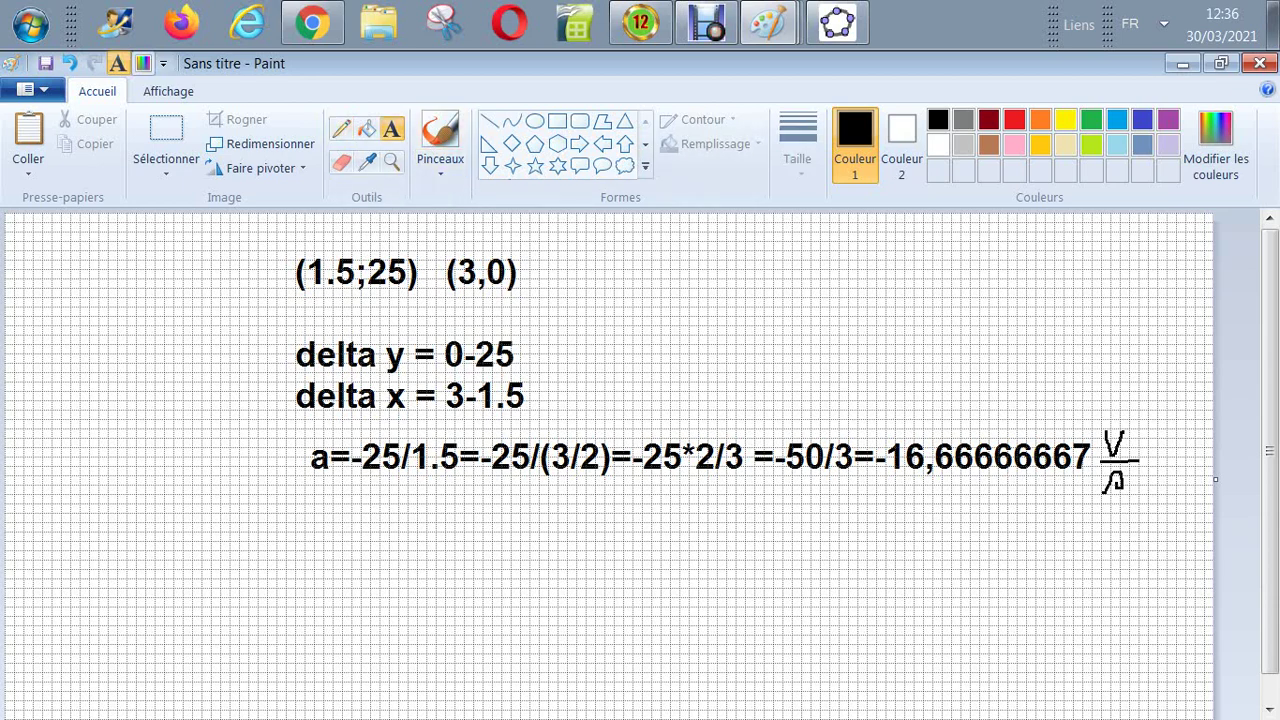
left_click(315, 486)
type("y")
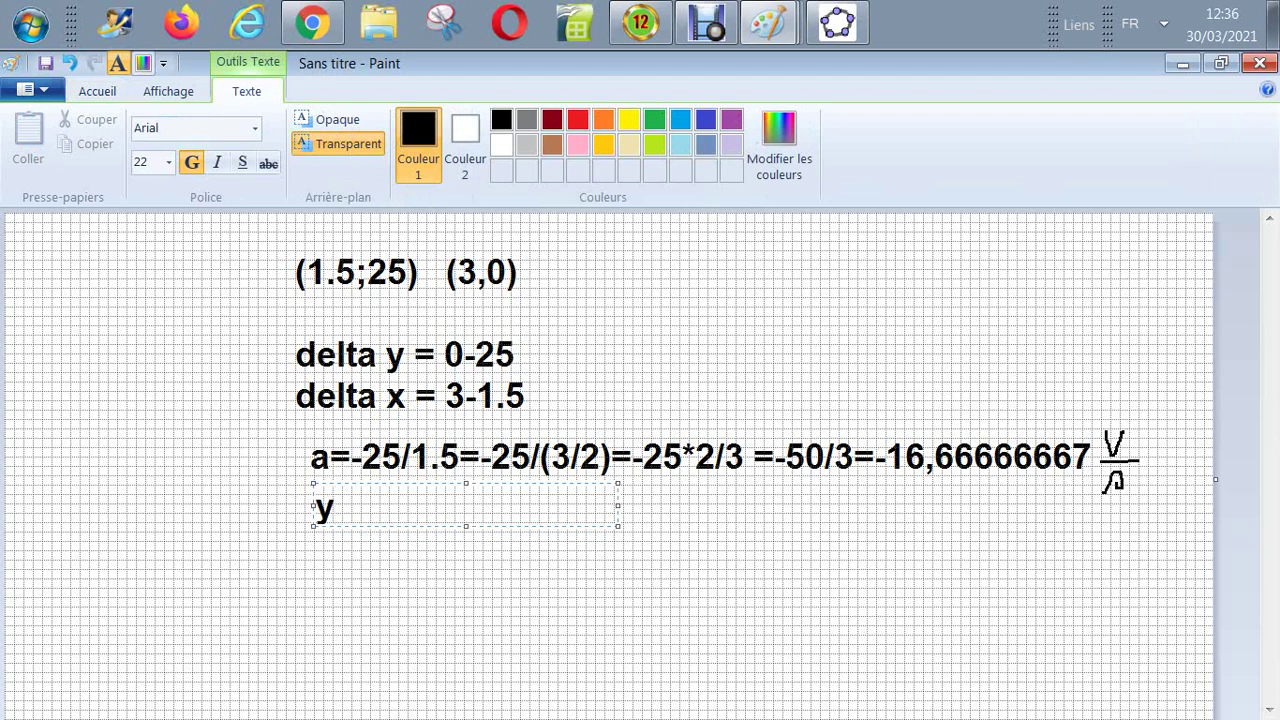
type("=-50/3")
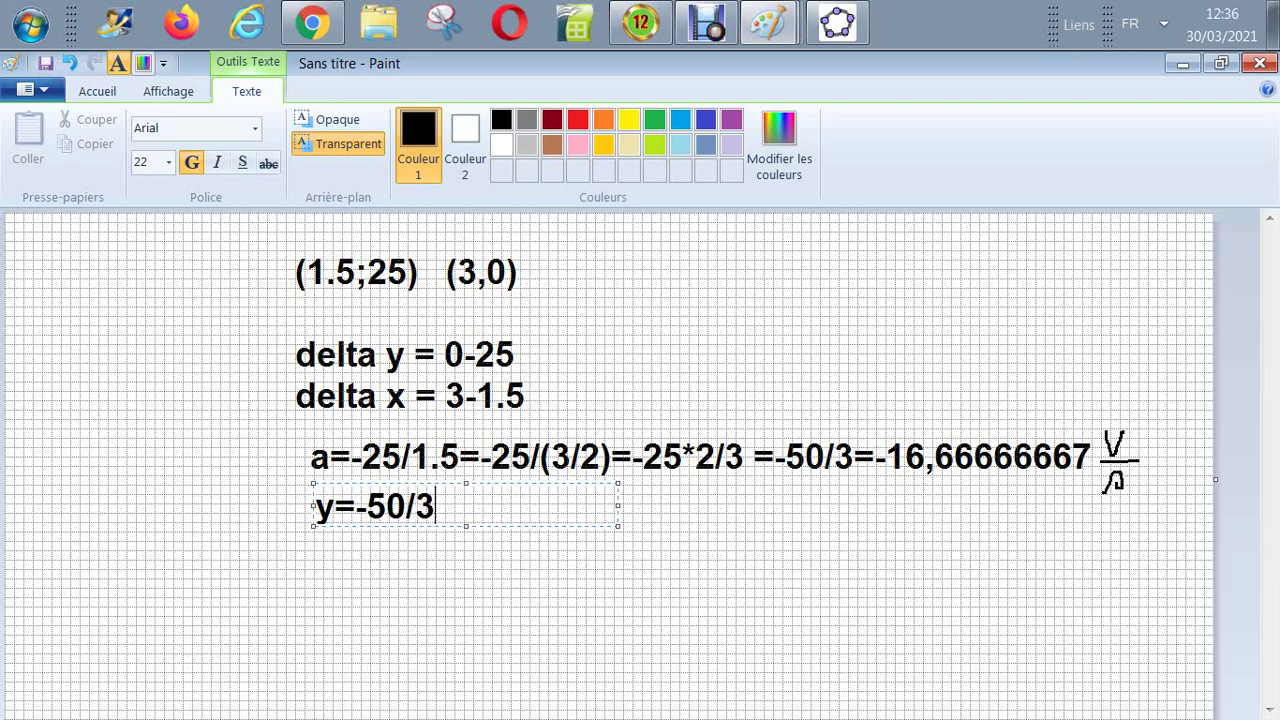
type(" x+b")
key("Return")
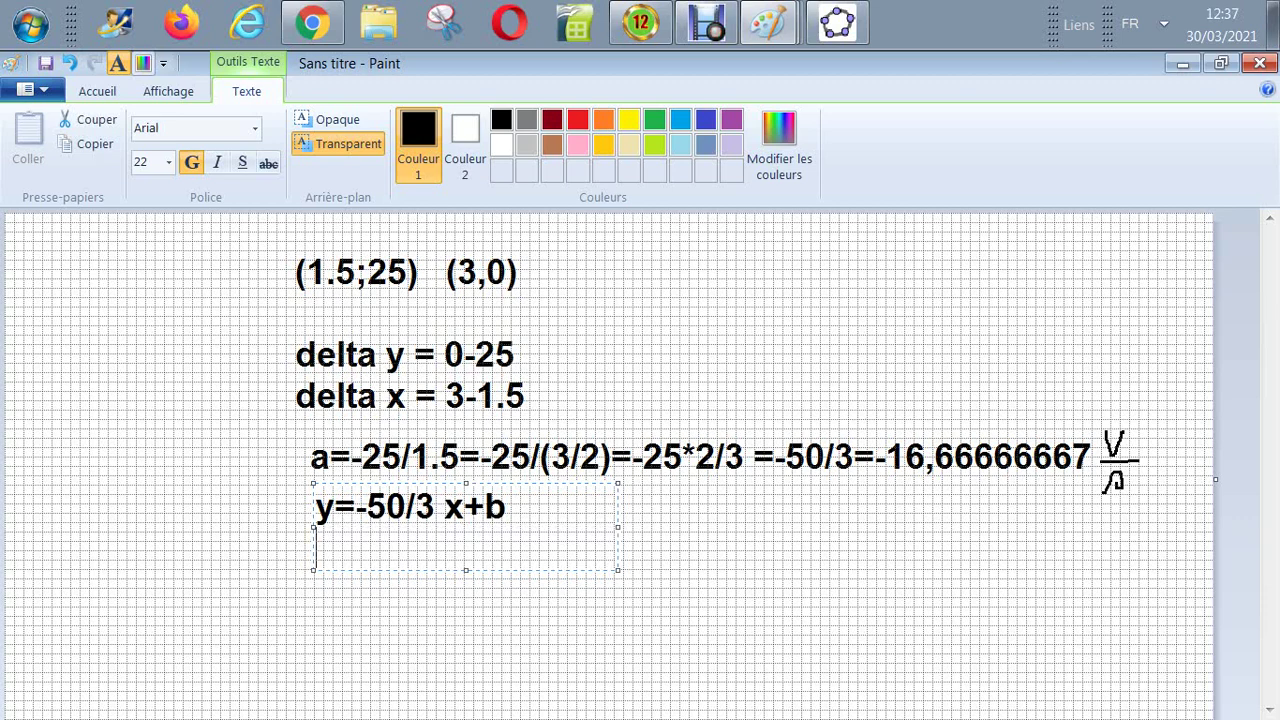
type("0=-50")
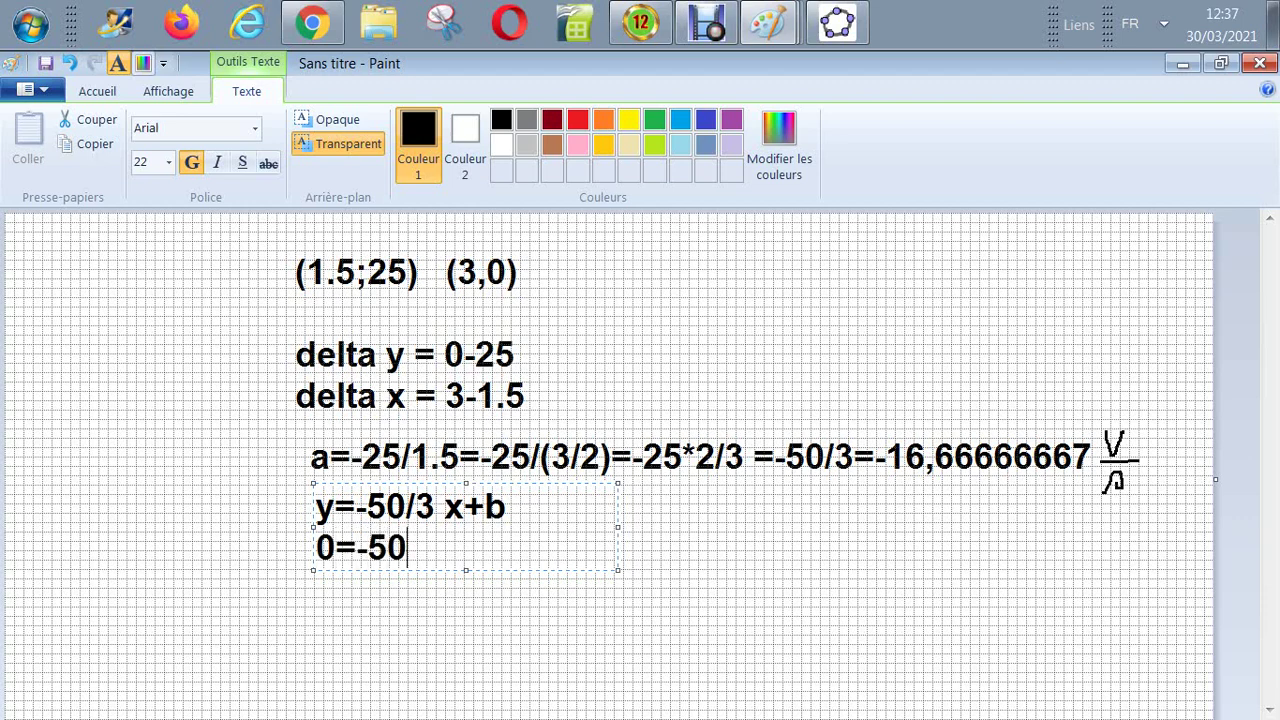
type("/3 . (3")
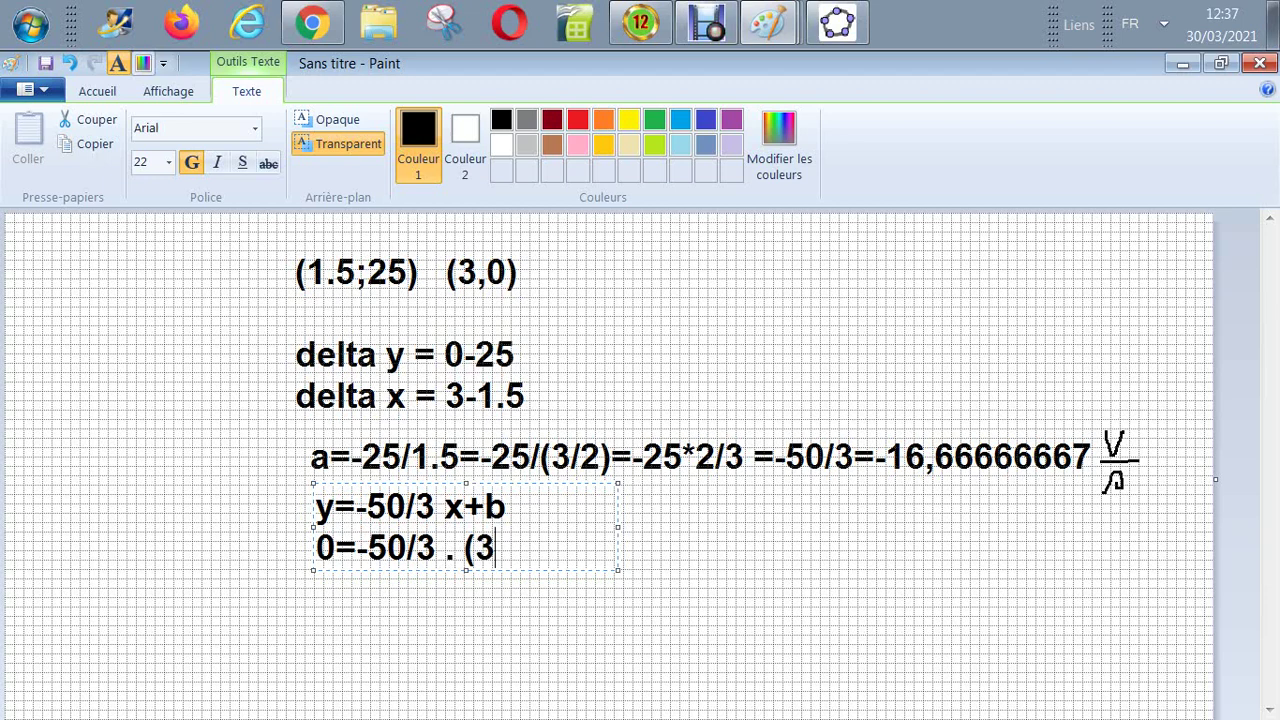
type(") +b")
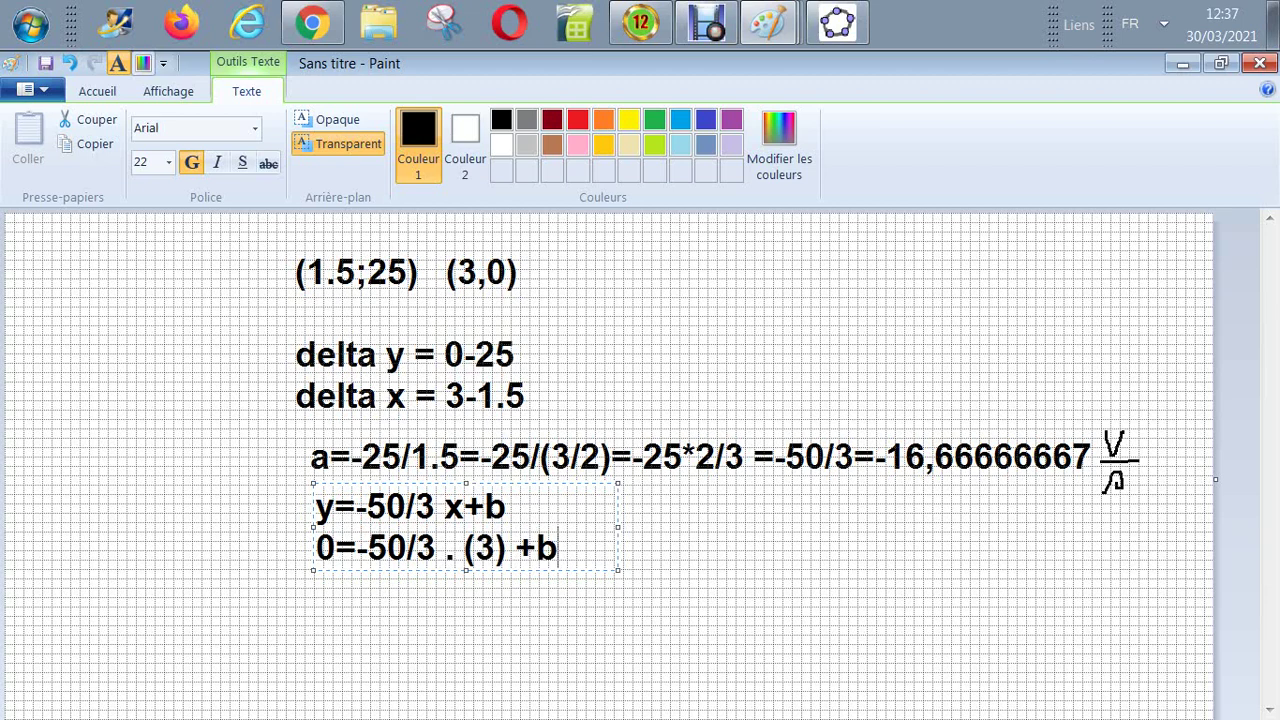
key("Escape")
Add the text "b=50" below the substituted equation
left_click(386, 564)
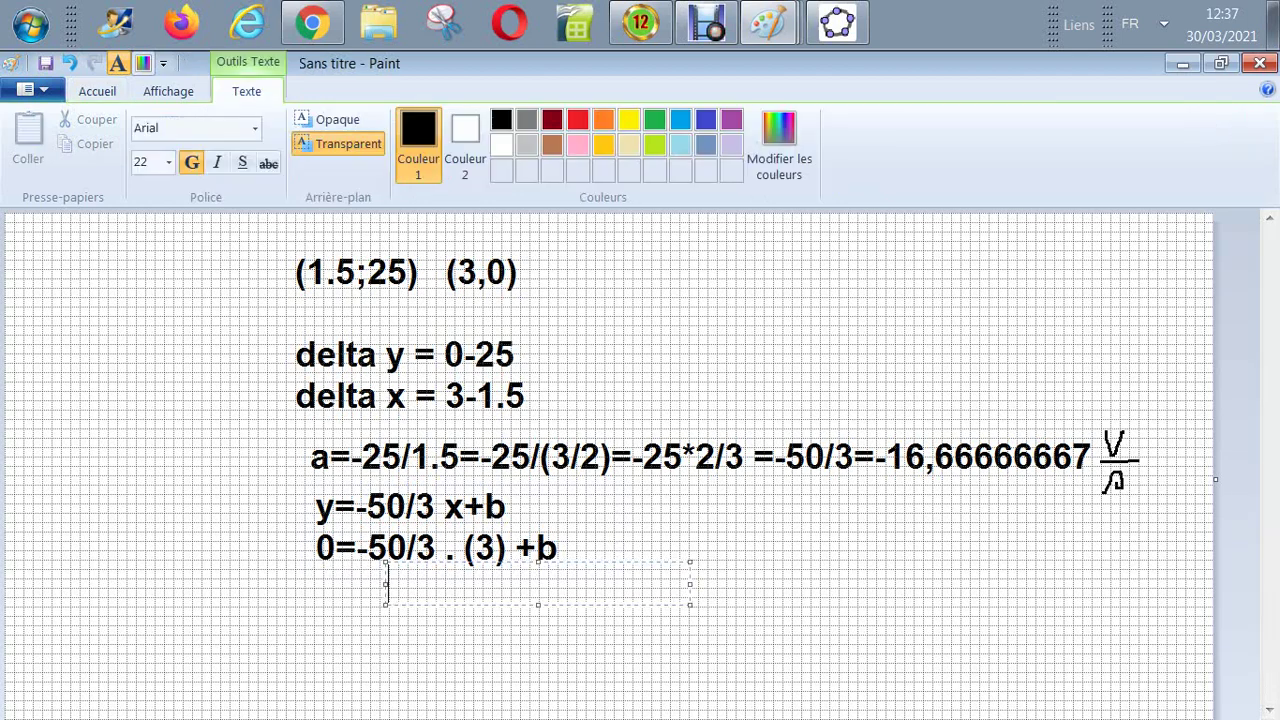
type("b=50")
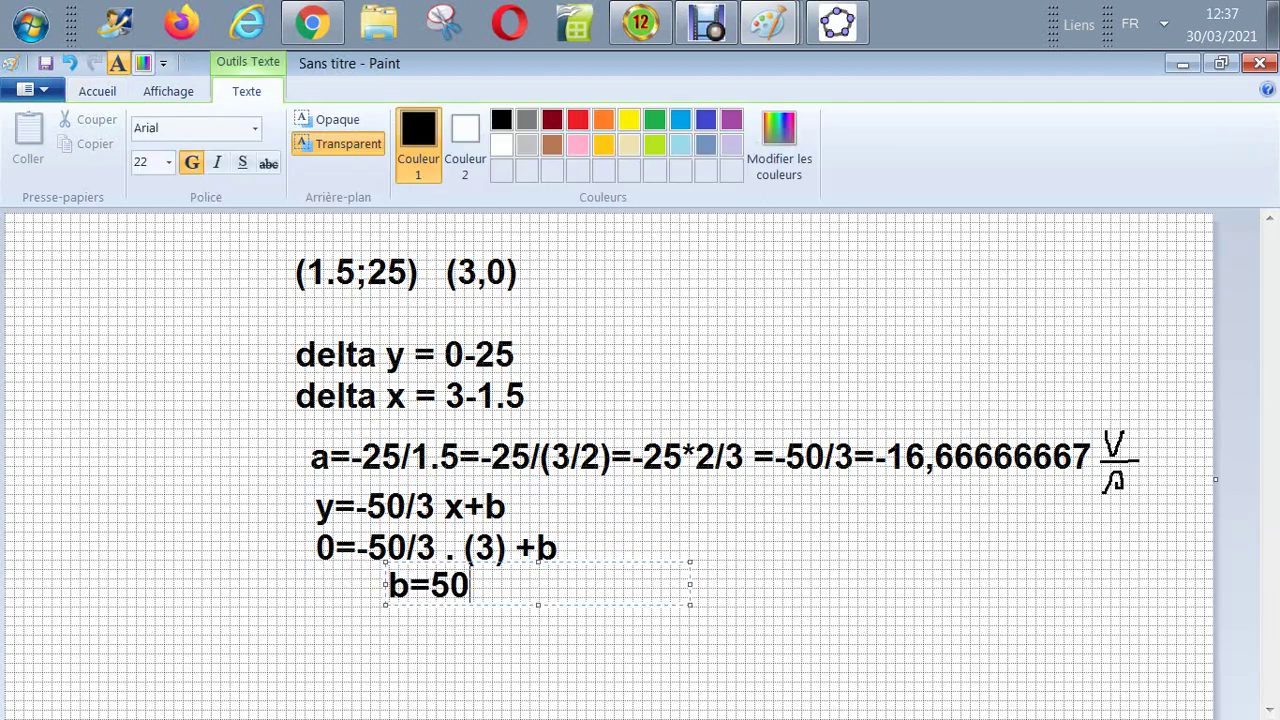
key("Escape")
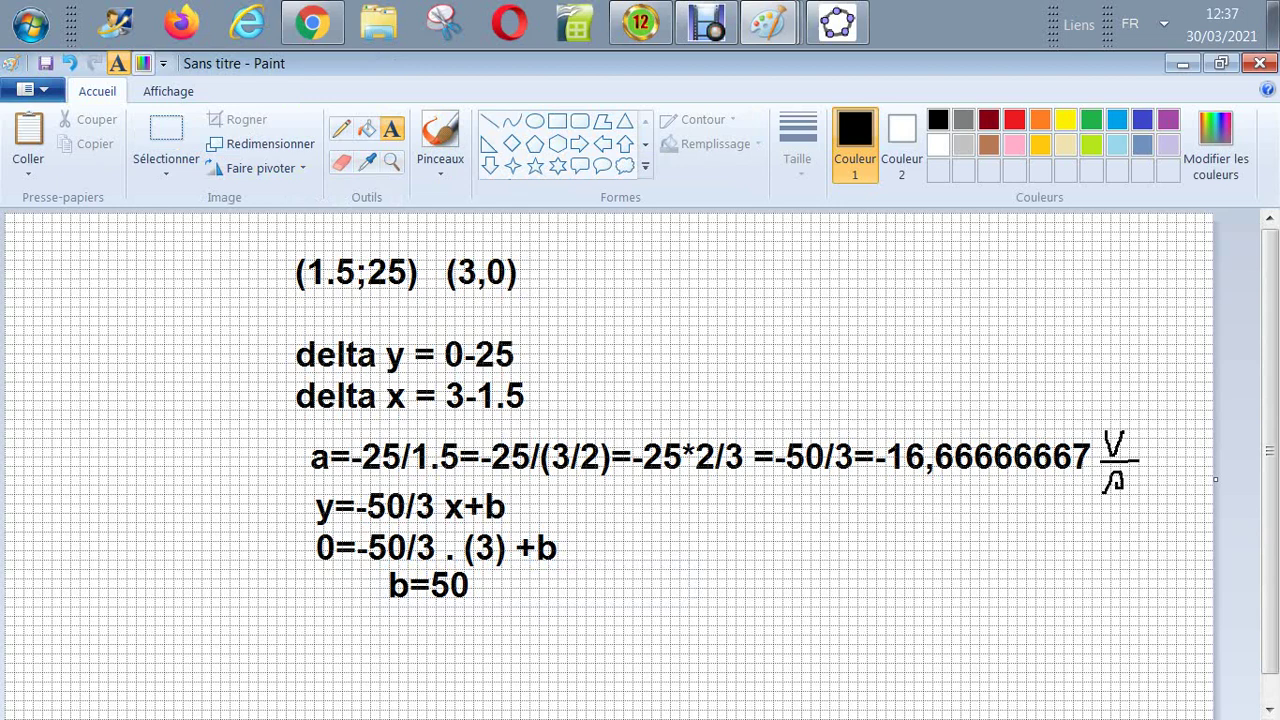
Write the equation "y=-50/3 x +3" below "b=50" and restore the time-decomposition drawing by undoing the derivation page
left_click(299, 630)
type("y=")
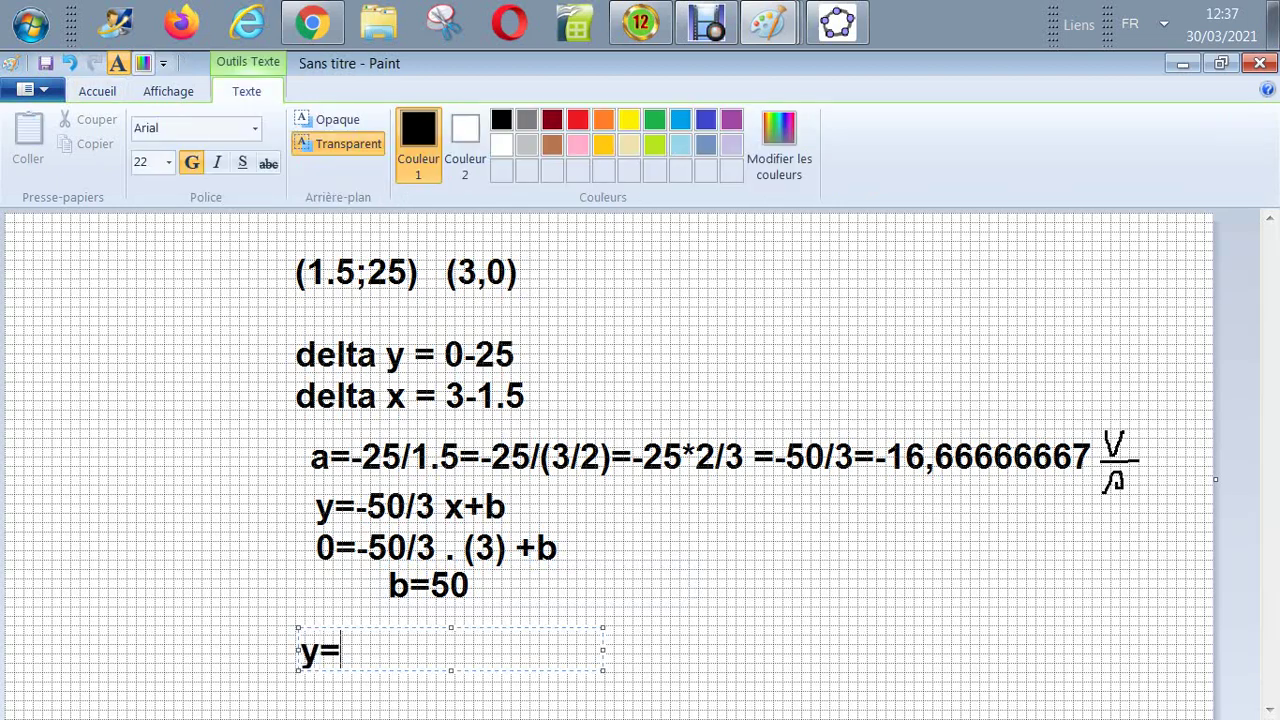
type("-50/3")
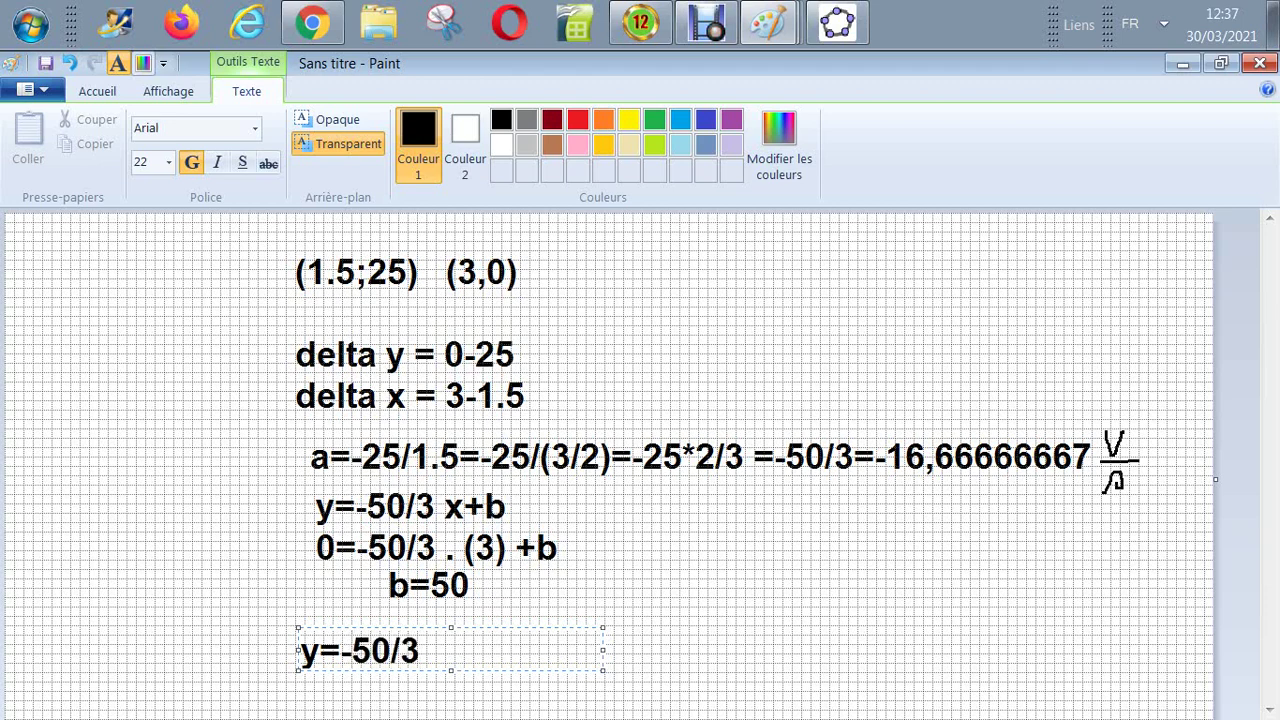
type(" x +3")
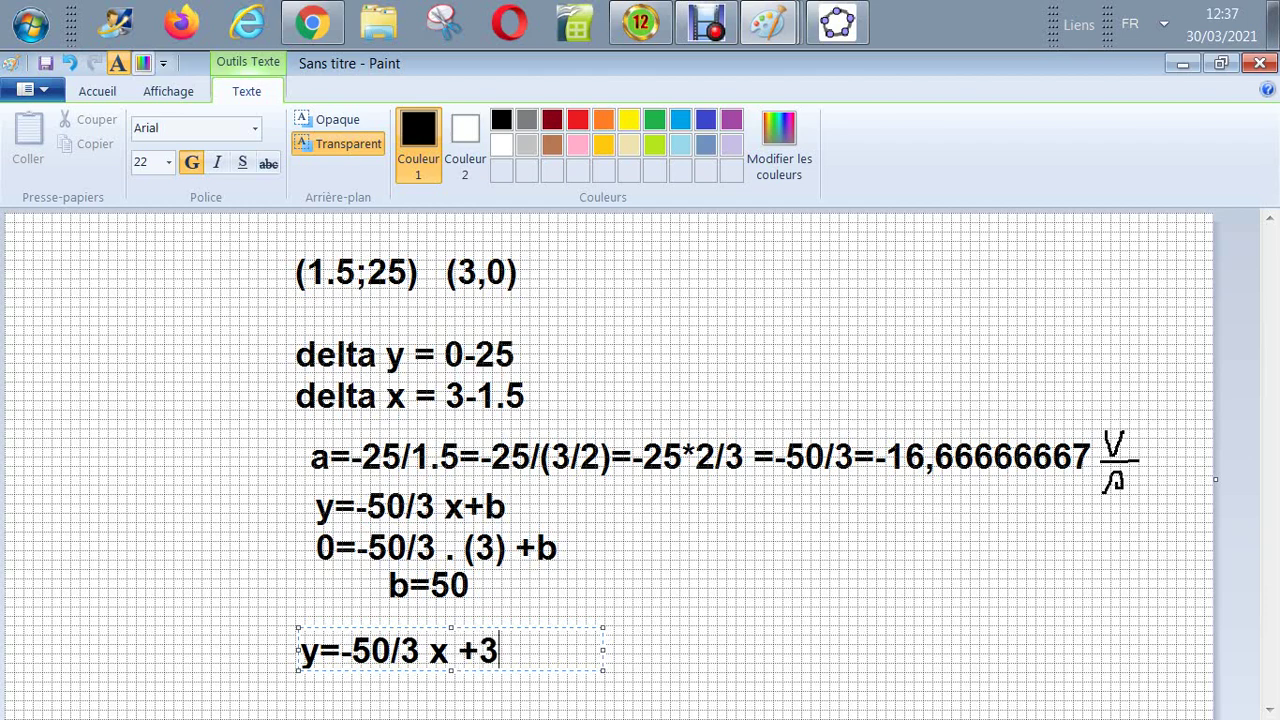
left_click(371, 651)
key("Escape")
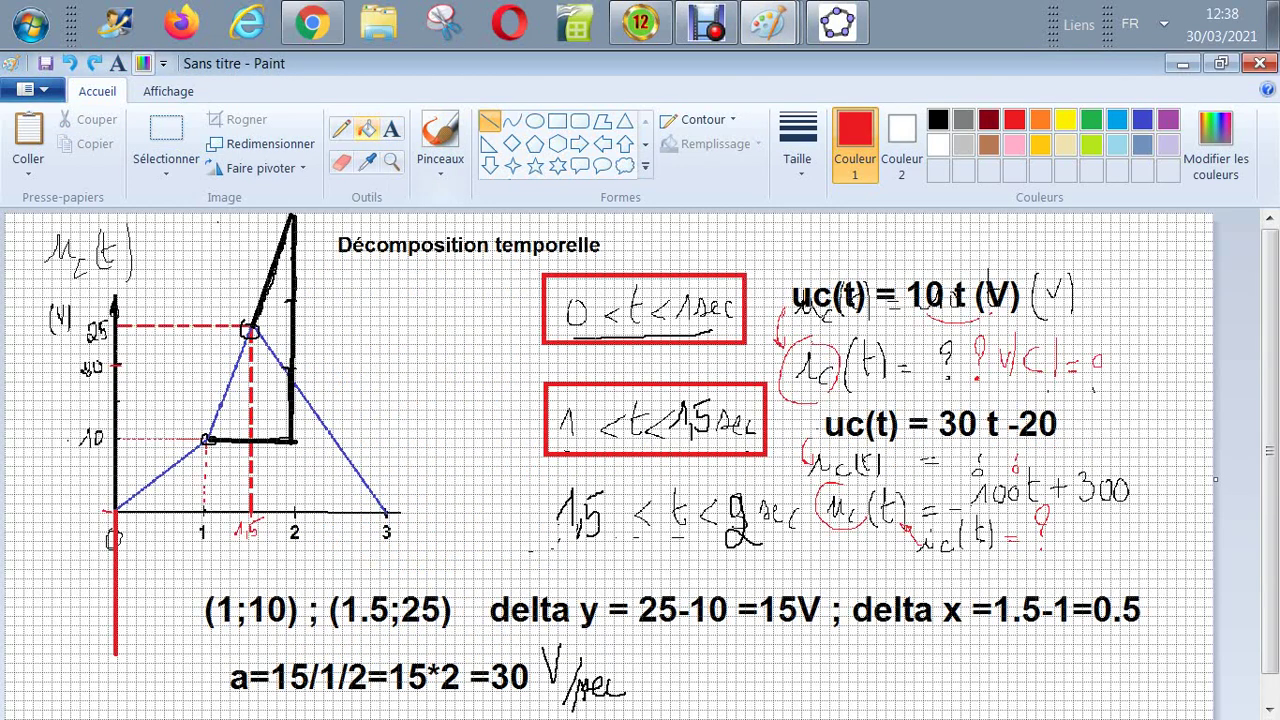
Add the black text "uc(t) =-50/3 t + 50" beside the third time interval, over the handwritten equation
left_click(391, 128)
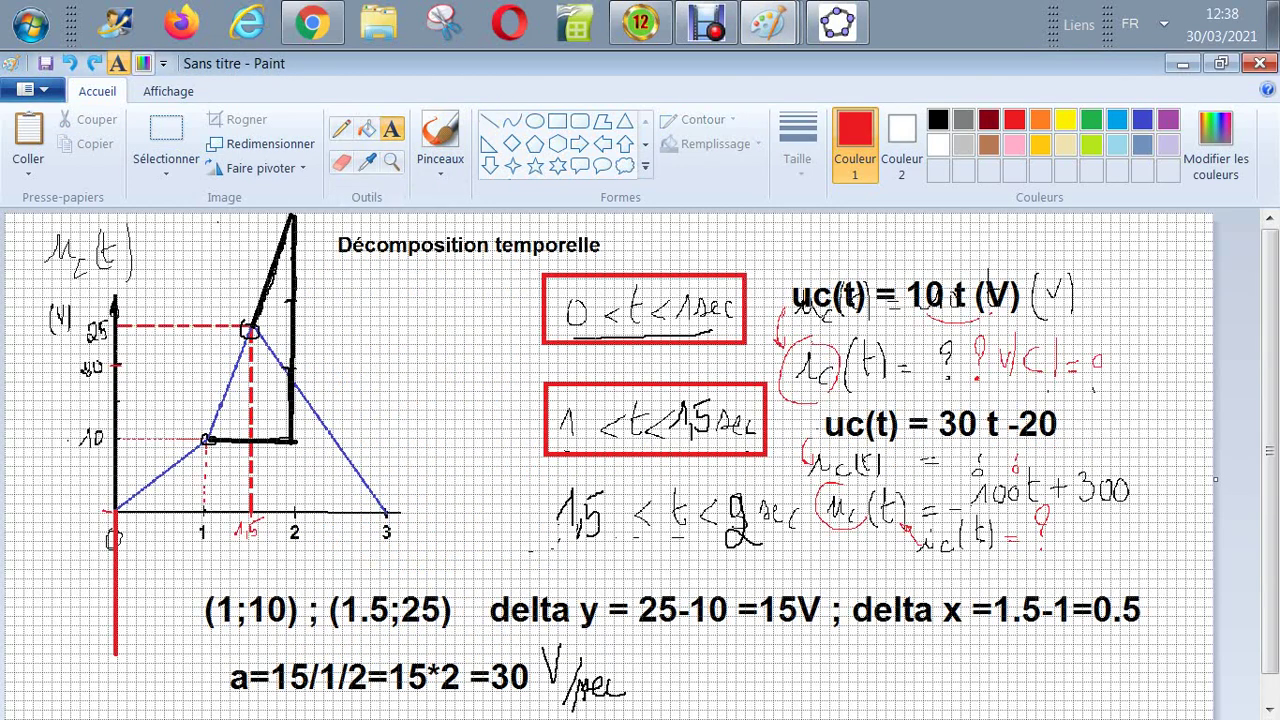
left_click_drag(920, 540, 1120, 545)
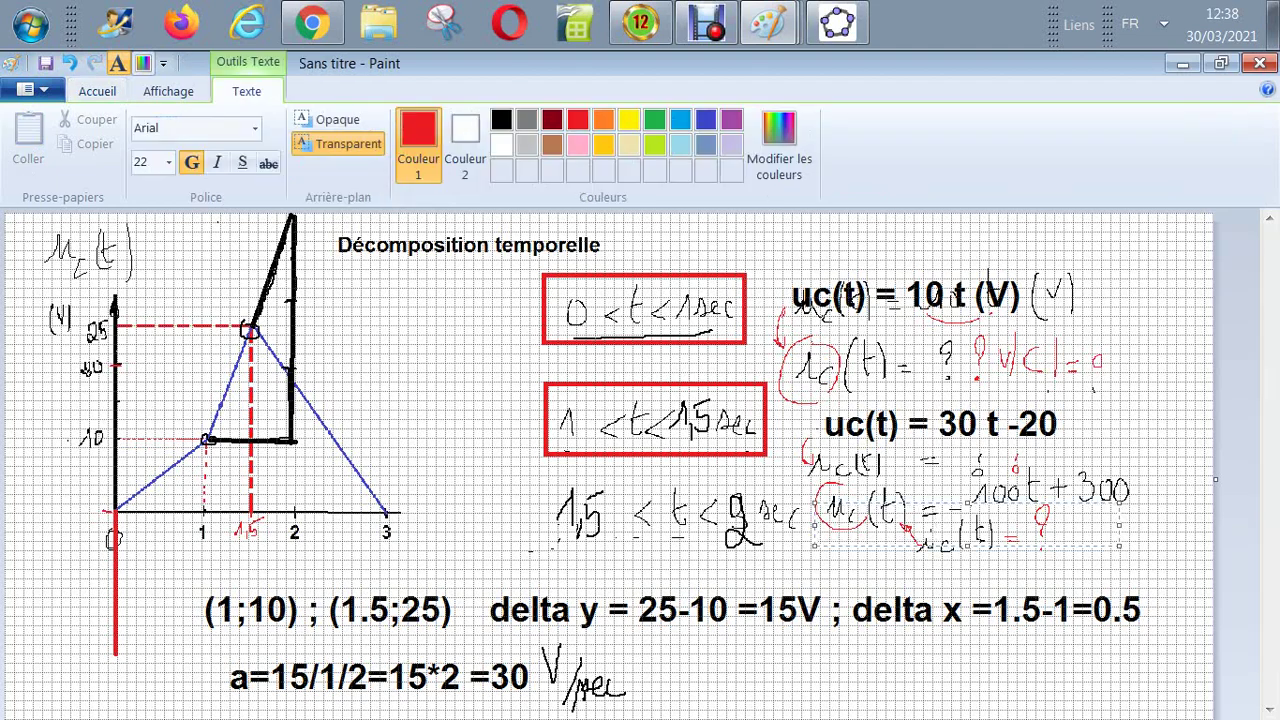
type("uc")
key("BackSpace")
key("BackSpace")
left_click(501, 119)
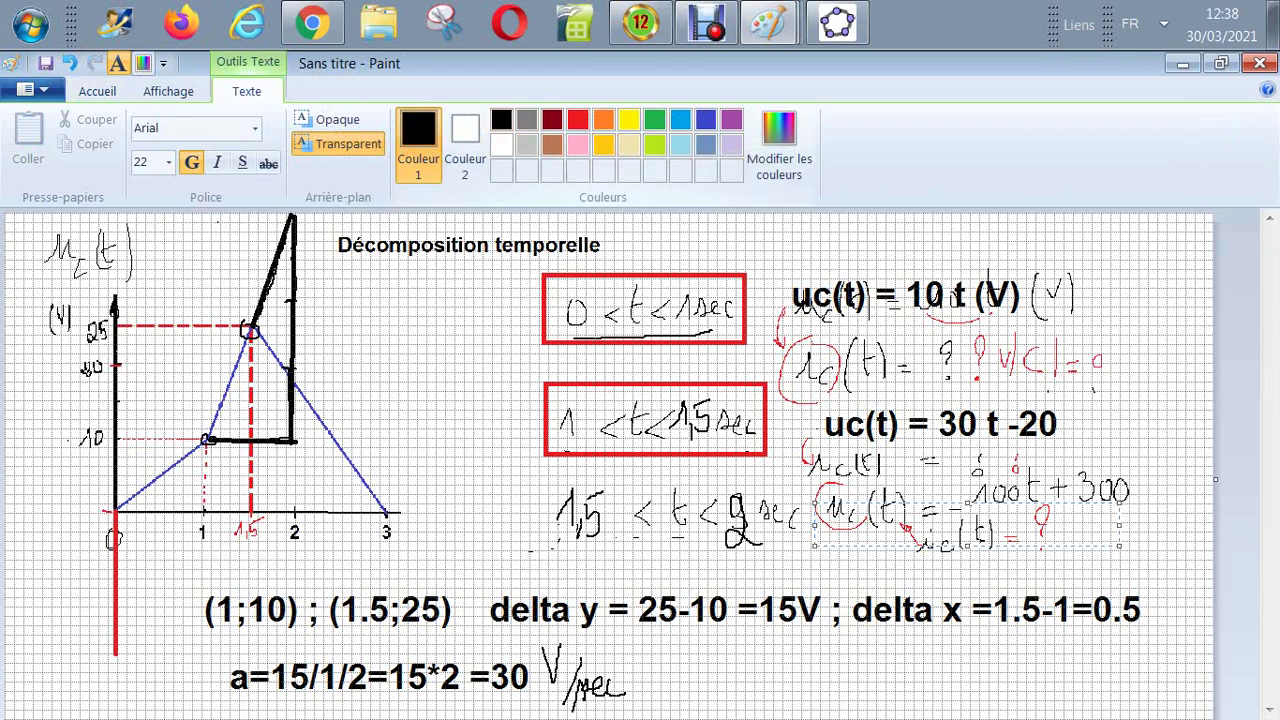
left_click(804, 520)
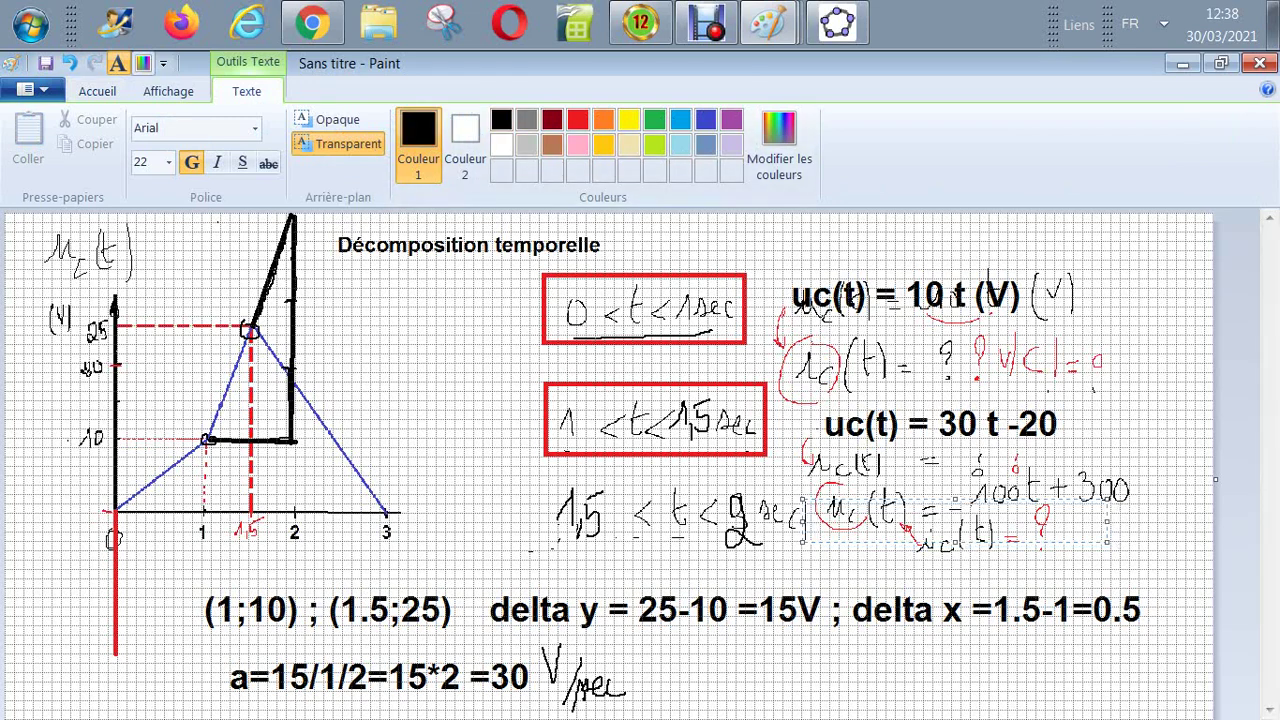
type("uc(")
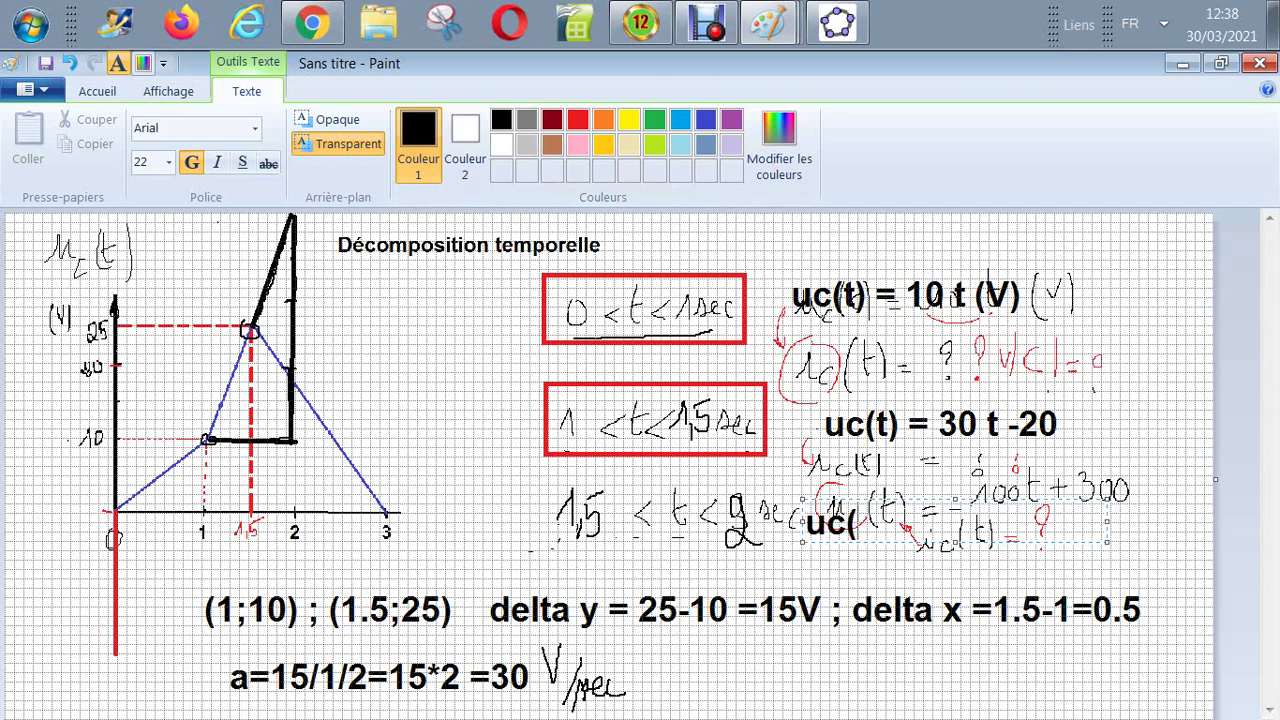
type("t) =")
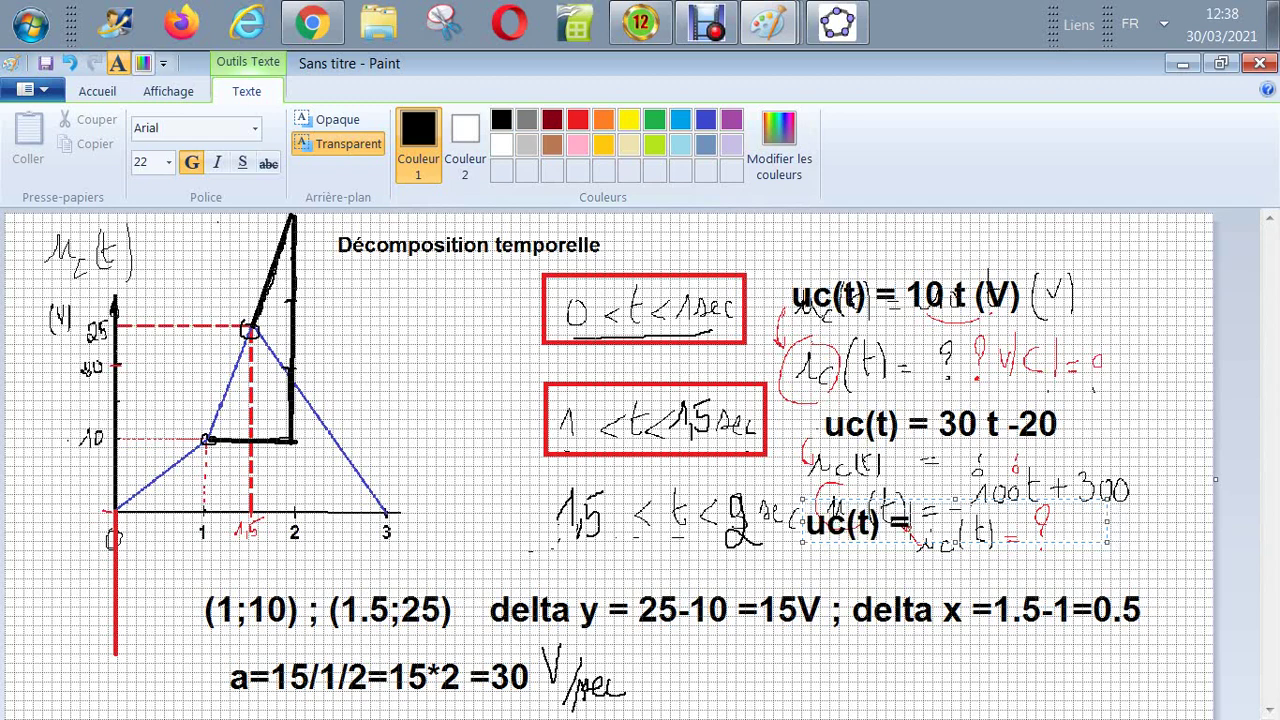
type("-50/3")
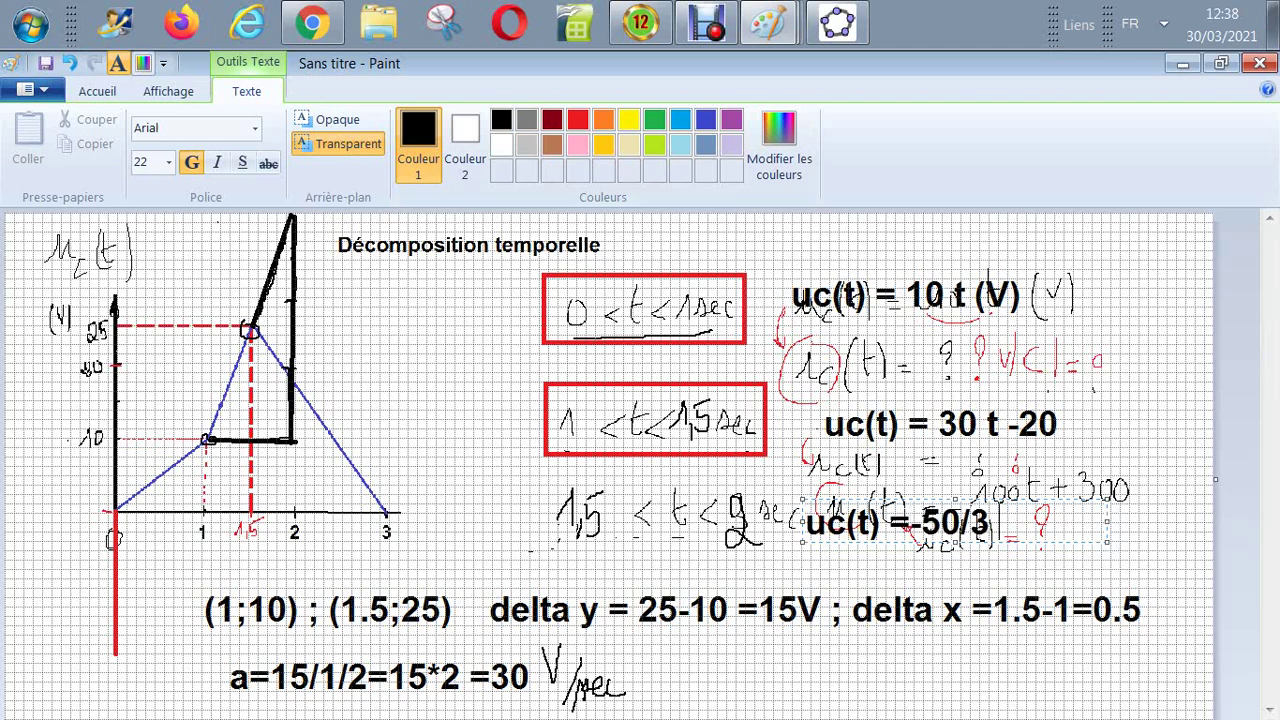
type(" t +")
type("50")
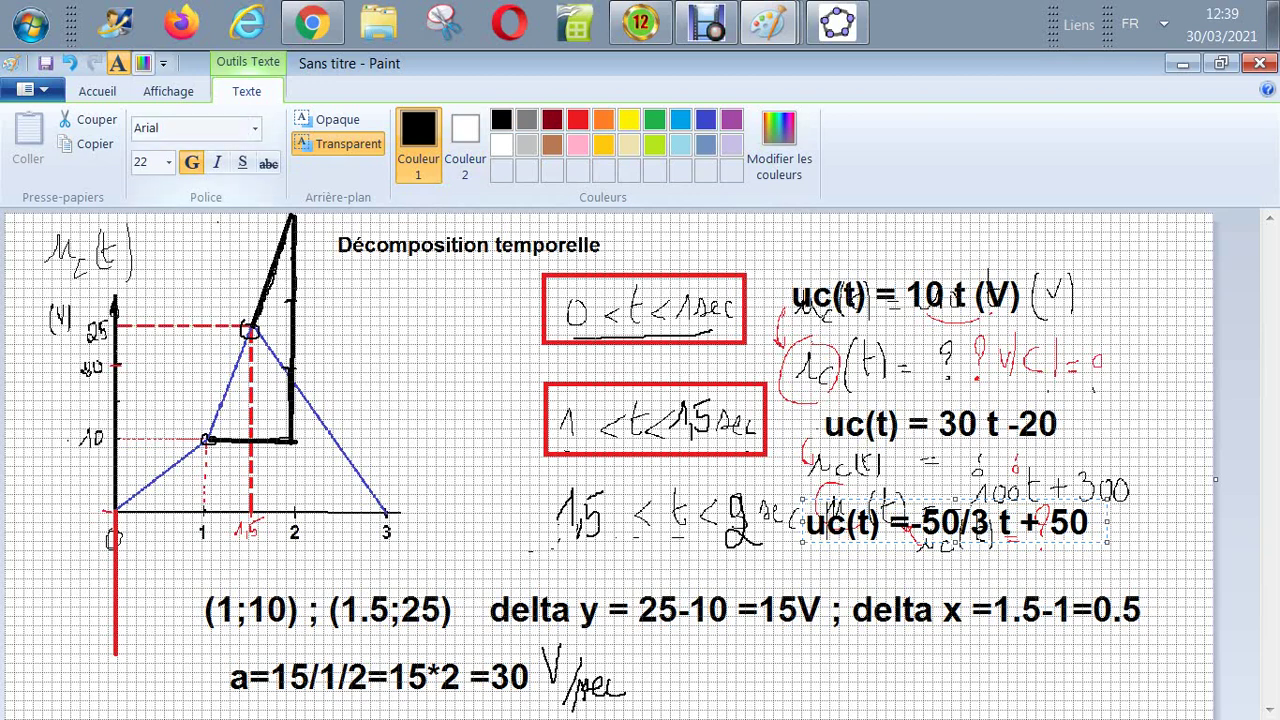
Select the whole uc(t) graph and move it down to free space above it
left_click(97, 90)
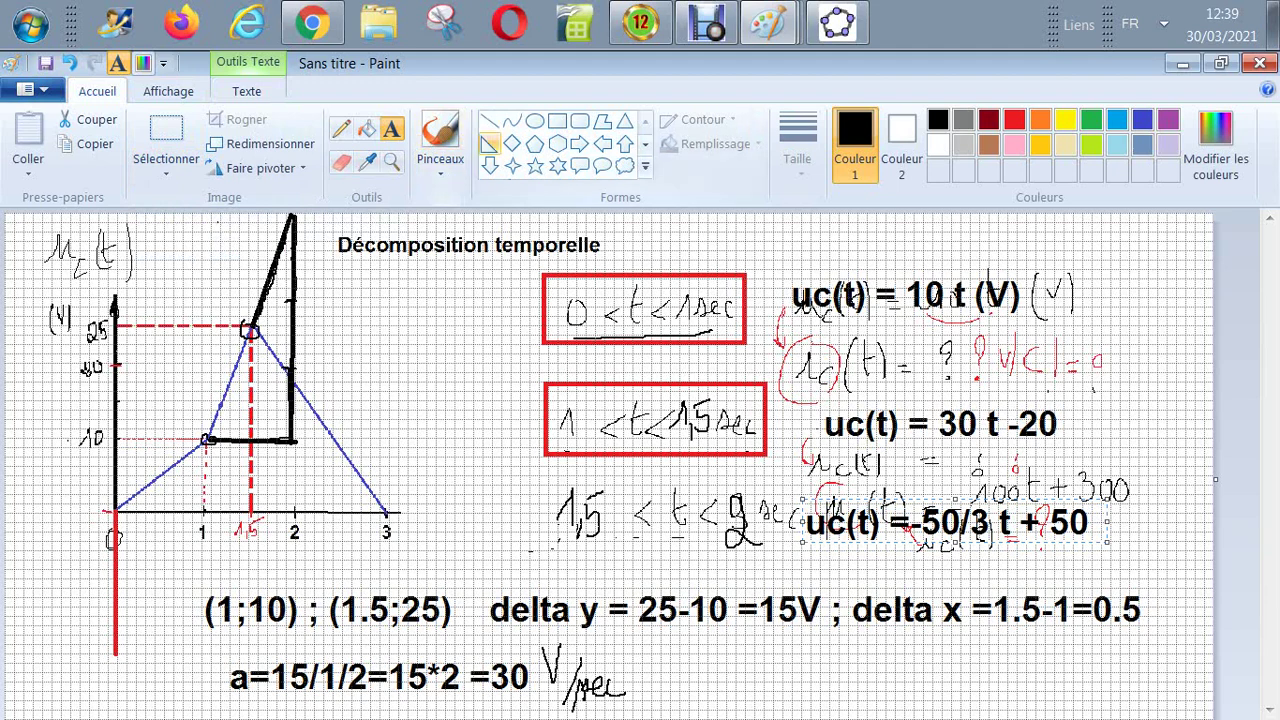
left_click(166, 130)
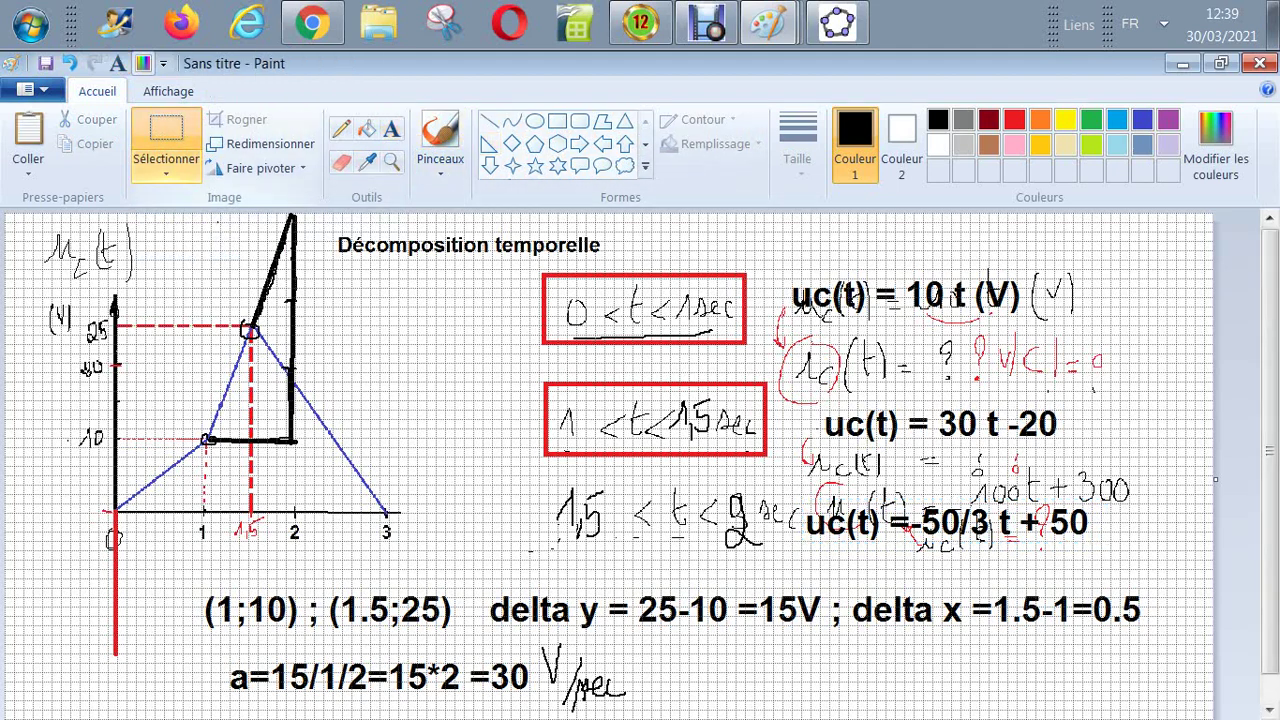
left_click_drag(40, 218, 195, 338)
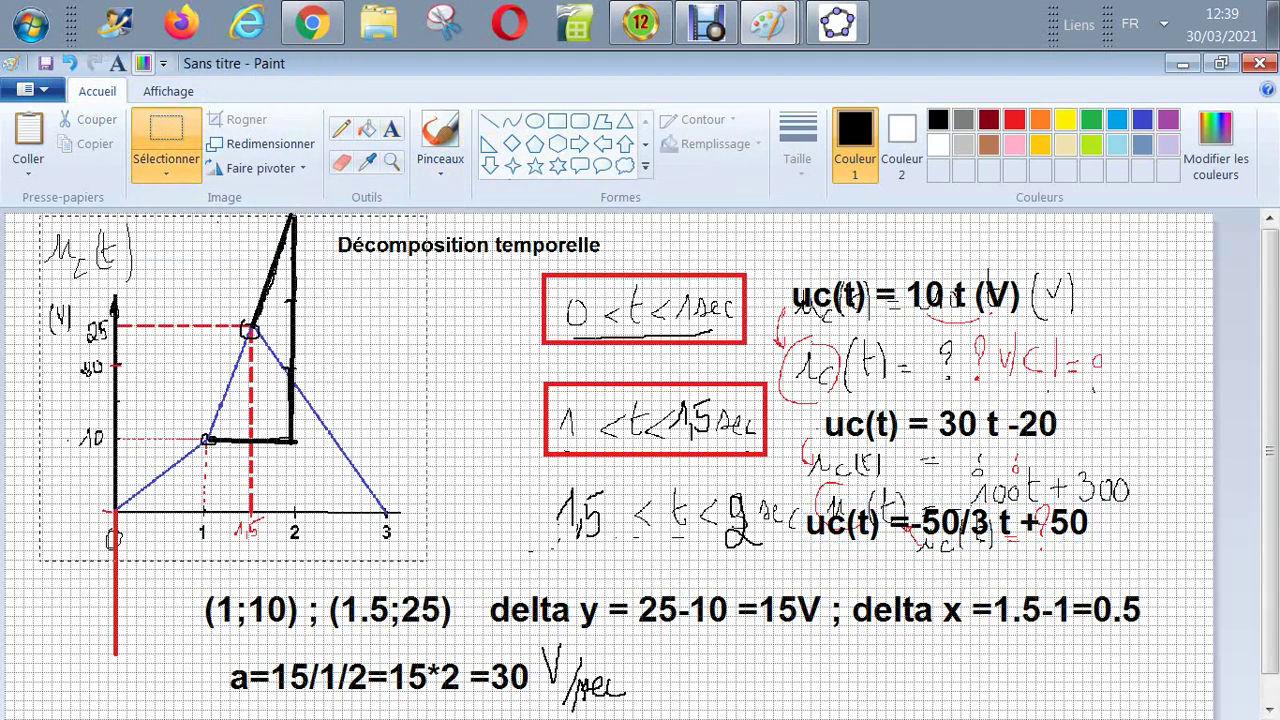
left_click_drag(427, 561, 427, 561)
left_click_drag(290, 420, 287, 556)
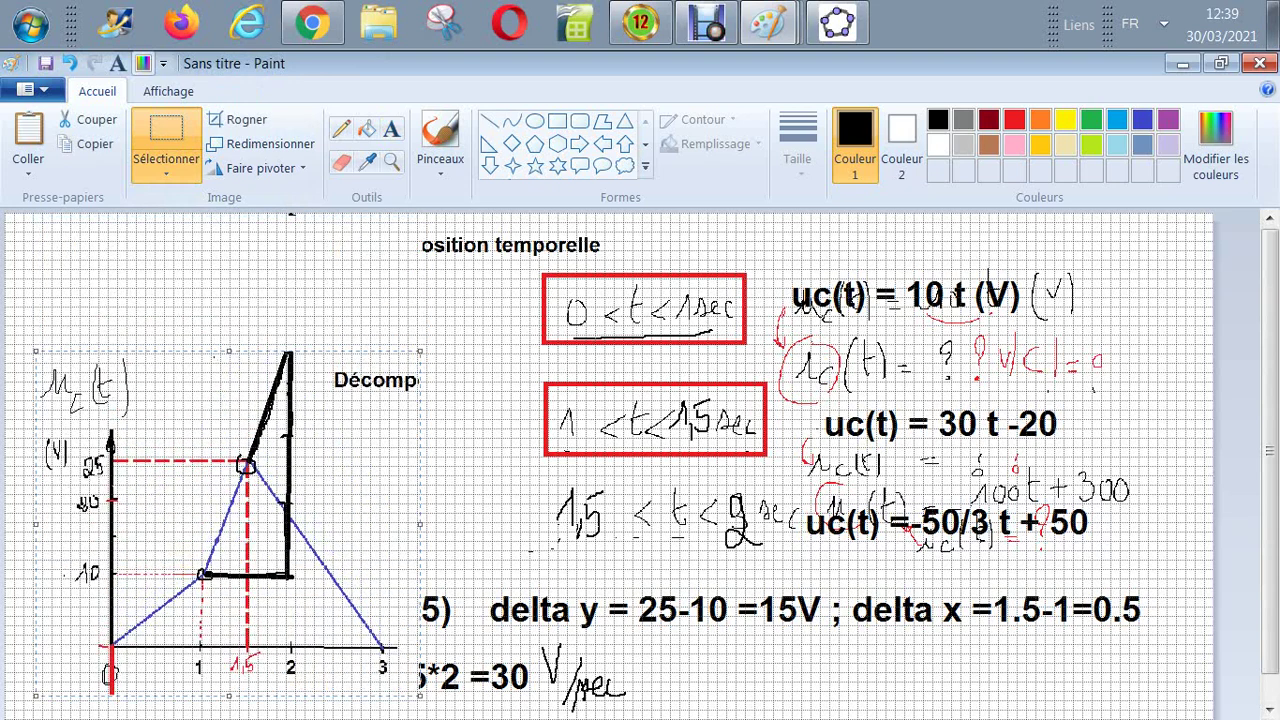
Draw a thick black straight line from 3 on the time axis through the 25 V peak to above the vertical axis
left_click(489, 121)
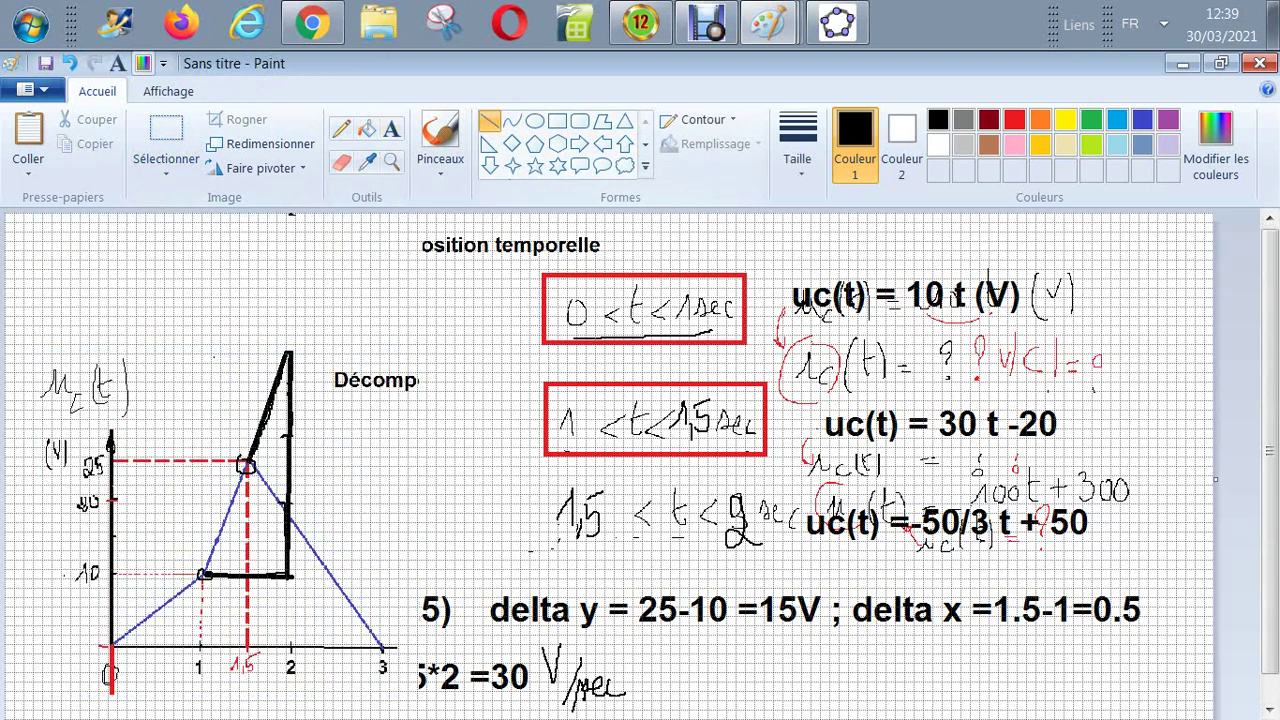
mouse_move(383, 648)
left_mouse_down()
mouse_move(290, 501)
mouse_move(164, 388)
mouse_move(162, 298)
mouse_move(115, 254)
left_mouse_up()
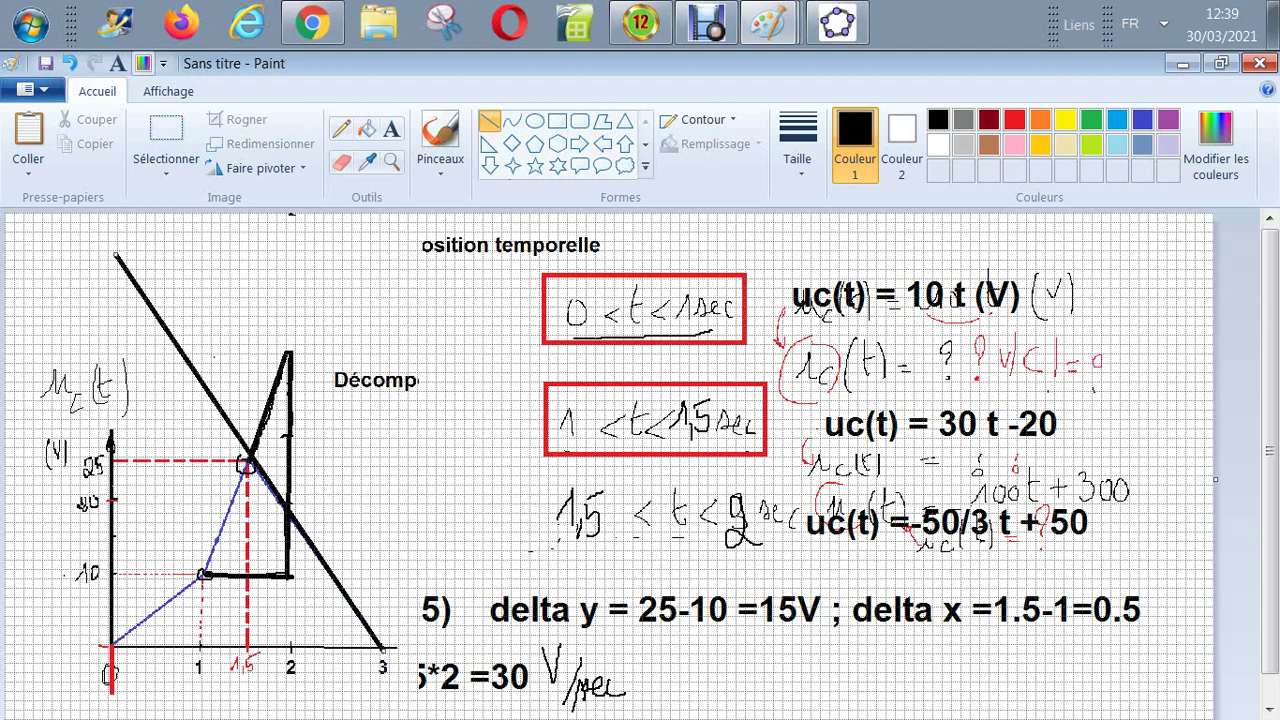
left_click_drag(72, 452, 138, 577)
key("ctrl+z")
Copy the graduated part of the vertical axis and place the copy above the 25 mark to extend the scale
left_click(166, 130)
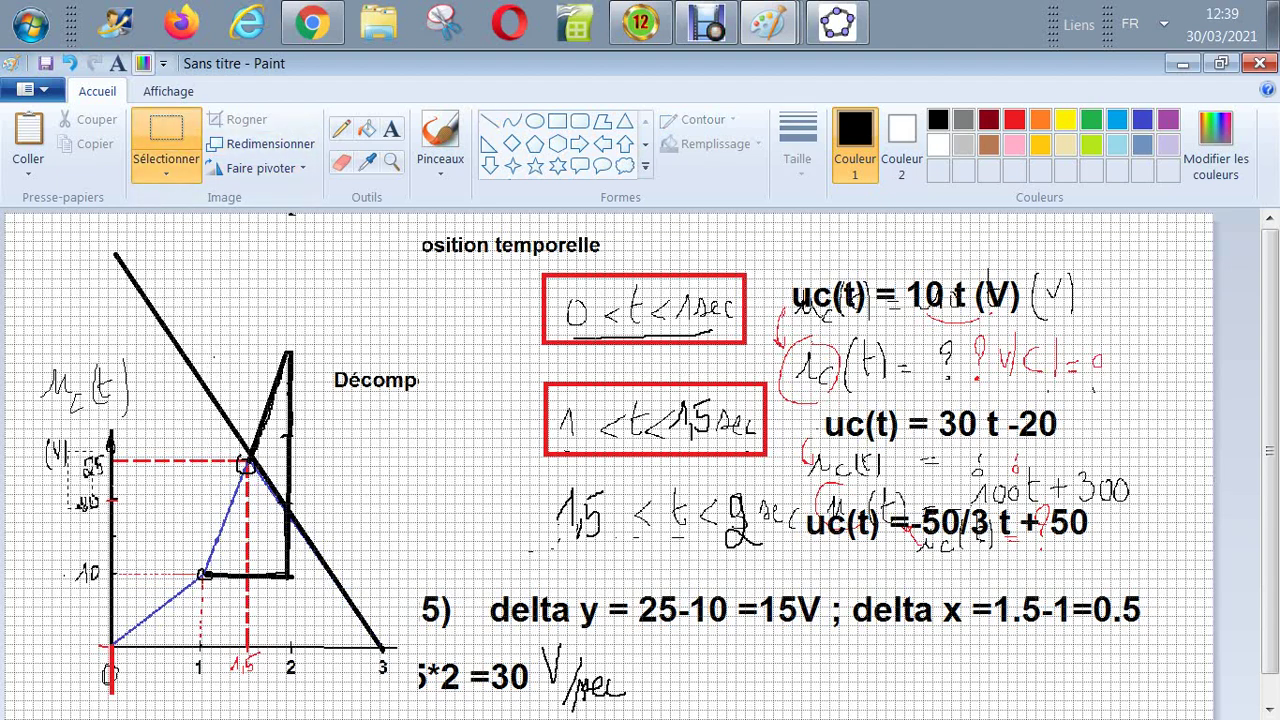
left_click_drag(68, 452, 133, 642)
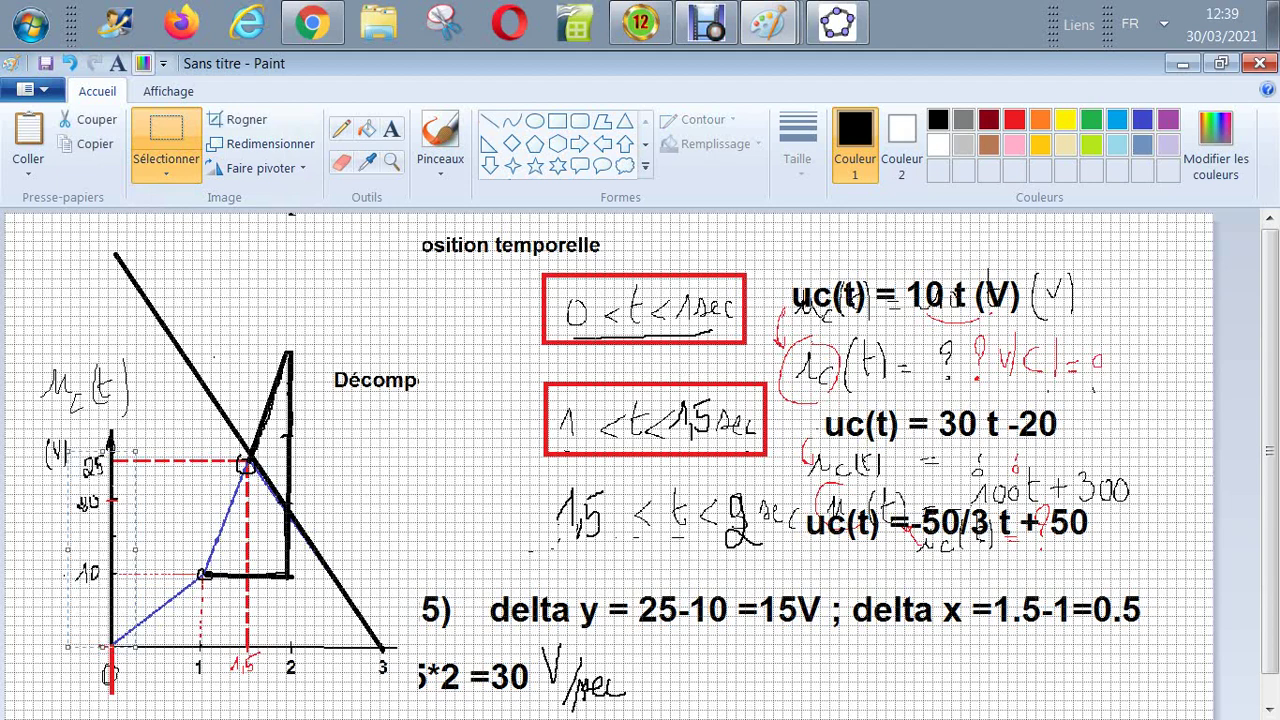
key("ctrl+v")
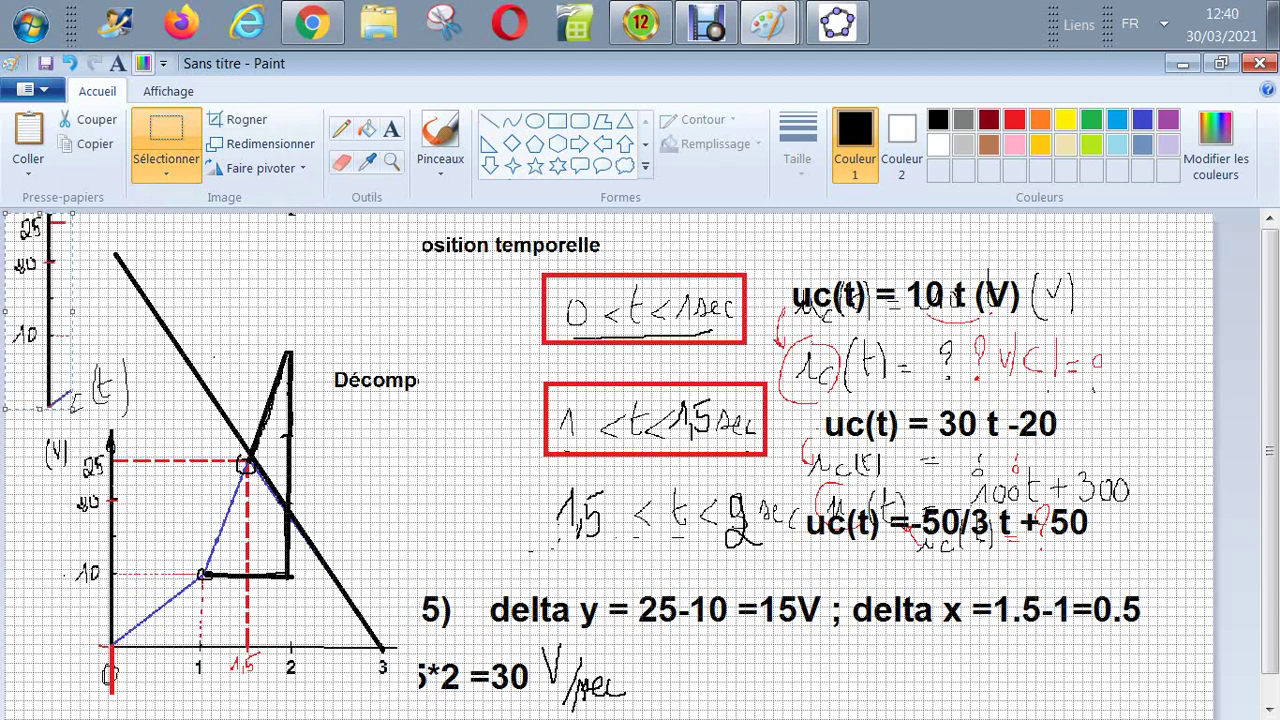
left_click_drag(40, 310, 104, 361)
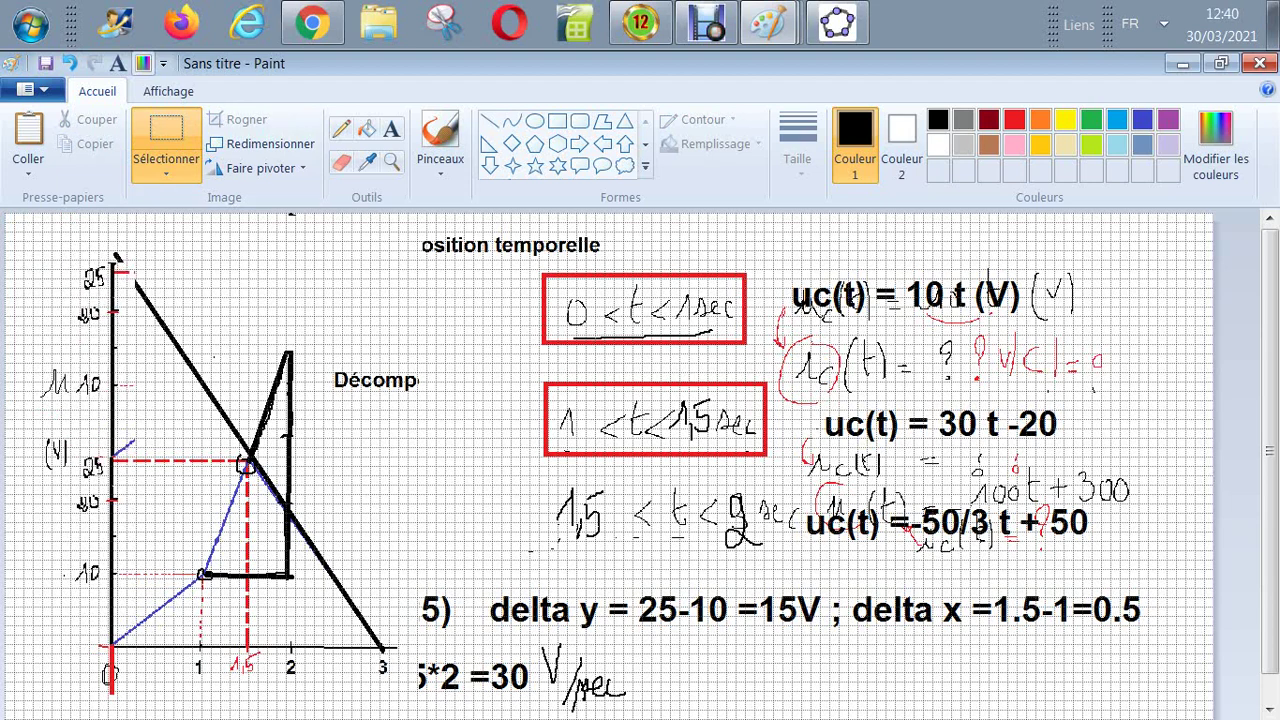
key("Escape")
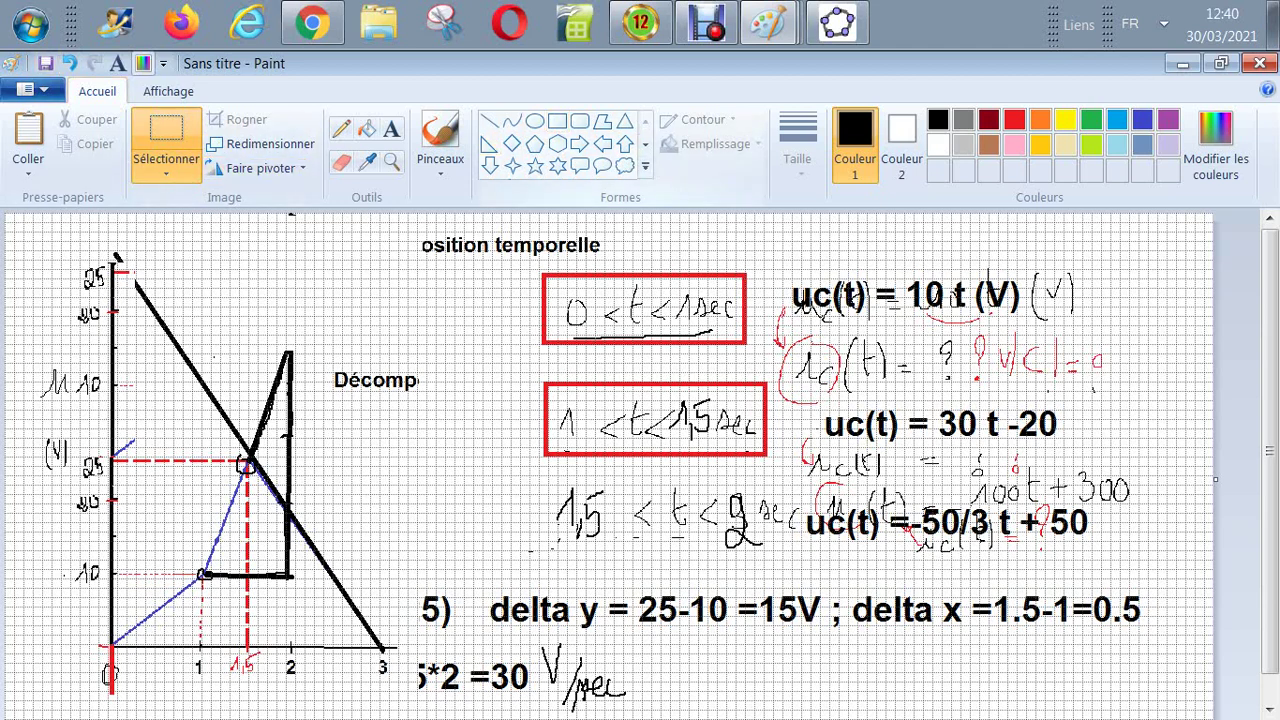
Draw a red rectangle around the third time interval, which starts at 1,5
left_click(1014, 119)
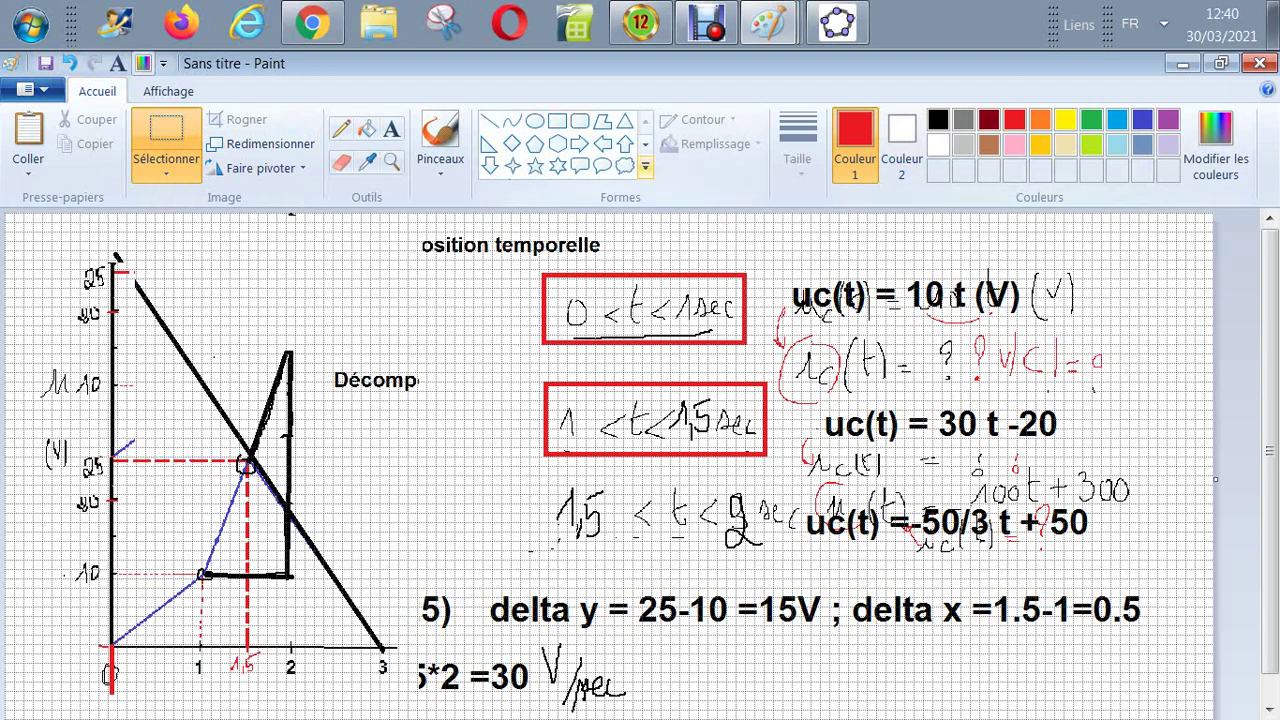
left_click(557, 120)
left_click_drag(538, 471, 790, 561)
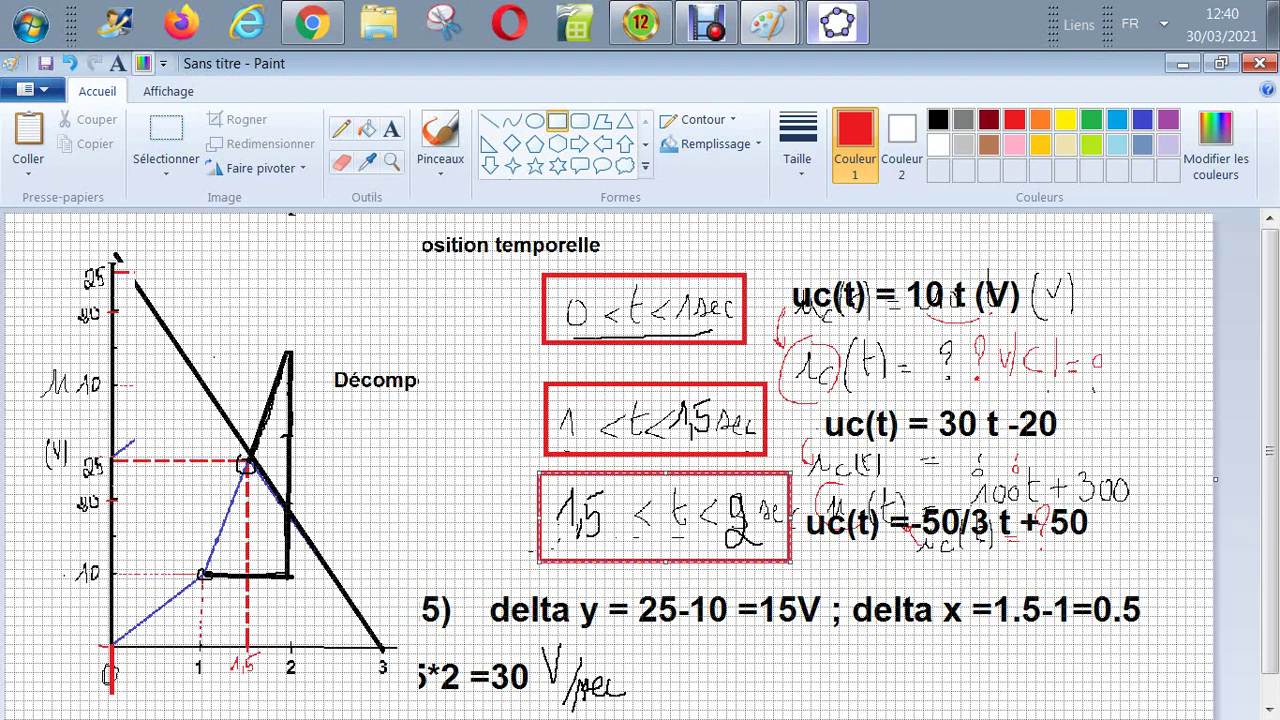
Switch to GeoGebra, redefine g(x) as Si(1<x<1.5, 3x-2), and return to the Paint drawing
left_click(838, 22)
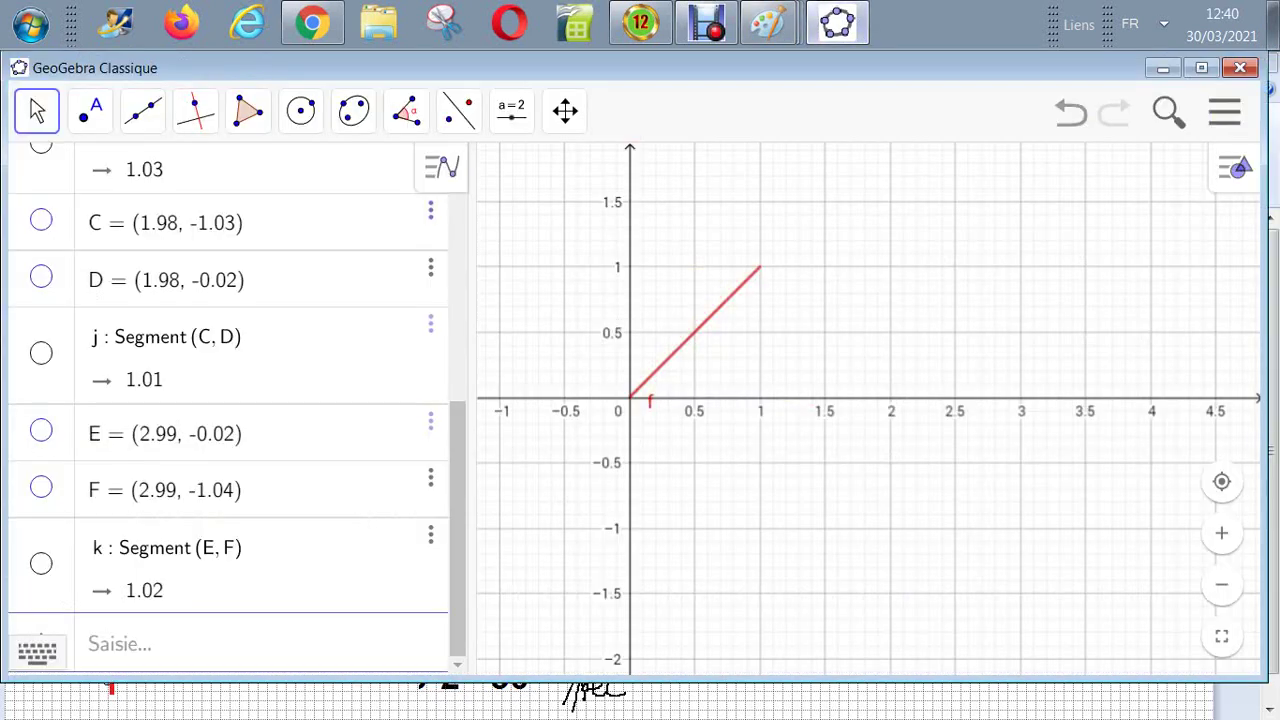
scroll(228, 400, "up", 10)
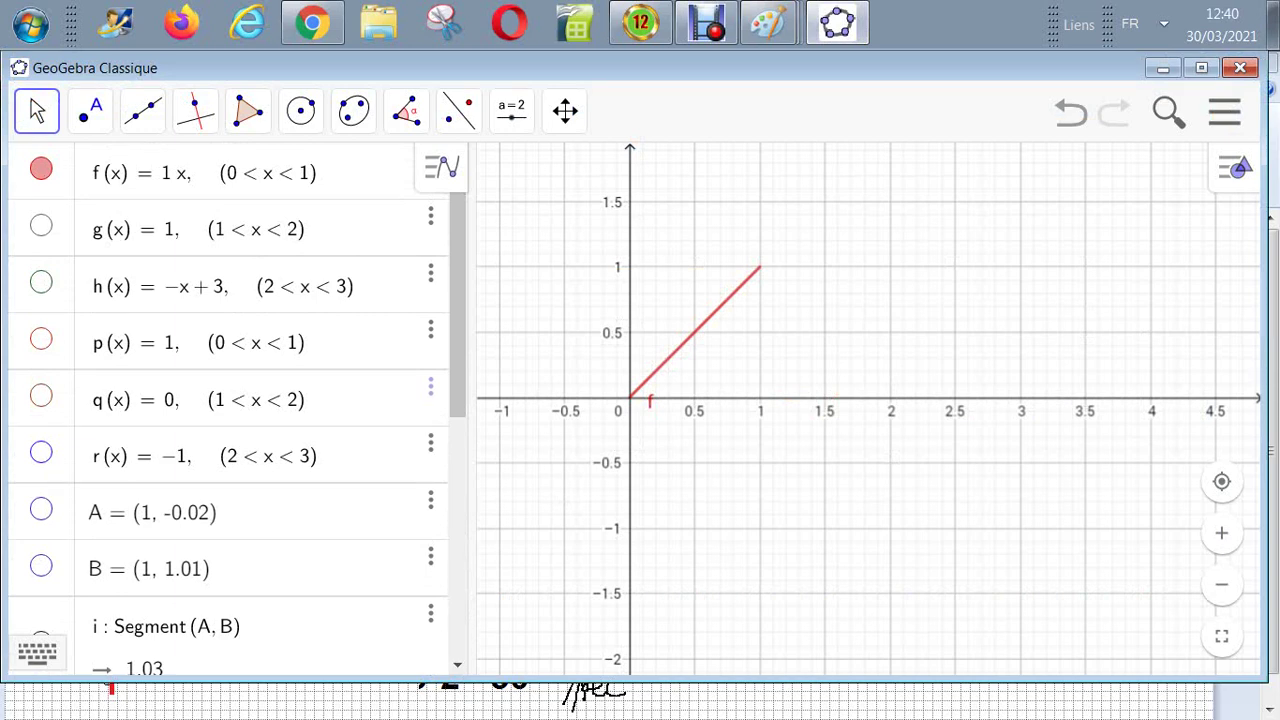
left_click(200, 229)
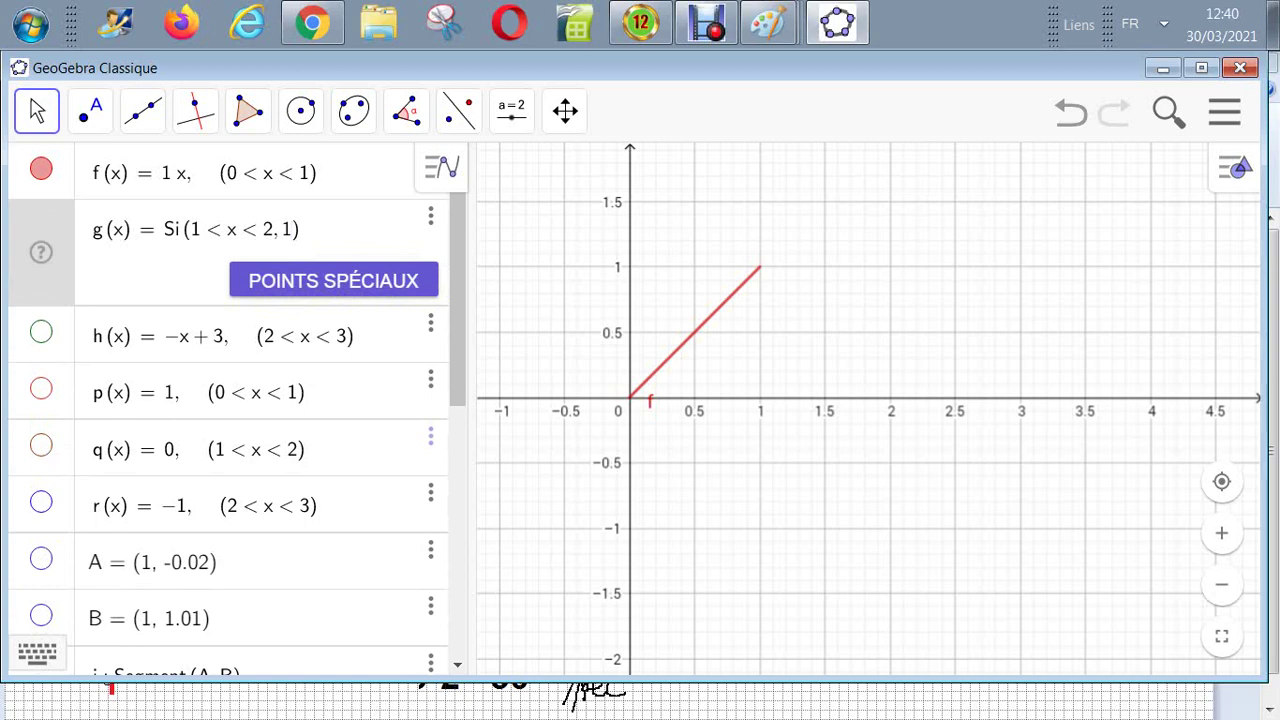
key("BackSpace")
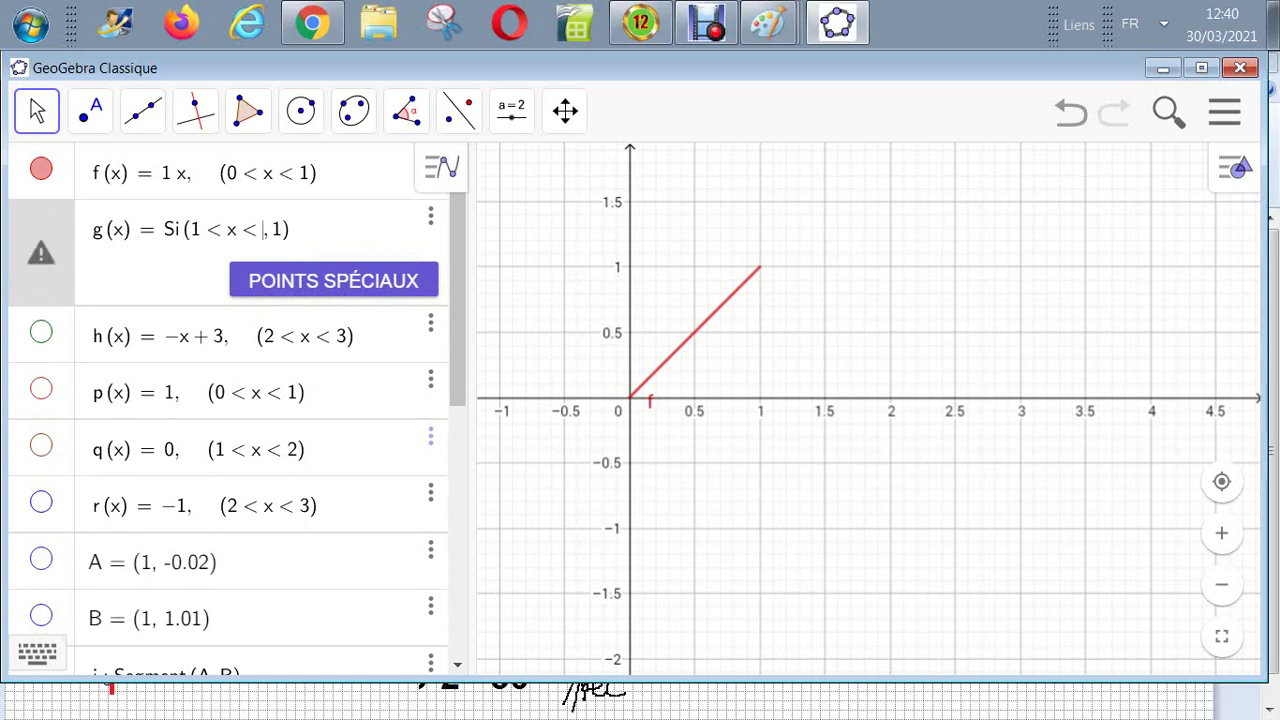
type("1.5")
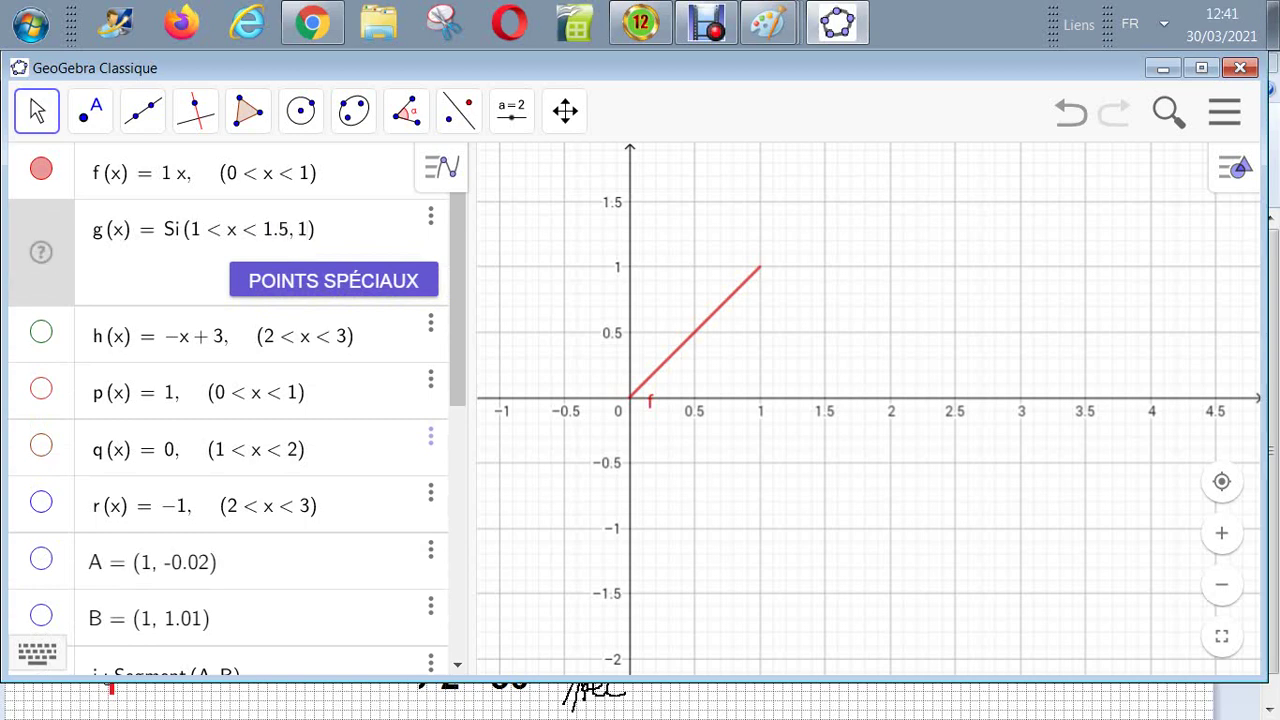
key("BackSpace")
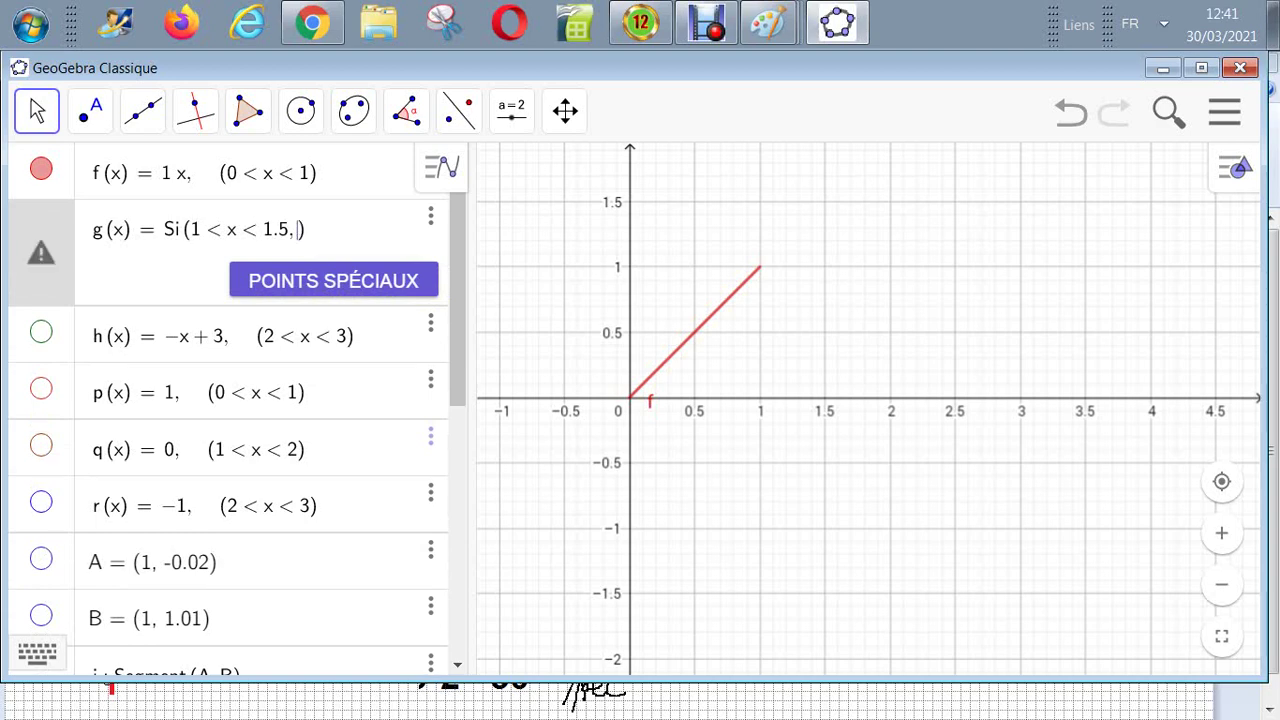
type("3")
type("x-2")
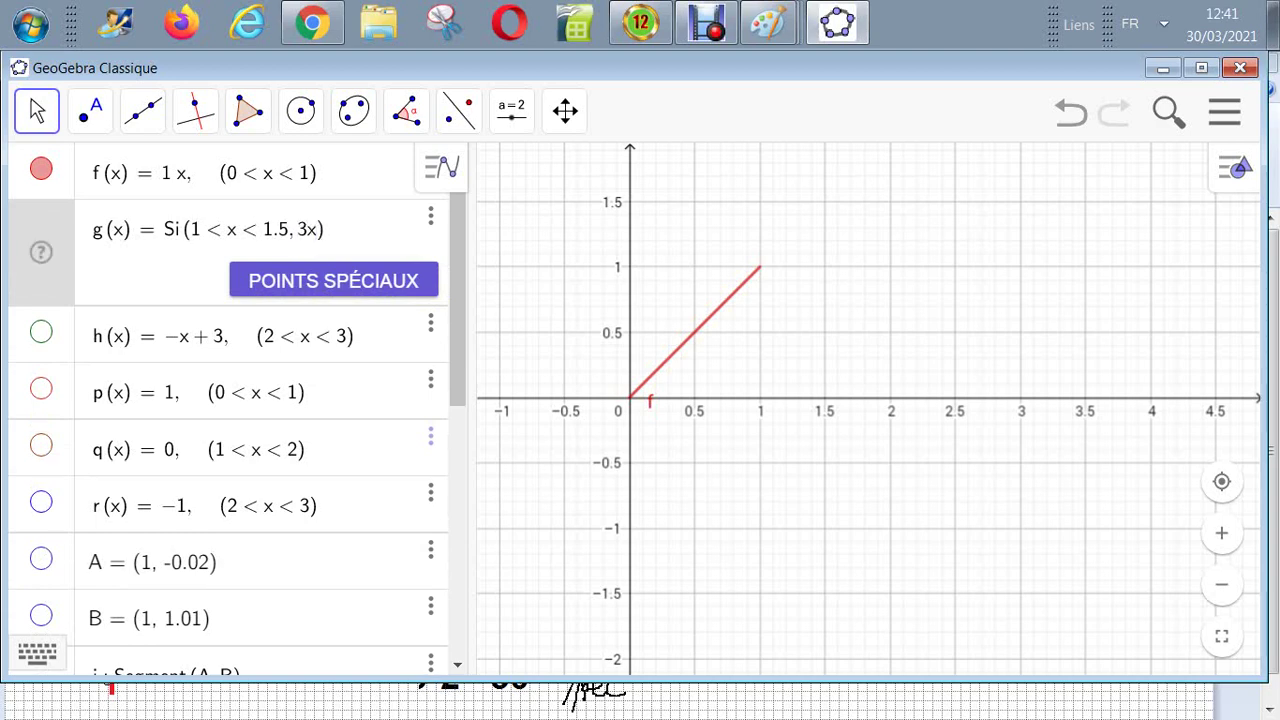
key("Return")
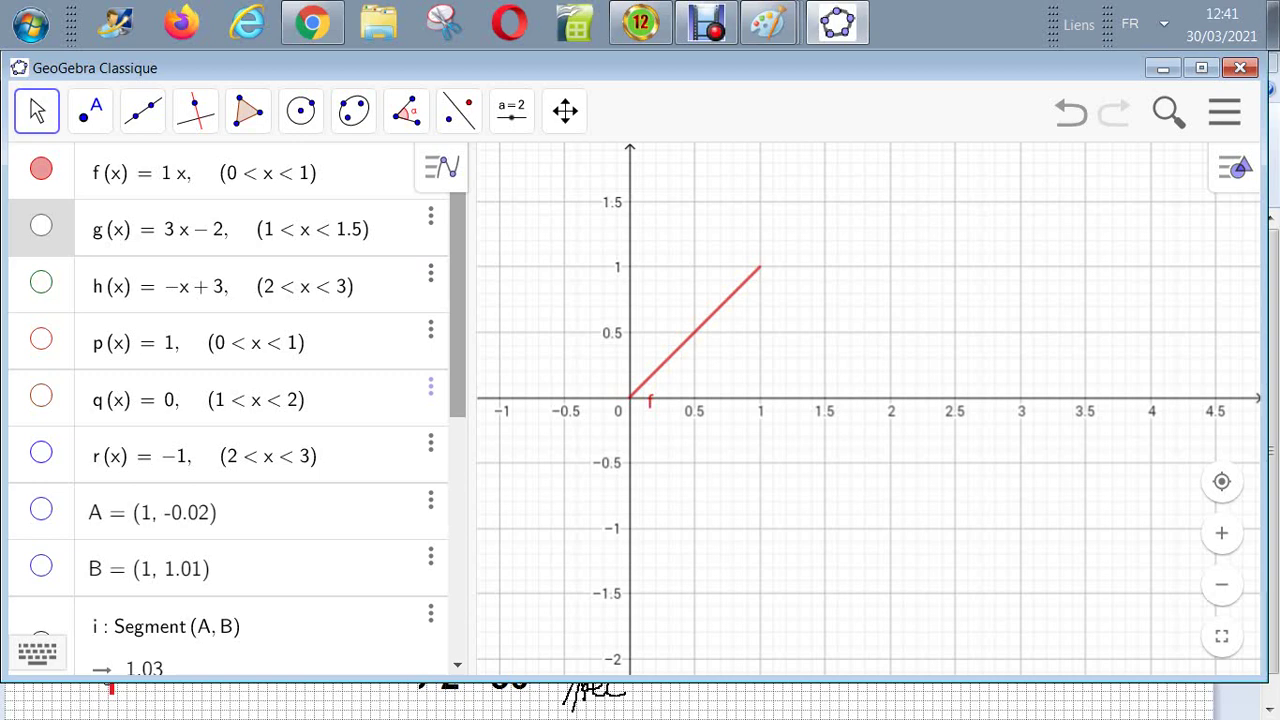
mouse_move(768, 23)
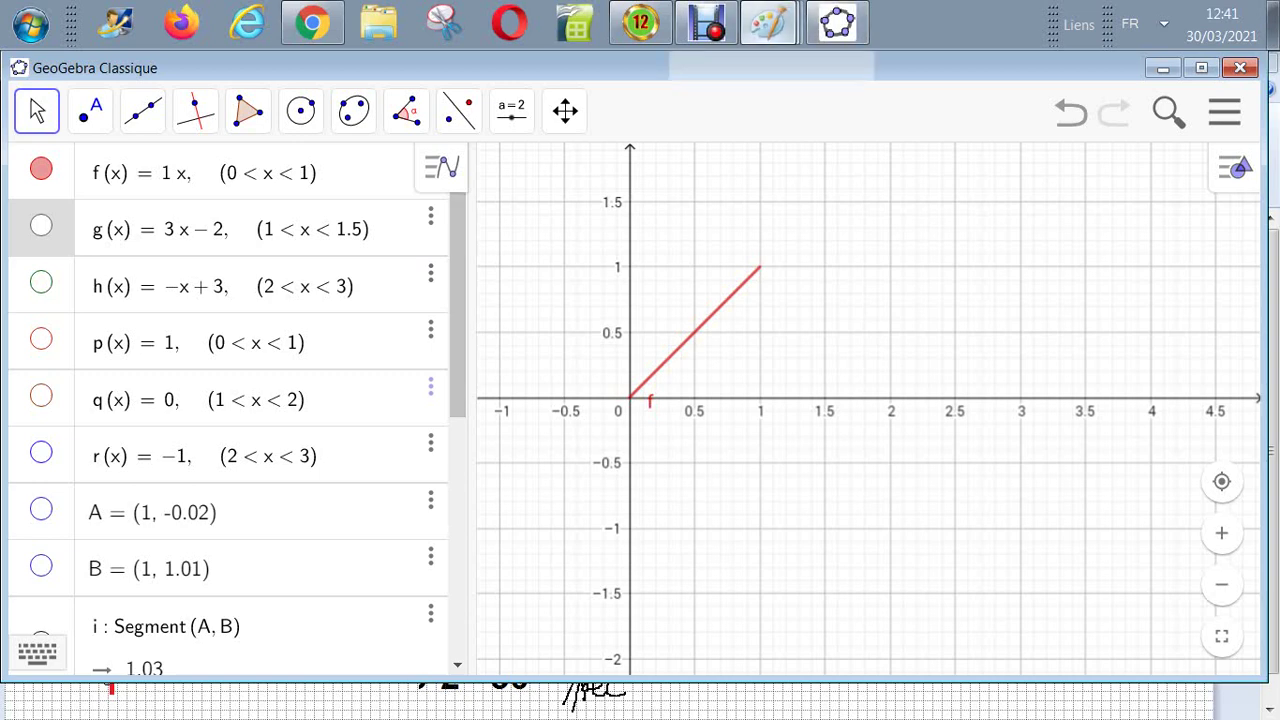
left_click(768, 23)
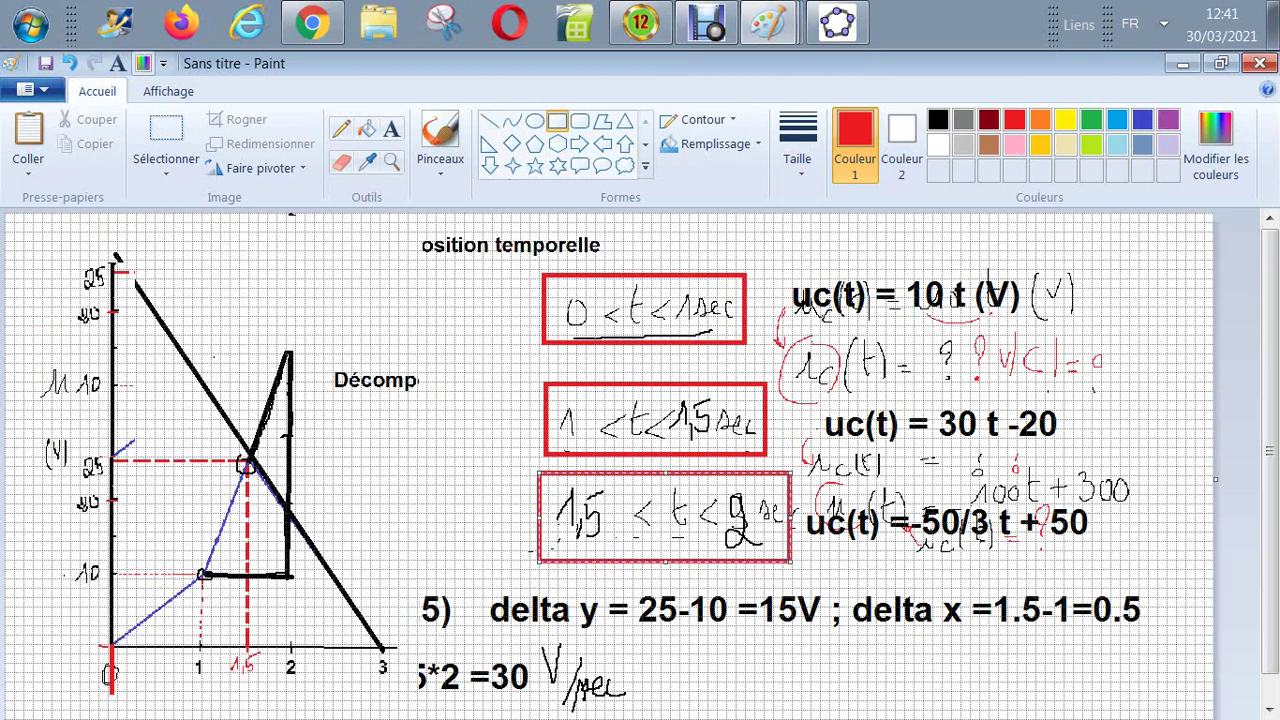
Switch to GeoGebra and display the graph of g(x) = 3x - 2 for 1 < x < 1.5
left_click(838, 22)
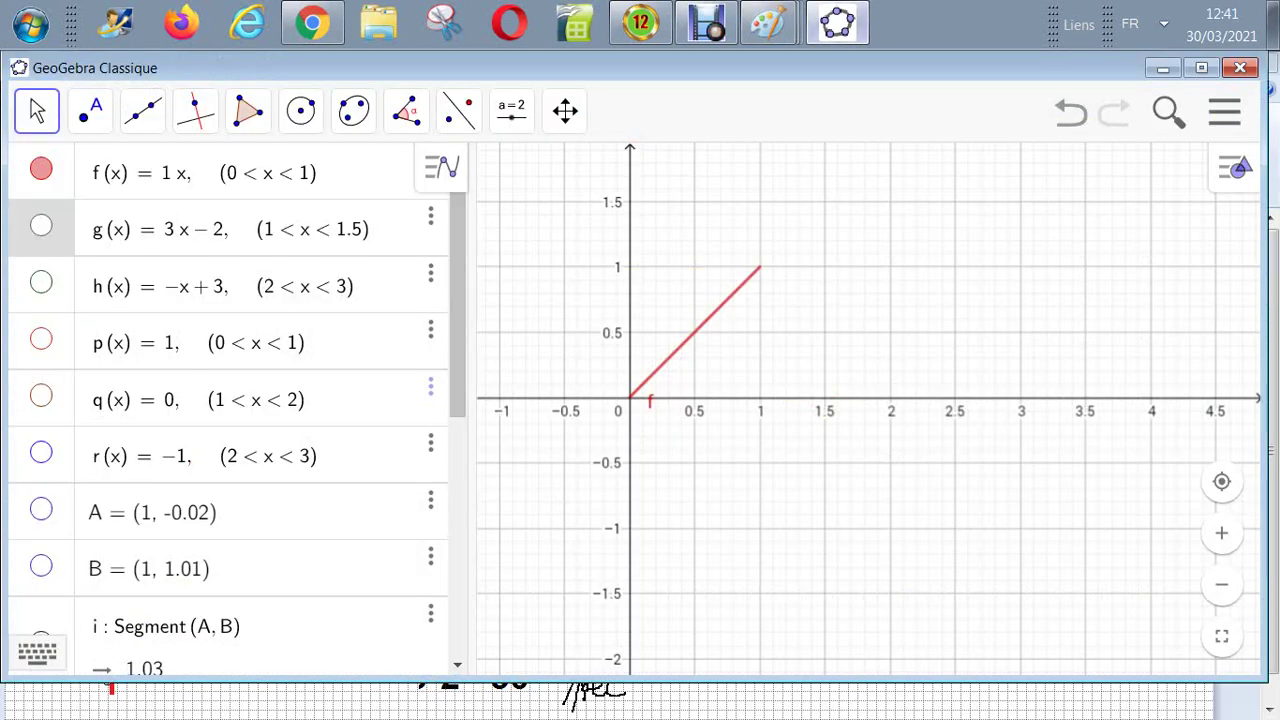
left_click(41, 226)
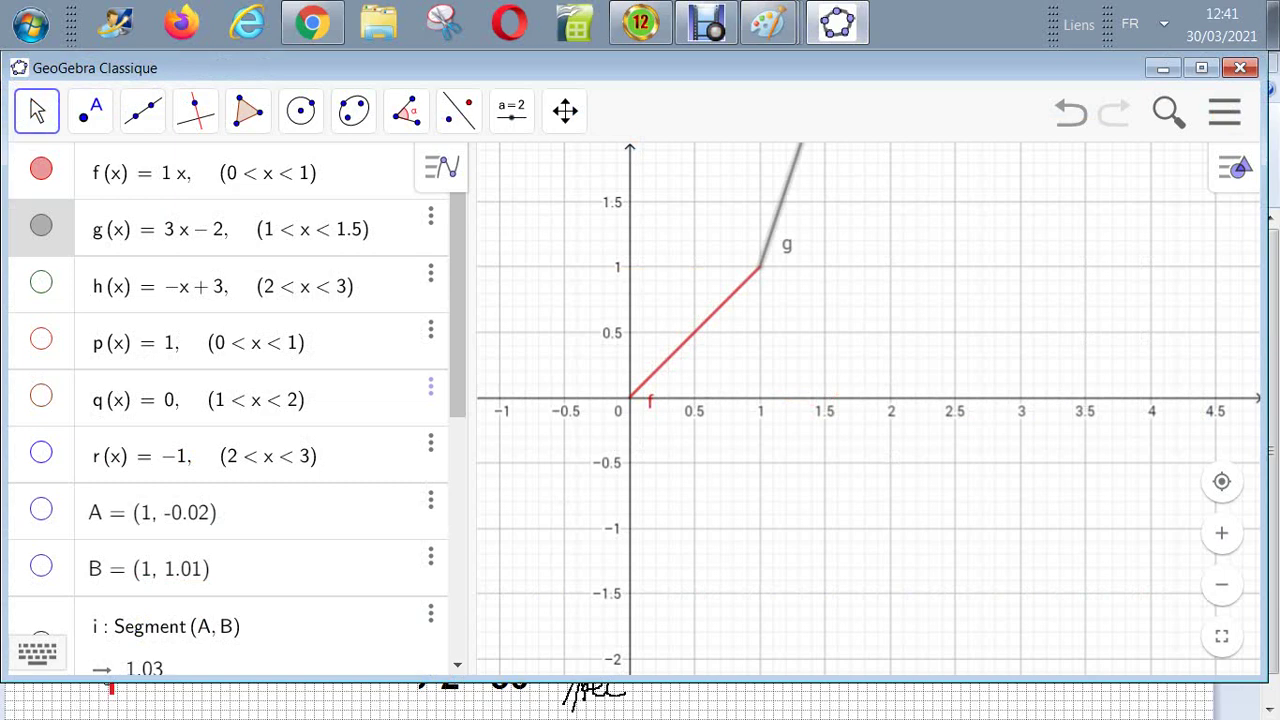
left_click(1221, 533)
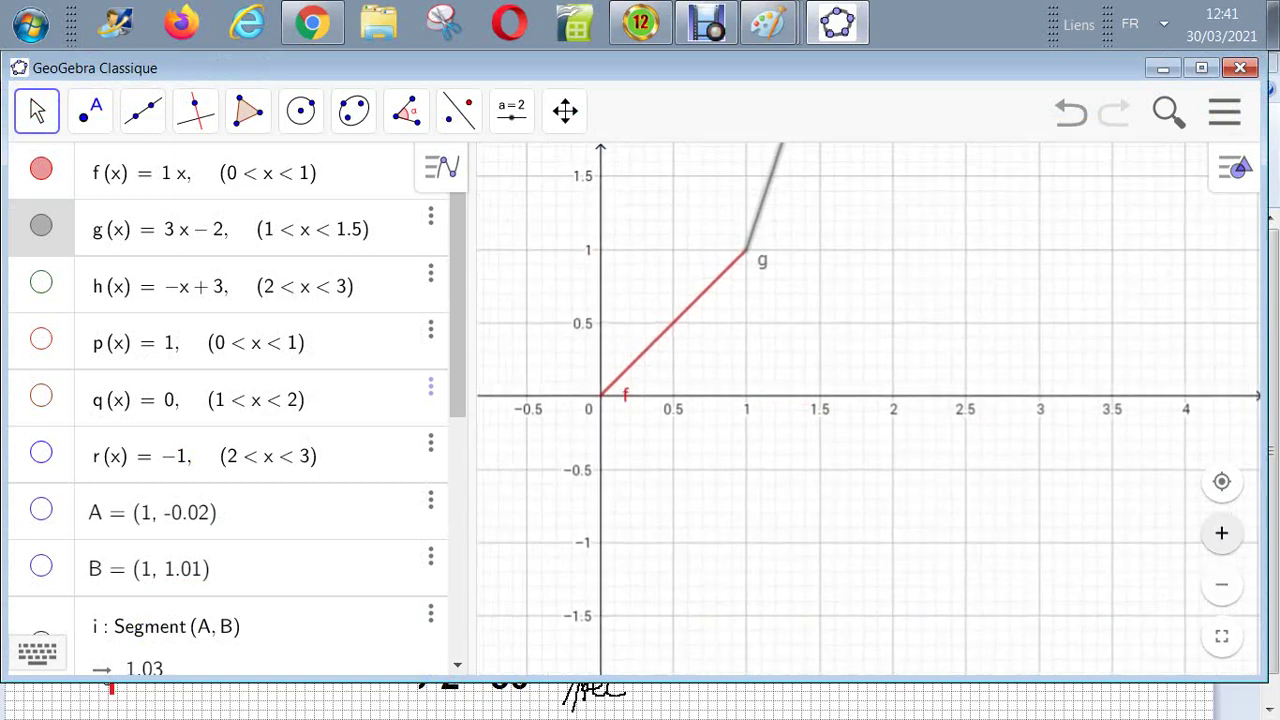
left_click(1221, 584)
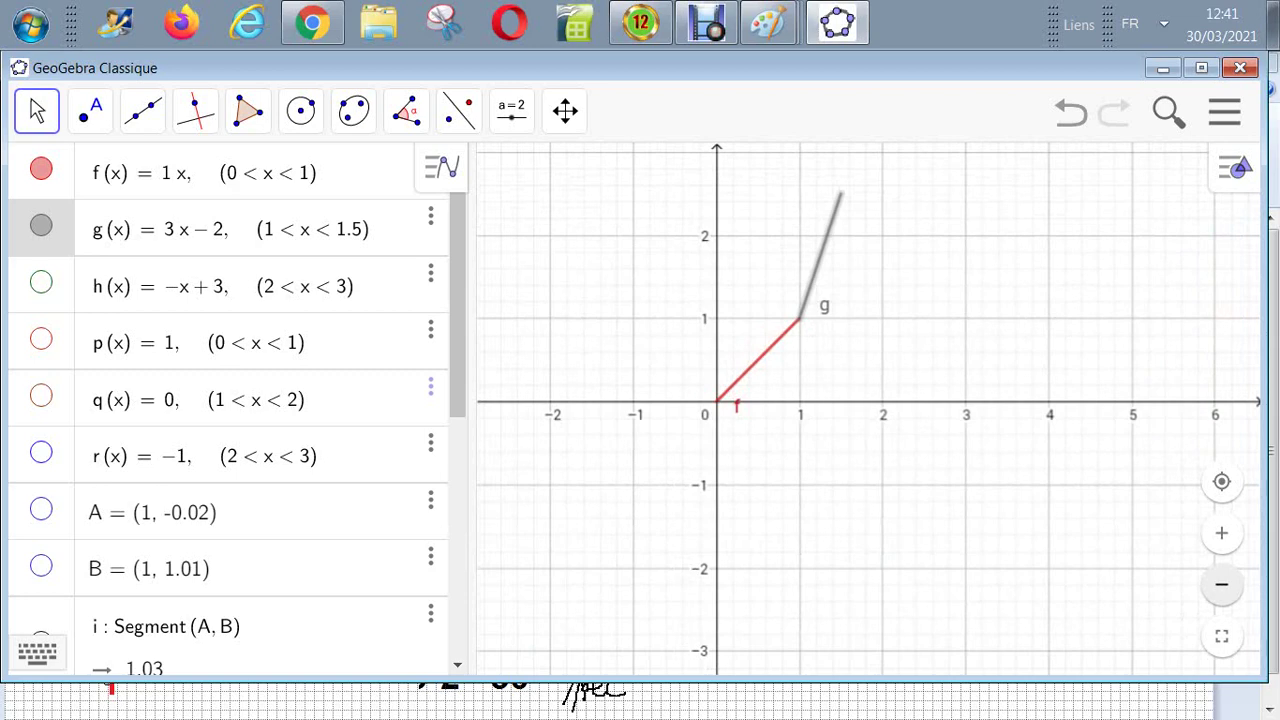
Set the lower bound of the interval of h(x) to 1.5
left_click(263, 286)
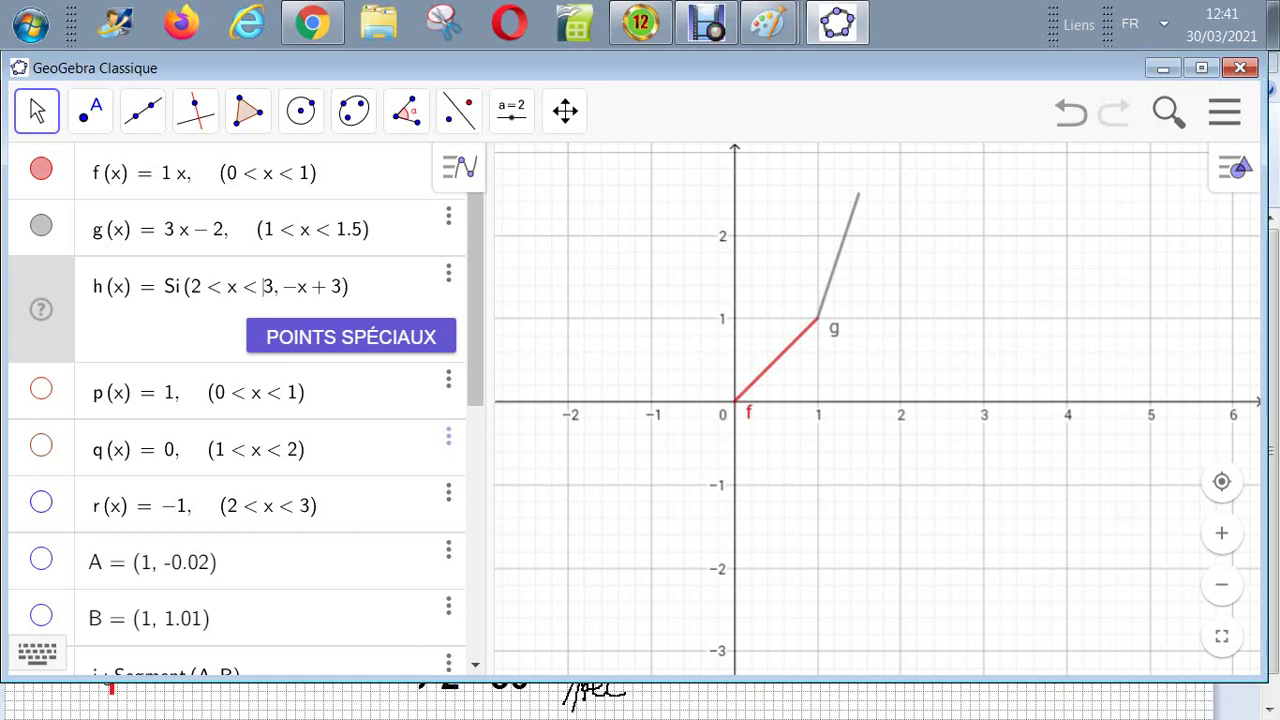
key("BackSpace")
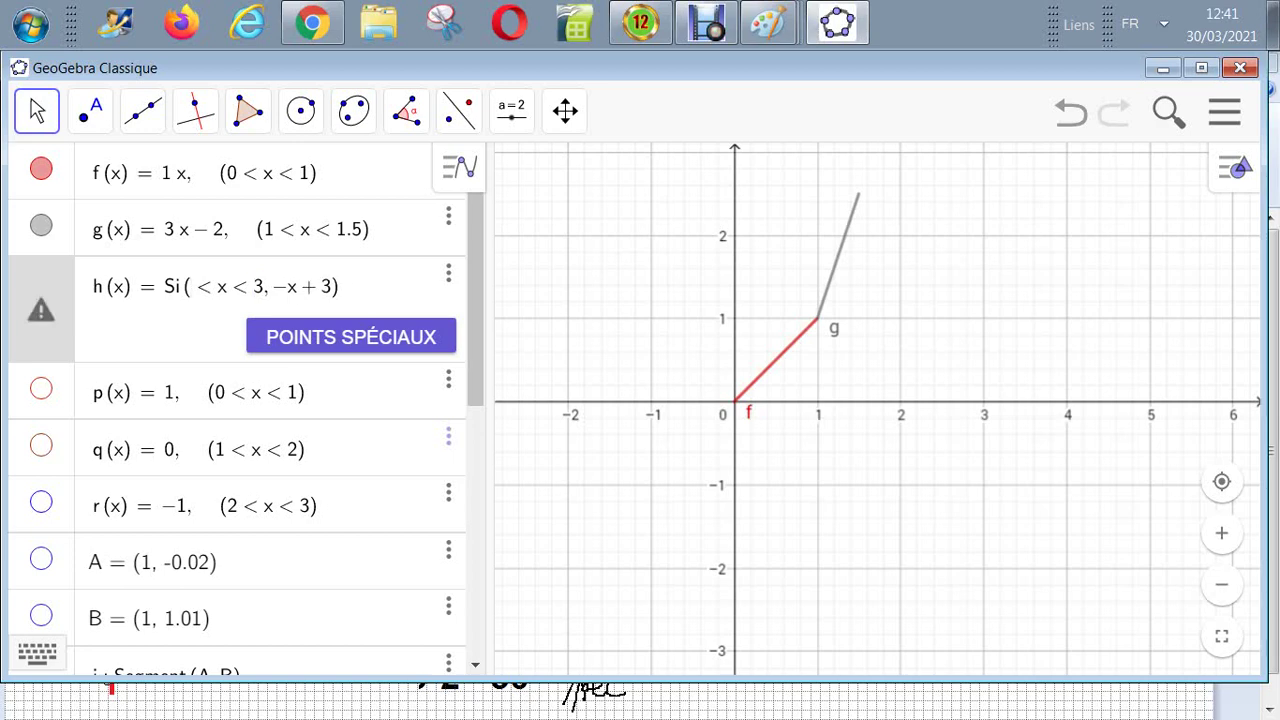
type("1.5")
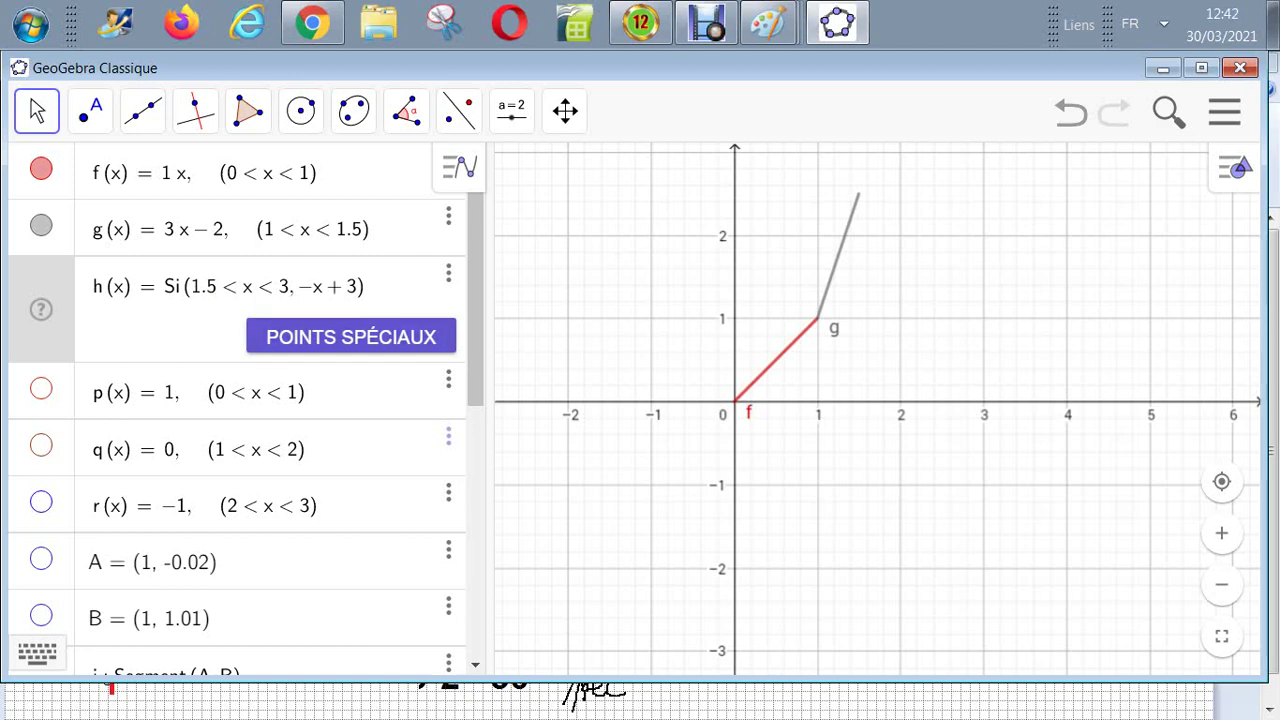
key("Return")
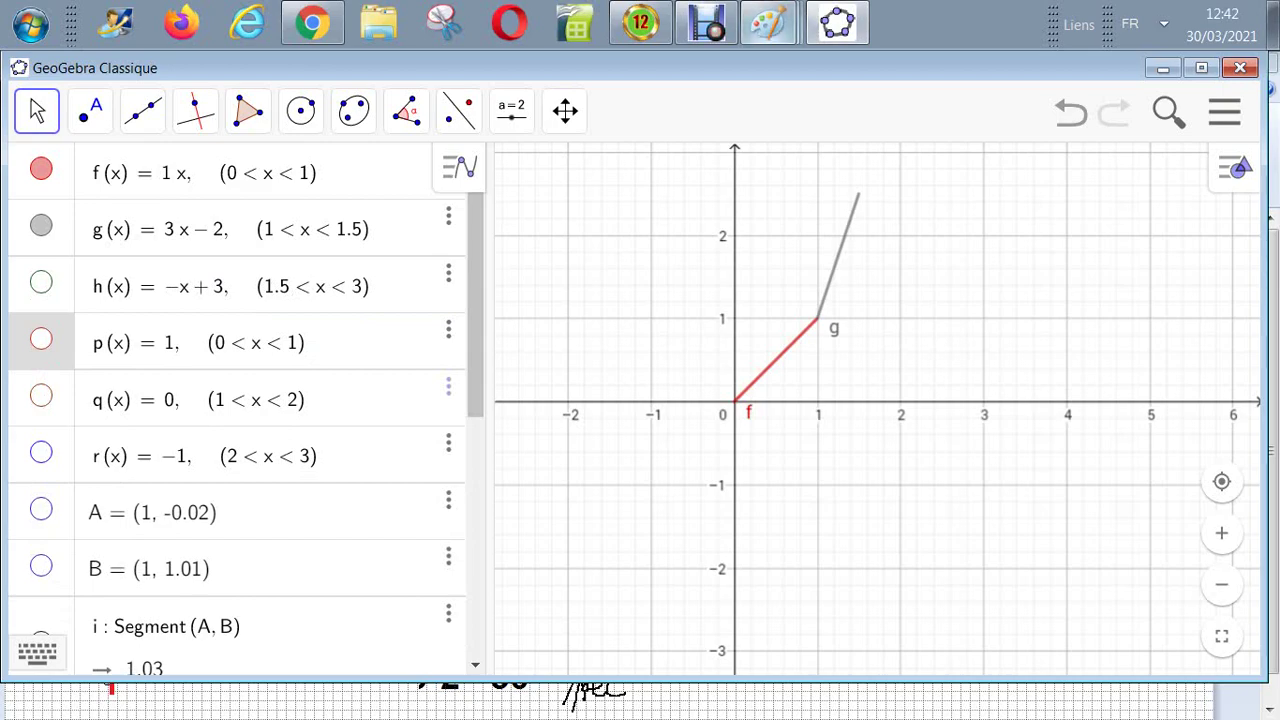
Consult the third segment's equation in the Paint drawing, and redefine the expression of h(x) in GeoGebra as -5/3 x + 5
key("alt+Tab")
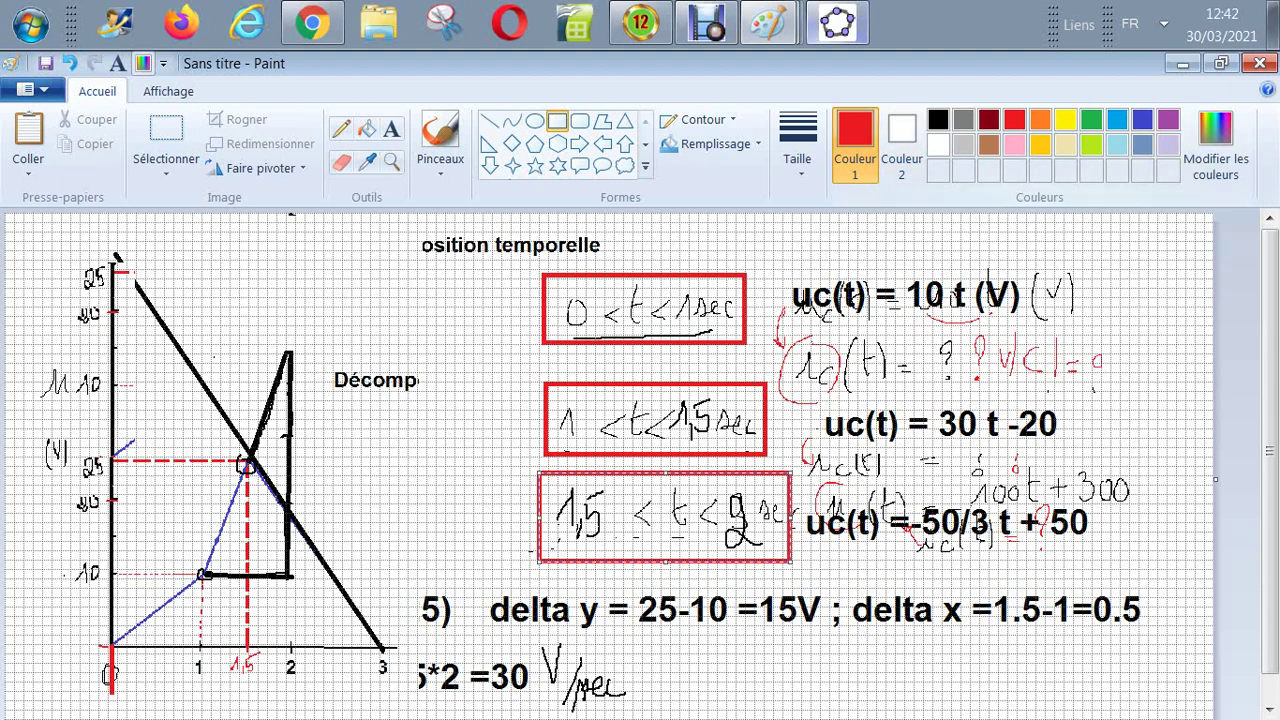
left_click(837, 22)
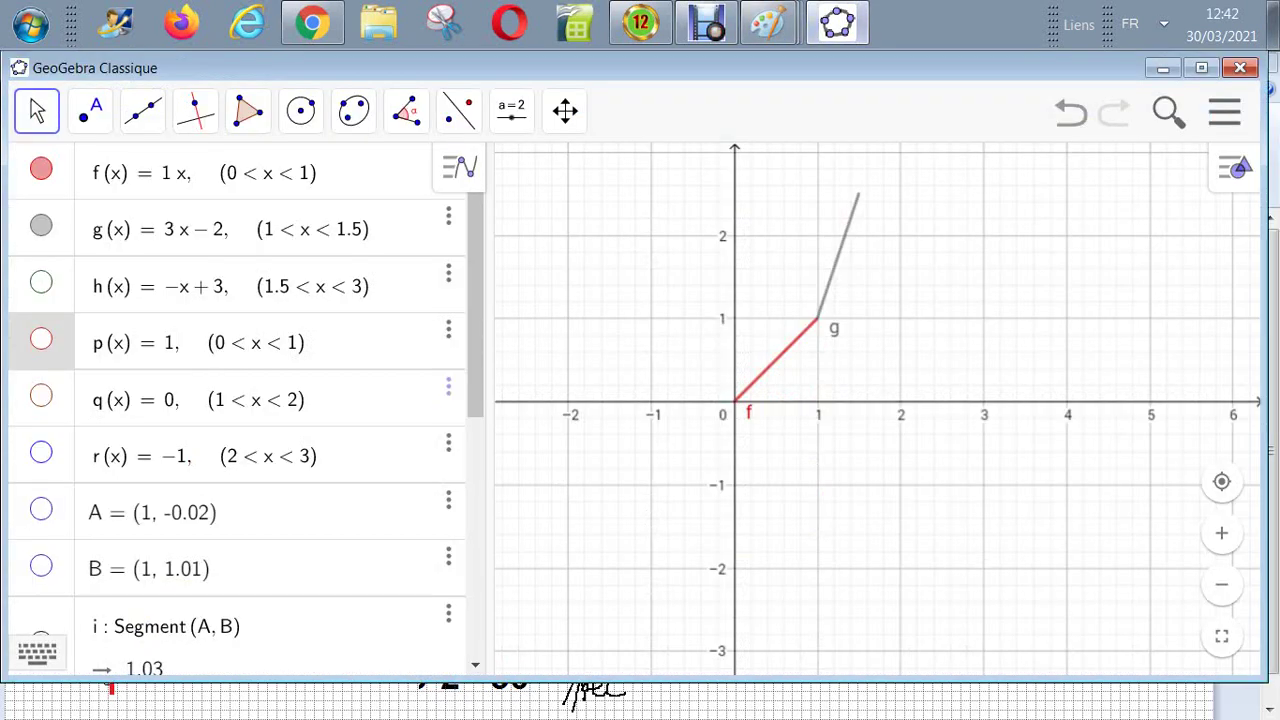
left_click(230, 286)
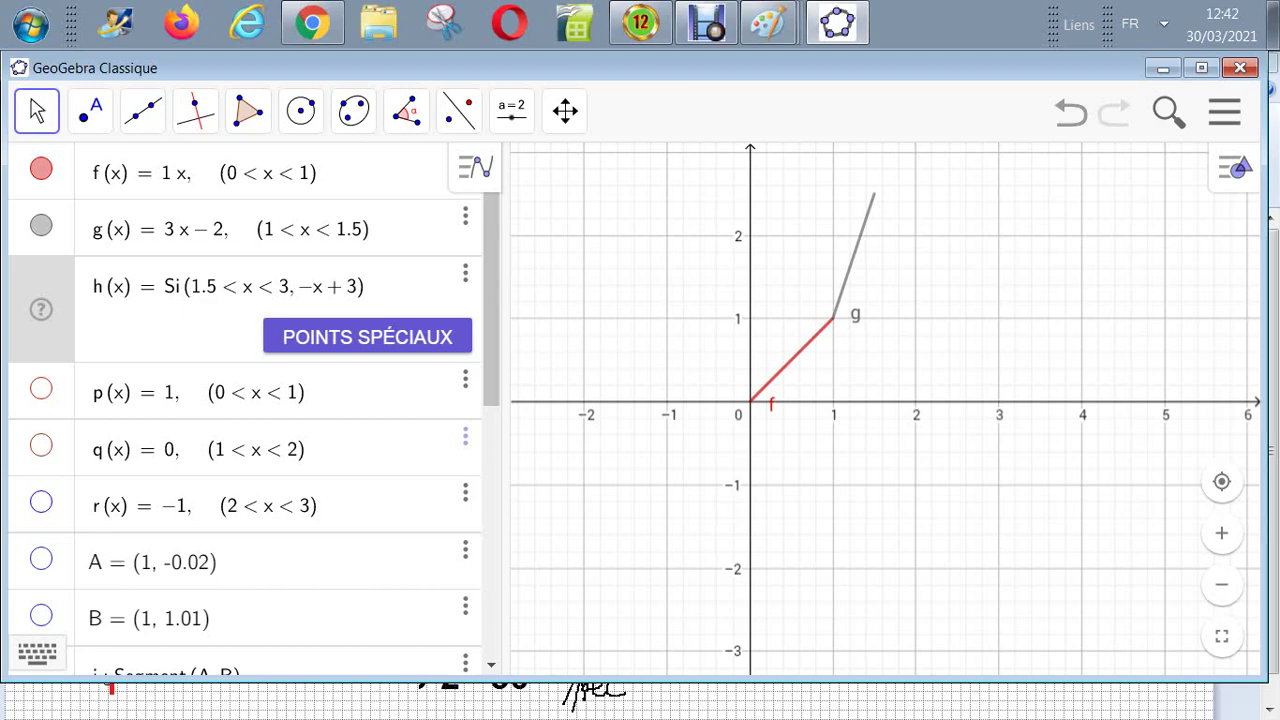
type("5/3")
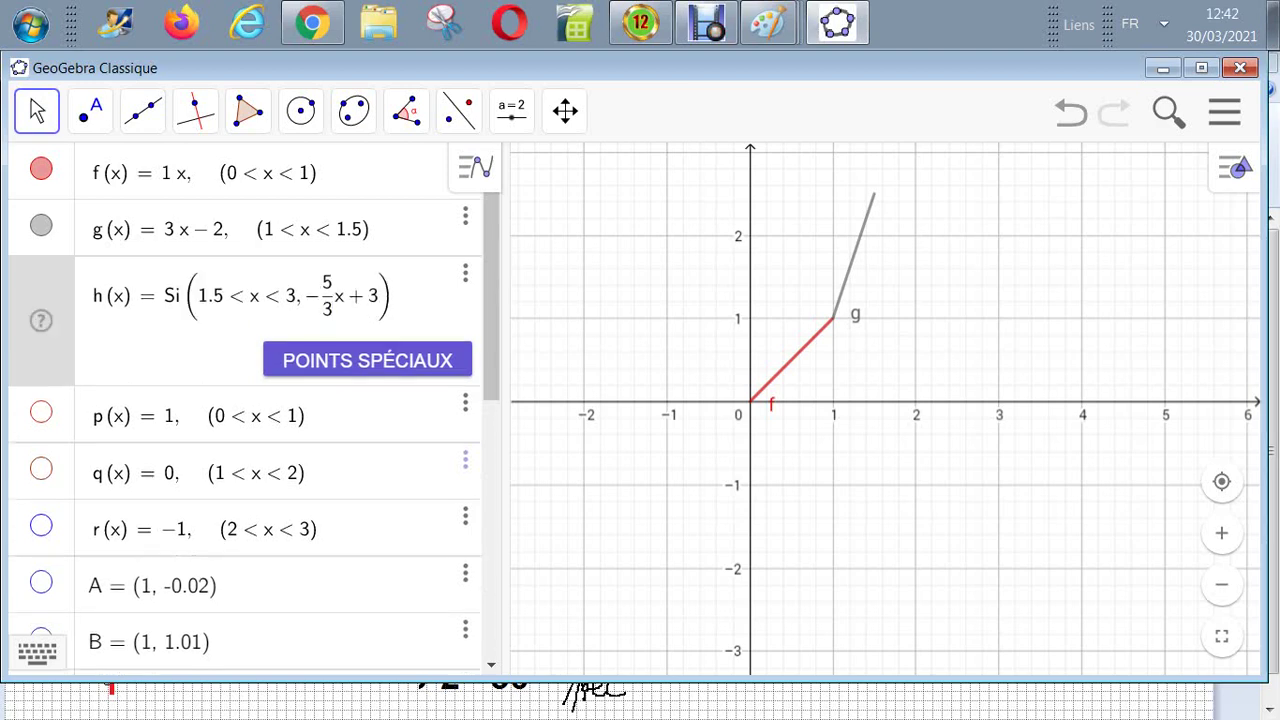
key("Right")
key("Right")
key("Right")
key("Right")
key("Right")
key("BackSpace")
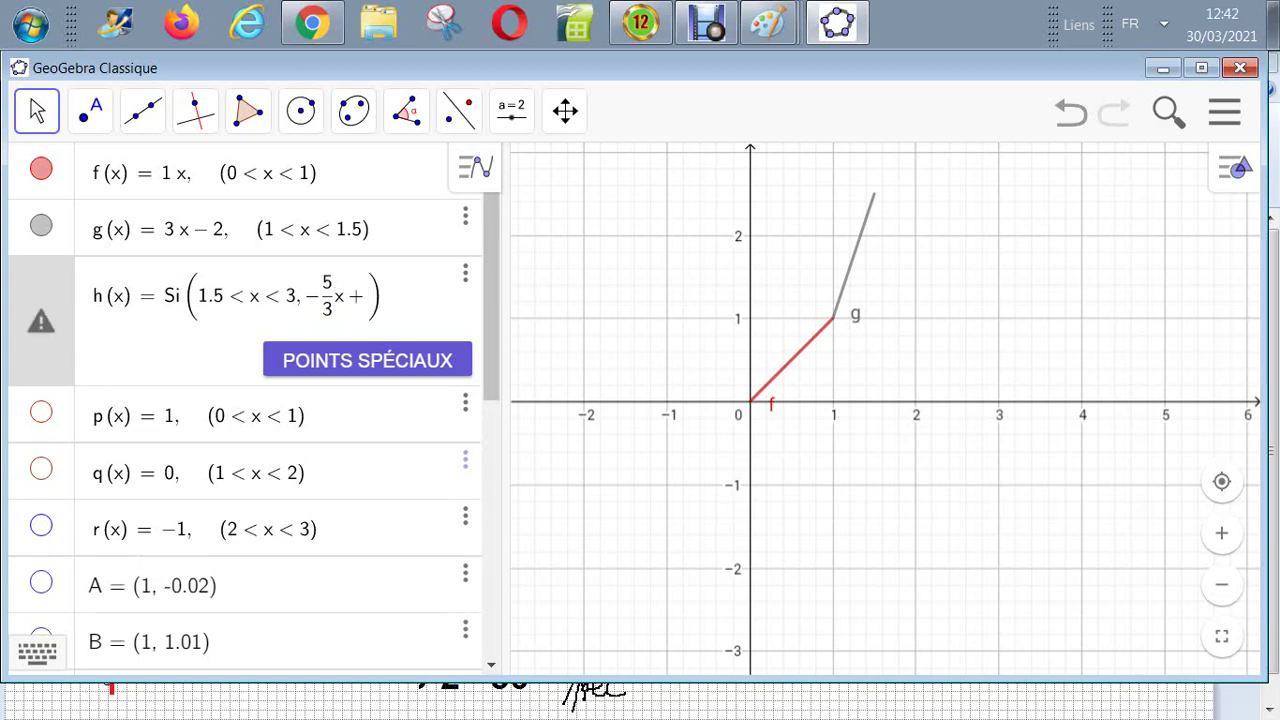
type("5")
key("Return")
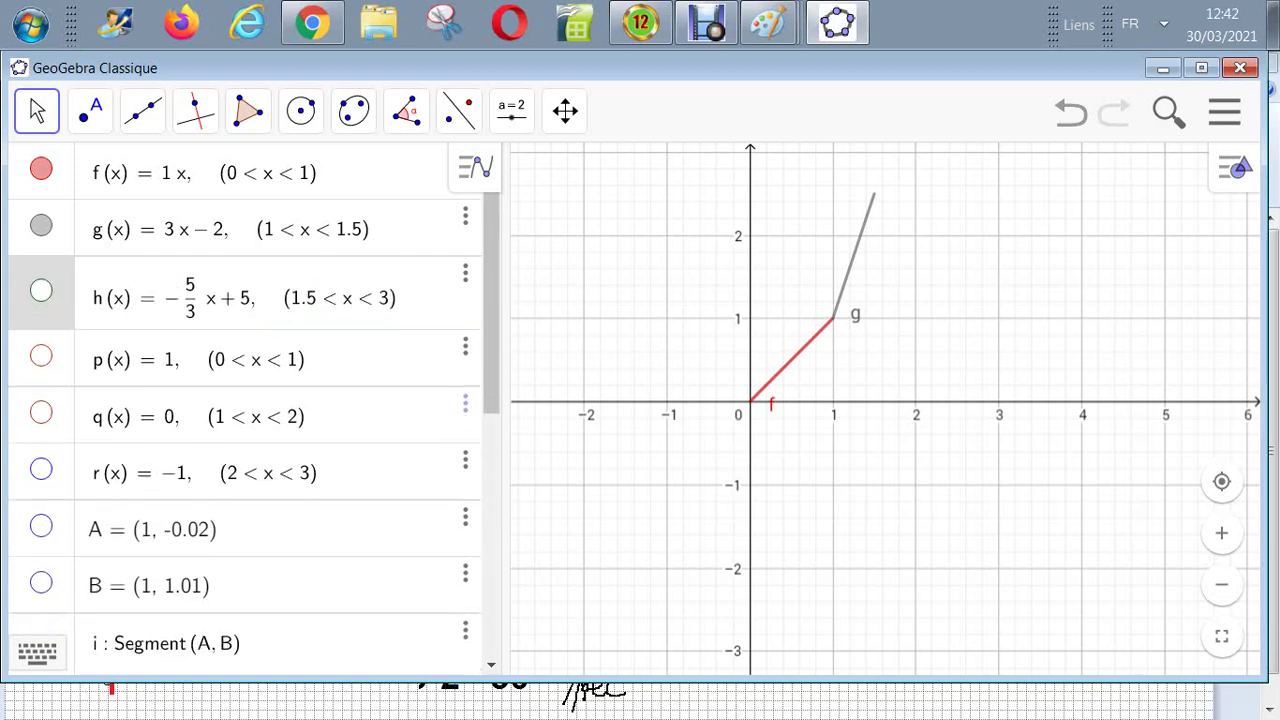
Display the graph of h(x) and frame the three segments f, g and h so they fill the graphics view
left_click(41, 290)
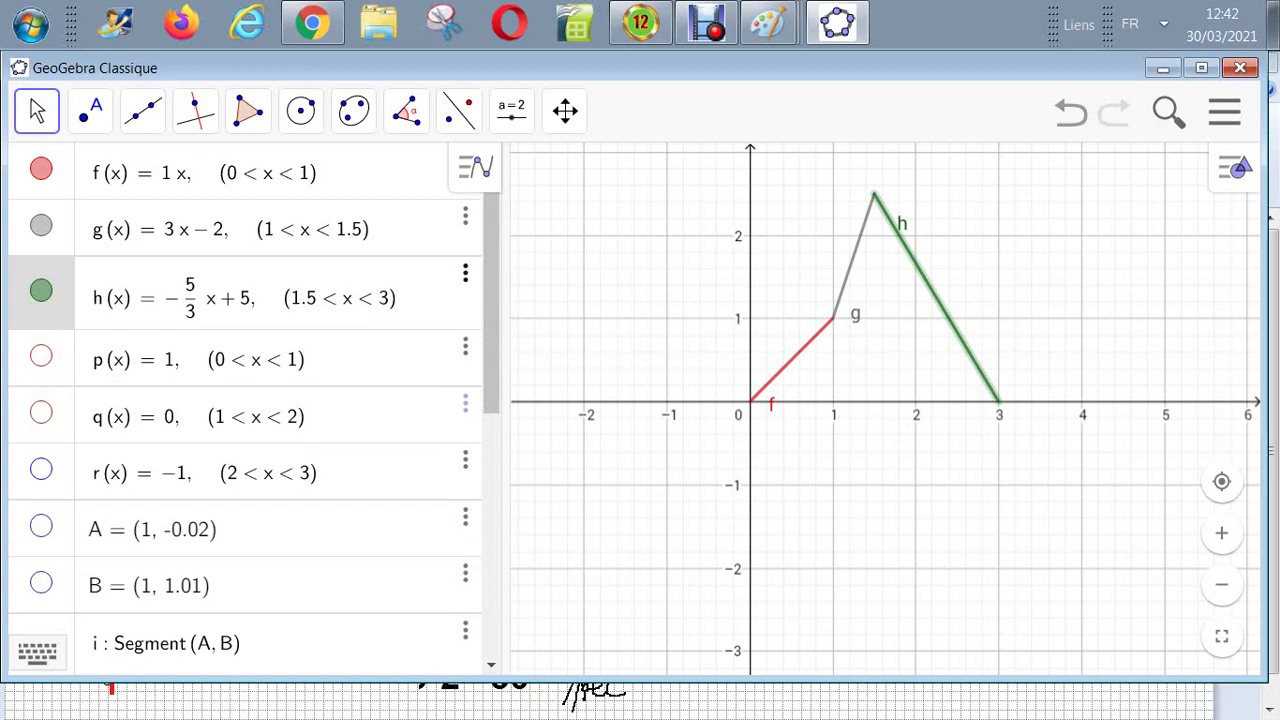
left_click(1221, 533)
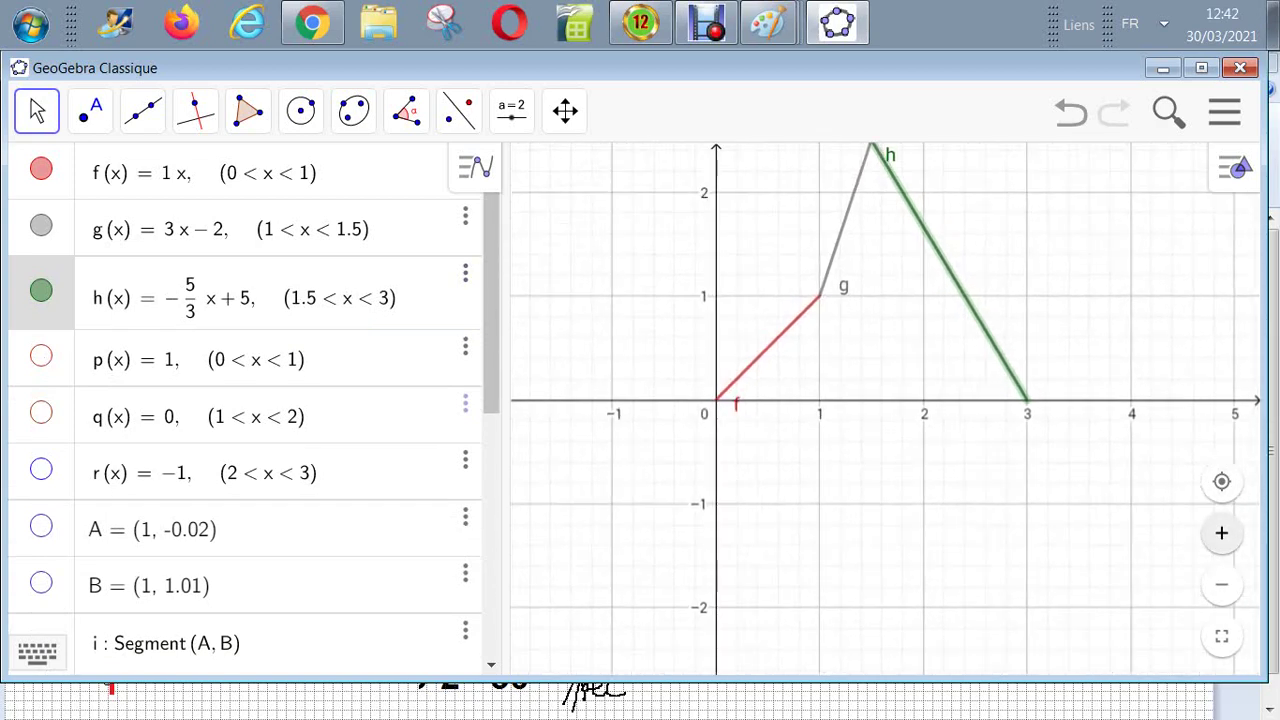
left_click_drag(1090, 430, 1090, 566)
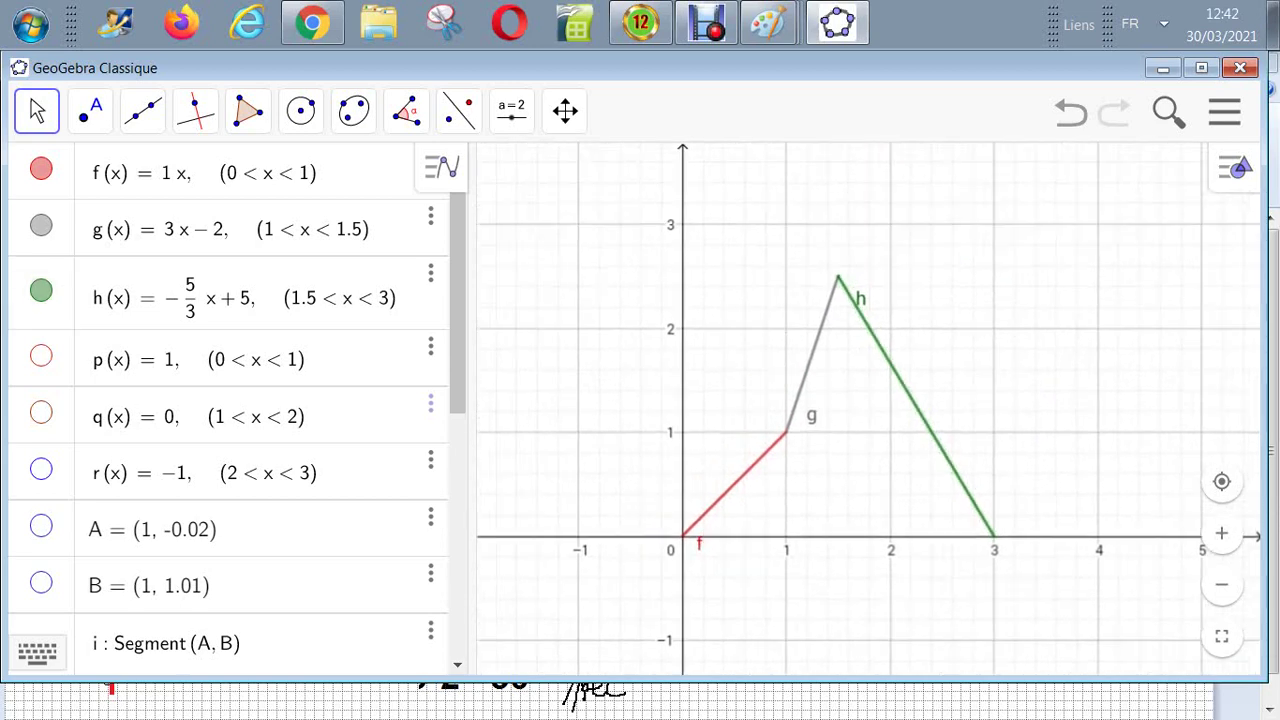
left_click(1221, 533)
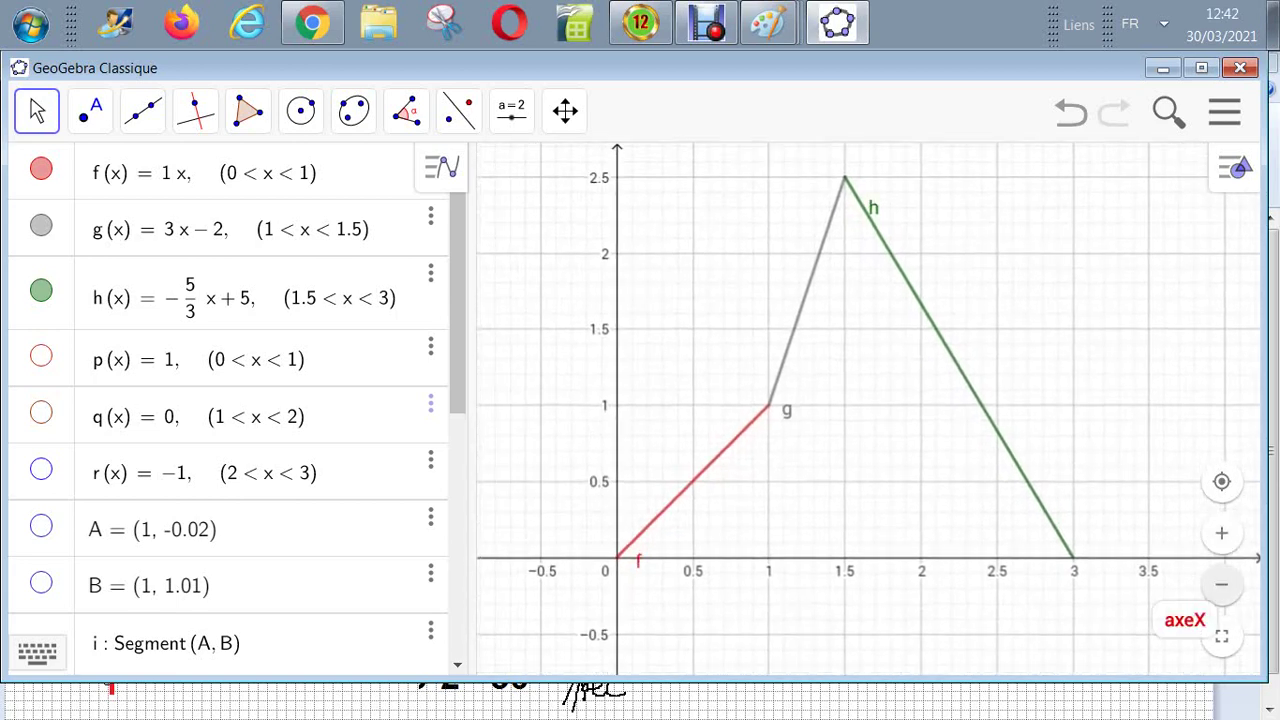
left_click(1221, 533)
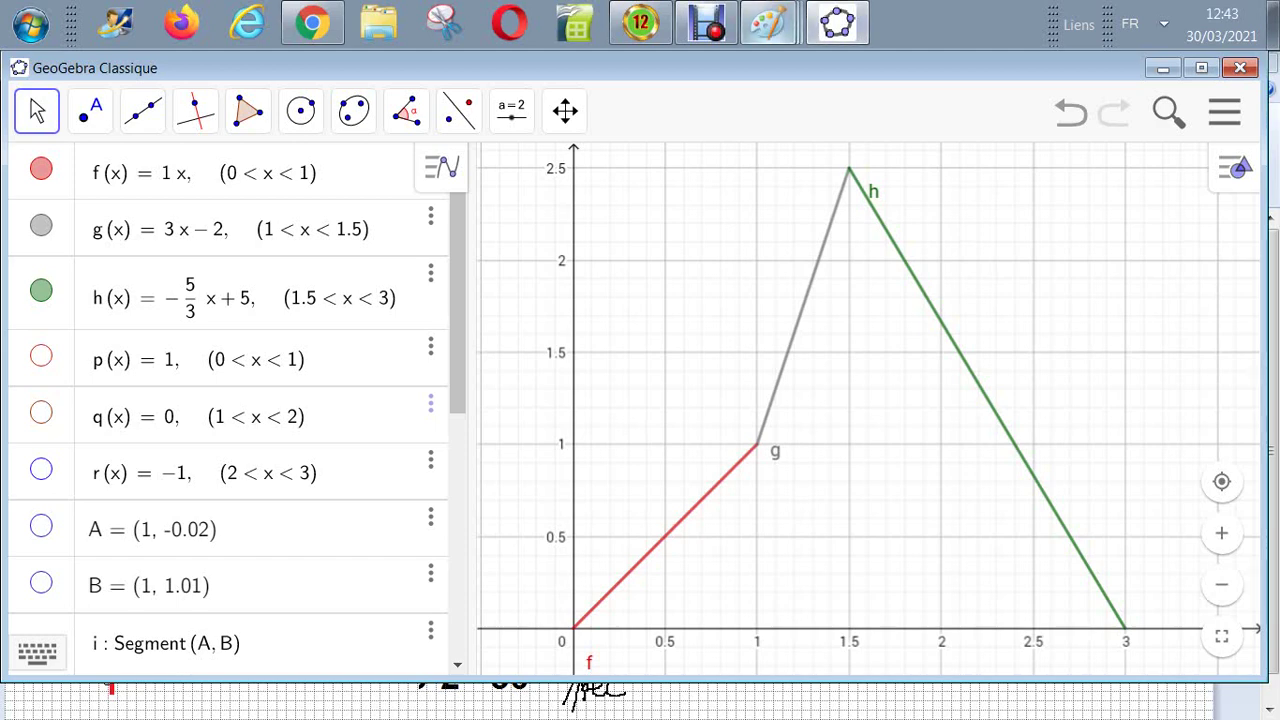
Switch to the Paint circuit drawing and add the bold red Arial 22 text "Linéaire" just below GTV on the voltage source
key("alt+Tab")
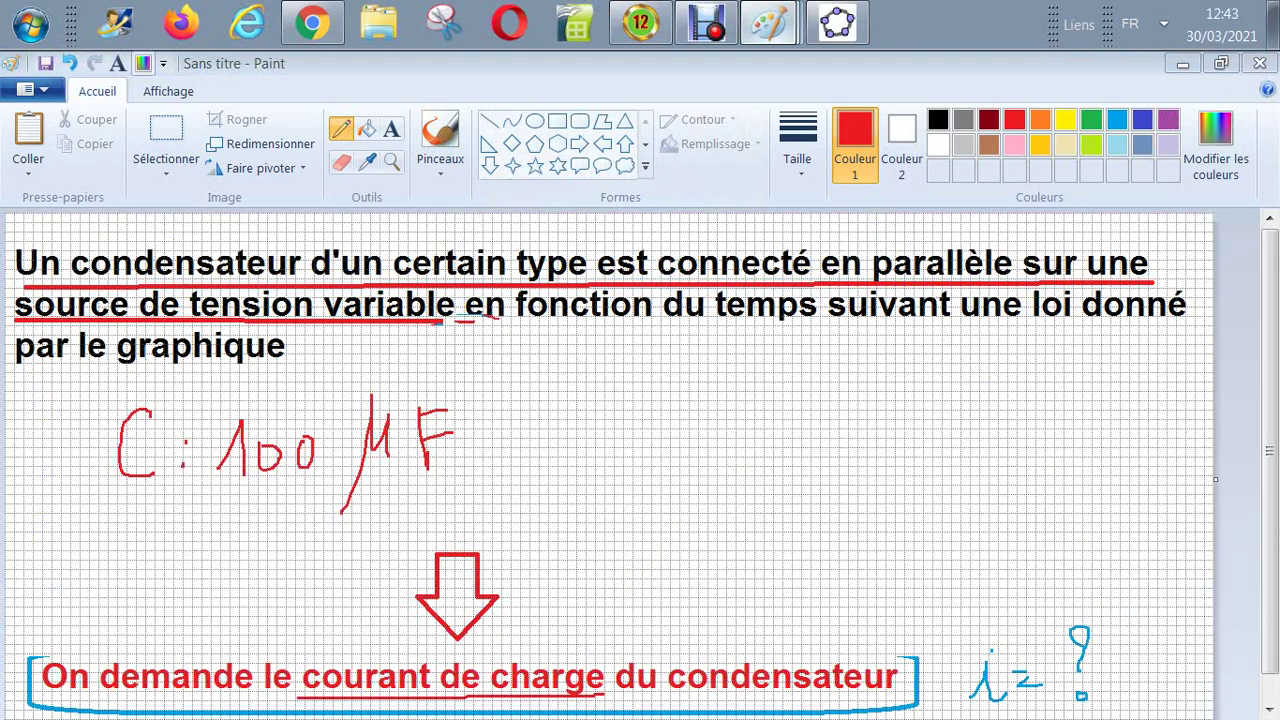
key("alt+Tab")
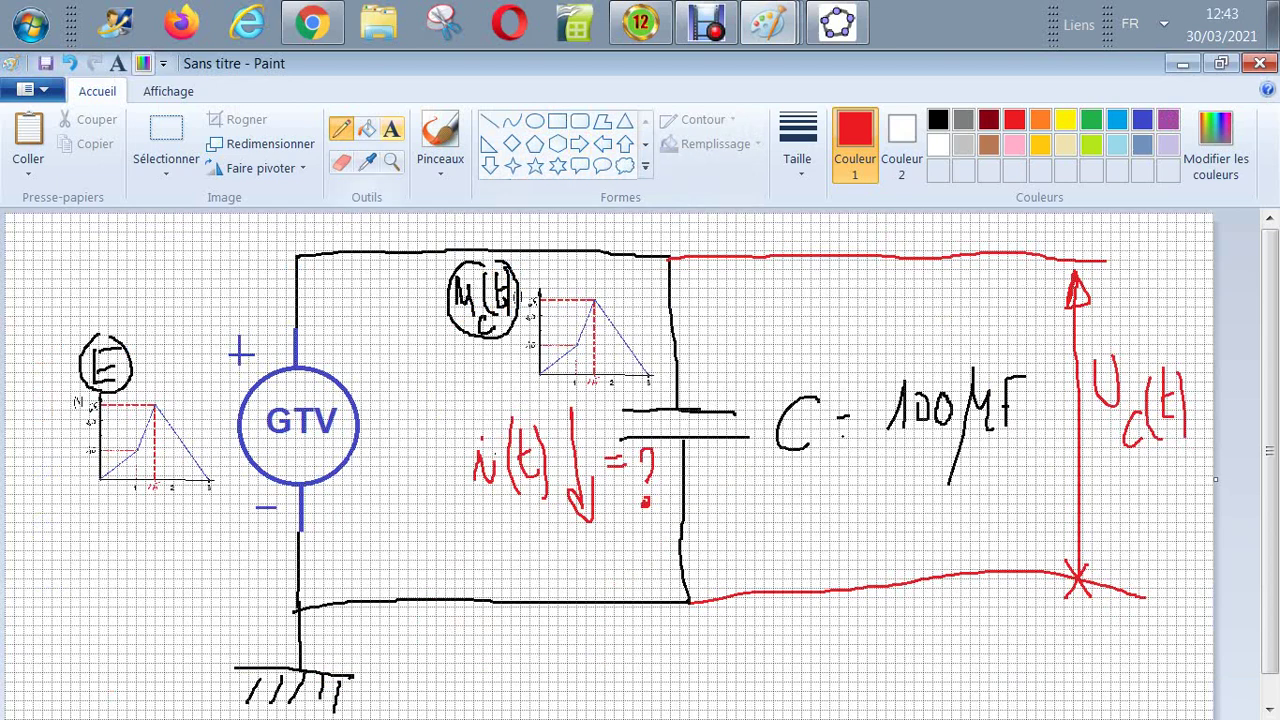
left_click(391, 129)
left_click(278, 430)
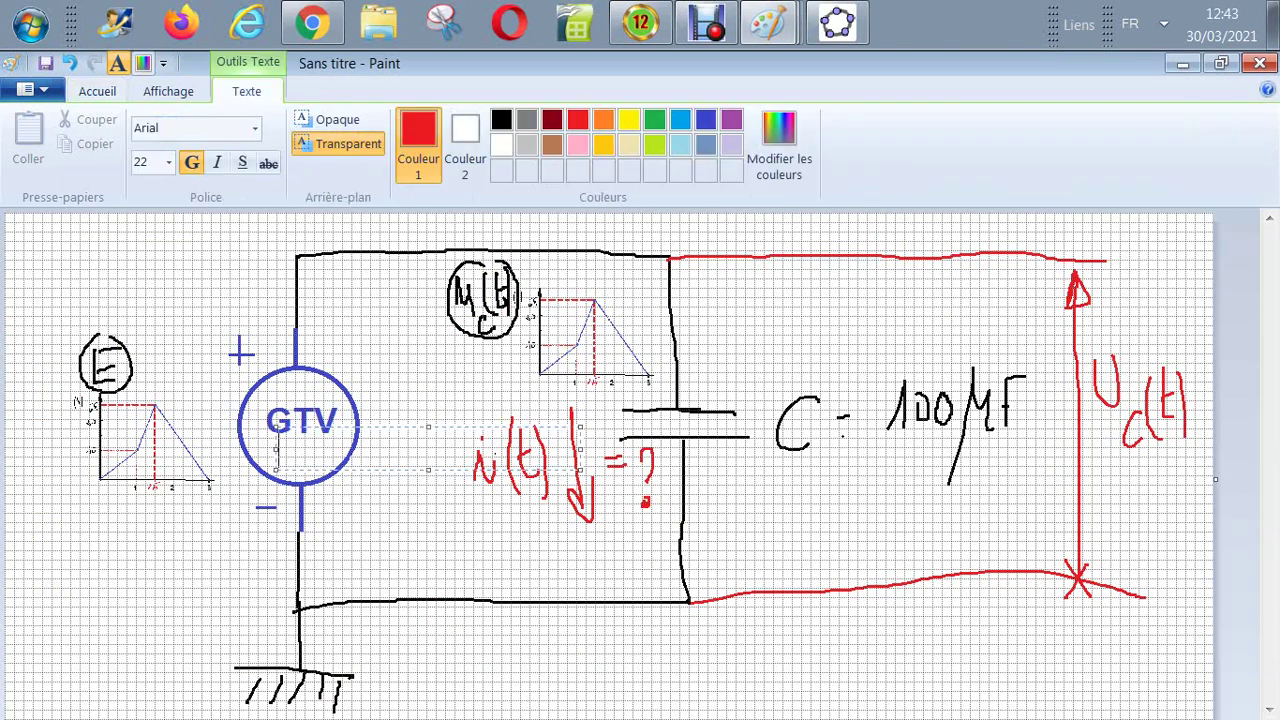
type("Liné")
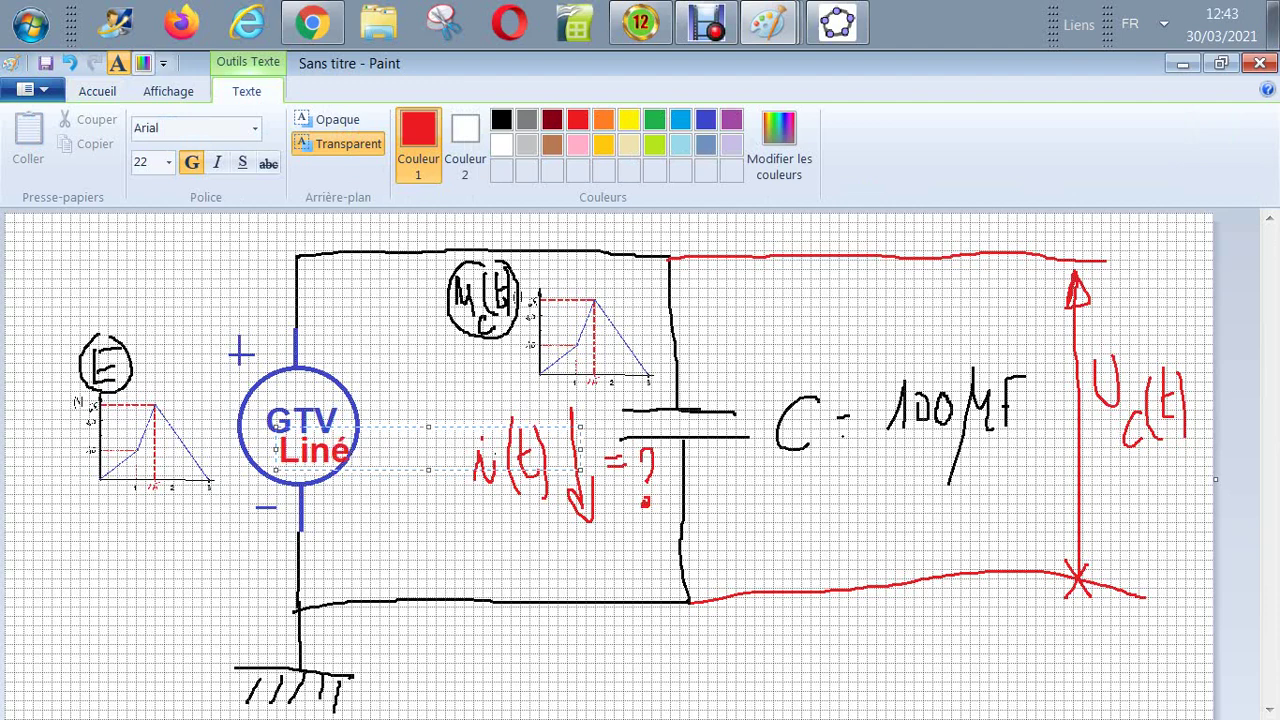
type("aire")
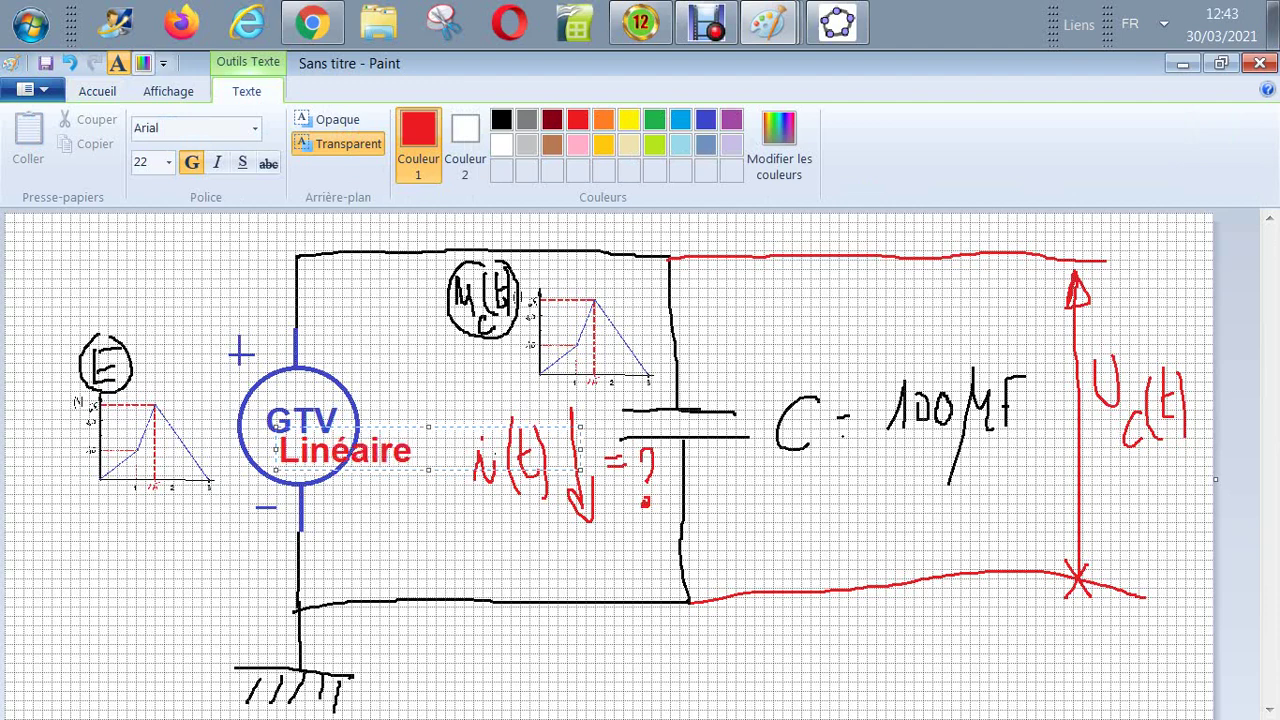
left_click_drag(527, 470, 522, 477)
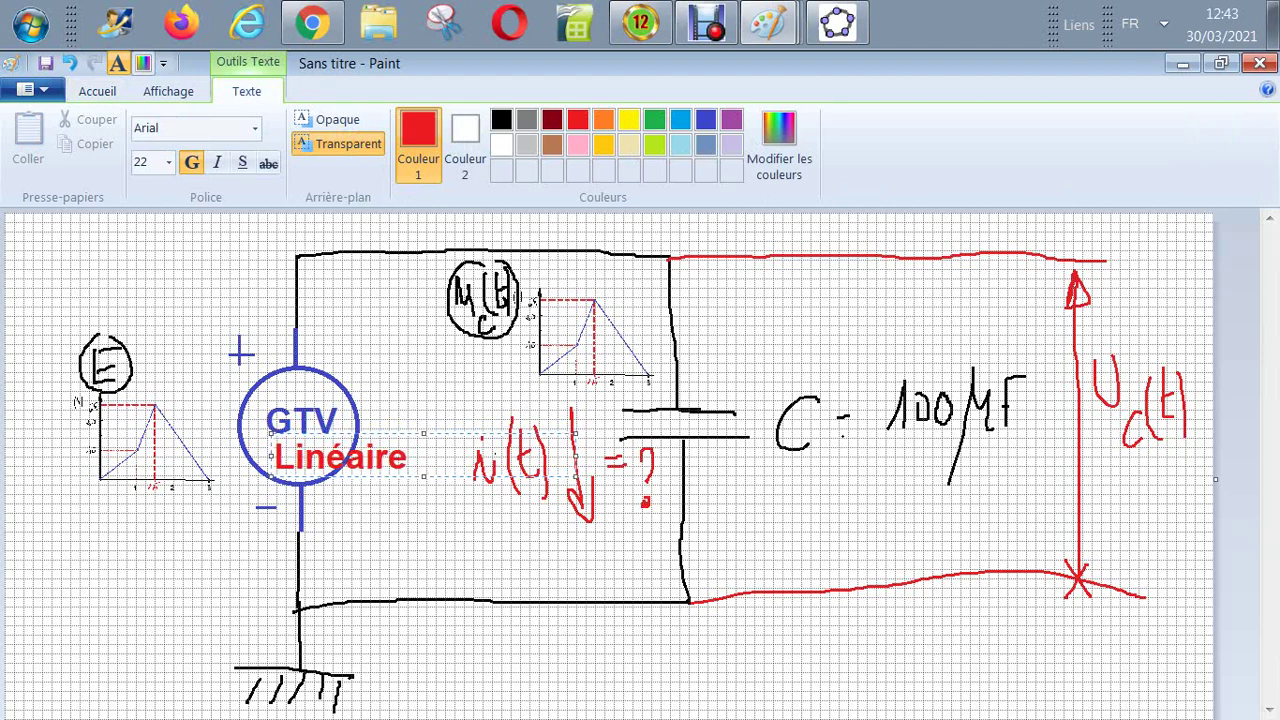
left_click(425, 540)
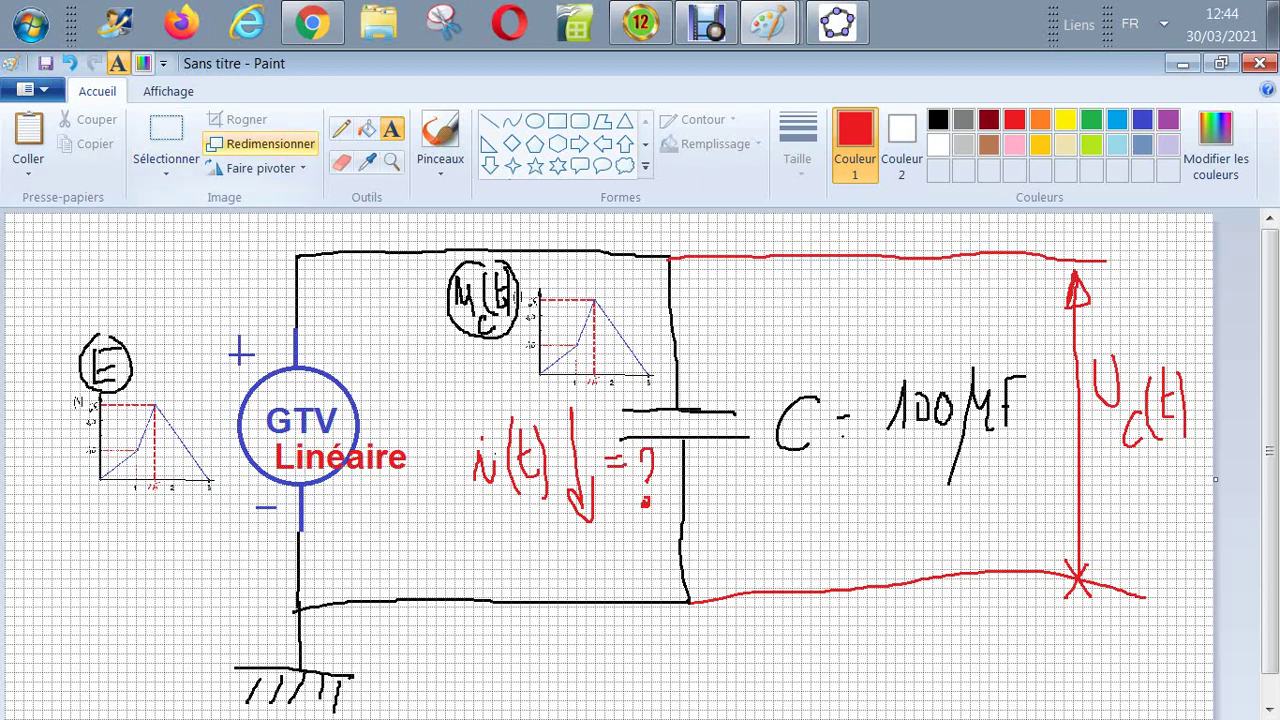
left_click(341, 162)
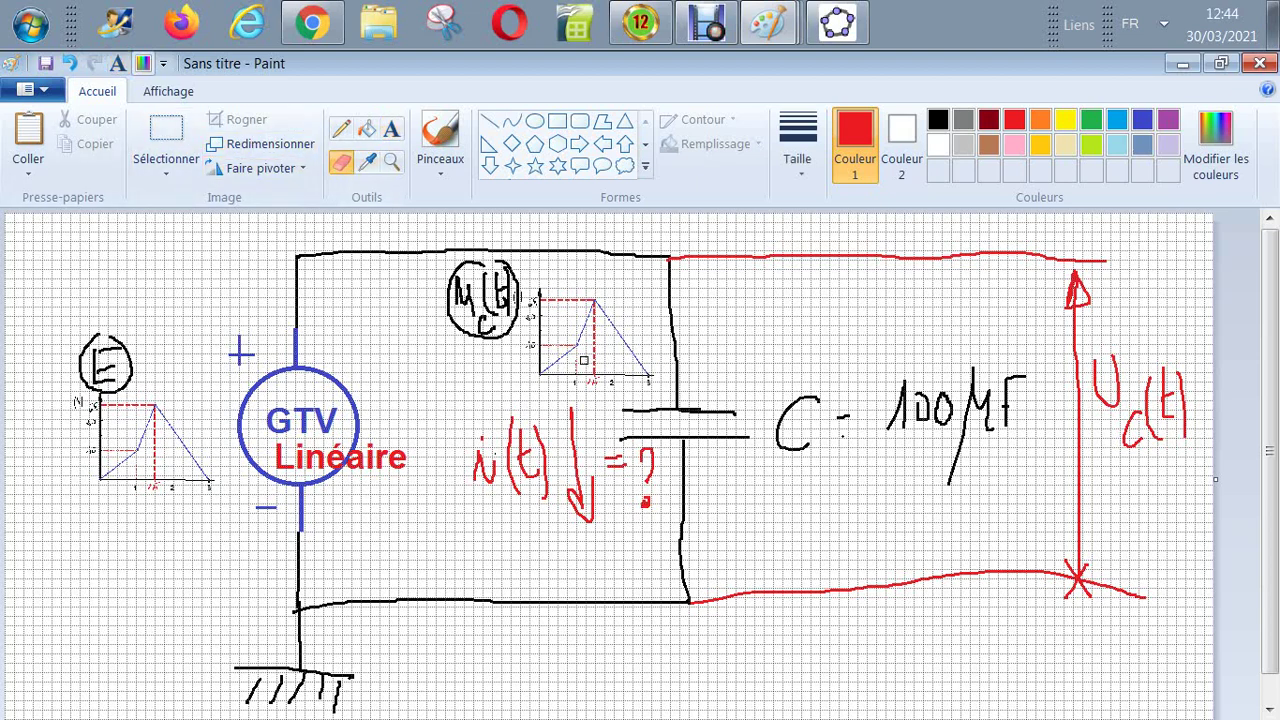
mouse_move(617, 416)
left_mouse_down()
mouse_move(620, 431)
mouse_move(621, 405)
mouse_move(626, 443)
mouse_move(629, 395)
mouse_move(740, 420)
mouse_move(741, 459)
mouse_move(738, 402)
mouse_move(739, 455)
left_mouse_up()
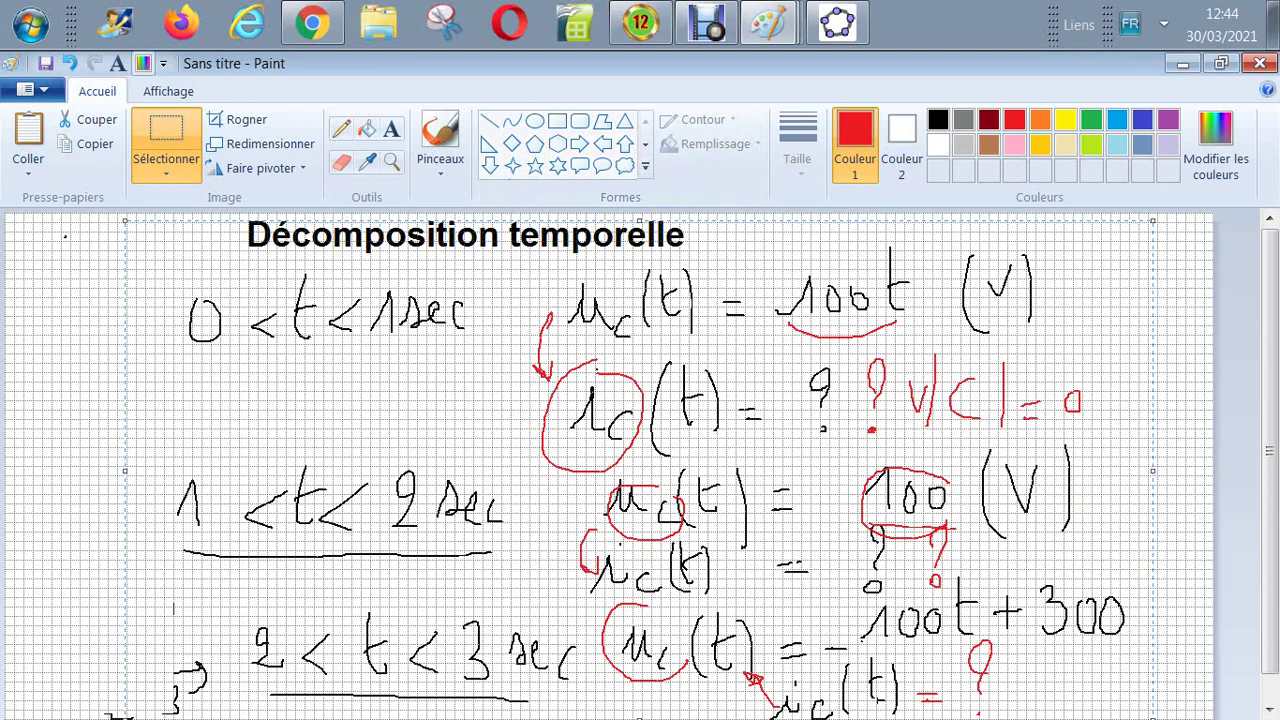
Close the old "Décomposition temporelle" drawing with the 100t equations without saving, and request closing the y = -100x + 300 graph drawing
left_click(1259, 63)
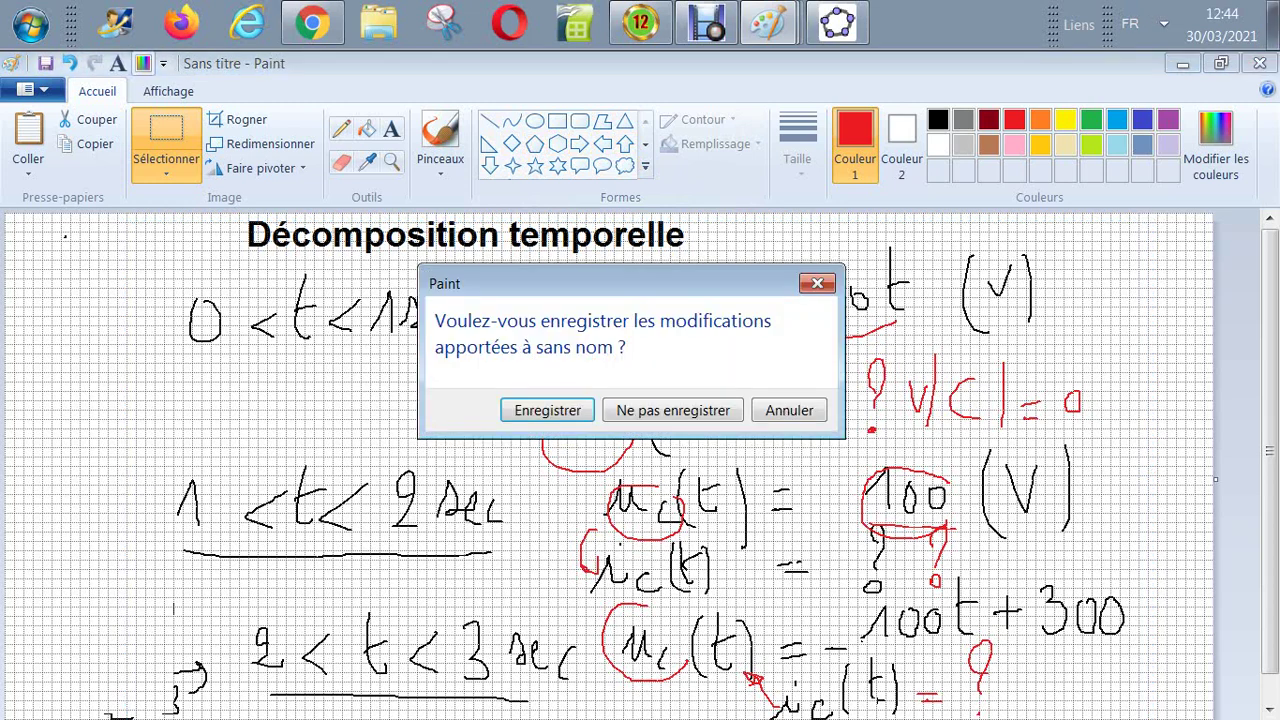
left_click(672, 410)
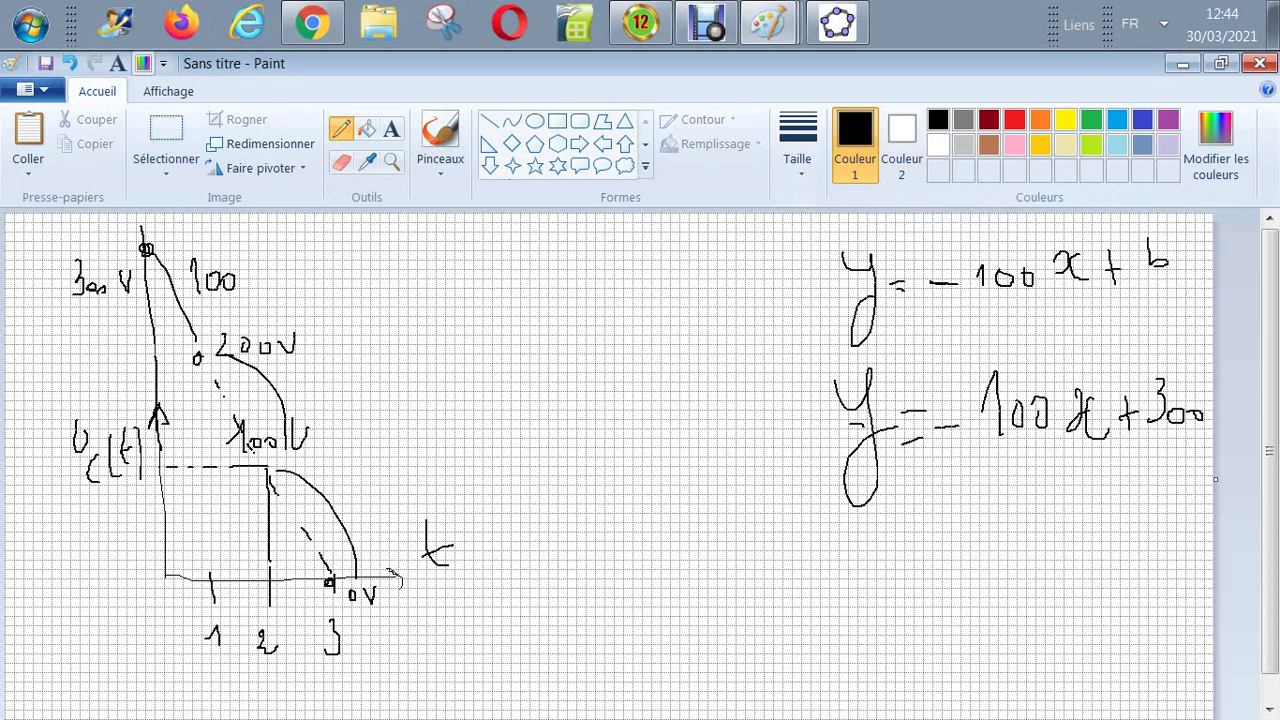
left_click(1259, 63)
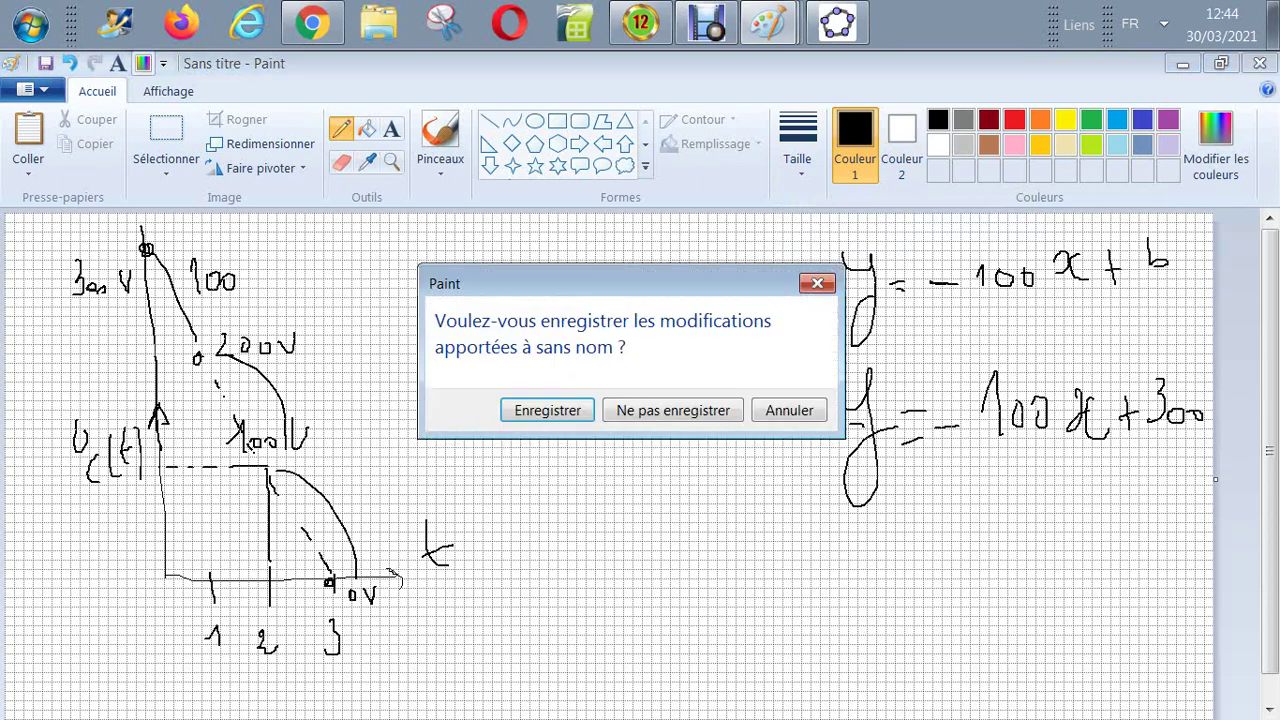
key("Escape")
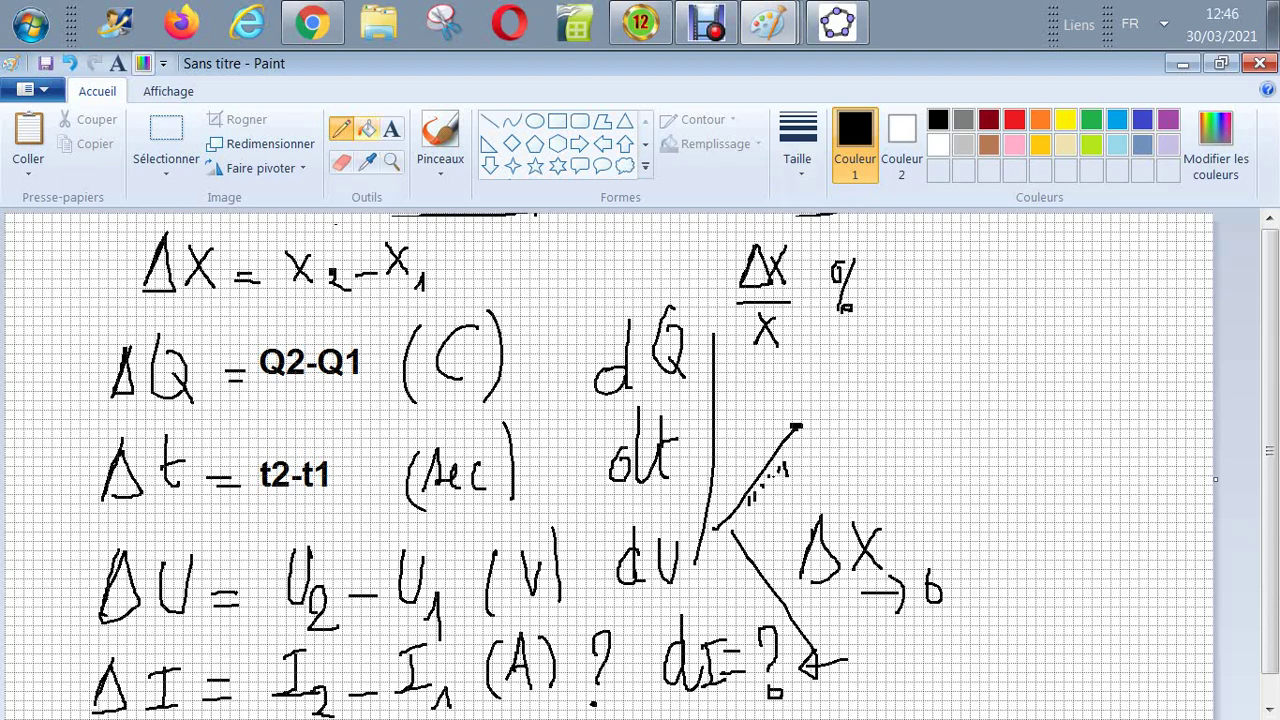
Underline Q2-Q1 in black and handwrite ΔQ → 0 with dQ beneath it, beside the list of differences
left_click_drag(268, 395, 326, 403)
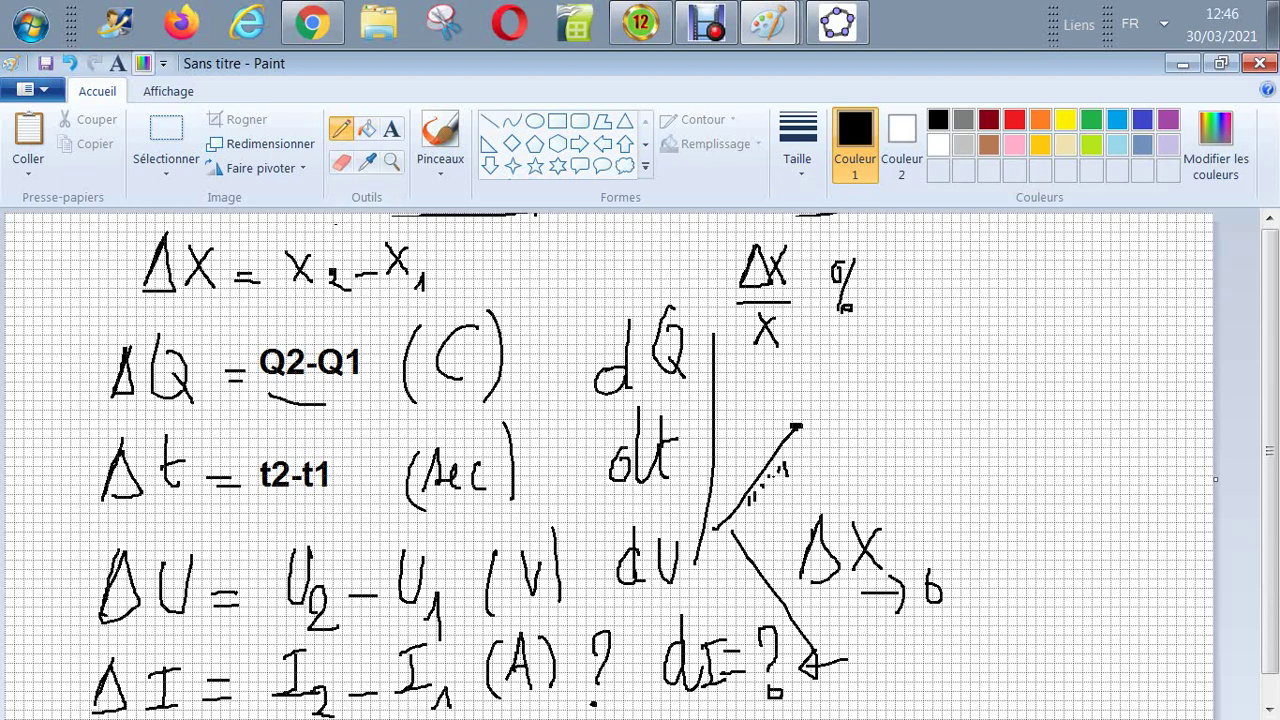
left_click_drag(868, 333, 840, 396)
mouse_move(925, 330)
left_mouse_down()
mouse_move(912, 350)
mouse_move(945, 370)
left_mouse_up()
mouse_move(928, 362)
left_mouse_down()
mouse_move(955, 399)
mouse_move(1015, 360)
mouse_move(1012, 377)
left_mouse_up()
left_click_drag(1072, 348, 1078, 372)
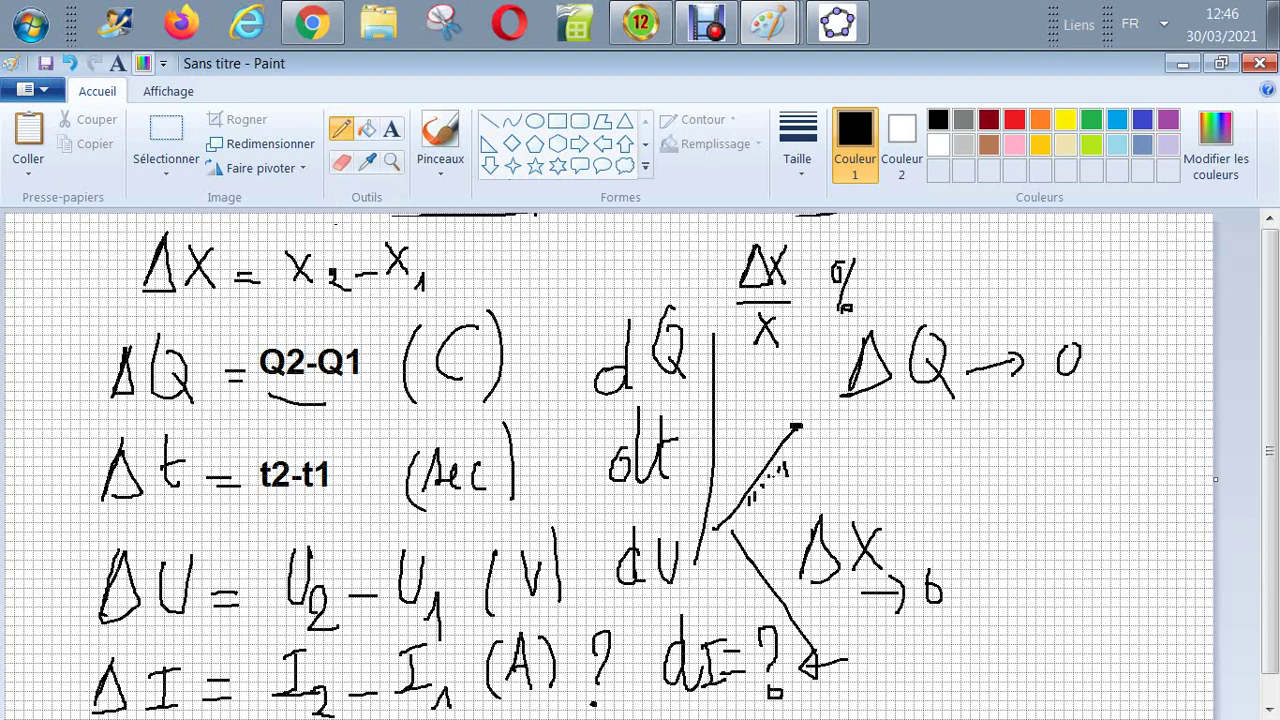
left_click_drag(1040, 418, 1040, 452)
mouse_move(1036, 382)
left_mouse_down()
mouse_move(1038, 434)
mouse_move(1090, 408)
mouse_move(1100, 456)
left_mouse_up()
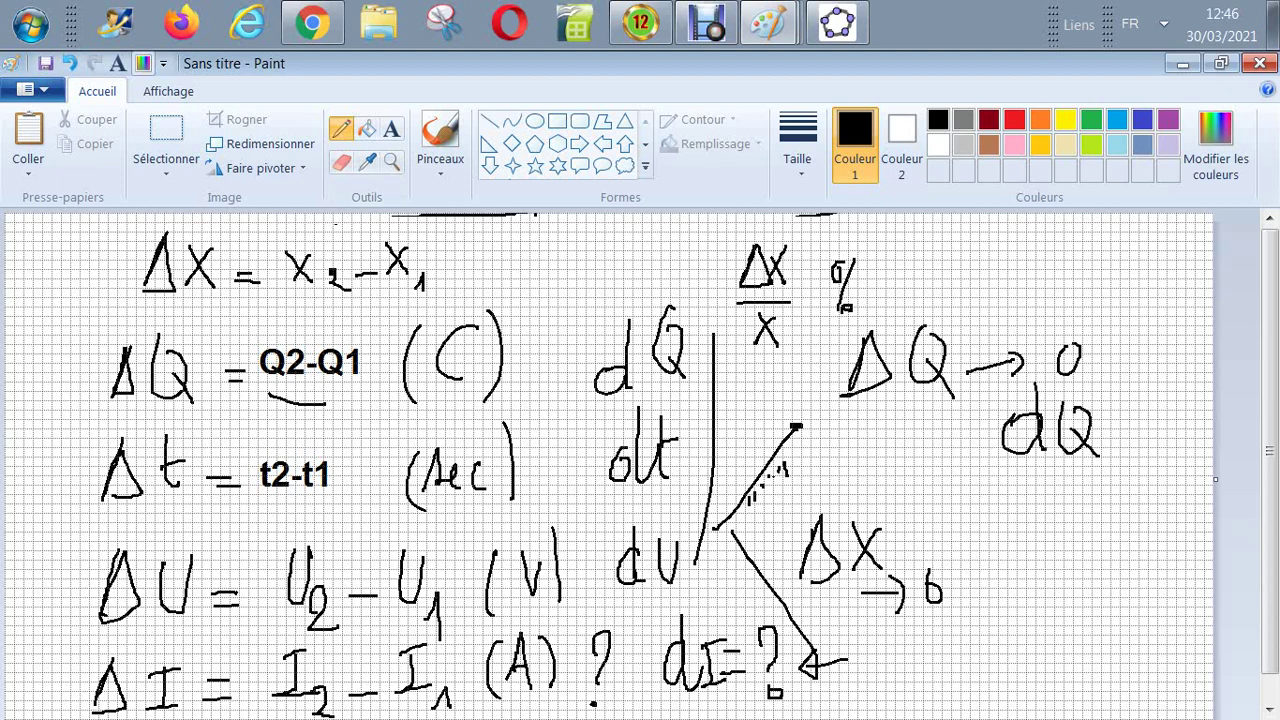
Underline Δt, circle dQ and dt, and mark U2 − U1 in black in the list of differences
left_click_drag(112, 507, 216, 500)
mouse_move(628, 408)
left_mouse_down()
mouse_move(616, 412)
mouse_move(680, 420)
mouse_move(640, 410)
mouse_move(630, 302)
mouse_move(672, 414)
left_mouse_up()
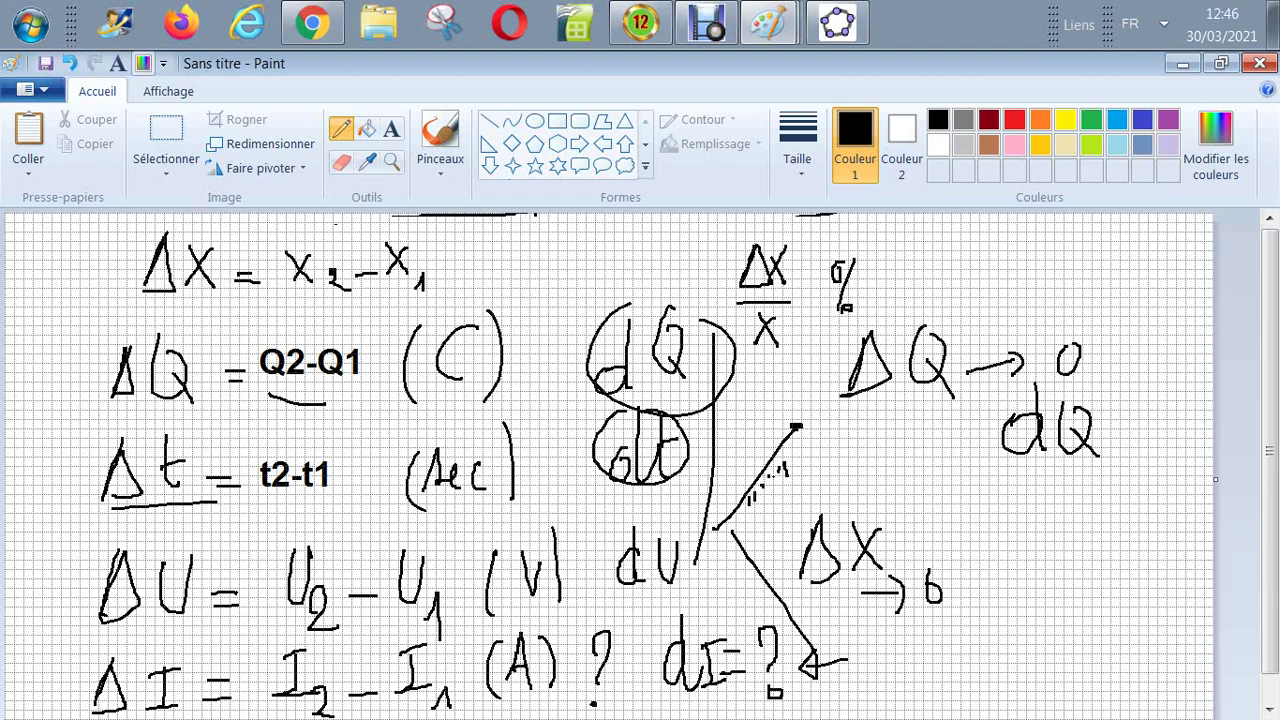
left_click_drag(302, 536, 422, 540)
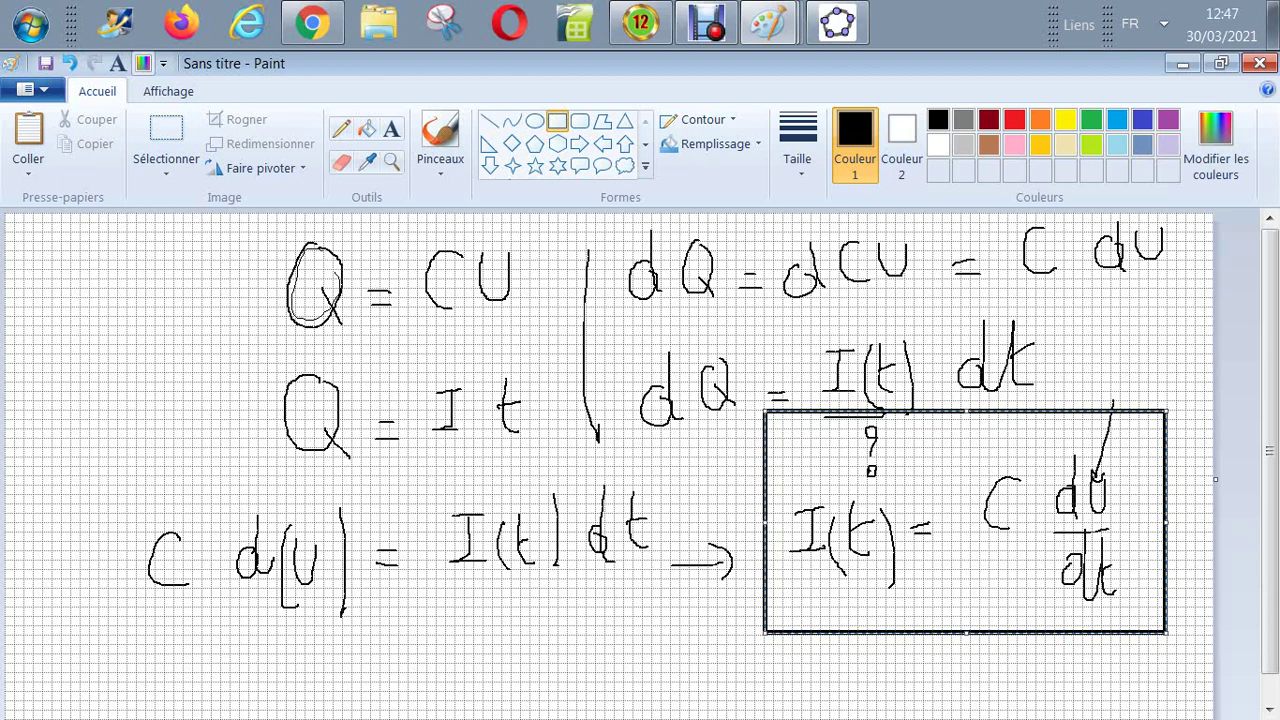
Bracket the two Q equations with a black brace, underline CU, and circle U and I within them
left_click(340, 129)
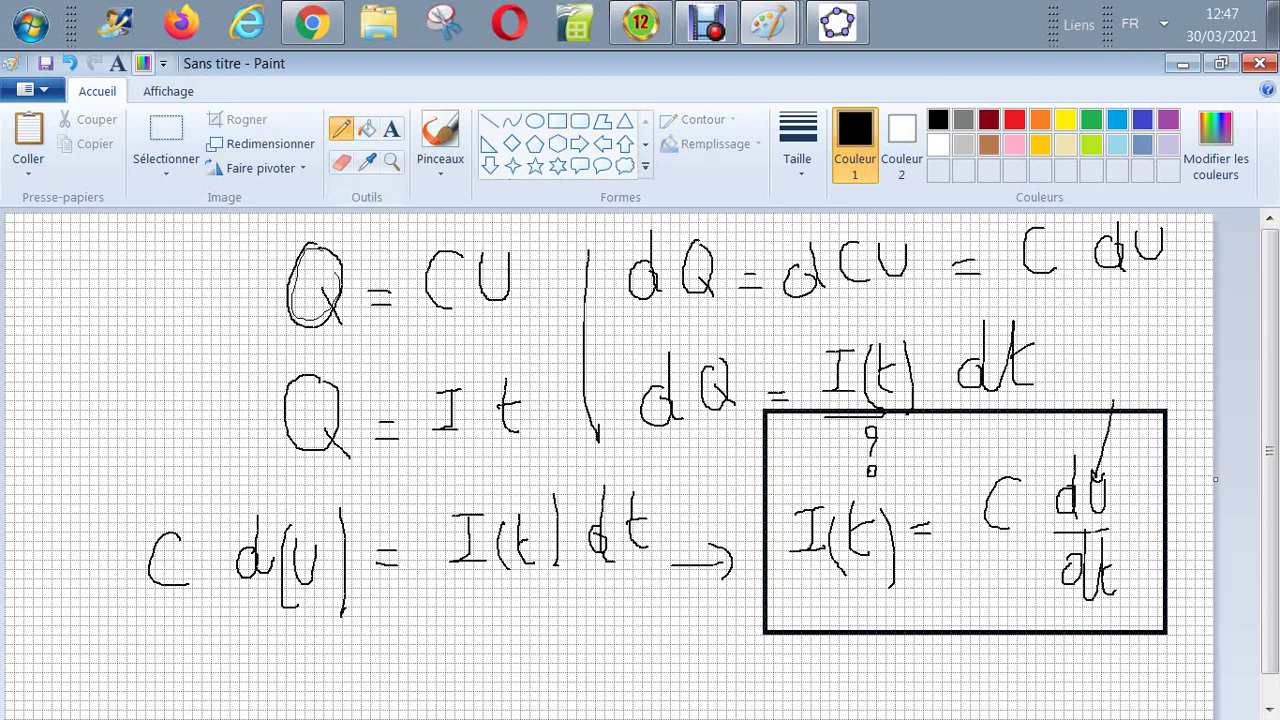
mouse_move(279, 243)
left_mouse_down()
mouse_move(228, 368)
mouse_move(272, 490)
left_mouse_up()
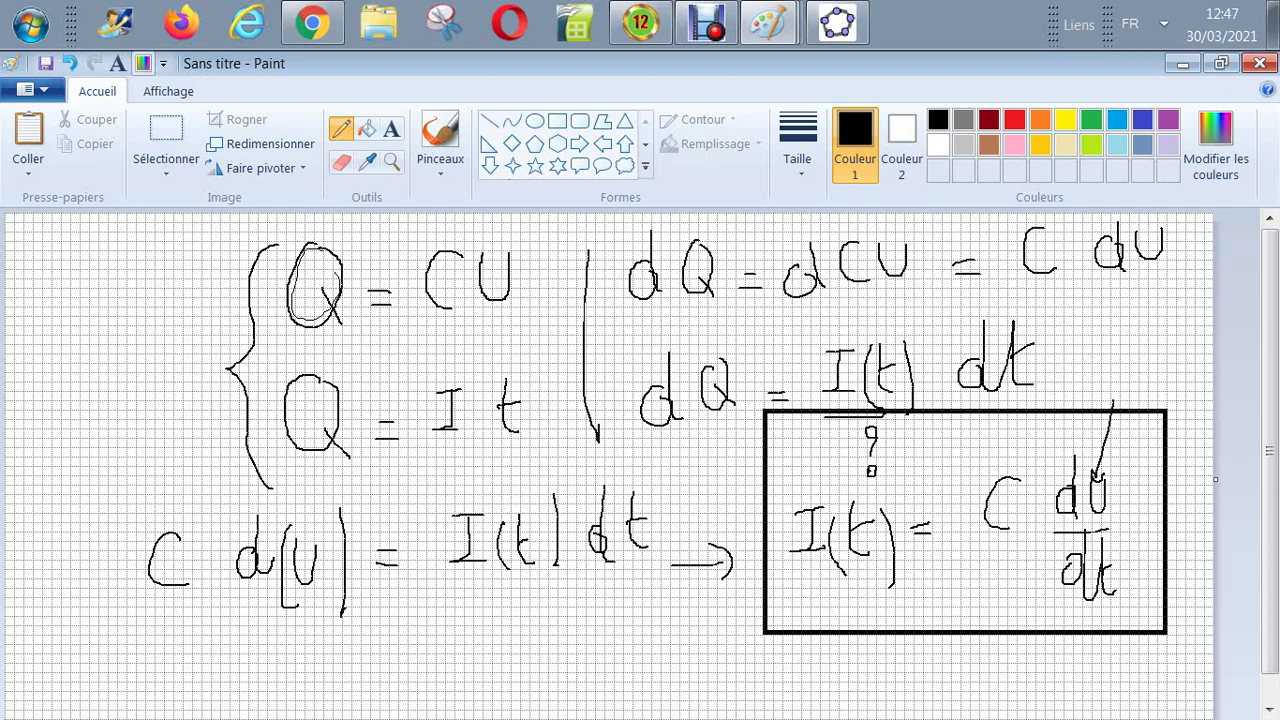
left_click_drag(382, 328, 505, 316)
mouse_move(502, 232)
left_mouse_down()
mouse_move(492, 237)
mouse_move(516, 300)
left_mouse_up()
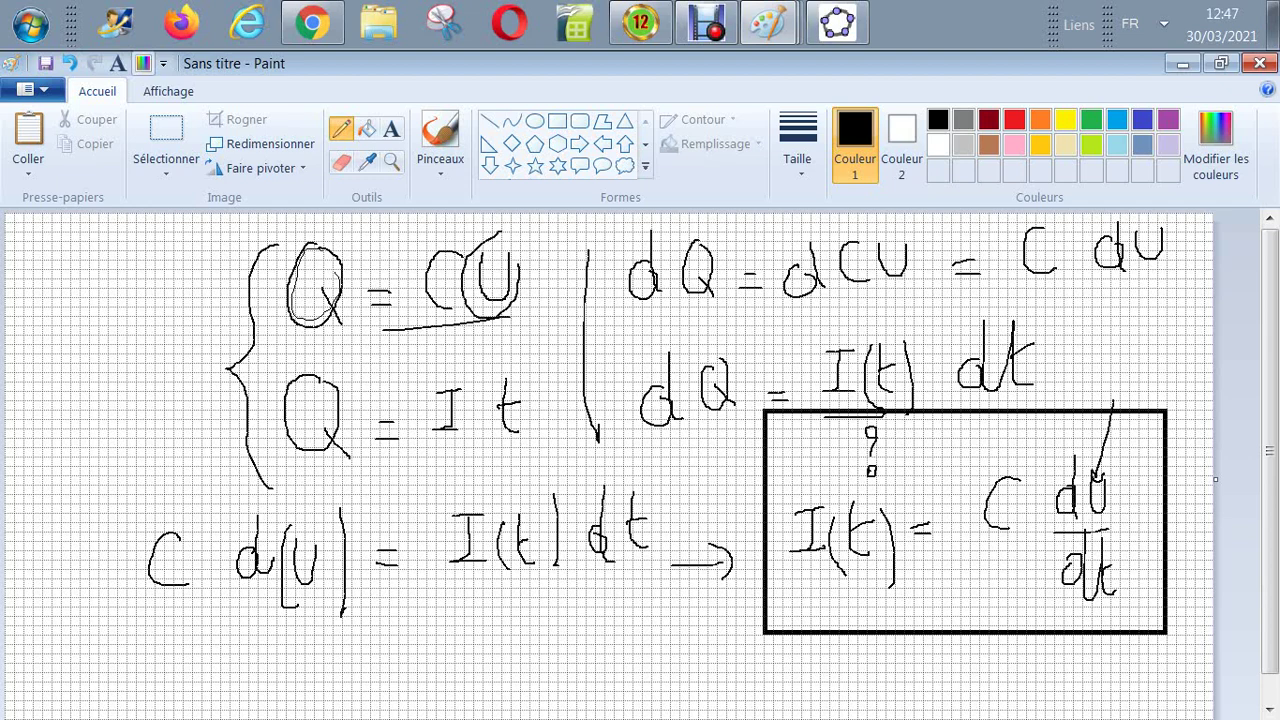
left_click_drag(442, 373, 486, 395)
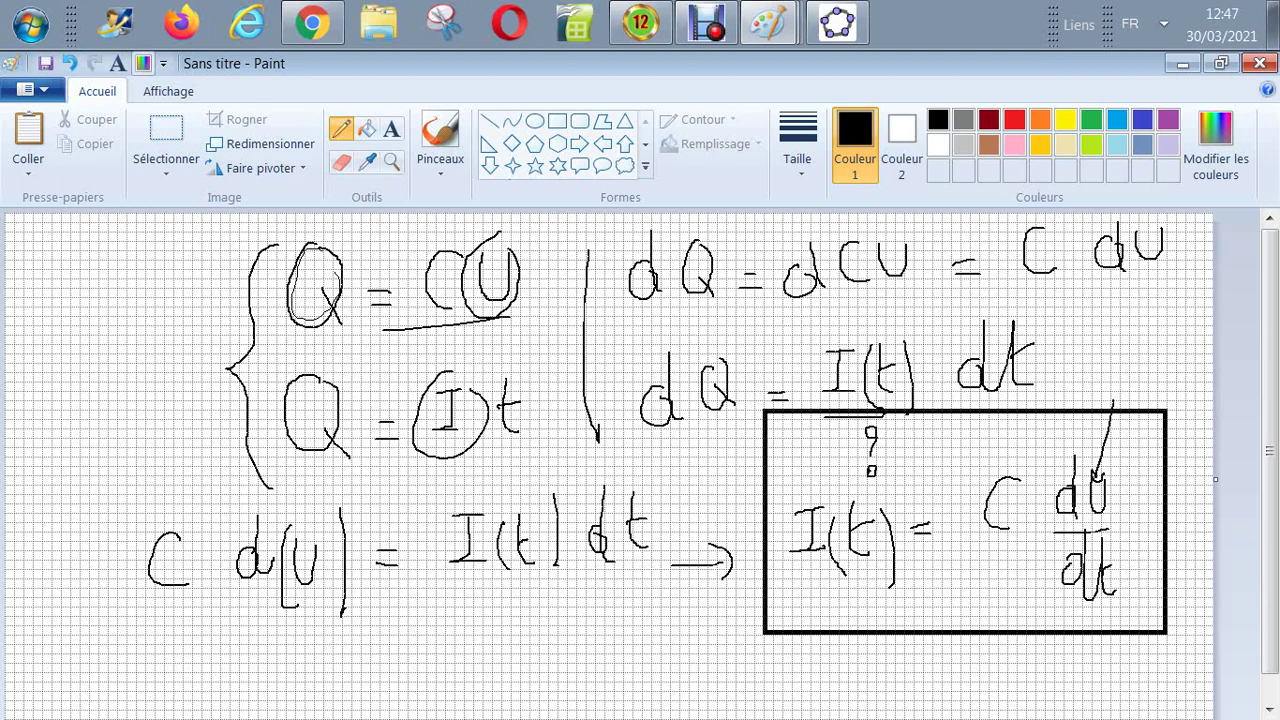
Draw an arrow to the d of each dQ and double-underline the d in the upper equation
left_click_drag(600, 350, 660, 304)
mouse_move(642, 306)
left_mouse_down()
mouse_move(660, 304)
mouse_move(659, 322)
left_mouse_up()
left_click_drag(626, 484, 676, 442)
mouse_move(658, 442)
left_mouse_down()
mouse_move(676, 442)
mouse_move(676, 458)
left_mouse_up()
left_click_drag(634, 306, 678, 310)
left_click_drag(640, 317, 680, 320)
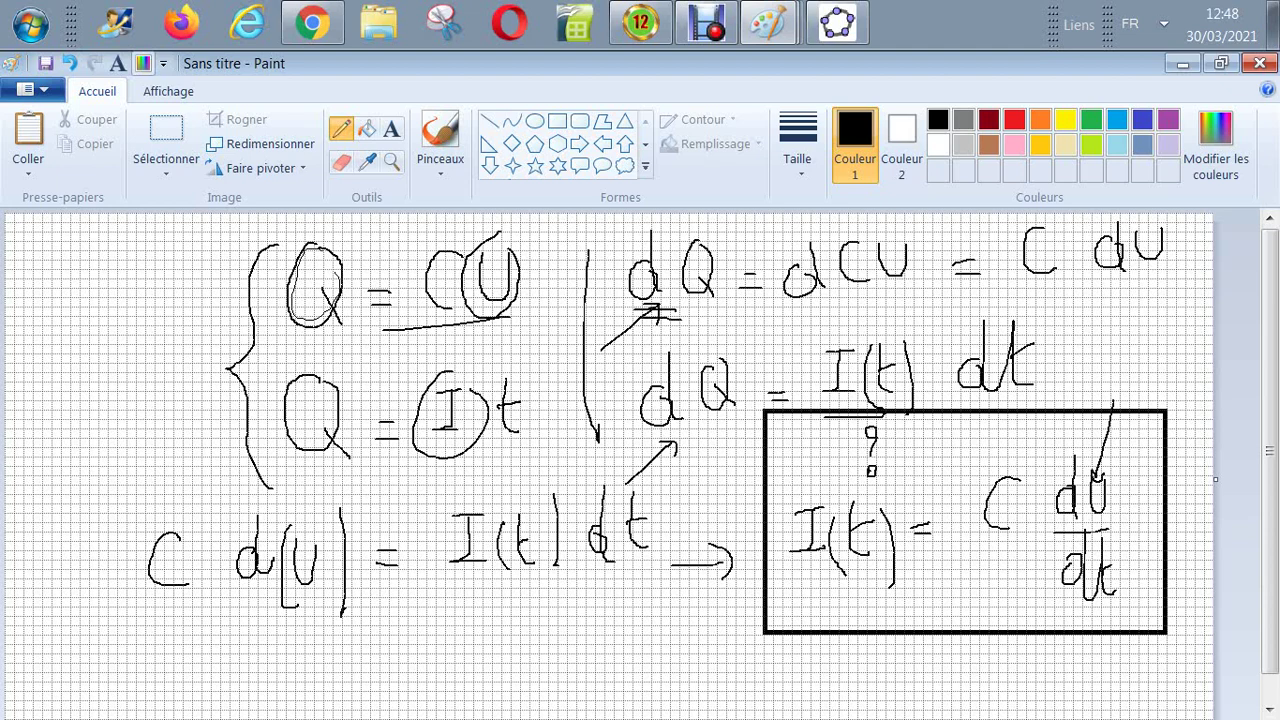
Underline matching terms C dU, C d(U), dQ and both I(t) dt expressions, and circle dt in the combined equation
left_click_drag(1021, 302, 1140, 296)
left_click_drag(110, 628, 336, 636)
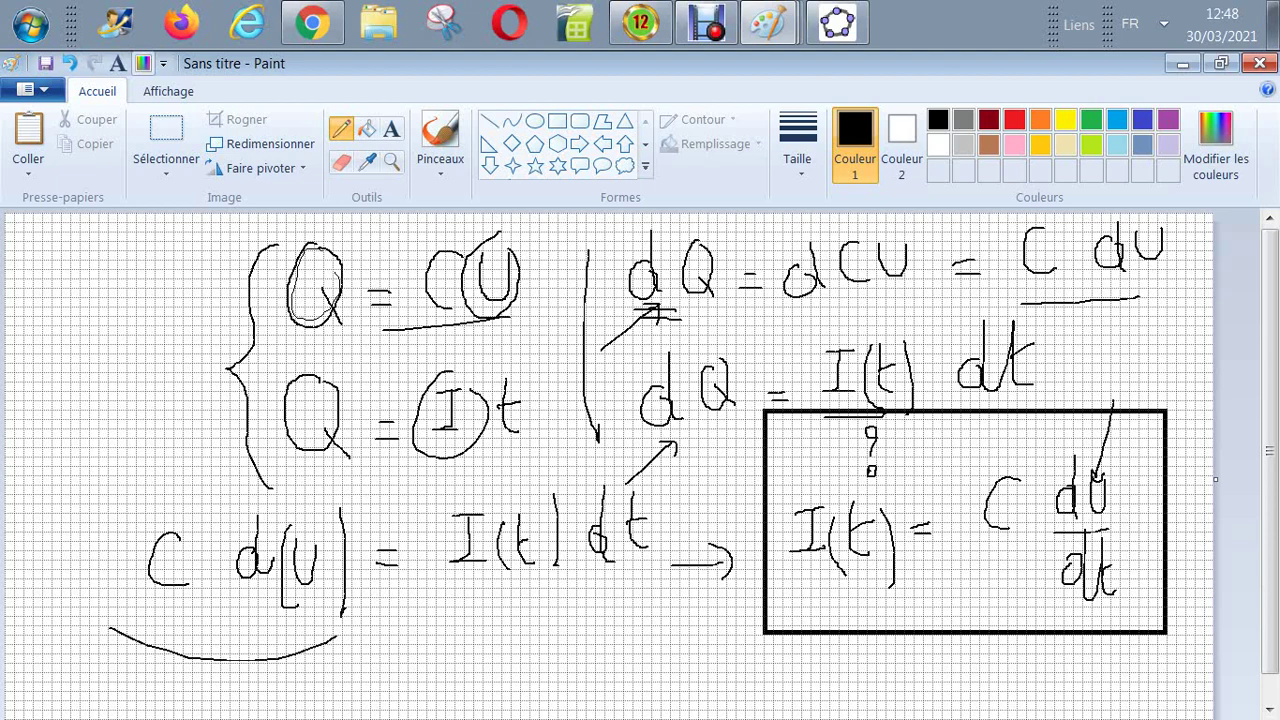
left_click_drag(666, 428, 740, 422)
left_click_drag(832, 408, 1010, 394)
left_click_drag(468, 588, 644, 581)
left_click_drag(580, 484, 632, 486)
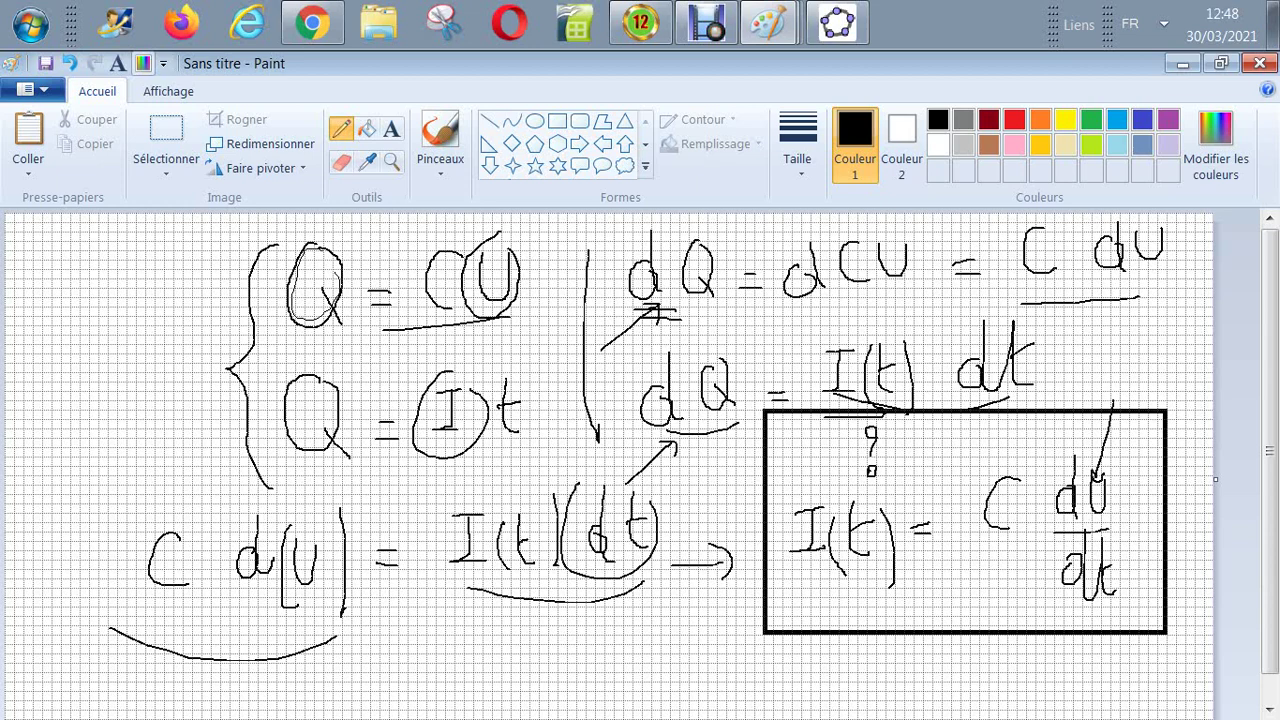
Draw a diagonal line from the circled dt, then circle dU/dt and underline C in the framed I(t) formula
left_click_drag(612, 558, 456, 638)
mouse_move(1088, 440)
left_mouse_down()
mouse_move(1042, 494)
mouse_move(1076, 598)
mouse_move(1100, 432)
left_mouse_up()
left_click_drag(990, 536, 1010, 548)
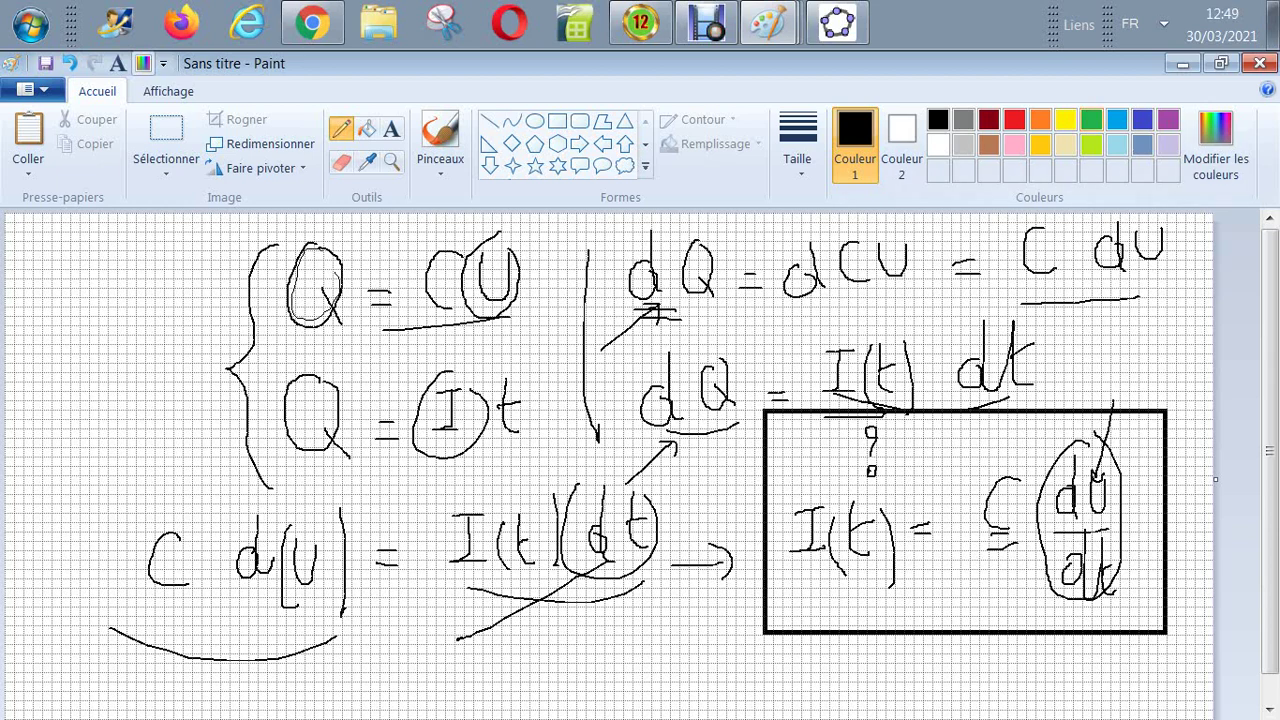
Fill the area around dU/dt in the framed I(t) formula with gold
left_click(1040, 143)
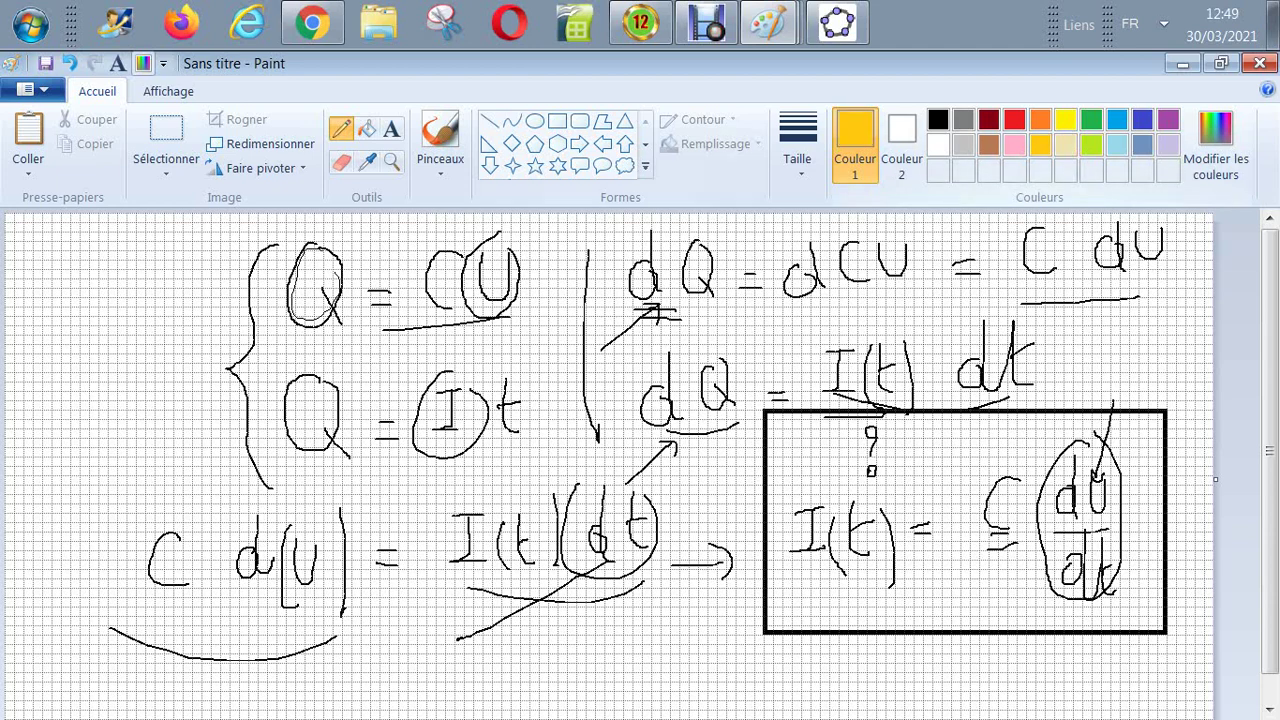
left_click(367, 128)
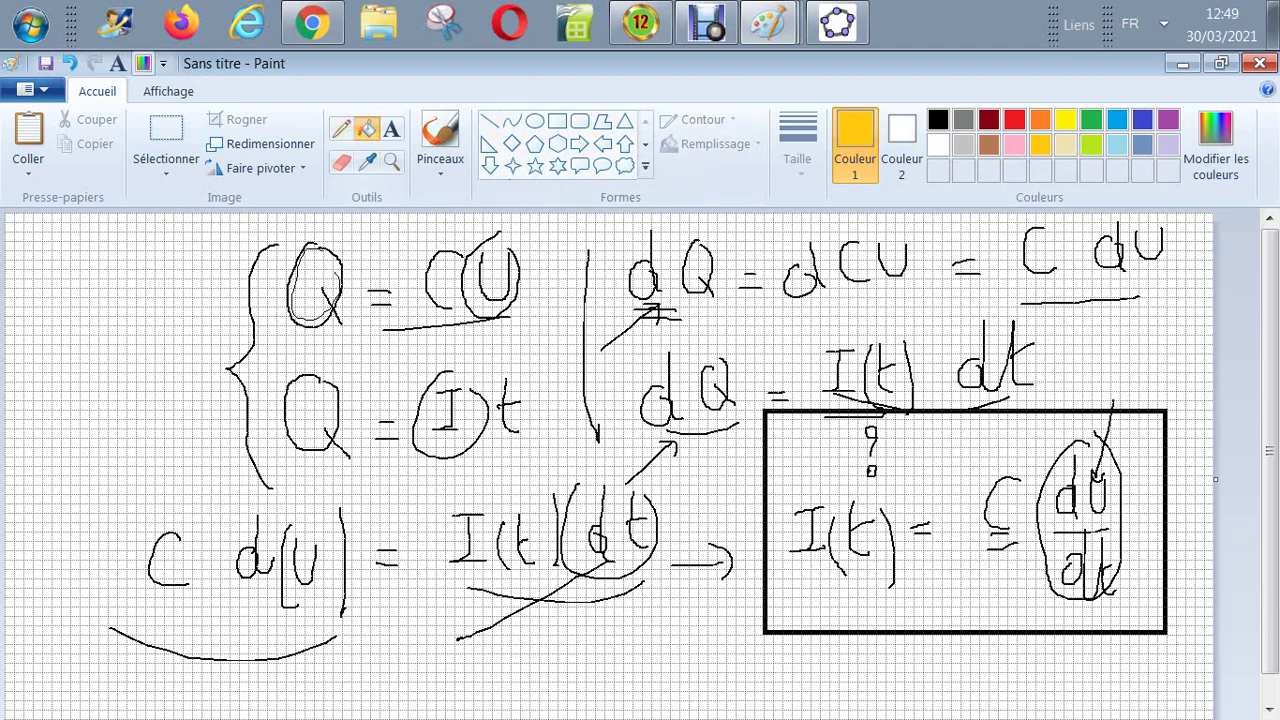
left_click(1100, 590)
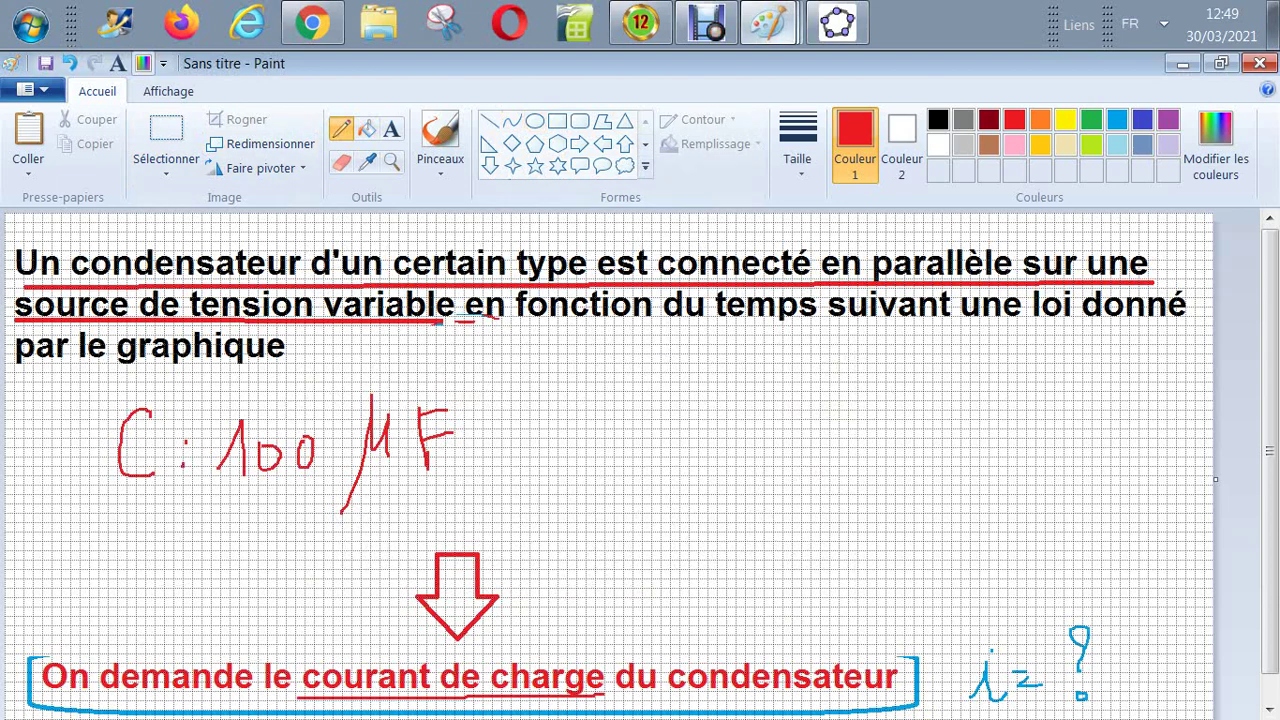
Switch to the drawing with the Uc(t) graph and GTV circuit, and underline 100 µF in red with the pencil
left_click(768, 24)
left_click(768, 88)
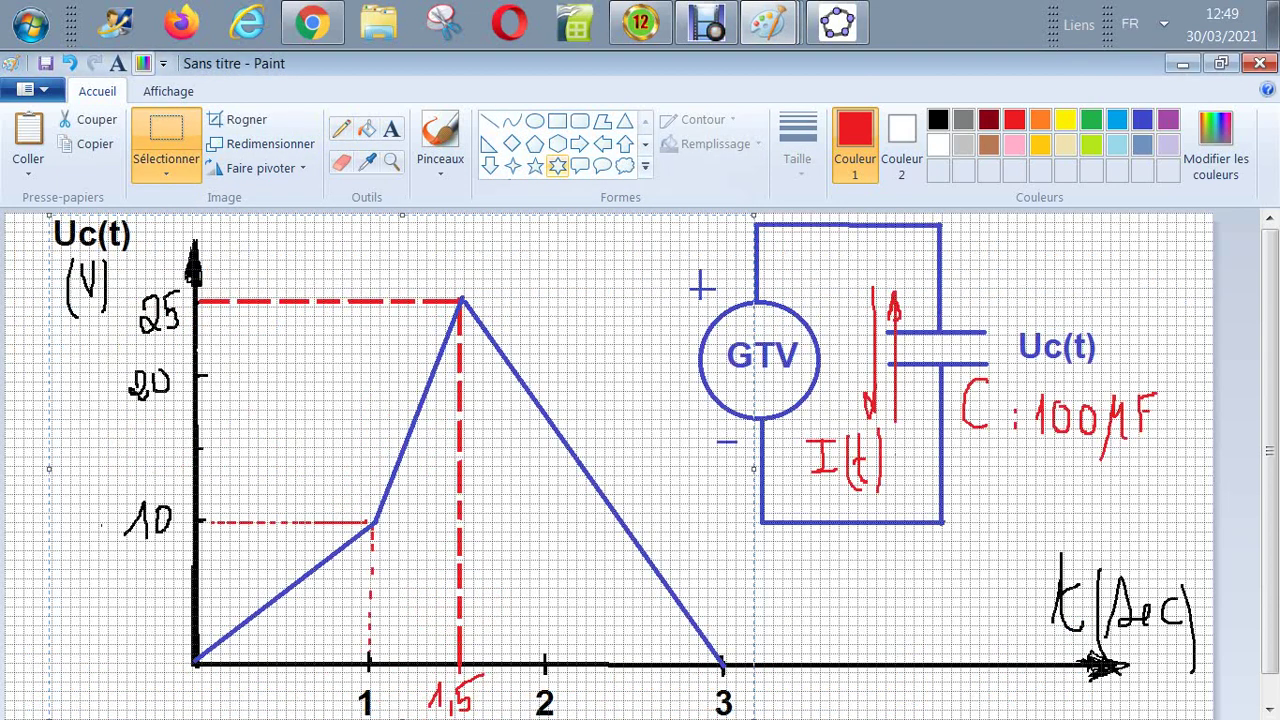
left_click(340, 128)
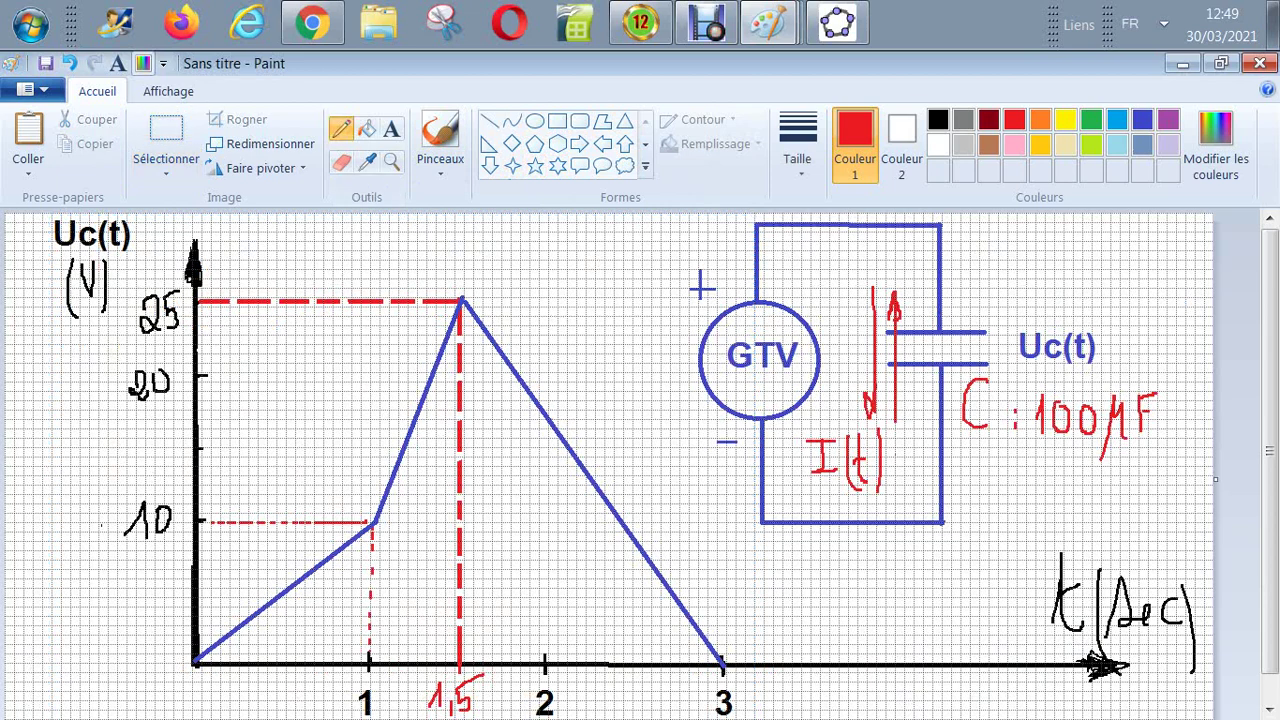
left_click_drag(999, 456, 1119, 445)
Handwrite the current formula I(t) = C dUc(t)/dt in red just below the circuit
mouse_move(726, 558)
left_mouse_down()
mouse_move(729, 584)
mouse_move(745, 581)
mouse_move(745, 555)
mouse_move(781, 574)
mouse_move(779, 561)
mouse_move(756, 583)
left_mouse_up()
mouse_move(791, 538)
left_mouse_down()
mouse_move(793, 592)
mouse_move(832, 569)
mouse_move(826, 580)
left_mouse_up()
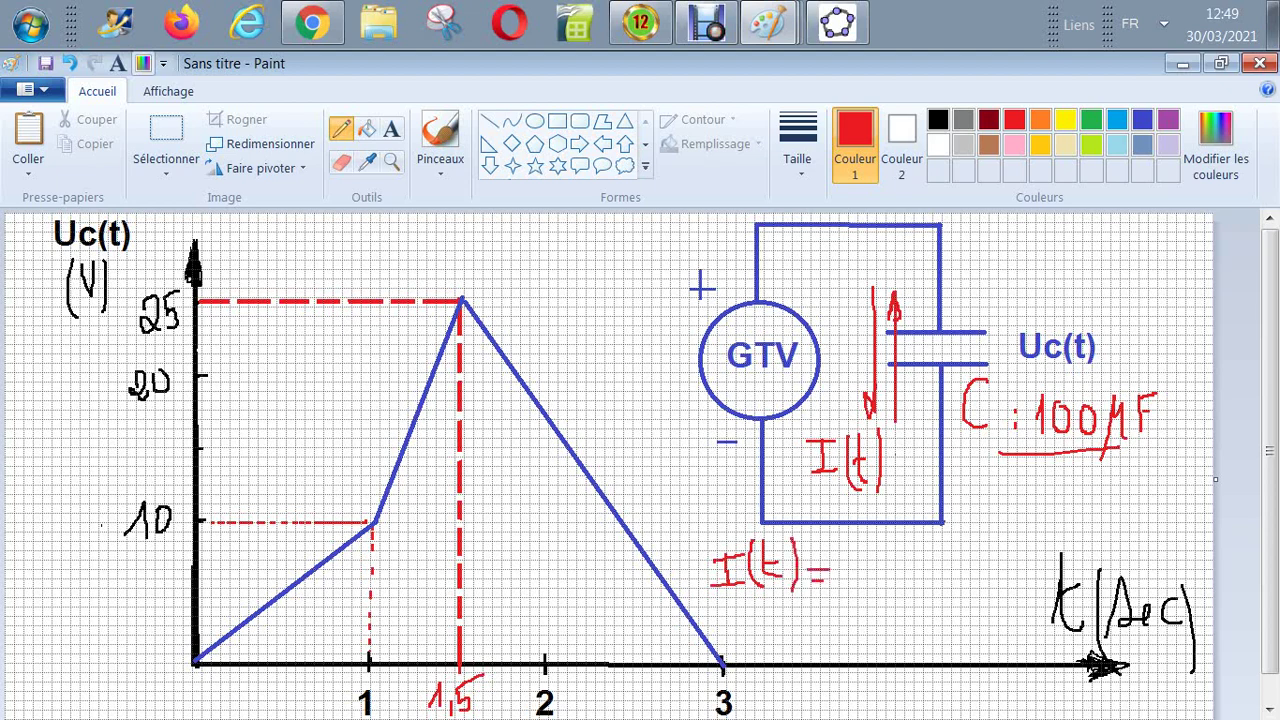
mouse_move(906, 553)
left_mouse_down()
mouse_move(911, 571)
mouse_move(917, 541)
mouse_move(927, 577)
mouse_move(944, 542)
mouse_move(957, 575)
mouse_move(975, 572)
mouse_move(977, 554)
left_mouse_up()
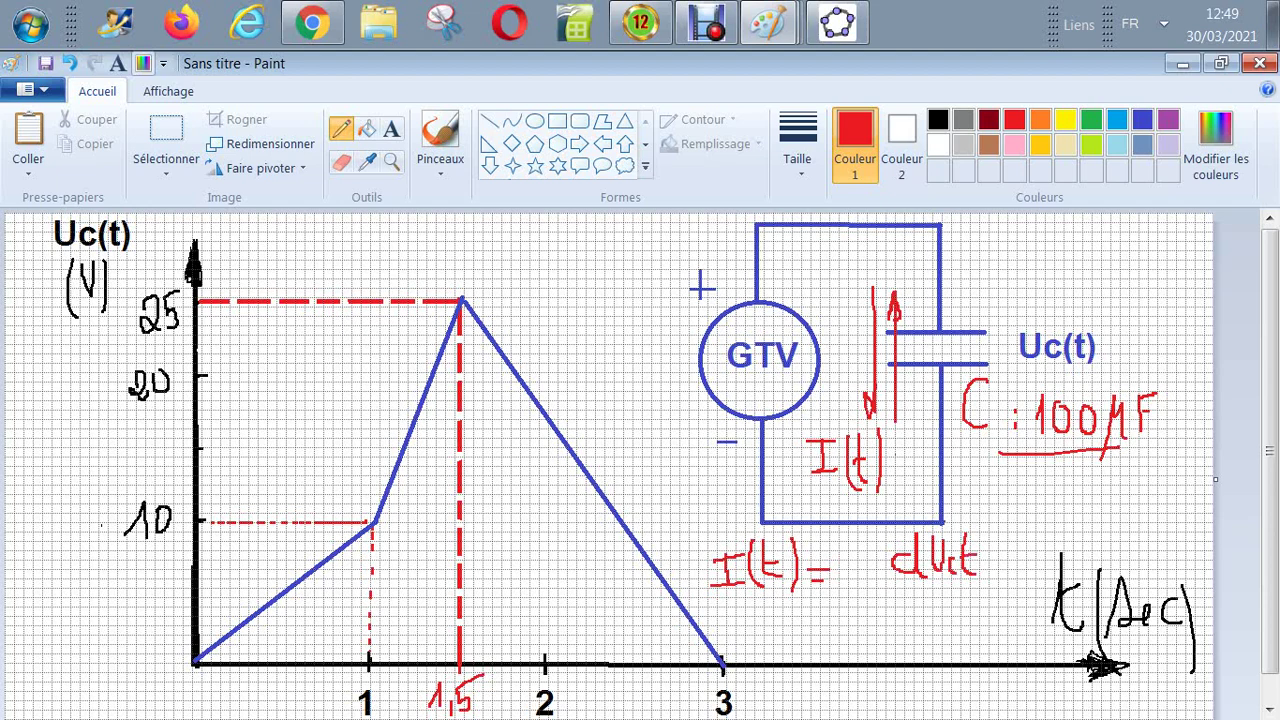
left_click(69, 63)
left_click(69, 63)
left_click_drag(977, 532, 973, 578)
mouse_move(996, 532)
left_mouse_down()
mouse_move(995, 567)
mouse_move(1008, 572)
mouse_move(1004, 552)
mouse_move(1014, 576)
left_mouse_up()
left_click_drag(894, 580, 1002, 579)
mouse_move(918, 604)
left_mouse_down()
mouse_move(908, 609)
mouse_move(942, 622)
mouse_move(964, 620)
mouse_move(968, 604)
left_mouse_up()
mouse_move(862, 546)
left_mouse_down()
mouse_move(838, 582)
mouse_move(856, 588)
left_mouse_up()
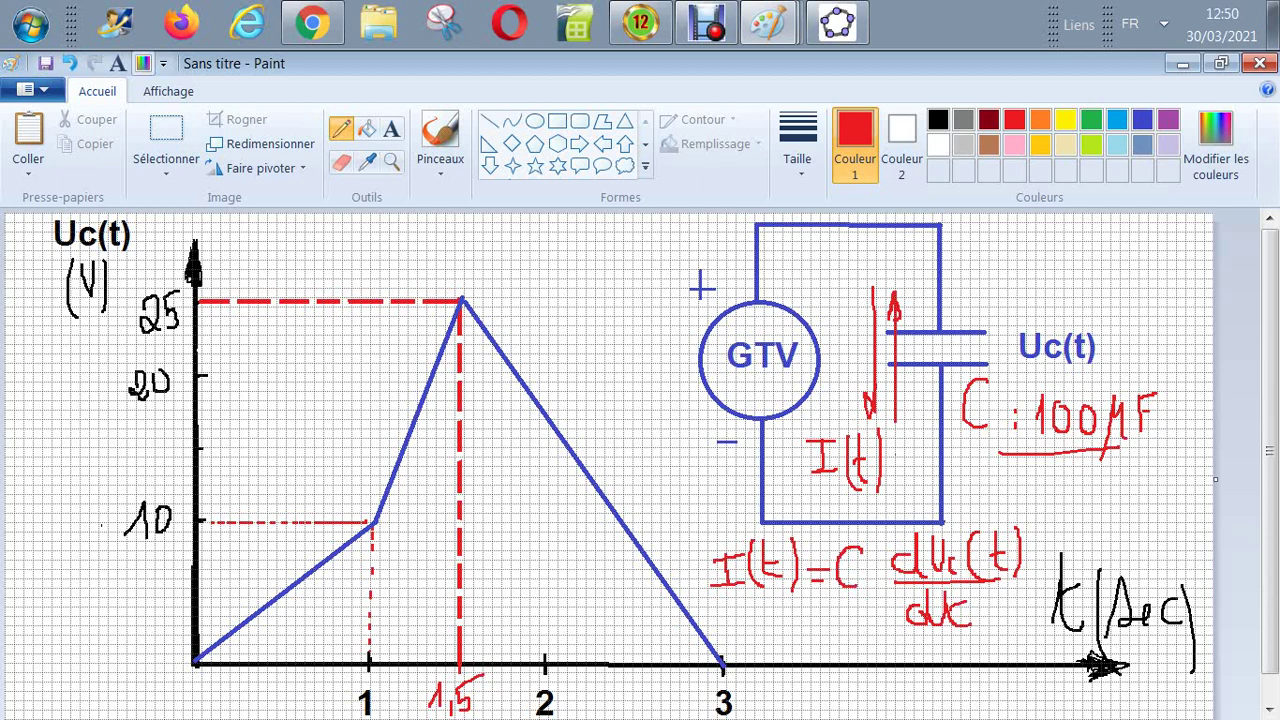
Draw a red downward arrow pointing at each of the three segments of the Uc(t) curve
left_click_drag(262, 494, 267, 578)
mouse_move(260, 562)
left_mouse_down()
mouse_move(267, 580)
mouse_move(274, 564)
left_mouse_up()
left_click_drag(396, 346, 394, 406)
mouse_move(386, 386)
left_mouse_down()
mouse_move(390, 398)
mouse_move(401, 383)
left_mouse_up()
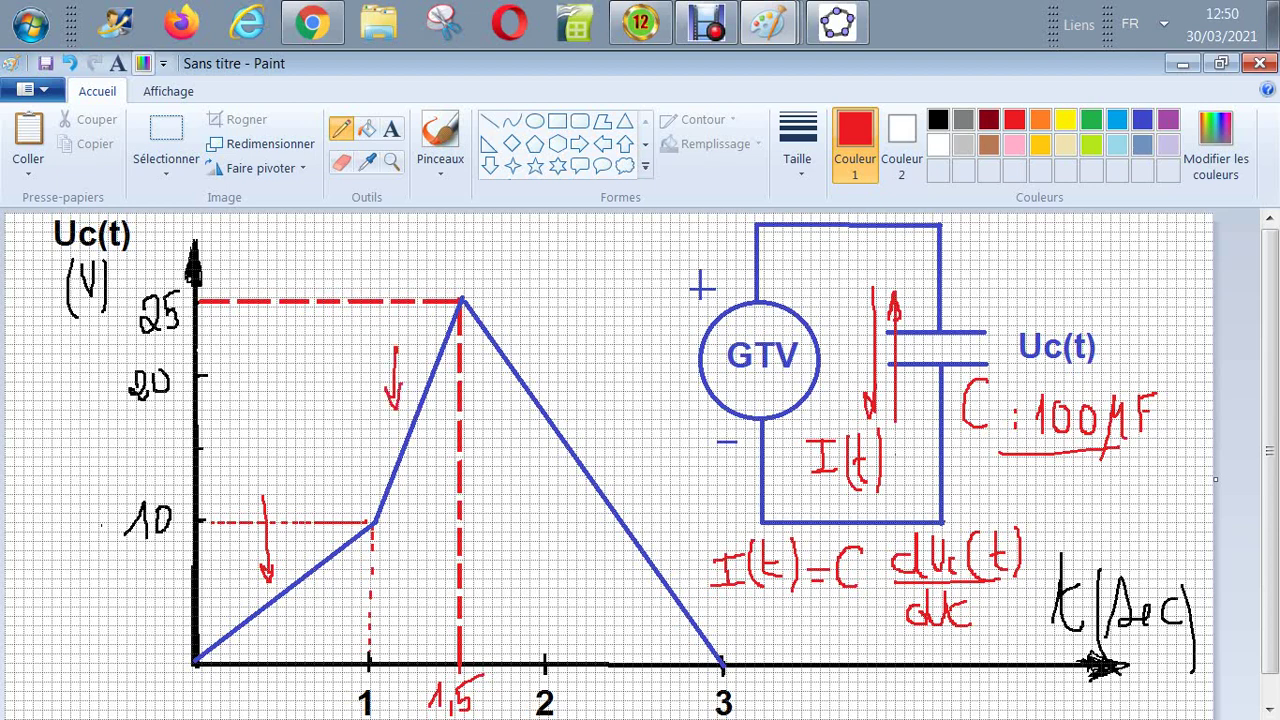
left_click_drag(634, 322, 624, 420)
left_click_drag(612, 398, 629, 418)
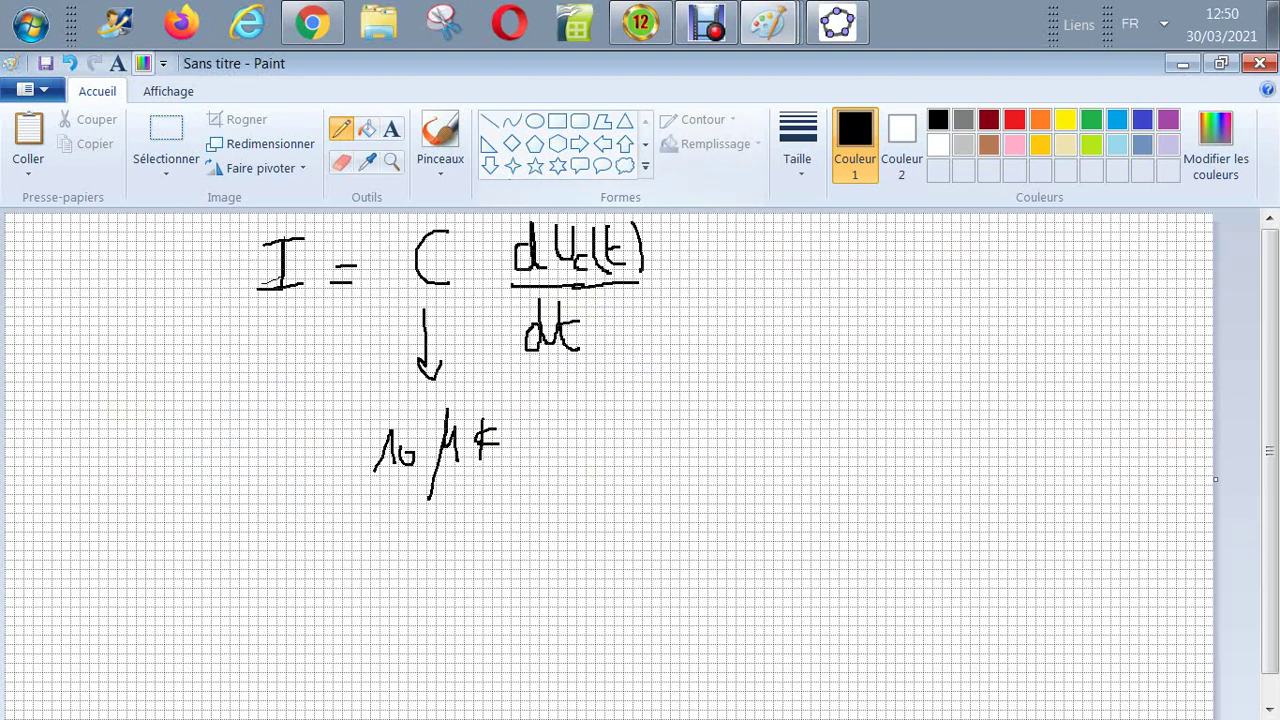
Erase the handwritten 10 before µF and add the bold black Arial 22 text "100" below the current formula
left_click(341, 161)
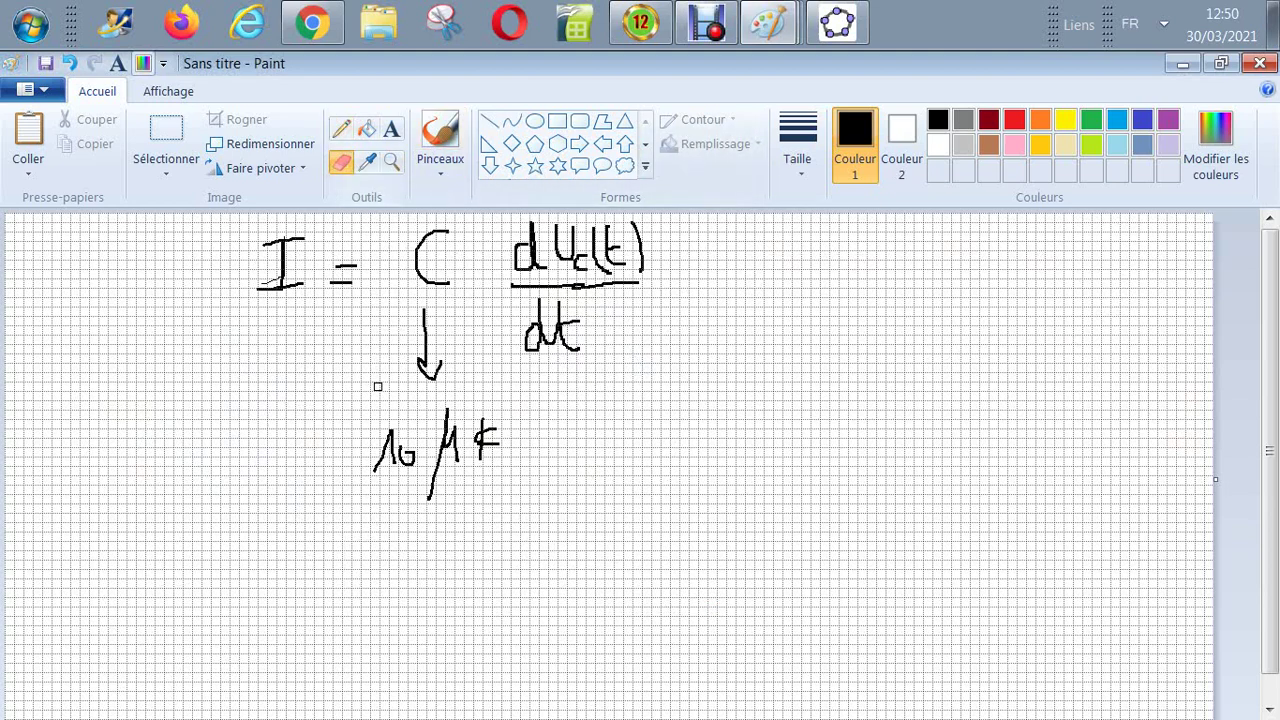
mouse_move(386, 476)
left_mouse_down()
mouse_move(394, 452)
mouse_move(384, 462)
mouse_move(412, 458)
mouse_move(386, 463)
mouse_move(403, 446)
left_mouse_up()
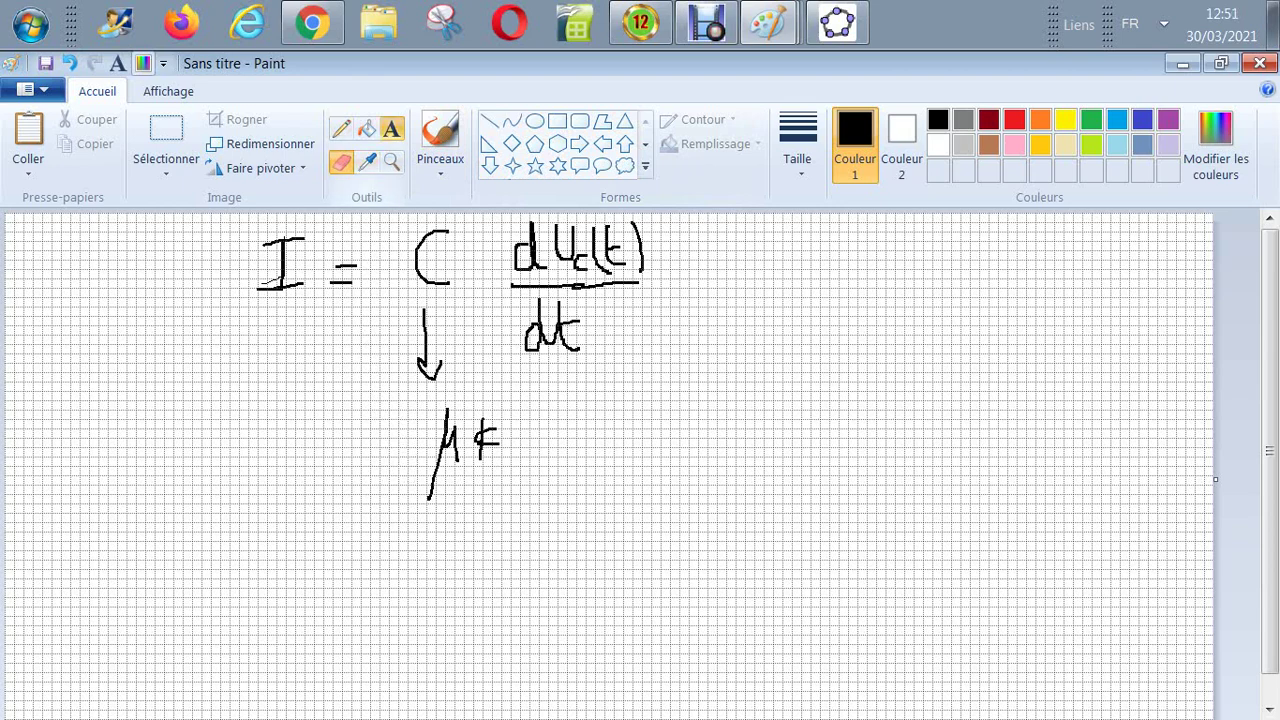
left_click(391, 129)
left_click_drag(299, 417, 602, 441)
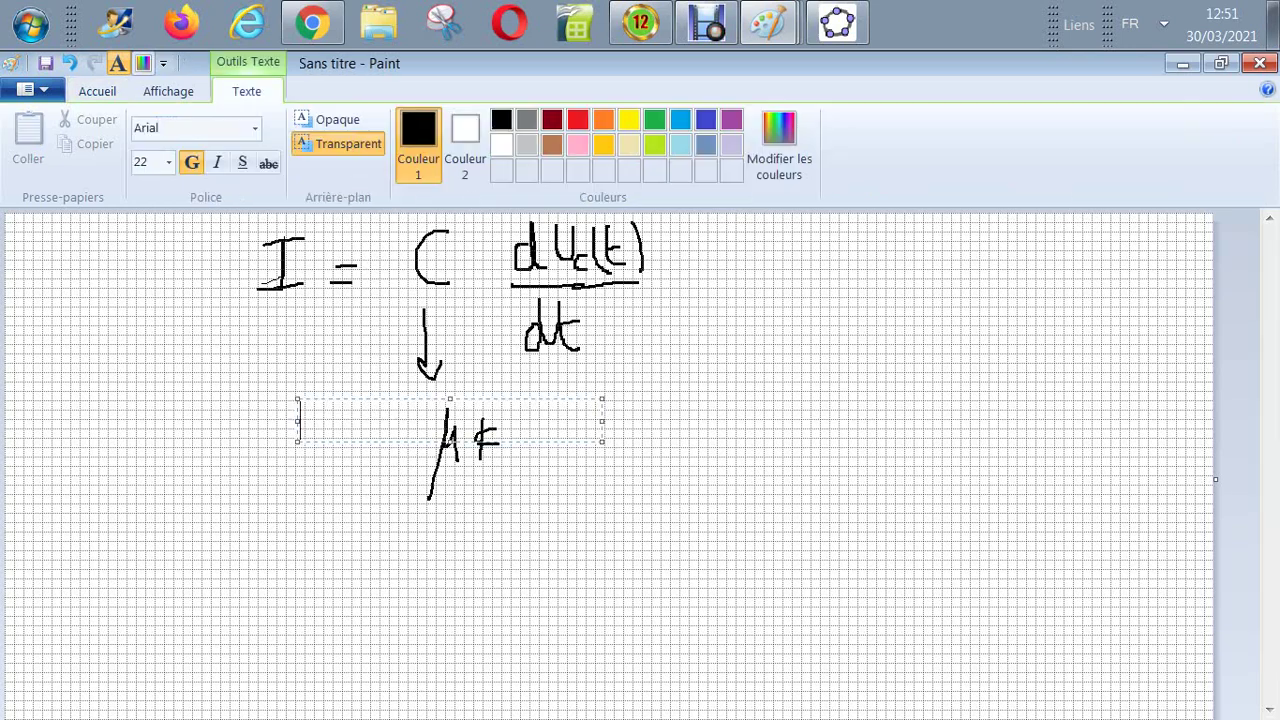
type("100")
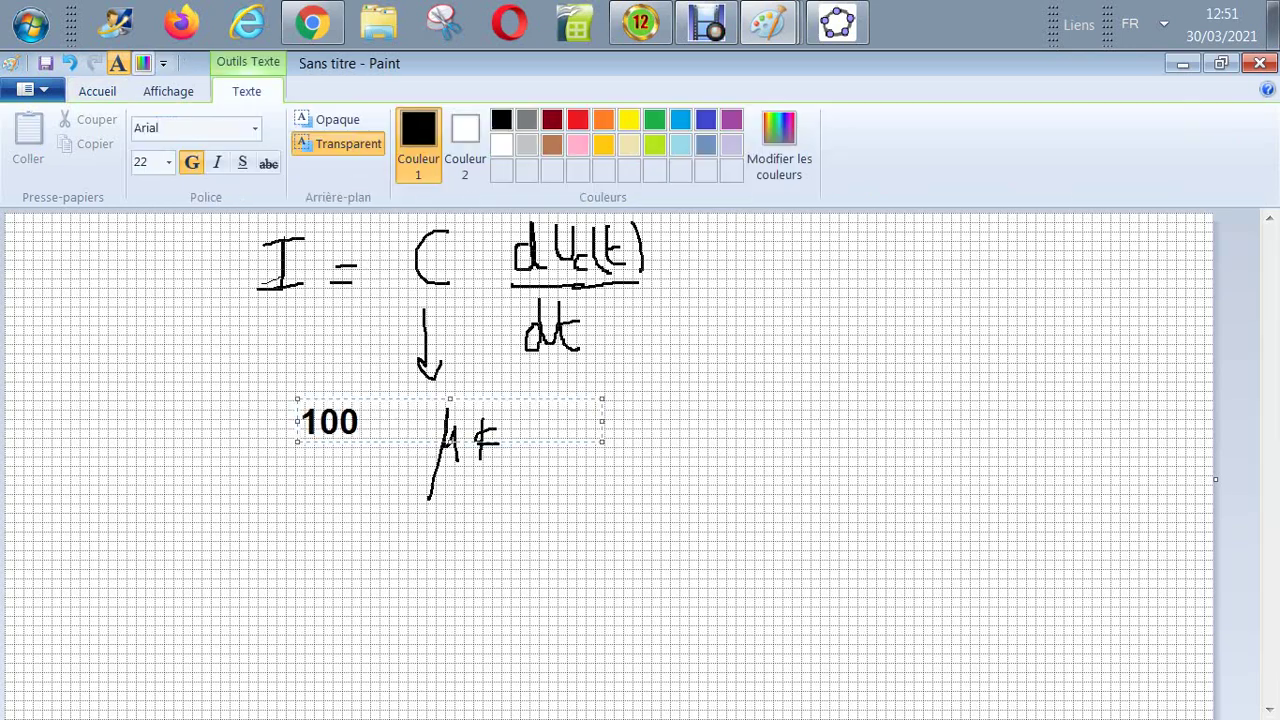
key("Escape")
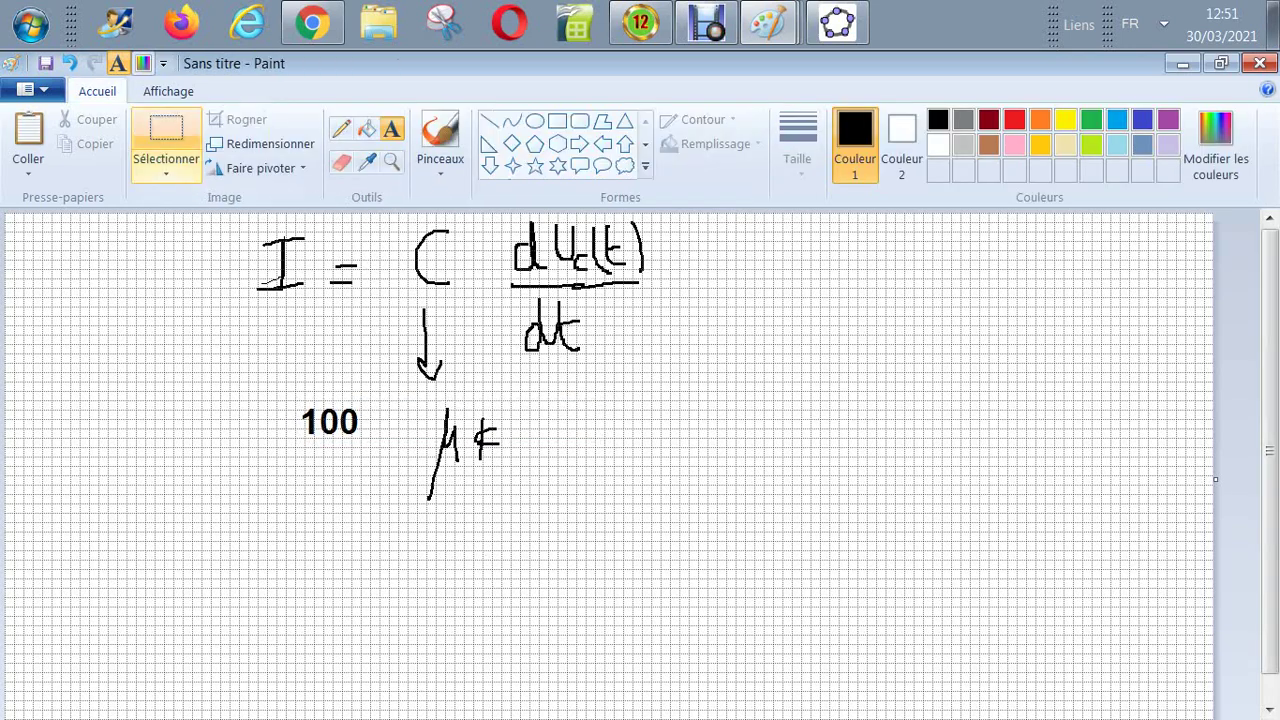
Move the text 100 so it sits directly before the handwritten µF
left_click(166, 130)
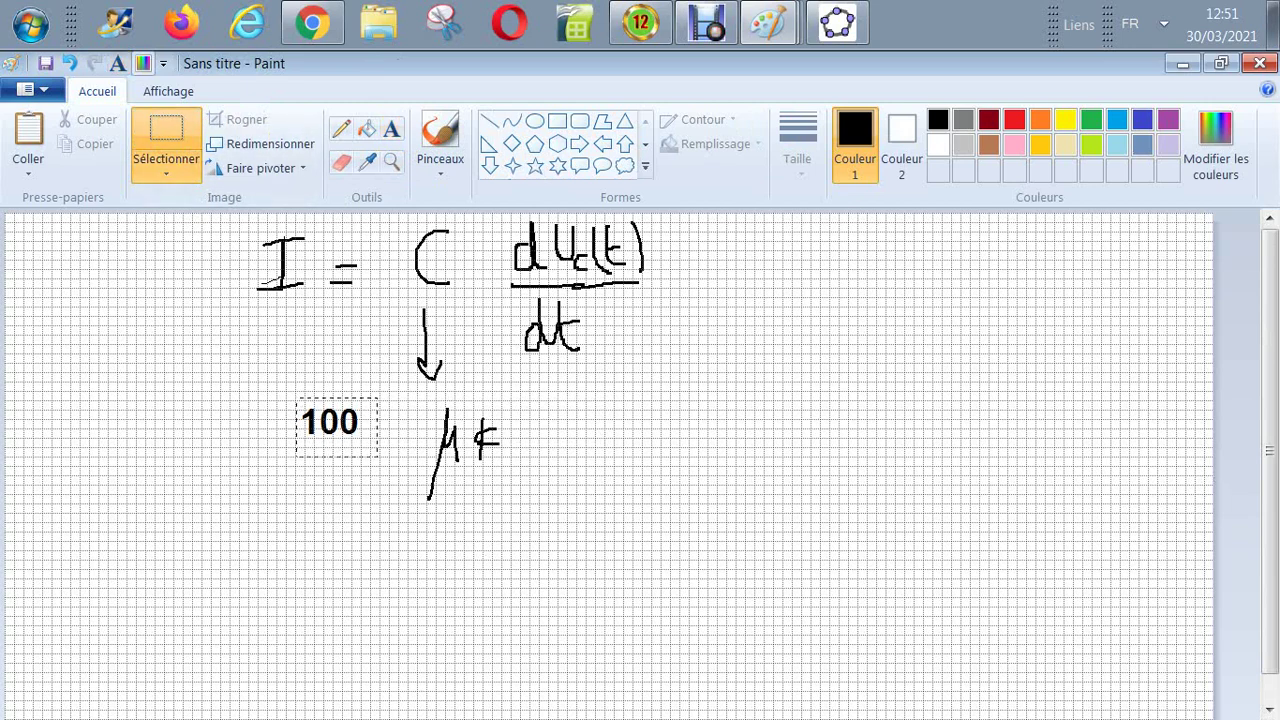
left_click_drag(330, 422, 374, 448)
key("Escape")
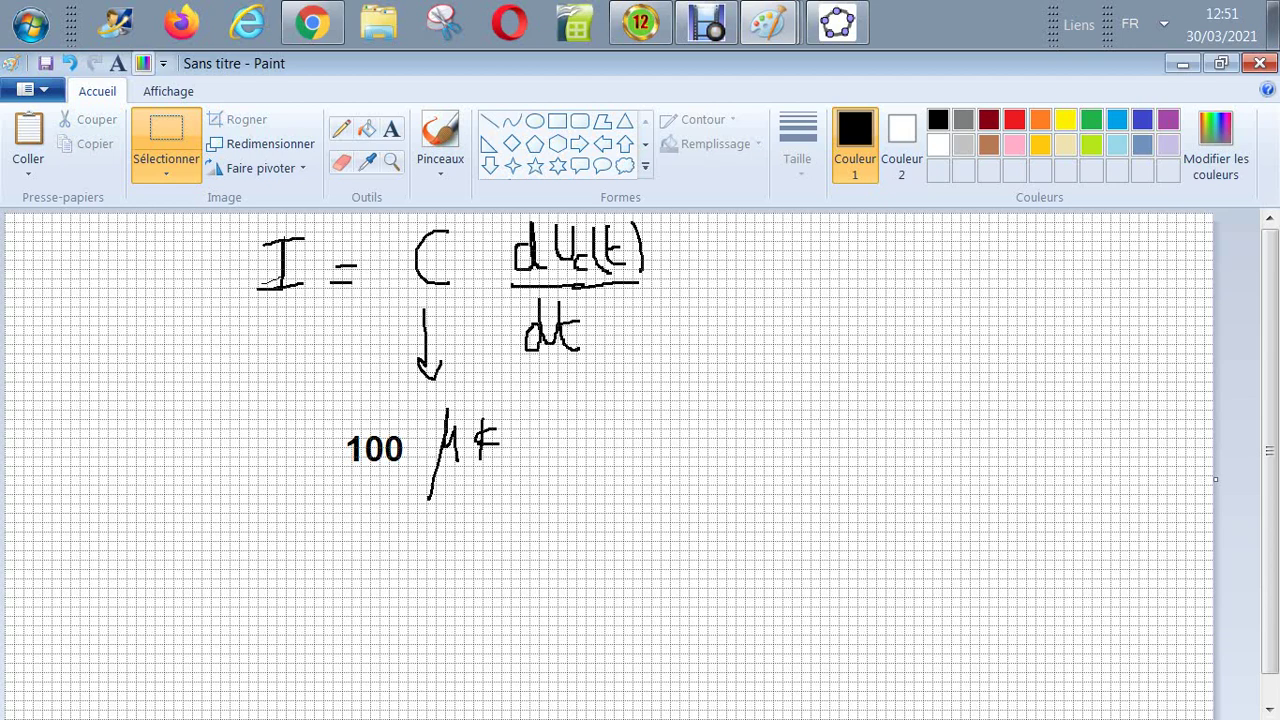
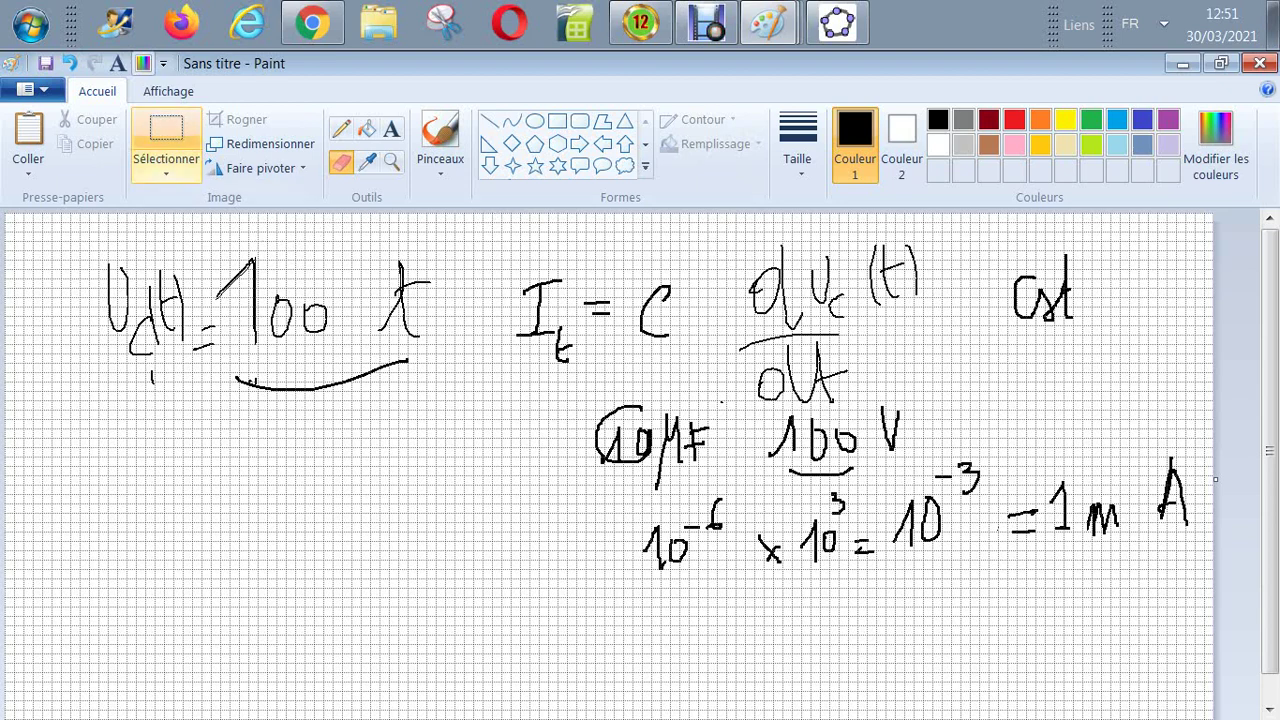
Delete the handwritten 10 µF, 100 V and 1 mA calculation beneath the I = C dUc(t)/dt formula
left_click(166, 130)
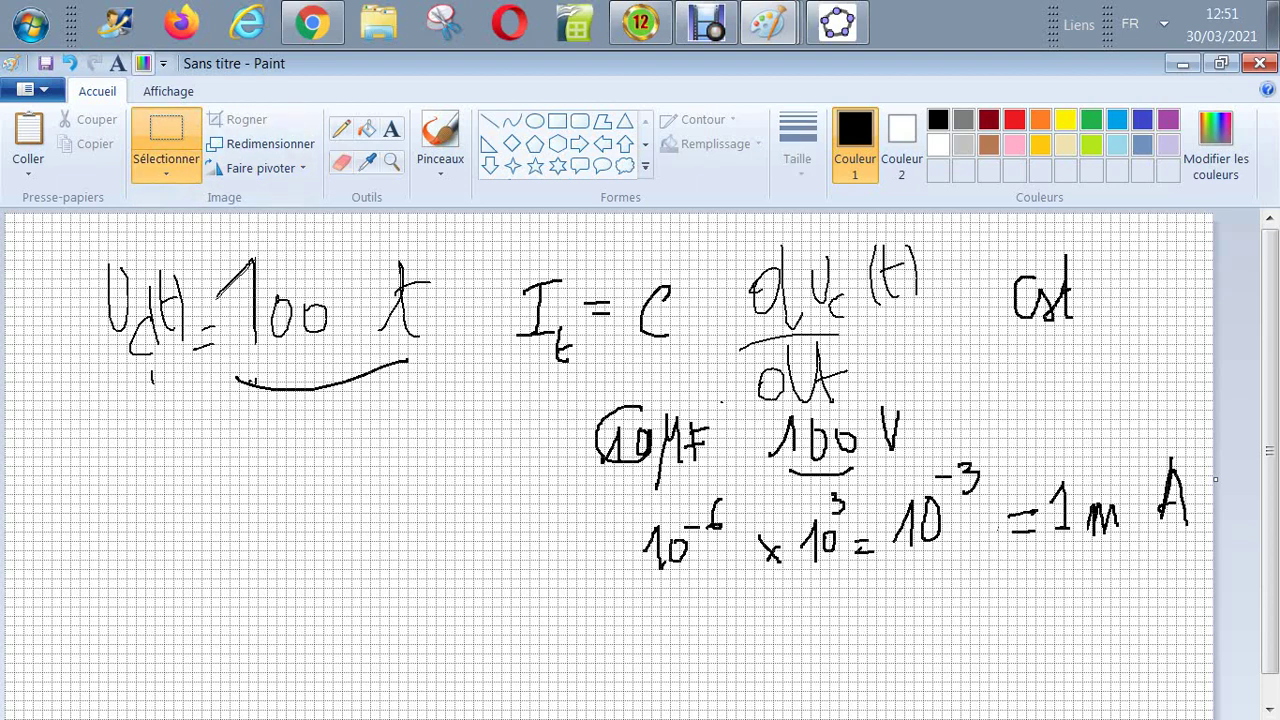
left_click_drag(642, 460, 889, 496)
left_click_drag(592, 386, 1205, 610)
key("Delete")
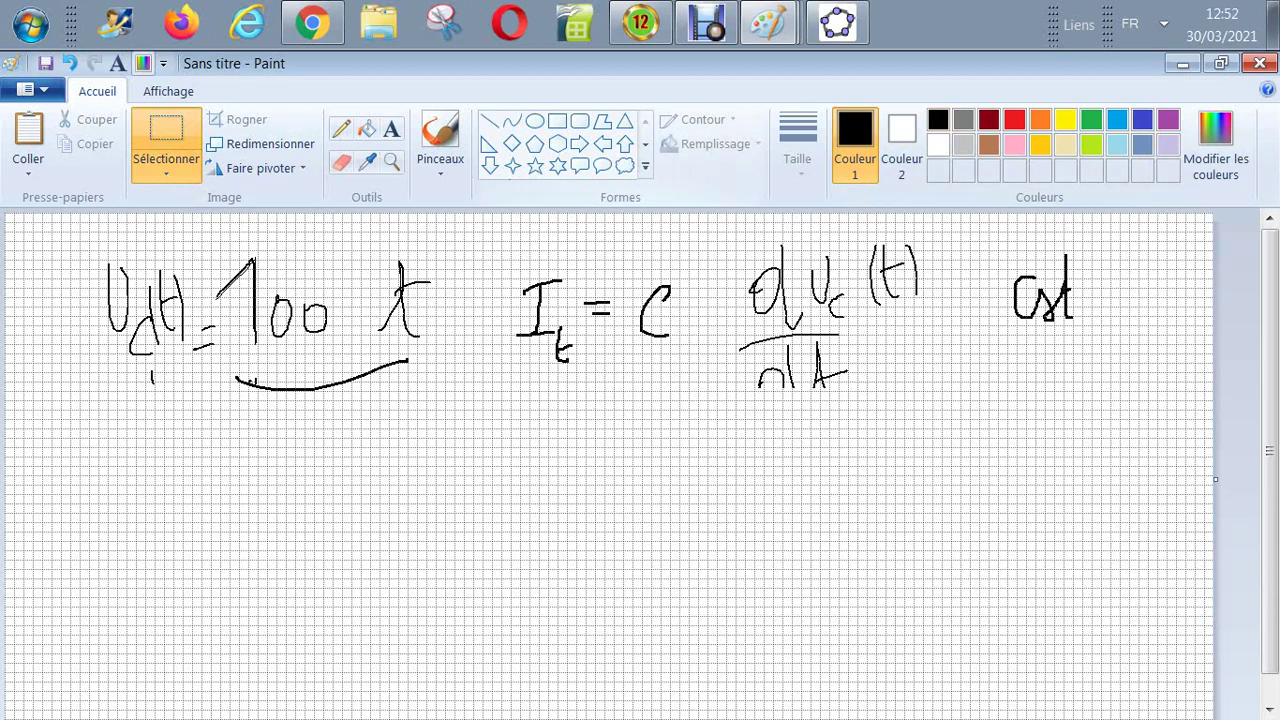
Delete the handwritten Uc(t) = 100 t equation and the Cst note on either side of the current formula
left_click_drag(80, 239, 397, 446)
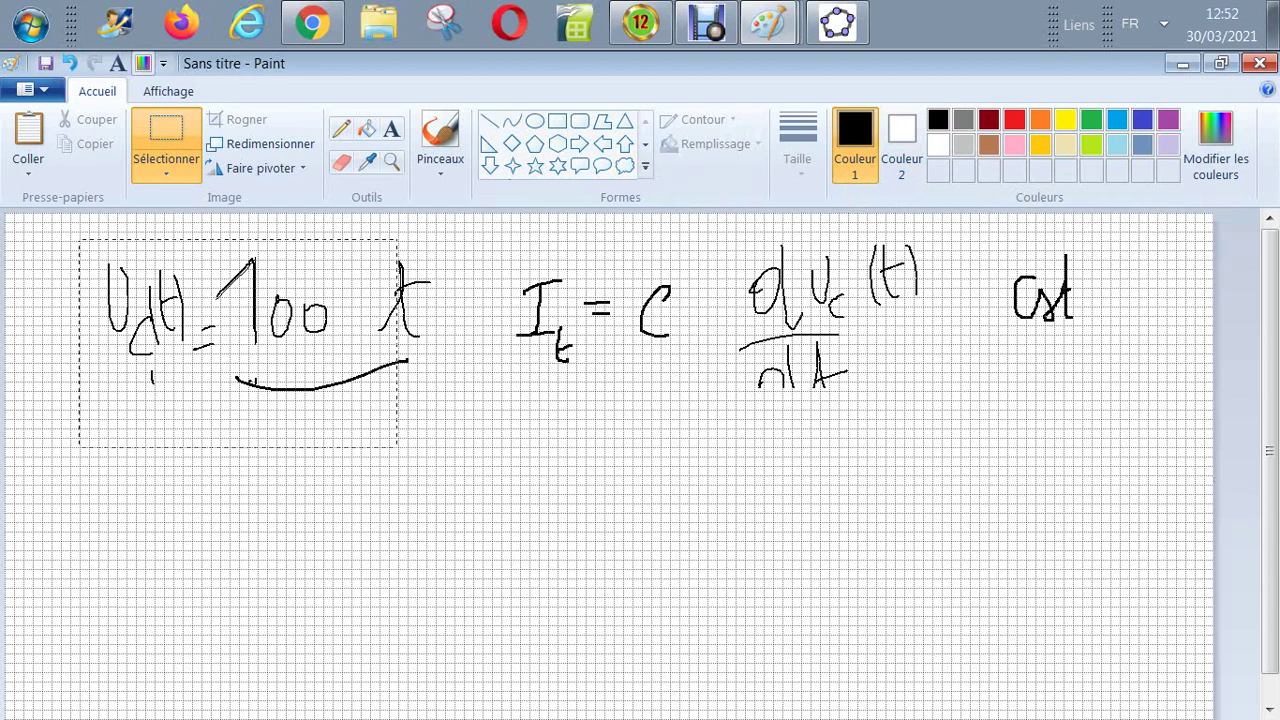
key("Delete")
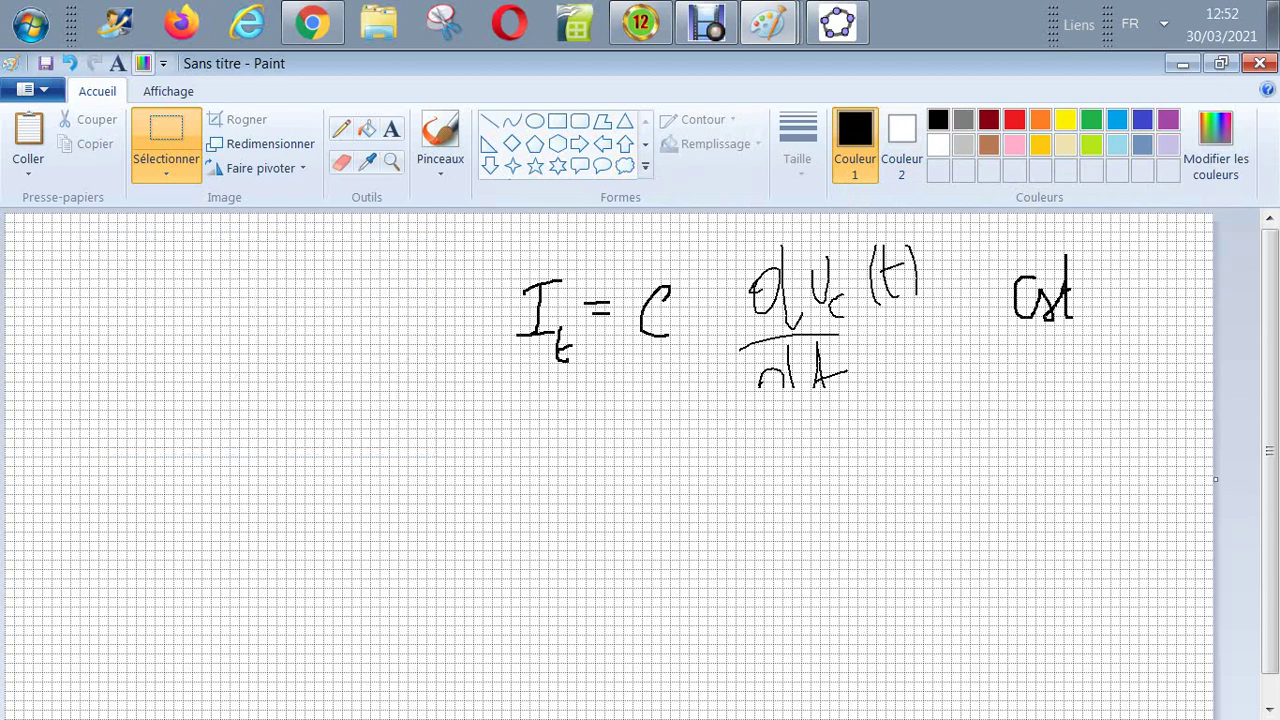
left_click_drag(963, 223, 1079, 358)
key("Delete")
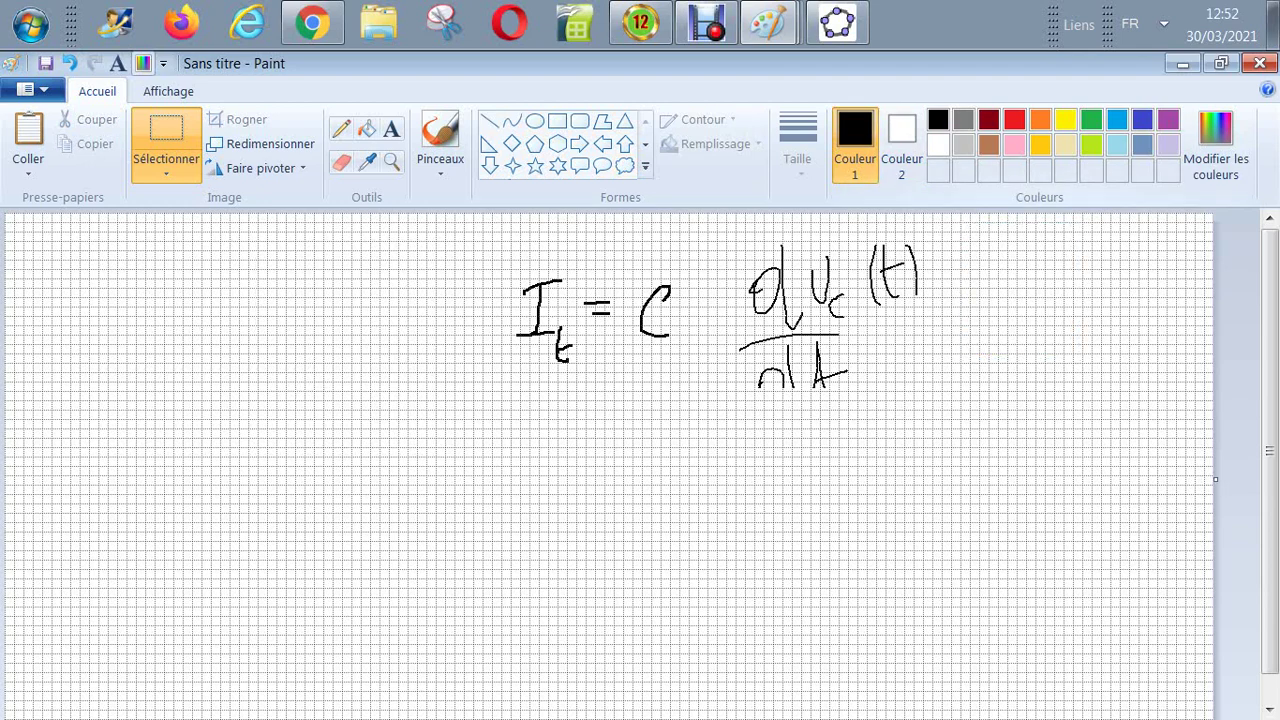
Redraw the cut-off dt in the formula's denominator in black with the pencil
left_click(341, 128)
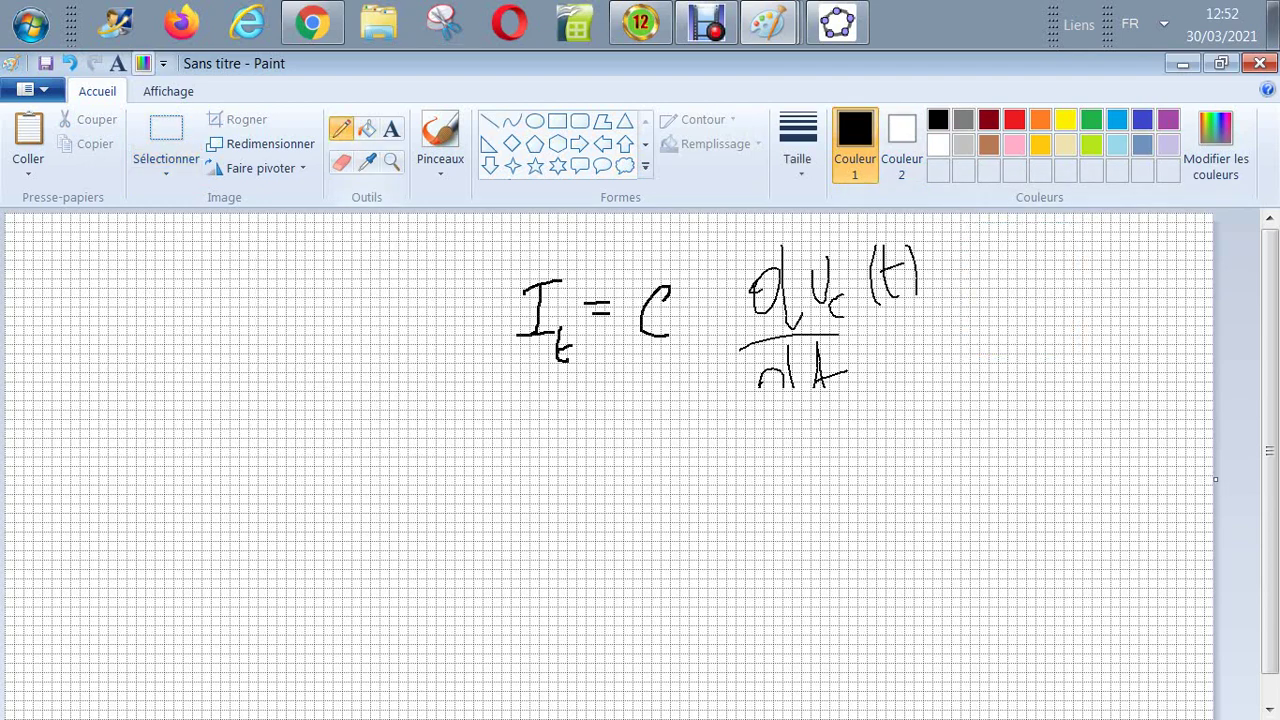
mouse_move(780, 368)
left_mouse_down()
mouse_move(760, 368)
mouse_move(772, 396)
mouse_move(788, 348)
mouse_move(785, 380)
mouse_move(810, 388)
mouse_move(814, 342)
mouse_move(820, 390)
mouse_move(834, 396)
left_mouse_up()
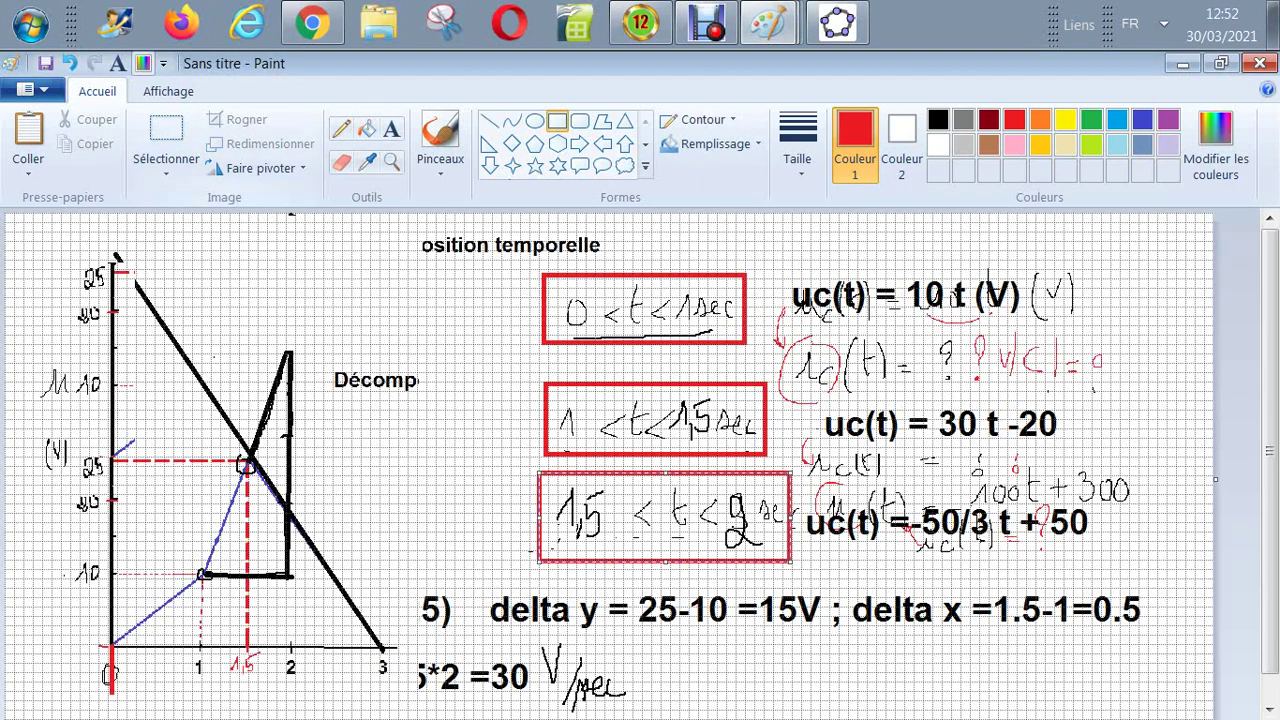
Copy the label uc(t) = 10 t (V) from the time-segment drawing and paste it beside the handwritten formula I = C dUc(t)/dt
left_click(166, 135)
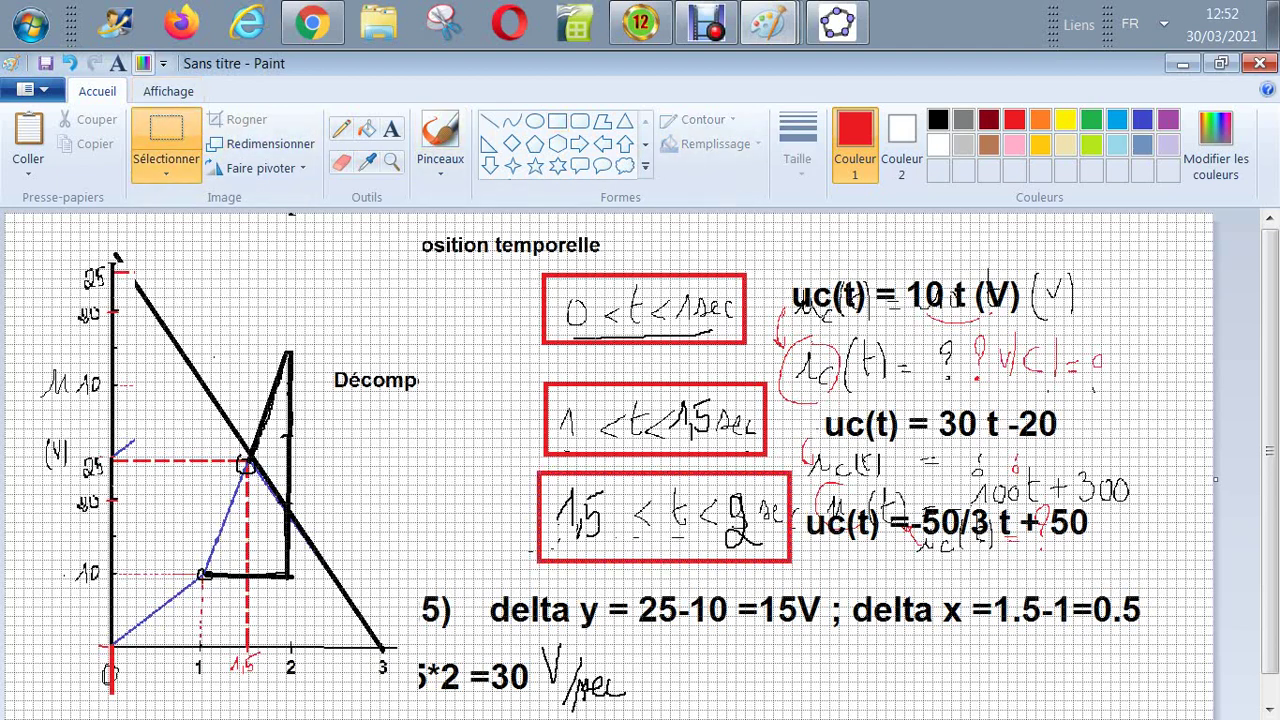
left_click_drag(995, 327, 1020, 338)
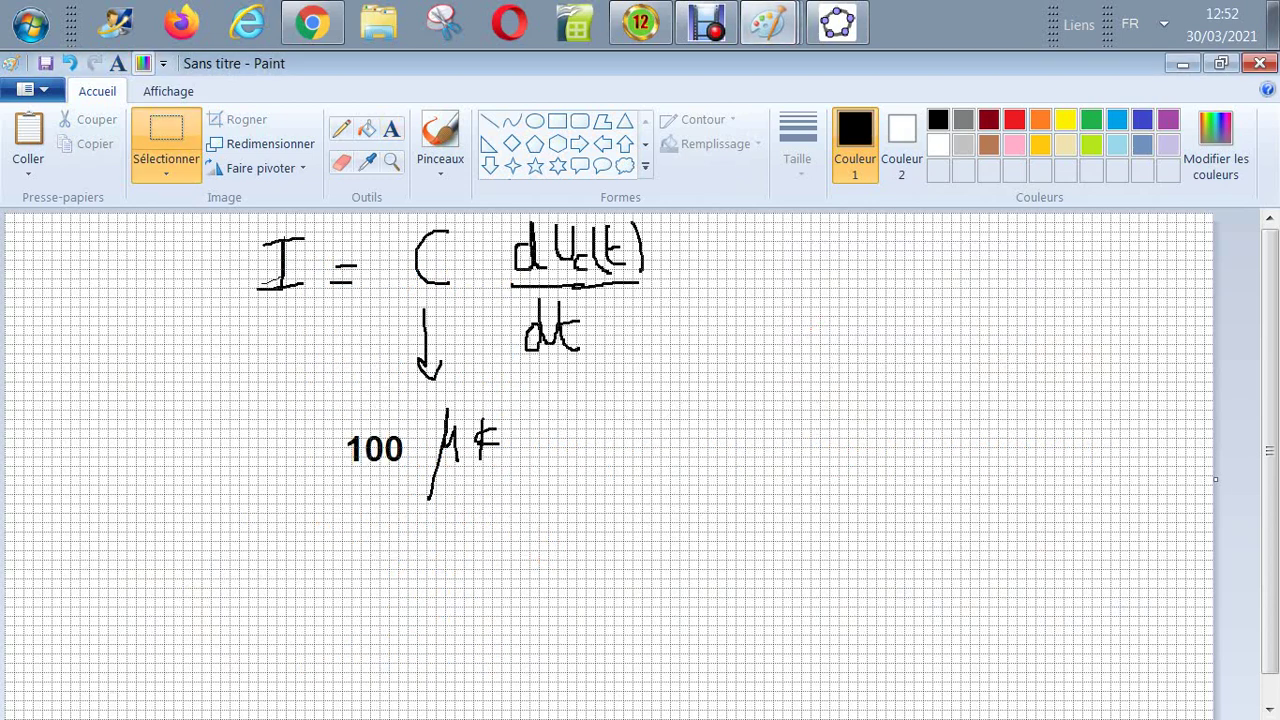
left_click_drag(699, 262, 739, 213)
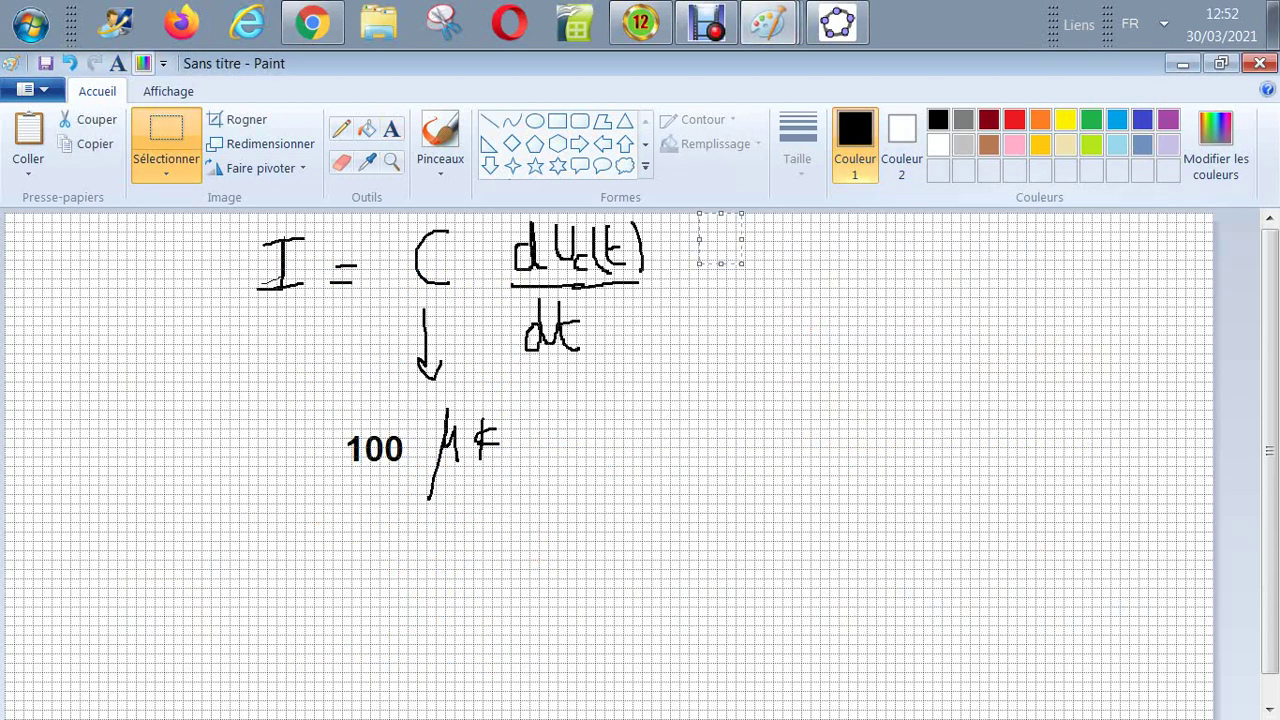
left_click(1190, 240)
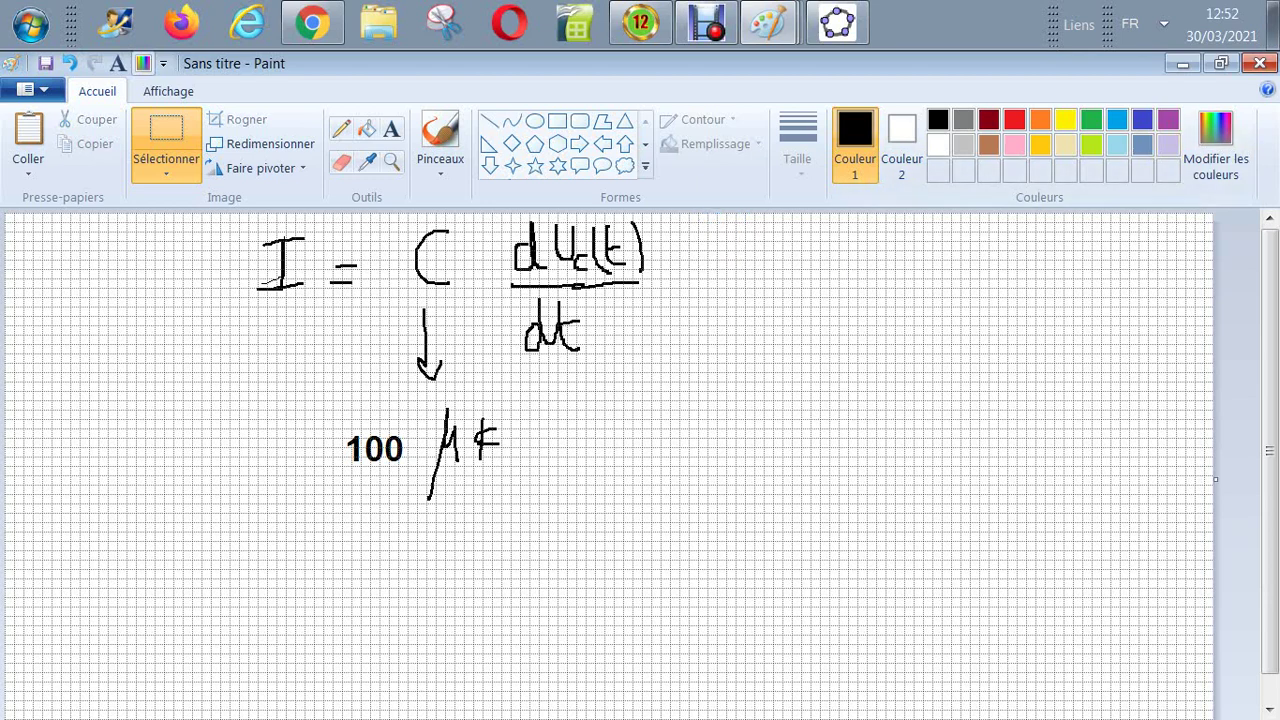
left_click(1259, 63)
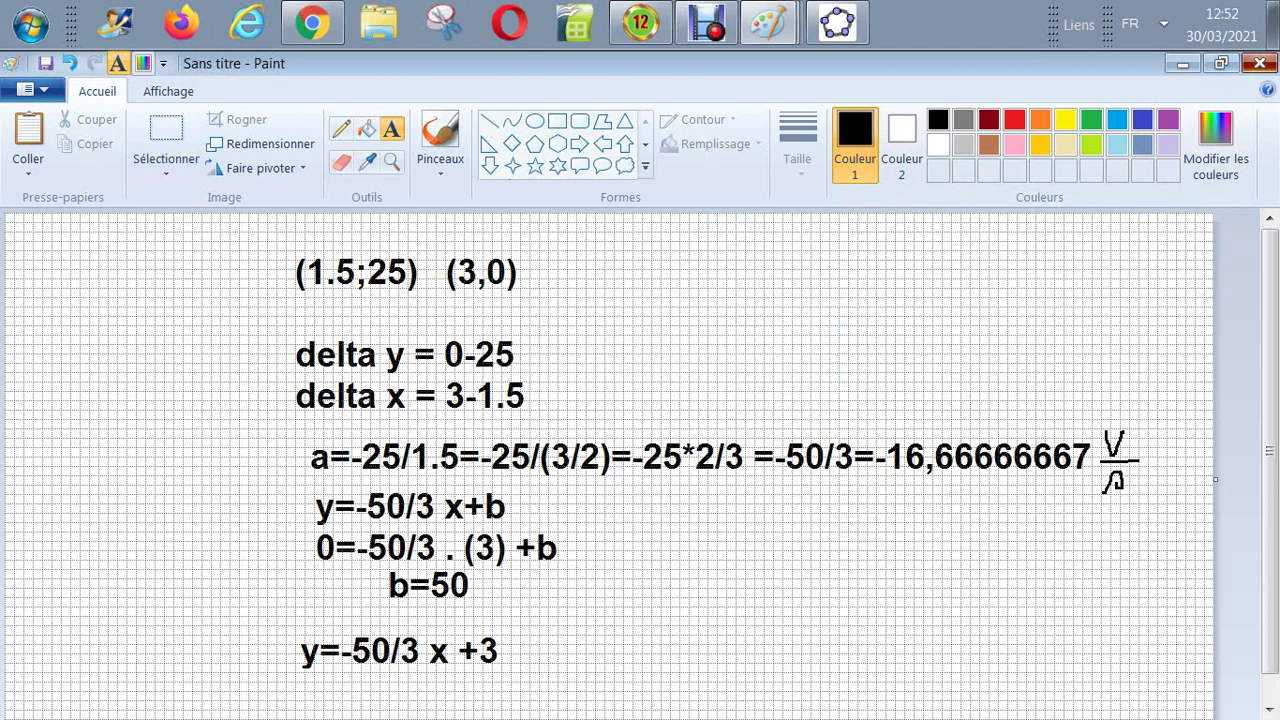
left_click(1259, 63)
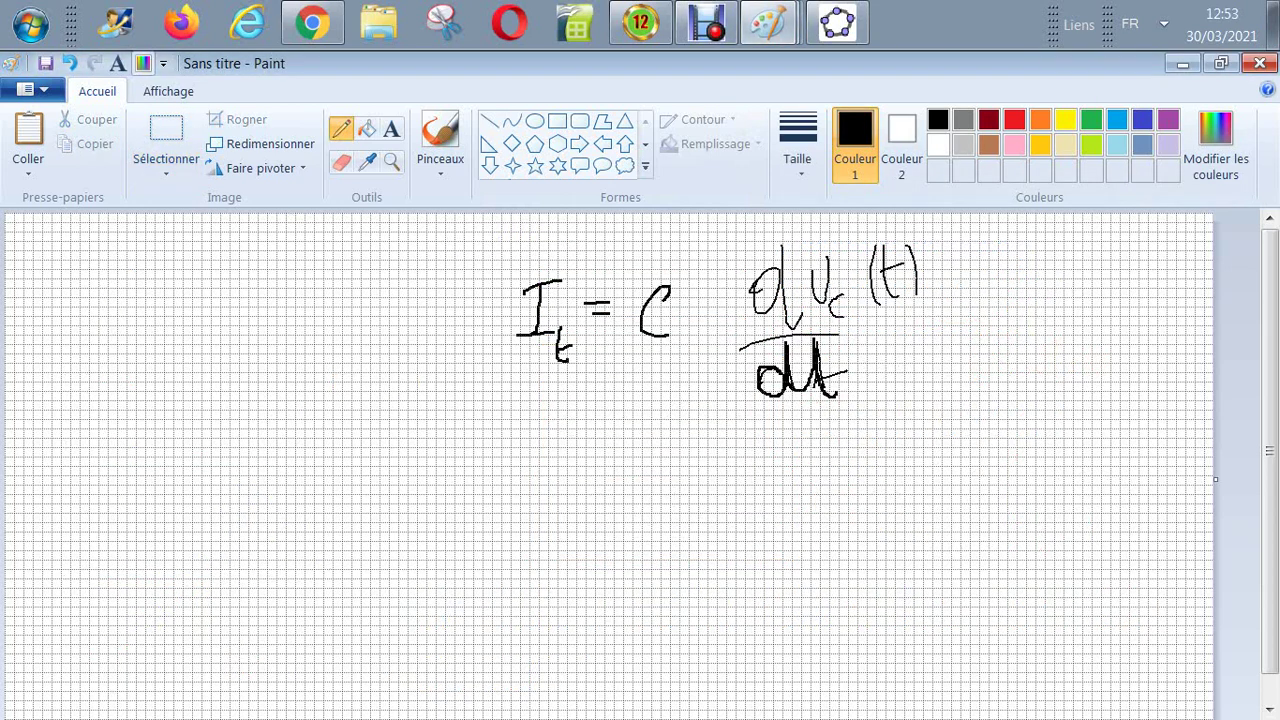
key("ctrl+v")
left_click_drag(125, 262, 265, 304)
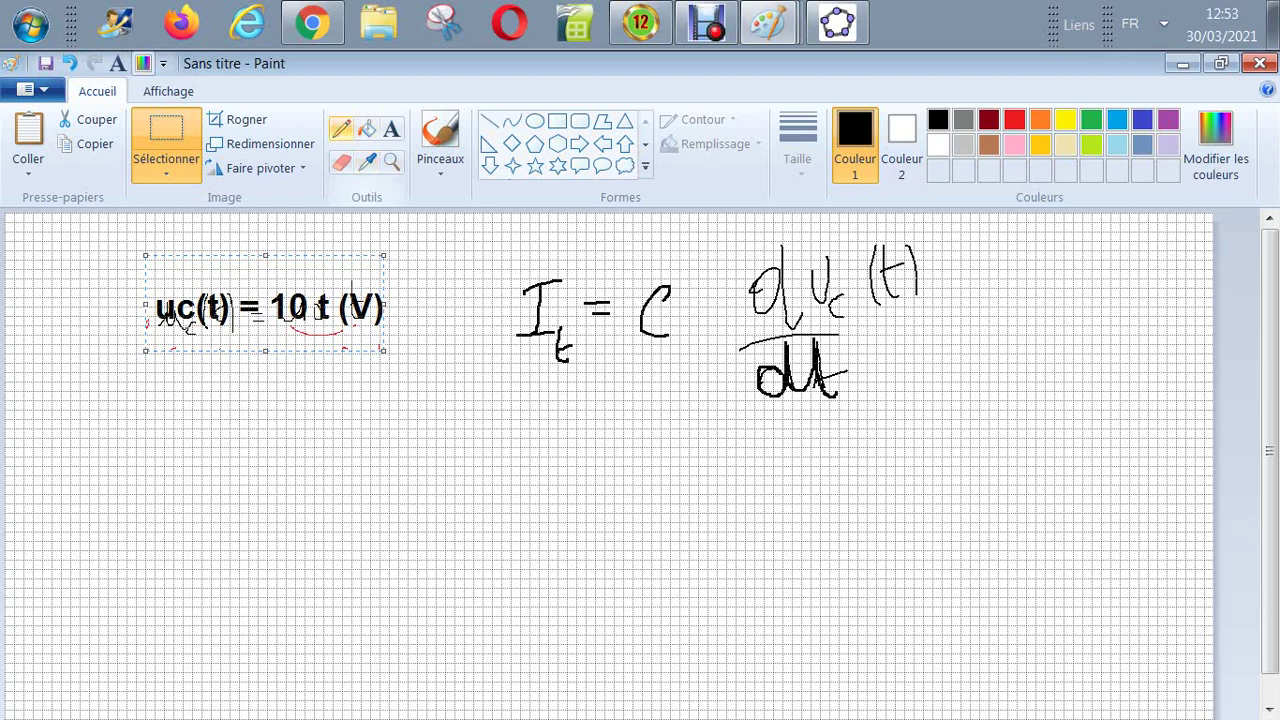
Handwrite 100 µF × 10 = 10³ × 10⁻⁶ = 10⁻³ = 1 mA in black beneath the current formula with the pencil
left_click(340, 128)
left_click_drag(772, 468, 834, 458)
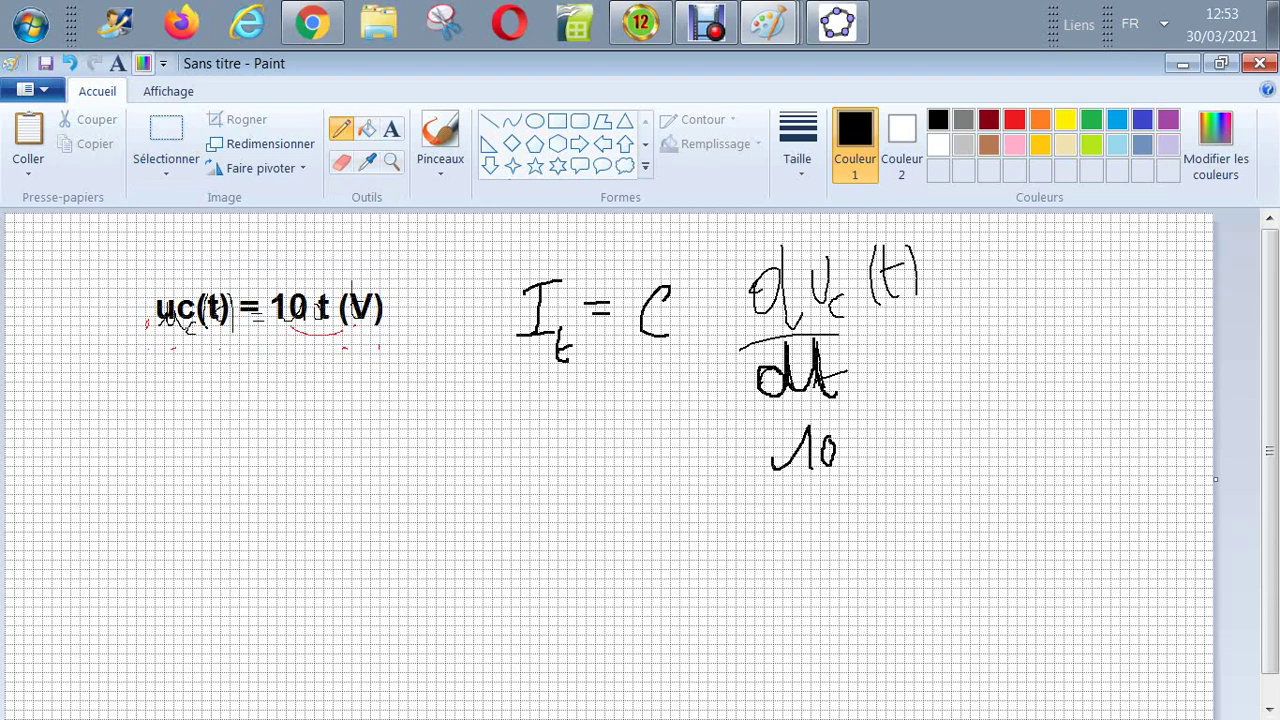
mouse_move(712, 446)
left_mouse_down()
mouse_move(738, 468)
mouse_move(725, 456)
mouse_move(717, 466)
left_mouse_up()
mouse_move(568, 490)
left_mouse_down()
mouse_move(636, 446)
mouse_move(648, 461)
mouse_move(660, 446)
mouse_move(665, 490)
mouse_move(680, 458)
mouse_move(684, 476)
mouse_move(697, 457)
left_mouse_up()
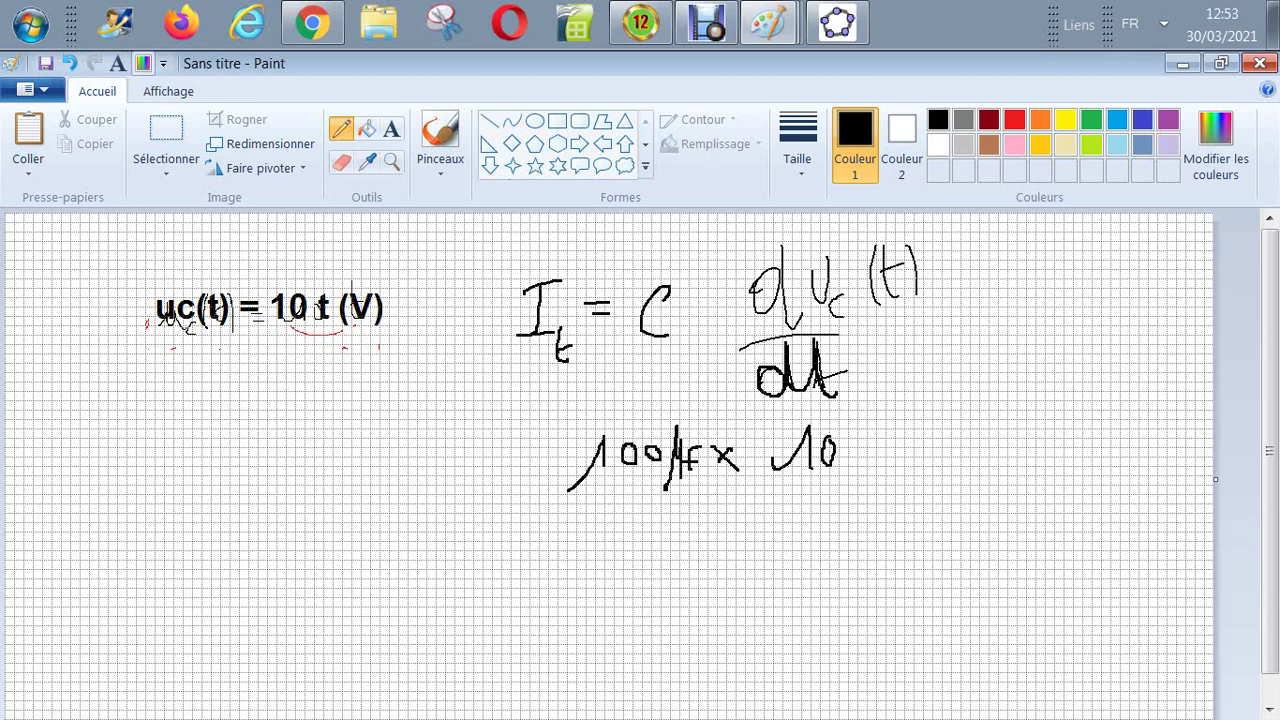
mouse_move(877, 462)
left_mouse_down()
mouse_move(976, 456)
mouse_move(976, 468)
mouse_move(1008, 411)
mouse_move(1050, 462)
mouse_move(1036, 461)
mouse_move(1104, 462)
mouse_move(1127, 458)
mouse_move(1125, 432)
mouse_move(1154, 397)
mouse_move(1162, 421)
left_mouse_up()
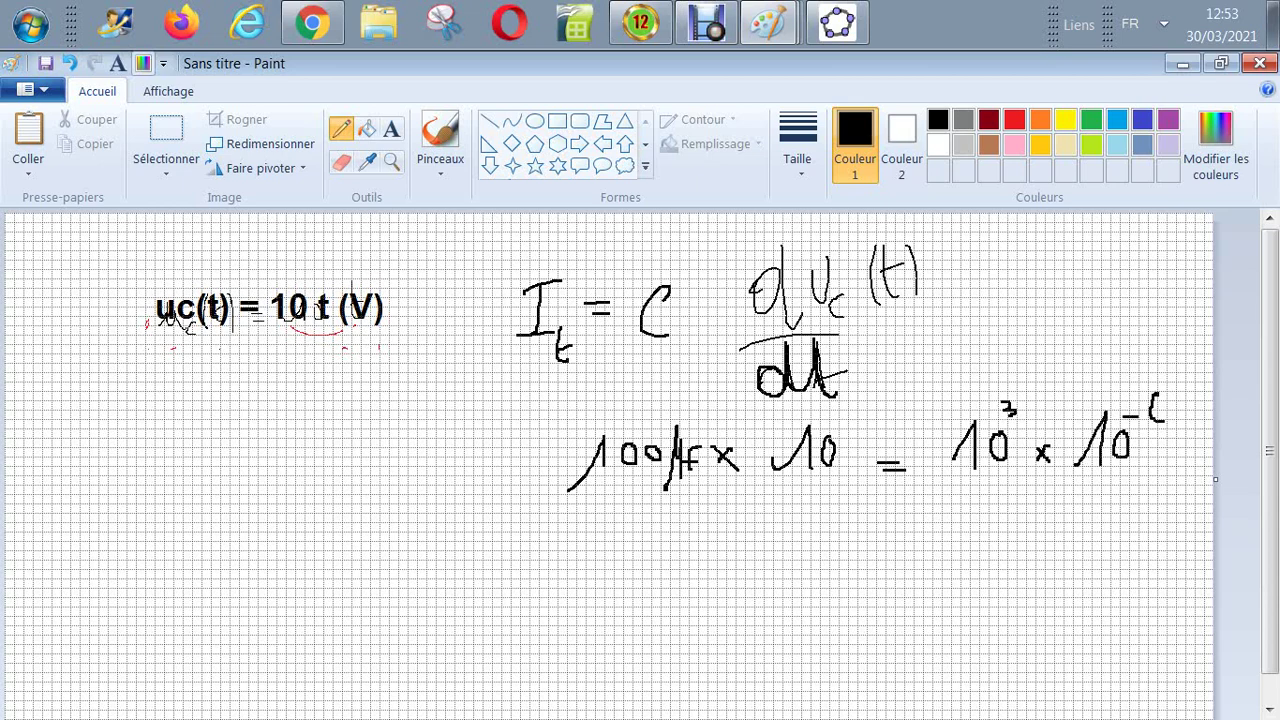
left_click_drag(866, 551, 906, 565)
mouse_move(962, 527)
left_mouse_down()
mouse_move(955, 546)
mouse_move(982, 557)
mouse_move(991, 527)
mouse_move(1024, 503)
mouse_move(1058, 552)
mouse_move(1107, 548)
mouse_move(1121, 517)
mouse_move(1125, 537)
mouse_move(1140, 520)
mouse_move(1147, 541)
mouse_move(1161, 500)
mouse_move(1168, 542)
left_mouse_up()
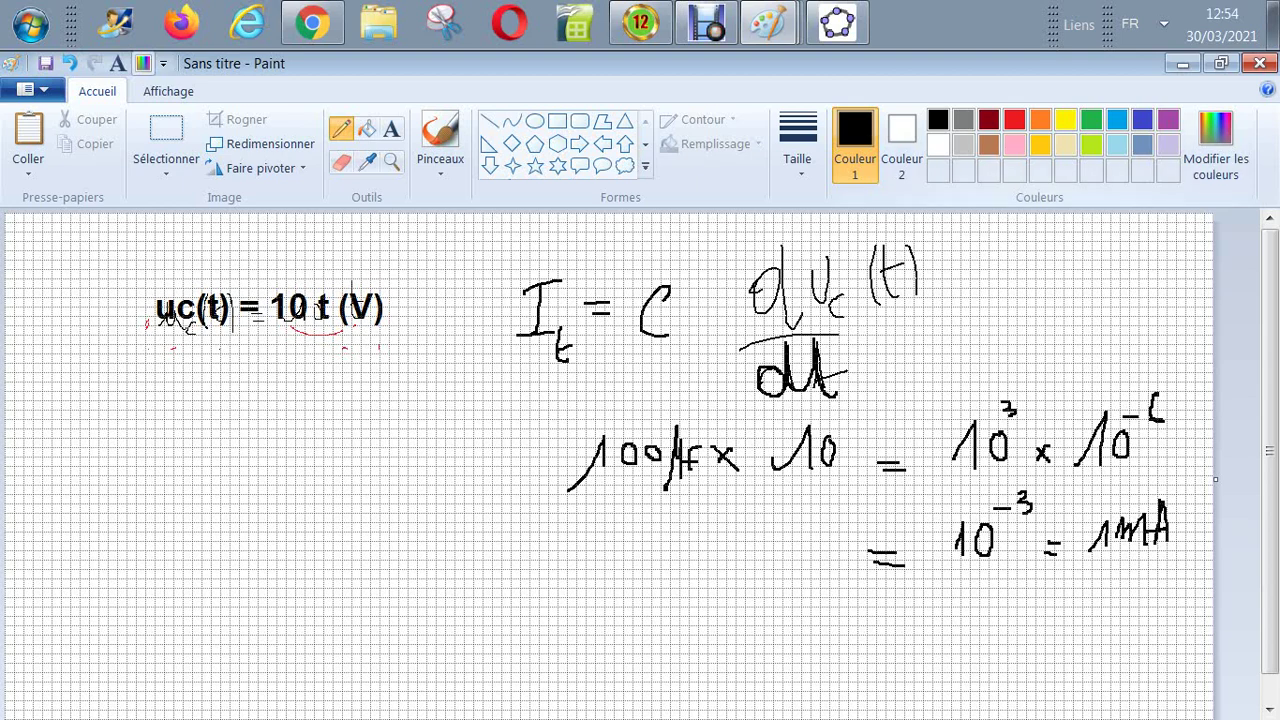
Switch to GeoGebra, show function p(x) and insert the coefficient 1 before x in its Dérivée expression for 0 < x < 1
key("alt+Tab")
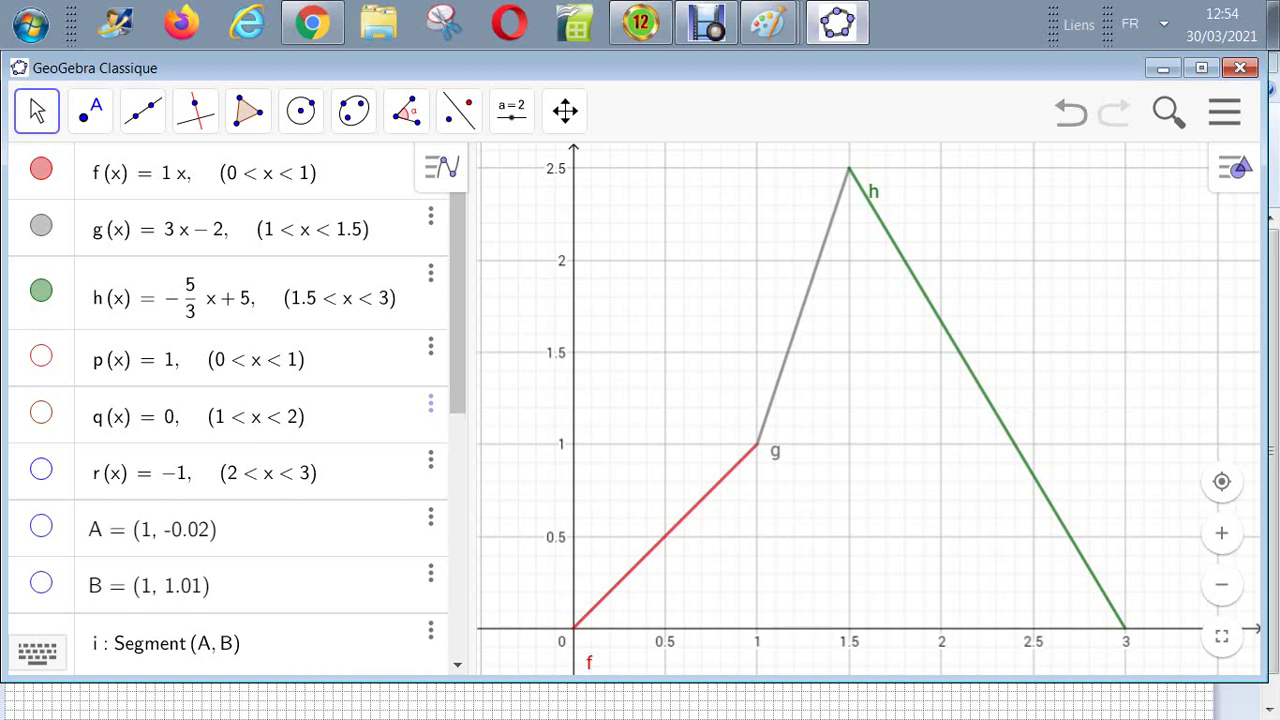
left_click(41, 356)
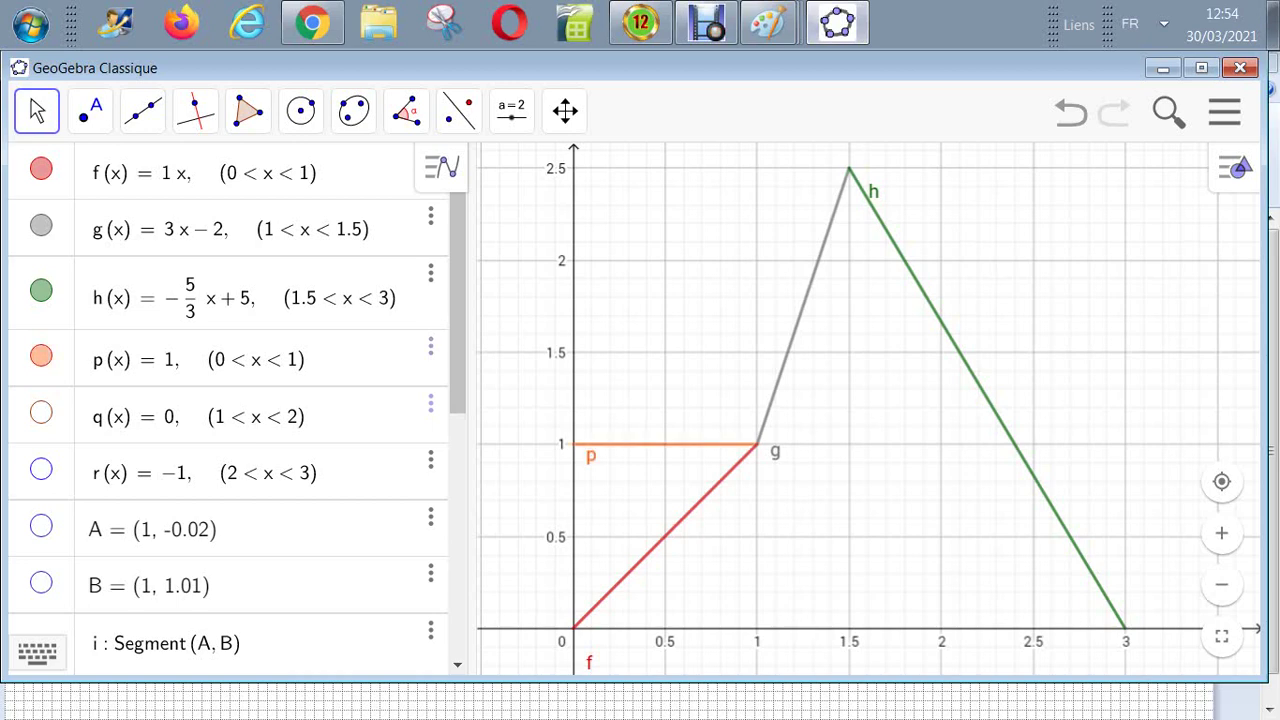
left_click(431, 346)
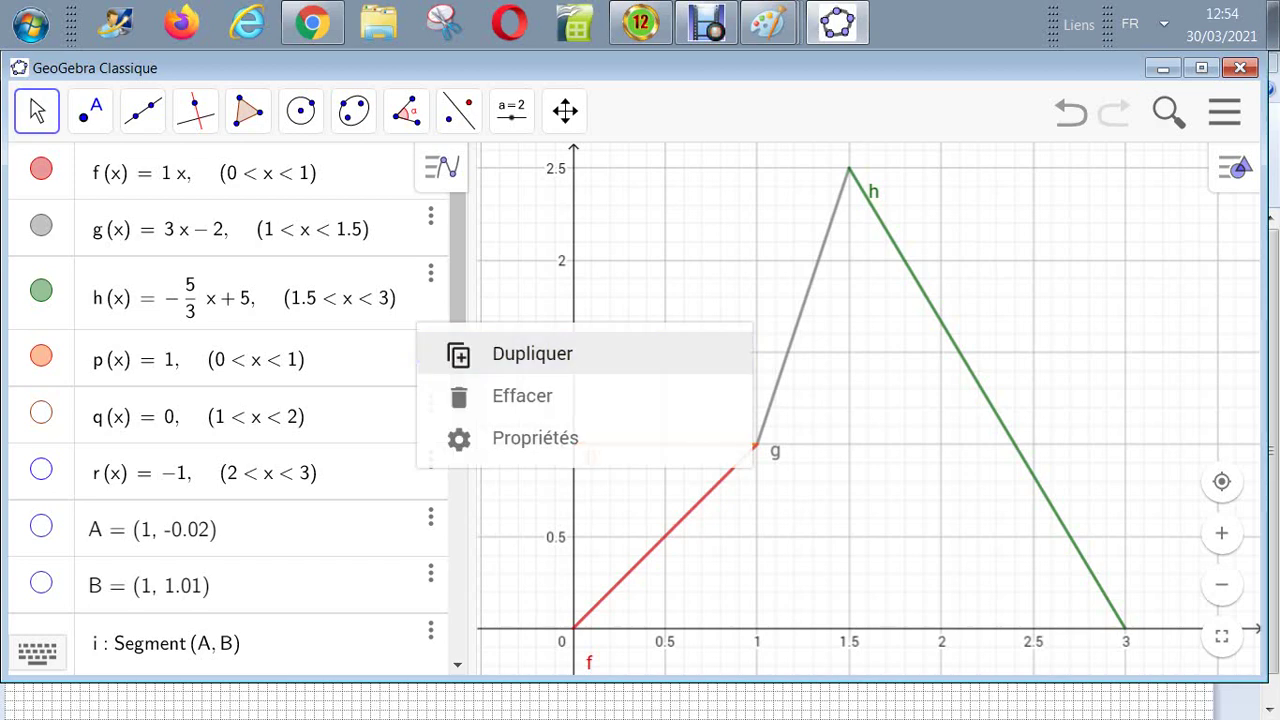
left_click(305, 360)
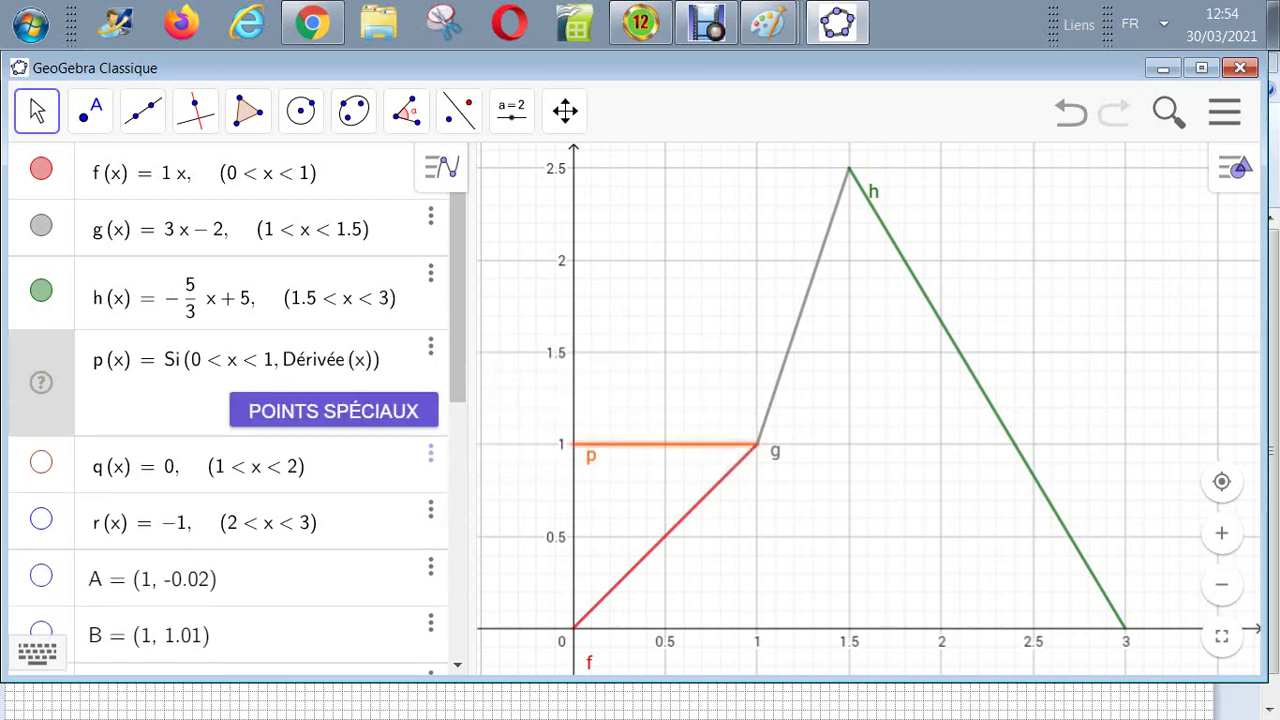
left_click(355, 360)
type("1")
key("Return")
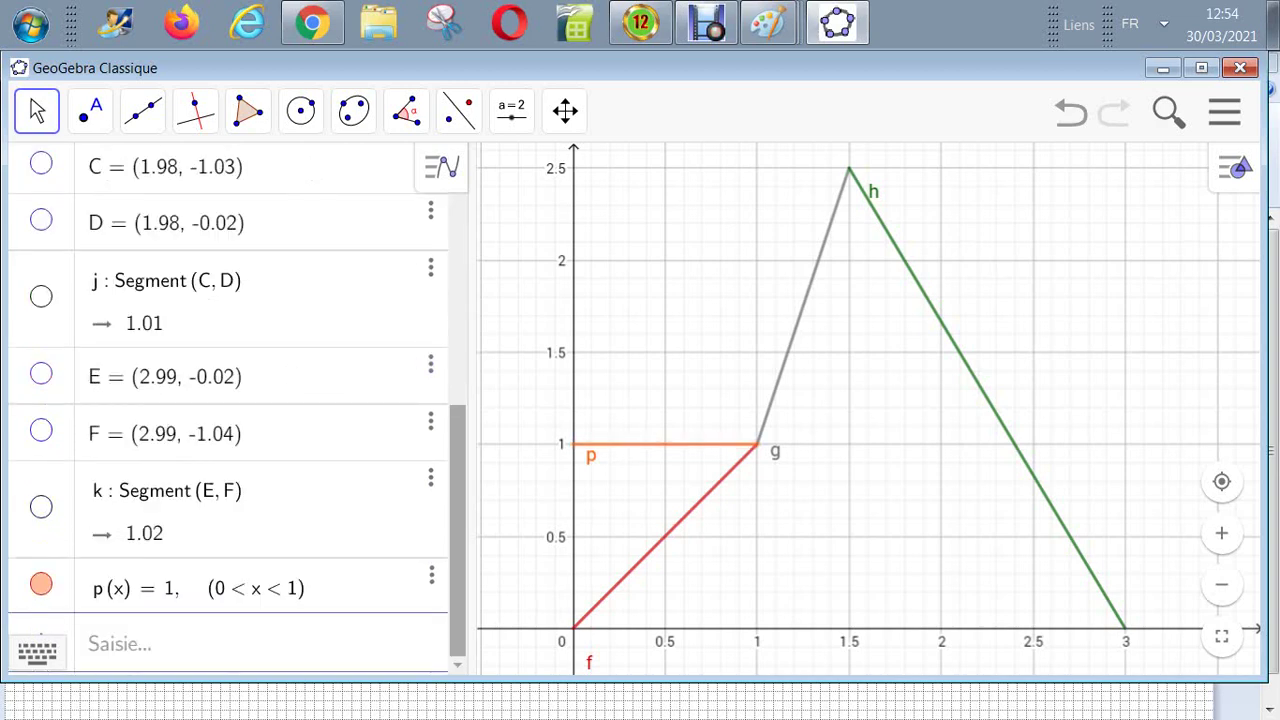
Show the function q(x) = 0, defined for 1 < x < 2, in the graph
scroll(228, 400, "up", 4)
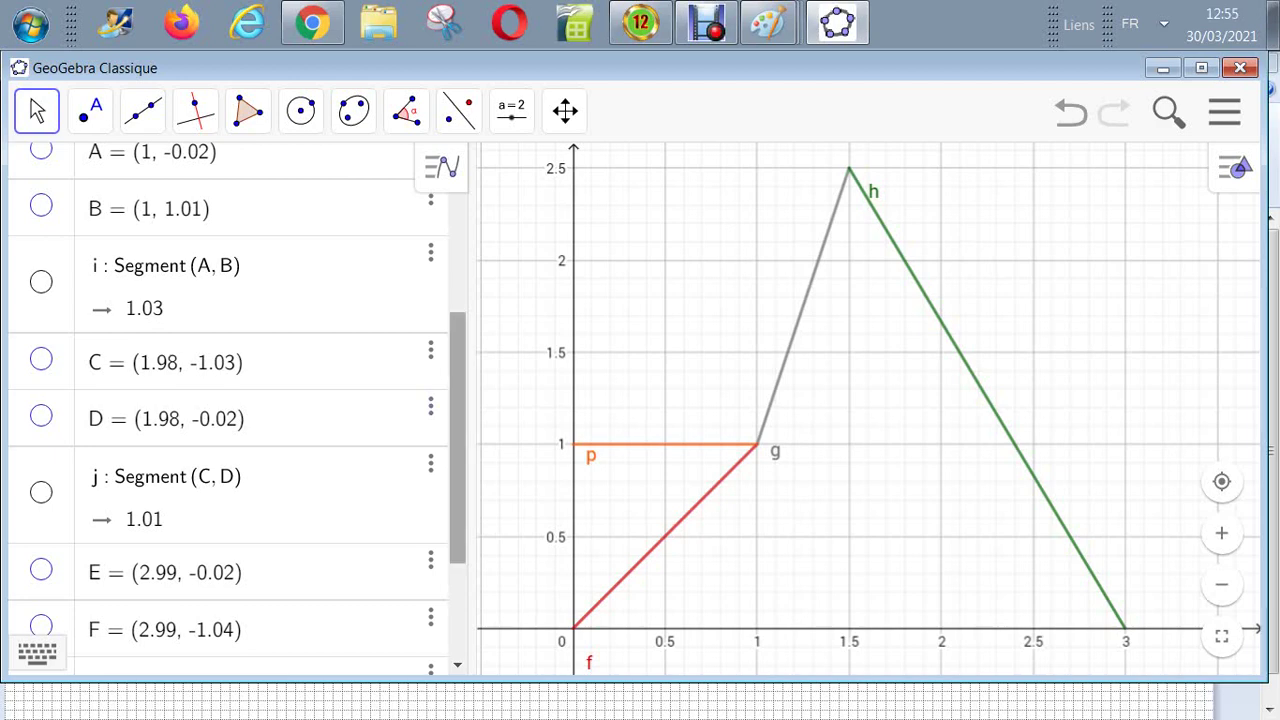
scroll(237, 409, "up", 1)
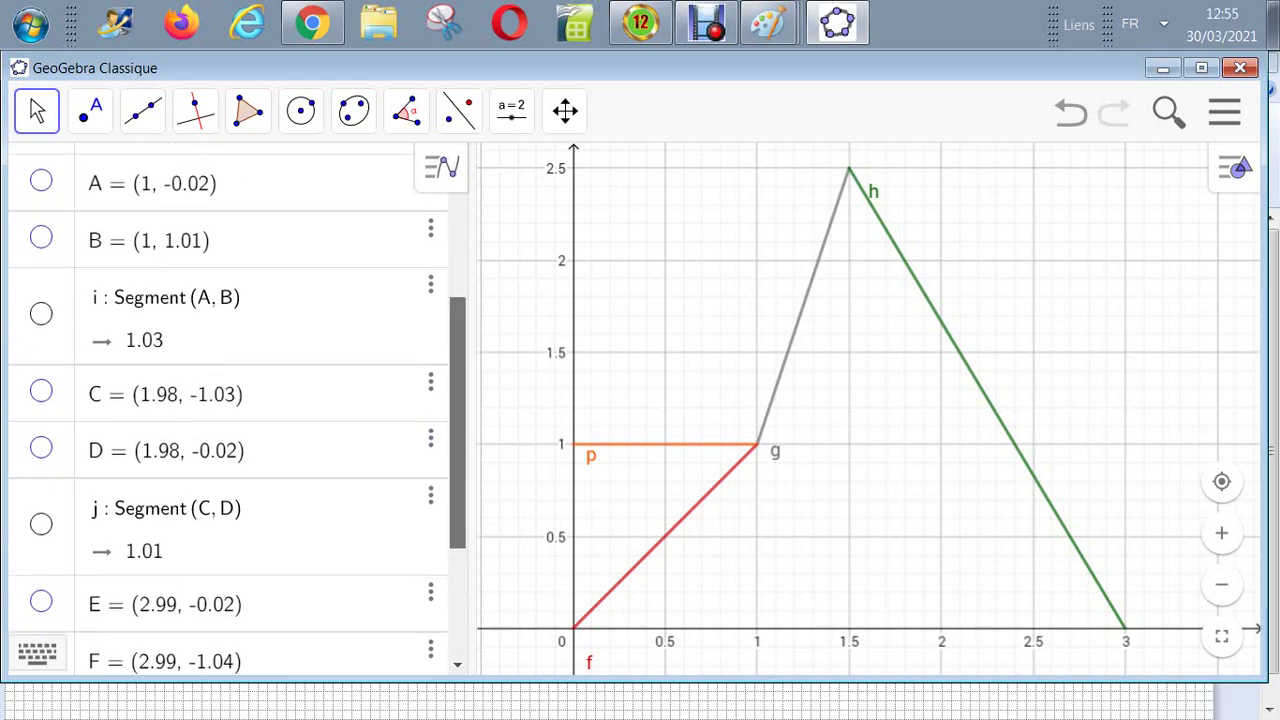
scroll(431, 283, "up", 5)
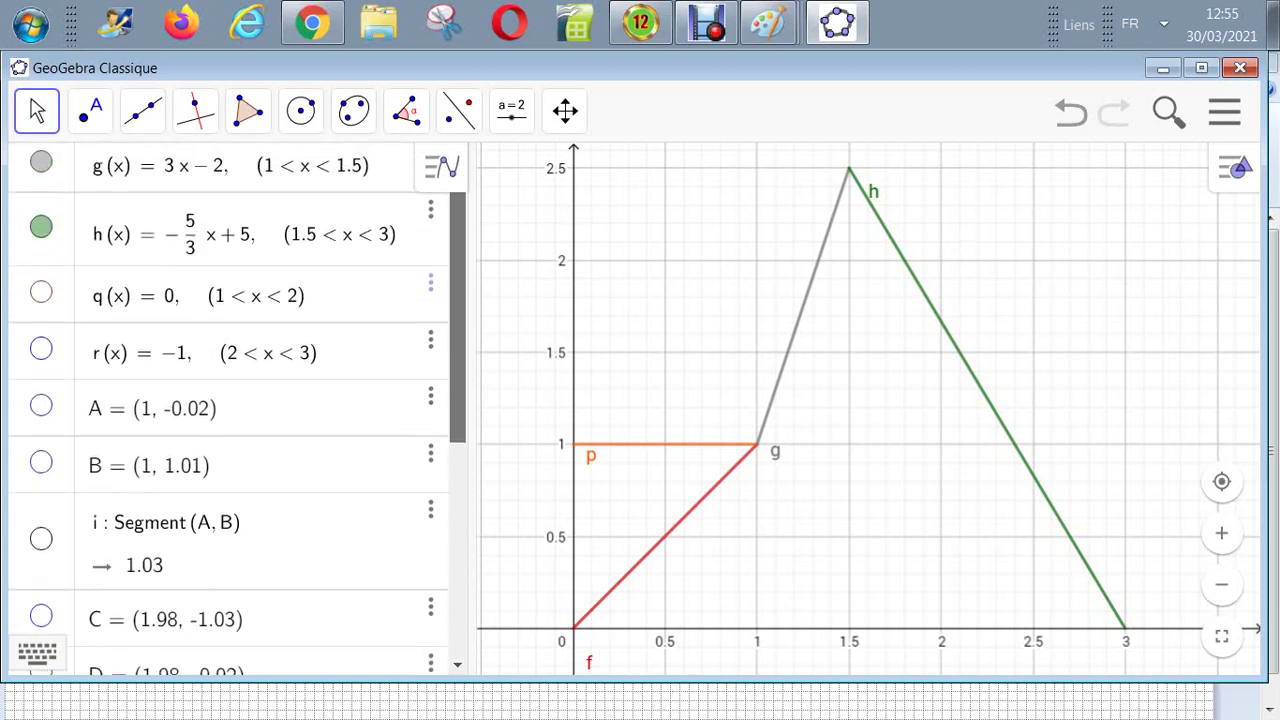
left_click(41, 298)
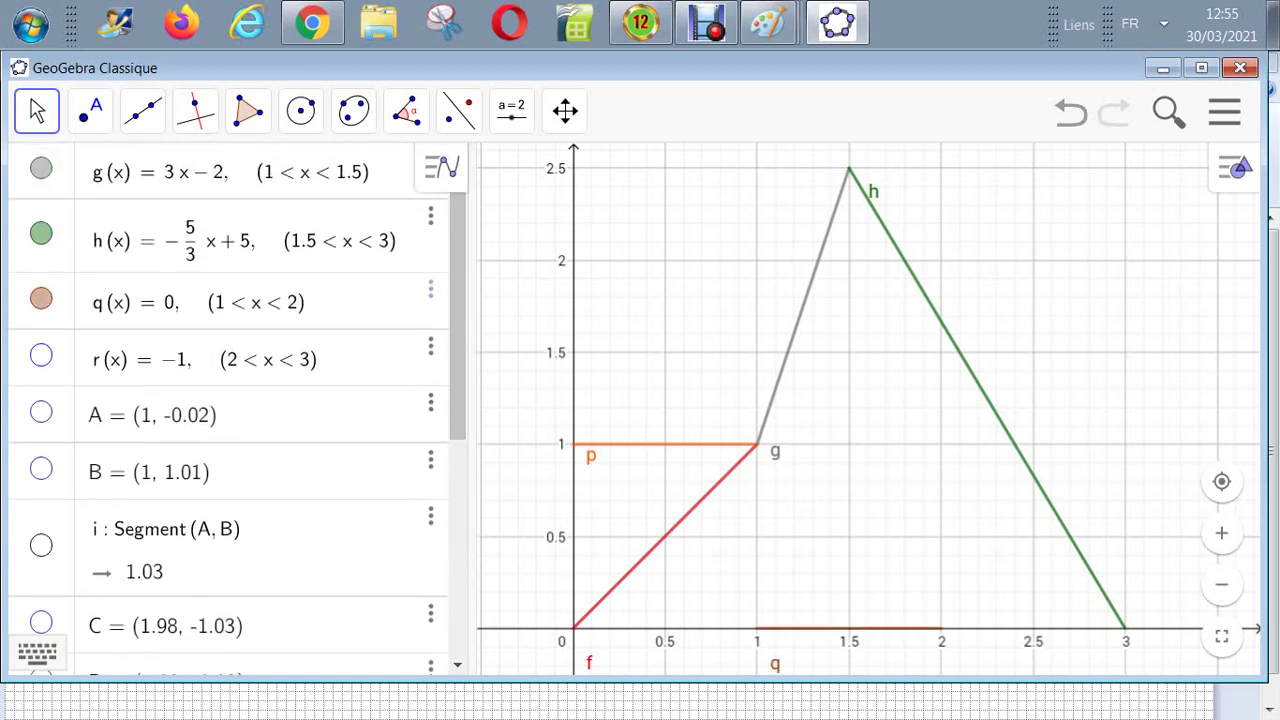
Set q's interval to 1 < x < 1.5 and clear the constant in its Si definition
left_click(431, 289)
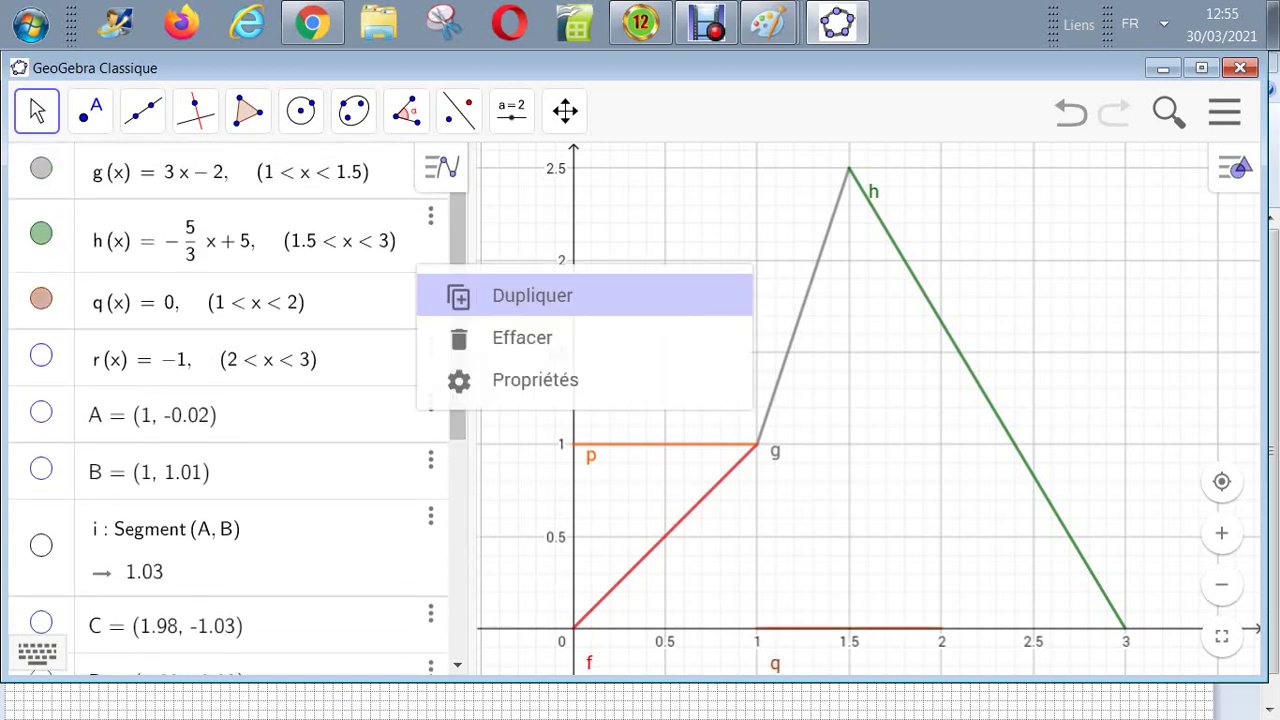
left_click(254, 302)
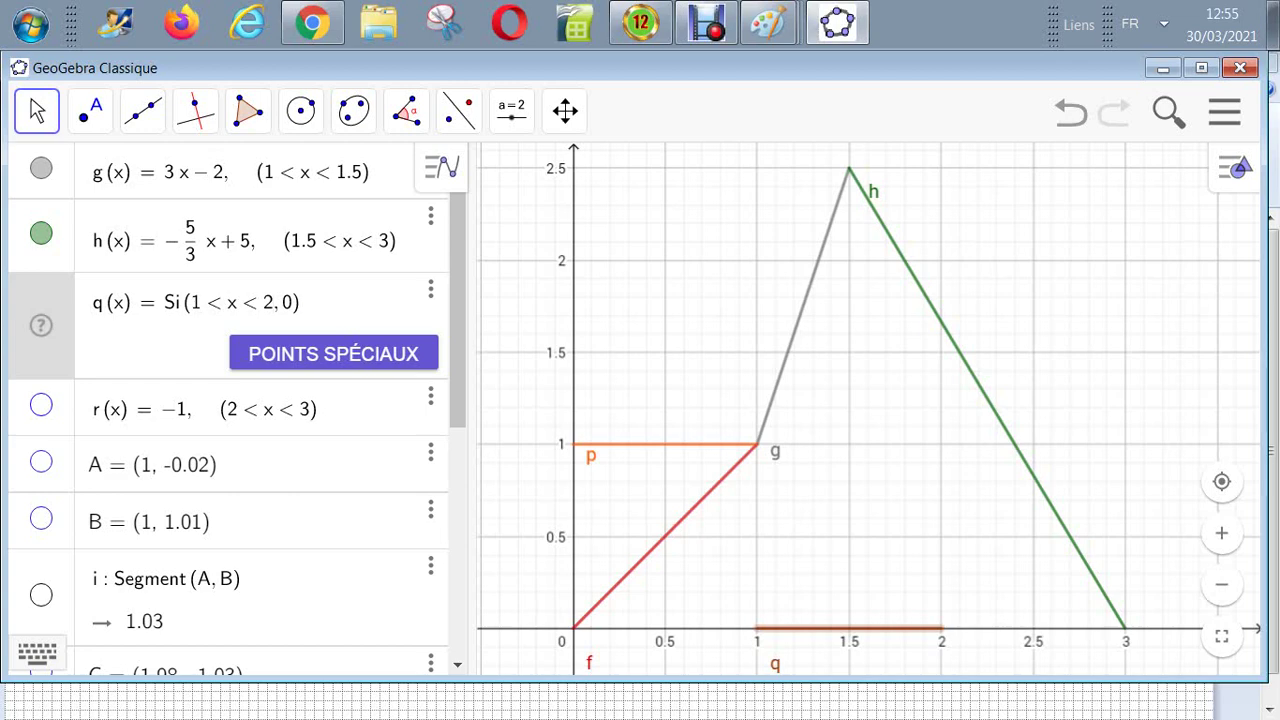
key("BackSpace")
type("1.5")
key("Right")
key("Right")
key("BackSpace")
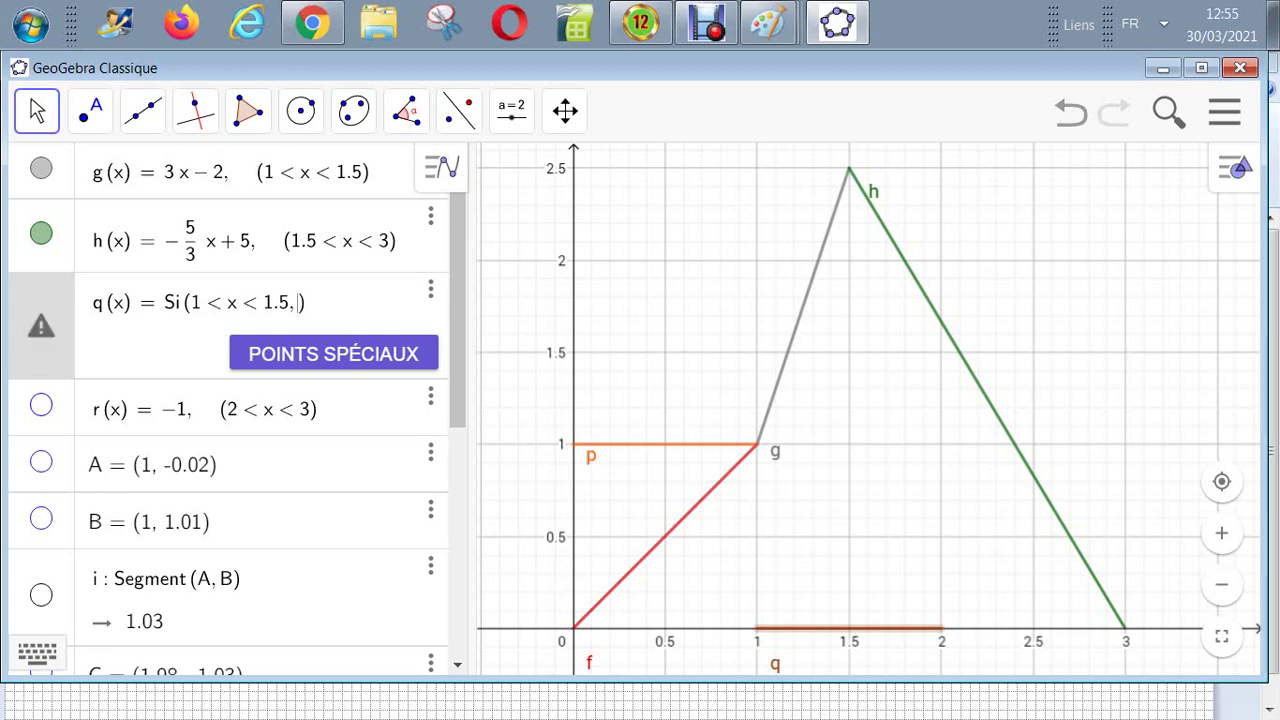
Enter dérivé as q's expression inside the Si condition and try to supply g as the function
type("dér")
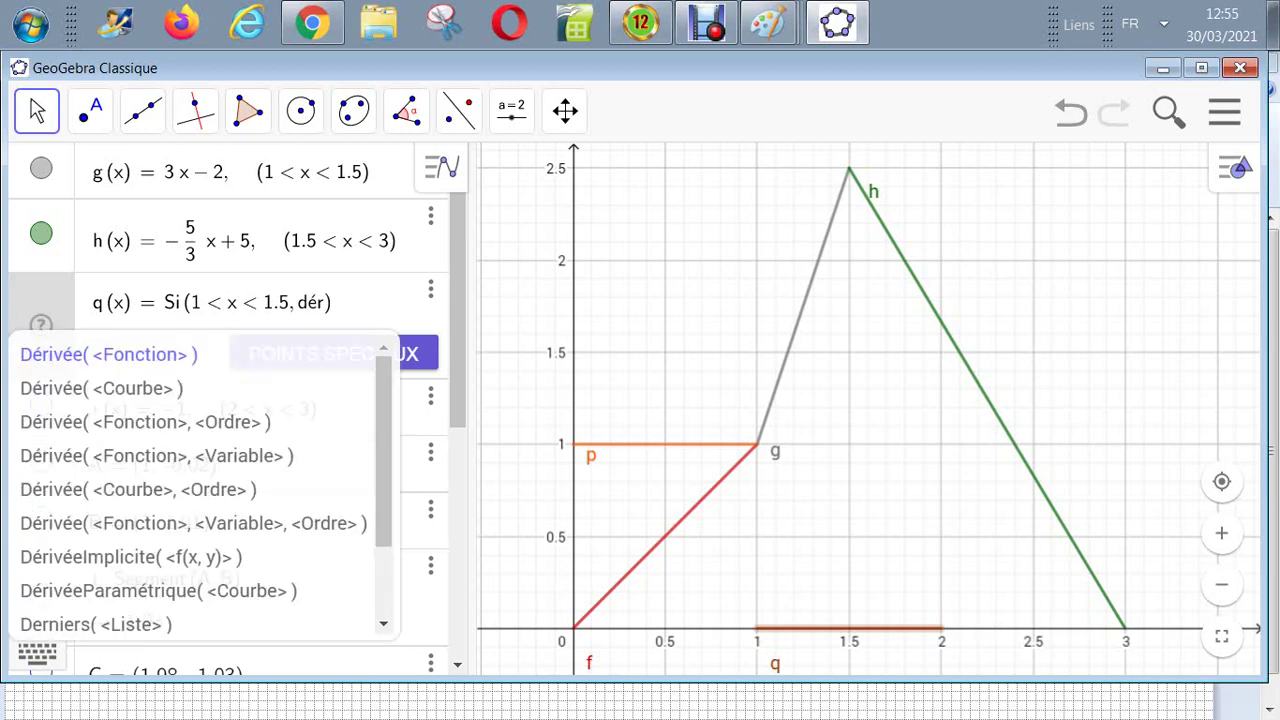
type("ivé")
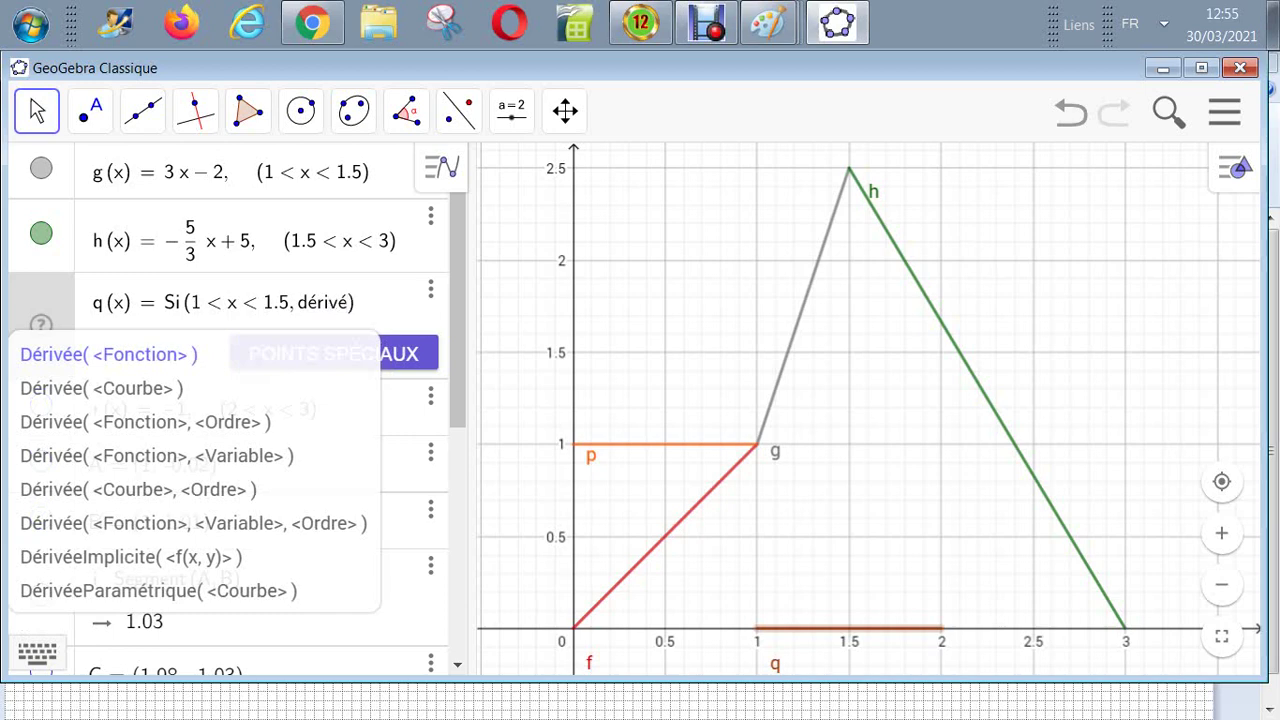
key("Return")
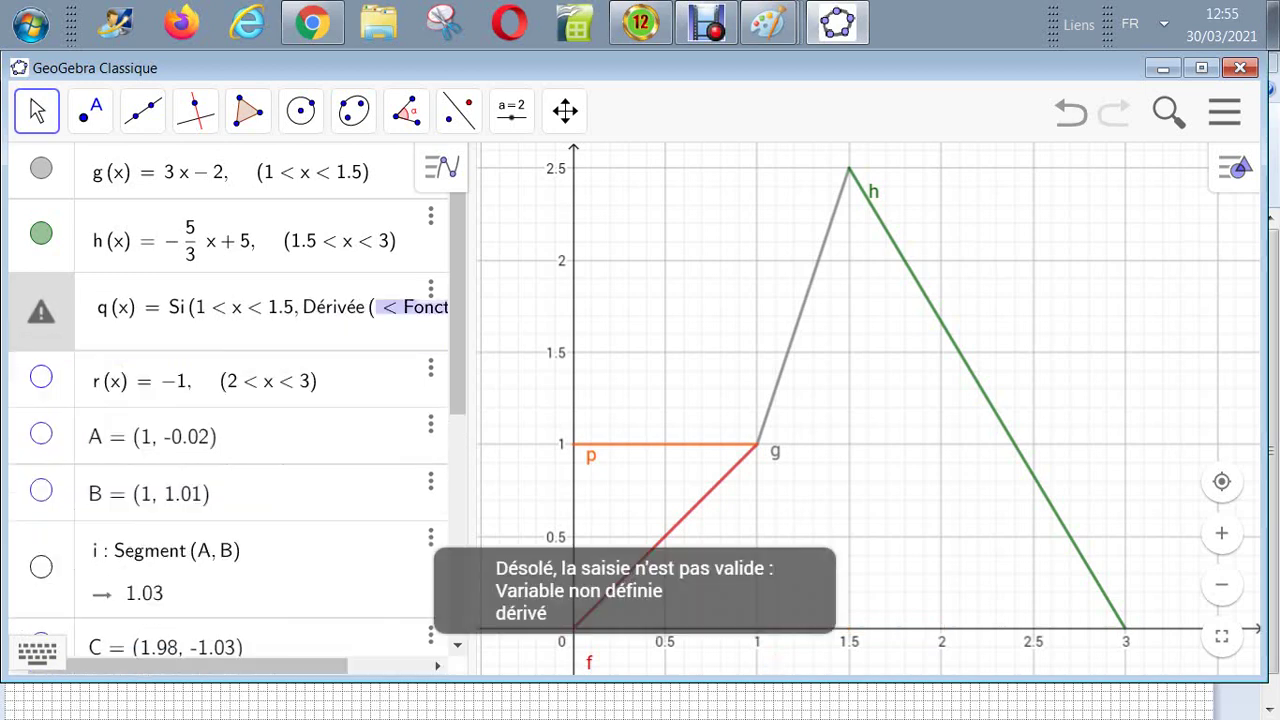
type("g")
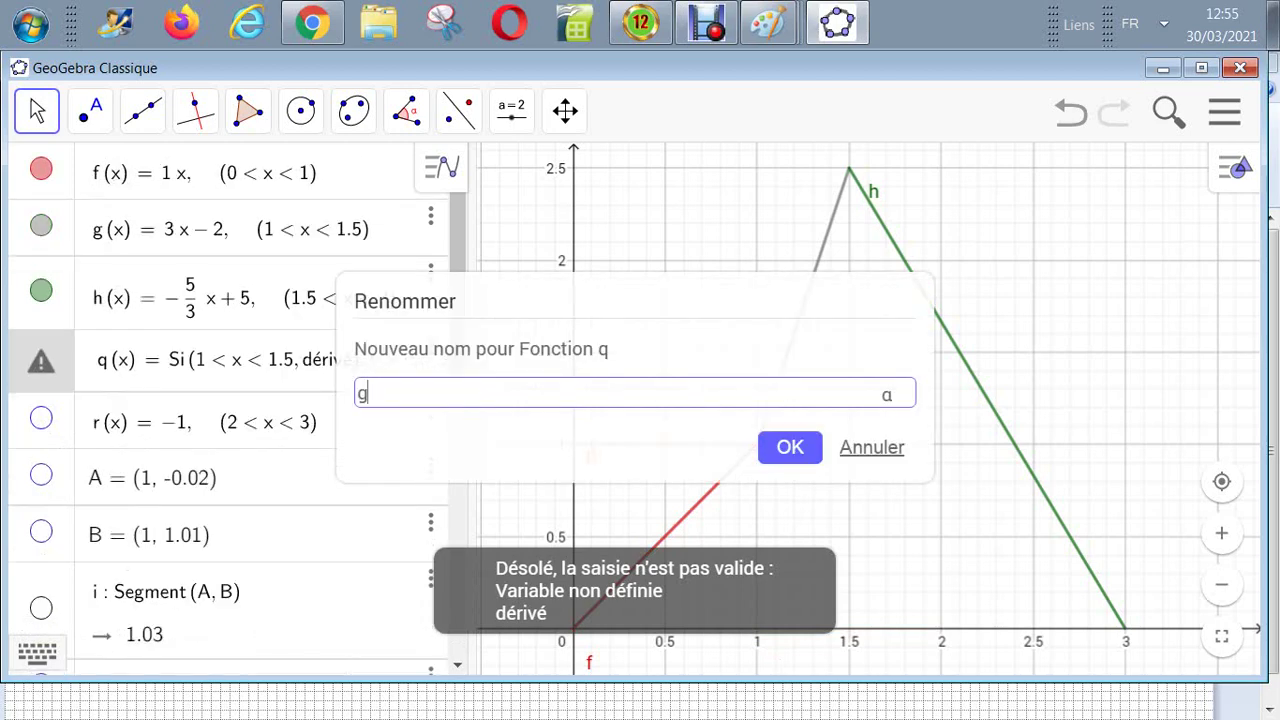
key("Return")
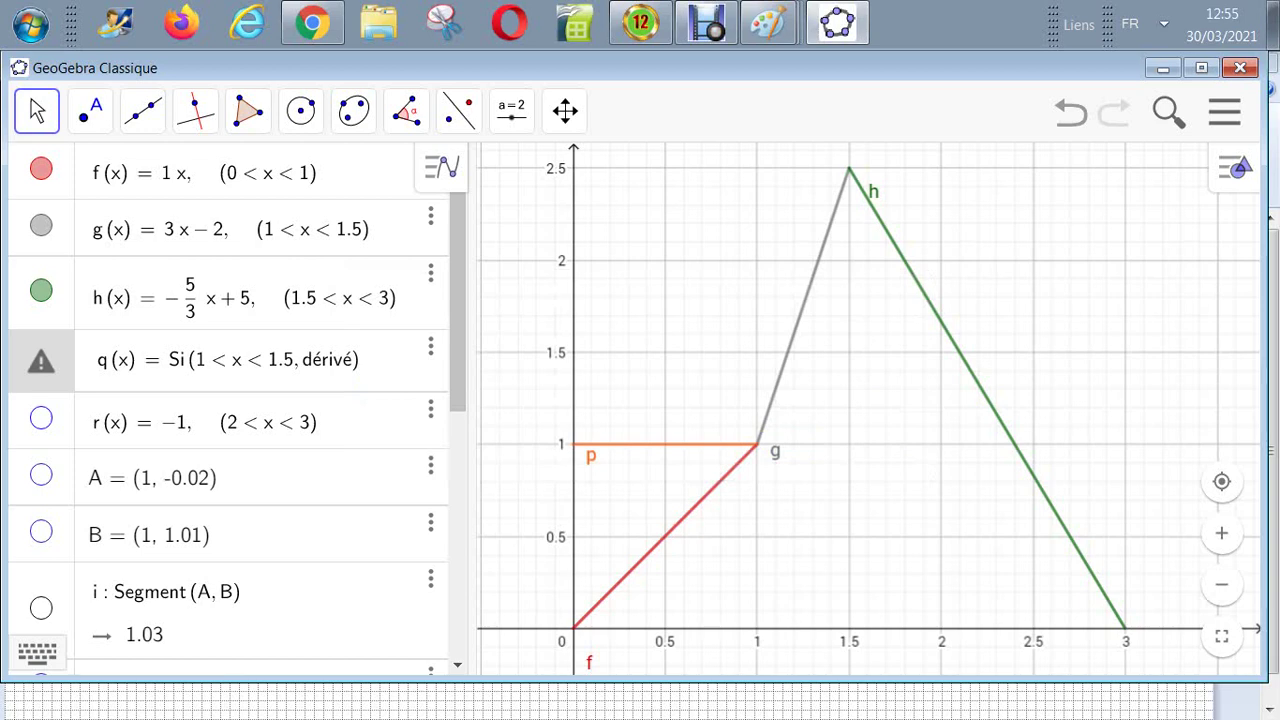
Correct the command name in q to dérivée and try again to supply g as its function
left_click(351, 360)
type("e")
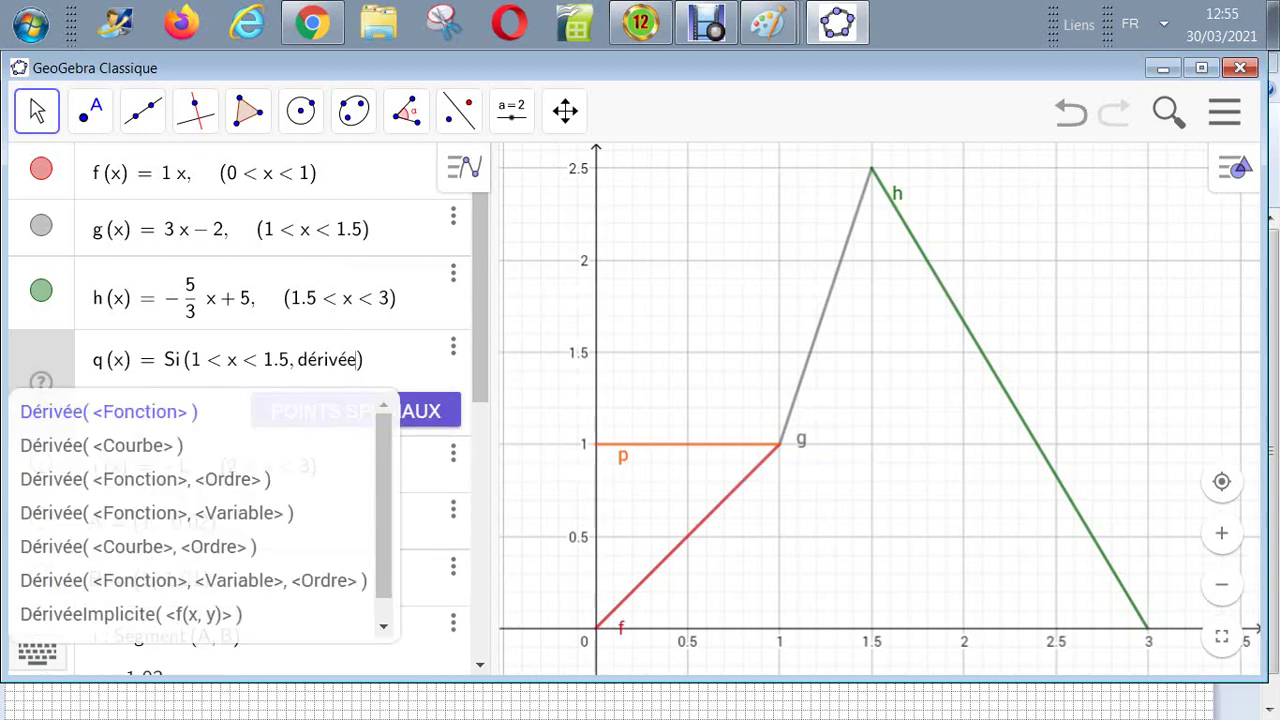
key("Down")
key("Return")
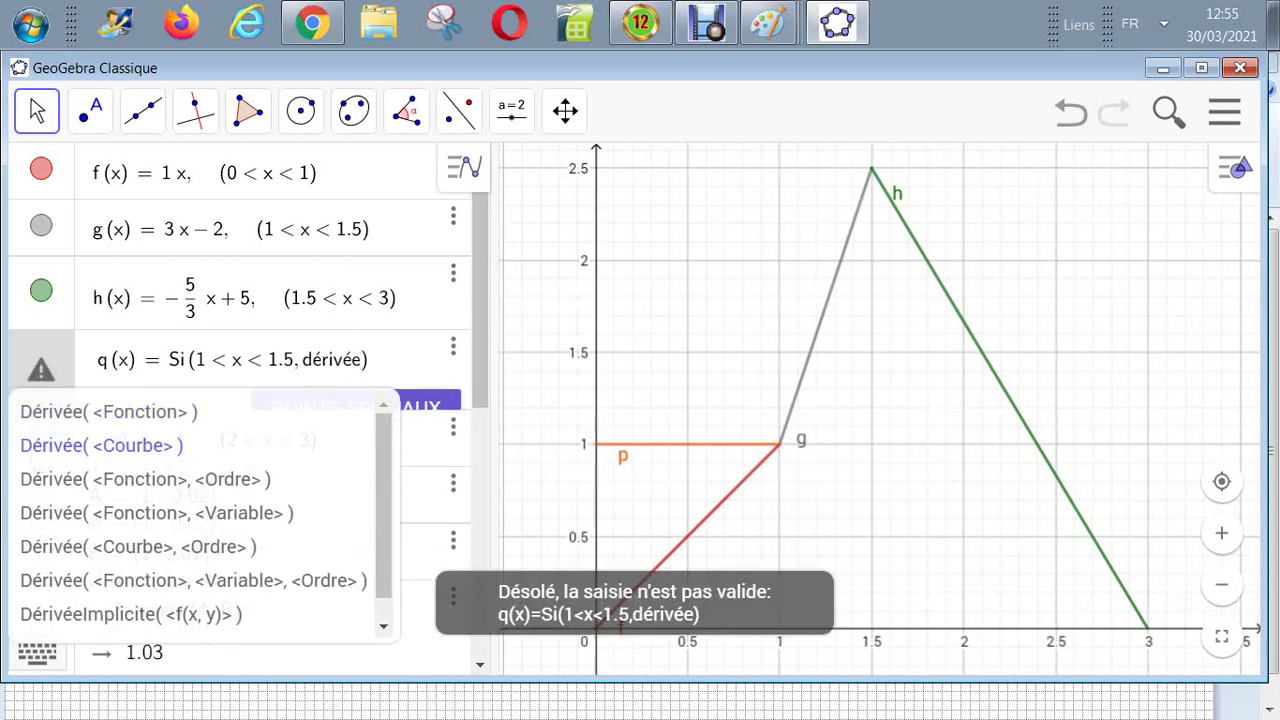
type("g")
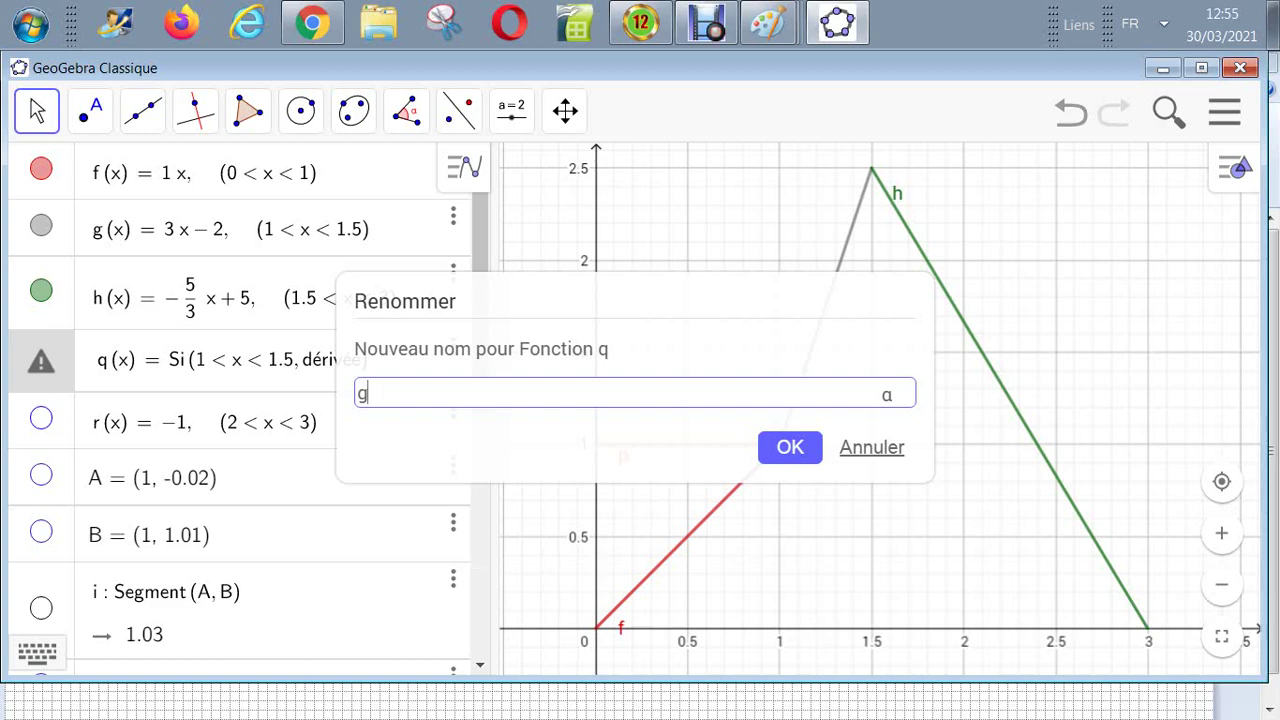
key("Return")
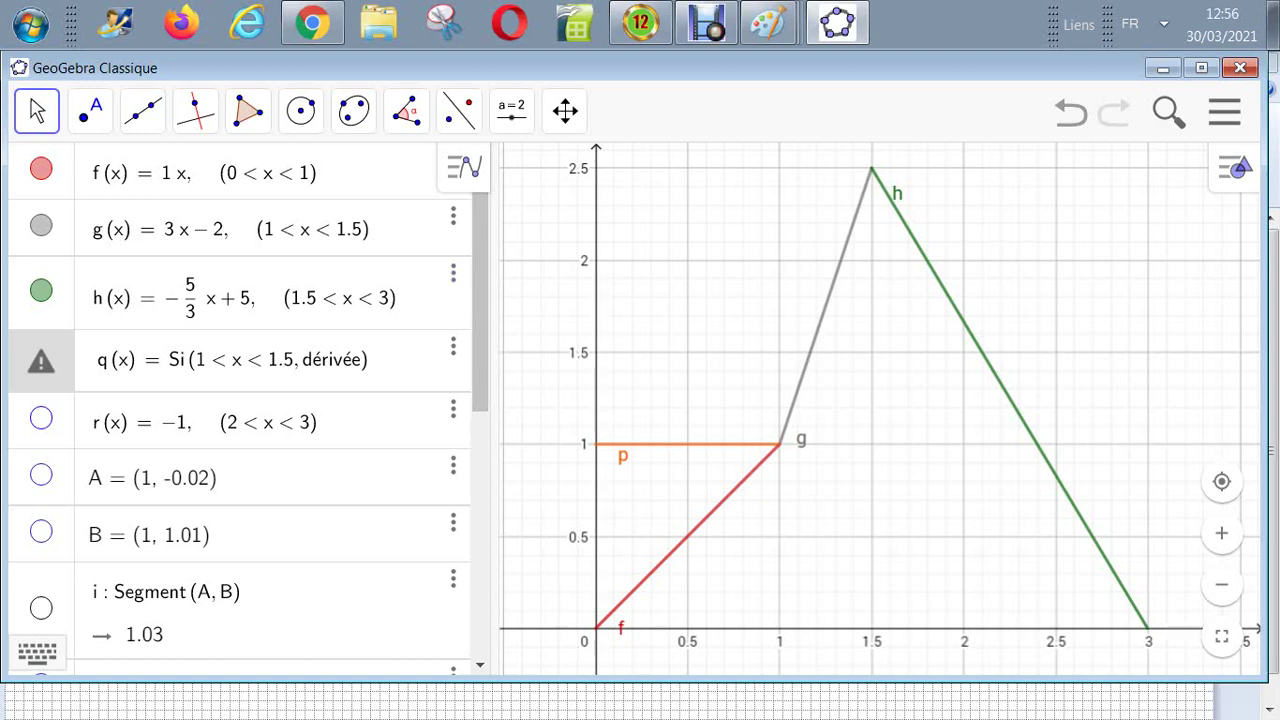
Give the dérivée command in q the argument 3x-2 and validate the definition
left_click(359, 360)
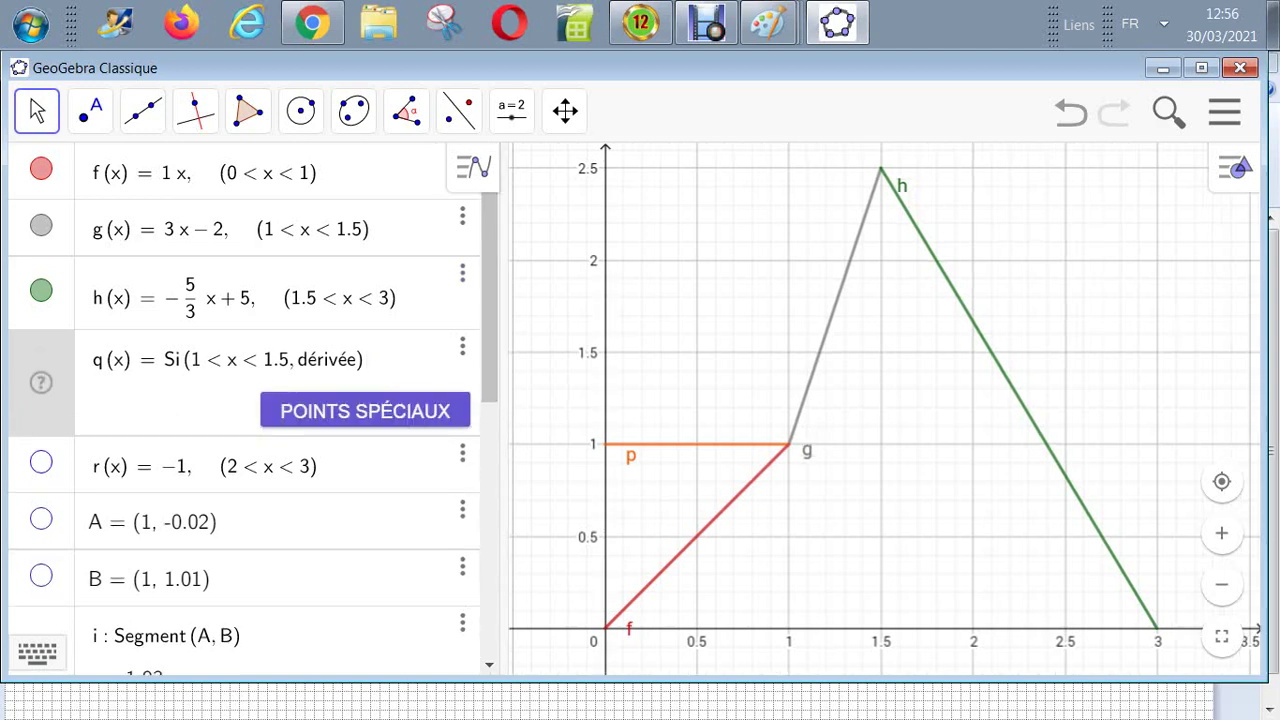
type("(3x-2")
key("Return")
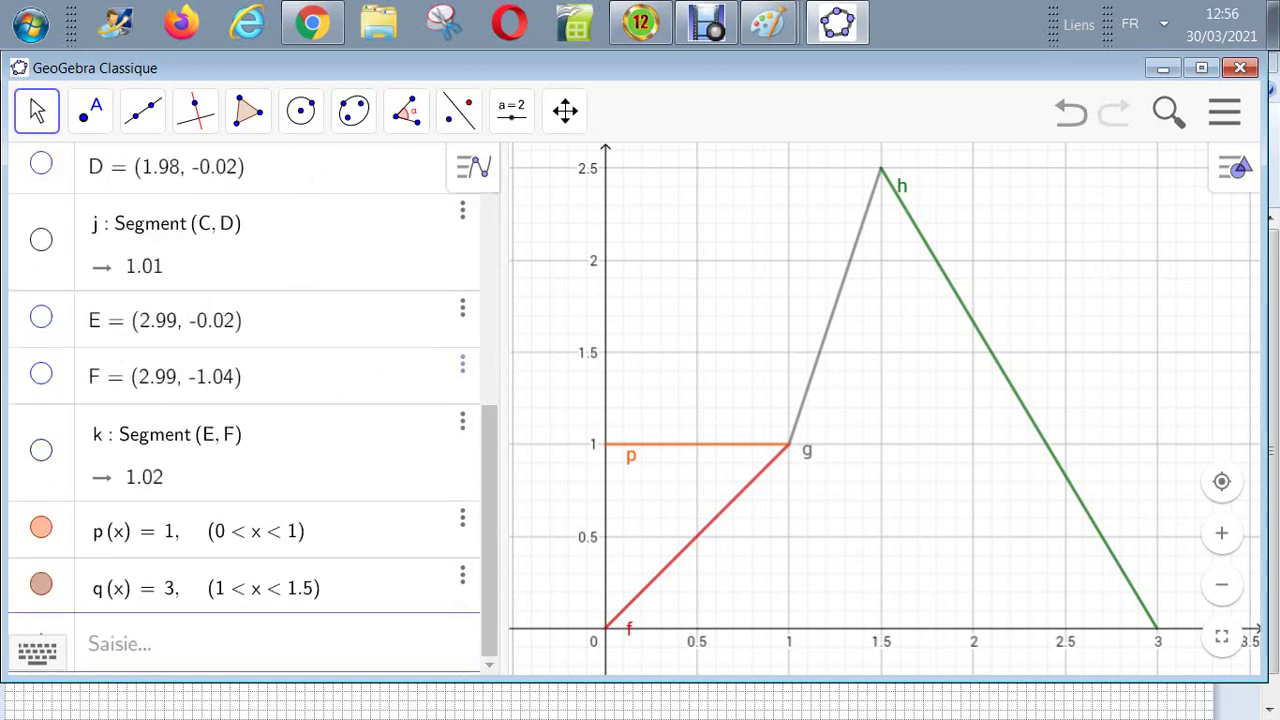
Change the expression differentiated in r to -5/3x + 5 and validate the definition
scroll(245, 400, "up", 5)
scroll(245, 400, "up", 3)
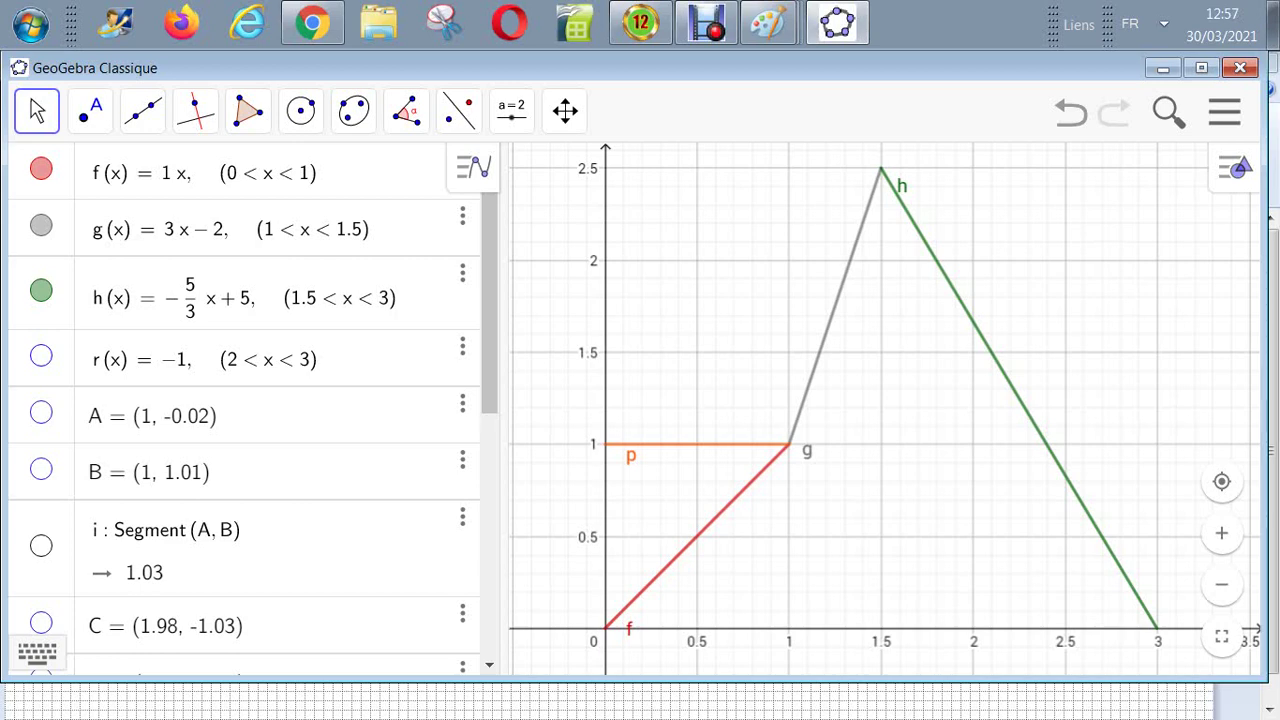
left_click(1221, 584)
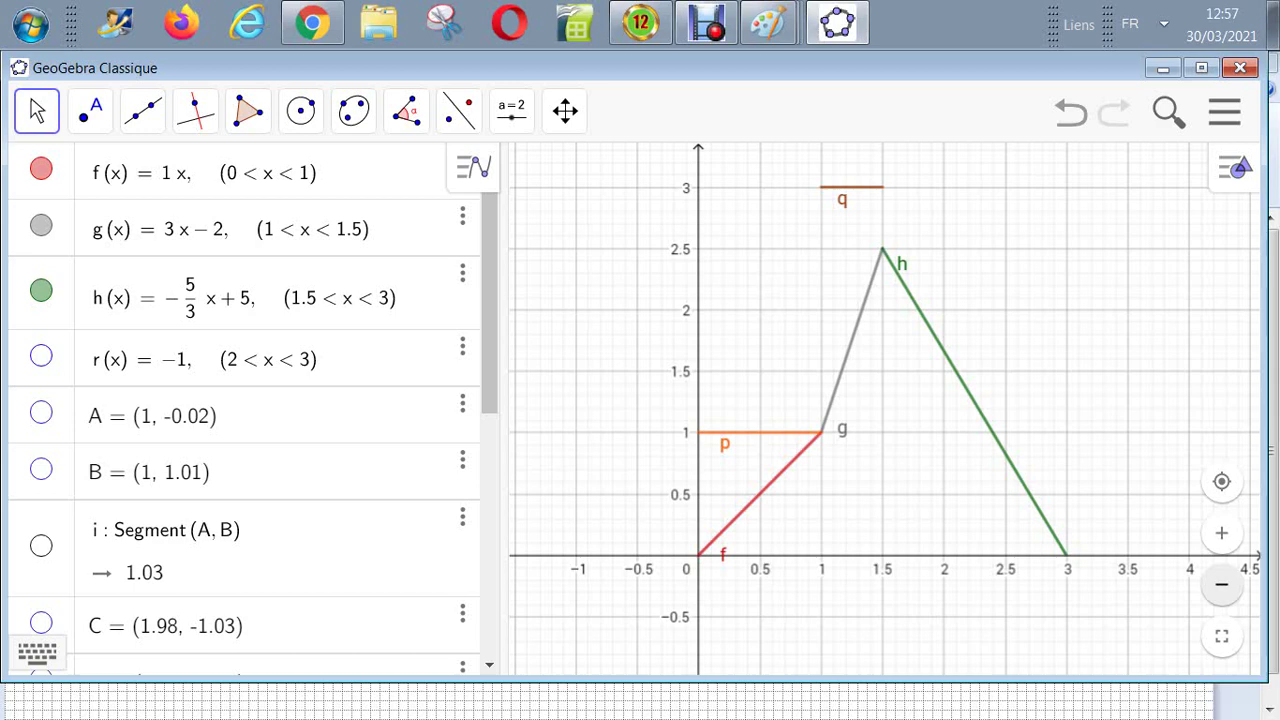
left_click(462, 346)
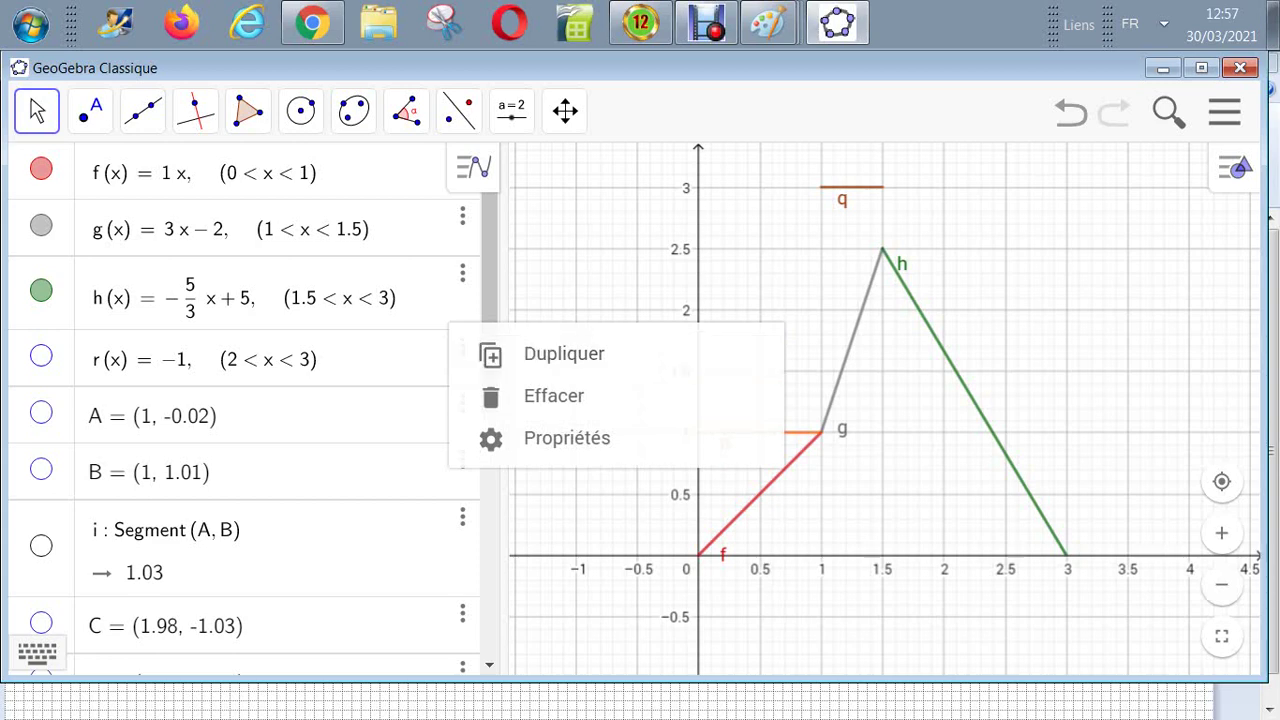
left_click(564, 353)
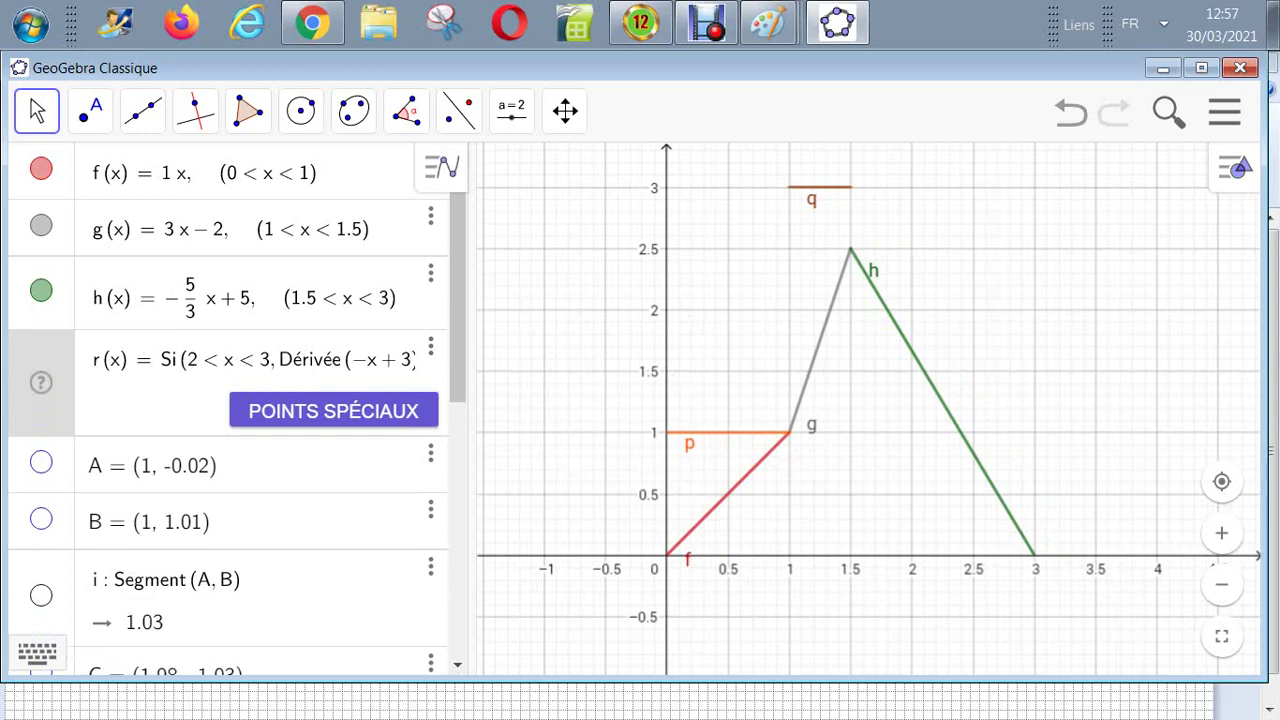
type("5/3")
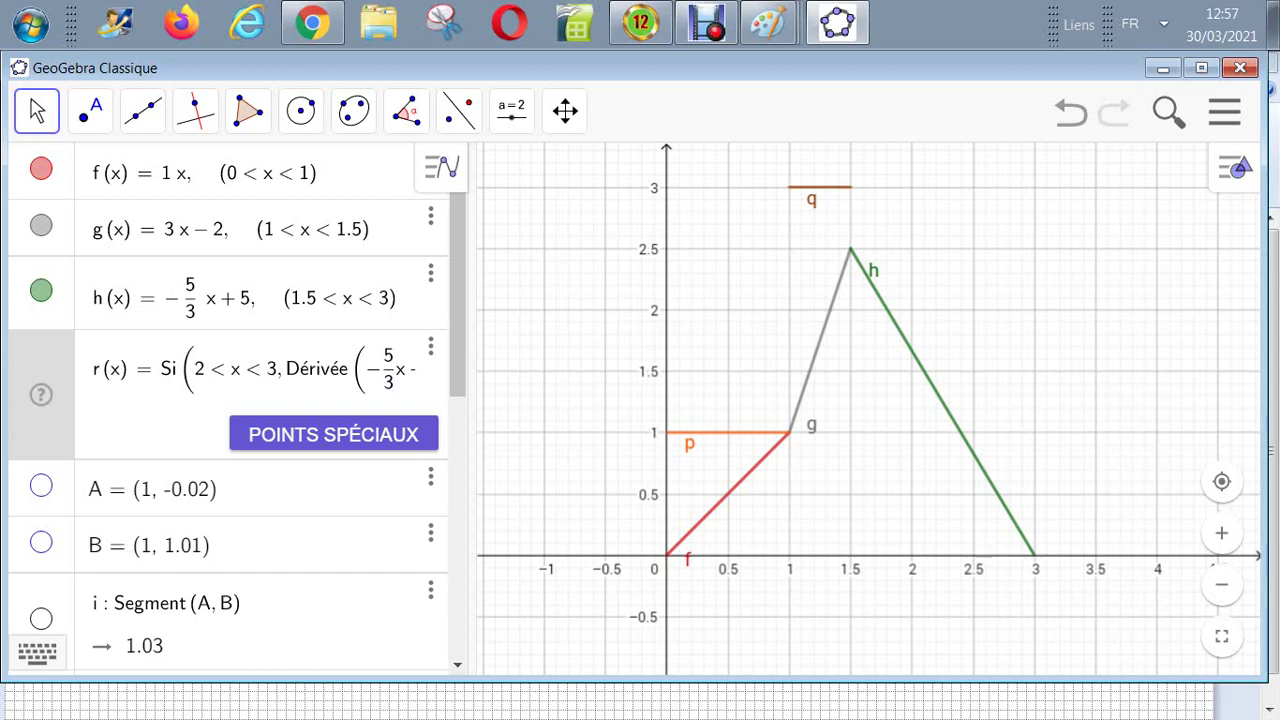
key("Right")
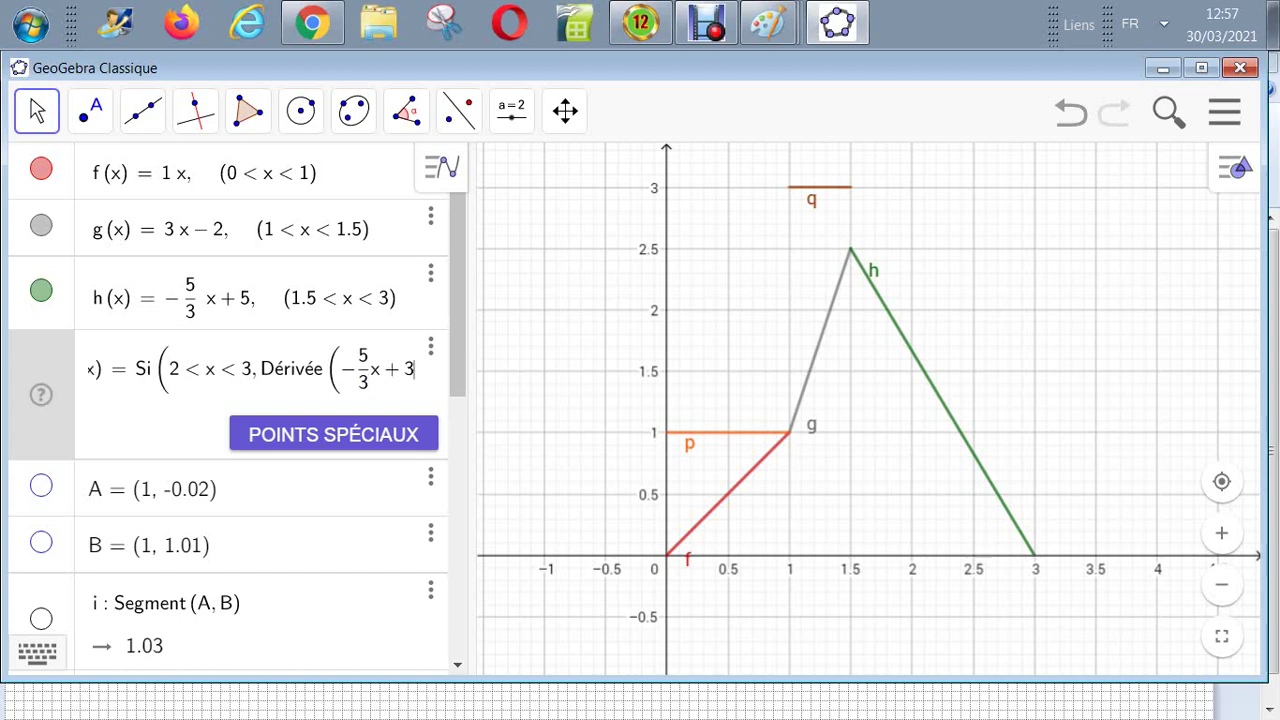
key("BackSpace")
type("5")
key("Return")
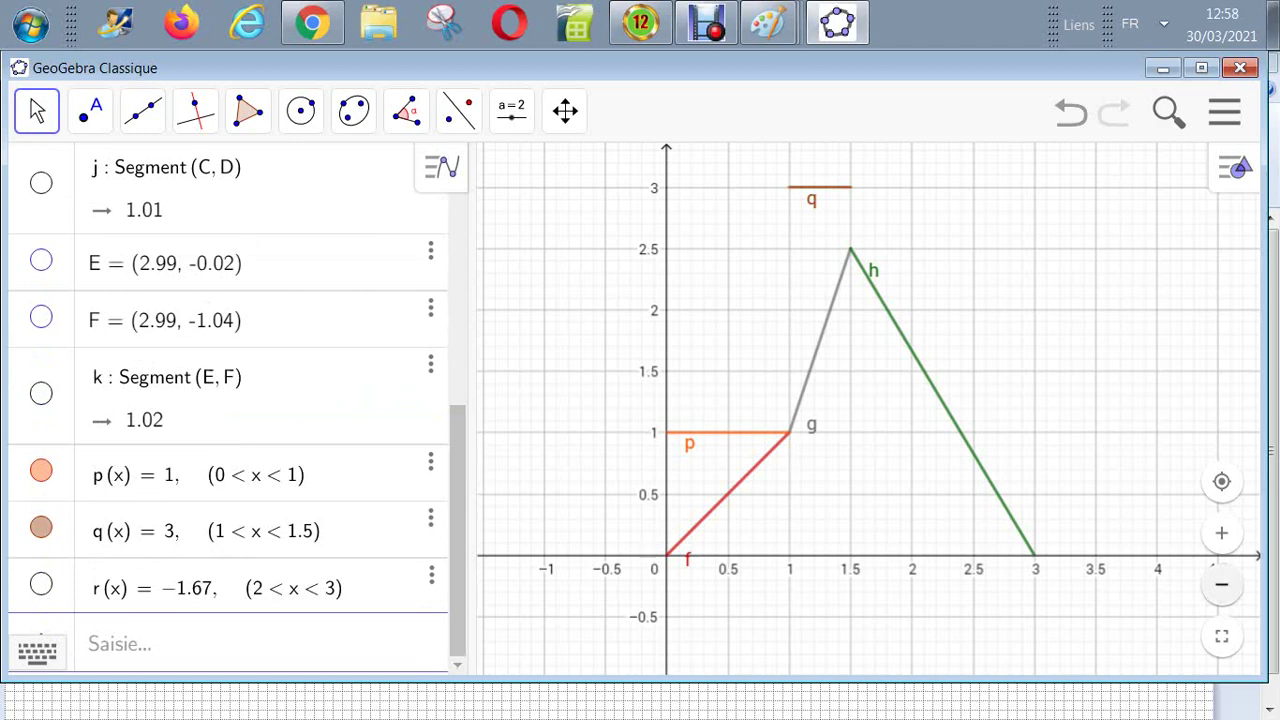
left_click(1221, 584)
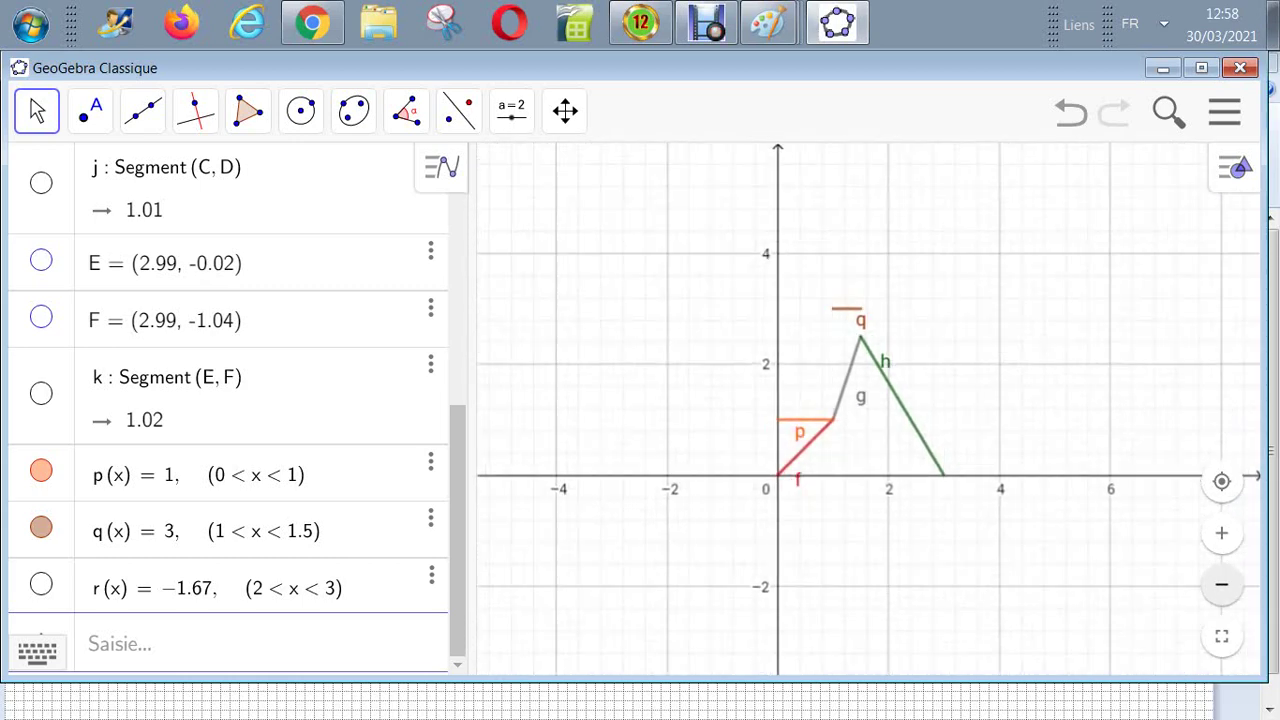
scroll(237, 410, "up", 10)
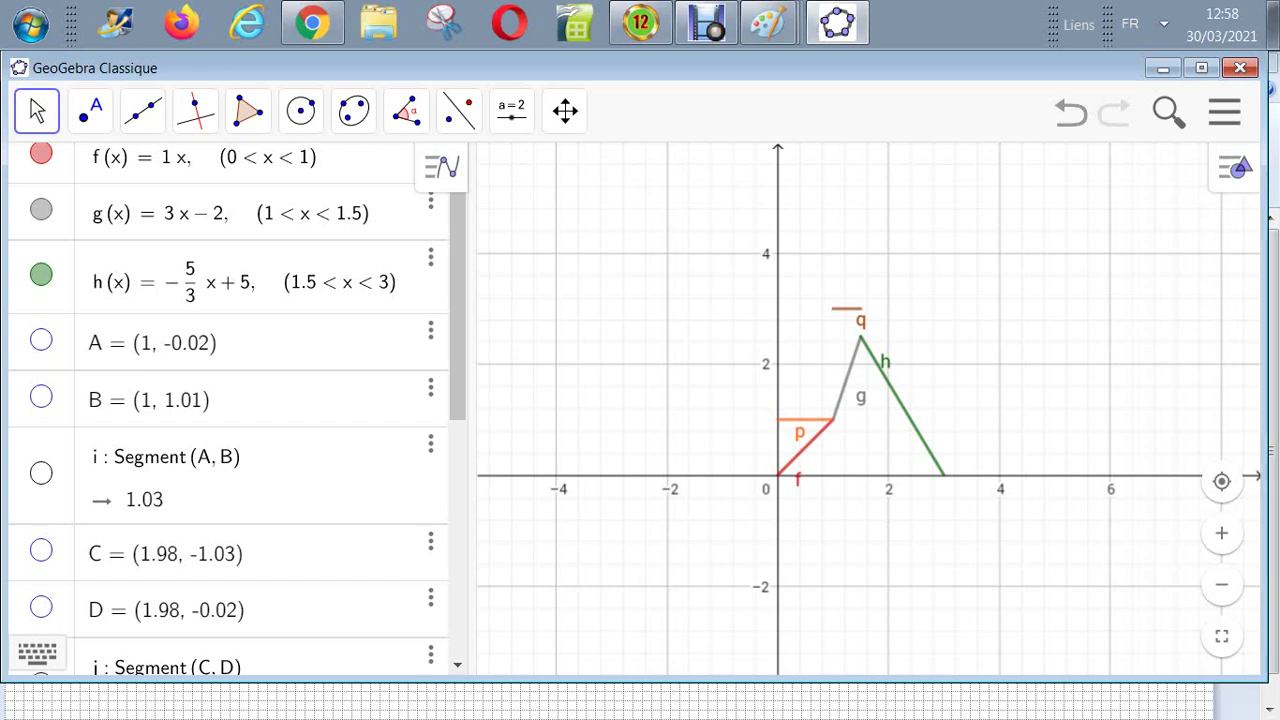
left_click(41, 274)
left_click(41, 274)
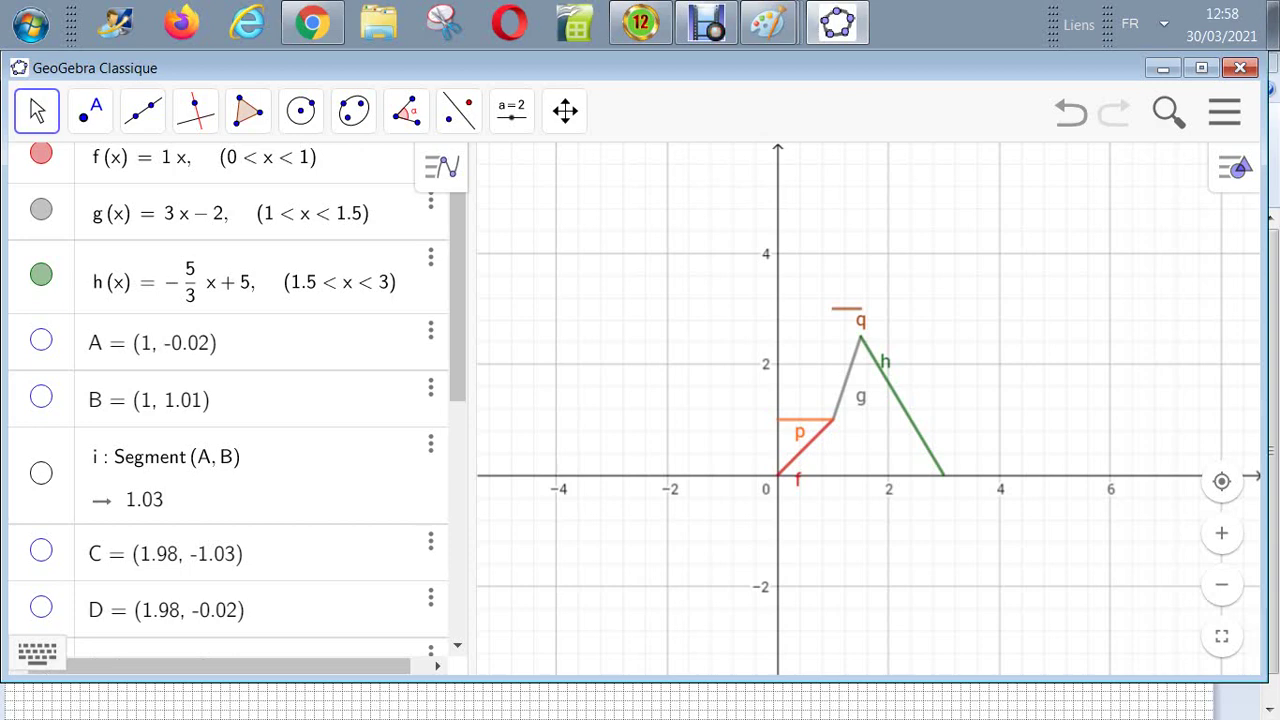
Delete the hidden points A, B, C, D and E from the construction
scroll(230, 400, "down", 1)
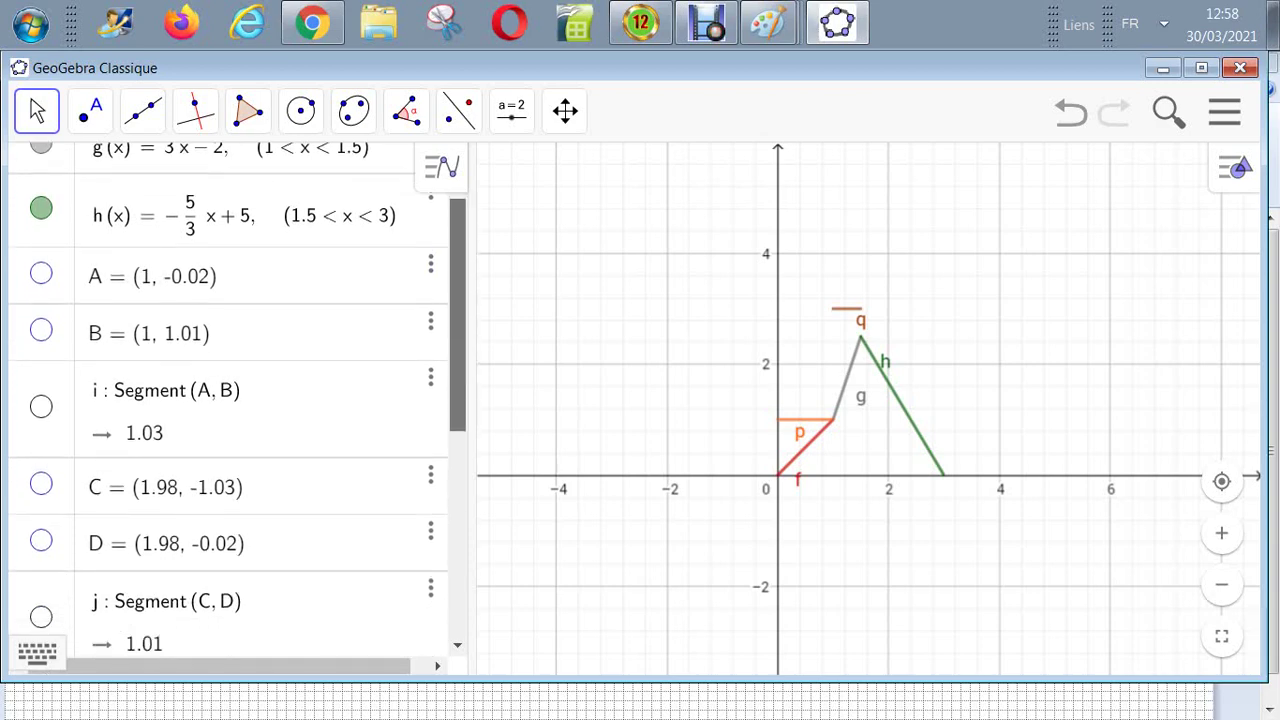
scroll(230, 400, "down", 1)
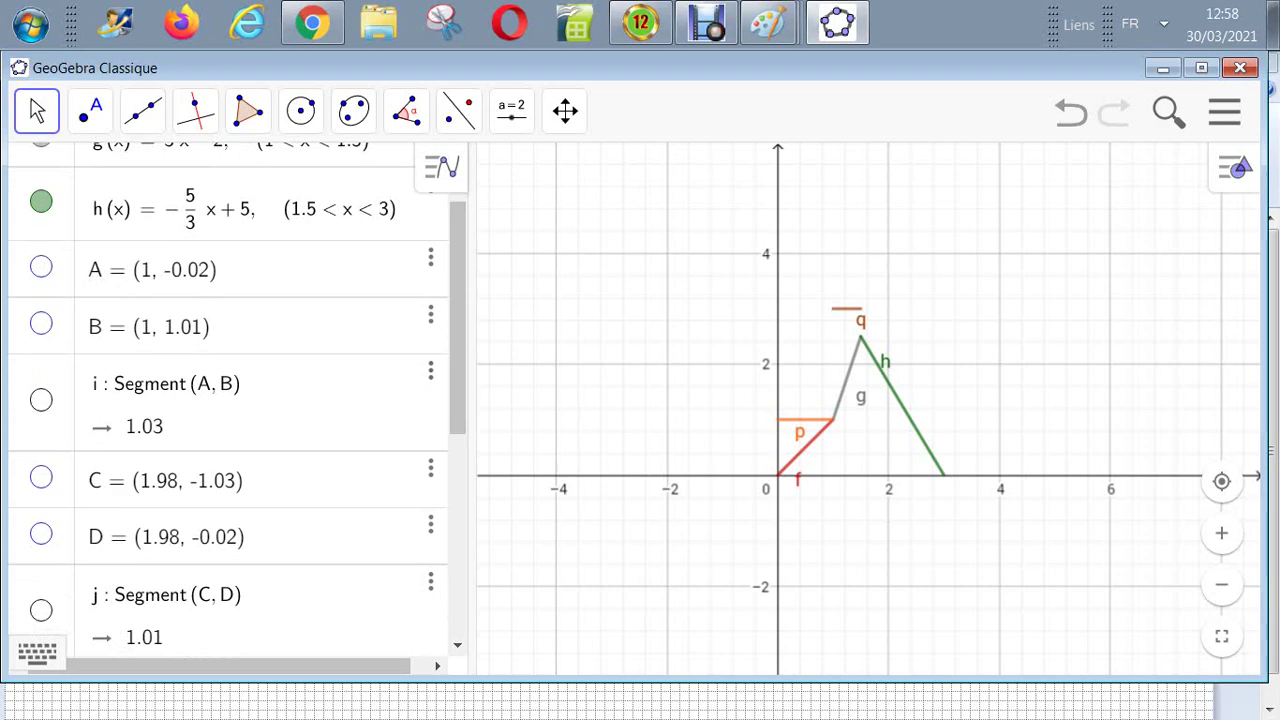
left_click(431, 257)
left_click(520, 306)
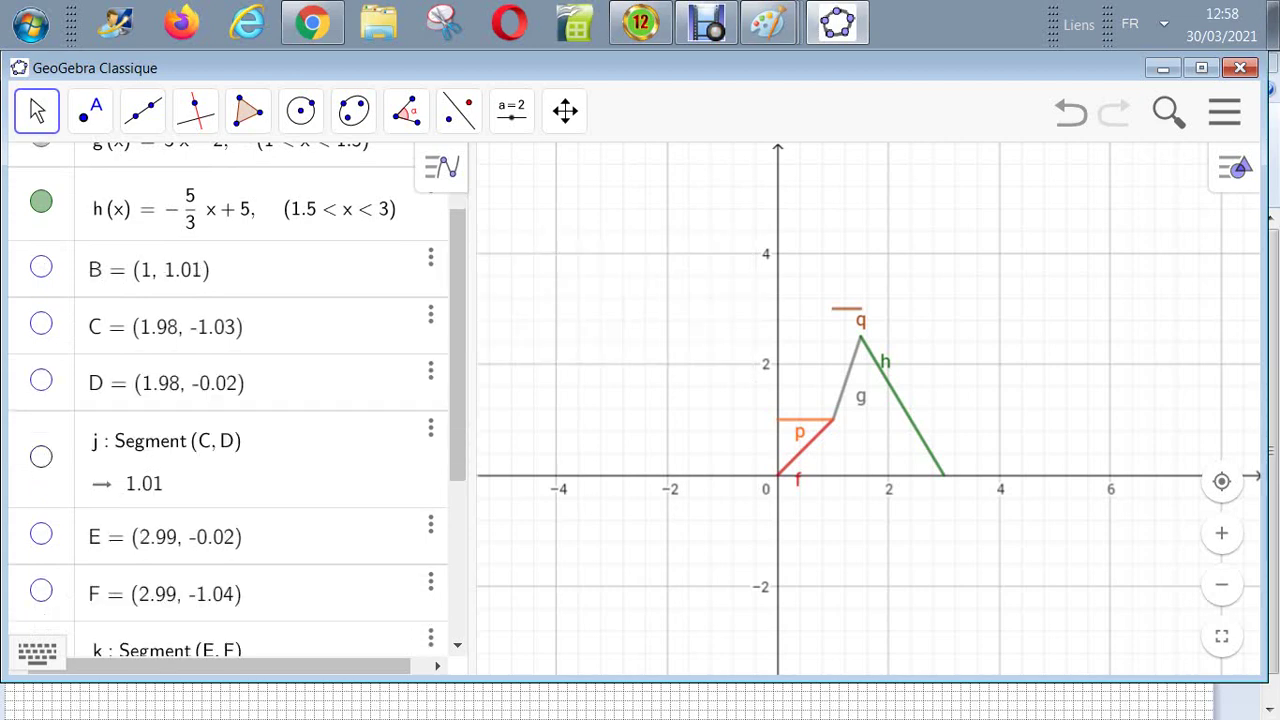
left_click(431, 257)
left_click(520, 306)
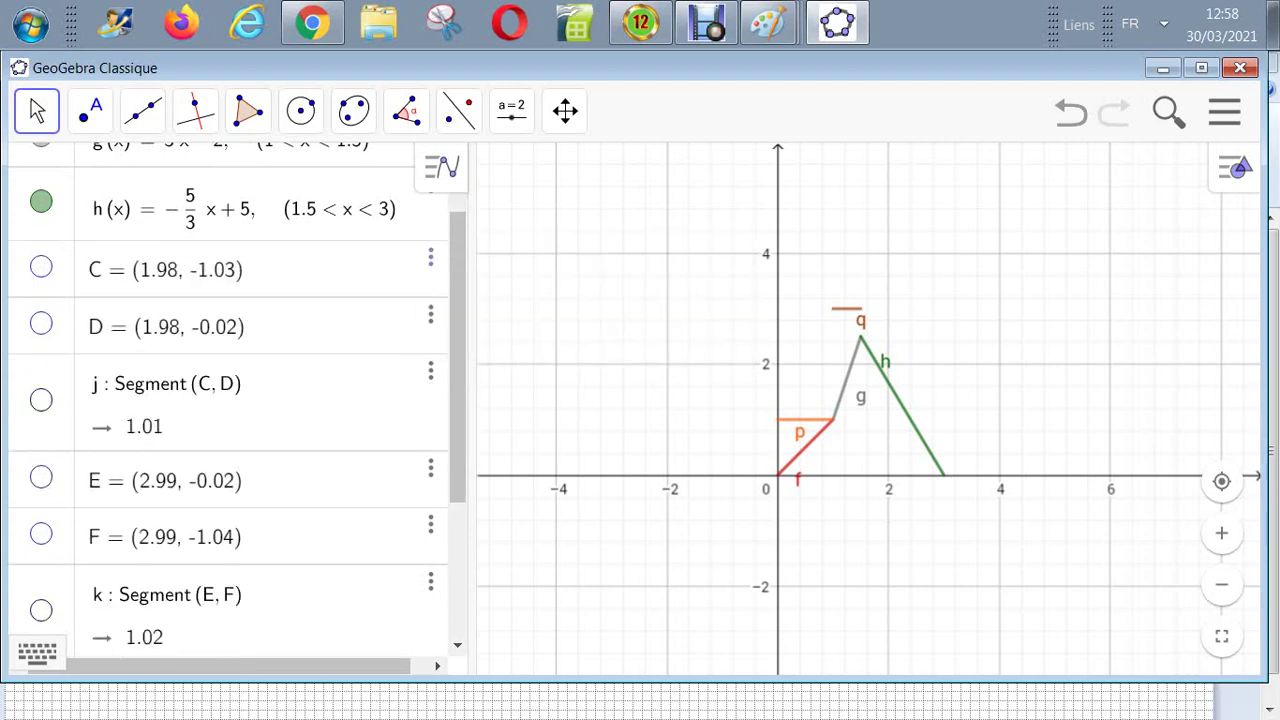
left_click(431, 257)
left_click(520, 306)
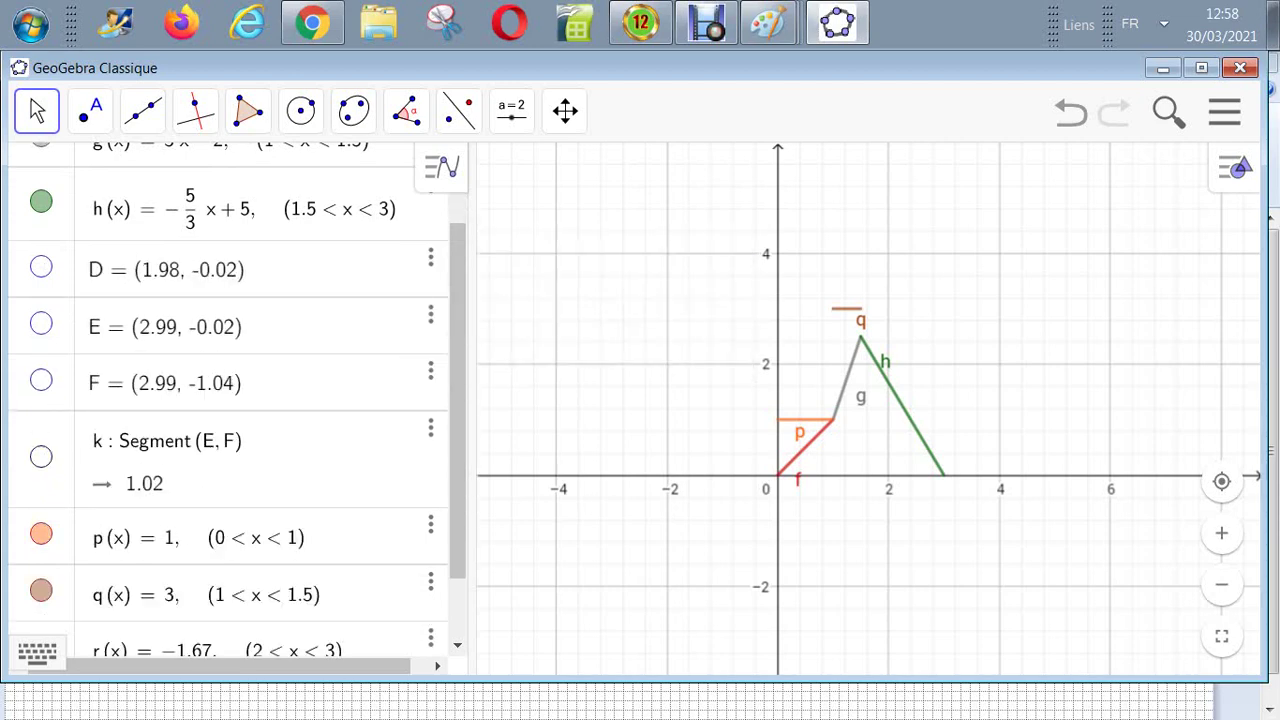
left_click(431, 257)
left_click(520, 306)
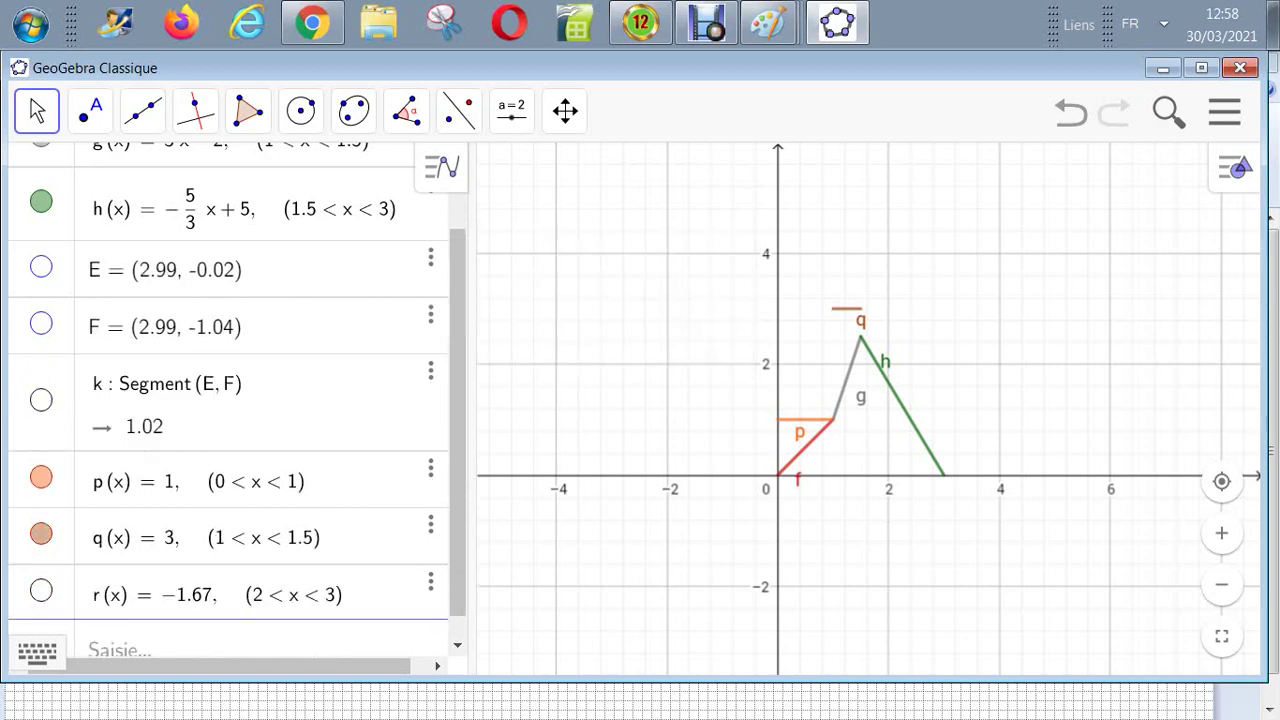
left_click(431, 257)
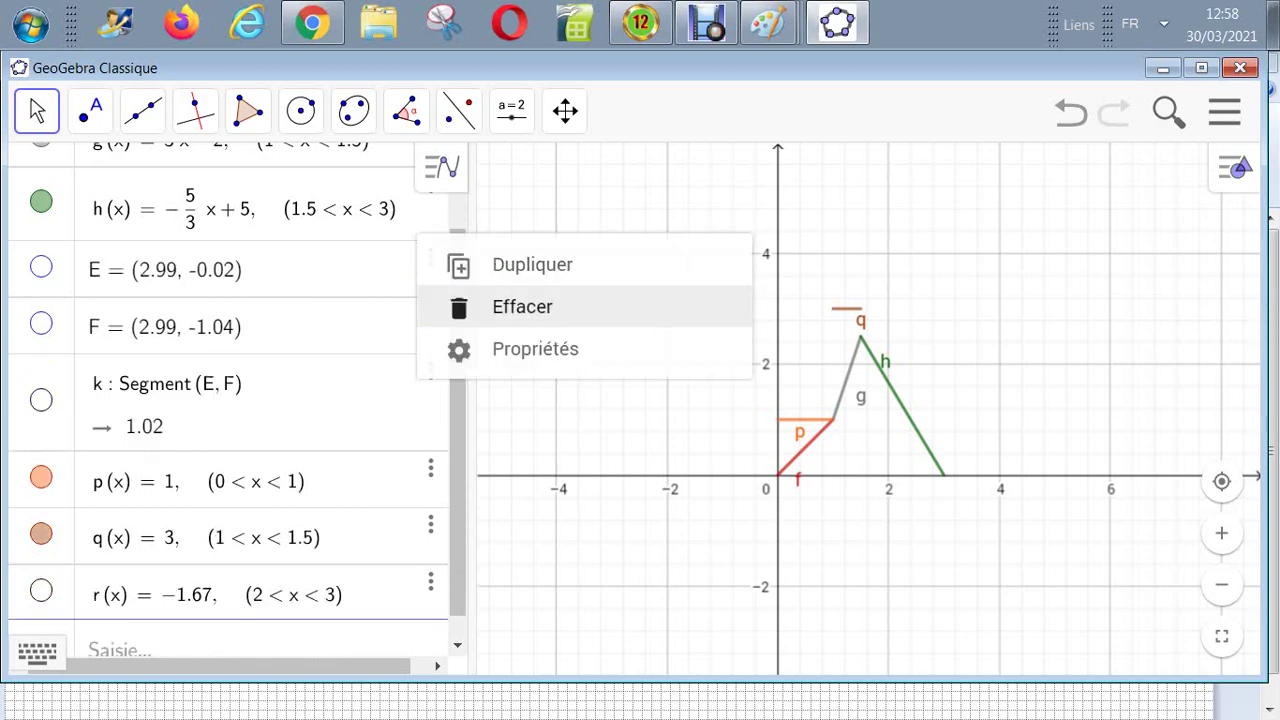
left_click(520, 306)
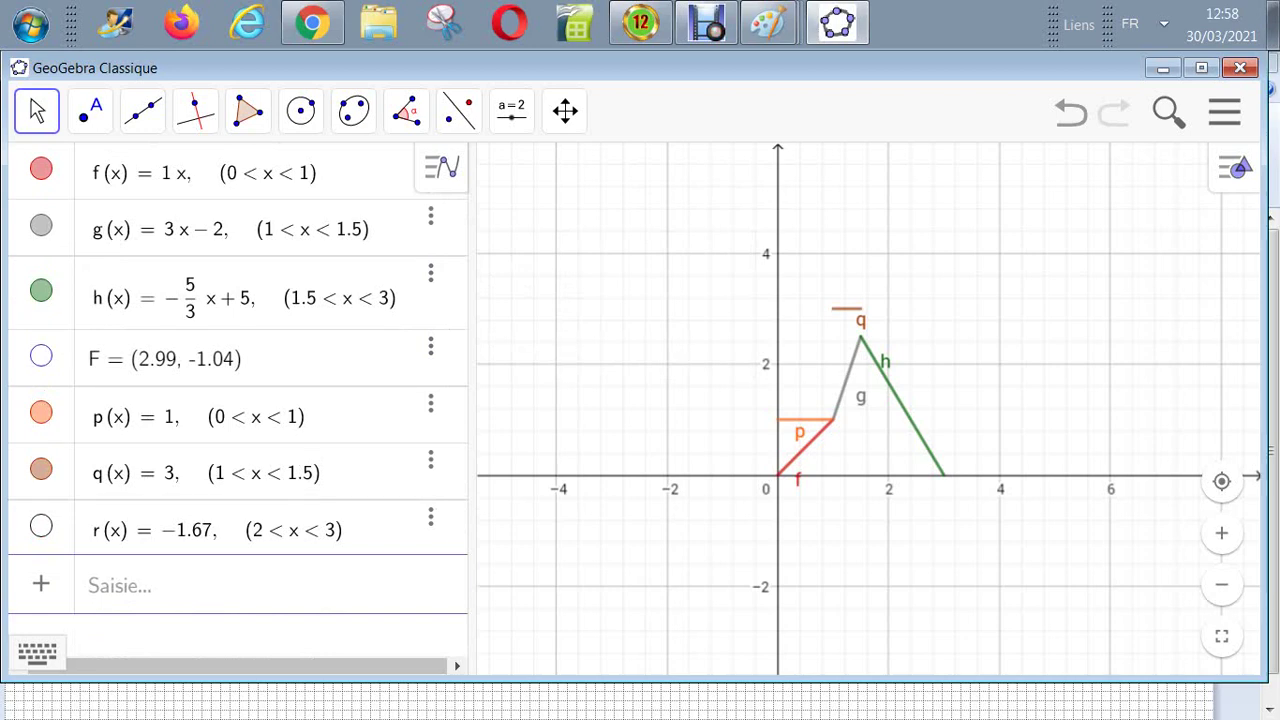
Show the graph of r and hide the graph of f
left_click(41, 526)
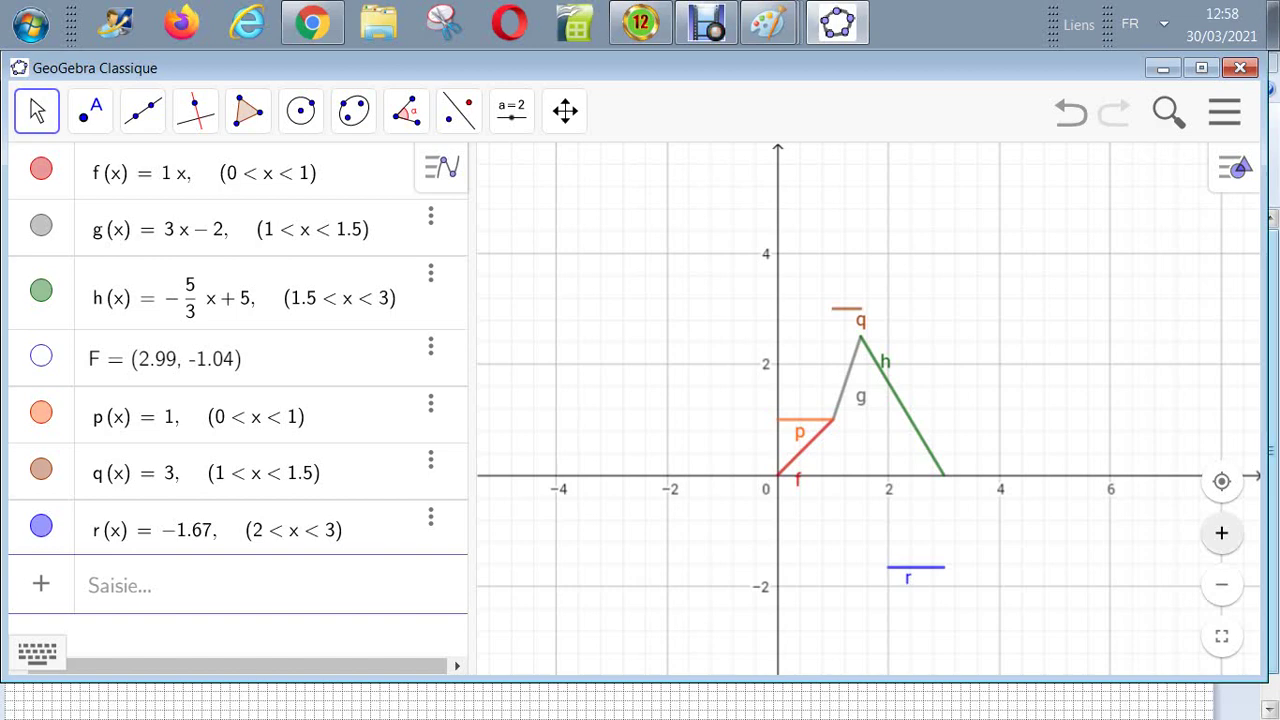
left_click(1221, 532)
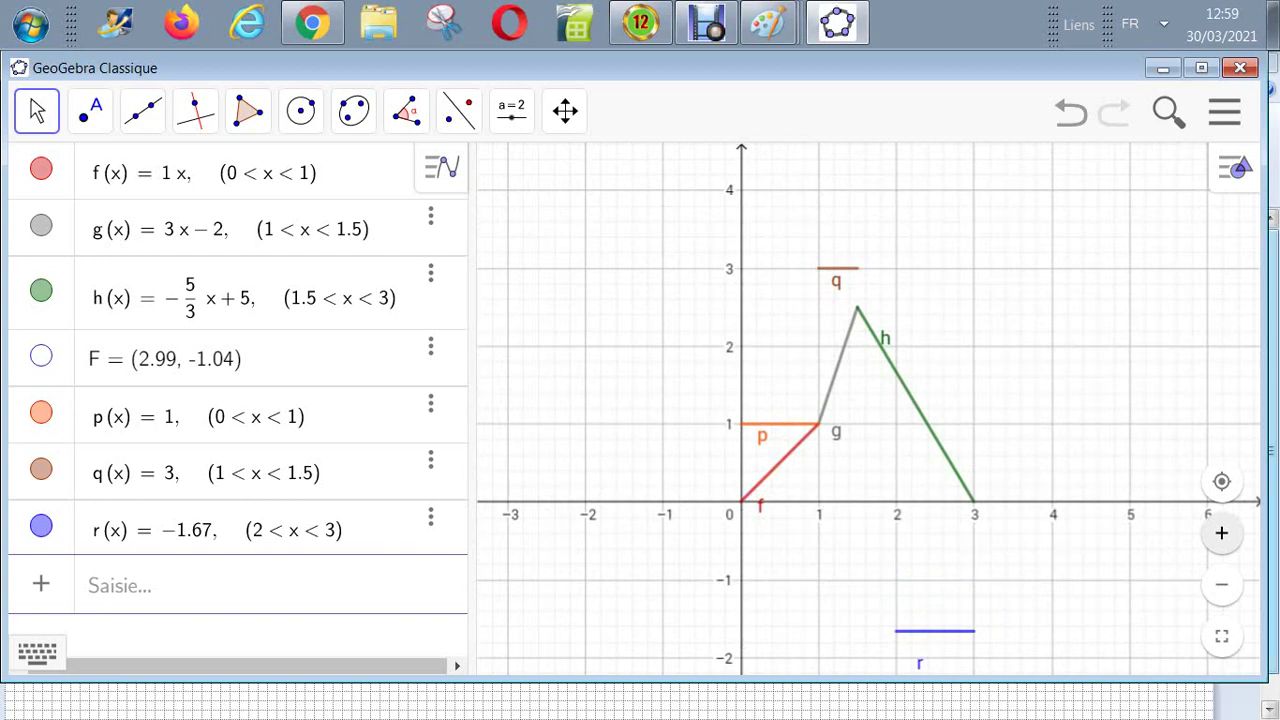
left_click(41, 169)
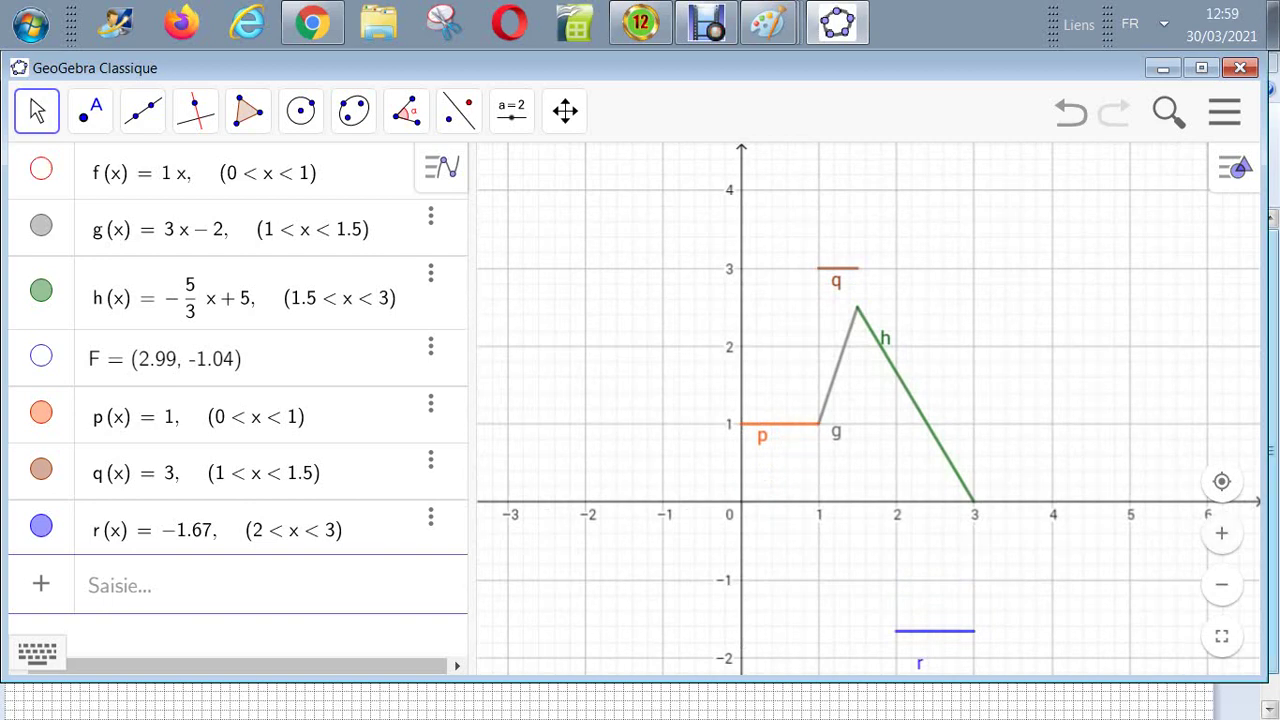
Hide the graphs of g and h and activate the Croquis tool
left_click(41, 225)
left_click(41, 290)
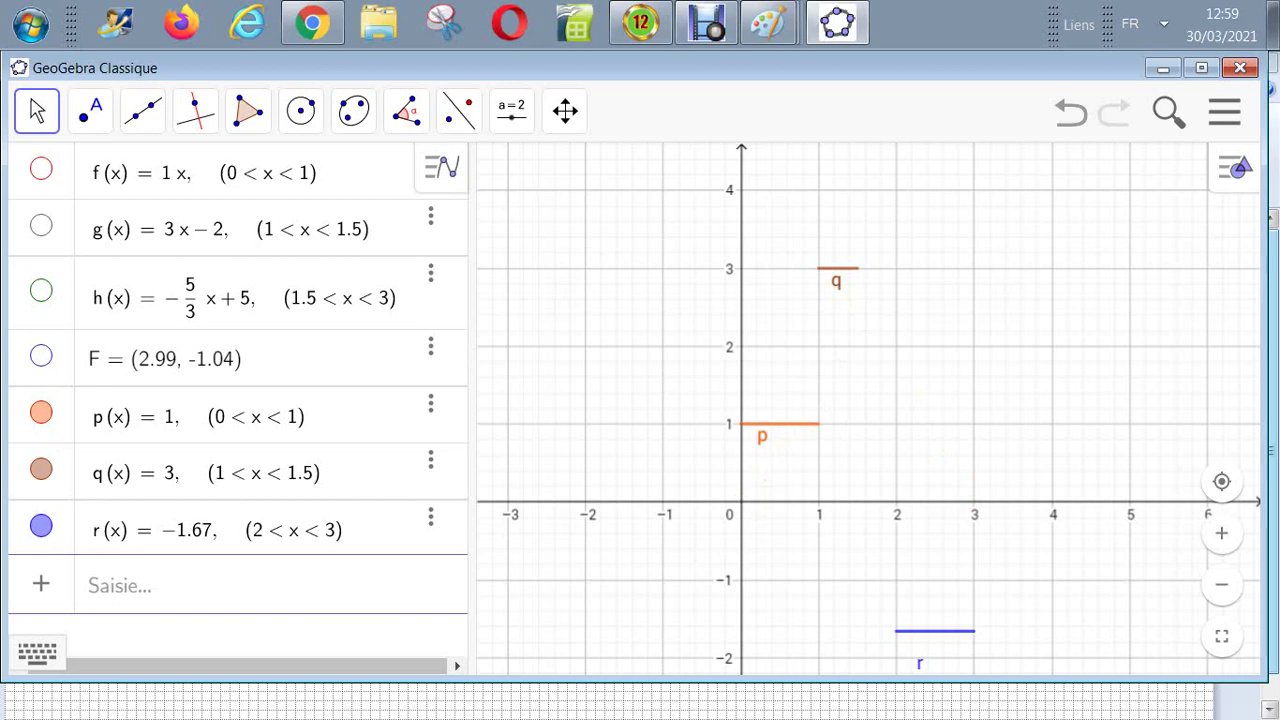
left_click(36, 110)
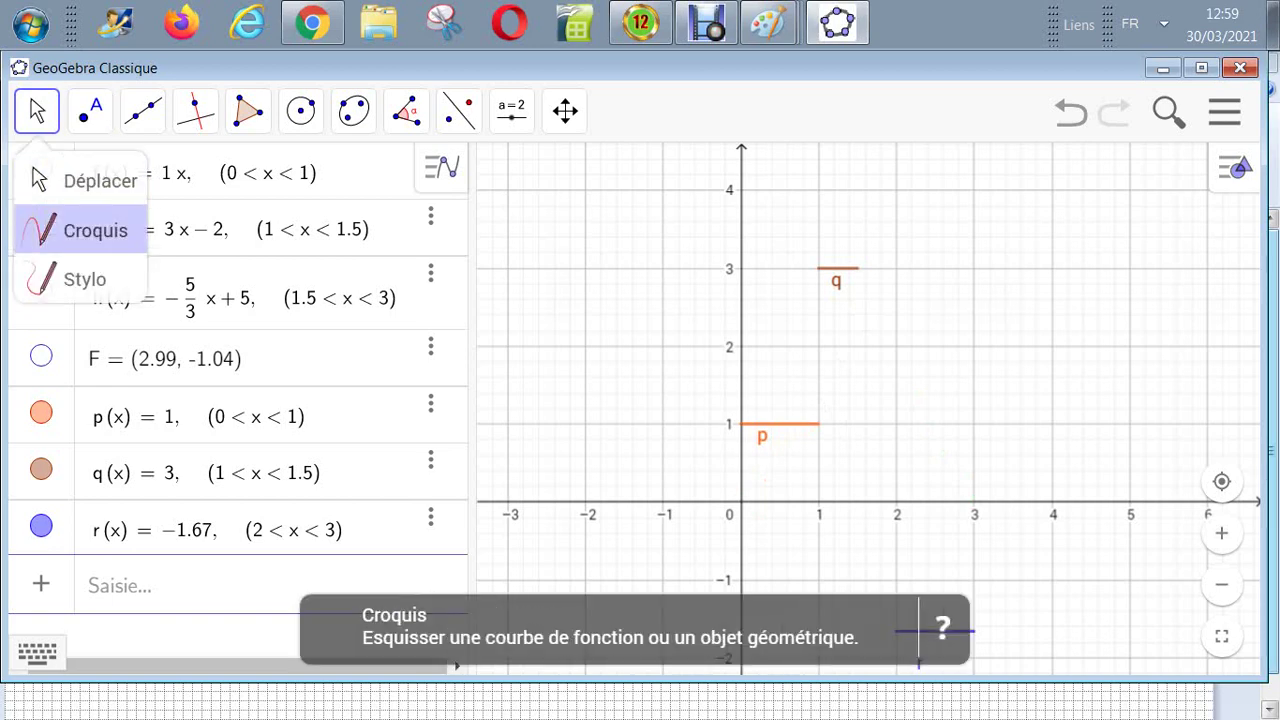
left_click(95, 230)
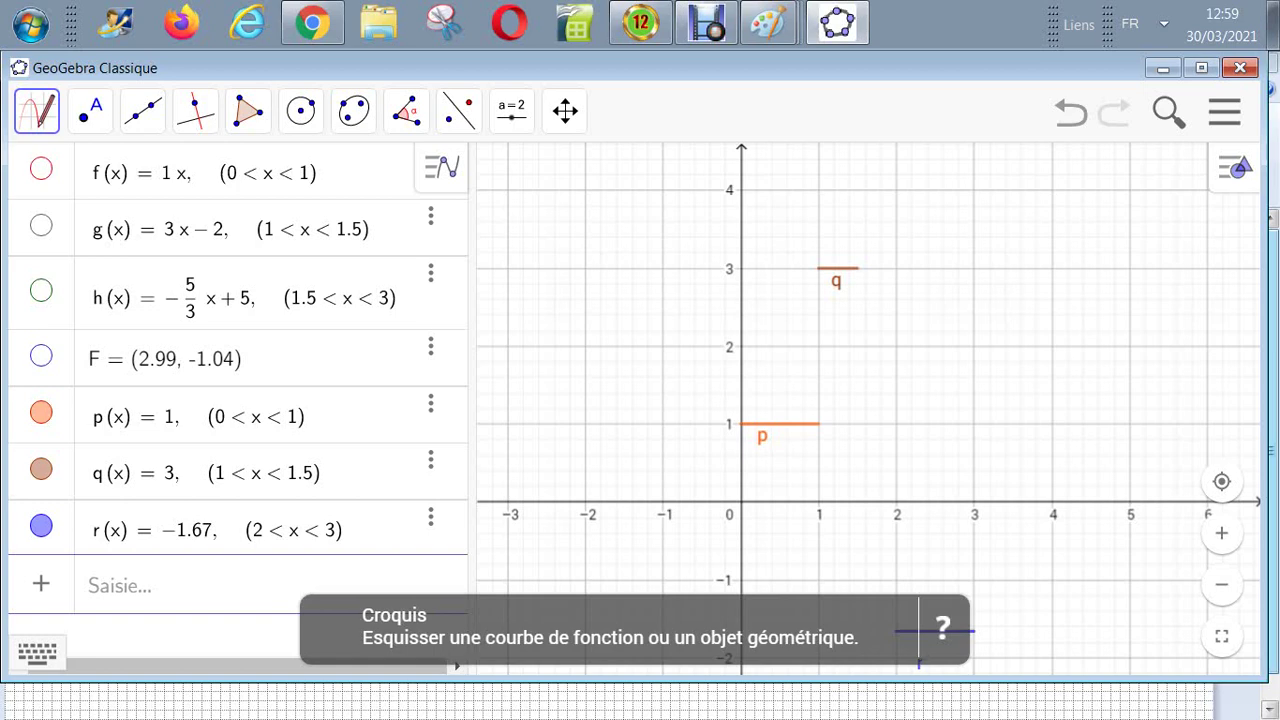
left_click_drag(819, 420, 819, 502)
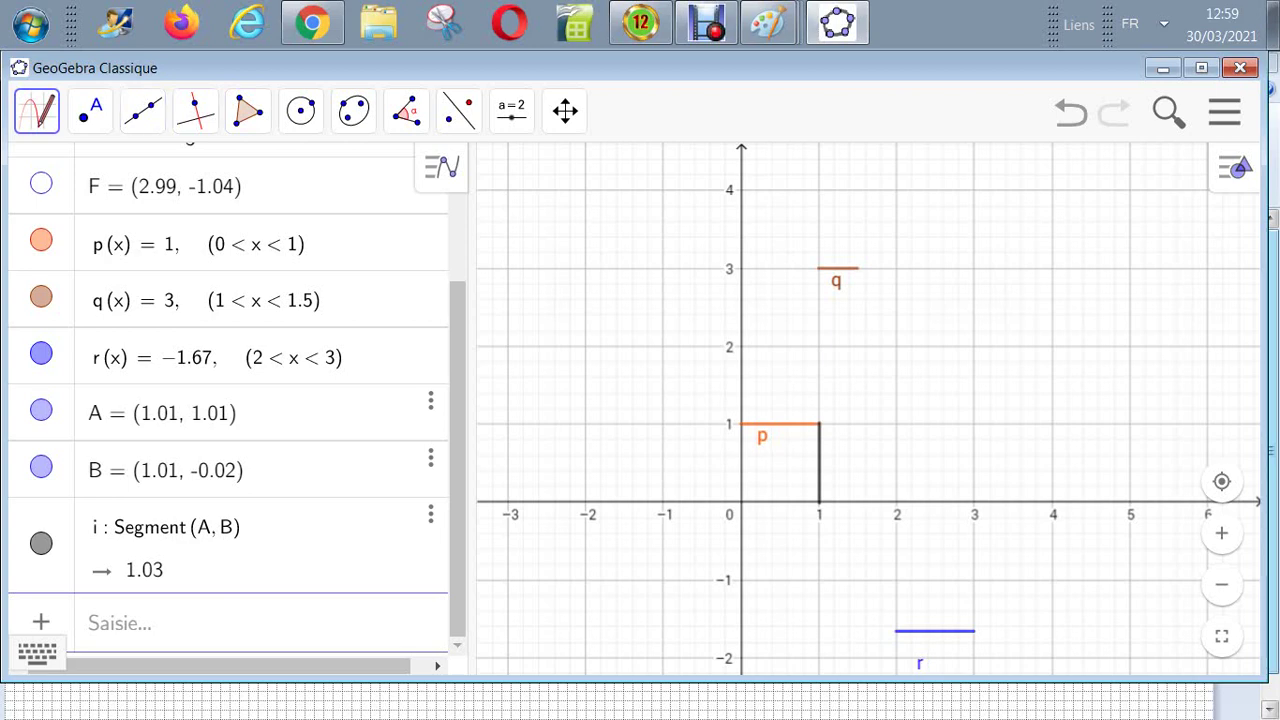
left_click(431, 514)
left_click(490, 563)
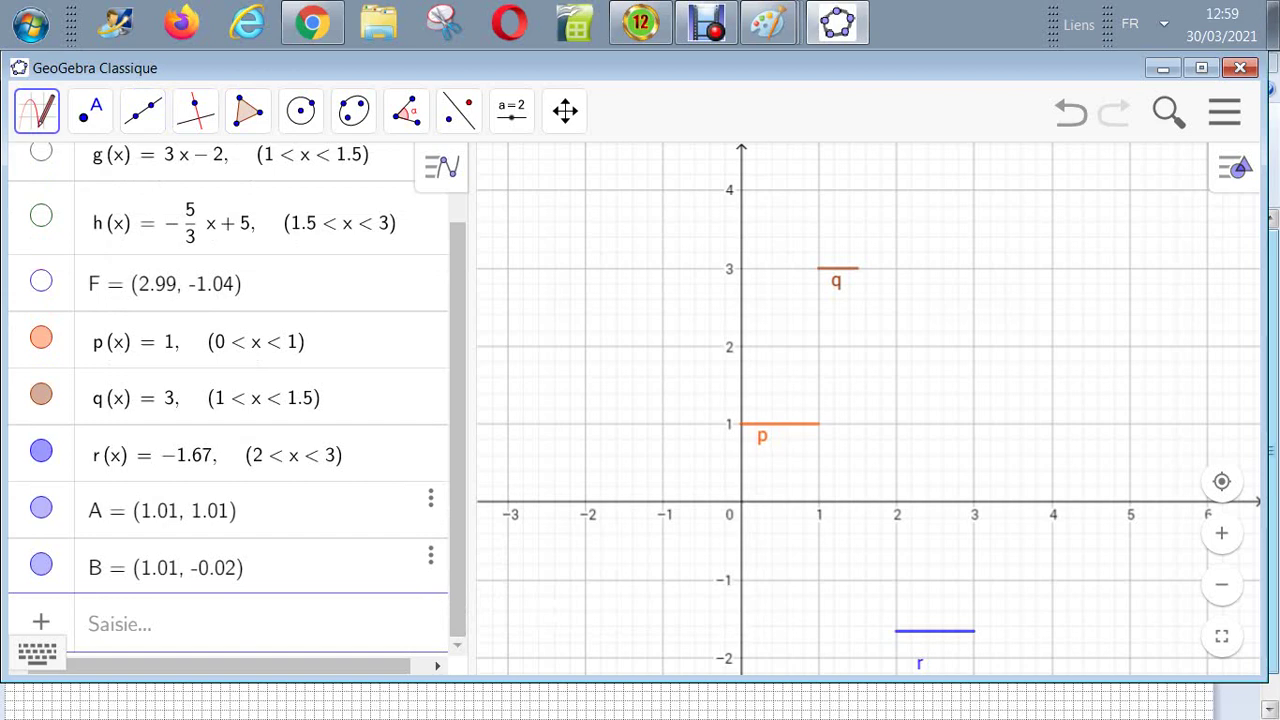
left_click_drag(740, 425, 745, 500)
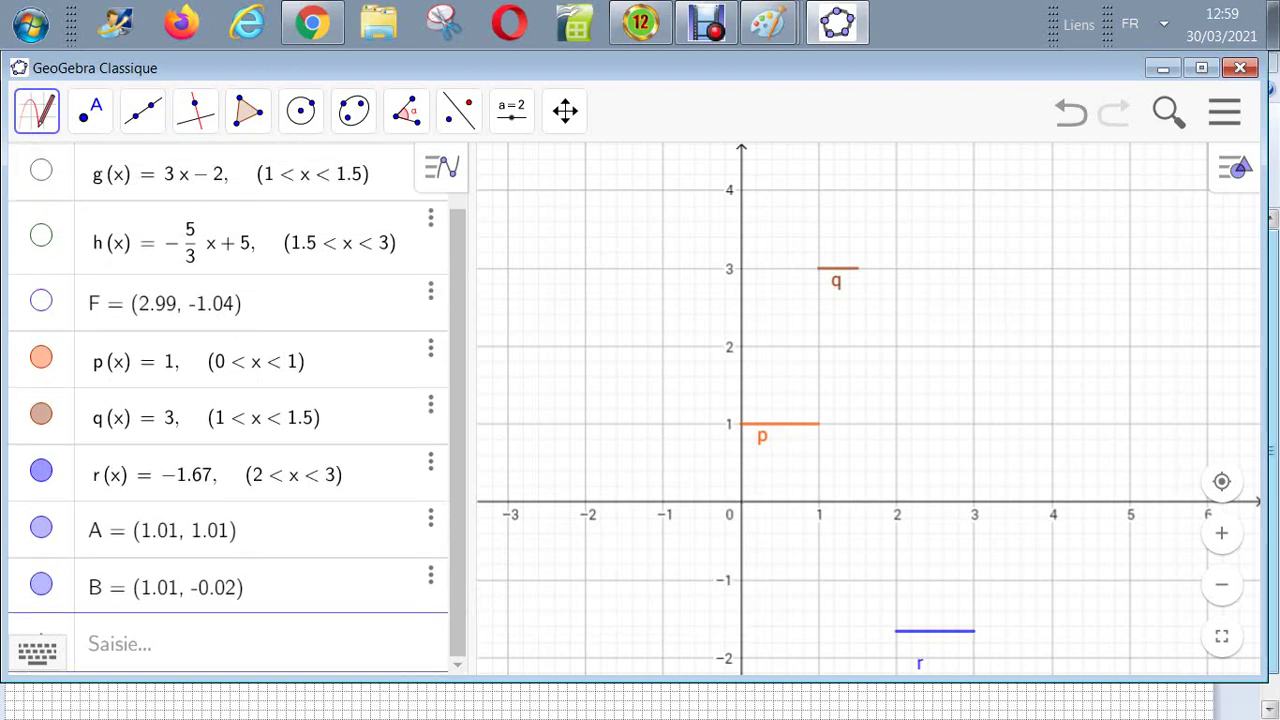
Sketch a vertical segment joining q to p at about x = 0.98, and another from q towards r at about x = 1.62
left_click_drag(815, 268, 819, 425)
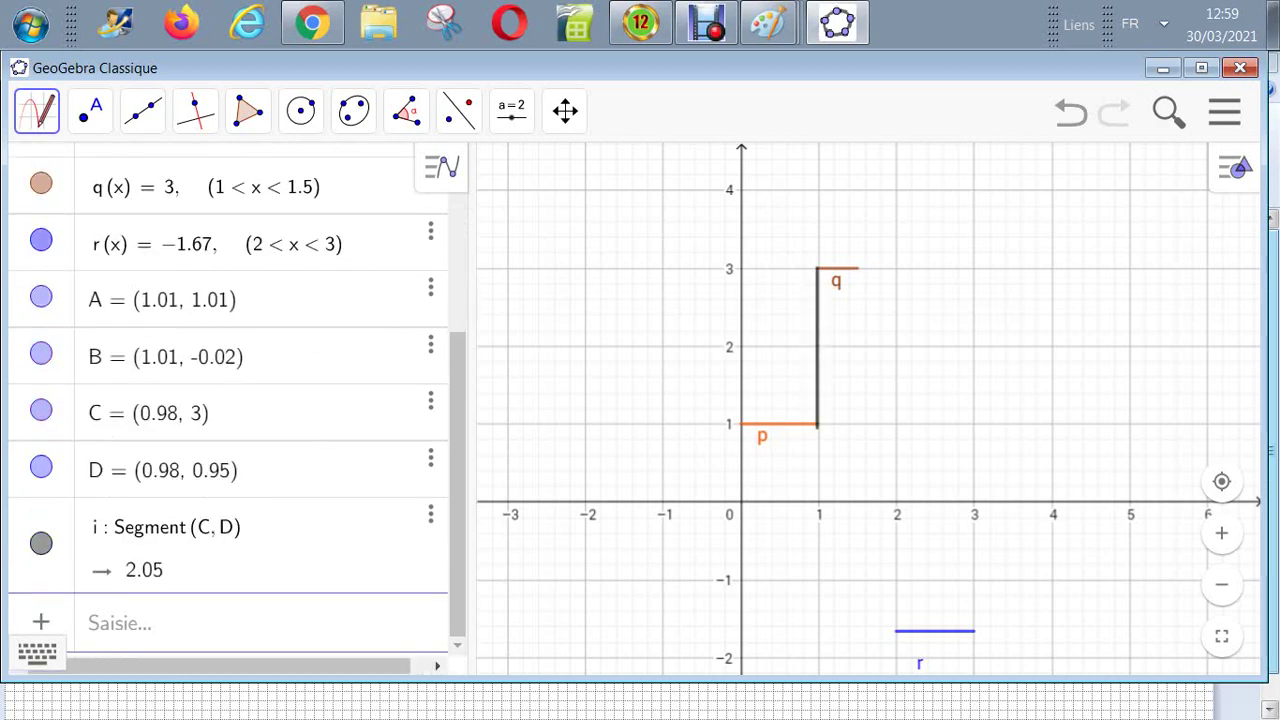
mouse_move(857, 270)
left_mouse_down()
mouse_move(860, 482)
mouse_move(886, 622)
left_mouse_up()
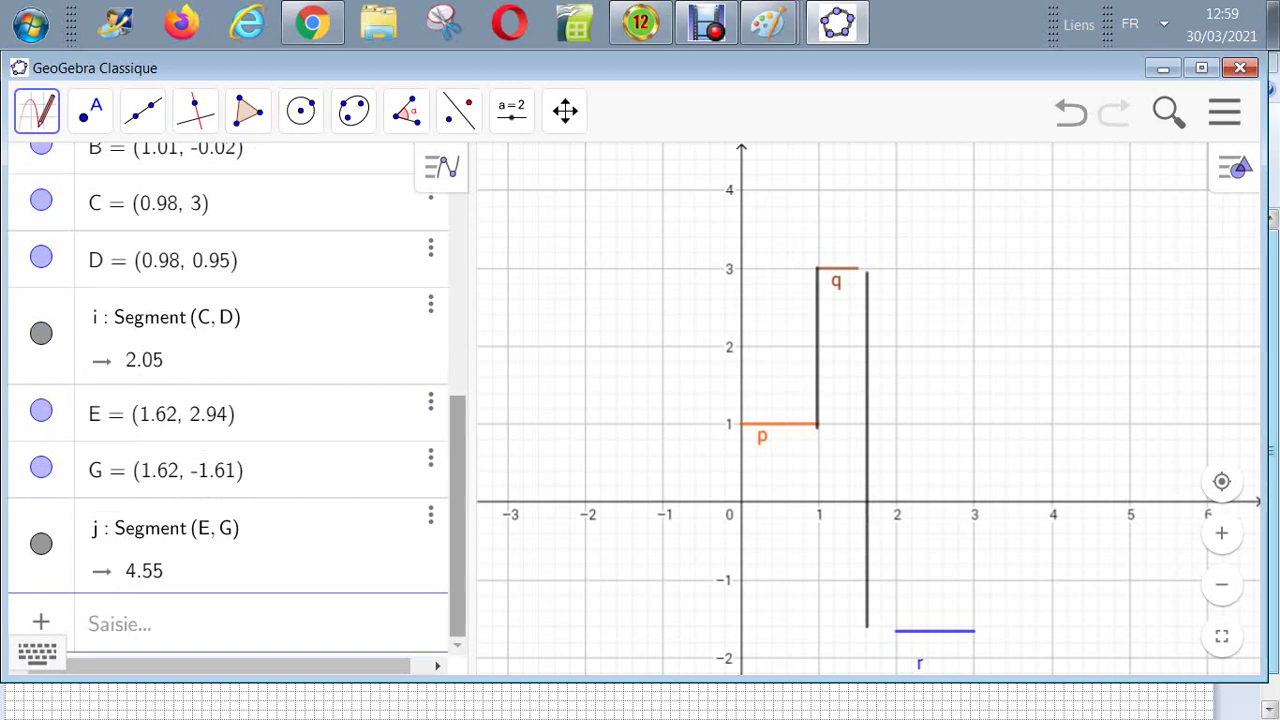
Change the lower bound of r's interval to 1.5 and validate the definition
scroll(228, 400, "up", 5)
scroll(228, 400, "up", 2)
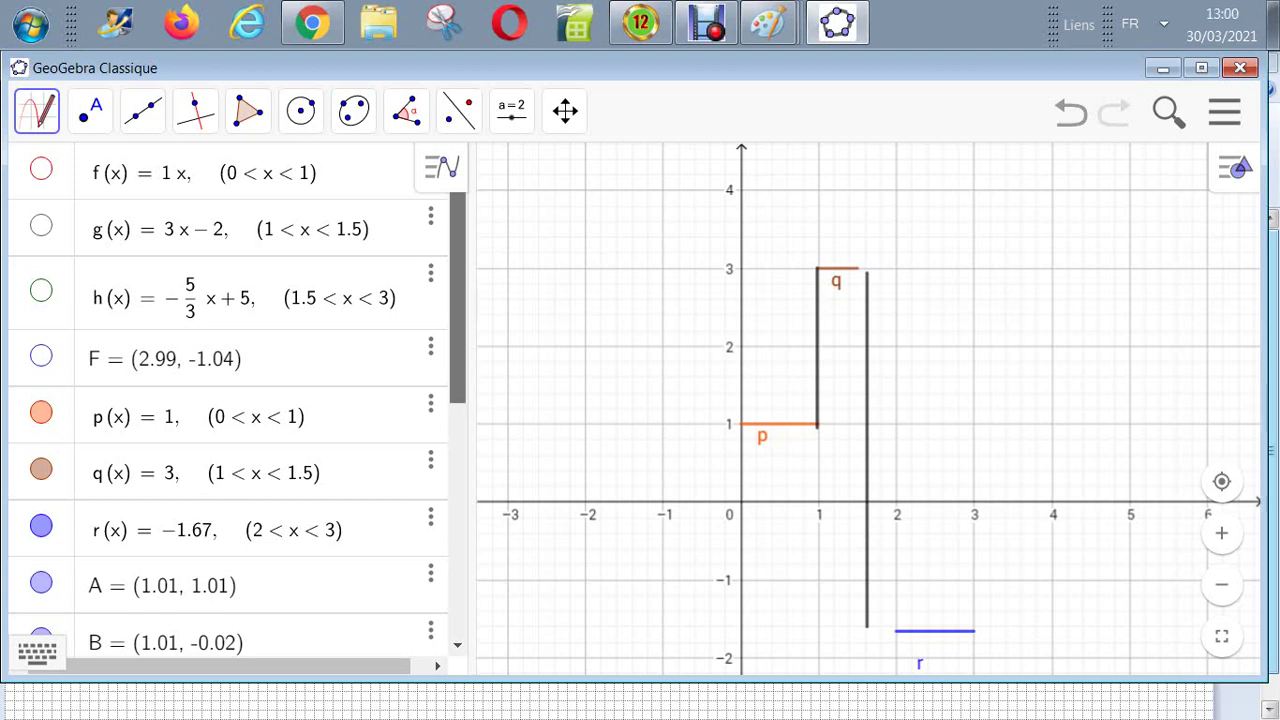
scroll(237, 400, "down", 3)
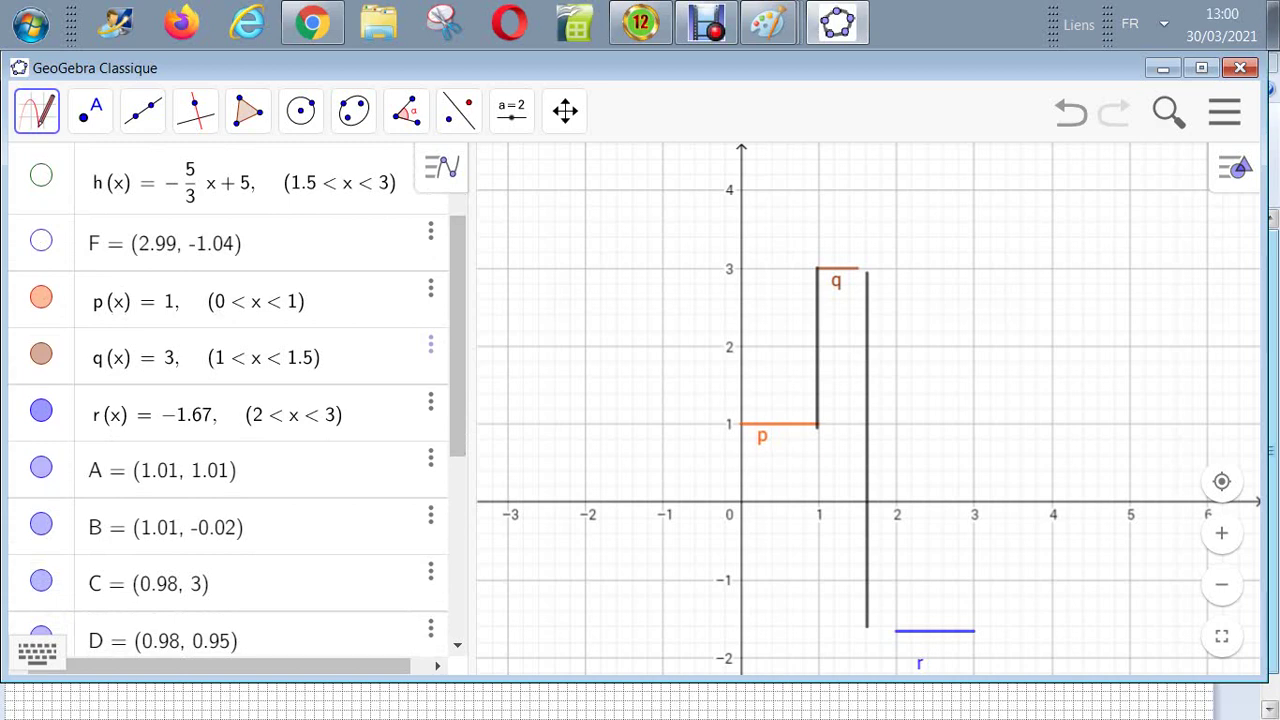
left_click(266, 420)
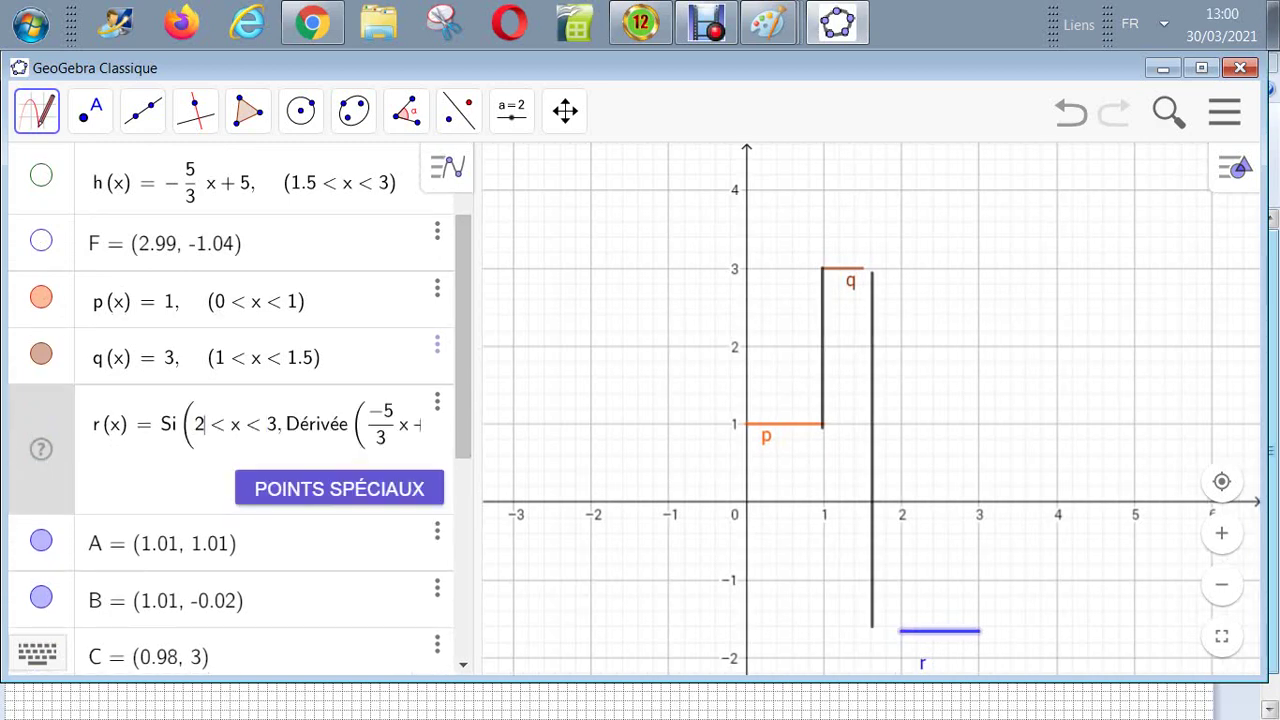
key("BackSpace")
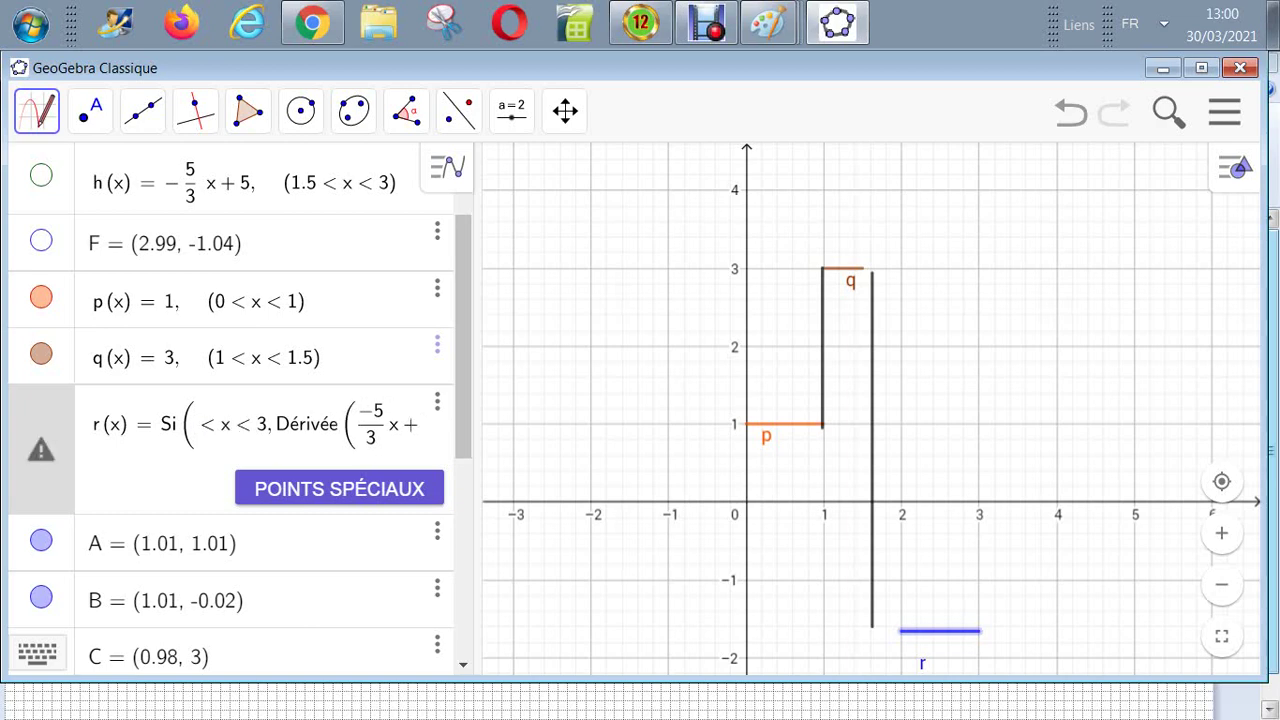
type("1.5")
key("Return")
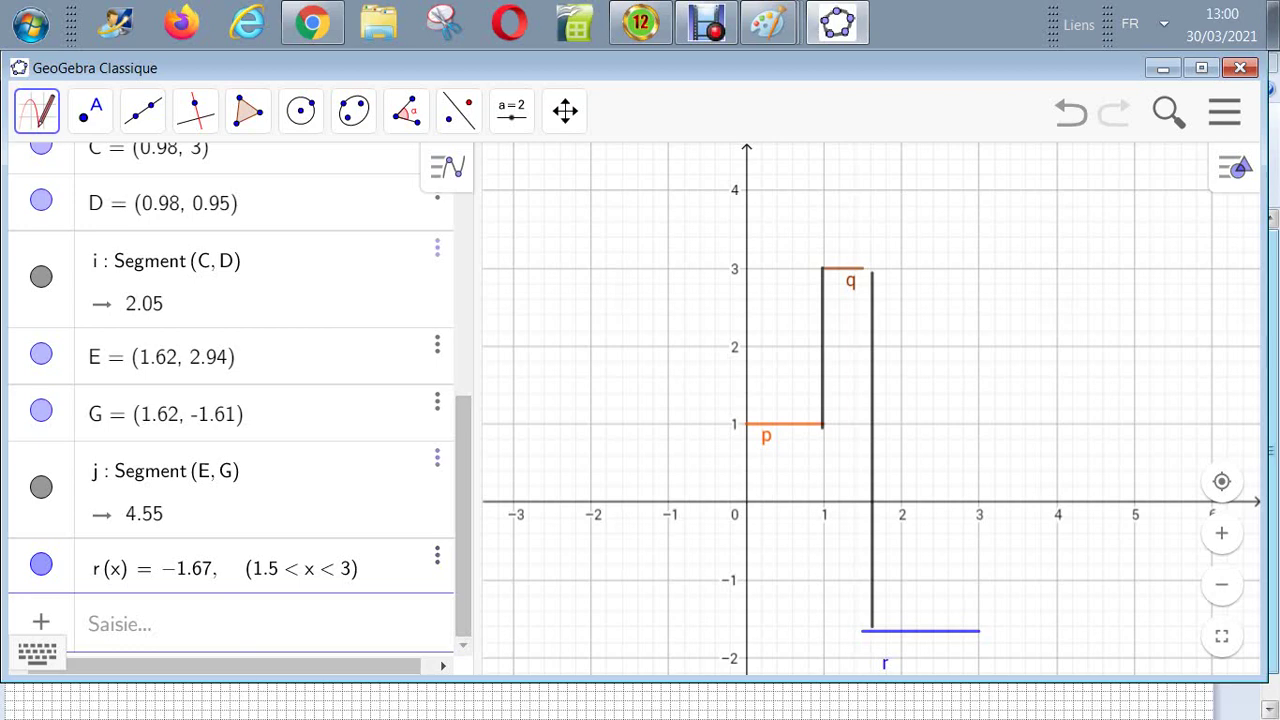
Delete the misplaced vertical segment between q and r
left_click(437, 458)
left_click(528, 506)
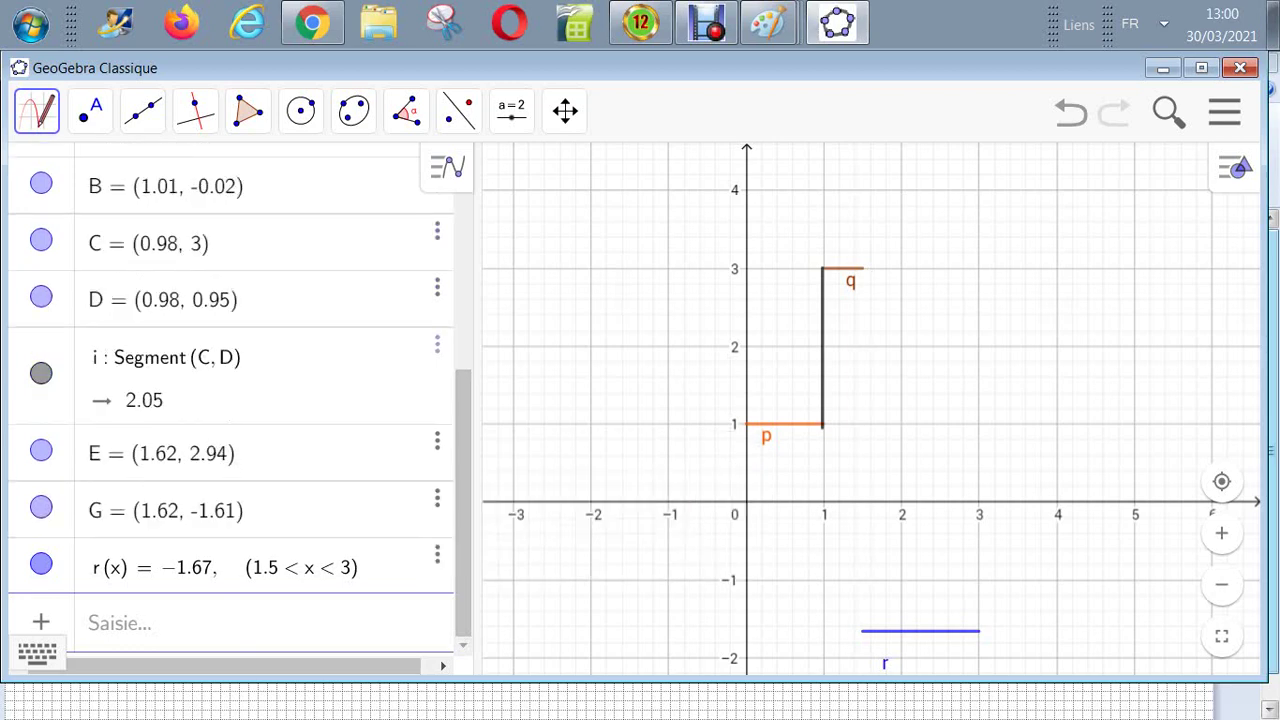
left_click_drag(862, 268, 860, 633)
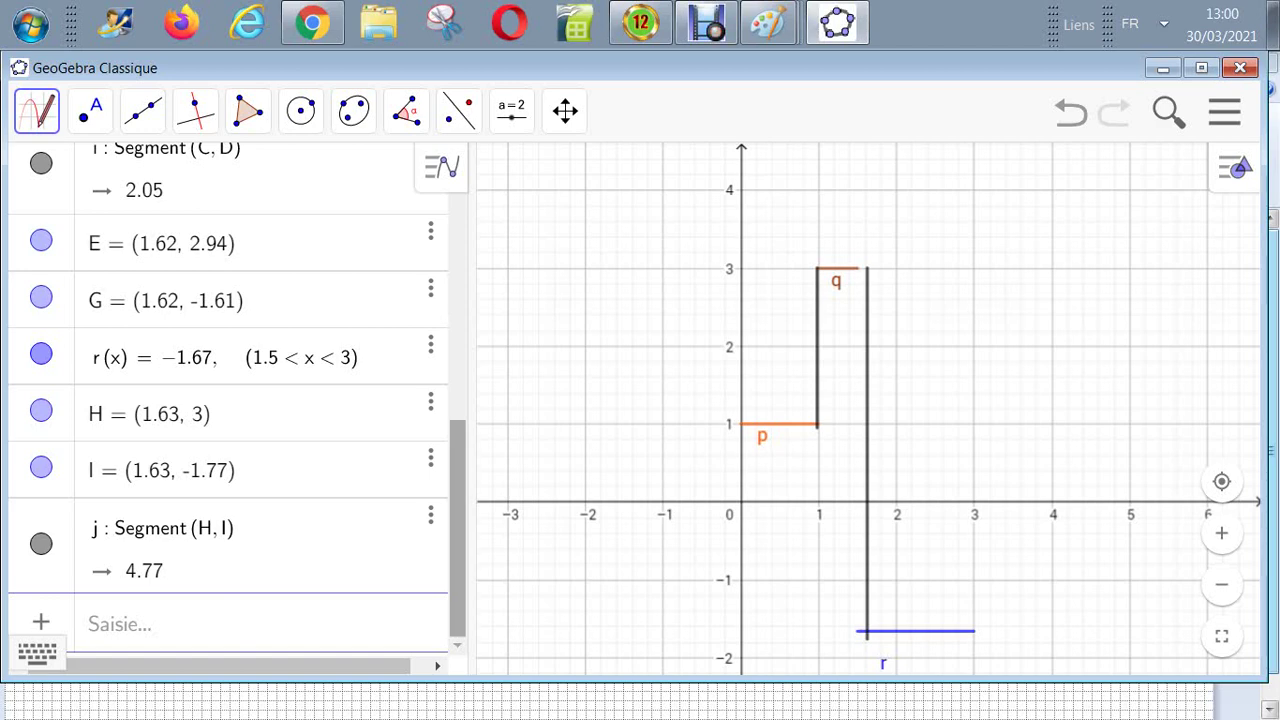
scroll(230, 400, "up", 3)
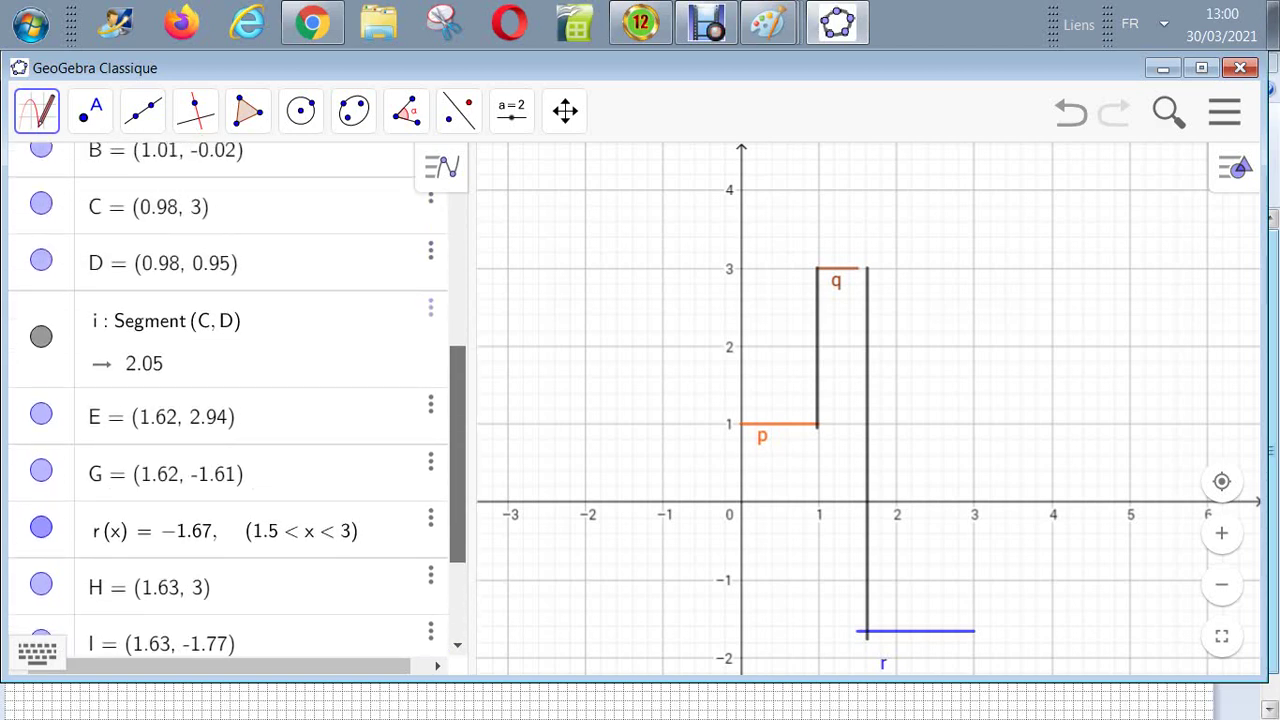
scroll(230, 400, "up", 2)
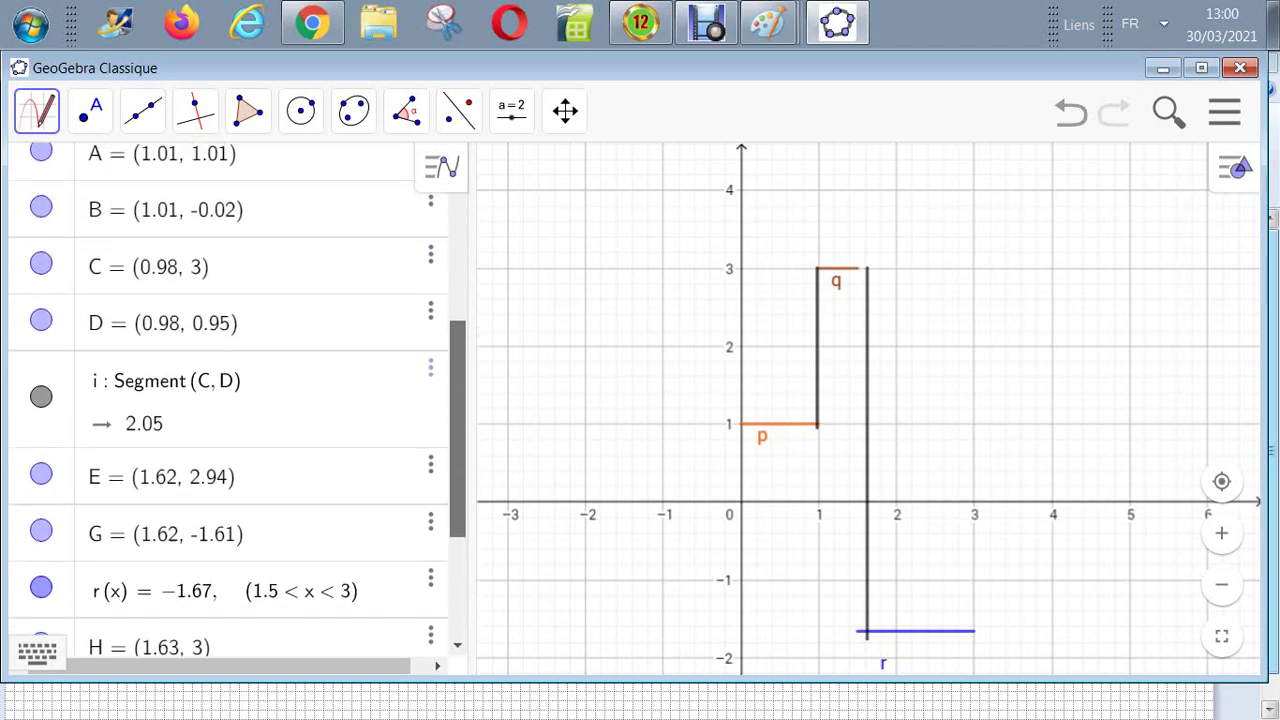
scroll(230, 400, "up", 4)
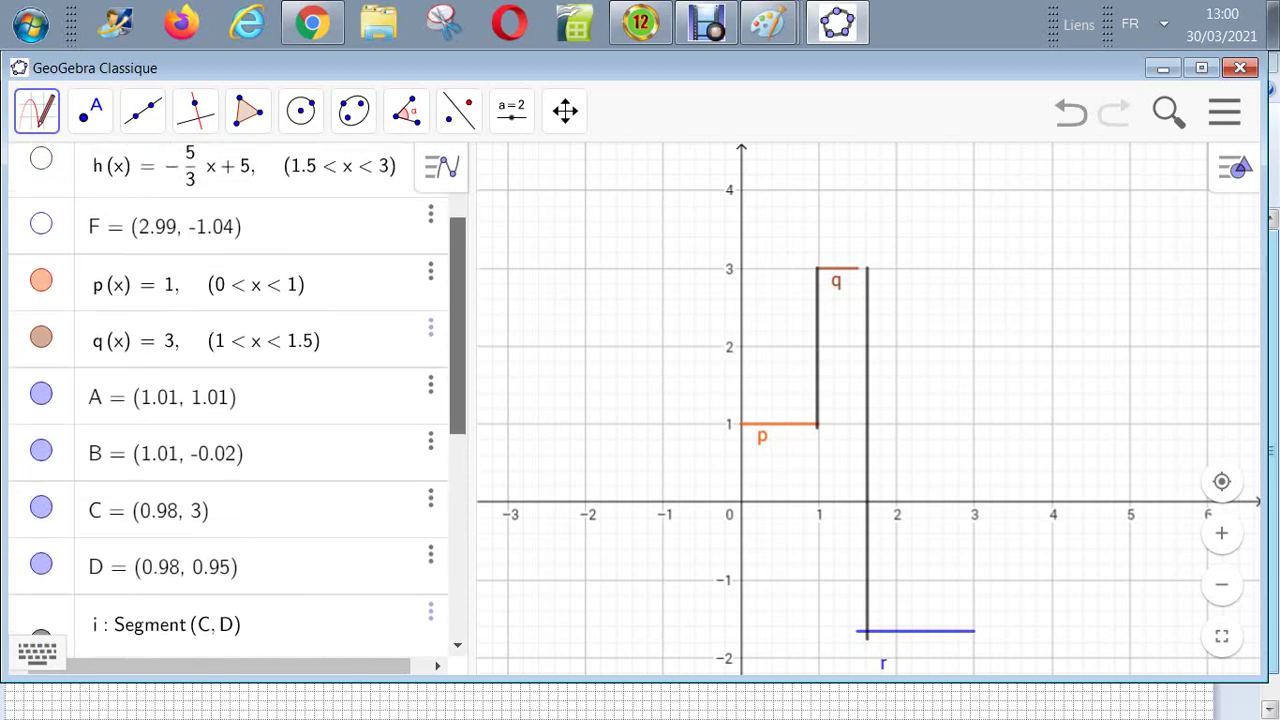
scroll(230, 400, "up", 2)
scroll(230, 400, "down", 1)
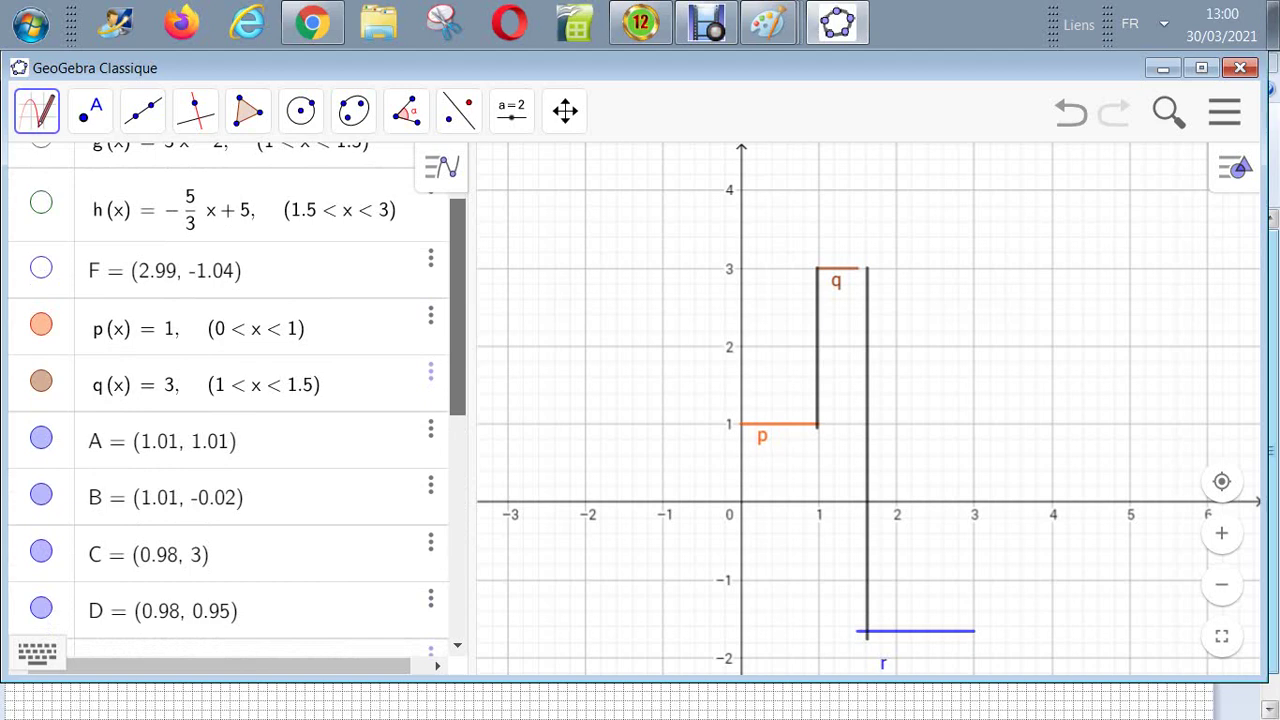
scroll(230, 400, "down", 5)
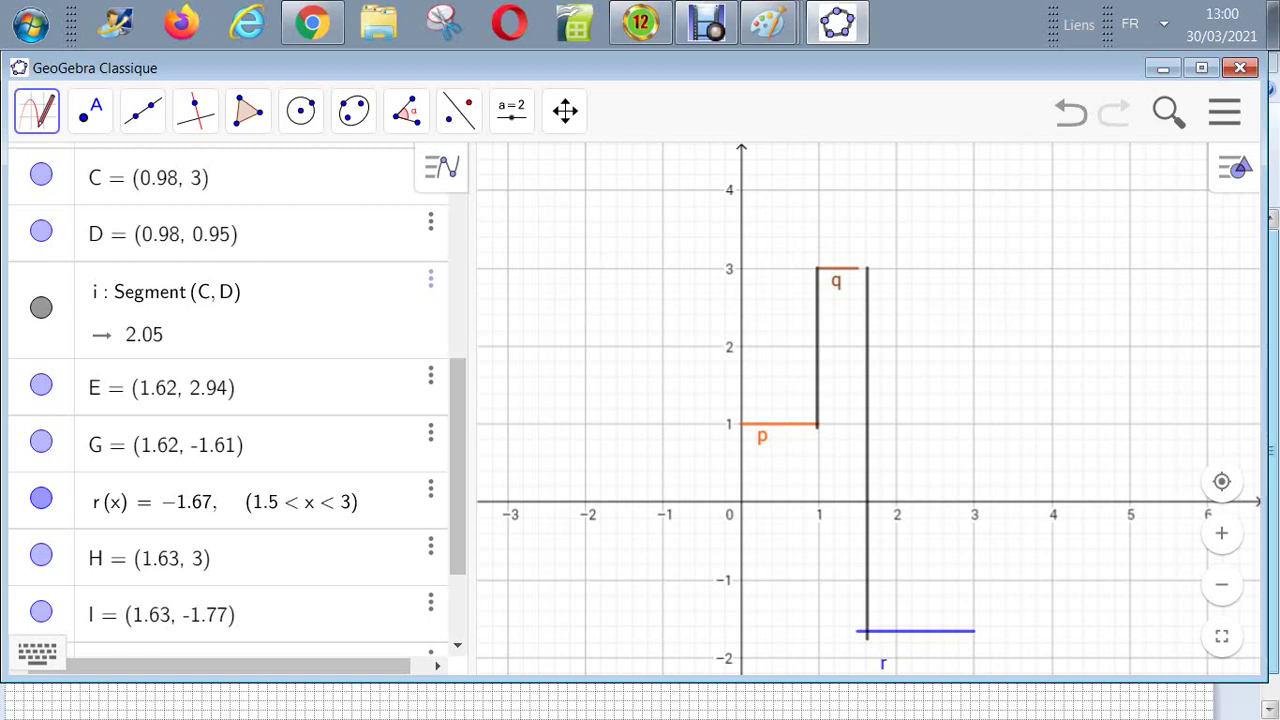
scroll(230, 400, "down", 2)
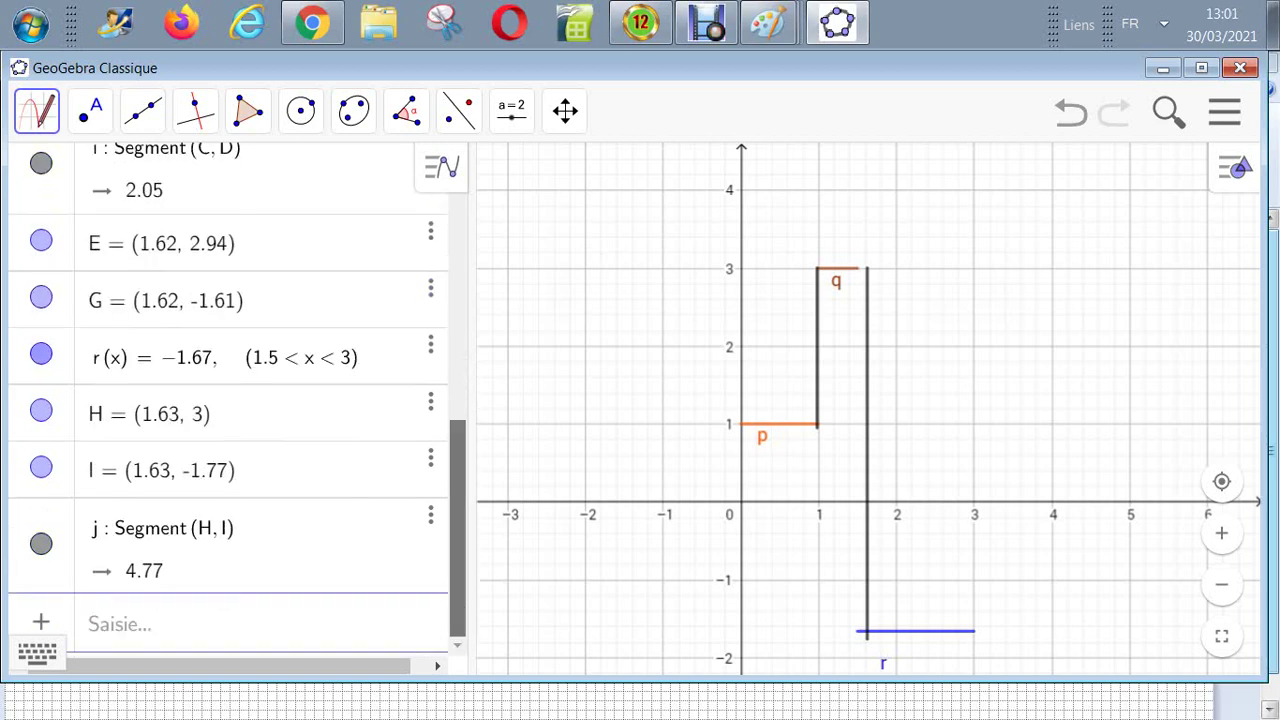
left_click(431, 514)
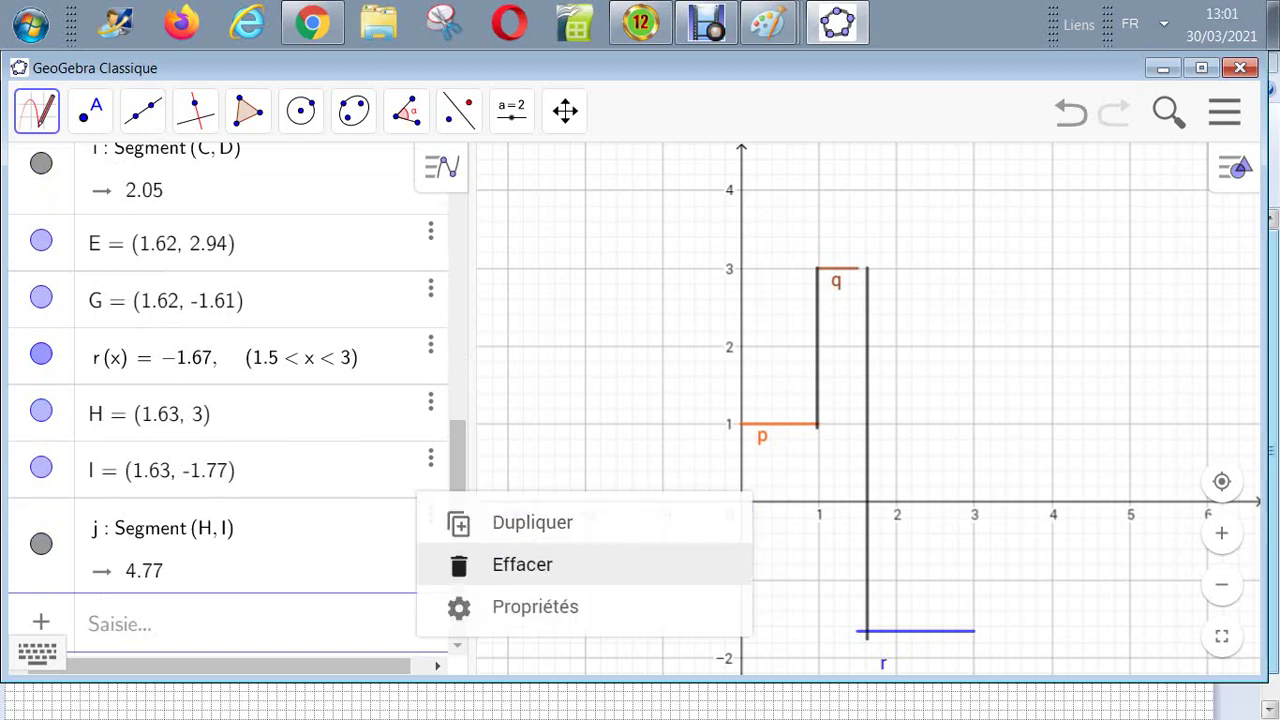
left_click(506, 563)
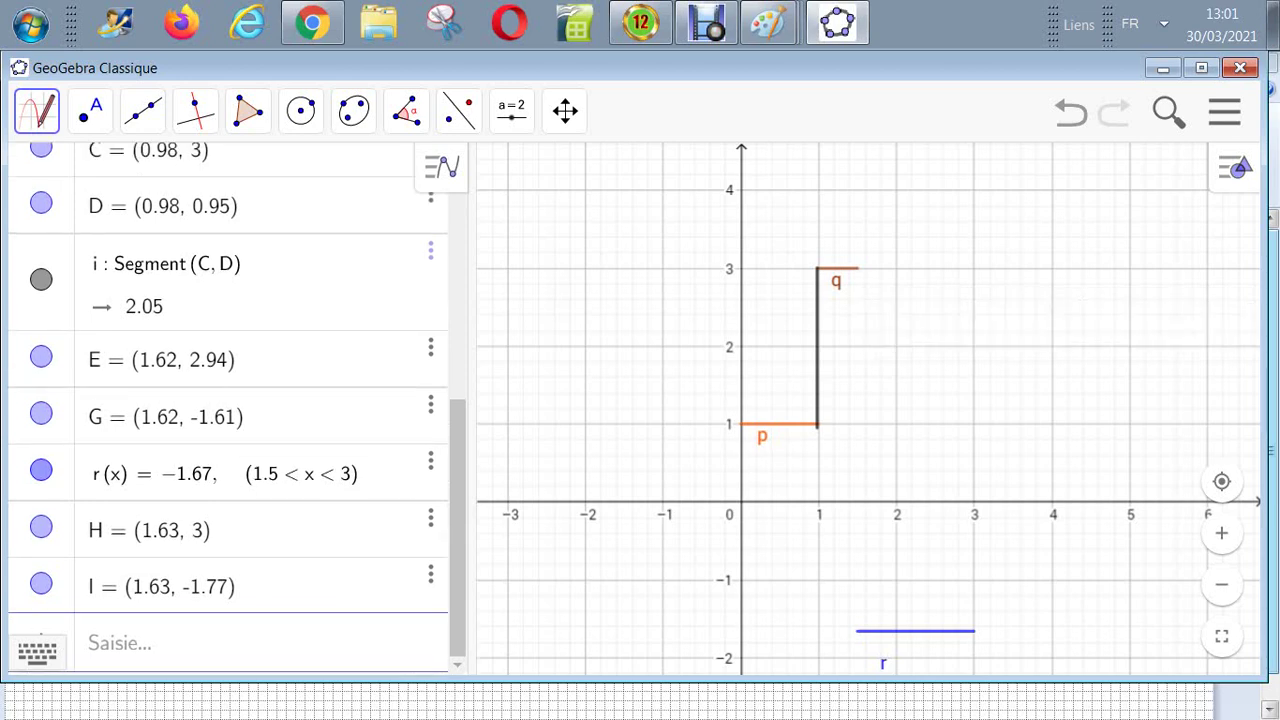
Sketch vertical segments joining q to r at about x = 1.51 and the x-axis to r's end at x = 3
left_click_drag(856, 266, 856, 632)
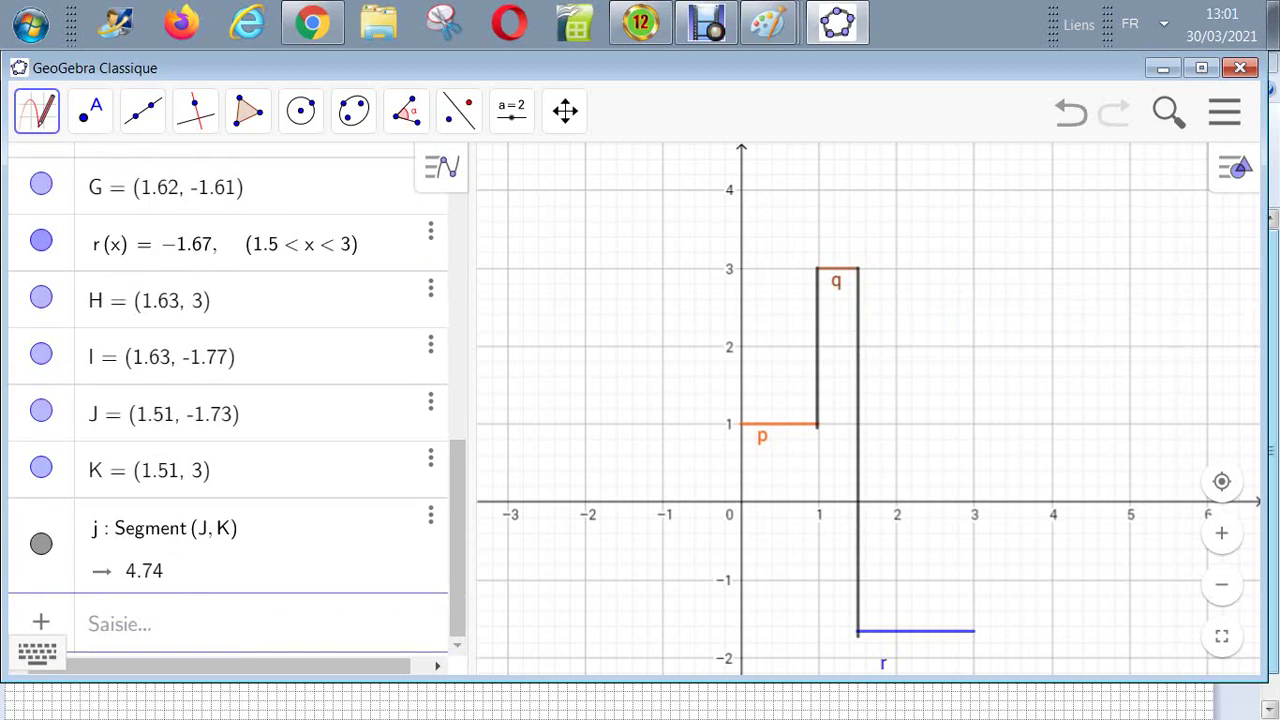
left_click_drag(975, 502, 975, 633)
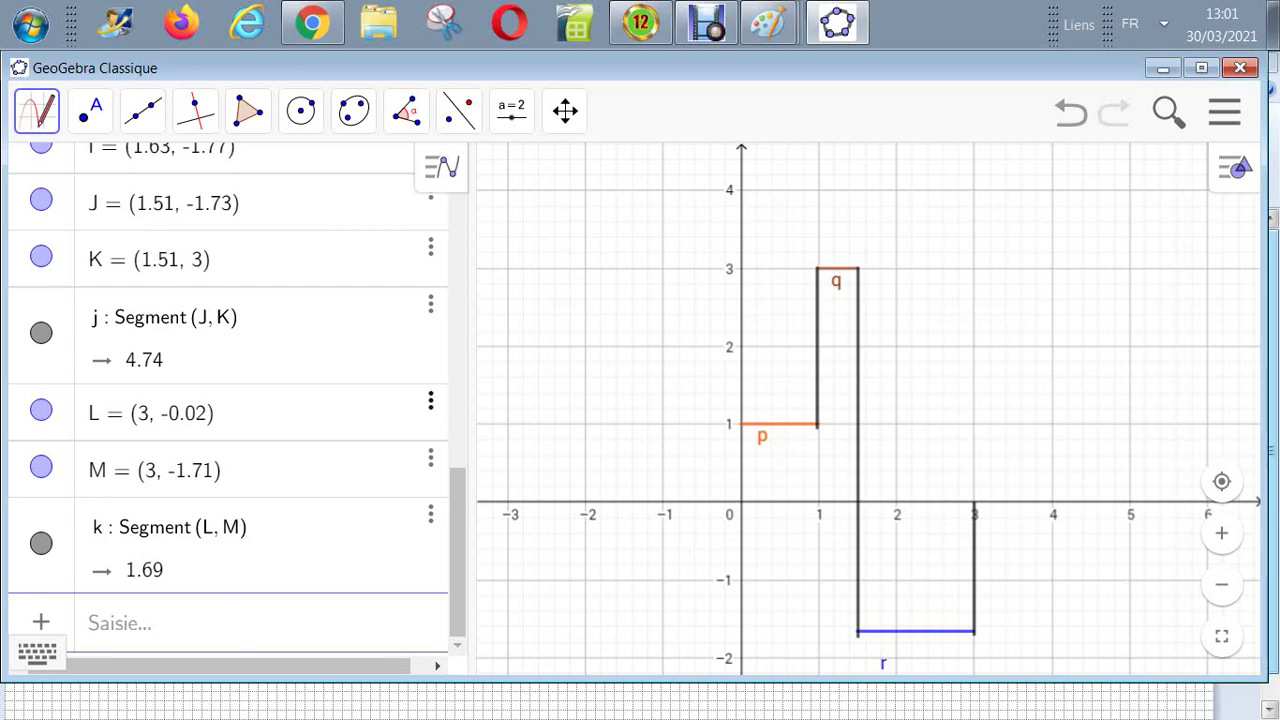
Show the graphs of f, g and h again alongside the derivative pieces
left_click_drag(457, 553, 457, 265)
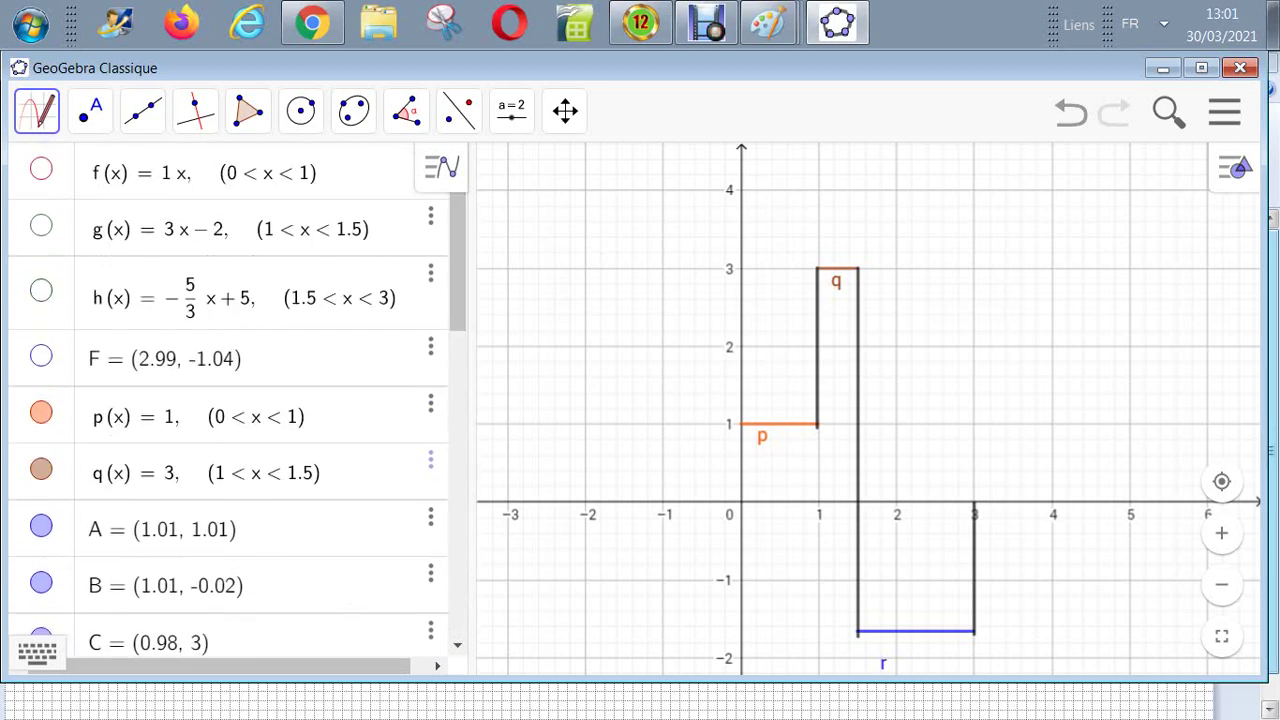
left_click(41, 169)
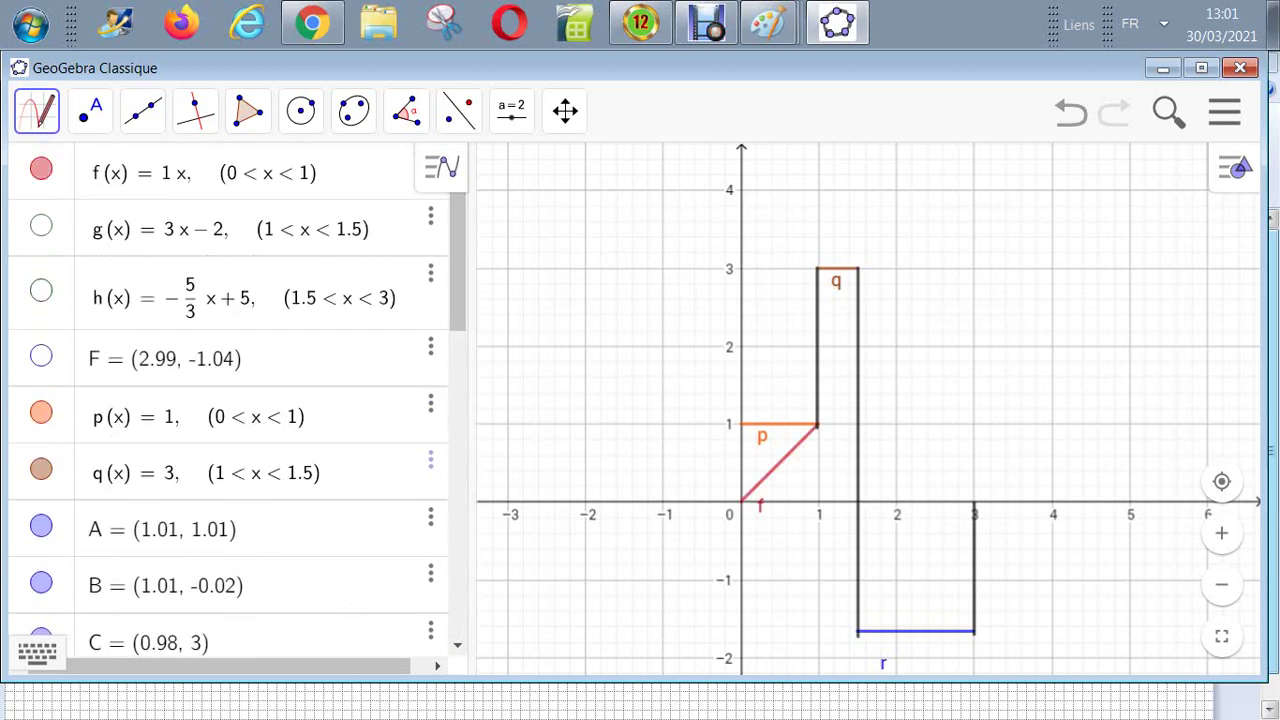
left_click(41, 226)
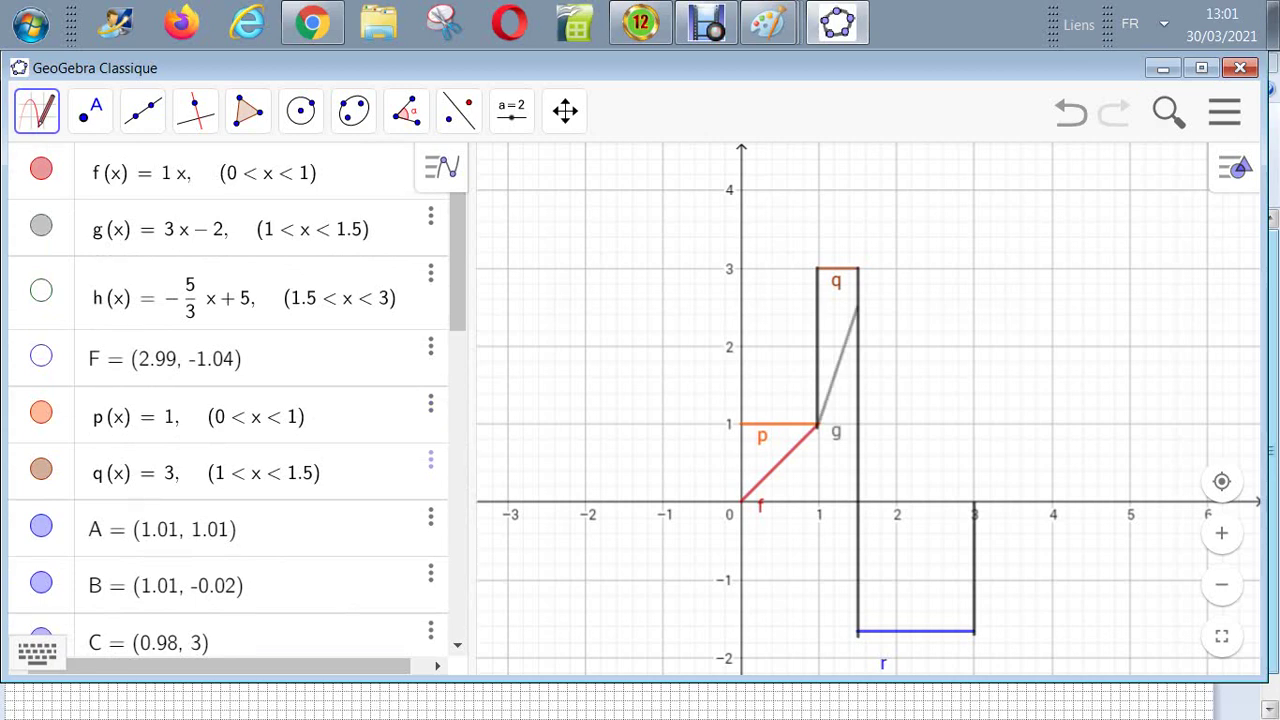
left_click(41, 290)
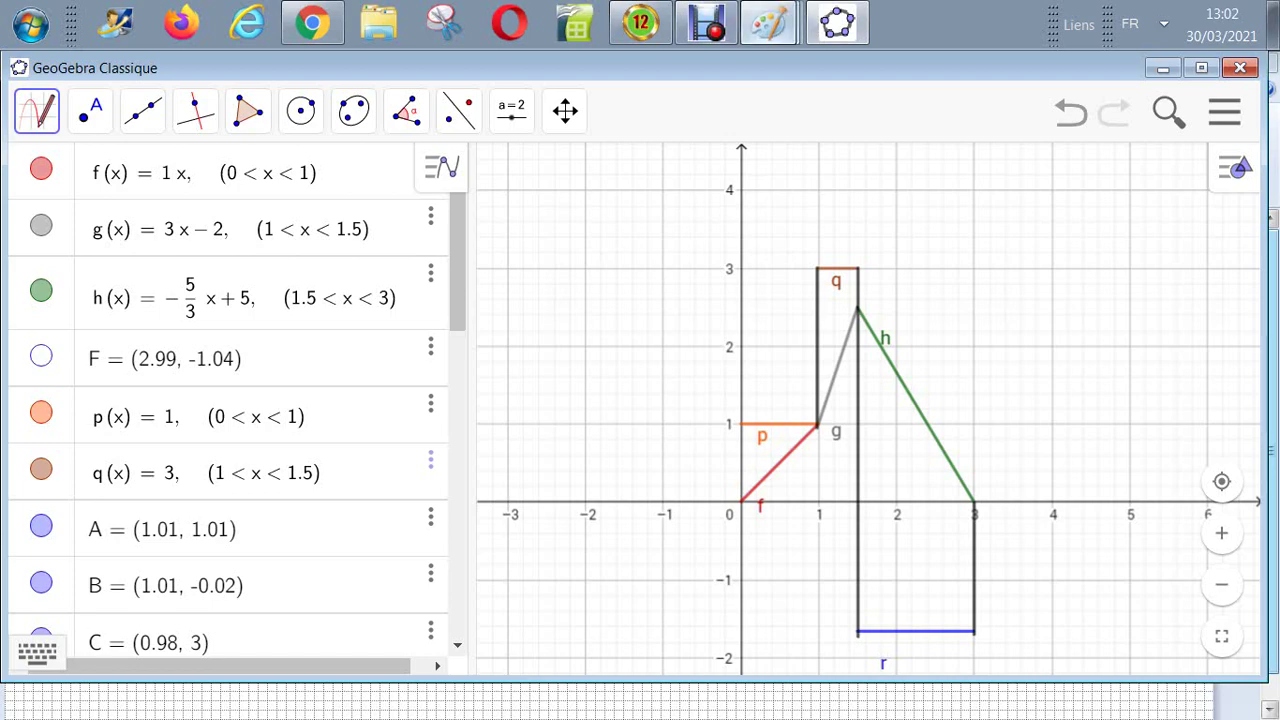
Switch to Micro-Cap and set the value of voltage source E1 to 10*T
left_click(768, 22)
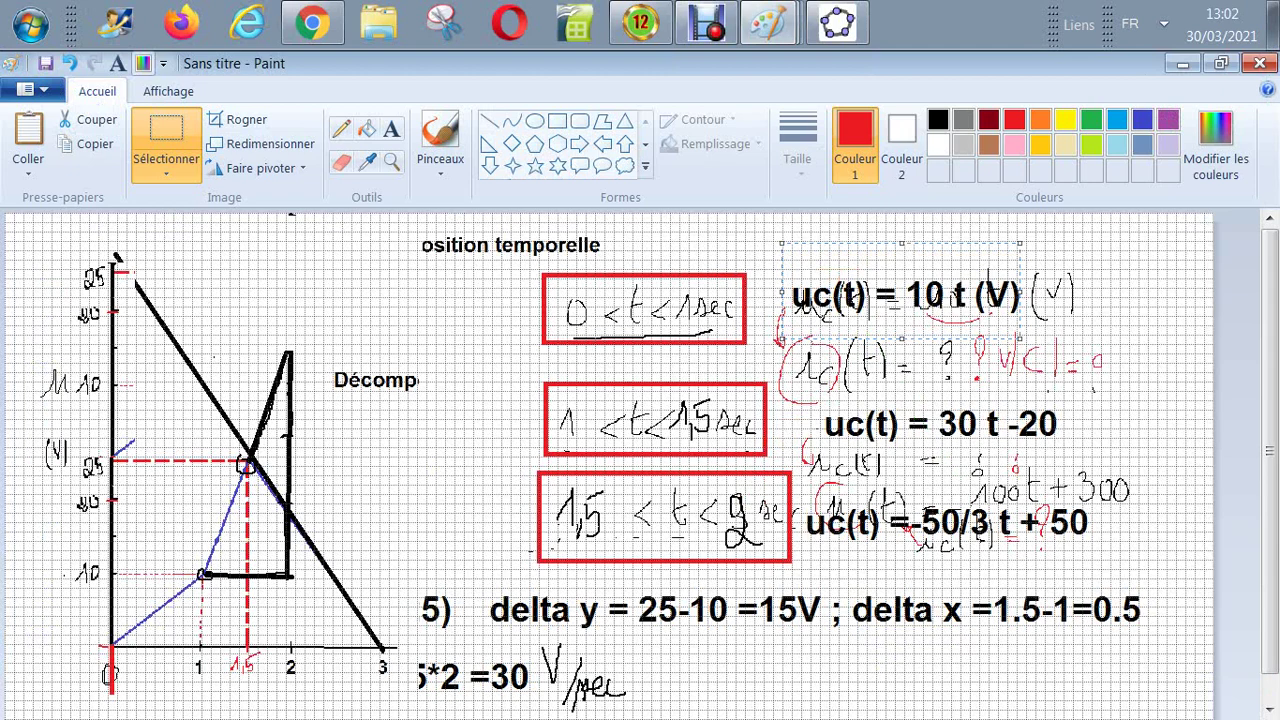
left_click(640, 22)
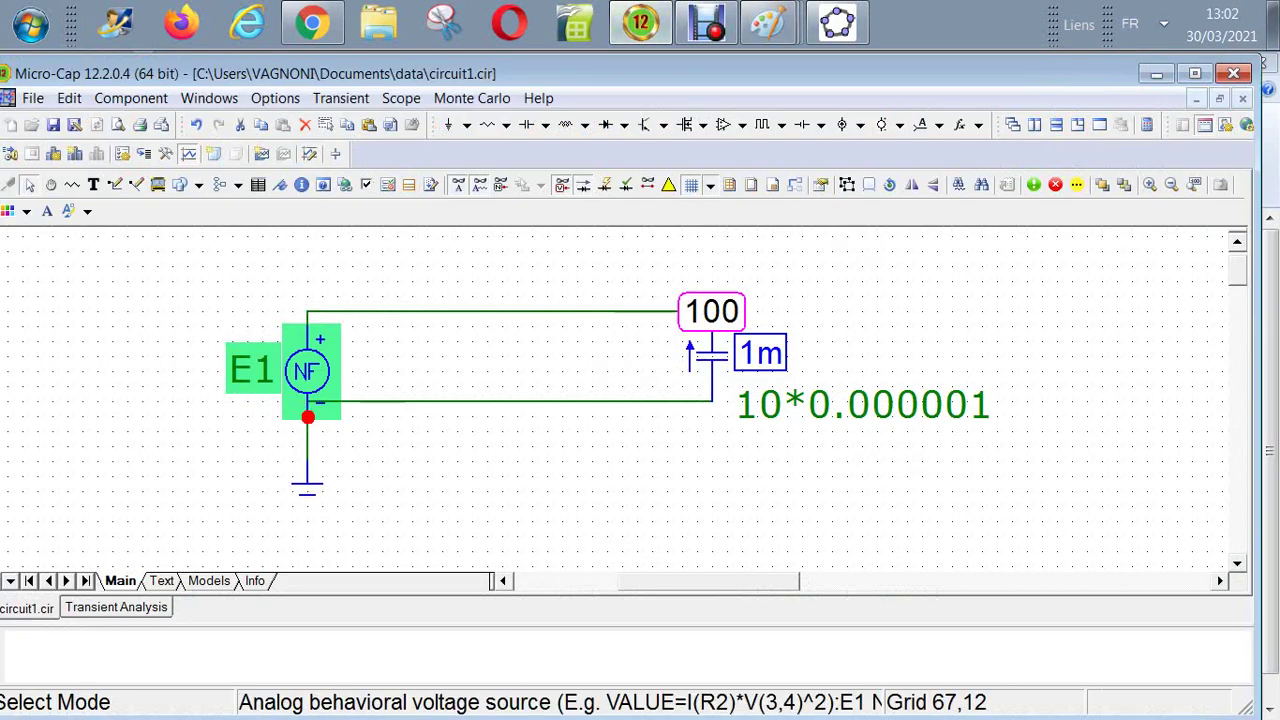
double_click(305, 370)
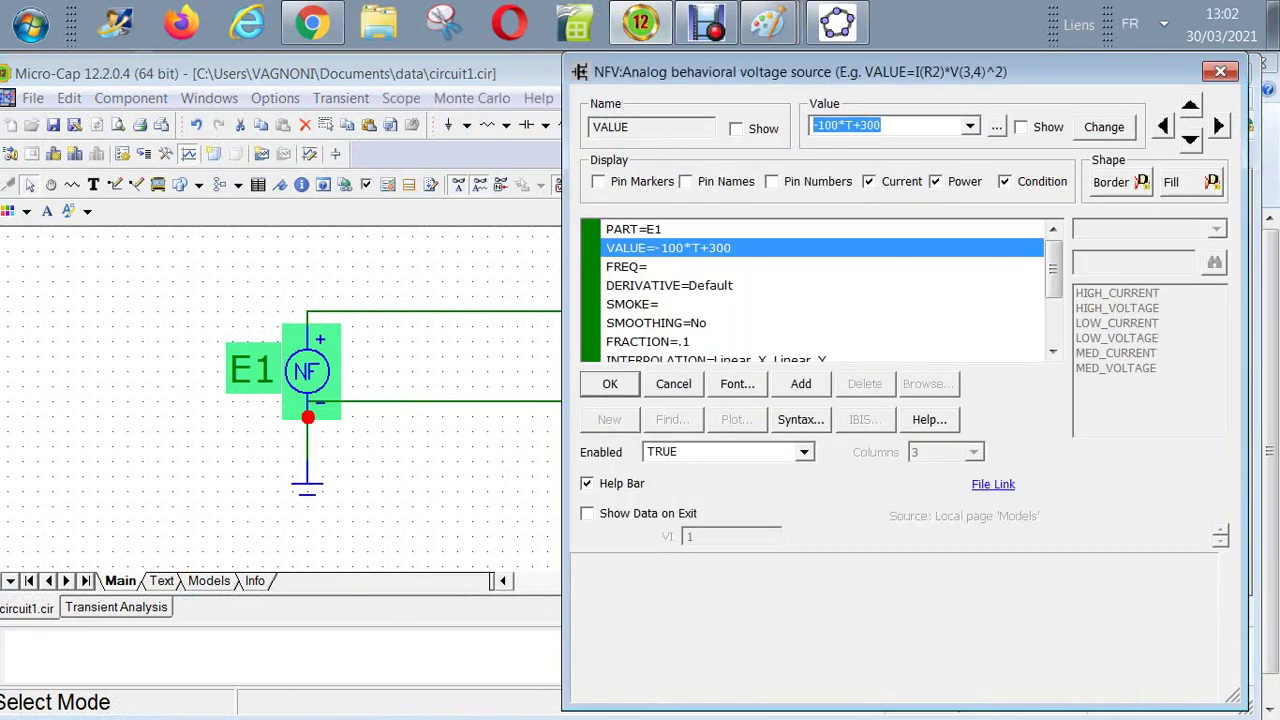
type("10T")
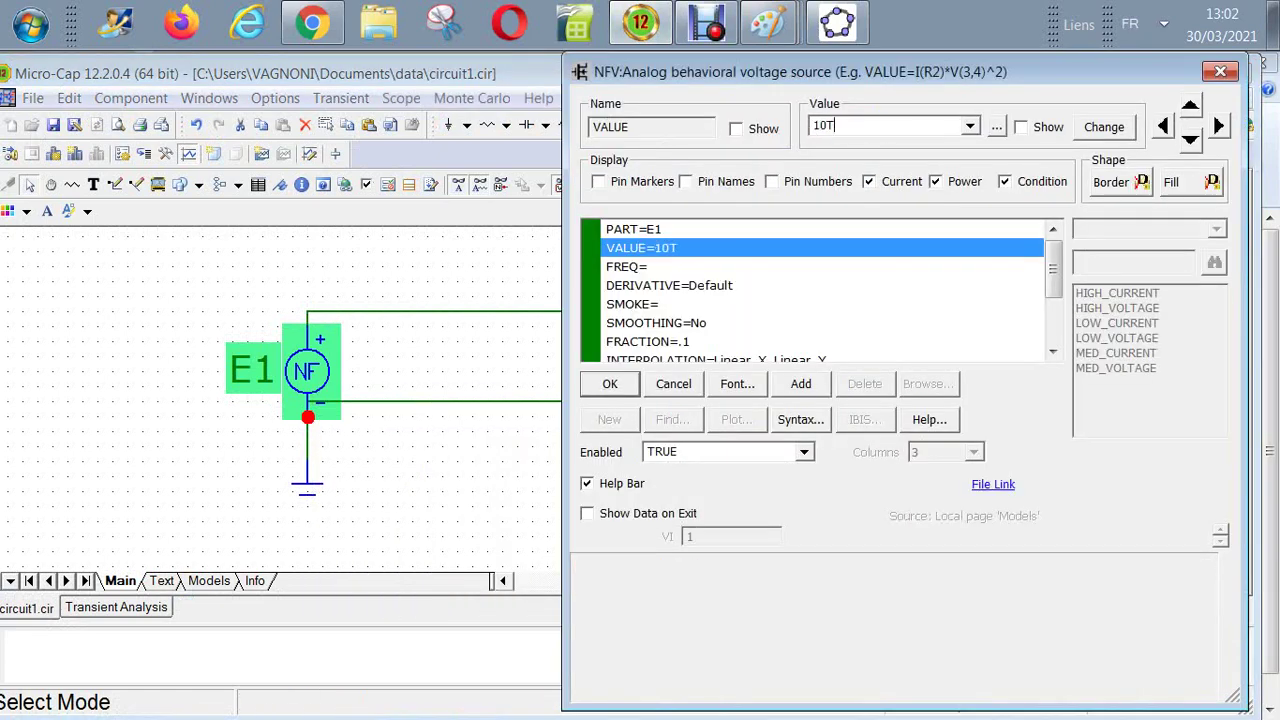
type("*T")
left_click(610, 384)
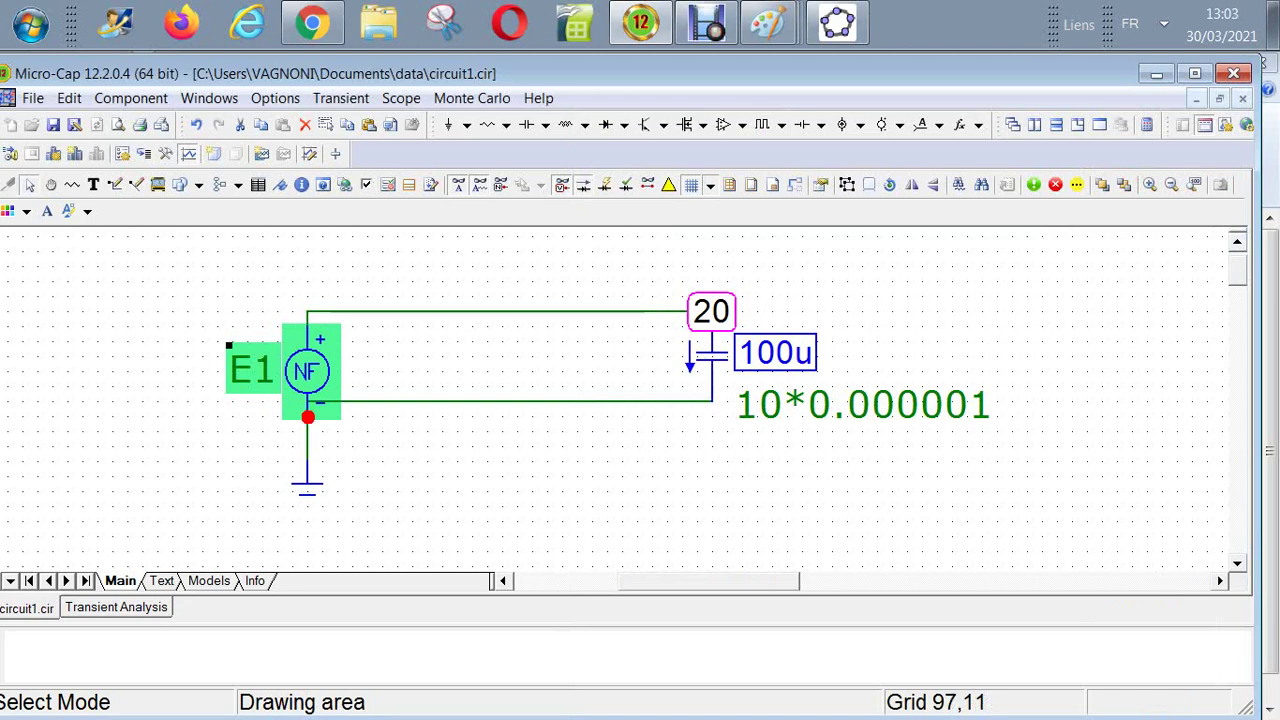
Set the capacitance of capacitor C1 to 100*0.000001
double_click(712, 352)
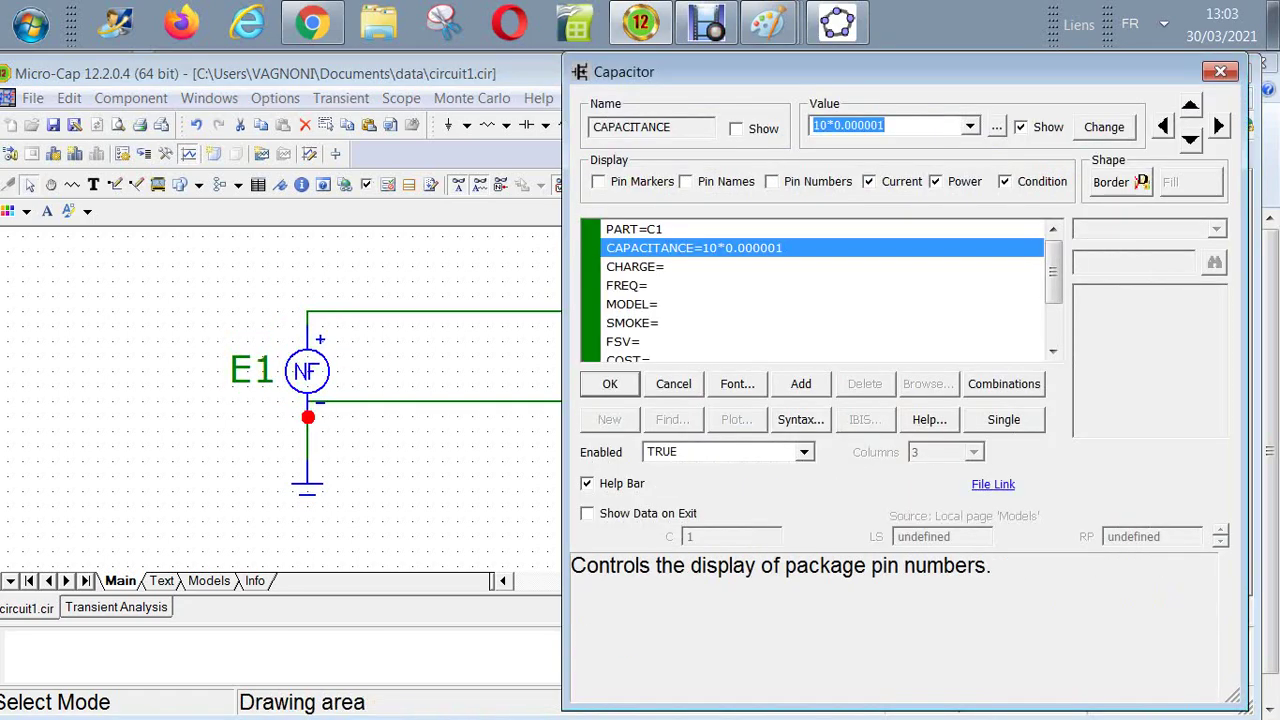
left_click(827, 125)
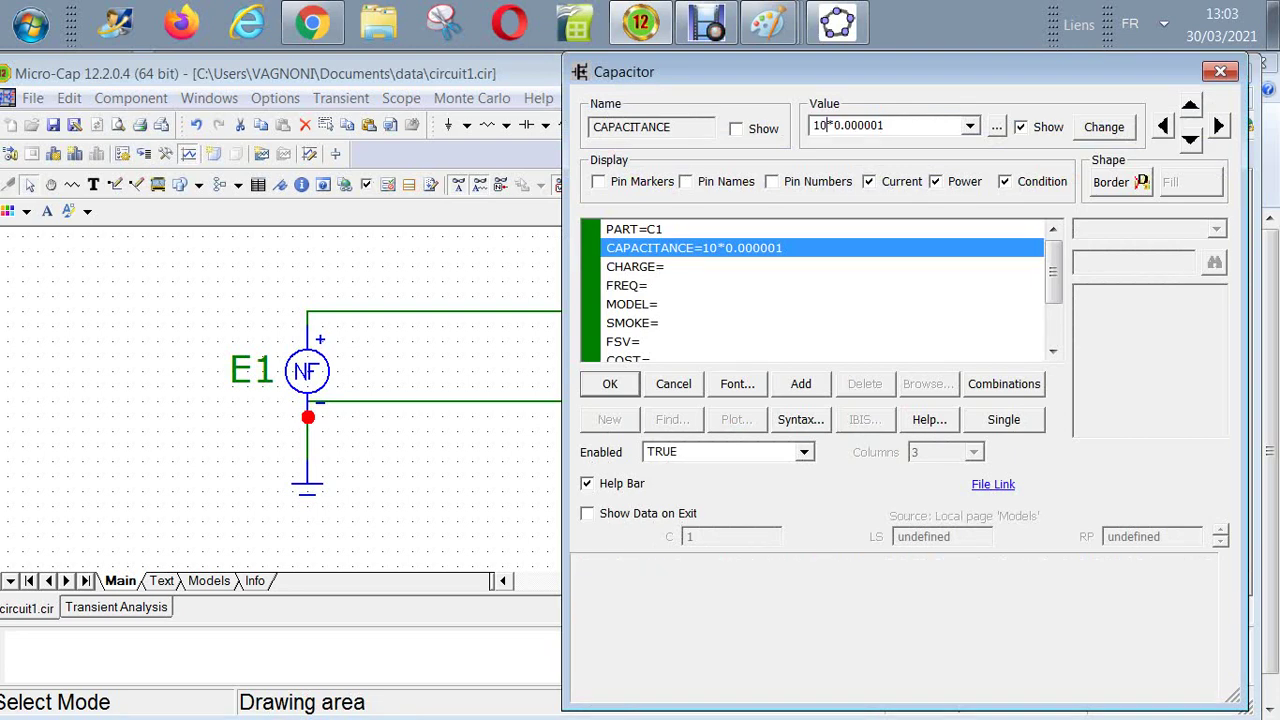
type("0")
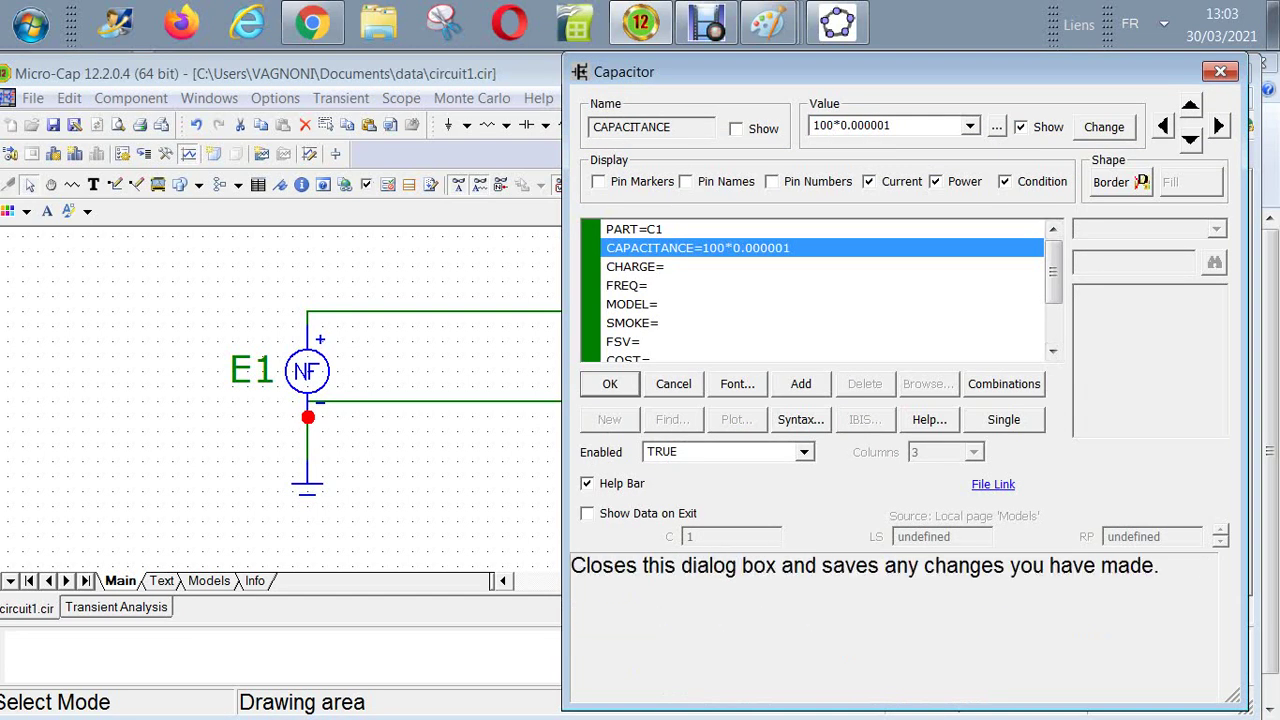
left_click(610, 384)
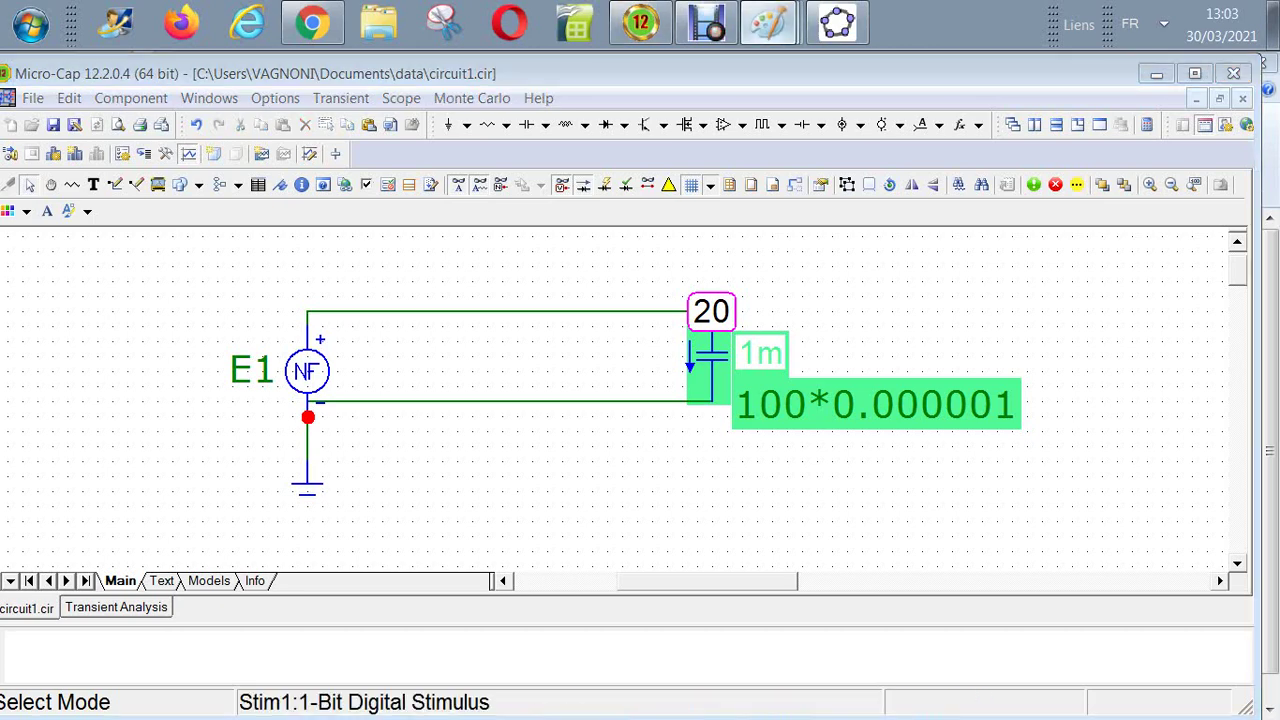
Check the voltage expressions in Paint, then set the value of Micro-Cap's voltage source E1 to 30*T-20
left_click(768, 22)
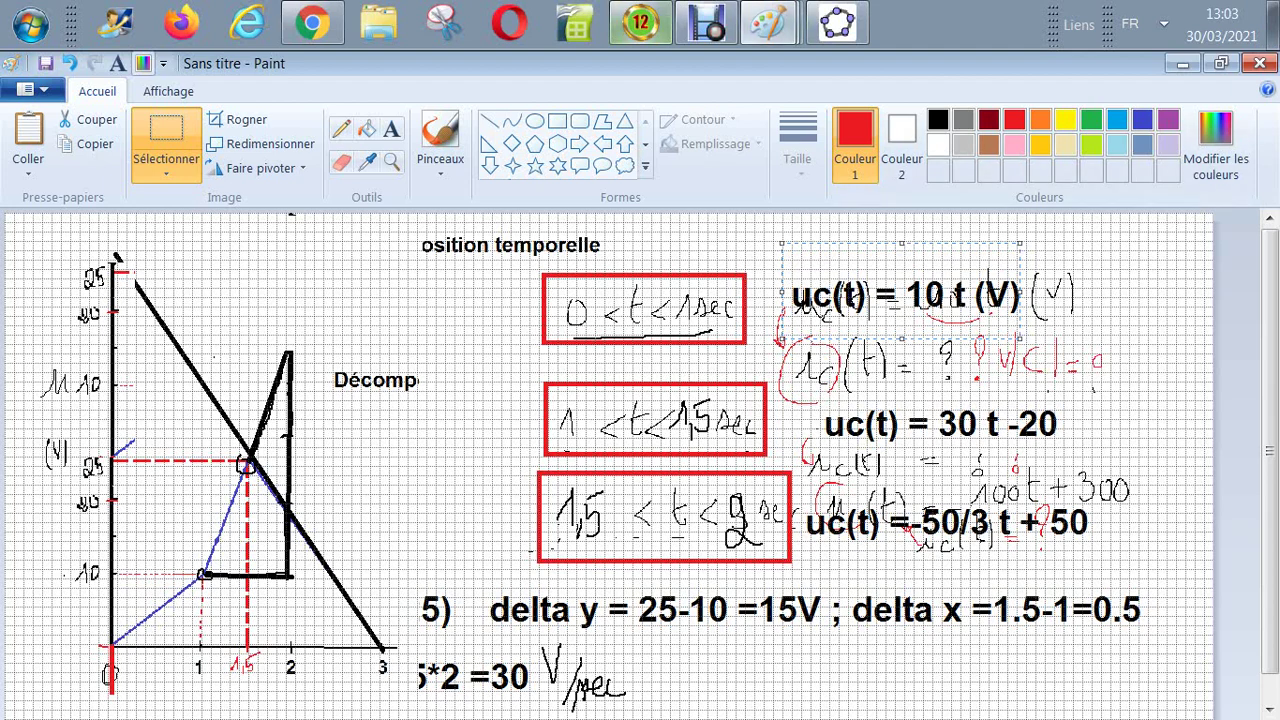
left_click(640, 22)
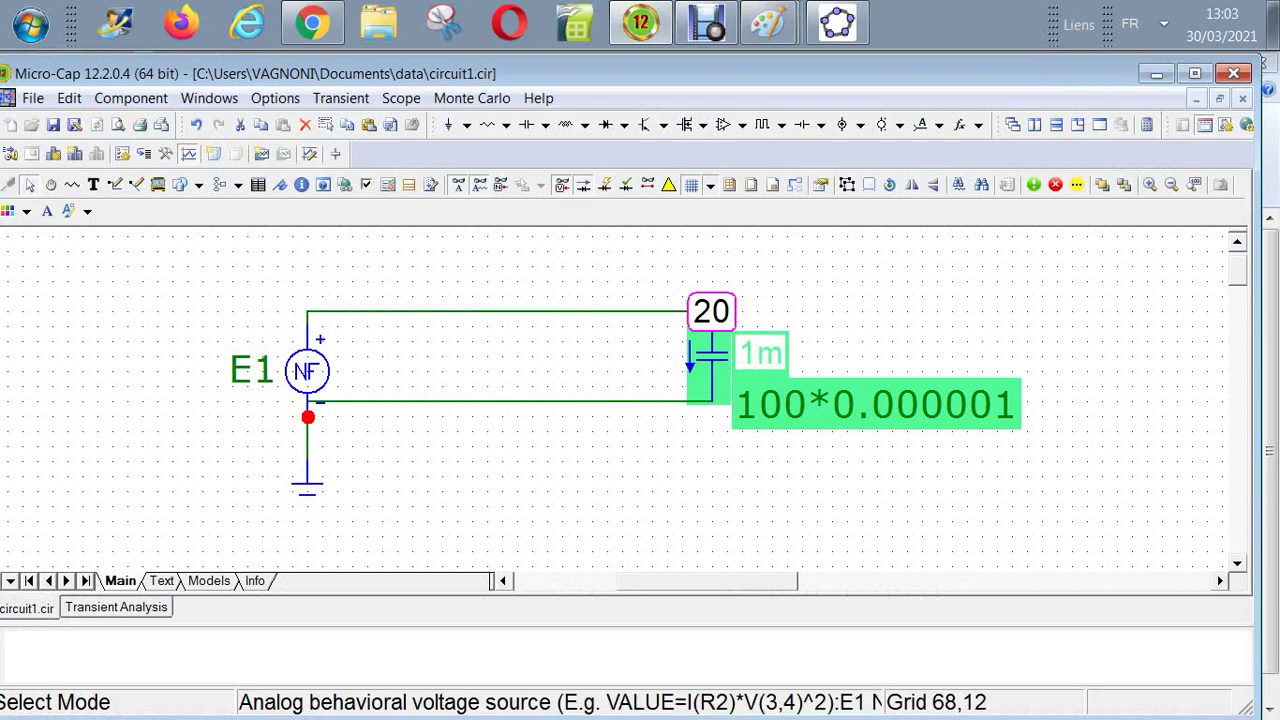
double_click(307, 371)
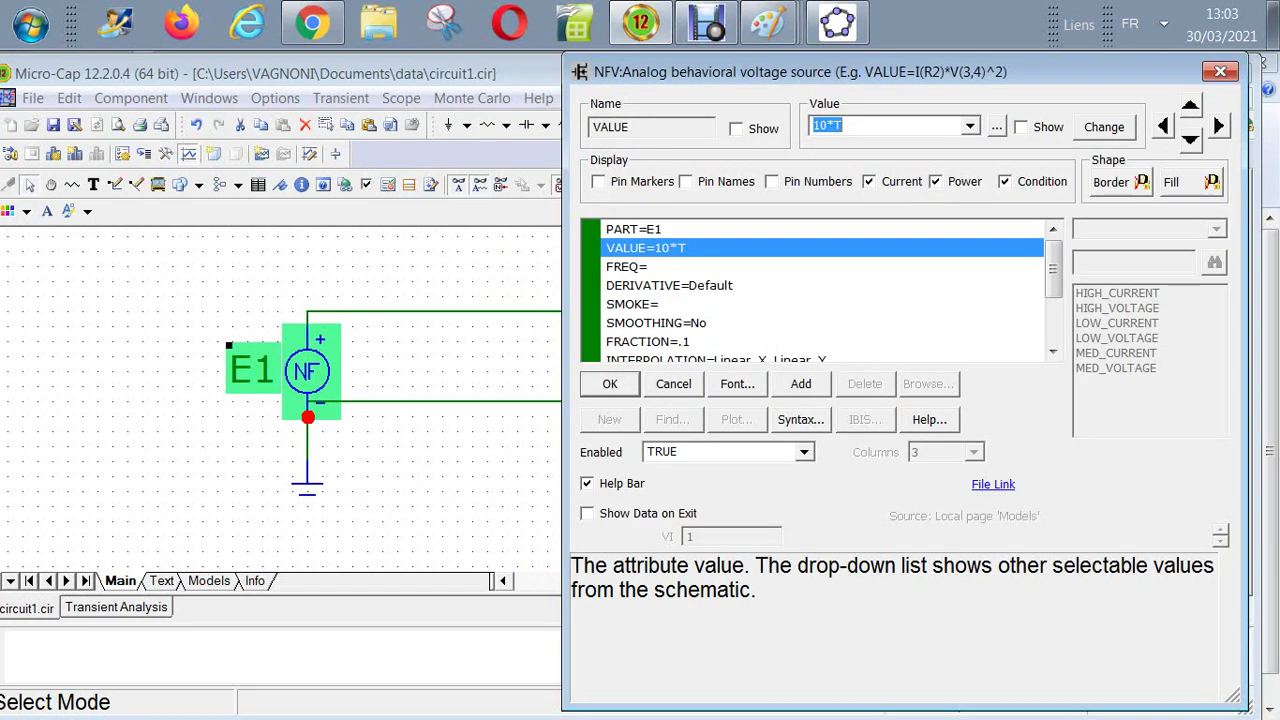
key("BackSpace")
type("30*T-20")
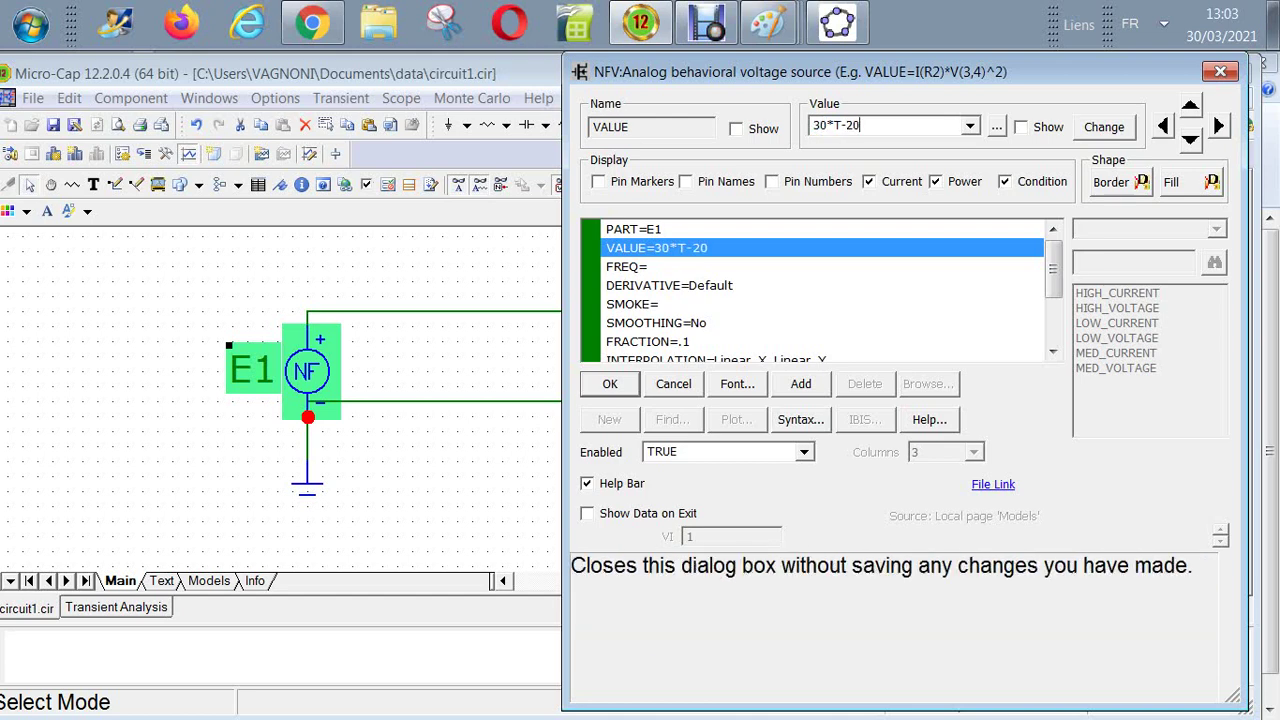
left_click(610, 384)
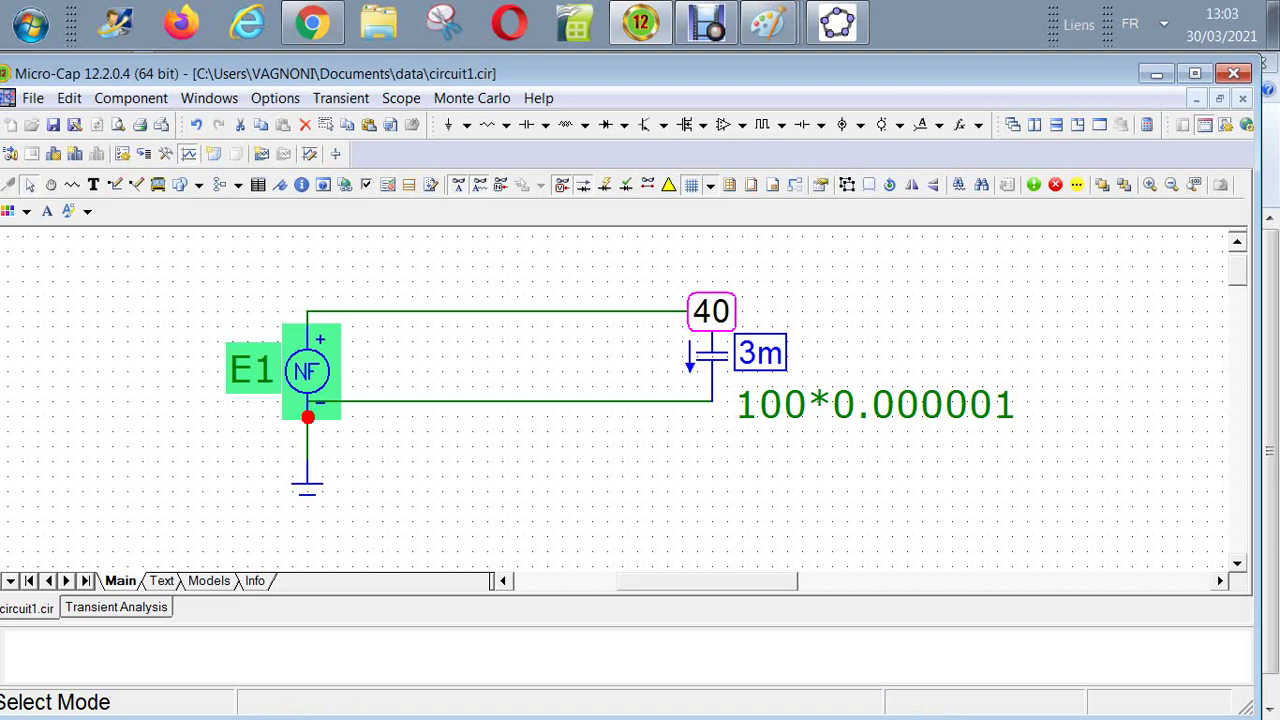
Switch to GeoGebra and hide the graphs of f, g and h, leaving only the derivative pieces
key("alt+Tab")
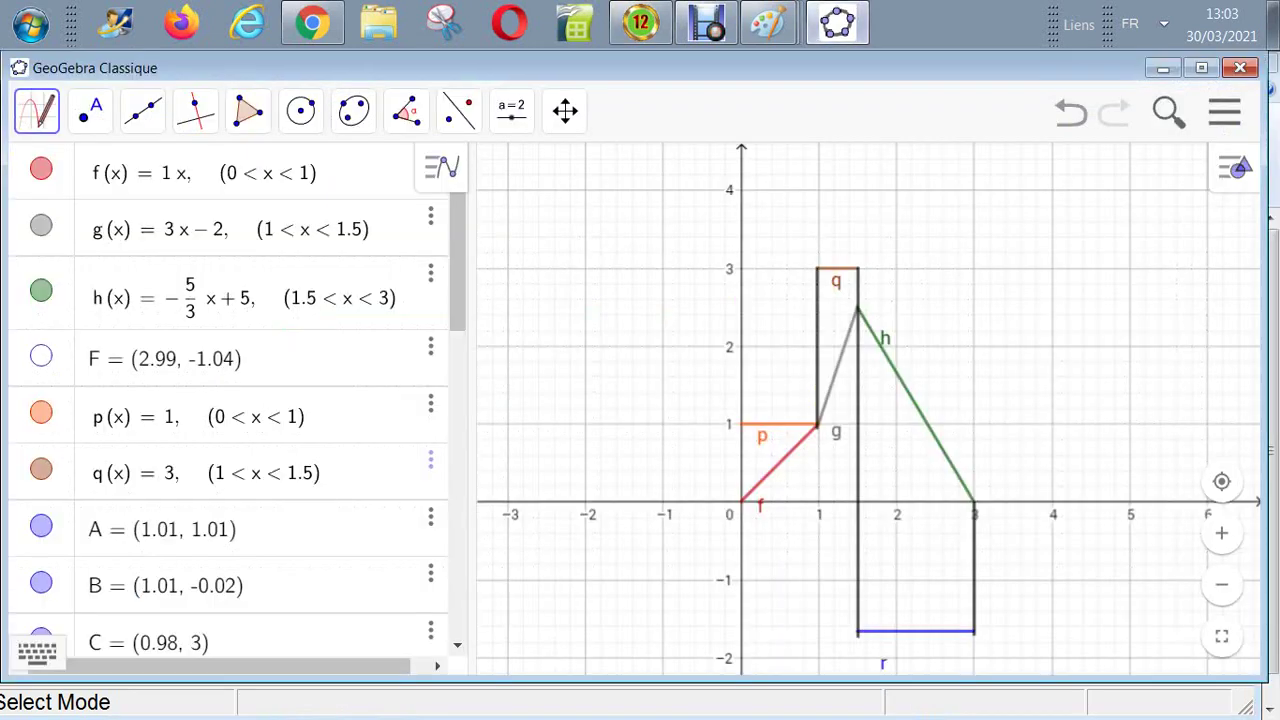
left_click(41, 169)
left_click(41, 225)
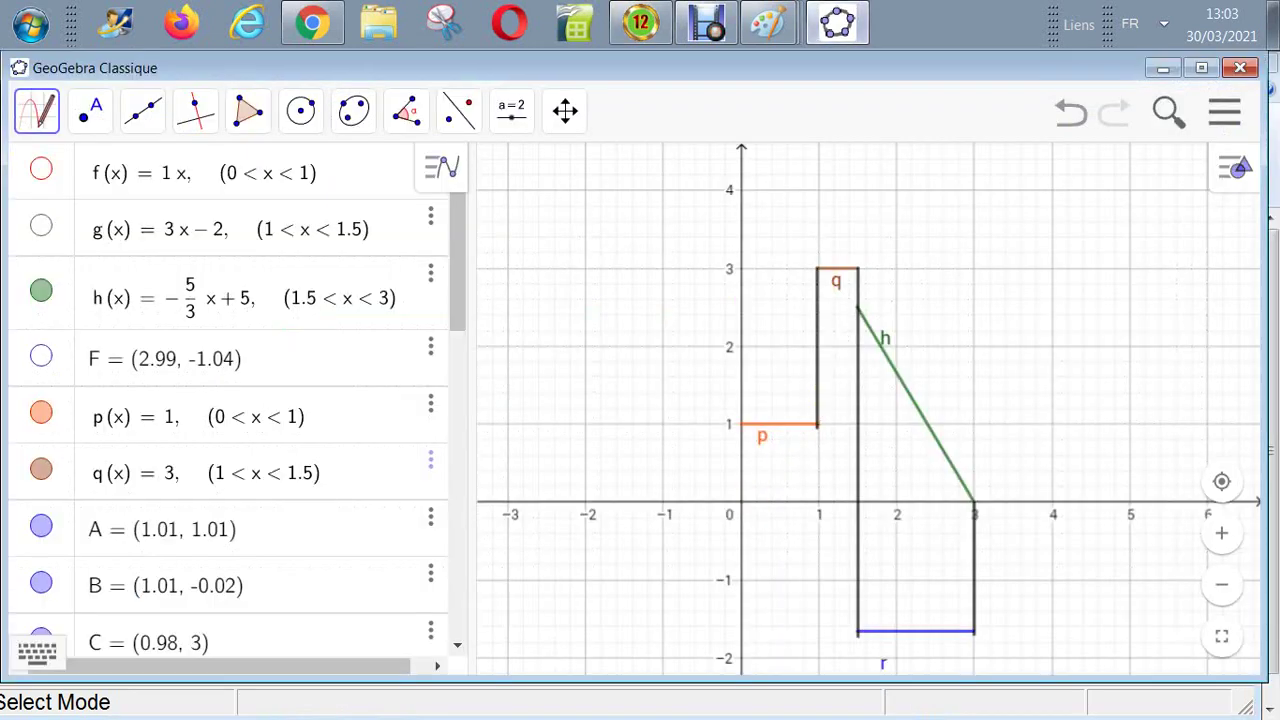
left_click(41, 291)
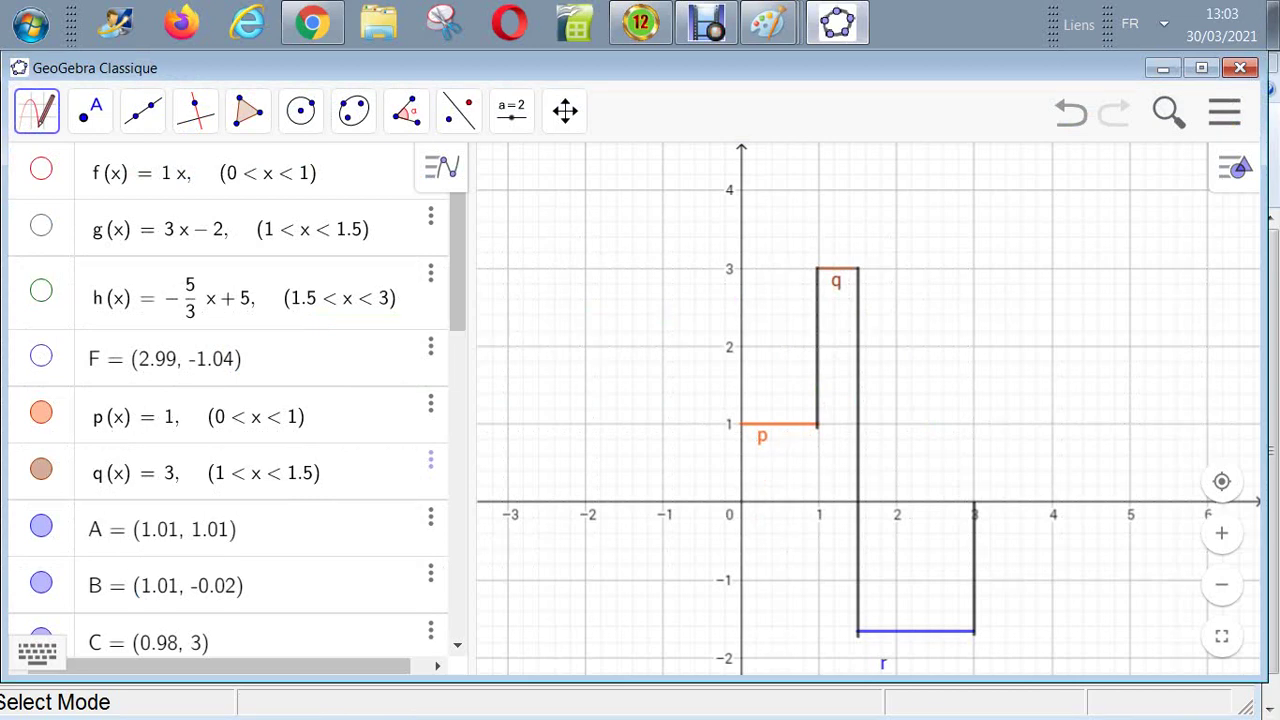
Compare the capacitor's current in Micro-Cap with GeoGebra's derivative plot and look up the third interval's voltage expression in Paint
left_click(640, 22)
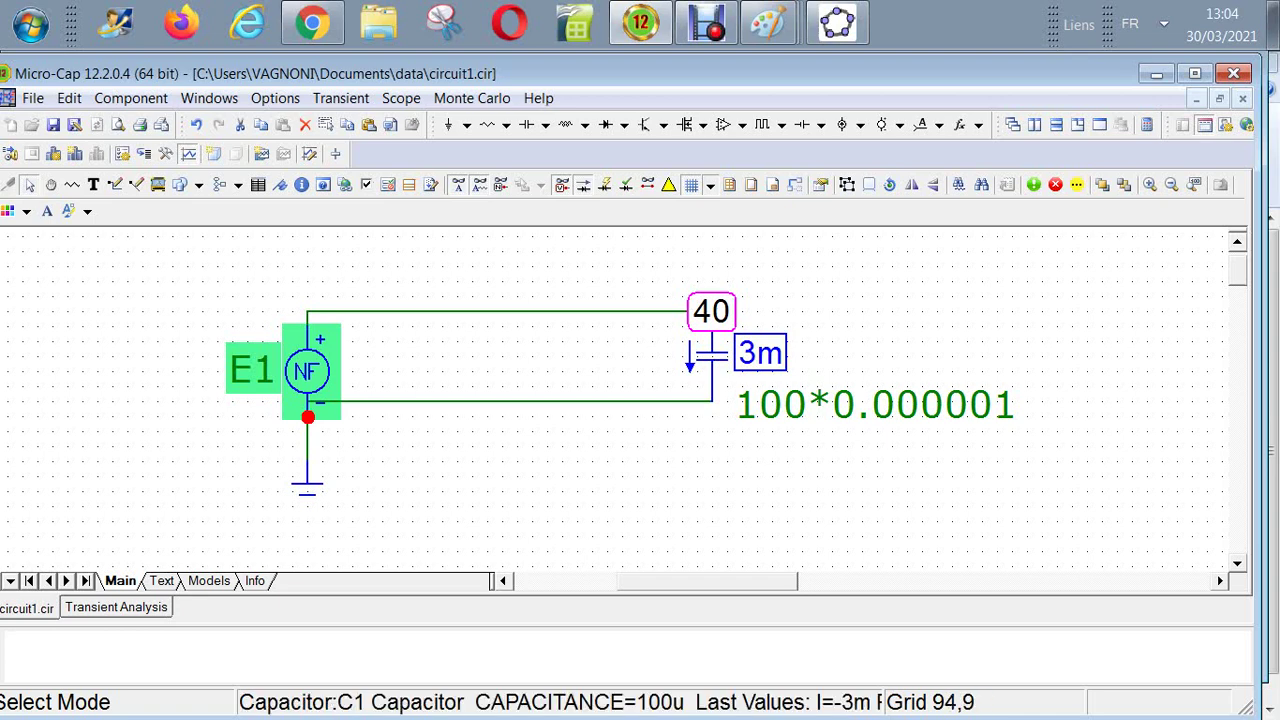
mouse_move(708, 325)
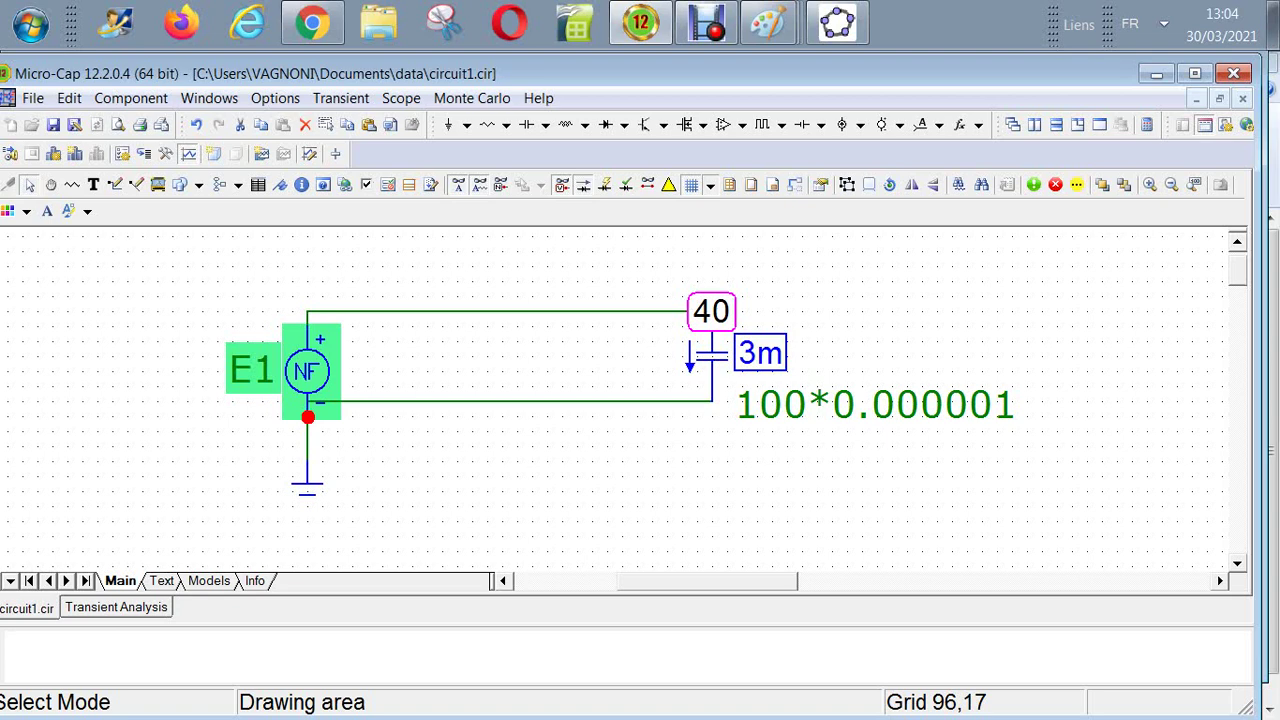
mouse_move(714, 402)
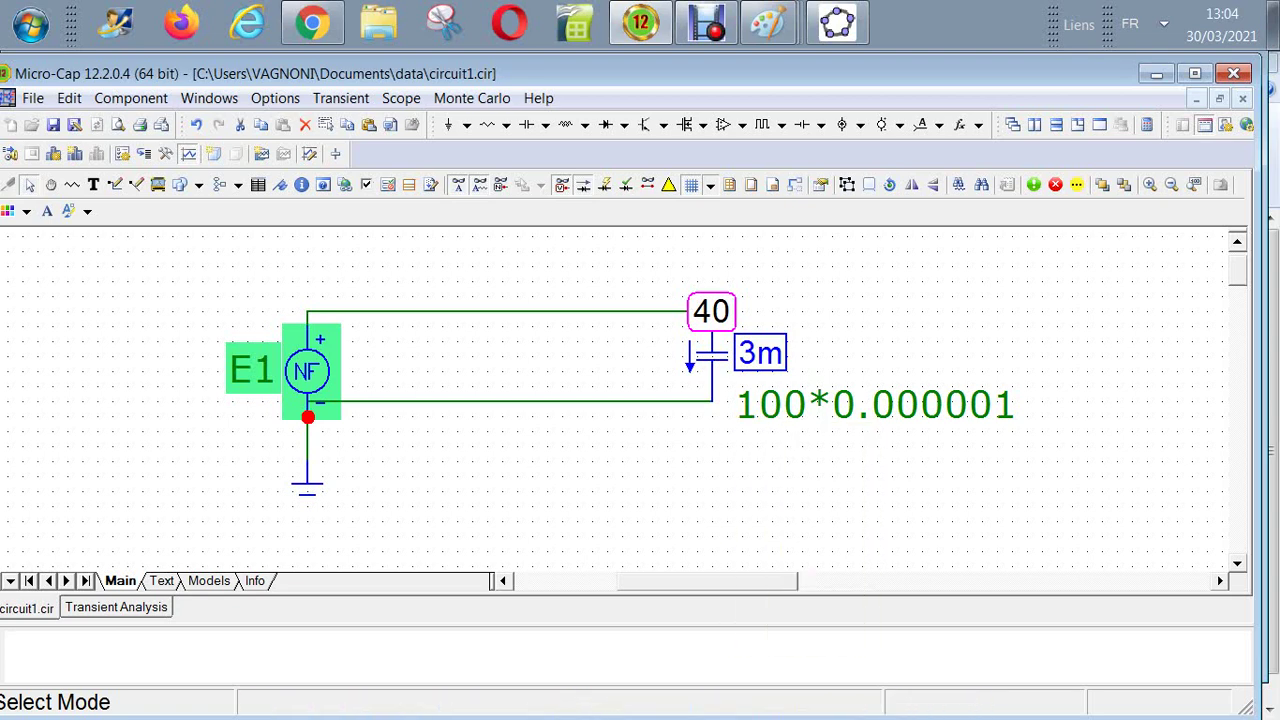
left_click(641, 23)
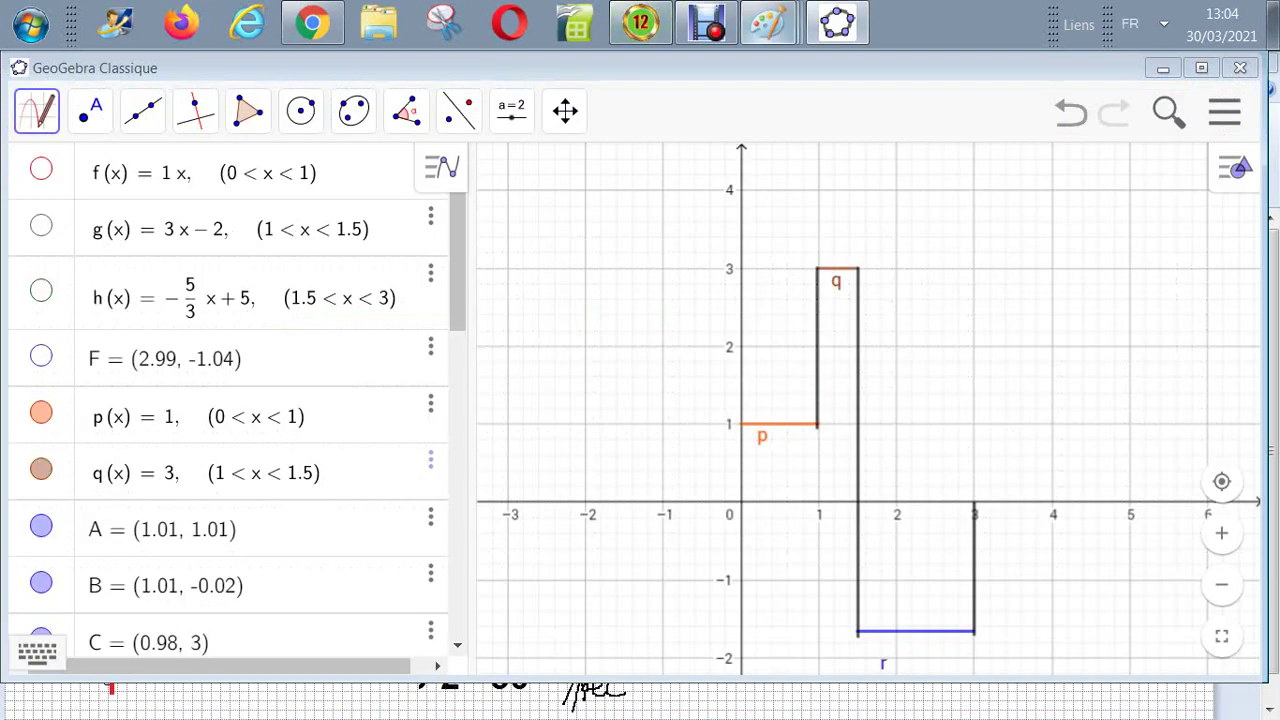
left_click(768, 23)
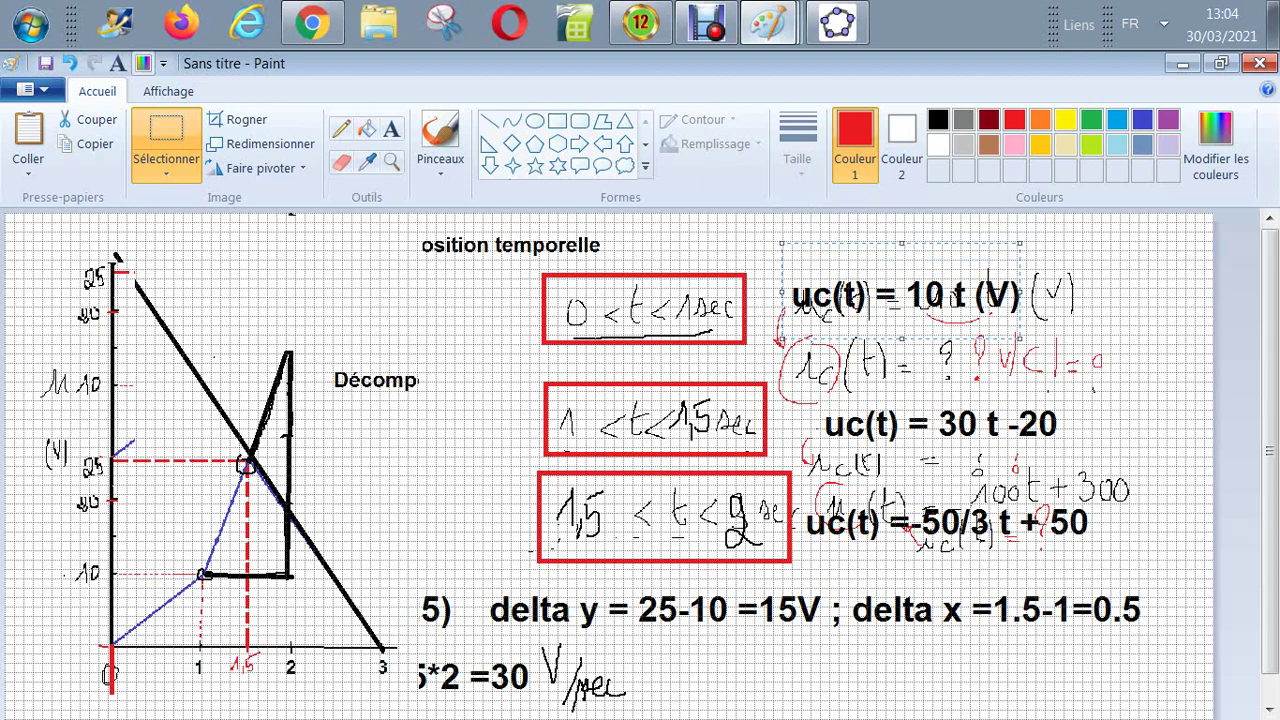
Switch to Micro-Cap and set the value of voltage source E1 to -50/3*T+50
left_click(641, 22)
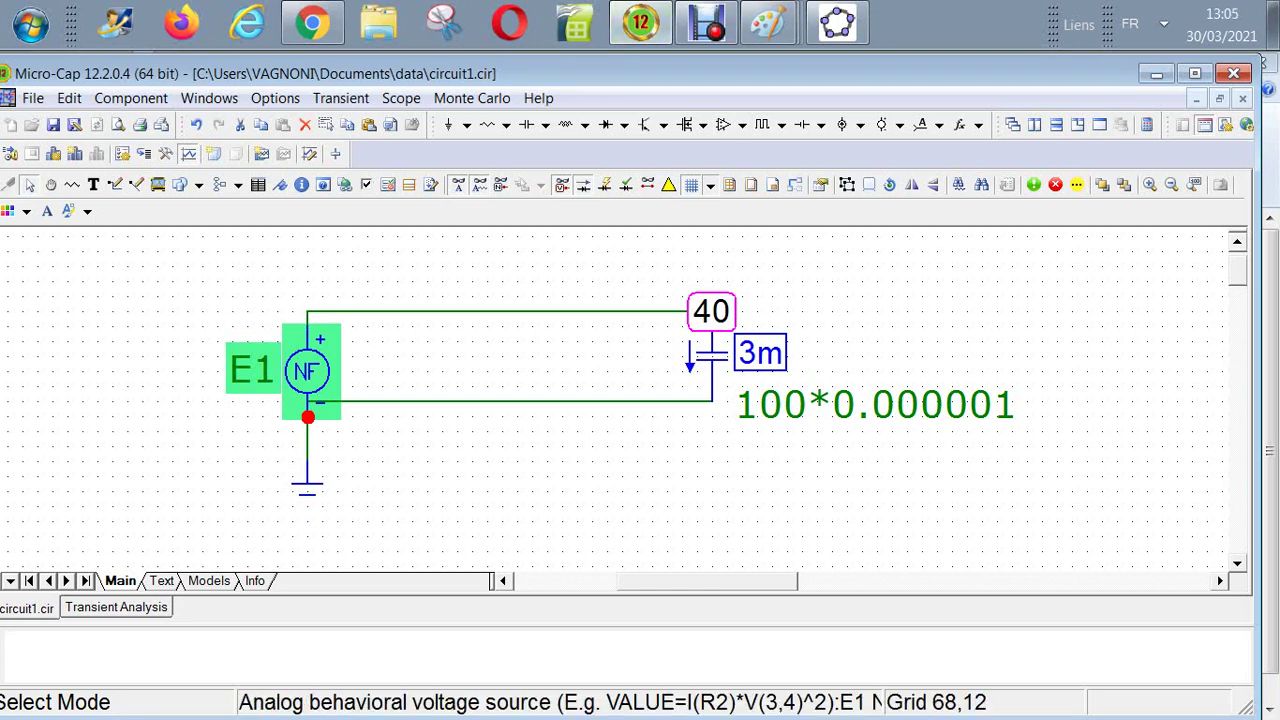
double_click(307, 371)
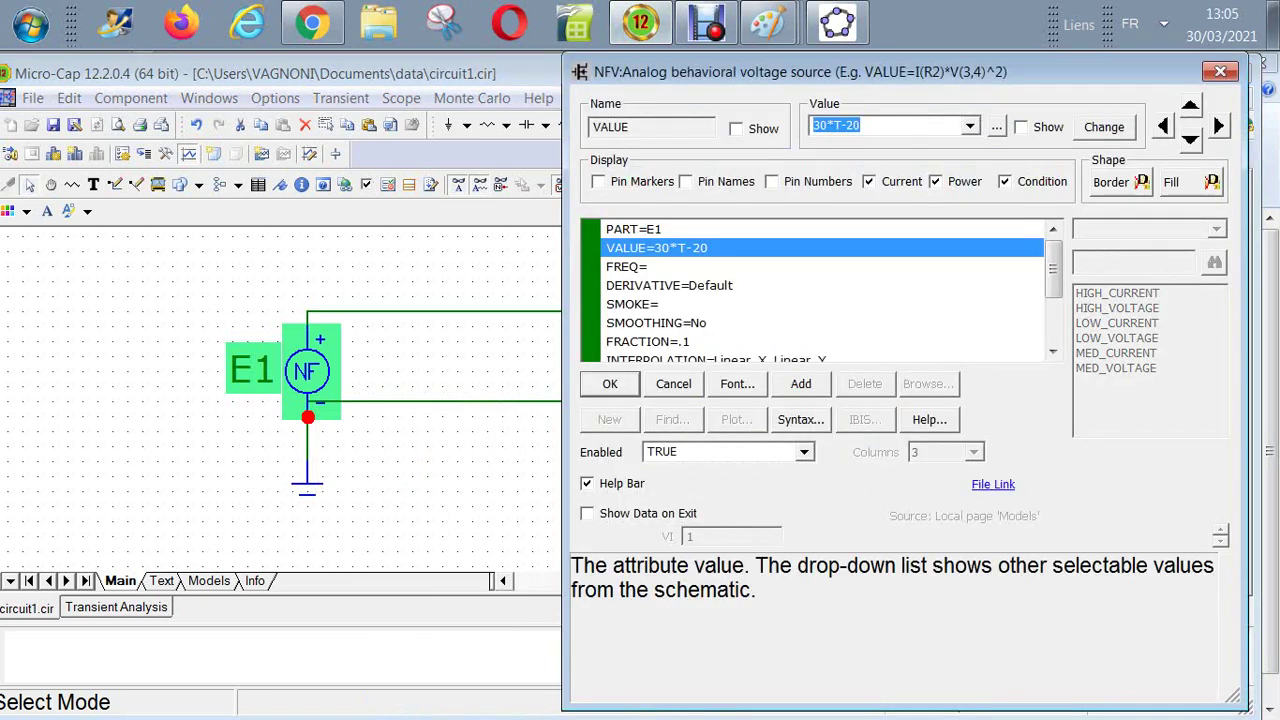
left_click(817, 125)
key("BackSpace")
key("Delete")
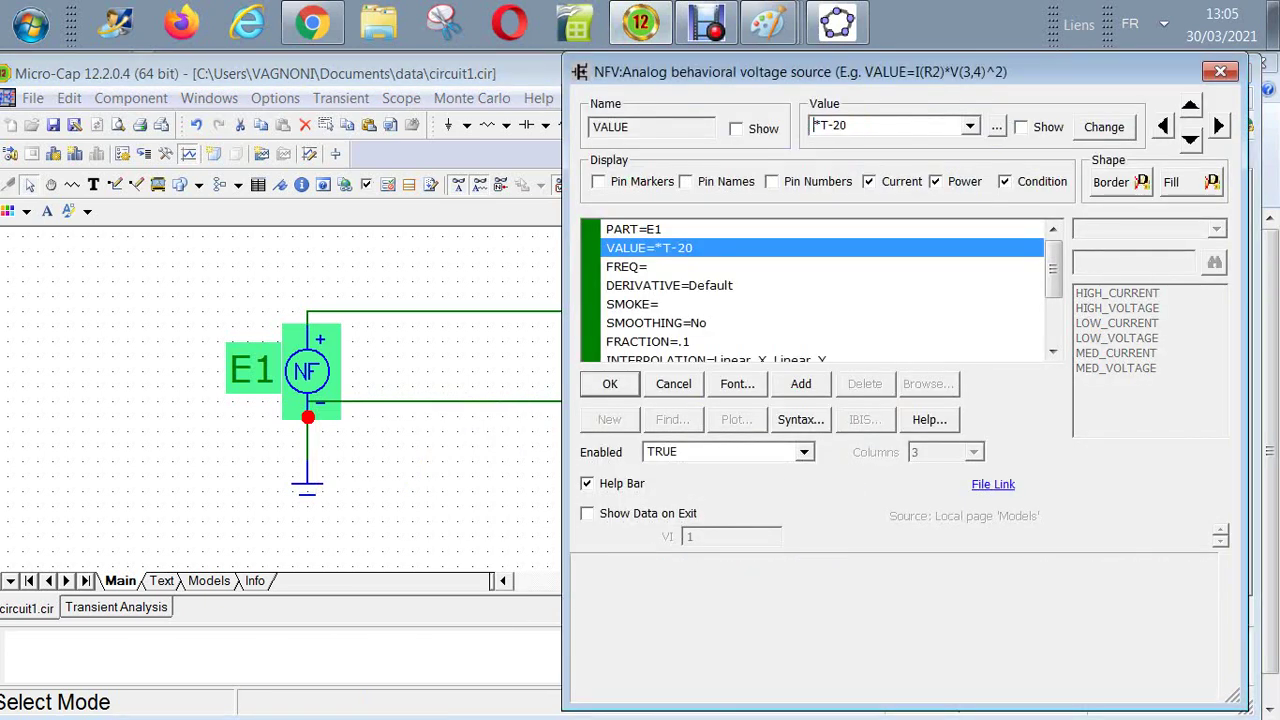
type("-50")
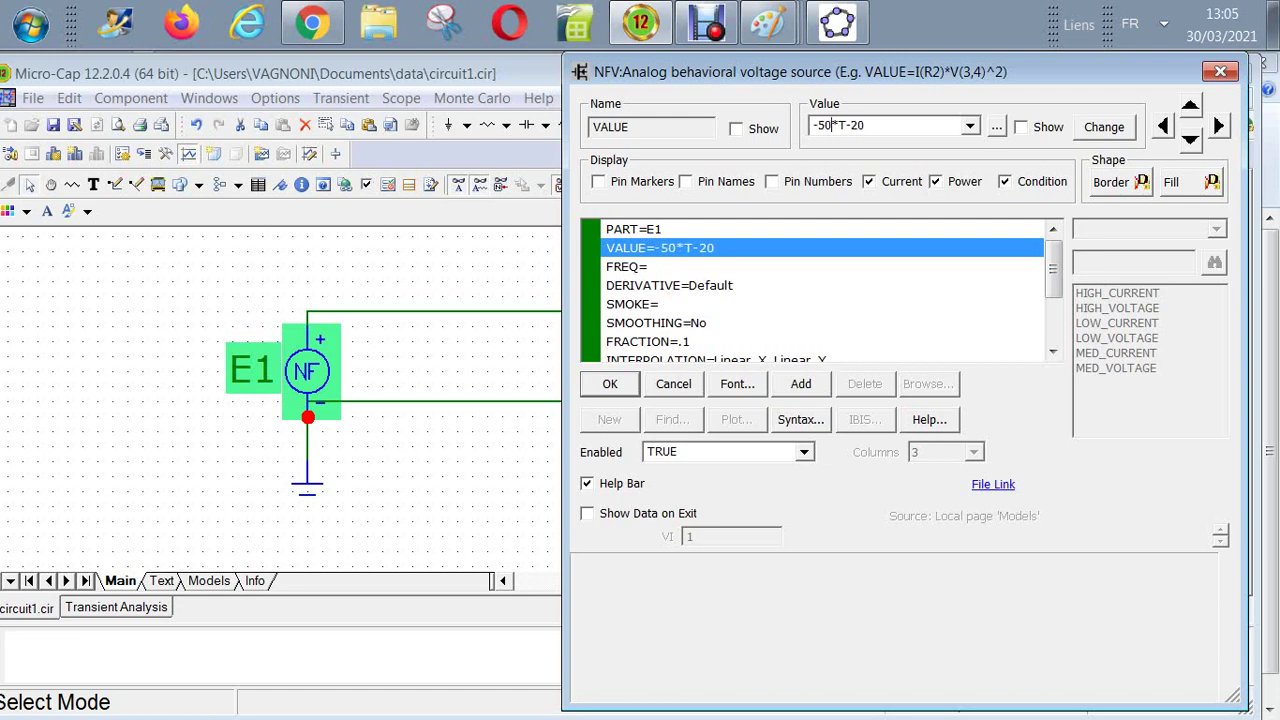
type("/3")
left_click(858, 126)
key("Delete")
key("Delete")
type("+500")
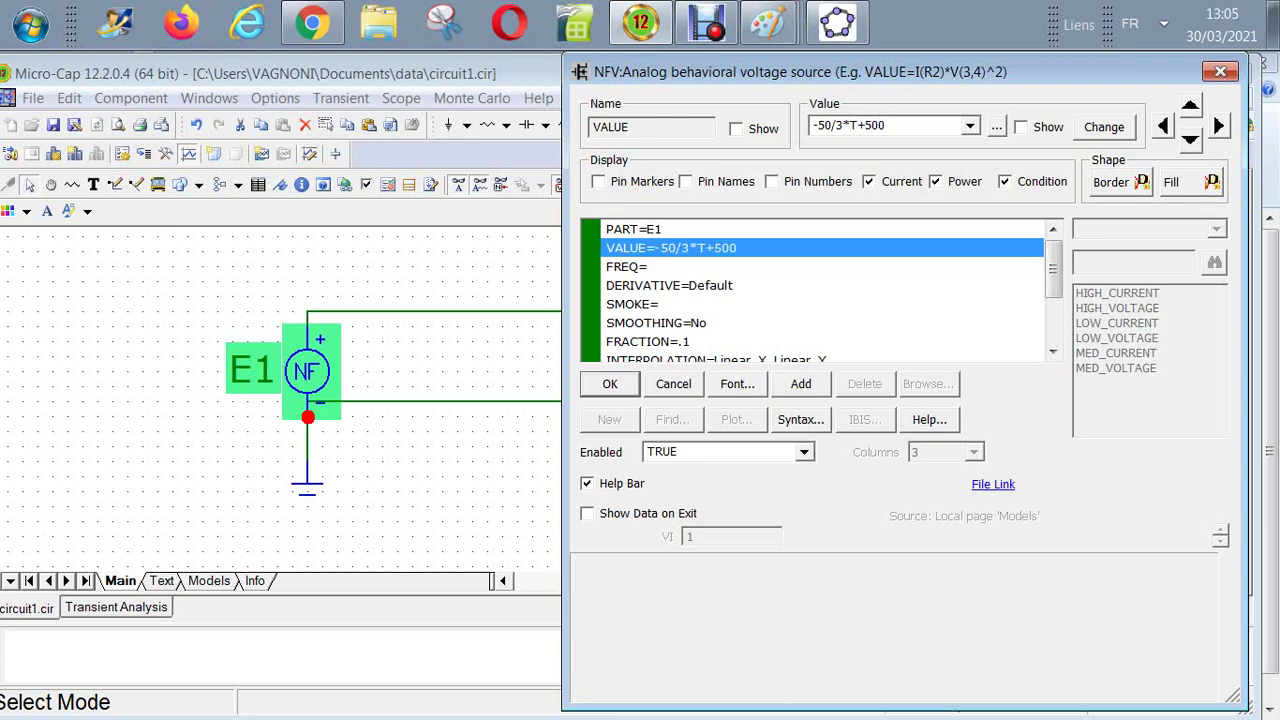
key("Delete")
key("Return")
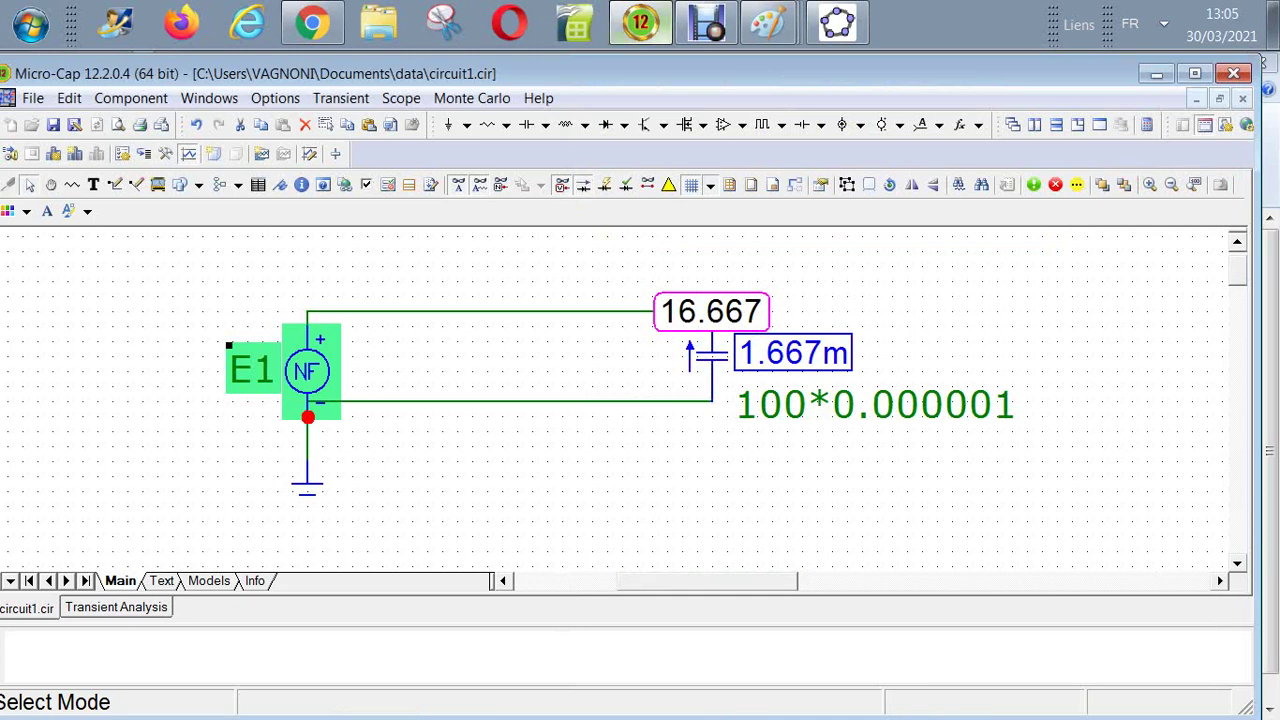
Switch to GeoGebra and enter -5/3 as a new algebra expression to evaluate it
left_click(837, 22)
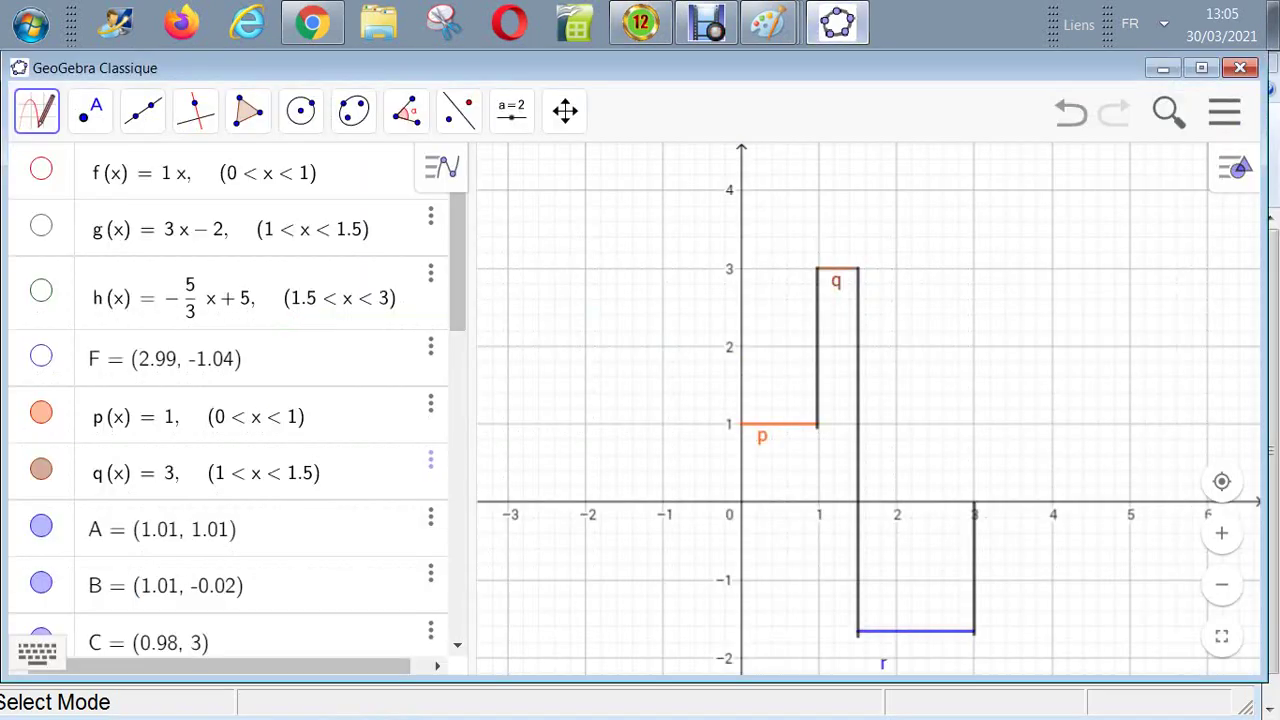
scroll(228, 400, "down", 5)
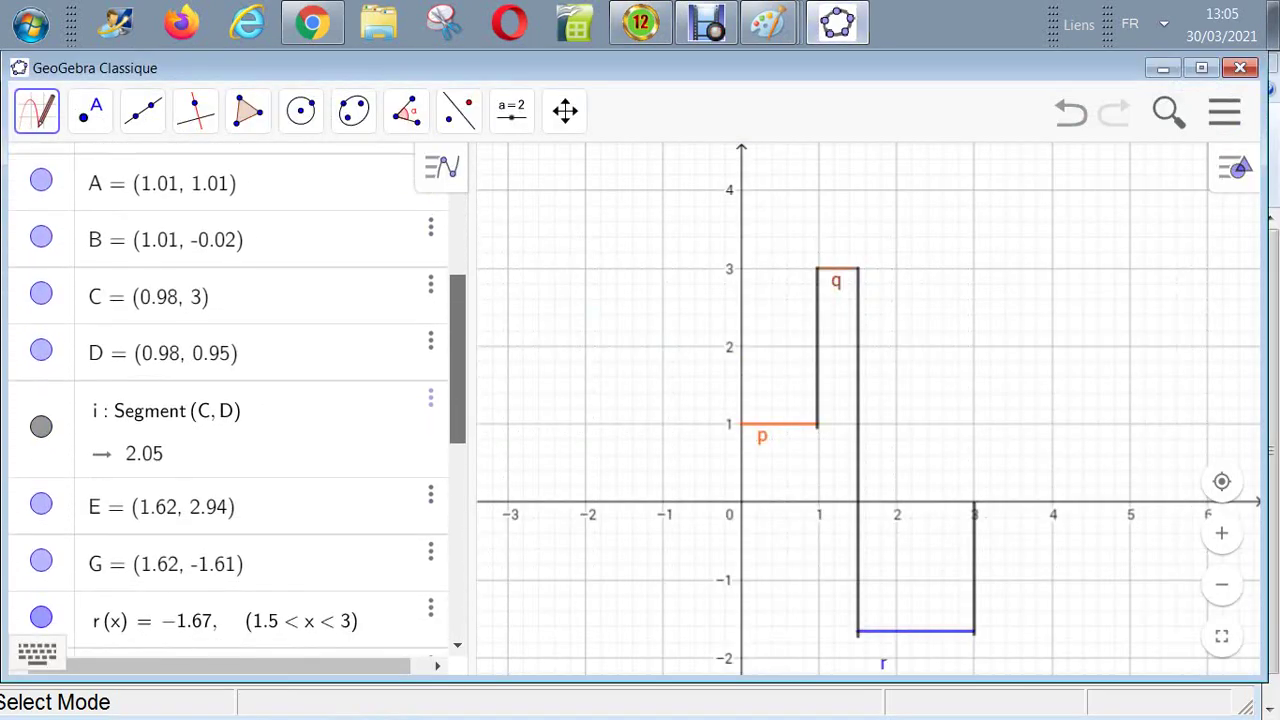
scroll(228, 400, "down", 5)
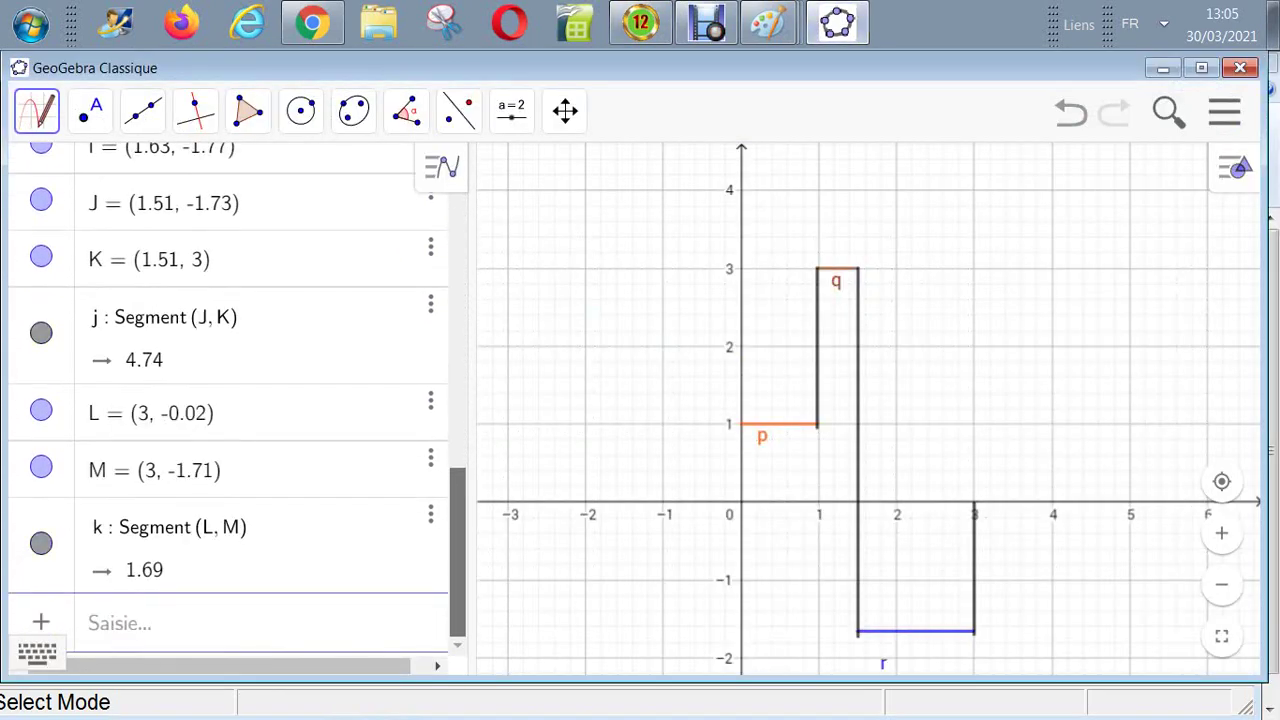
left_click(120, 623)
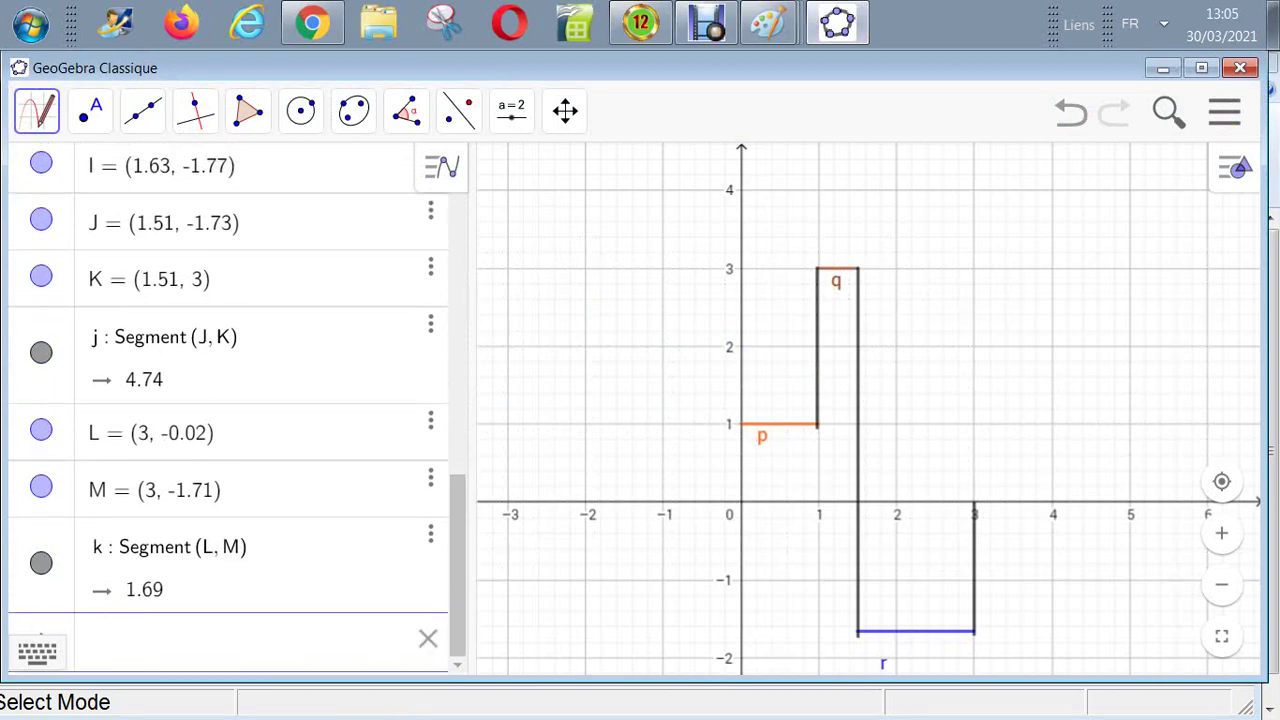
type("-5/")
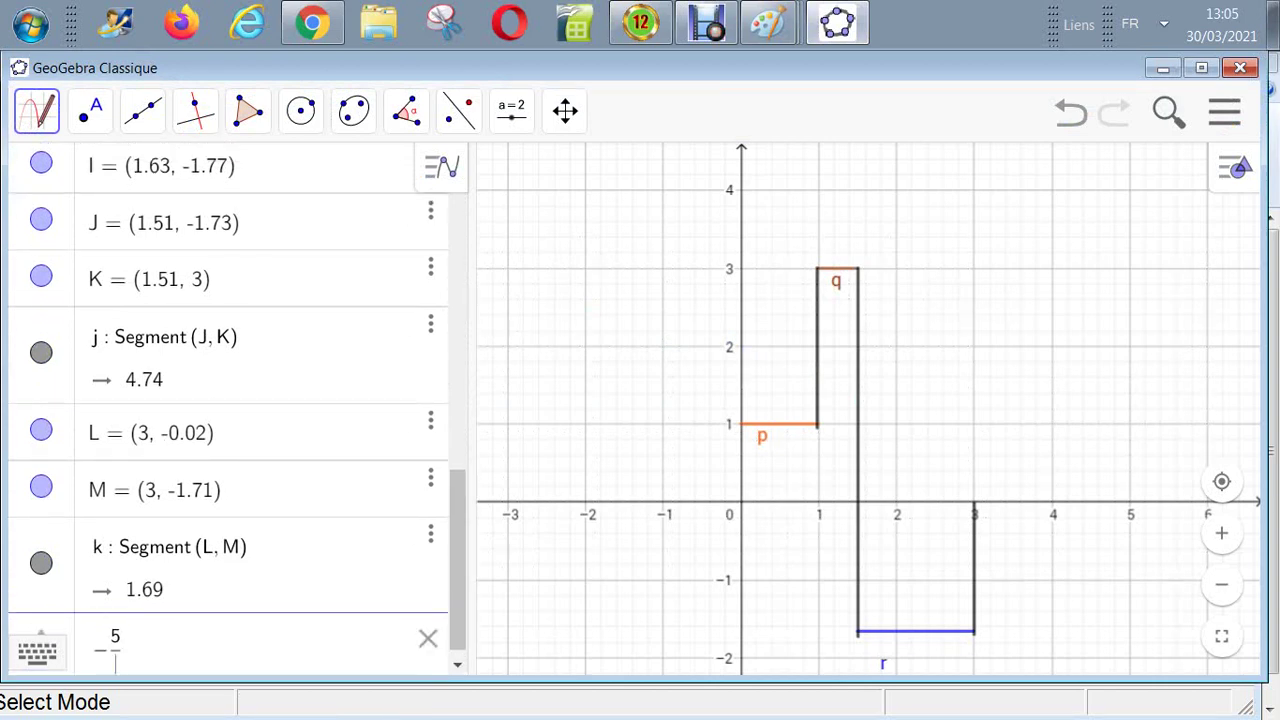
type("3")
key("Return")
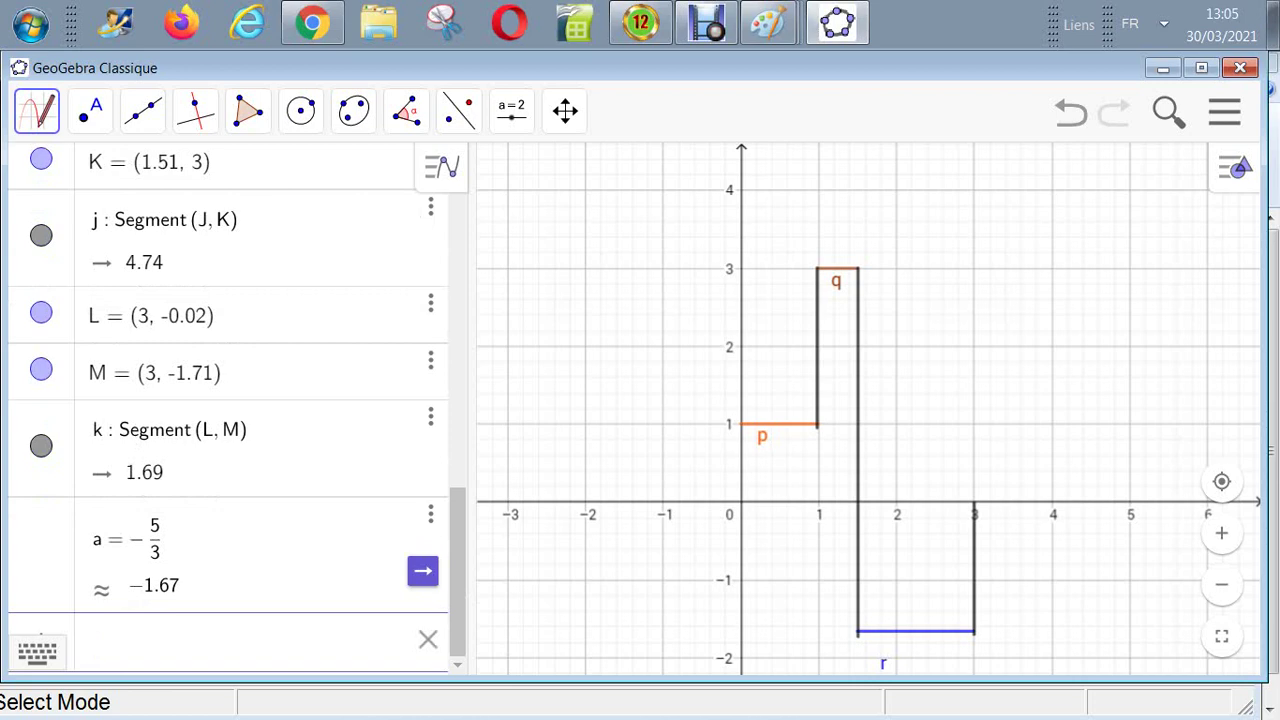
Sketch a freehand horizontal line at about y = -1.66 from the y-axis to the start of r
left_click(737, 631)
left_click_drag(737, 630, 864, 627)
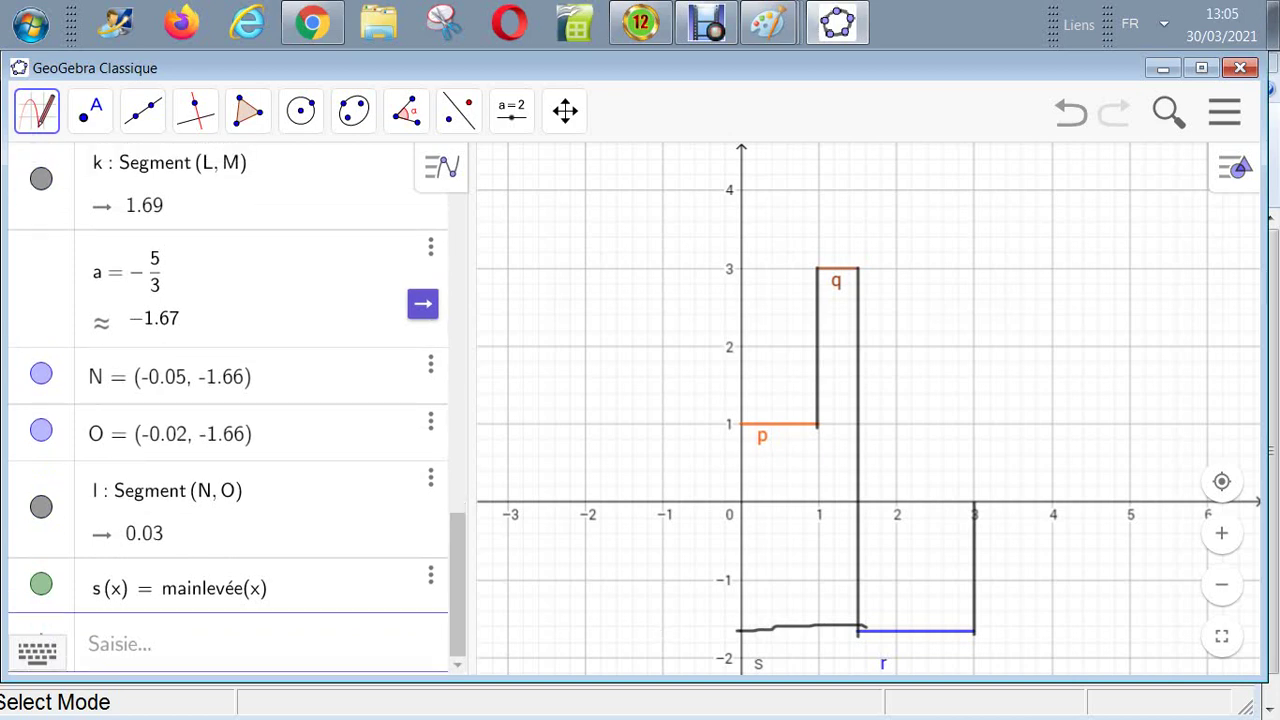
left_click_drag(688, 604, 689, 640)
Handwrite the label -1,67 with the Pen tool beside the y-axis, level with r
left_click(37, 110)
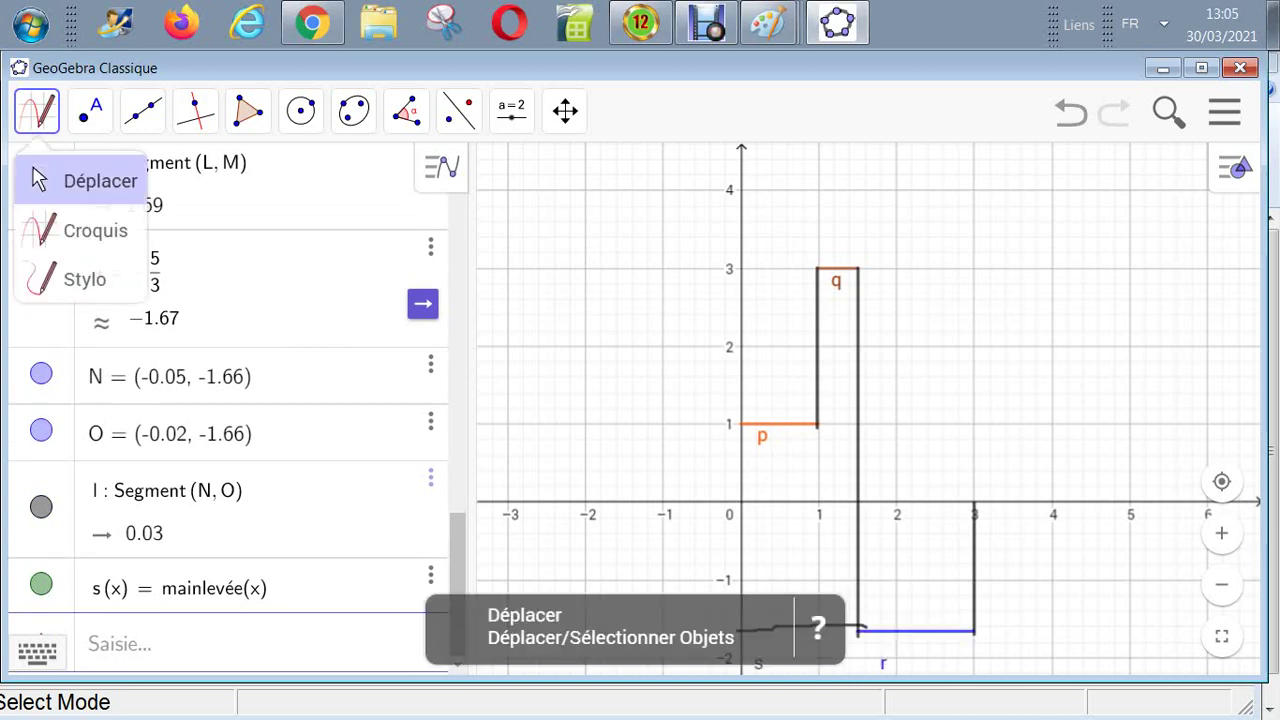
left_click(70, 280)
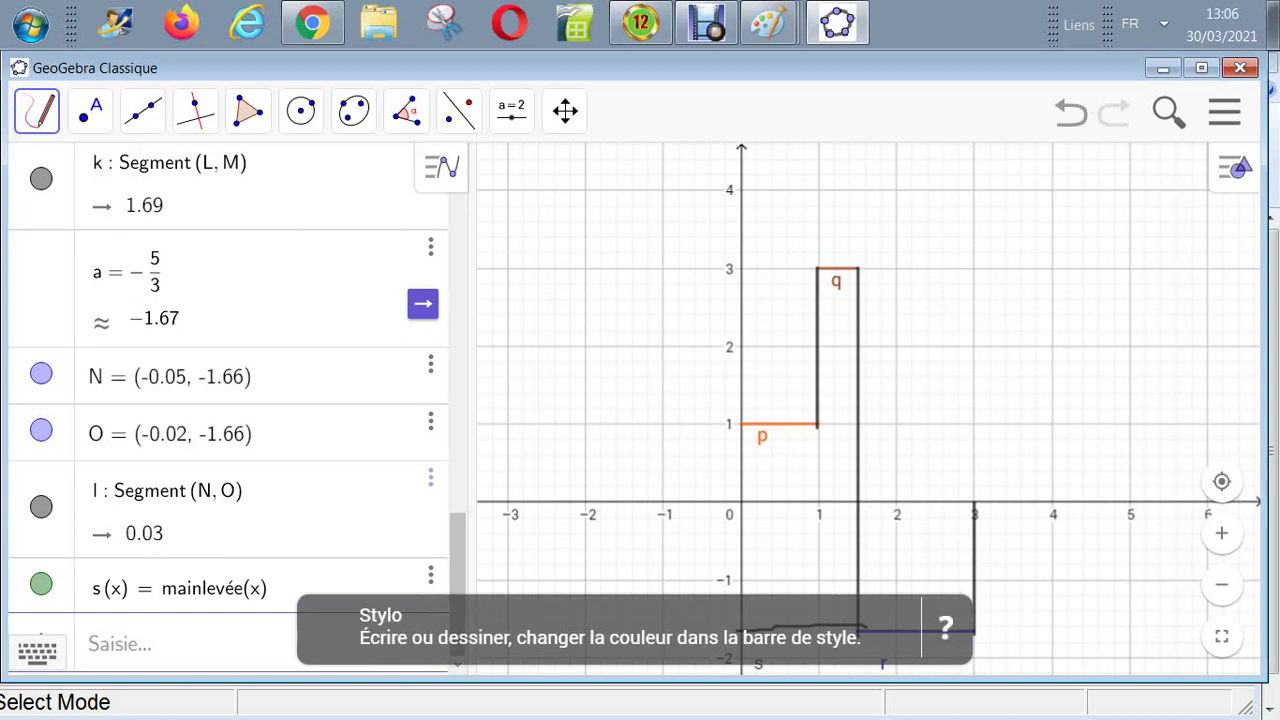
left_click(120, 644)
left_click(679, 578)
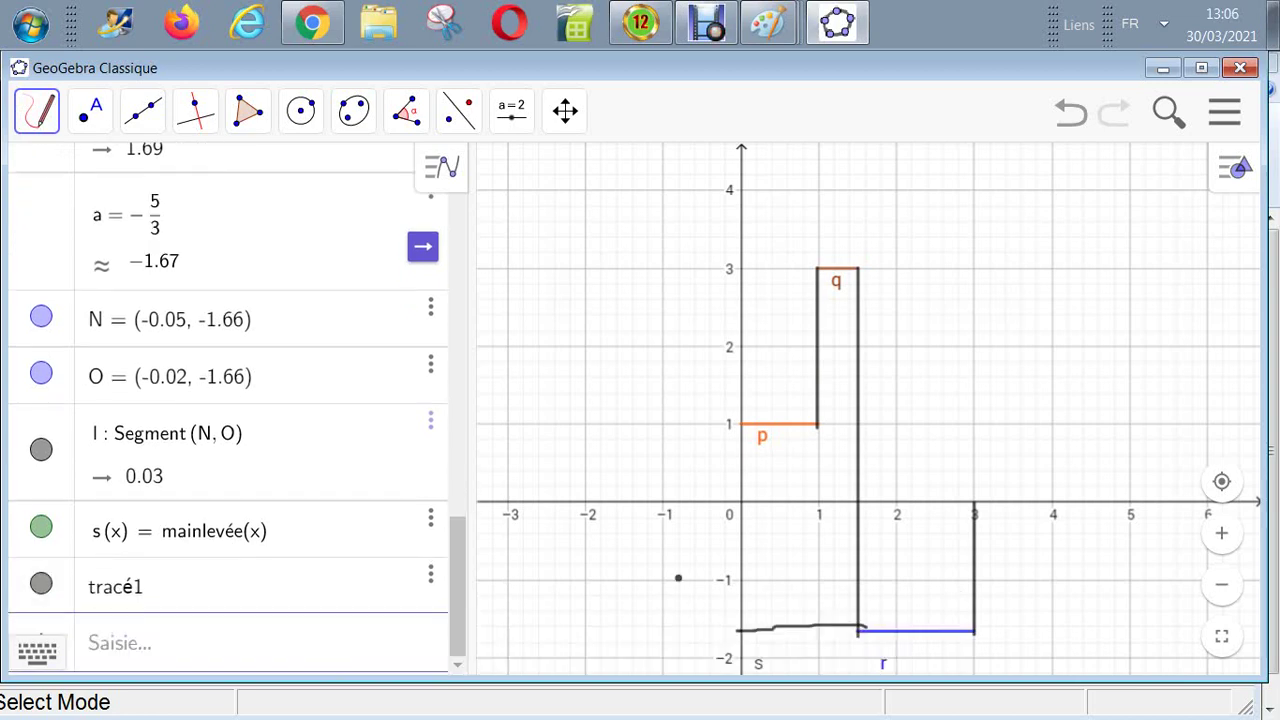
mouse_move(630, 632)
left_mouse_down()
mouse_move(662, 628)
mouse_move(674, 645)
mouse_move(704, 636)
mouse_move(690, 626)
mouse_move(713, 632)
left_mouse_up()
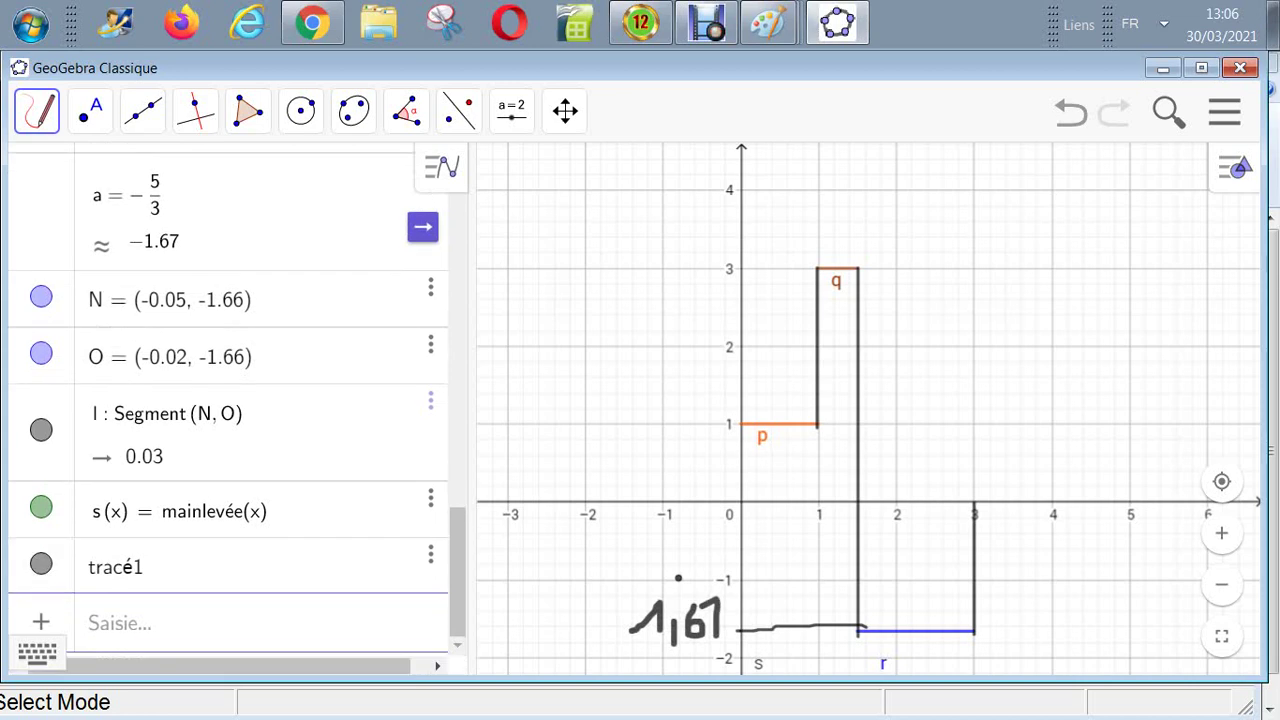
left_click_drag(597, 637, 619, 632)
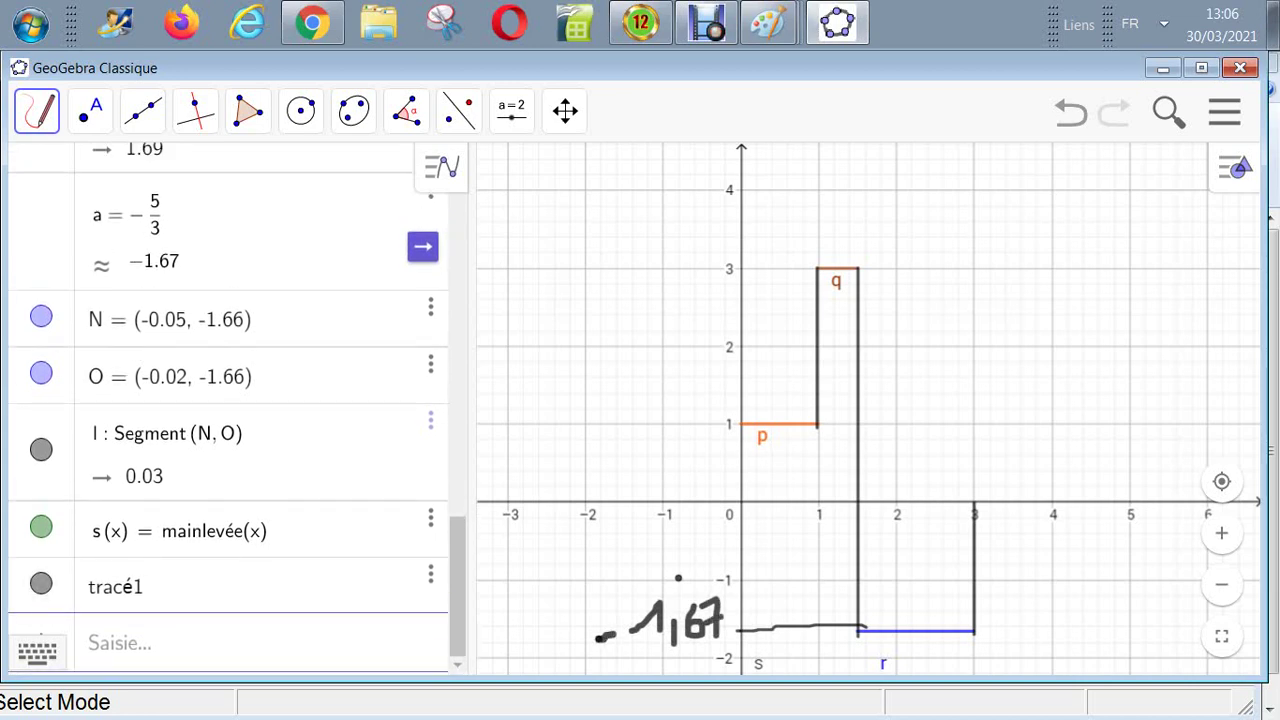
Handwrite the labels 1, level with p, and mA above it beside the y-axis, and sketch an upward arrow next to the 1
mouse_move(612, 435)
left_mouse_down()
mouse_move(631, 403)
mouse_move(637, 437)
left_mouse_up()
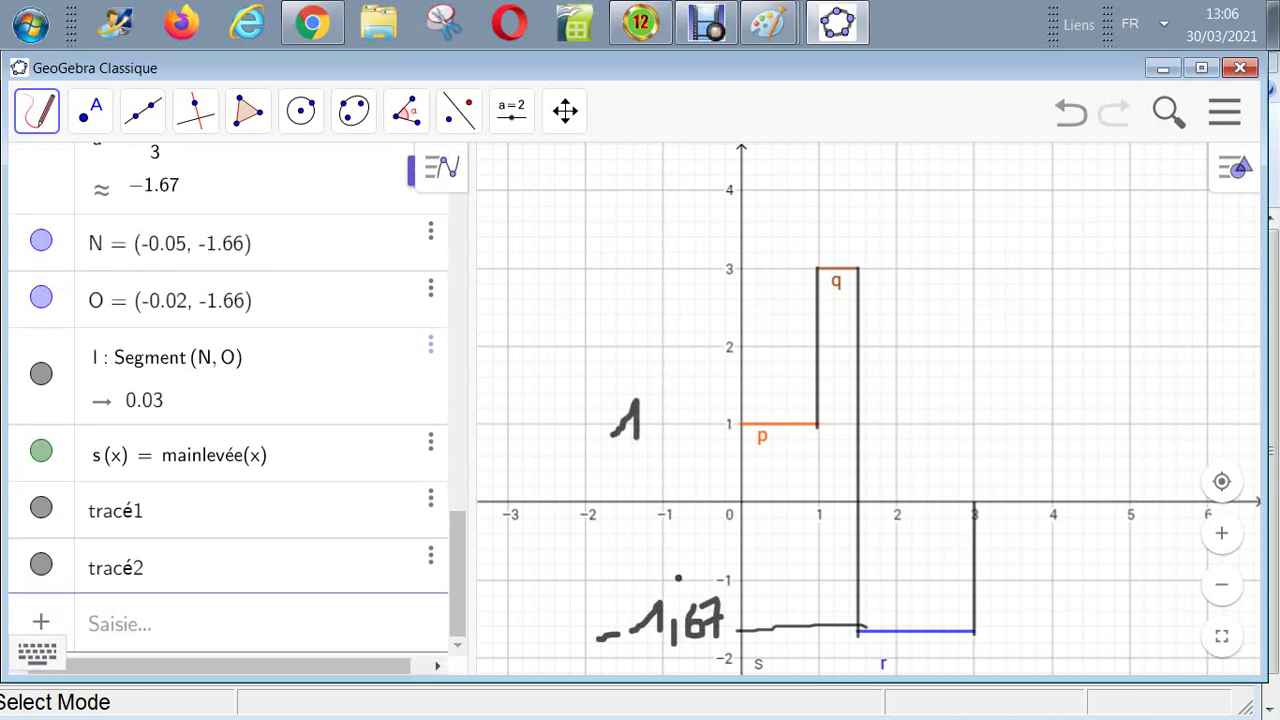
mouse_move(541, 238)
left_mouse_down()
mouse_move(582, 248)
mouse_move(614, 206)
mouse_move(627, 256)
mouse_move(628, 237)
left_mouse_up()
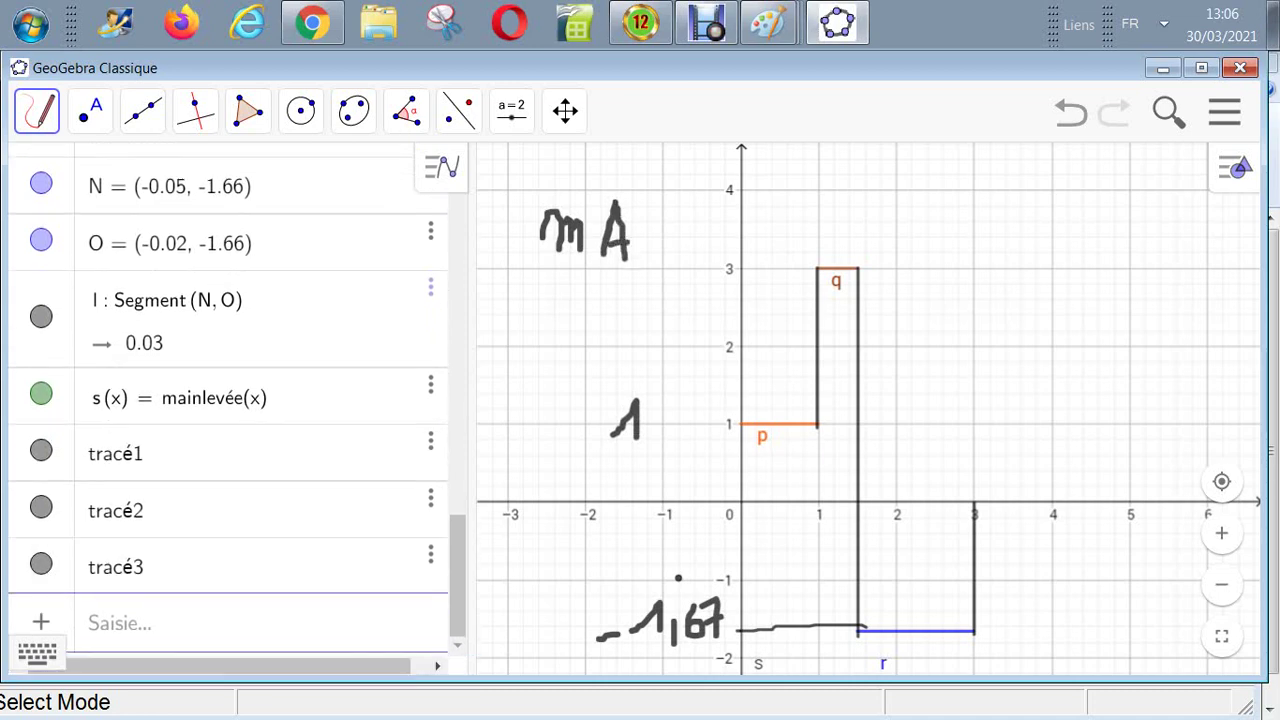
left_click_drag(578, 356, 577, 445)
mouse_move(571, 390)
left_mouse_down()
mouse_move(578, 354)
mouse_move(584, 386)
left_mouse_up()
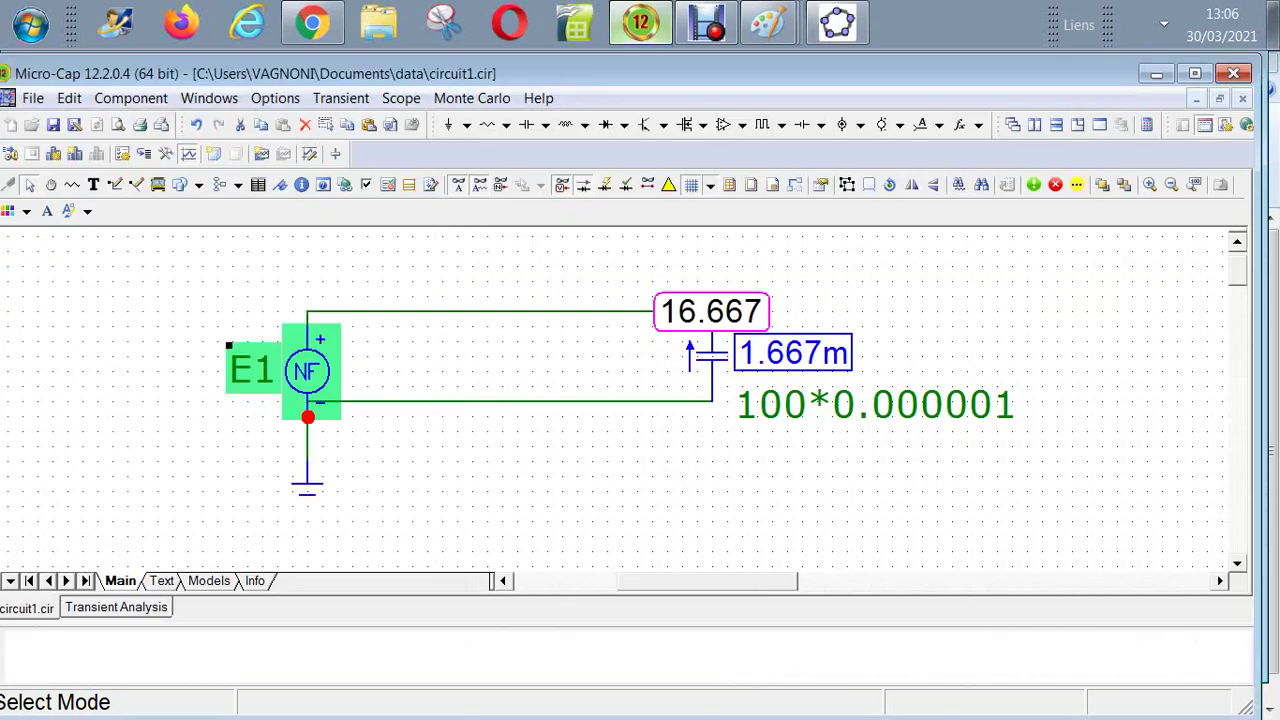
Check the capacitor current's direction in Micro-Cap, return to GeoGebra, complete the upward arrow and sketch a downward arrow on the other side of the 1
left_click(640, 22)
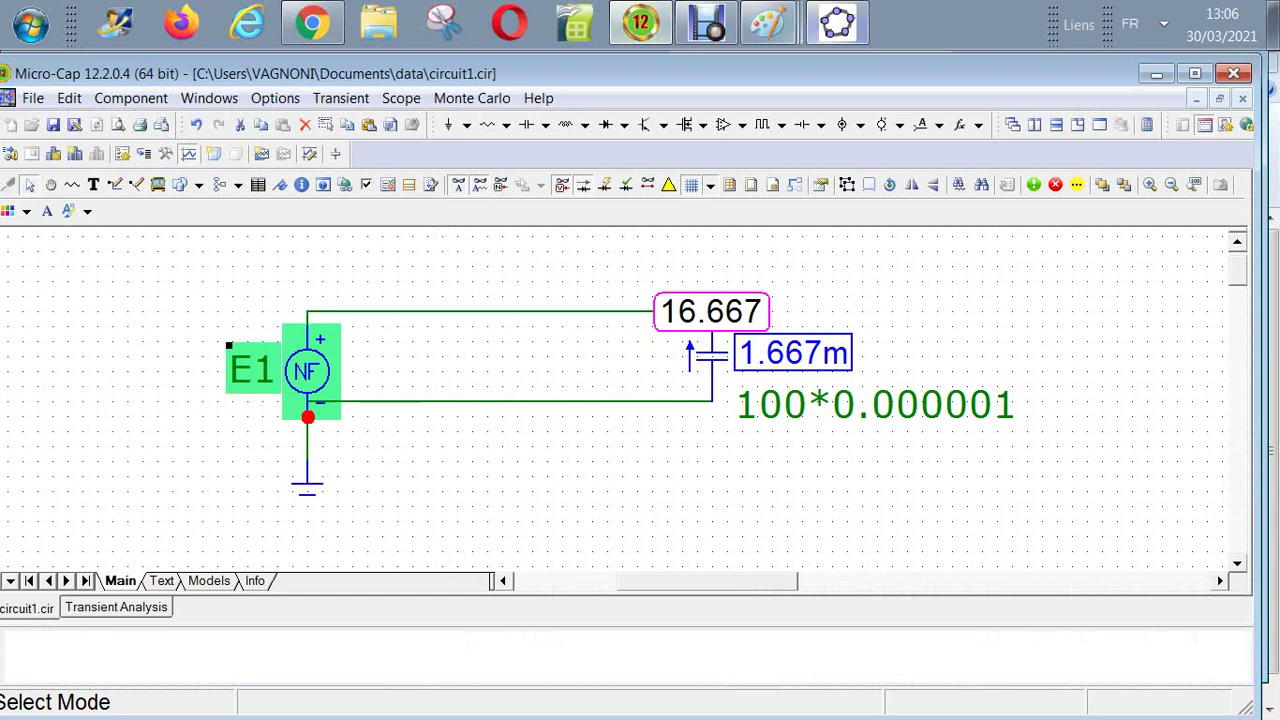
key("alt+Tab")
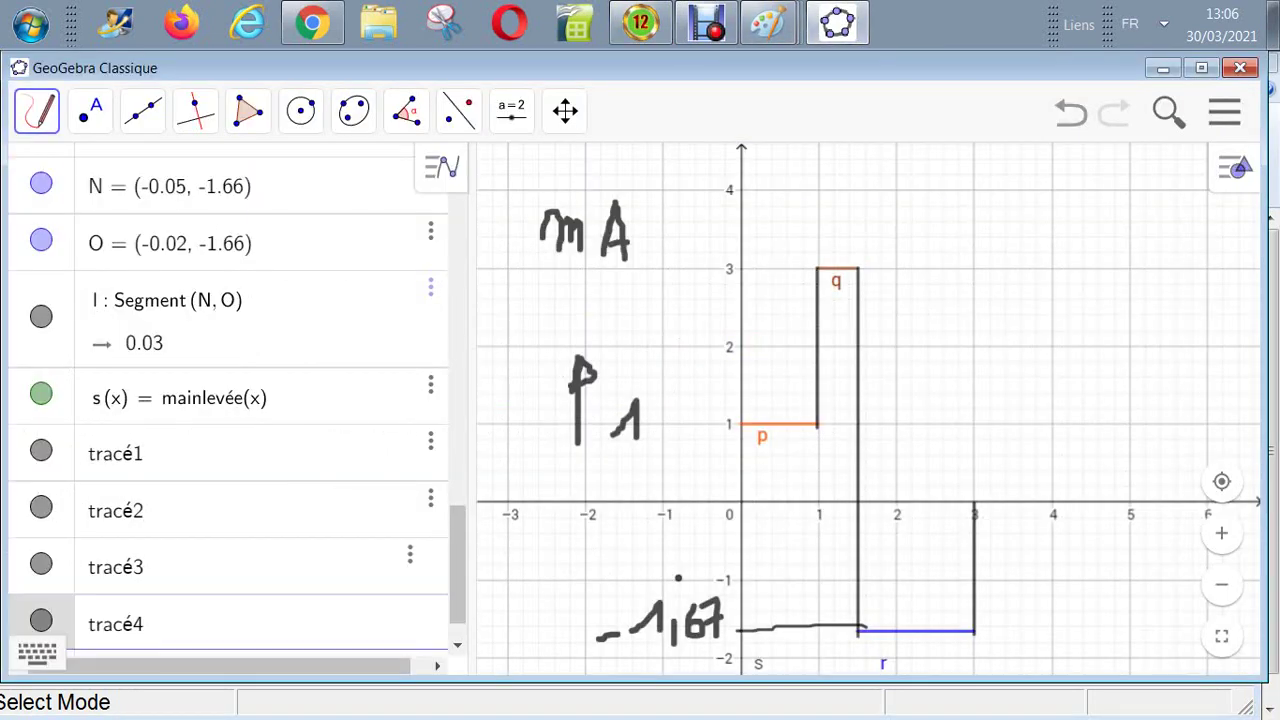
mouse_move(543, 412)
left_mouse_down()
mouse_move(598, 374)
mouse_move(672, 438)
left_mouse_up()
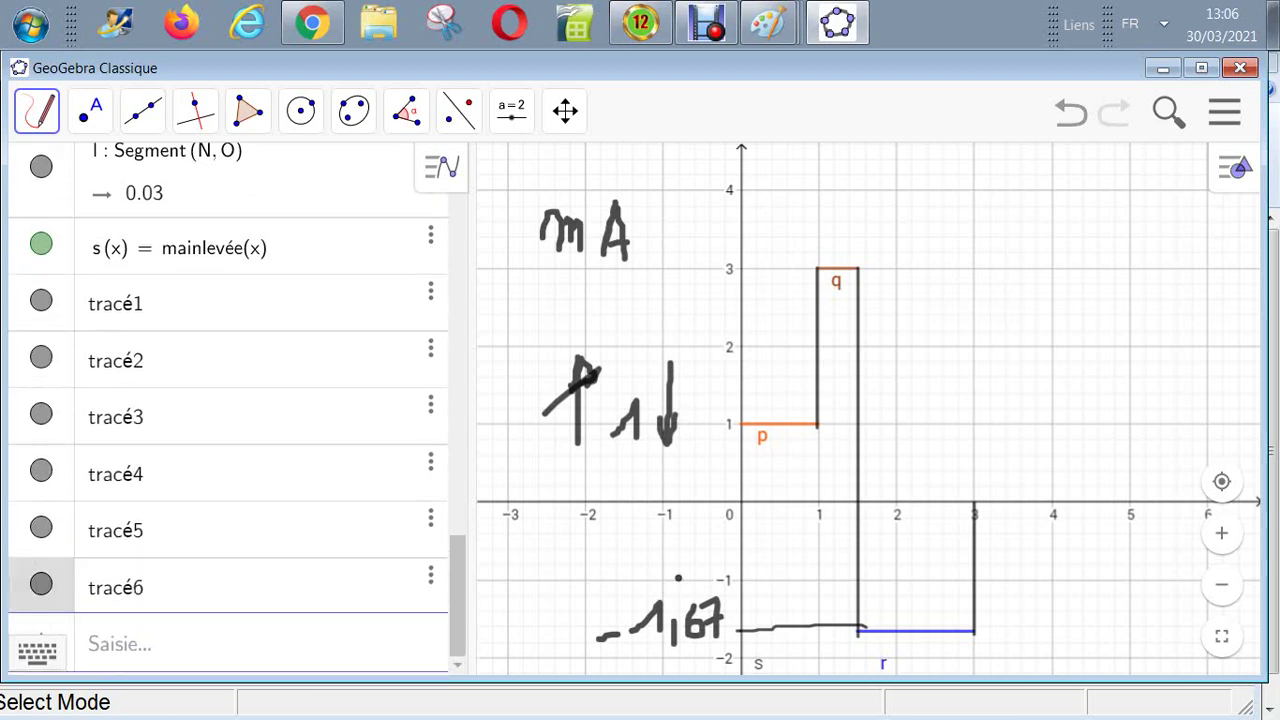
Handwrite a 3 with a downward arrow beside segment q, and sketch an upward arrow beside the -1,67 label
mouse_move(888, 322)
left_mouse_down()
mouse_move(908, 334)
mouse_move(892, 358)
left_mouse_up()
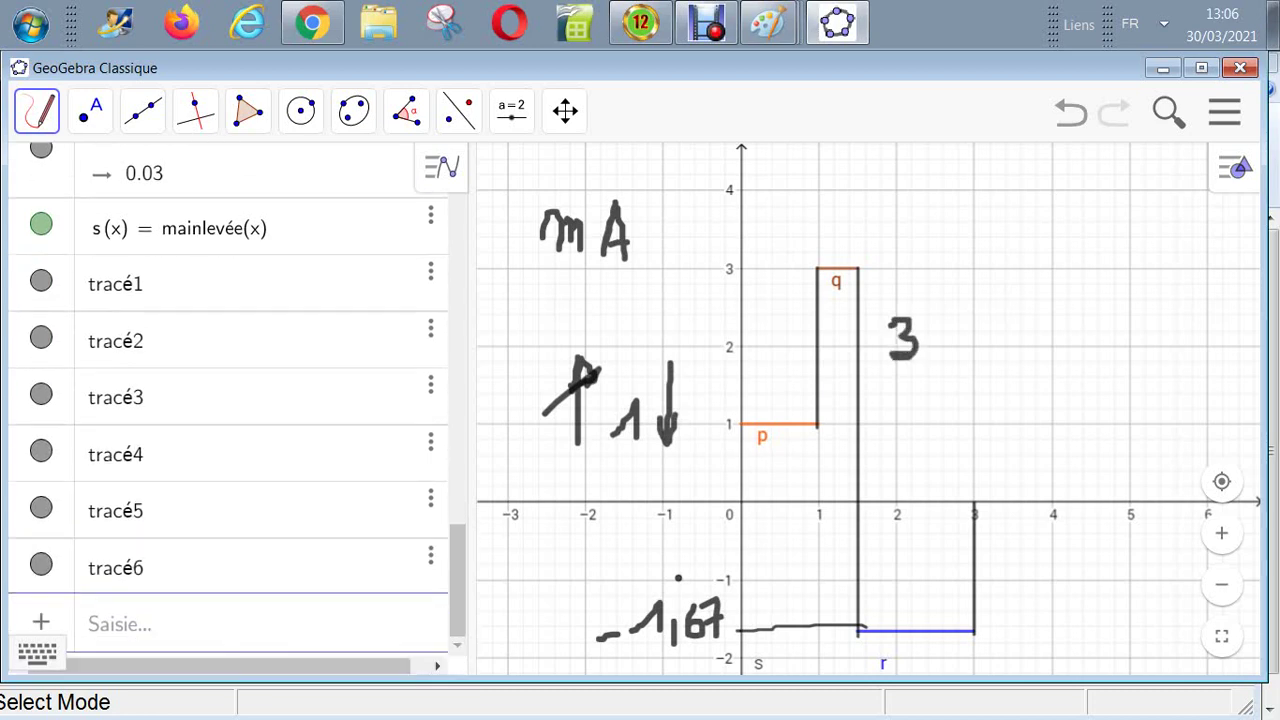
left_click_drag(965, 296, 967, 405)
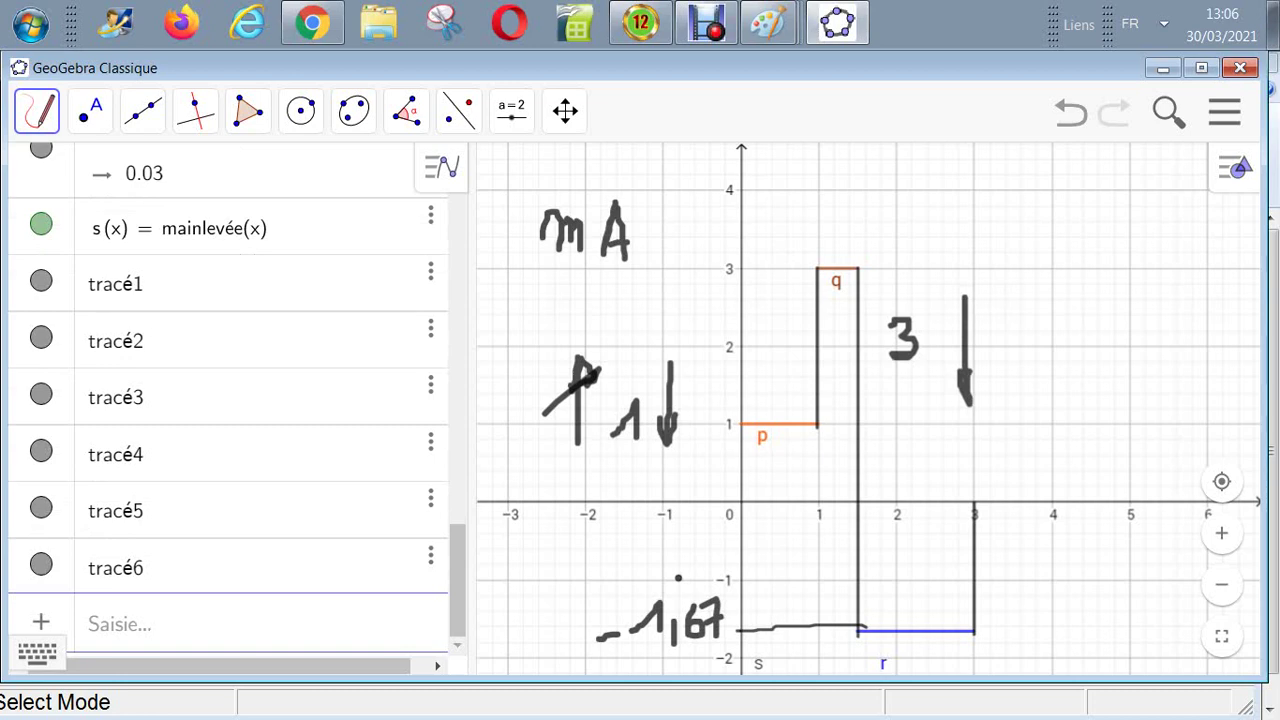
left_click_drag(546, 540, 561, 645)
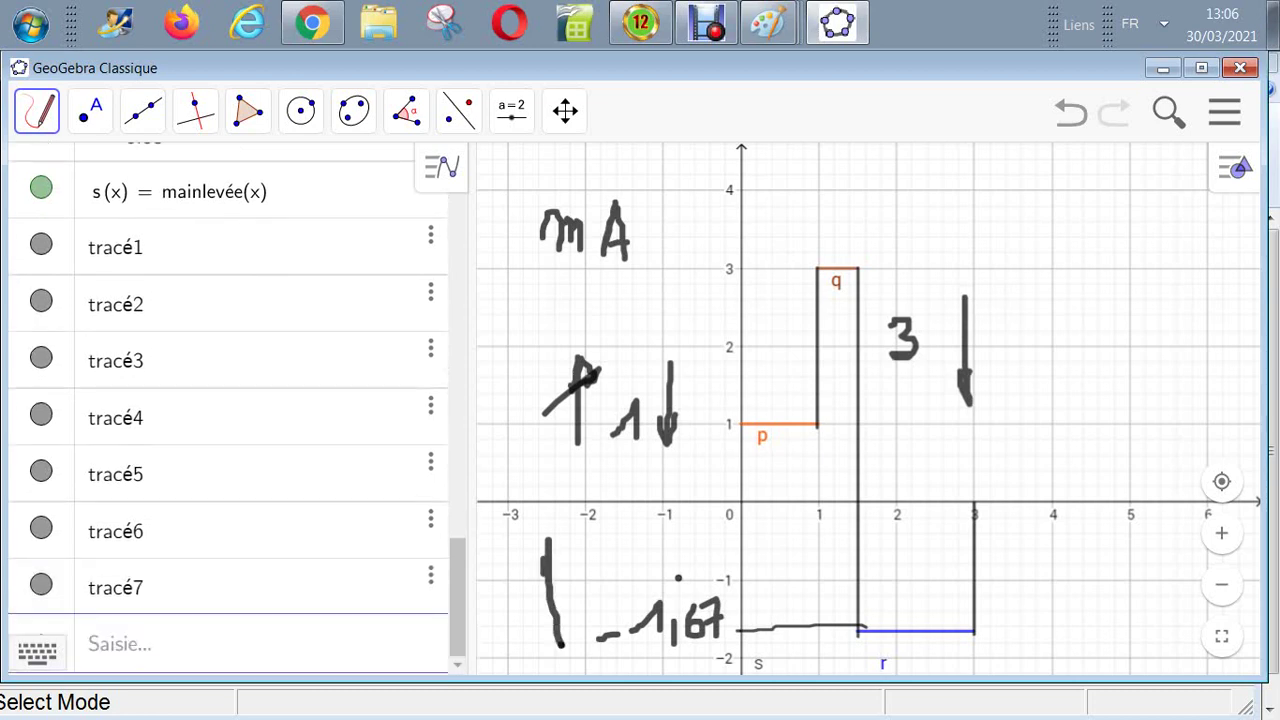
mouse_move(548, 528)
left_mouse_down()
mouse_move(568, 568)
mouse_move(542, 580)
left_mouse_up()
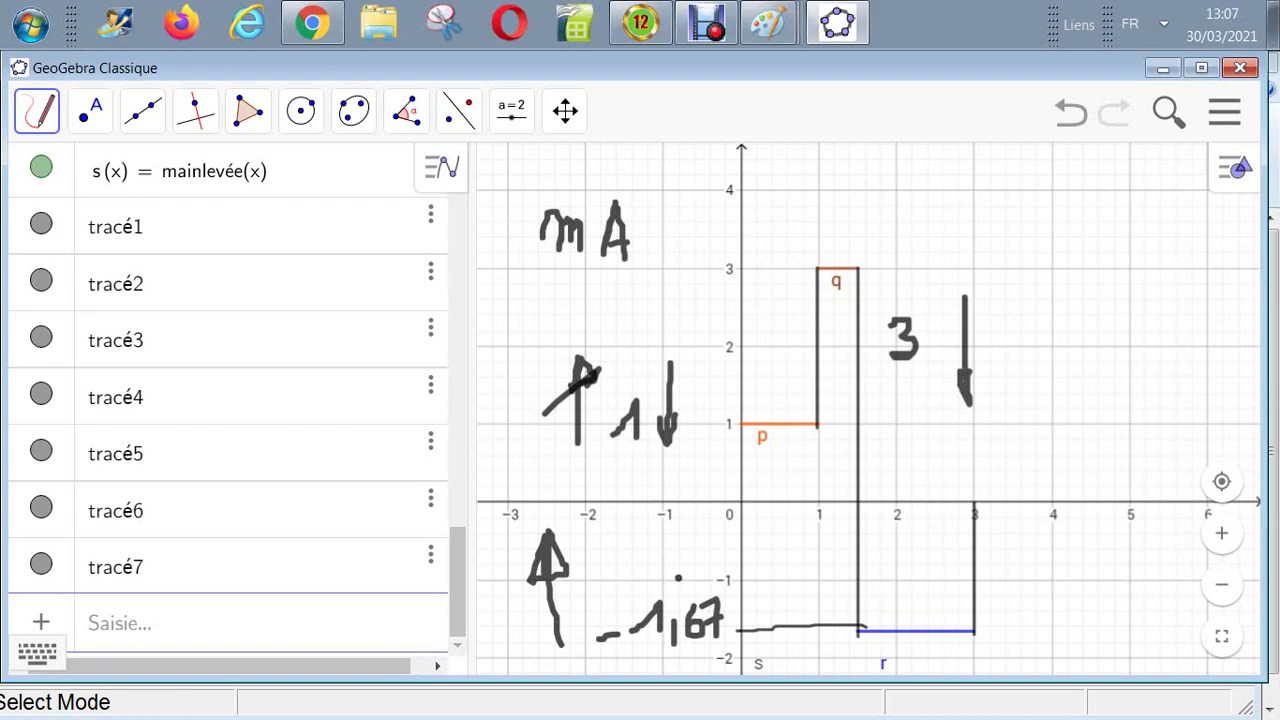
Switch to Micro-Cap and set the value of voltage source E1 to 10*t
left_click(640, 22)
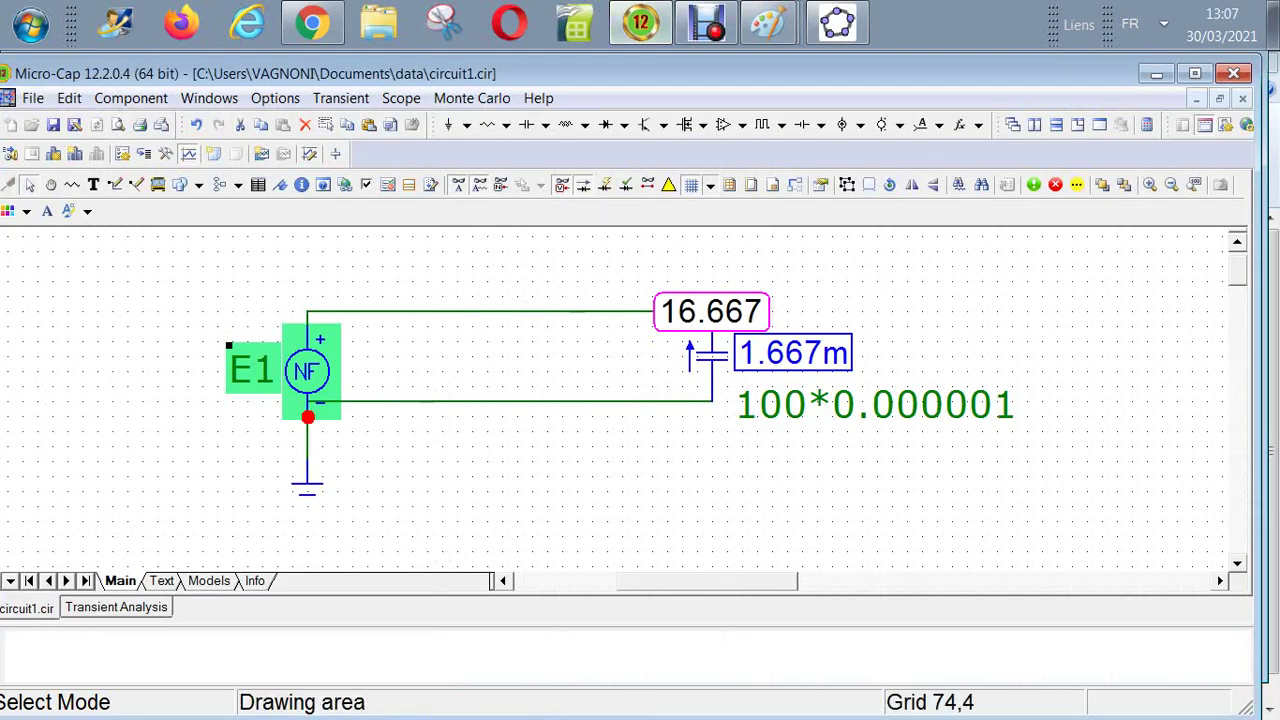
double_click(306, 368)
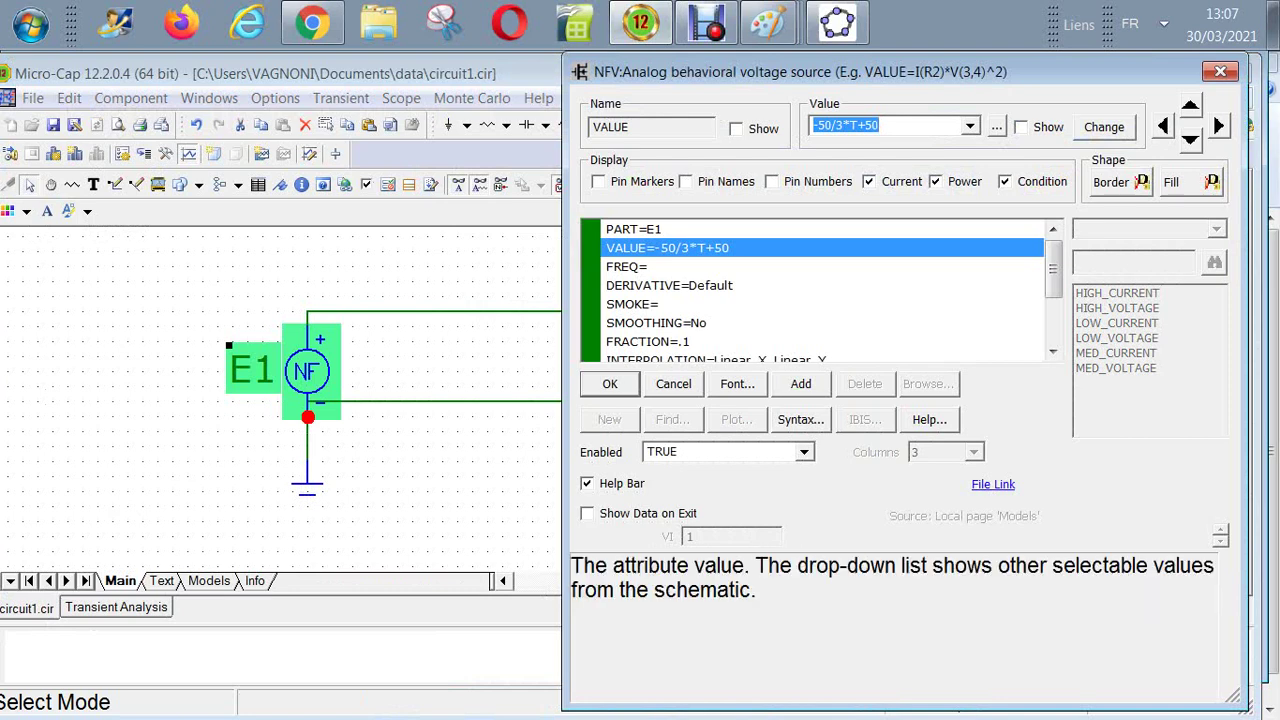
type("10")
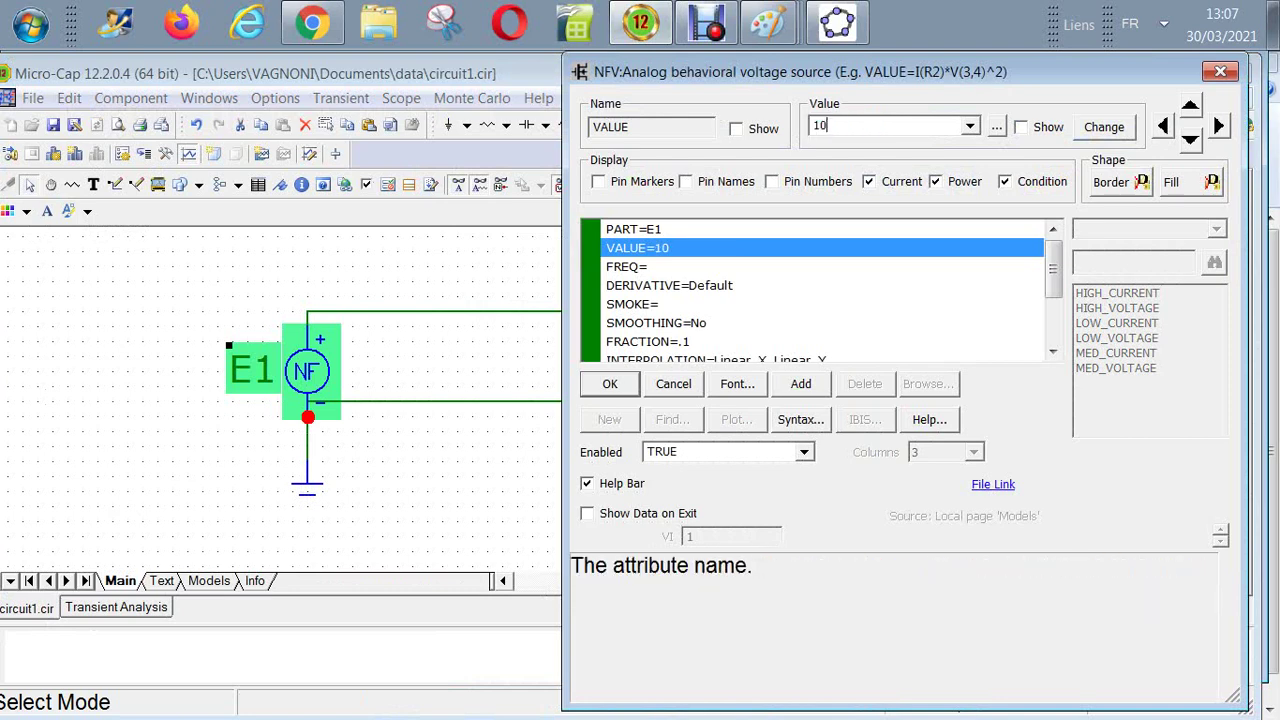
type("*")
left_click(610, 384)
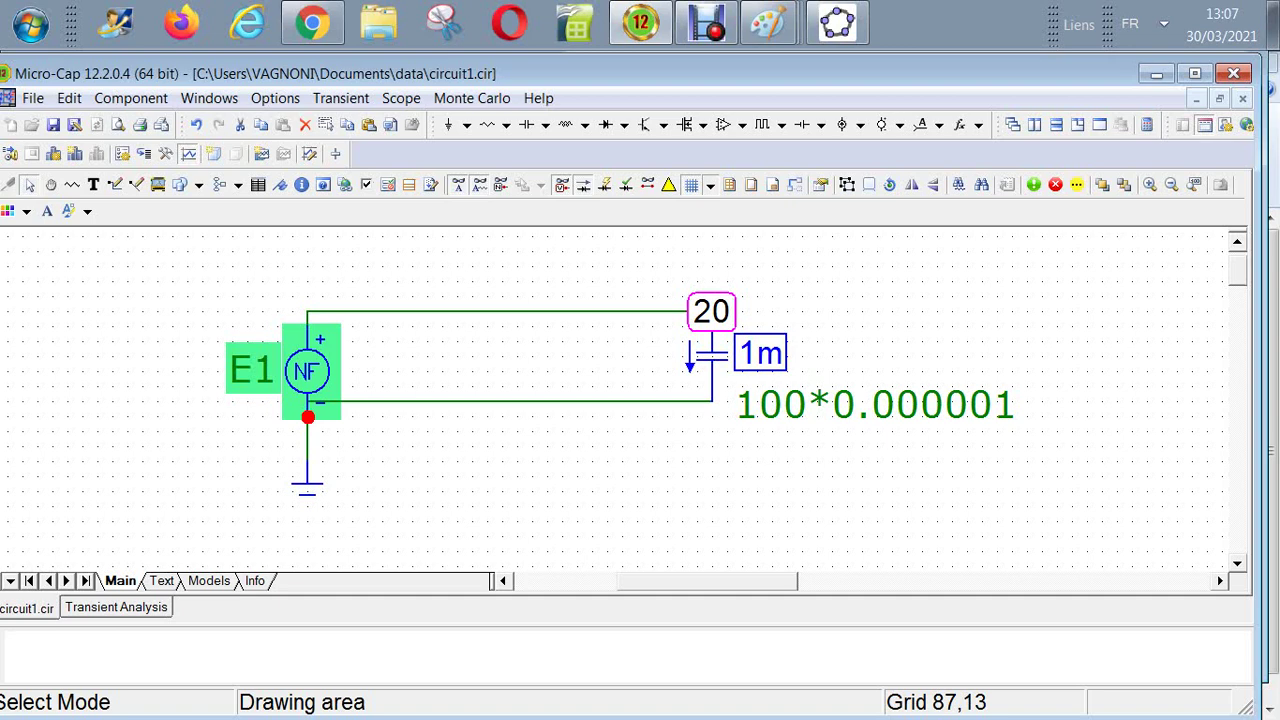
Run the transient analysis with an output start time of 0 and a maximum run time of 1, and return to the circuit schematic
mouse_move(310, 368)
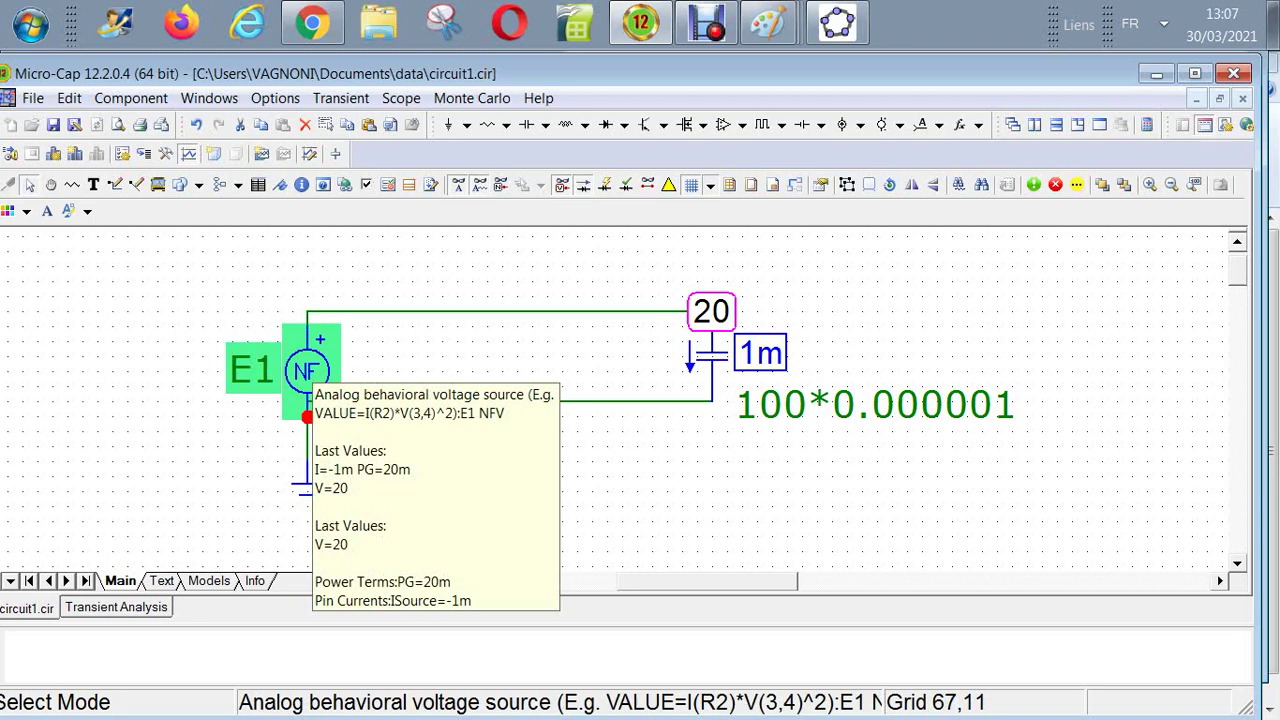
left_click(341, 98)
left_click(351, 125)
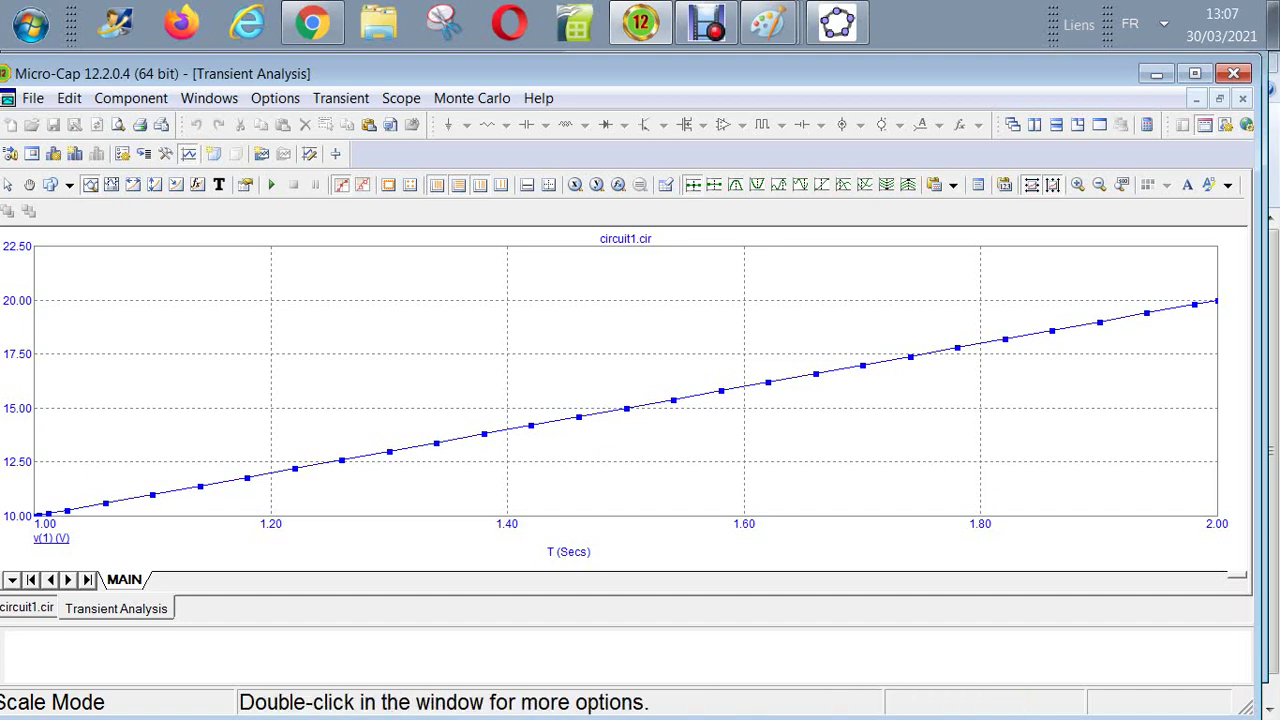
left_click(340, 98)
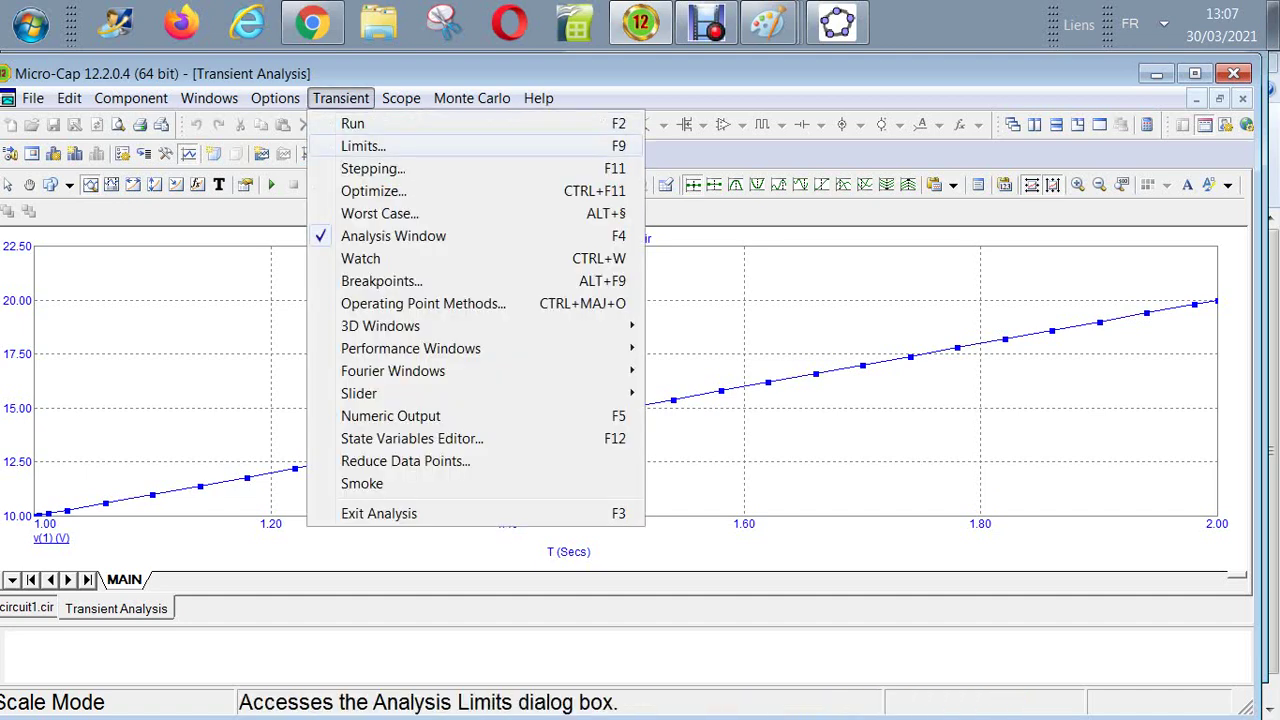
left_click(349, 146)
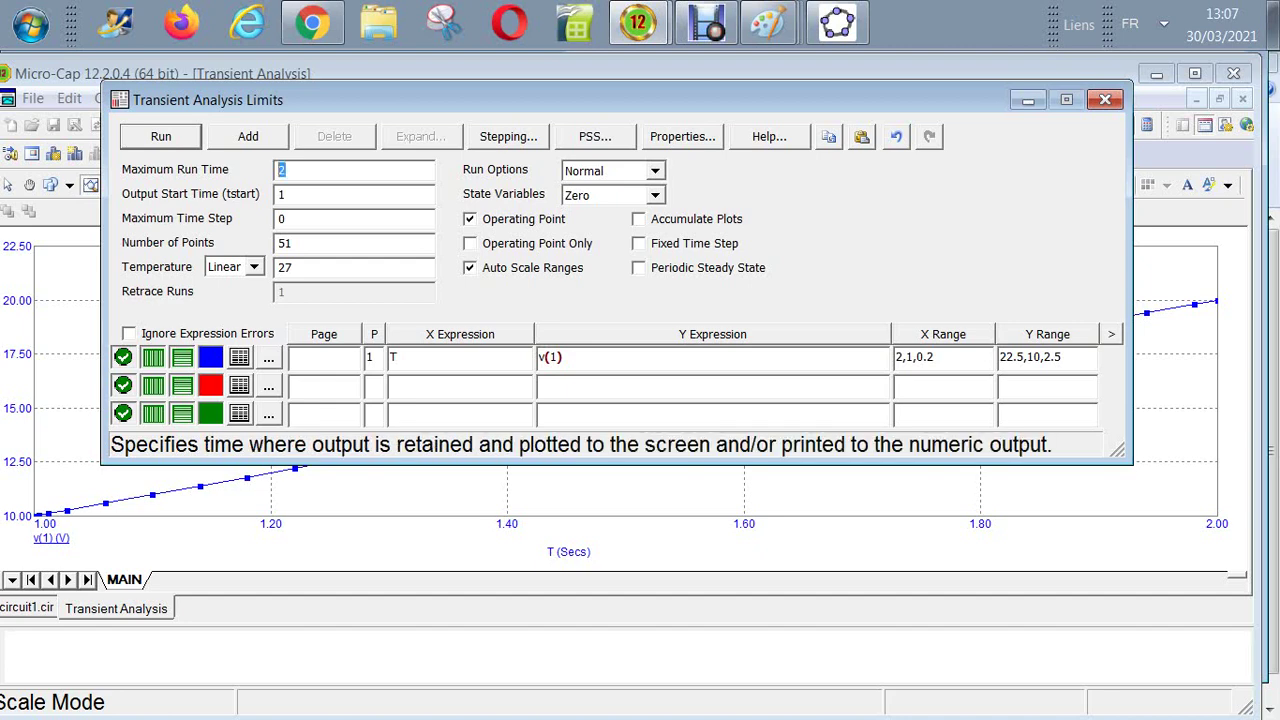
left_click(300, 194)
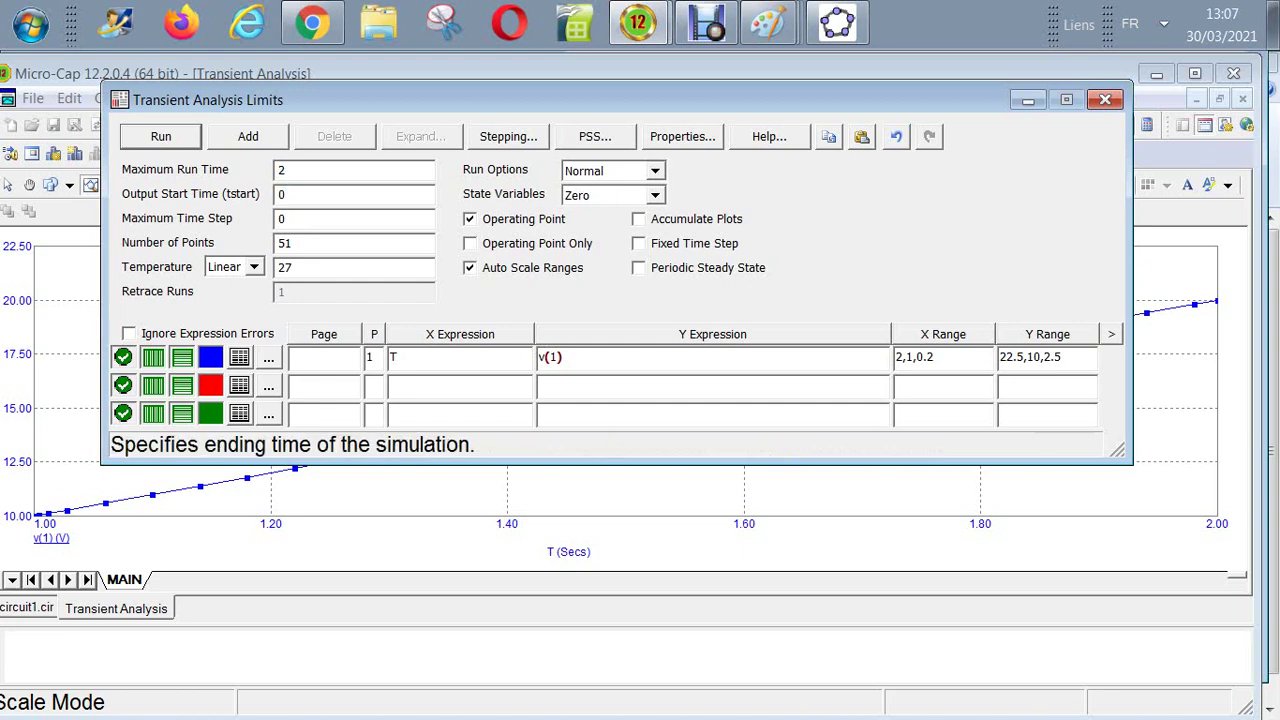
left_click_drag(292, 170, 266, 170)
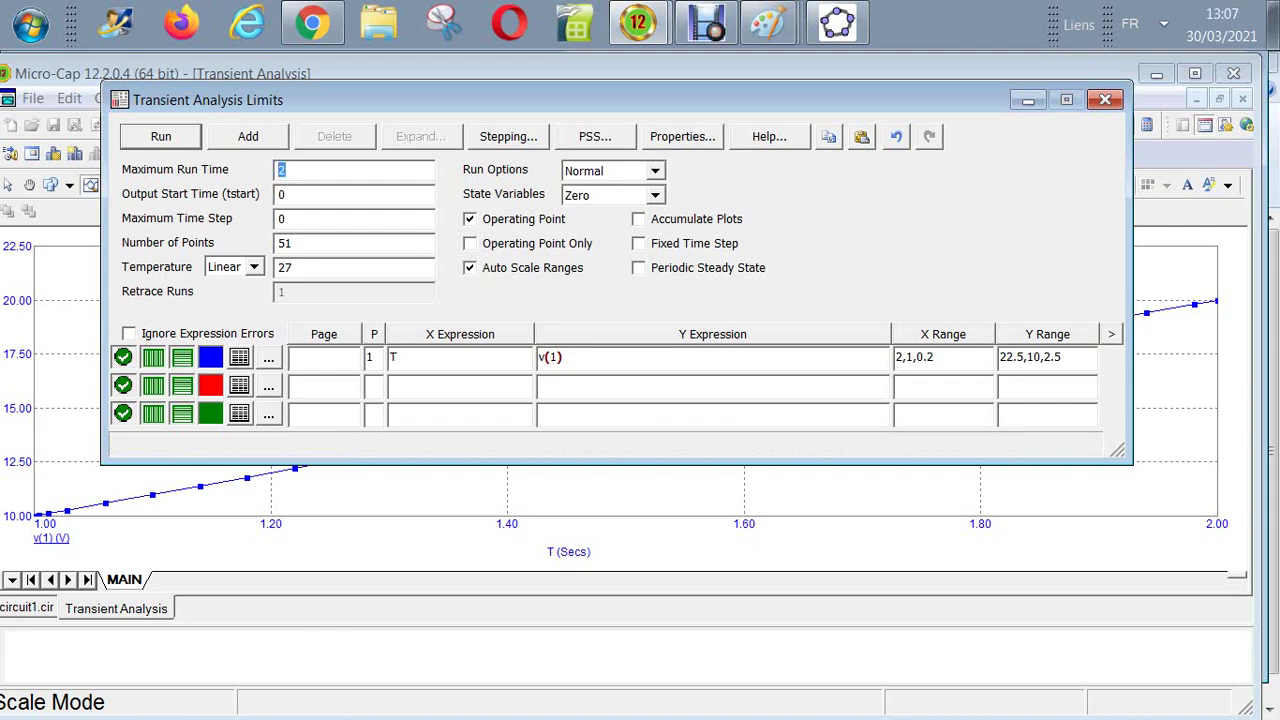
type("1")
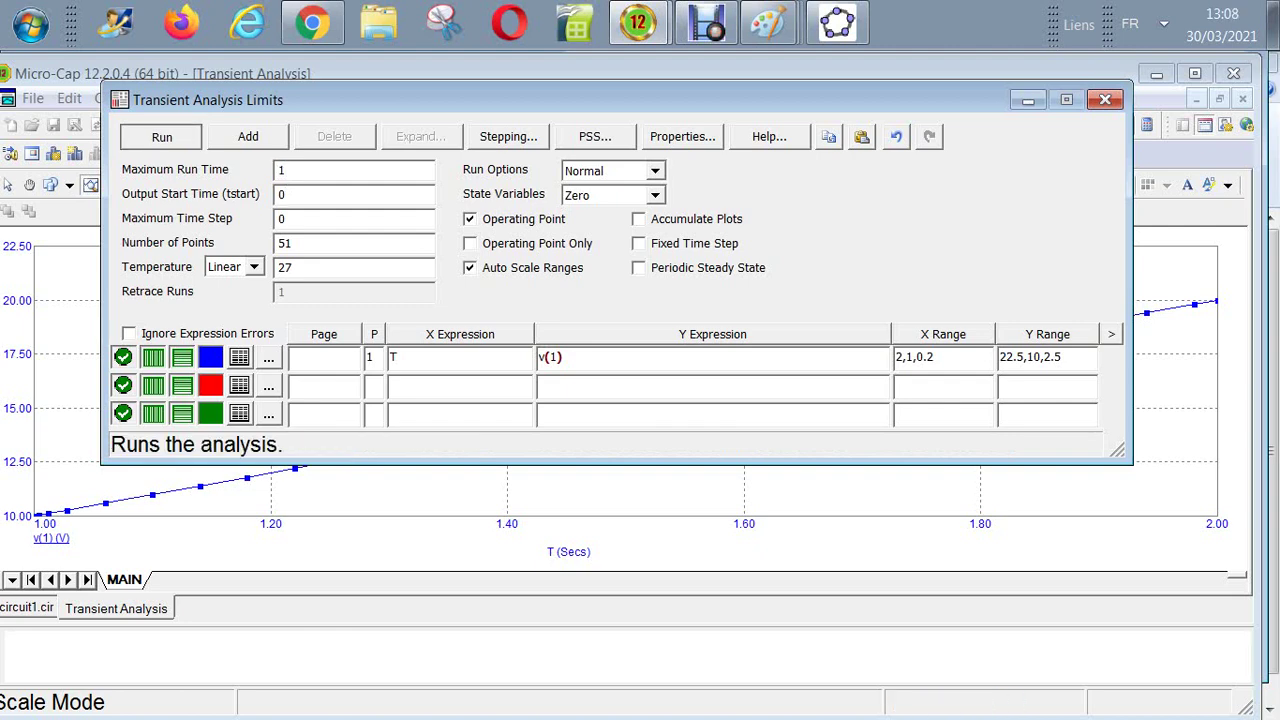
left_click(161, 136)
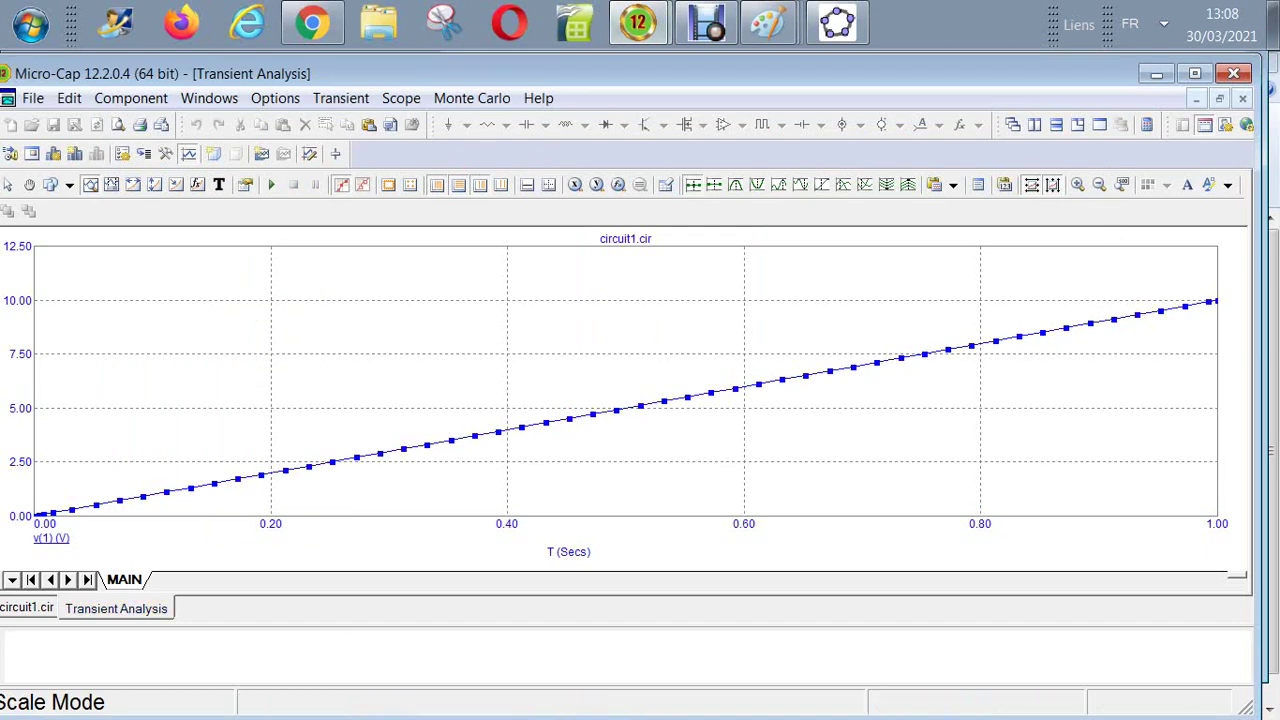
left_click(27, 607)
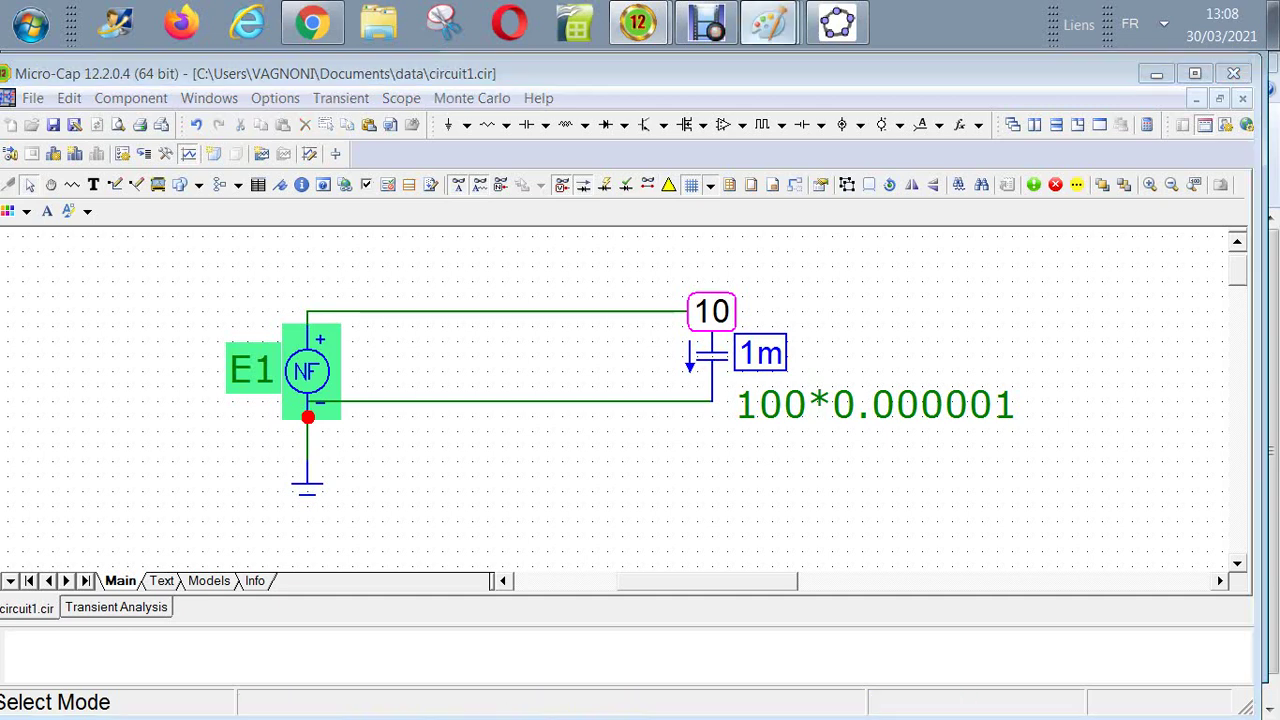
Consult the uc(t) expressions in Paint and set the value of source E1 in Micro-Cap to 30*t-20
left_click(768, 22)
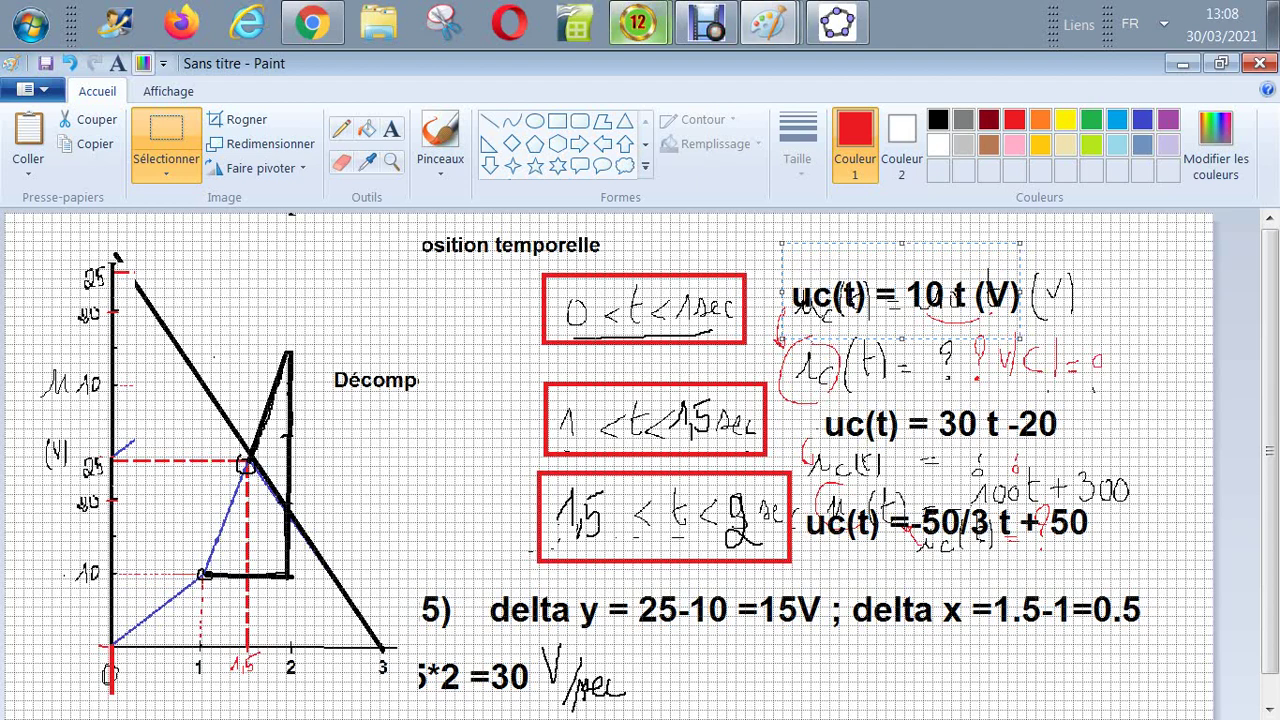
key("alt+Tab")
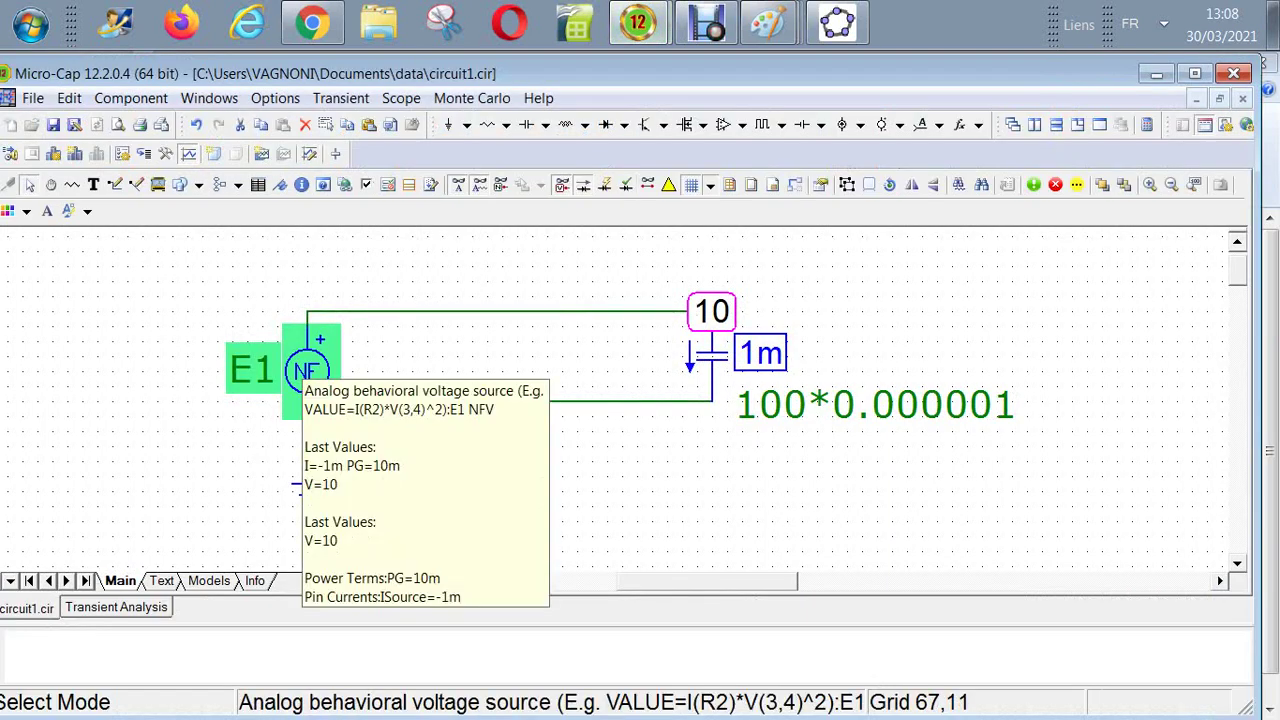
double_click(307, 372)
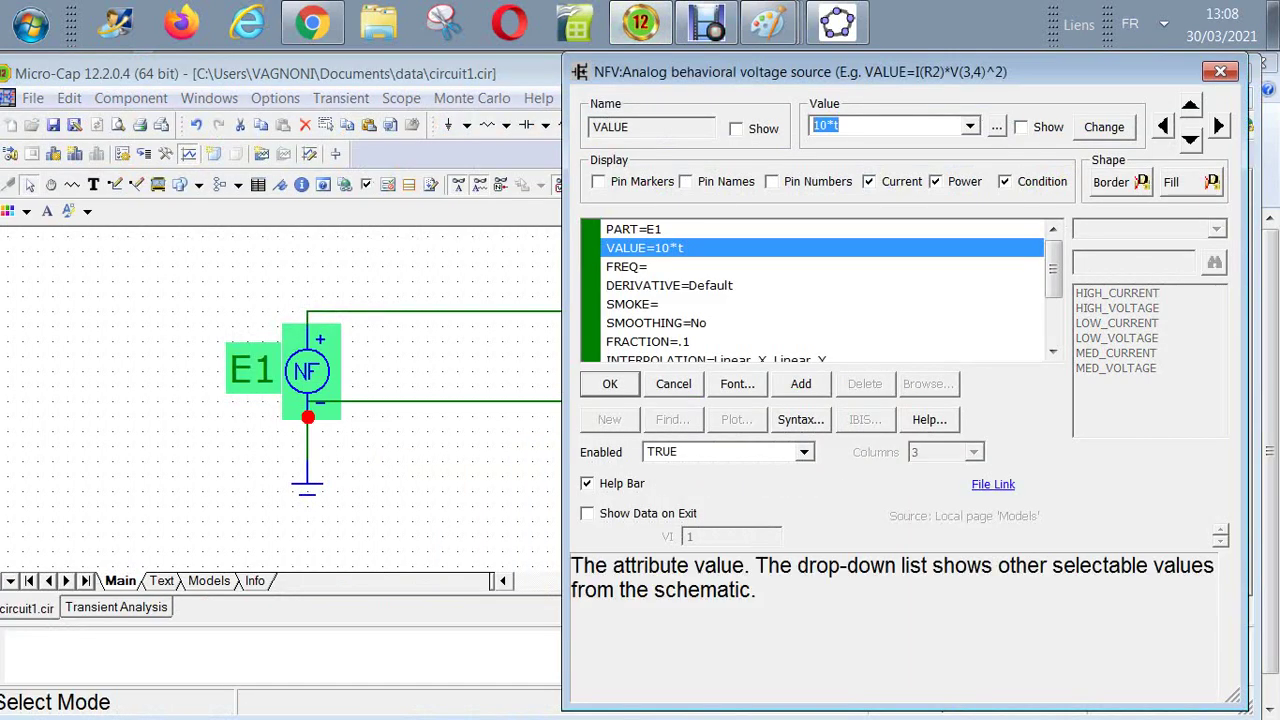
type("30")
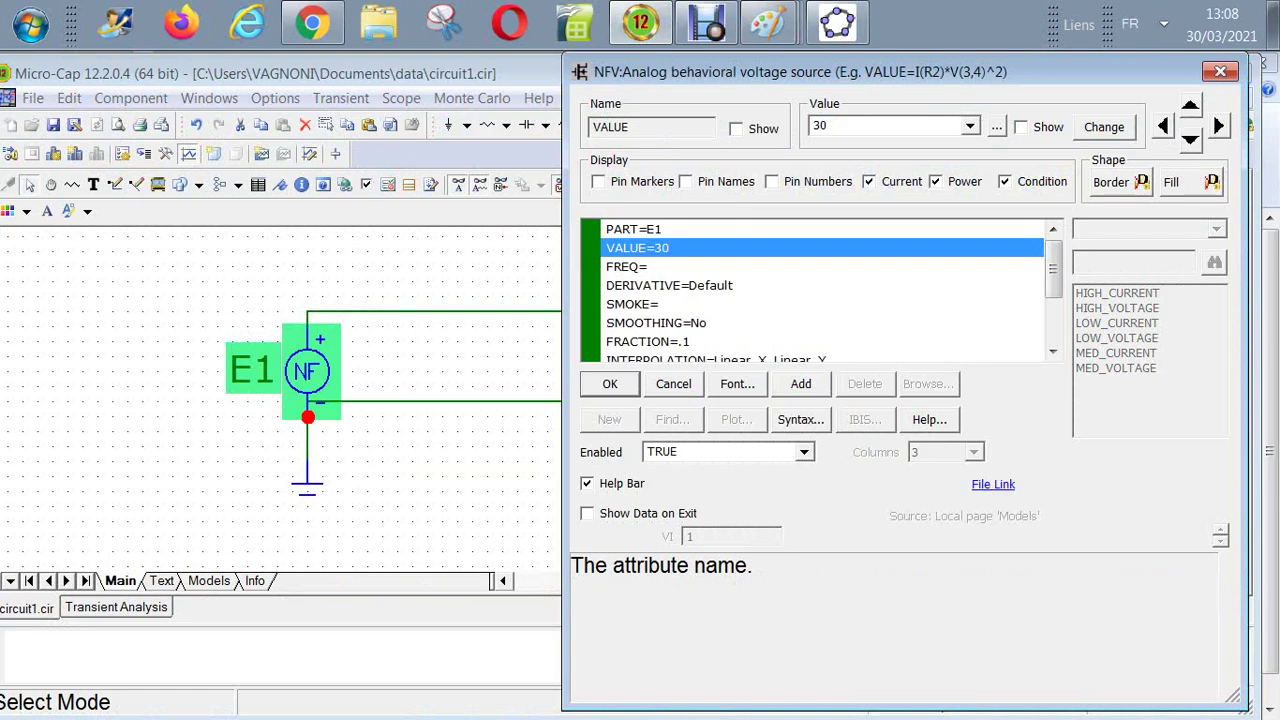
type("*t-20")
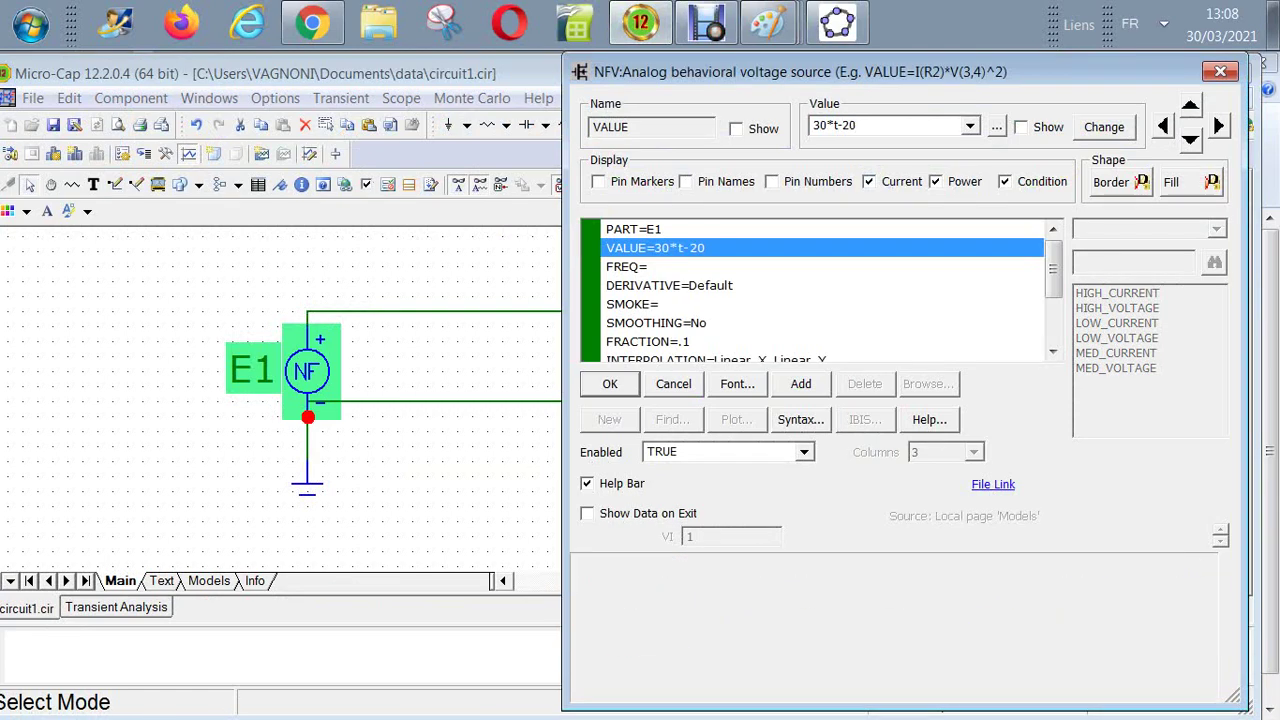
left_click(610, 384)
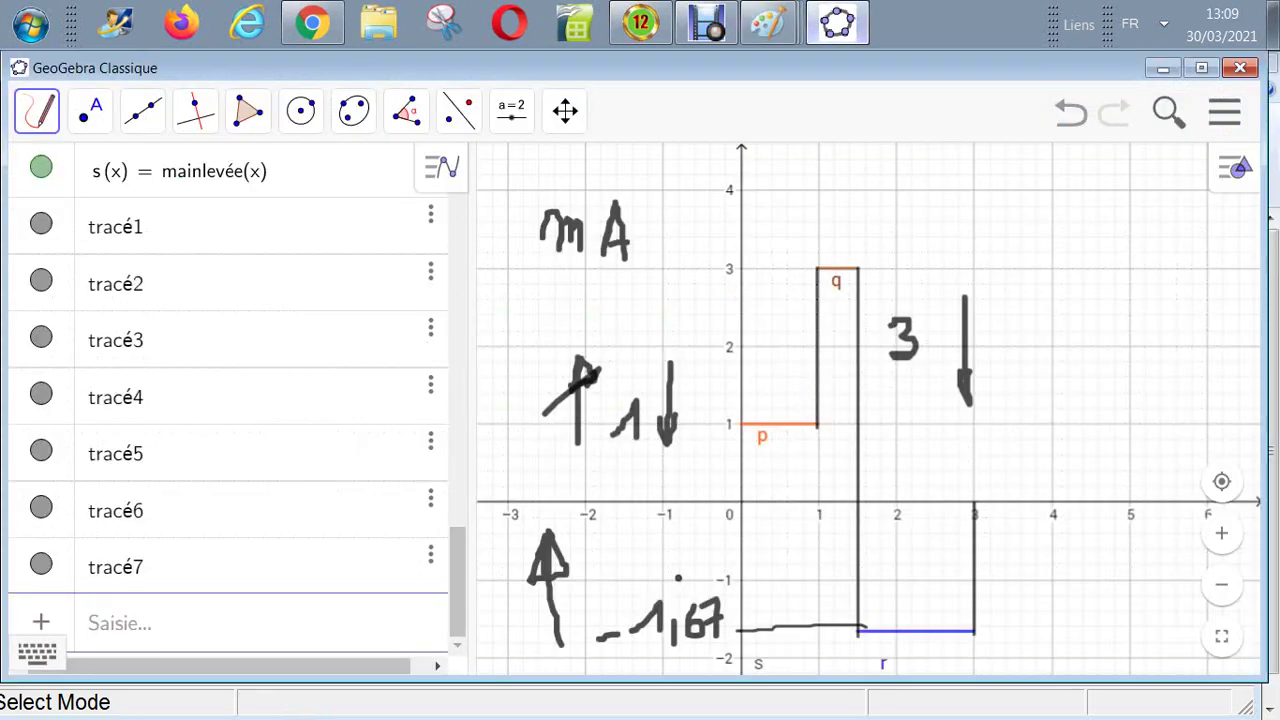
Switch to GeoGebra and hide the handwritten strokes tracé1 to tracé7 and the freehand function s(x)
left_click(837, 22)
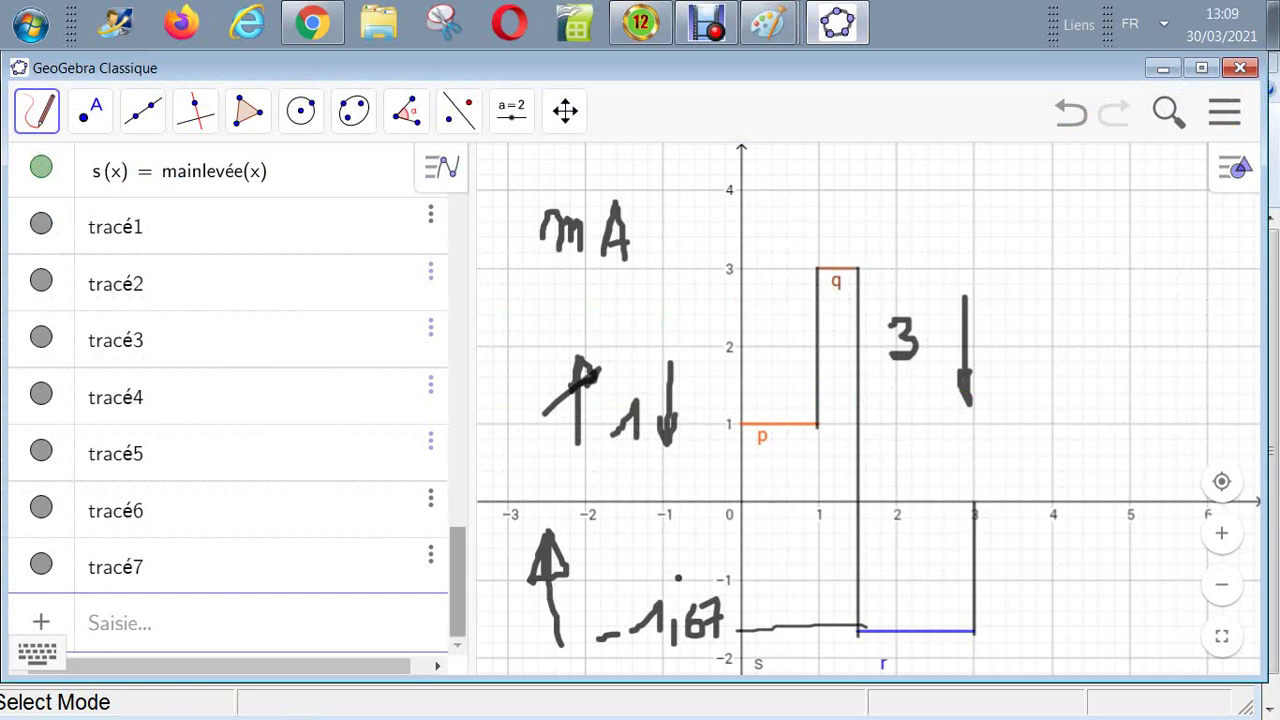
left_click(41, 564)
left_click(41, 507)
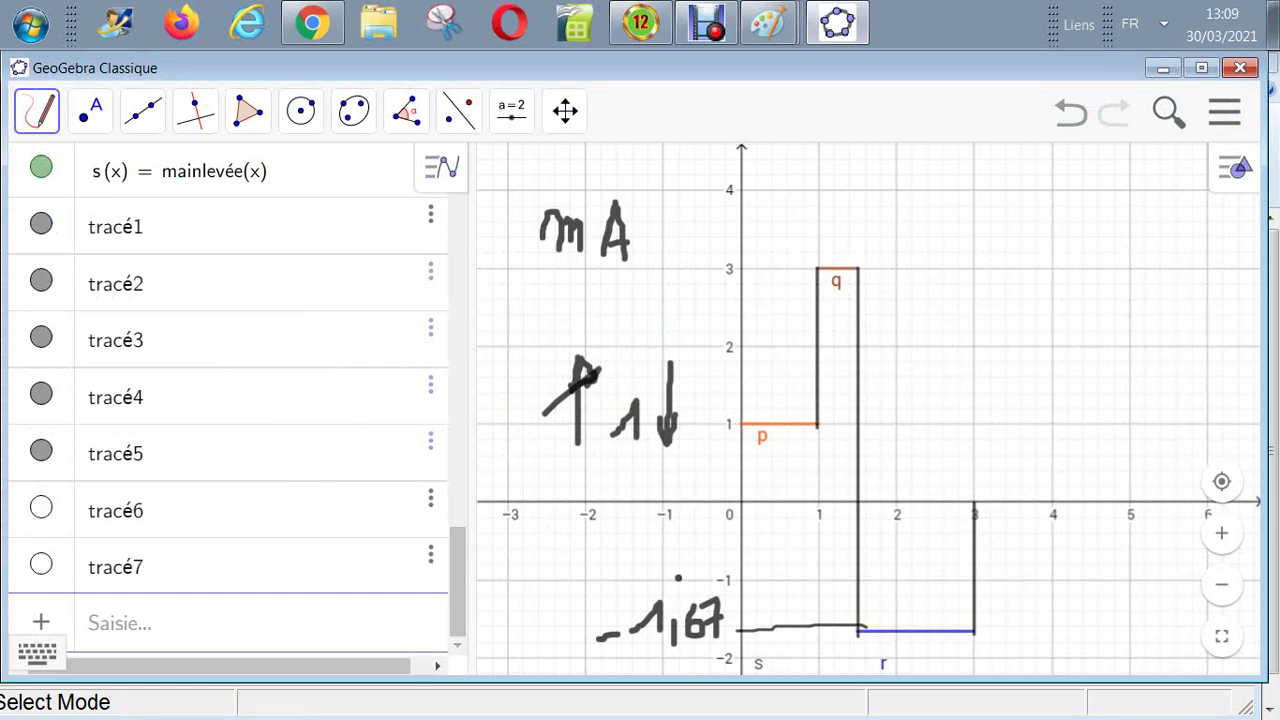
left_click(41, 450)
left_click(41, 394)
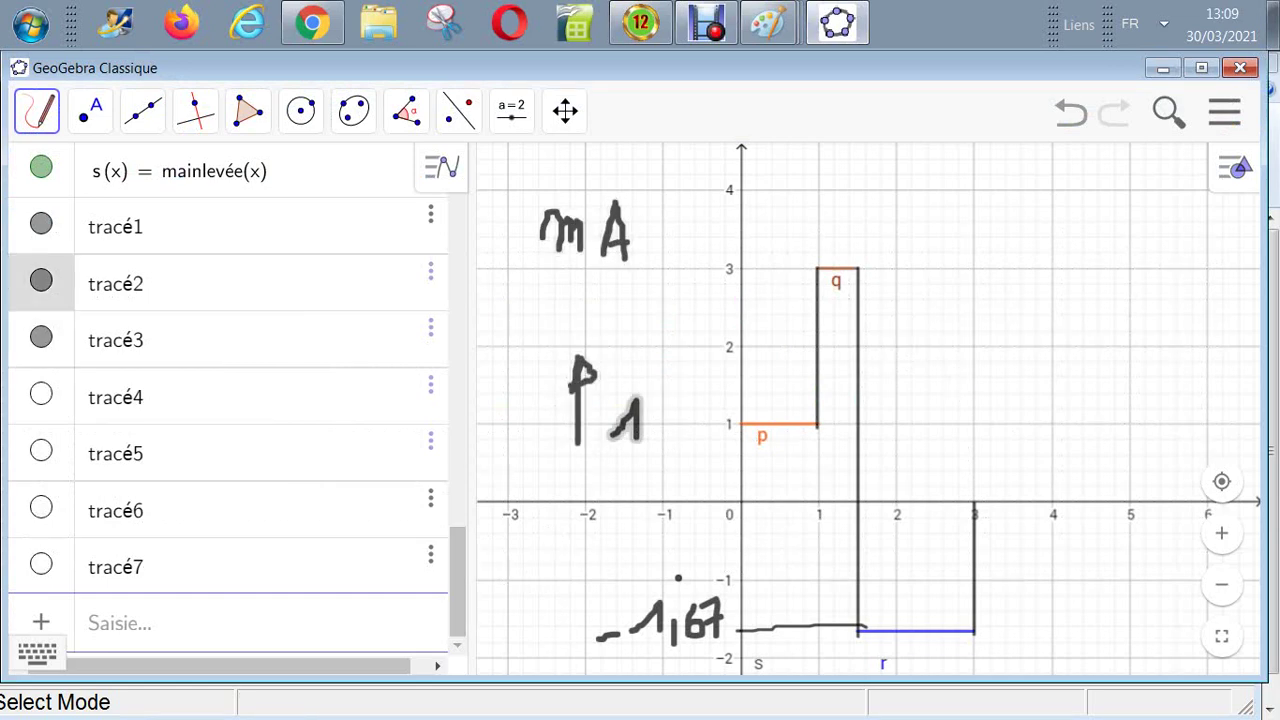
left_click(41, 224)
left_click(41, 280)
left_click(41, 337)
left_click(41, 167)
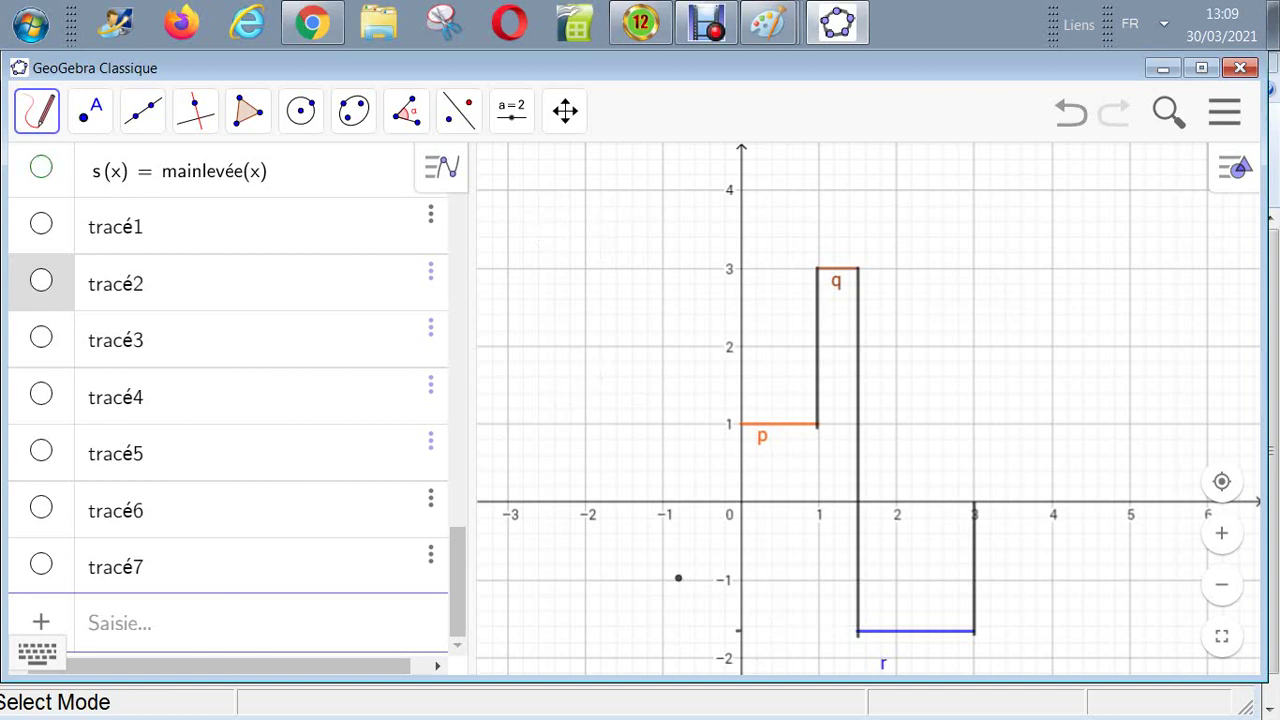
Hide the functions p(x) and q(x) and the points A and B, and show the function g(x)
scroll(228, 400, "up", 10)
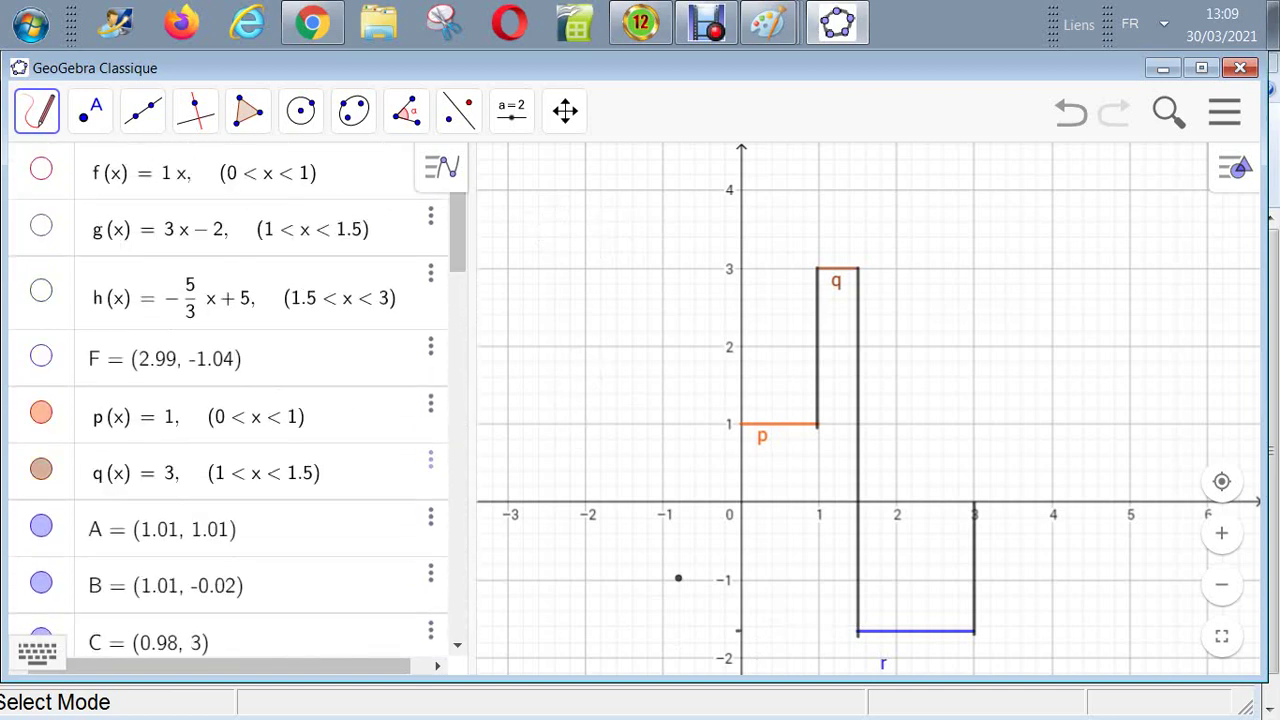
left_click(41, 413)
left_click(41, 469)
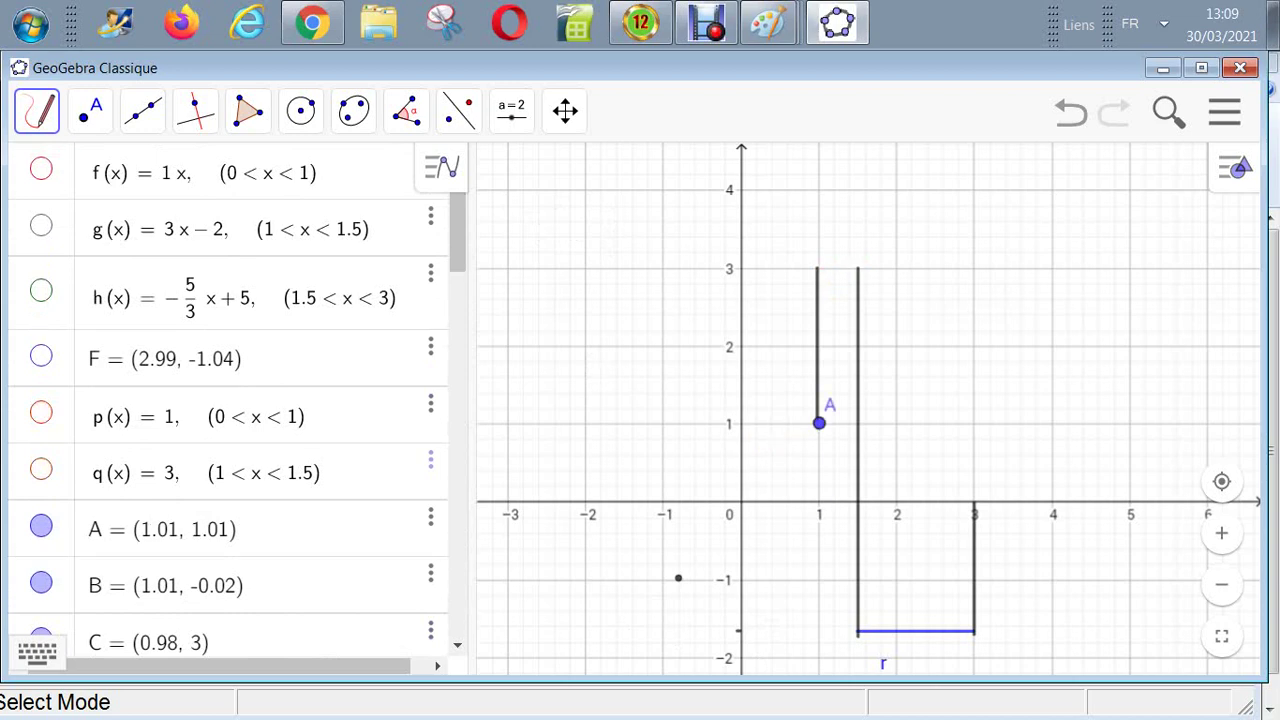
left_click(41, 526)
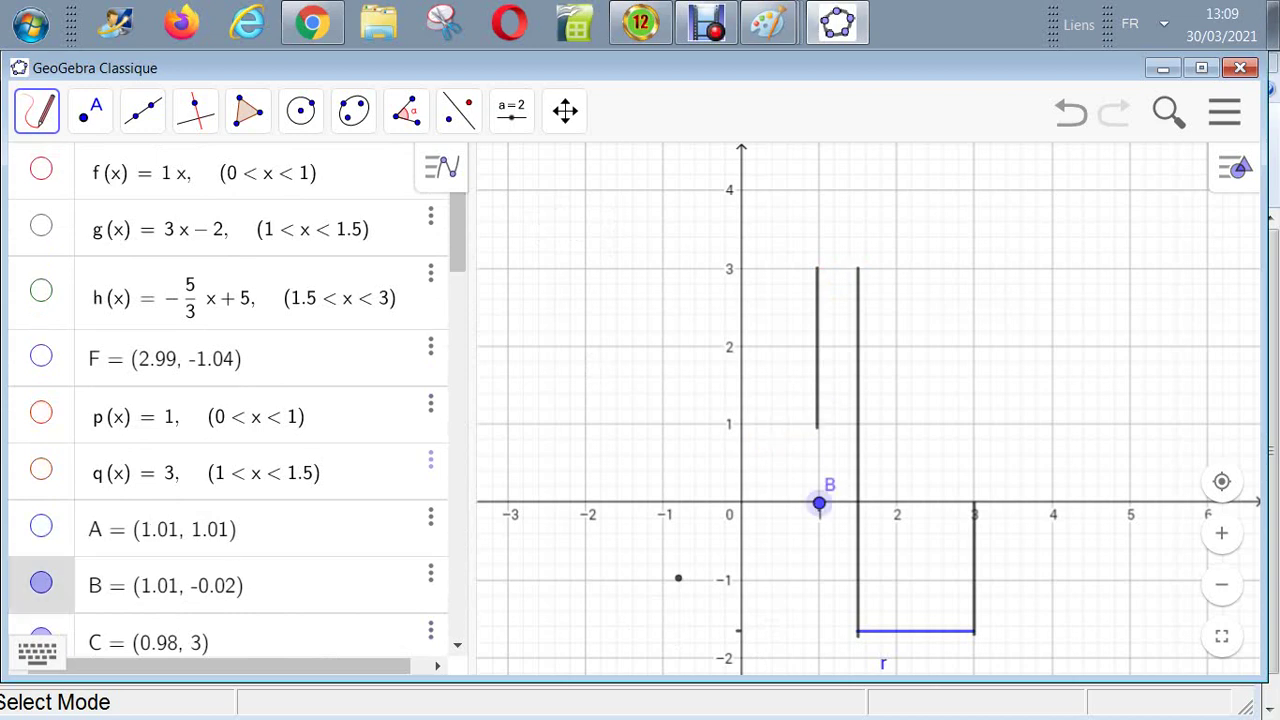
left_click(41, 582)
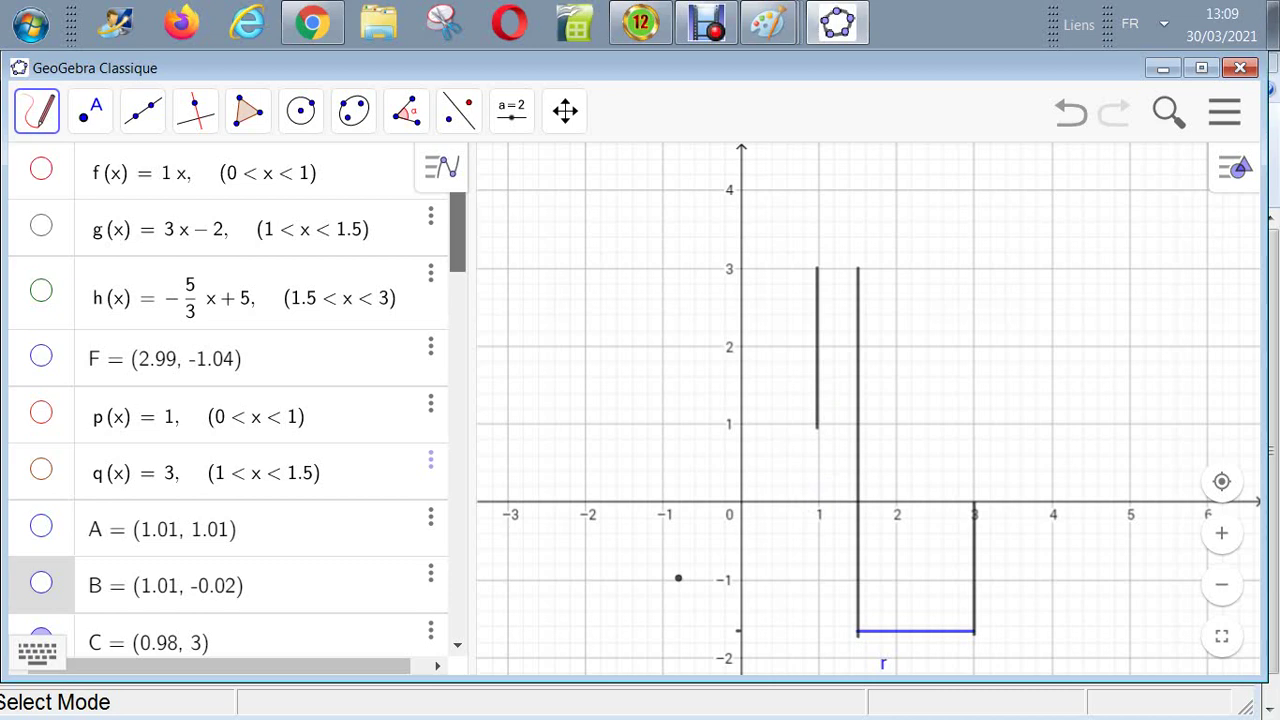
left_click(41, 225)
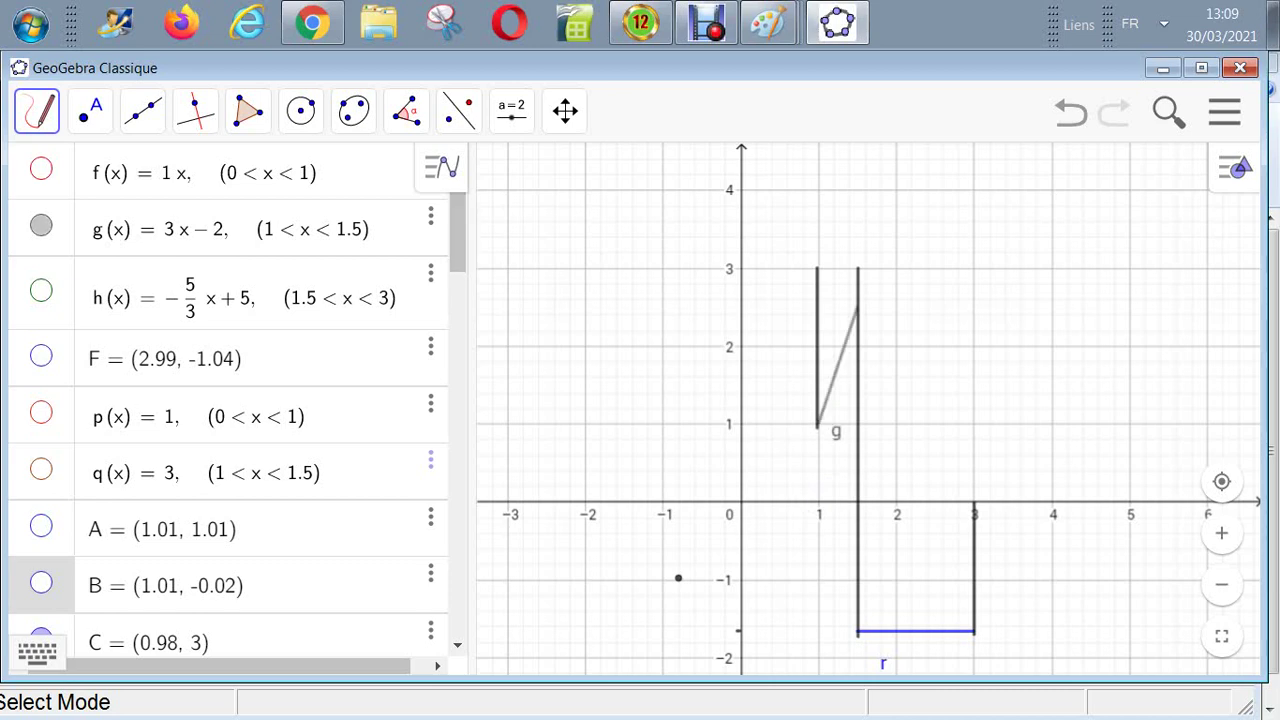
Hide the function r(x), the segment j and the points H, I, J, K and L
scroll(228, 400, "down", 5)
left_click(41, 191)
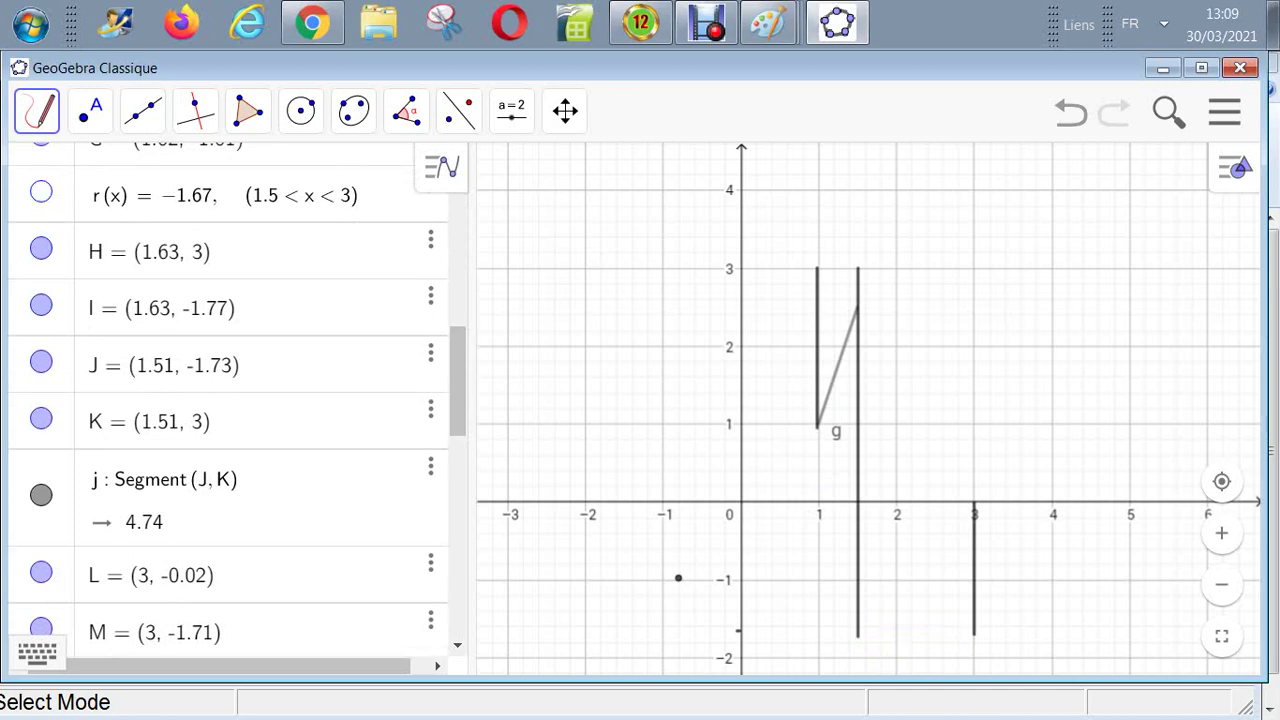
left_click(41, 248)
left_click(41, 305)
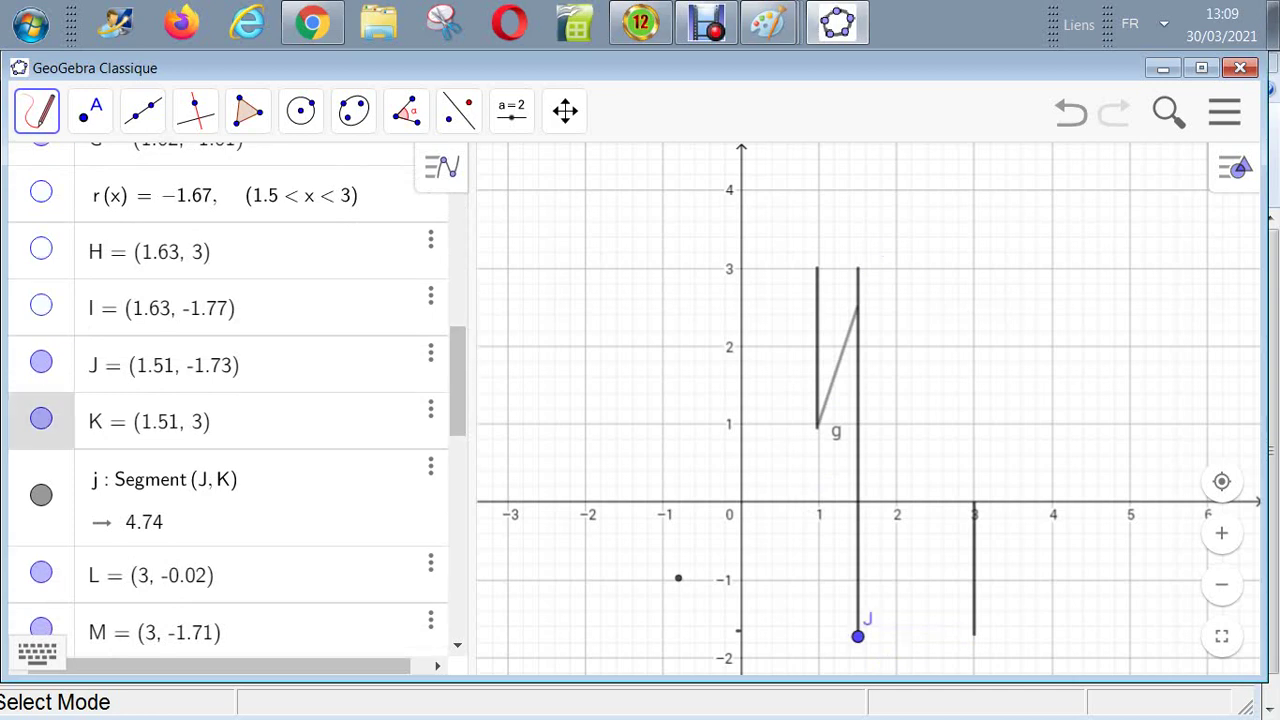
left_click(41, 495)
left_click(41, 362)
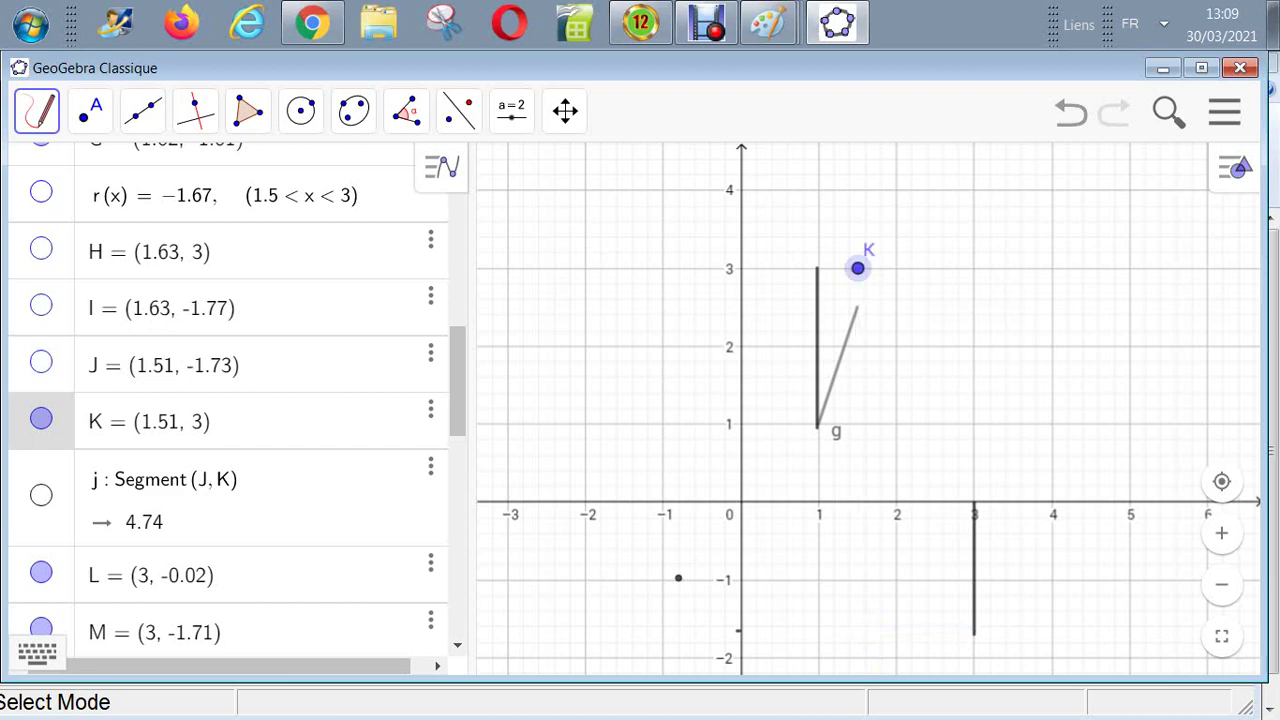
left_click(41, 418)
left_click(41, 572)
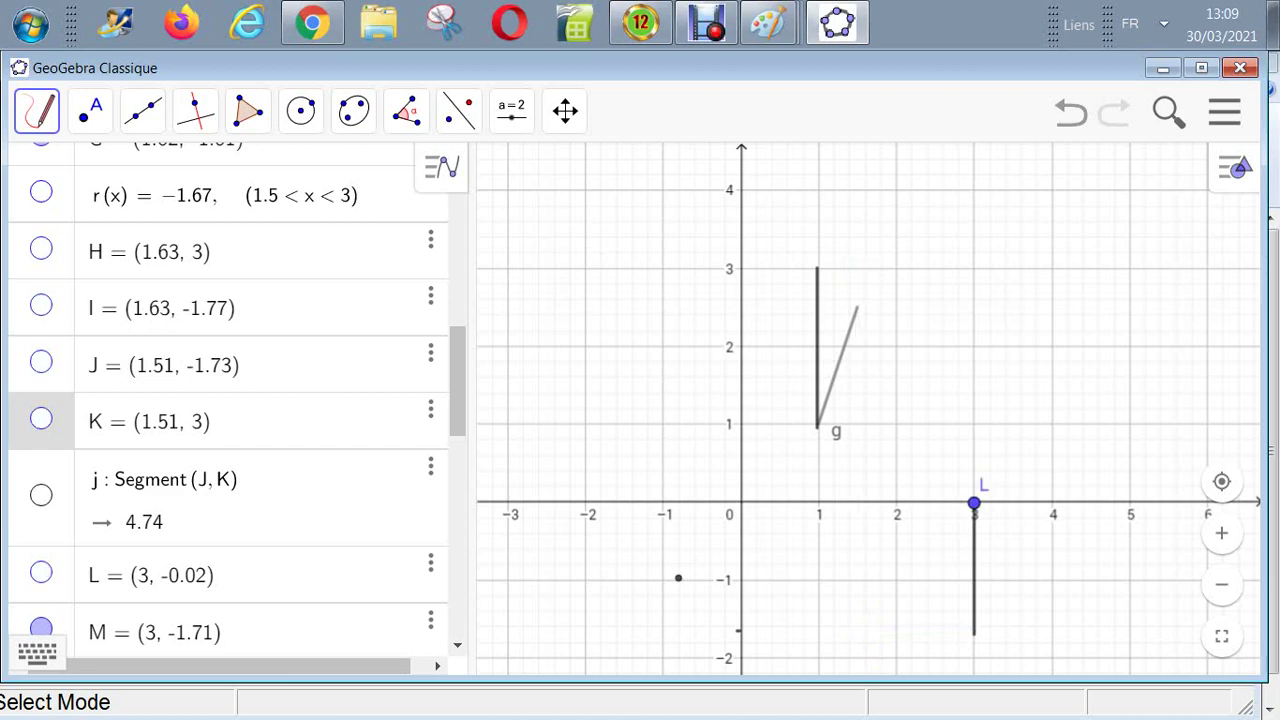
Hide the segments k and l and the points N and O
scroll(41, 572, "down", 1)
scroll(41, 400, "down", 5)
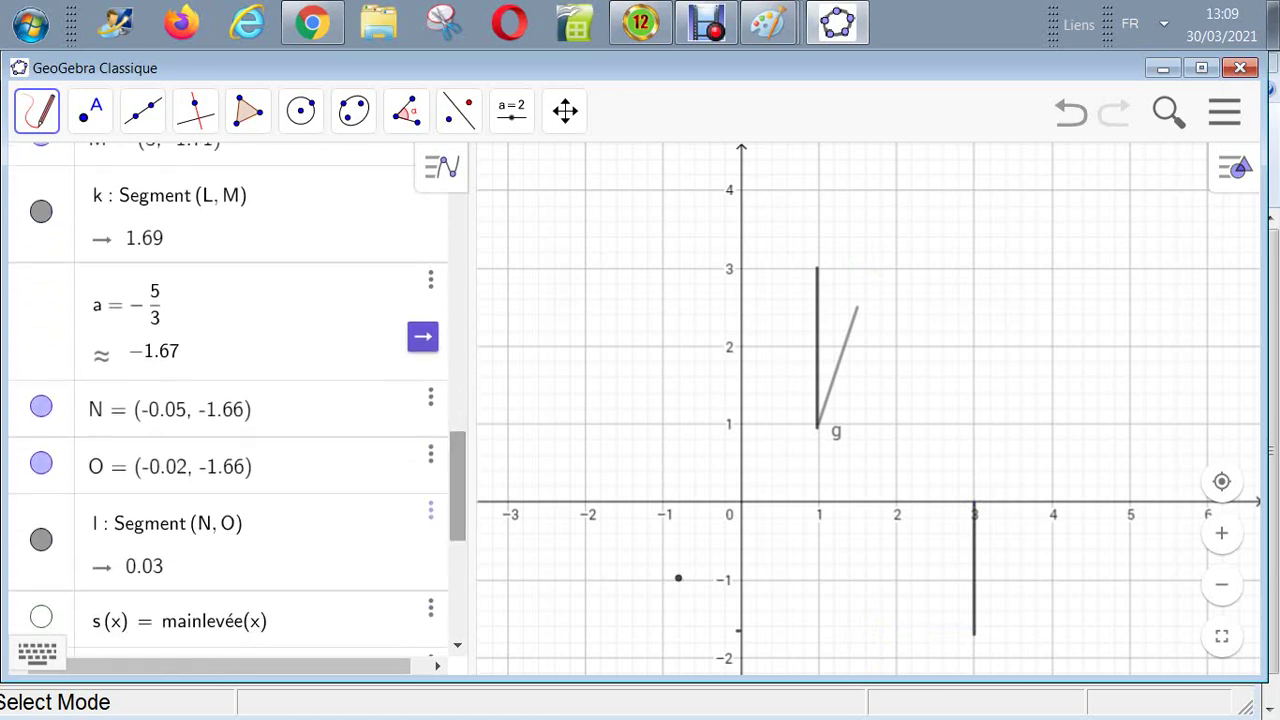
left_click(41, 211)
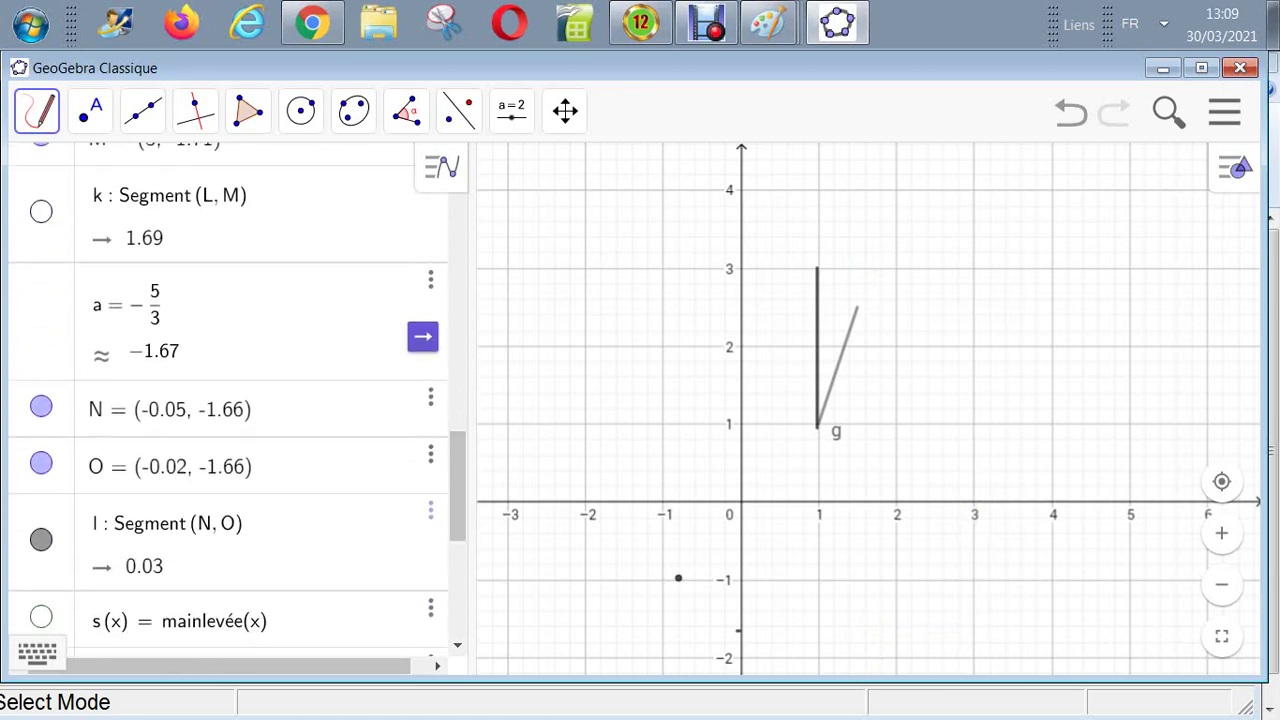
left_click(41, 406)
left_click(41, 463)
left_click(41, 540)
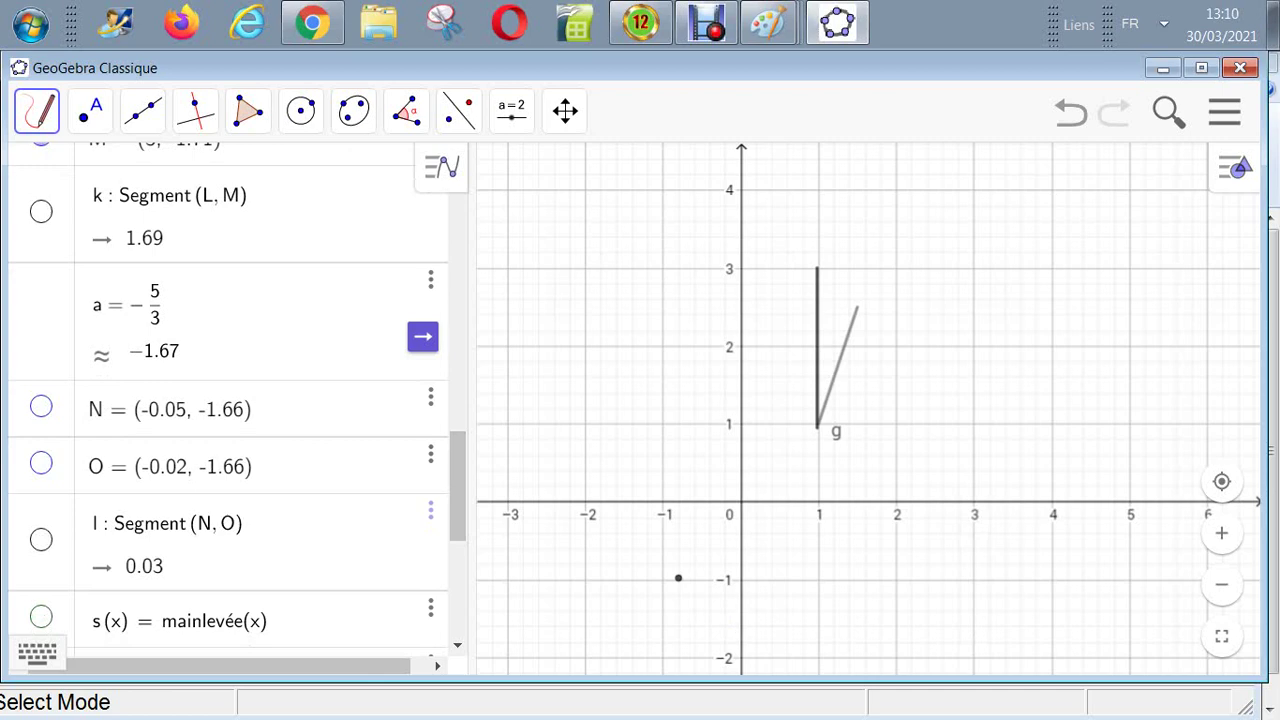
scroll(237, 400, "down", 5)
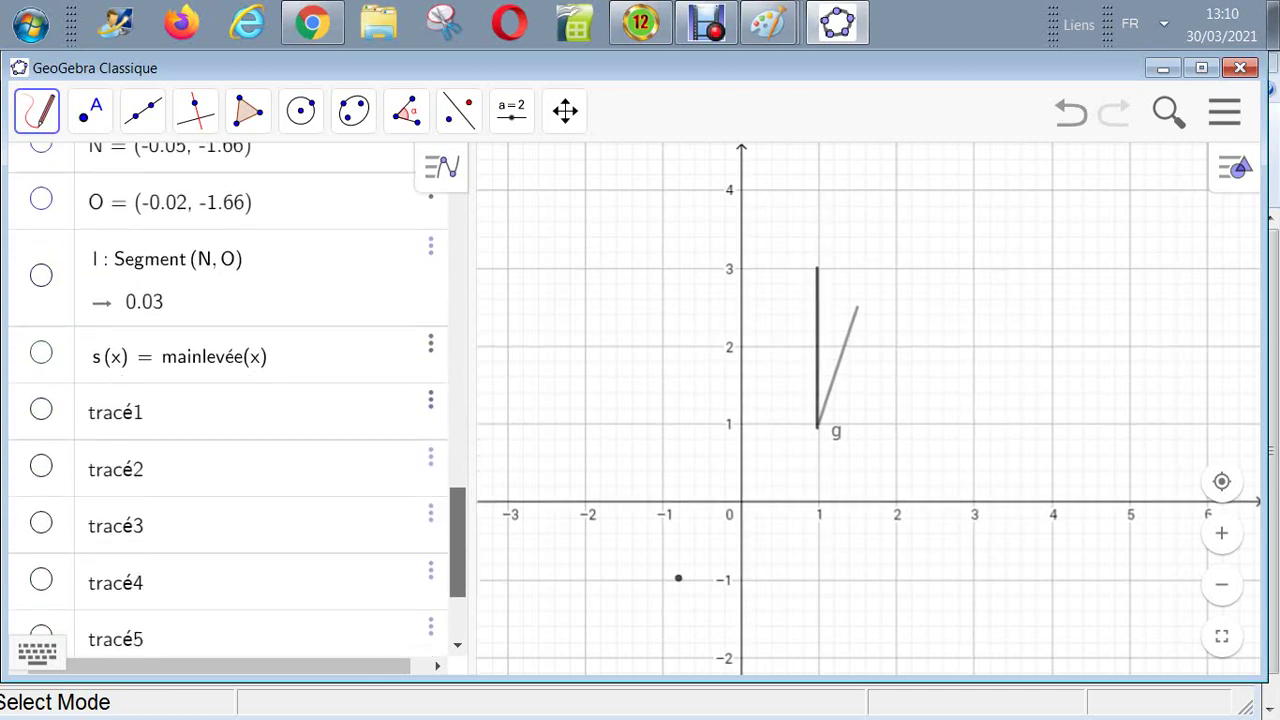
Hide the points C, D, E and G and the segment i
scroll(237, 400, "up", 10)
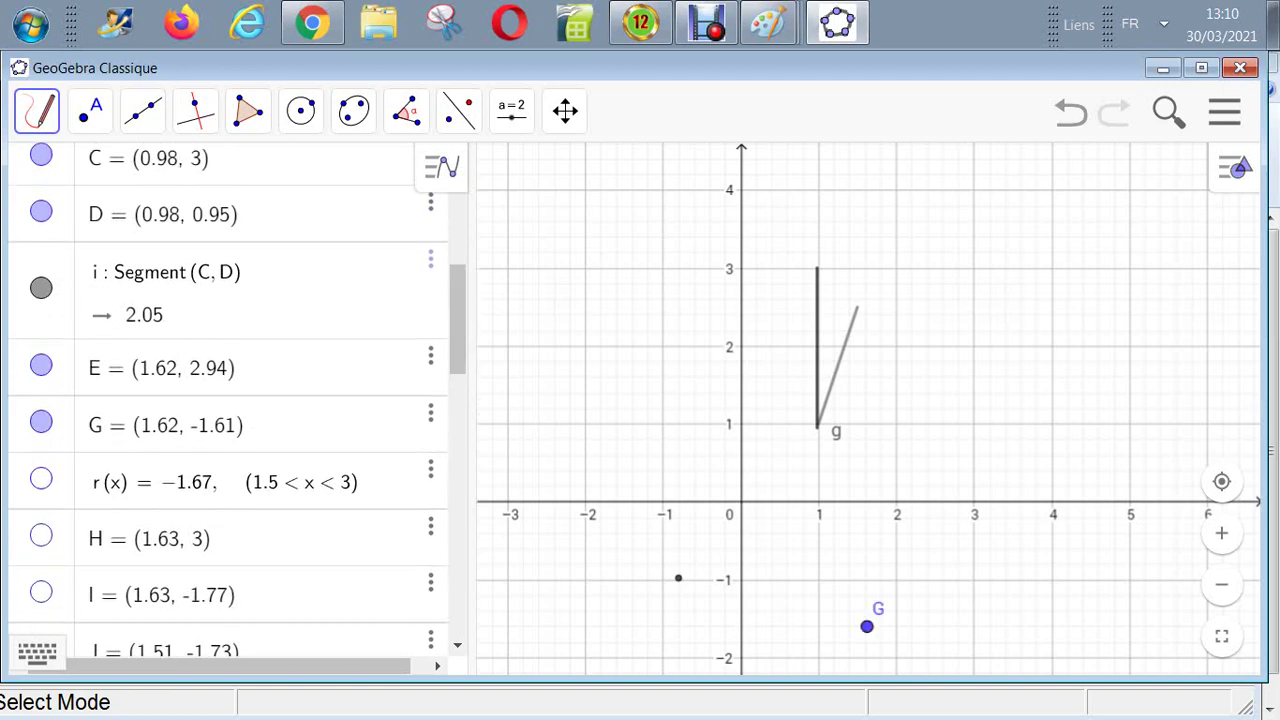
left_click(41, 365)
left_click(41, 422)
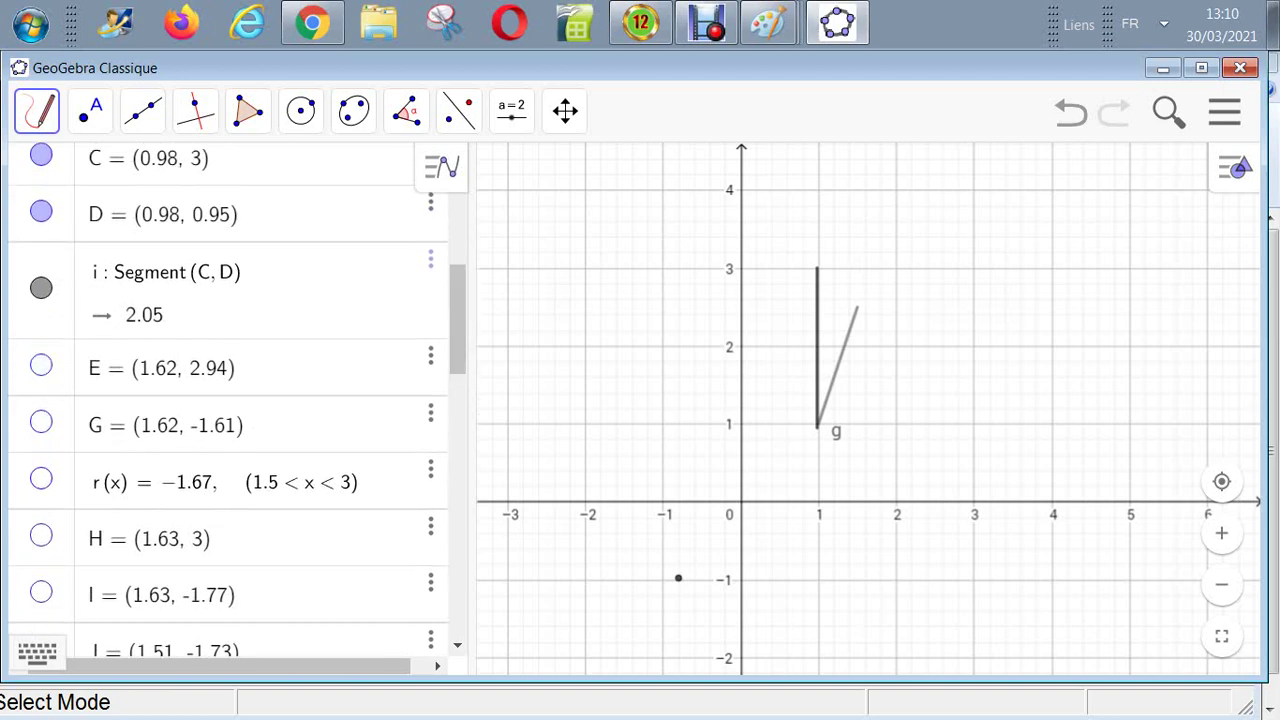
left_click(41, 287)
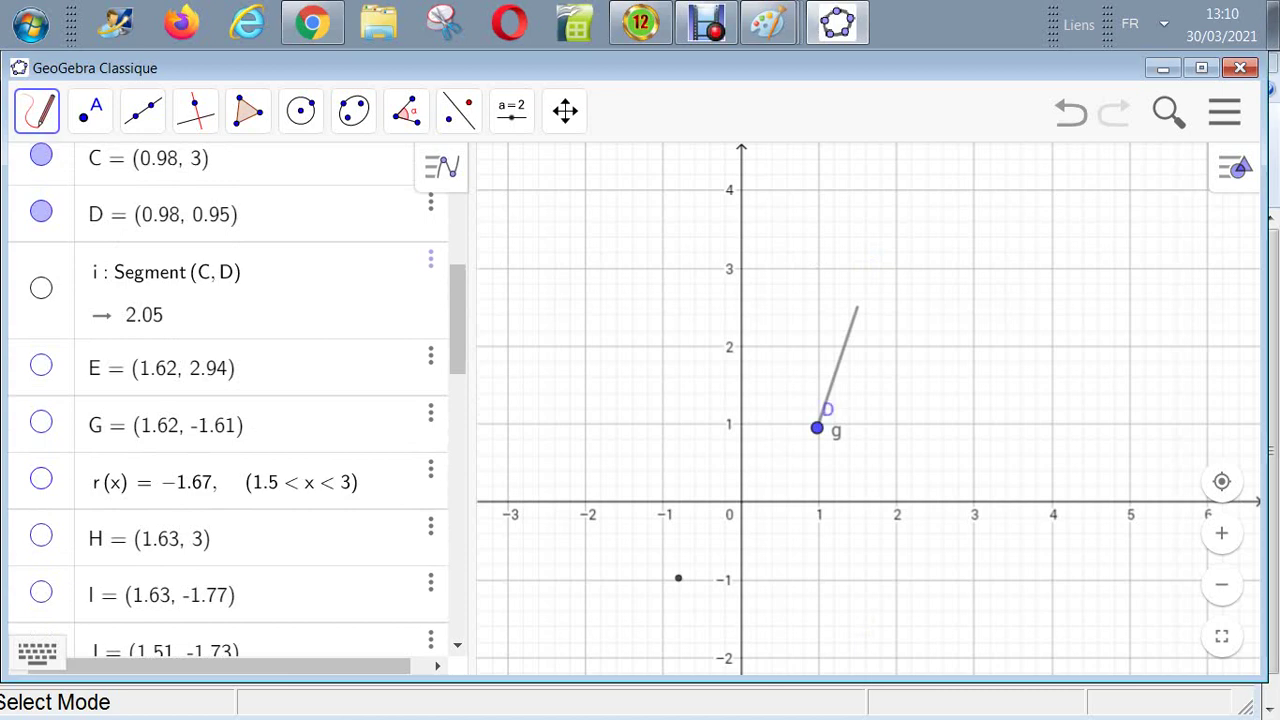
left_click(41, 211)
left_click(41, 155)
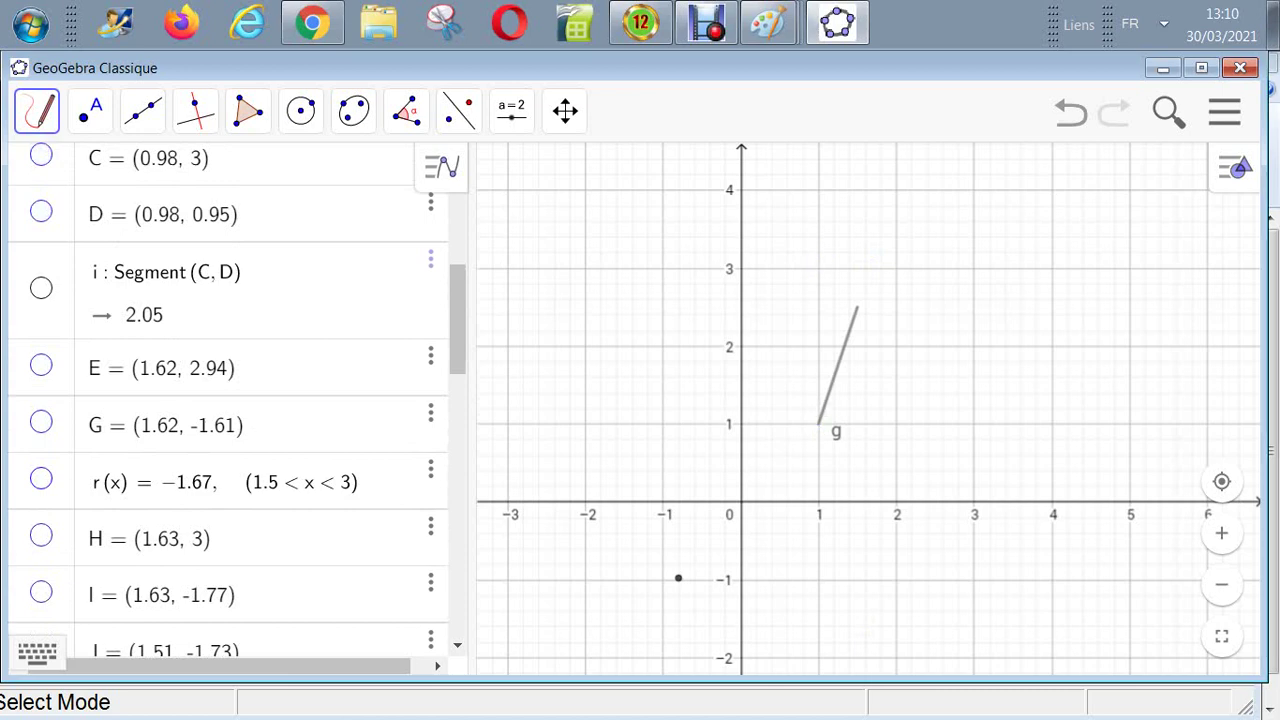
scroll(228, 400, "up", 5)
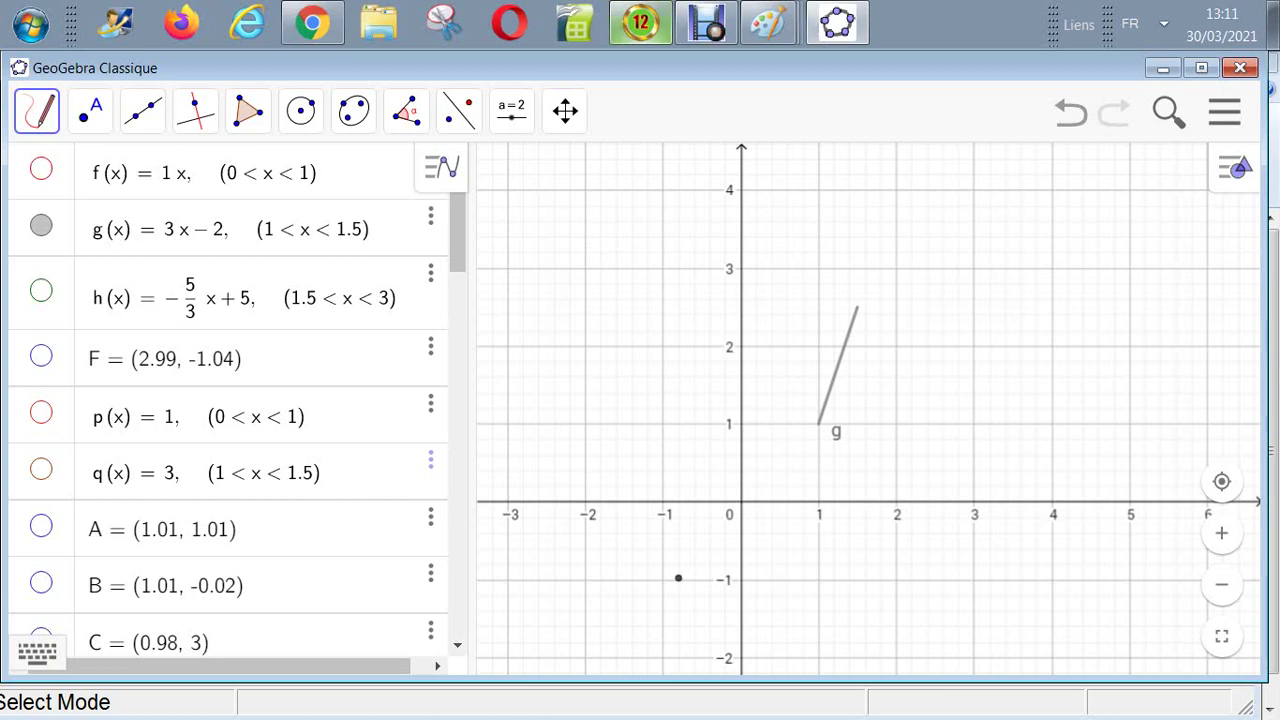
Switch to Micro-Cap and run the transient analysis of the circuit with the existing limits
left_click(641, 22)
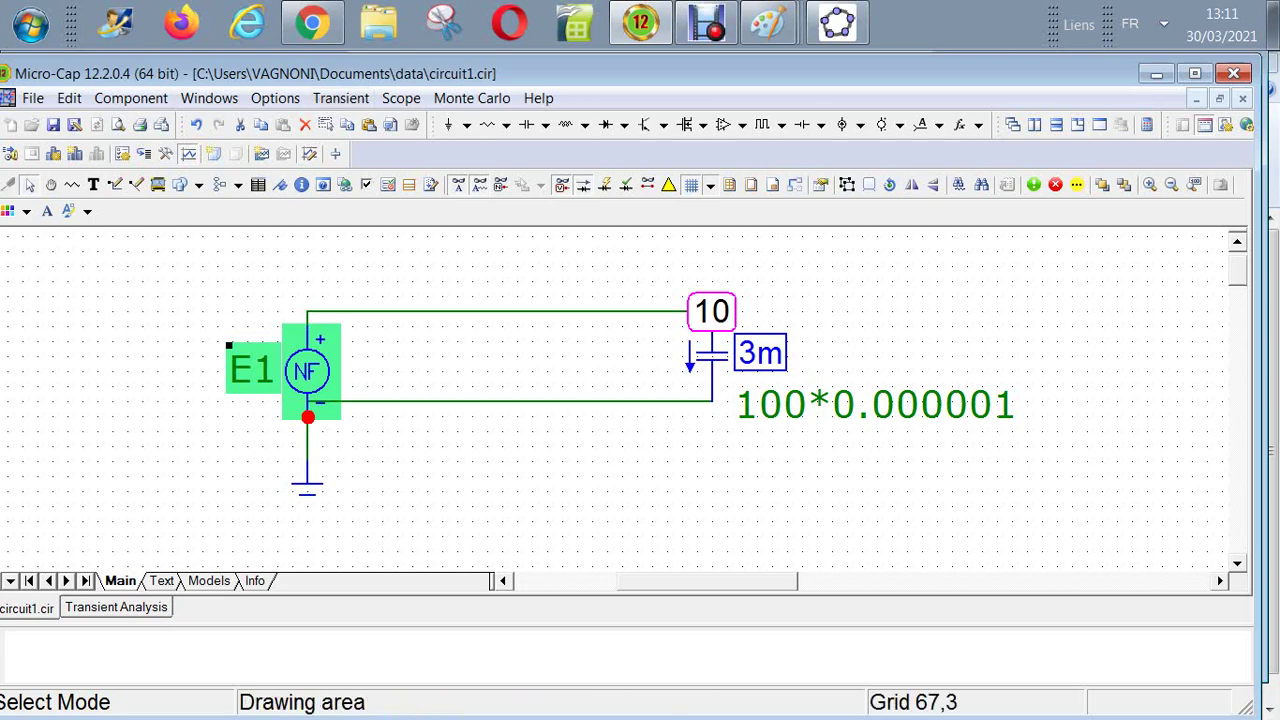
mouse_move(303, 385)
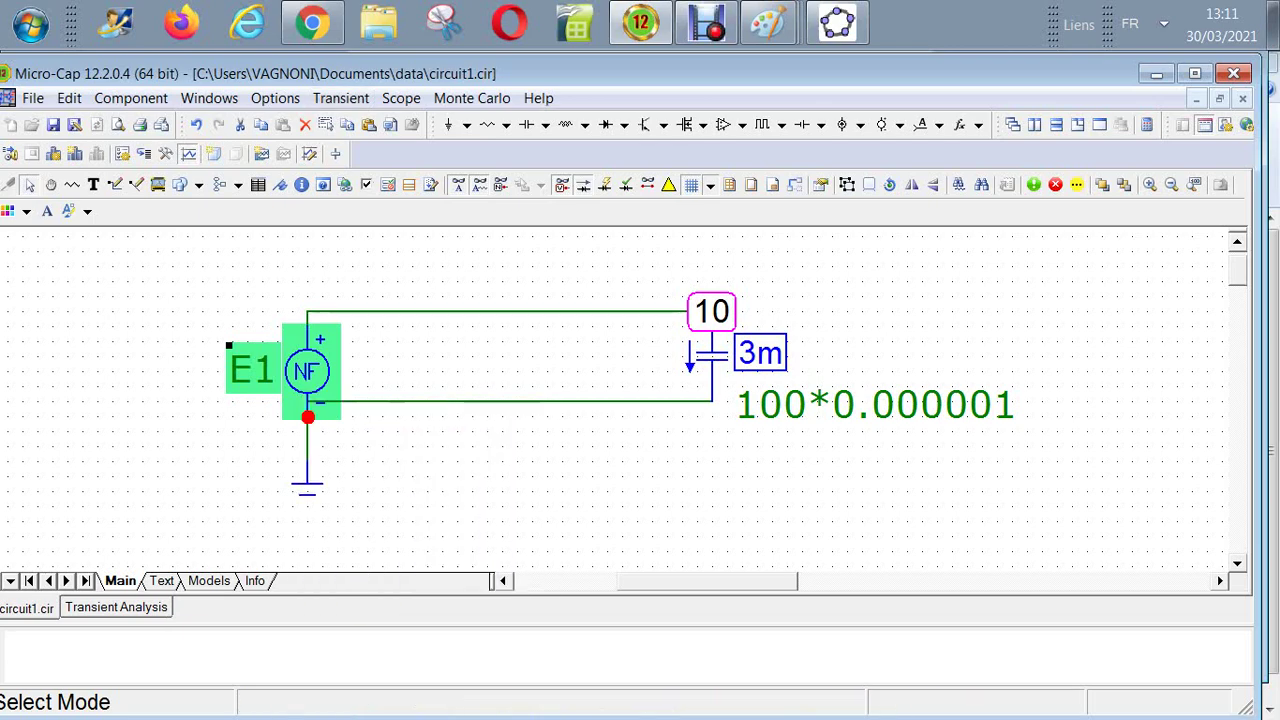
left_click(341, 98)
left_click(363, 146)
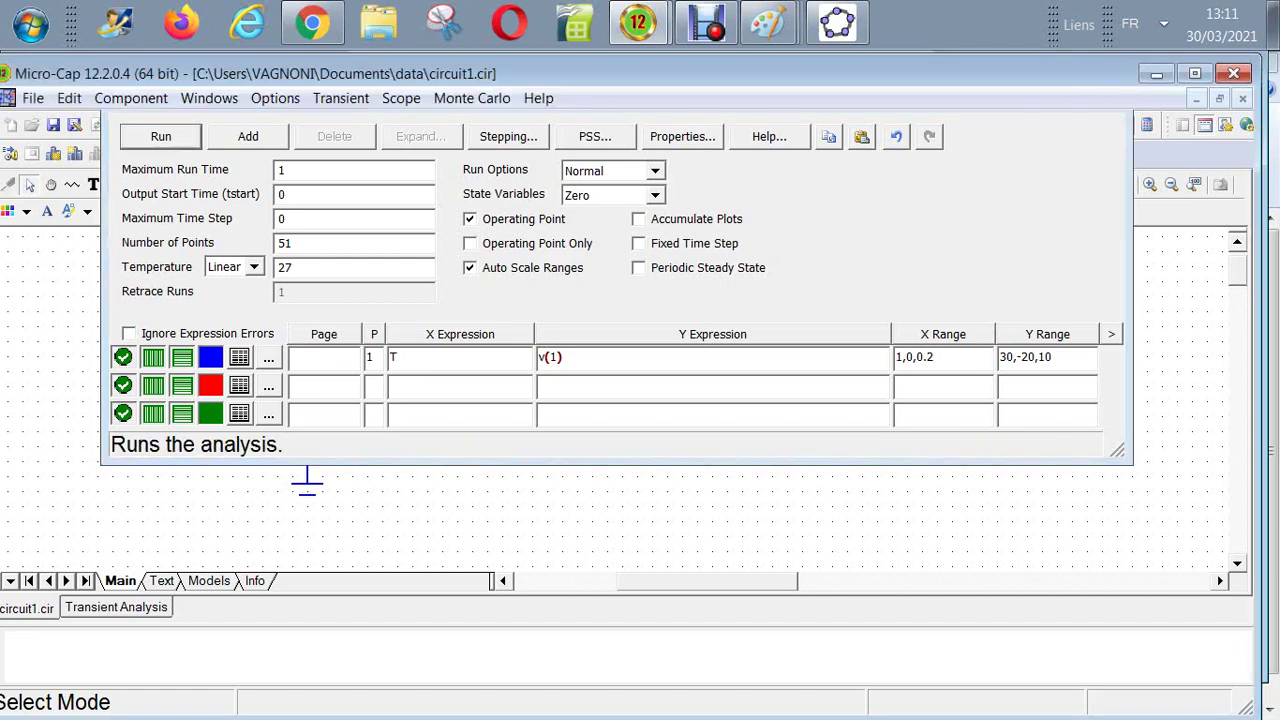
left_click(161, 136)
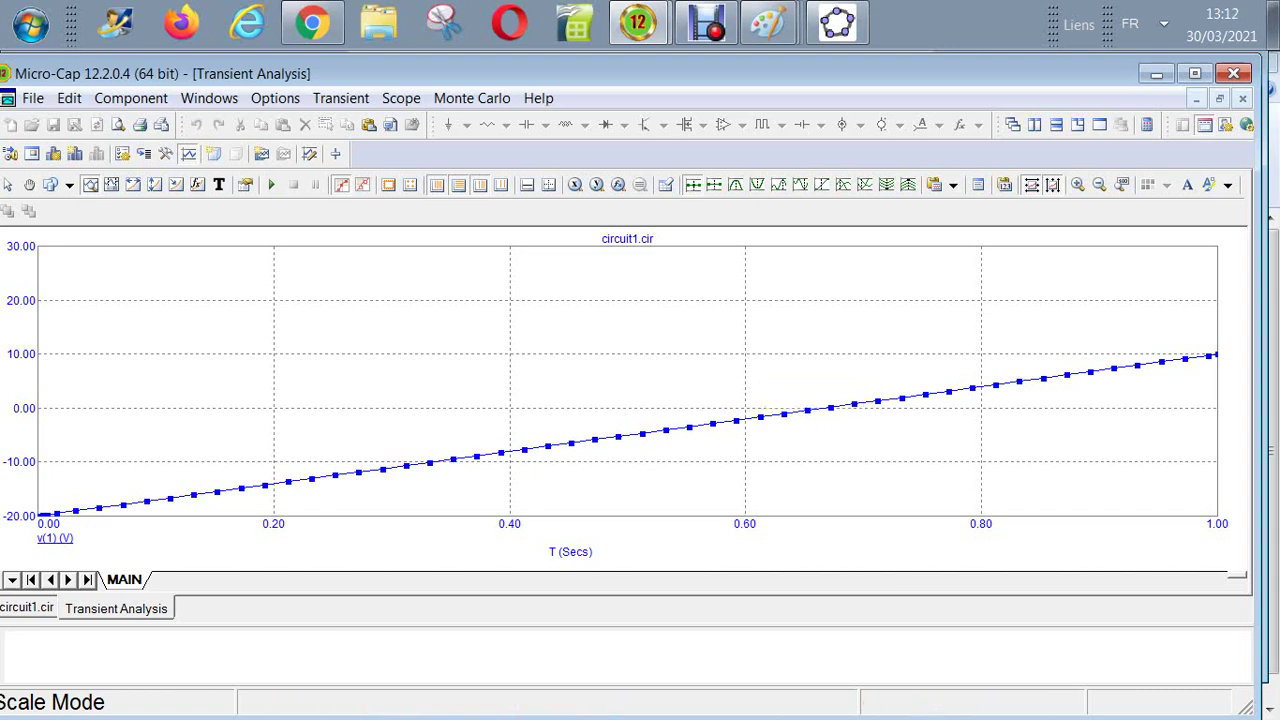
Rerun the transient analysis with a maximum run time of 1.5 and an output start time of 1, and return to the circuit schematic
left_click(340, 98)
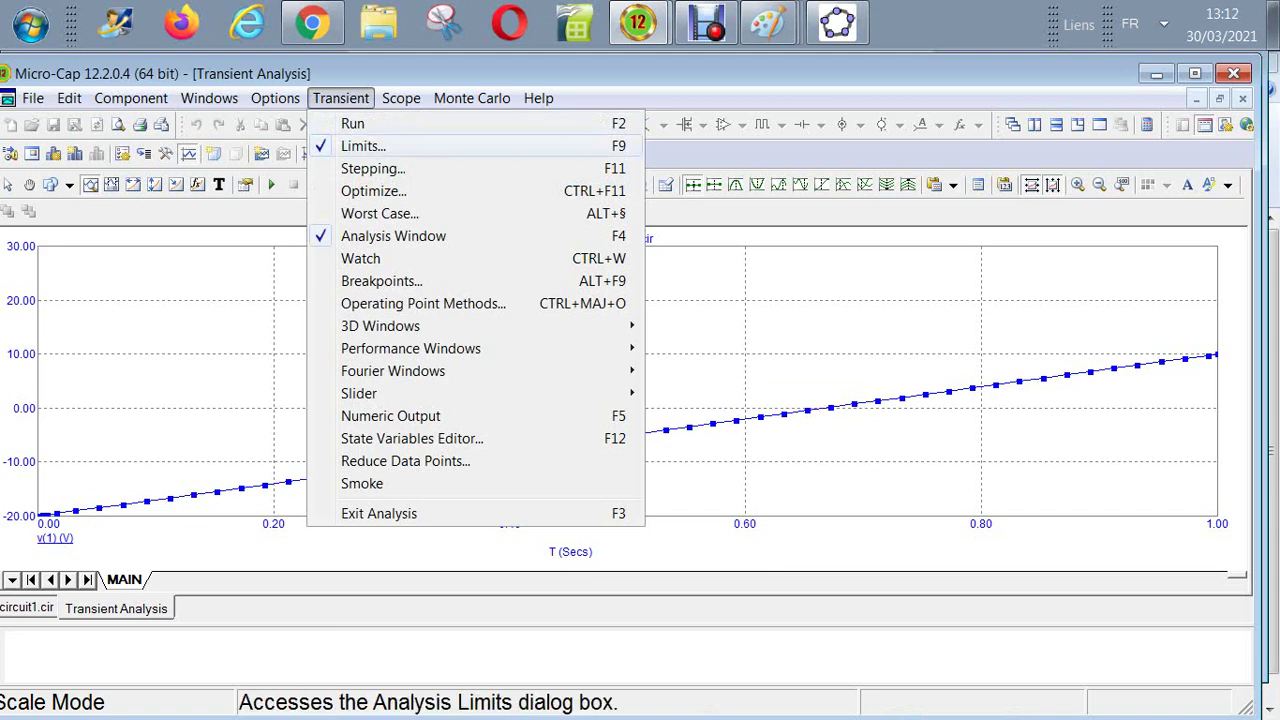
left_click(360, 143)
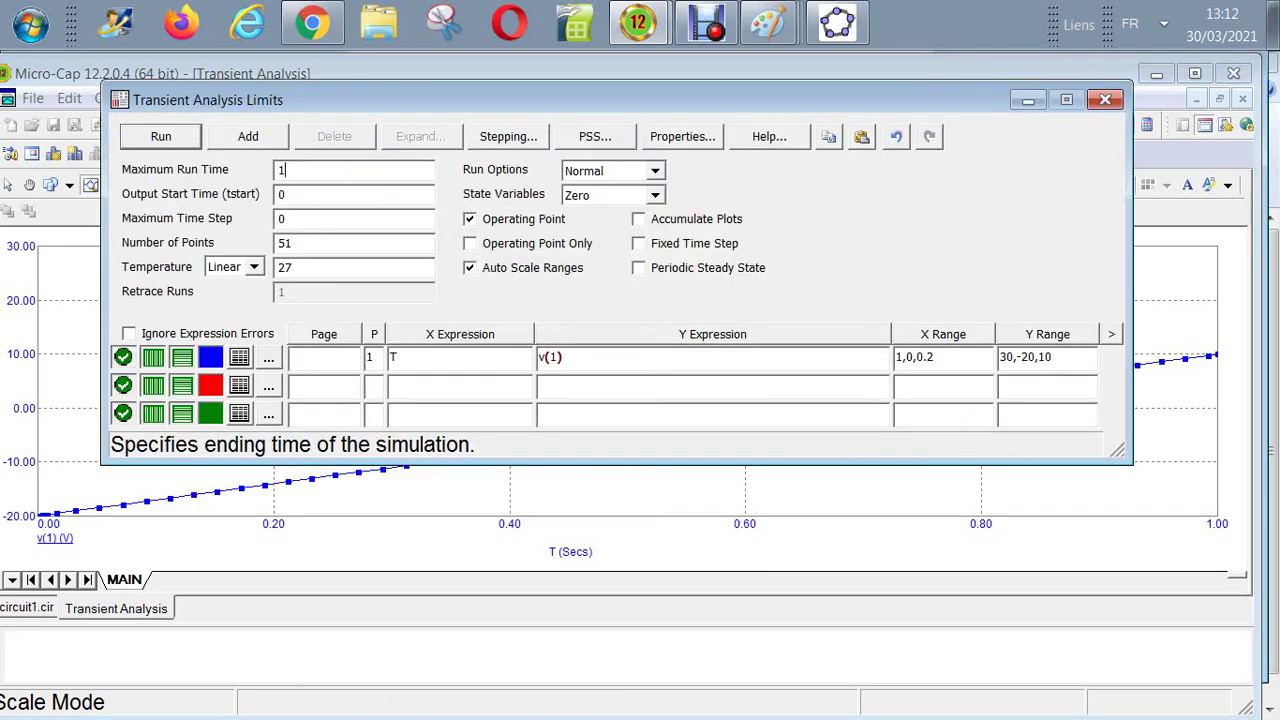
type("1,5")
key("BackSpace")
key("BackSpace")
type(".5")
key("Tab")
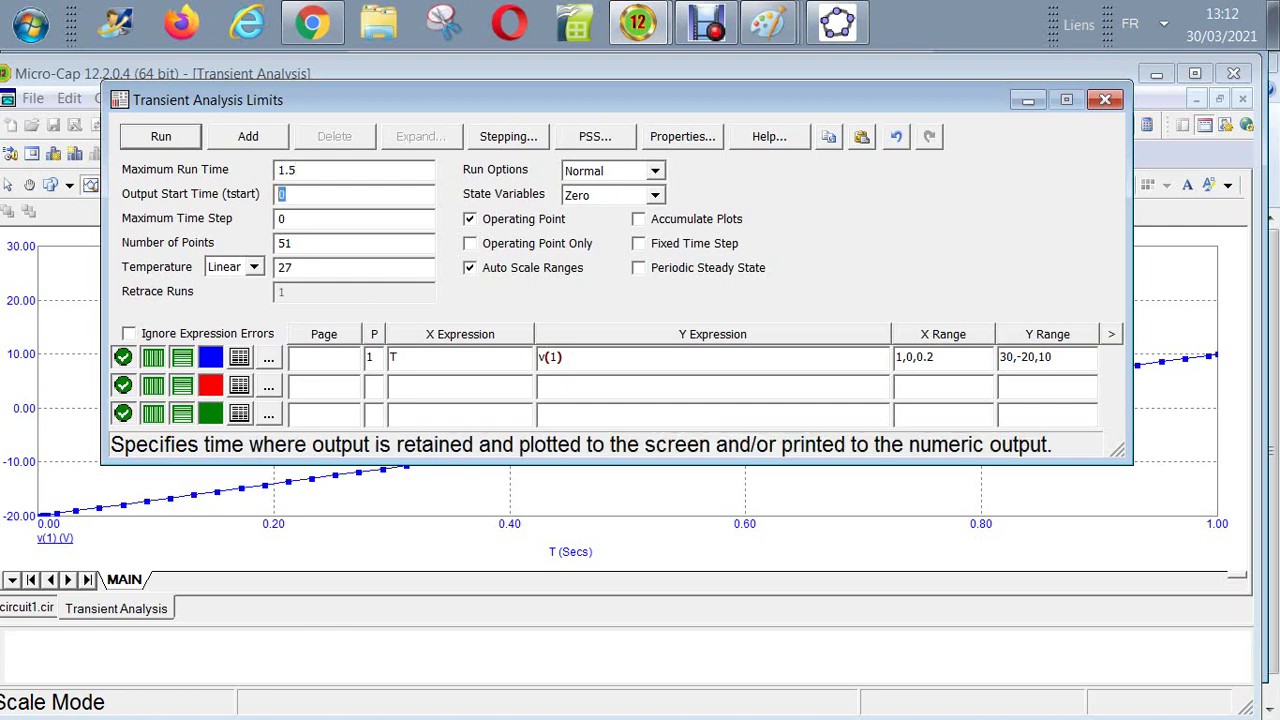
type("1")
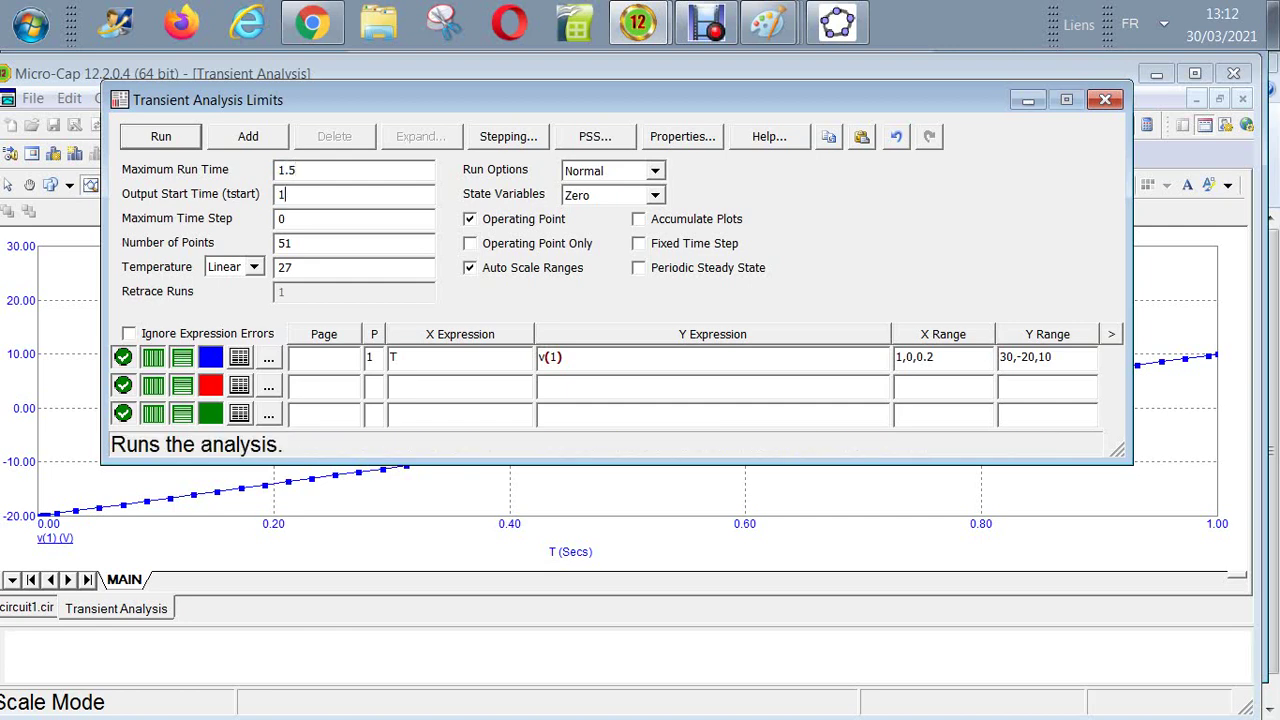
key("F2")
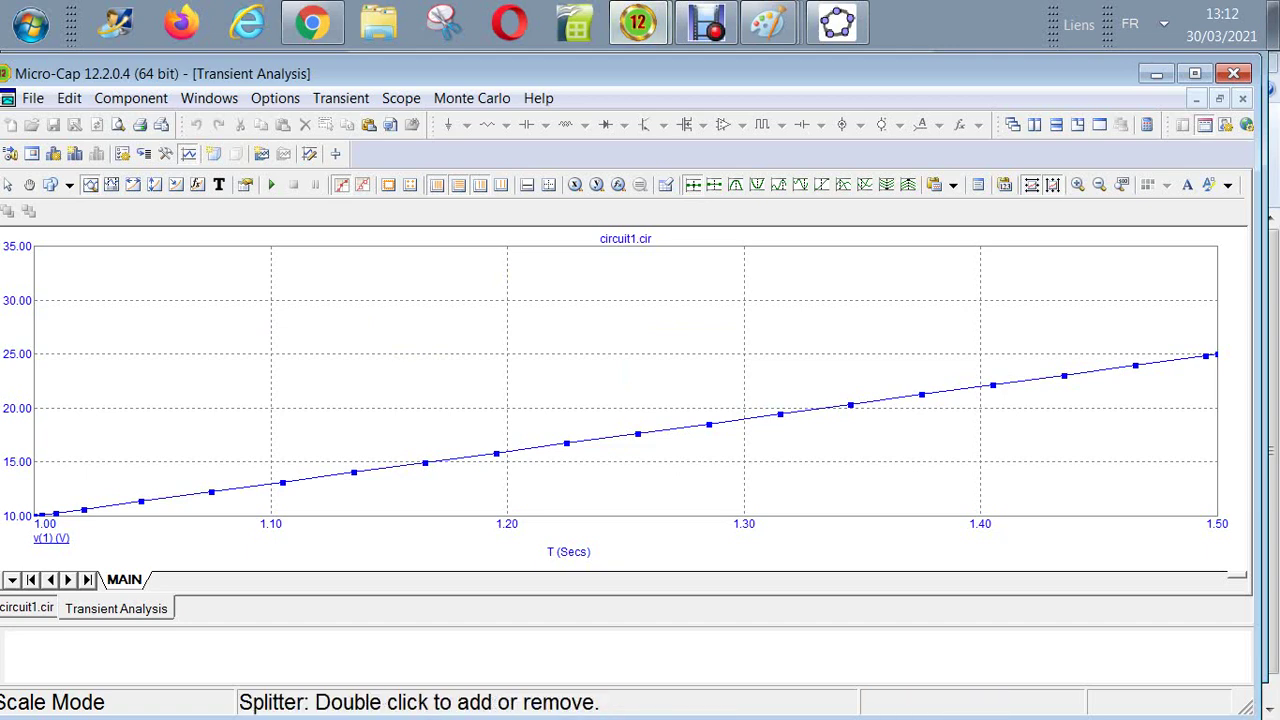
left_click(28, 608)
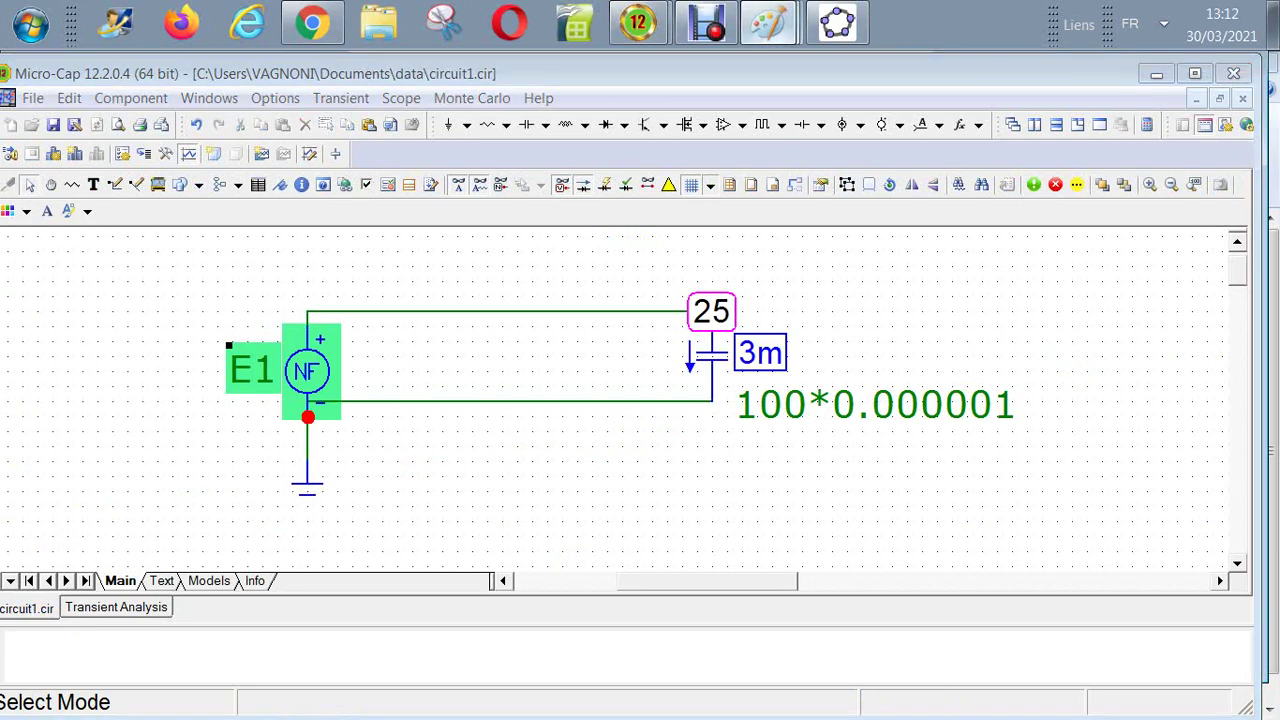
Consult the uc(t) expressions in Paint and set the value of source E1 in Micro-Cap to -50/3*T+50
left_click(768, 22)
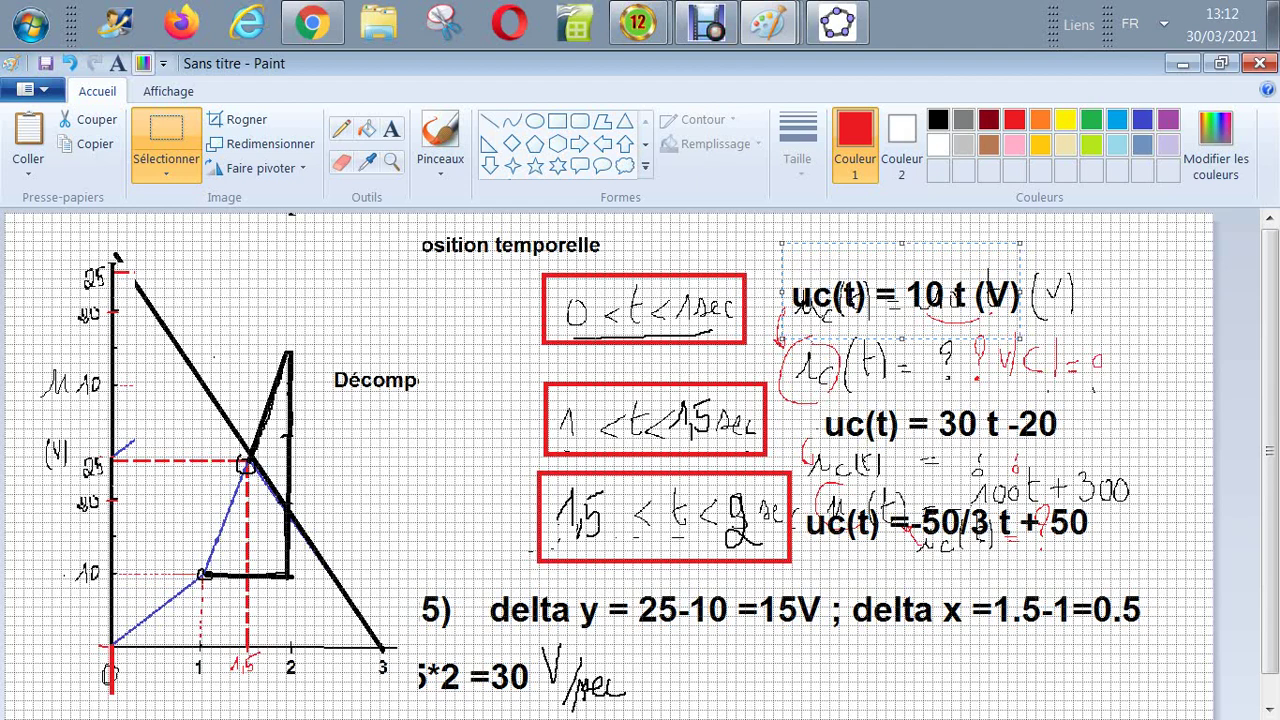
left_click(638, 22)
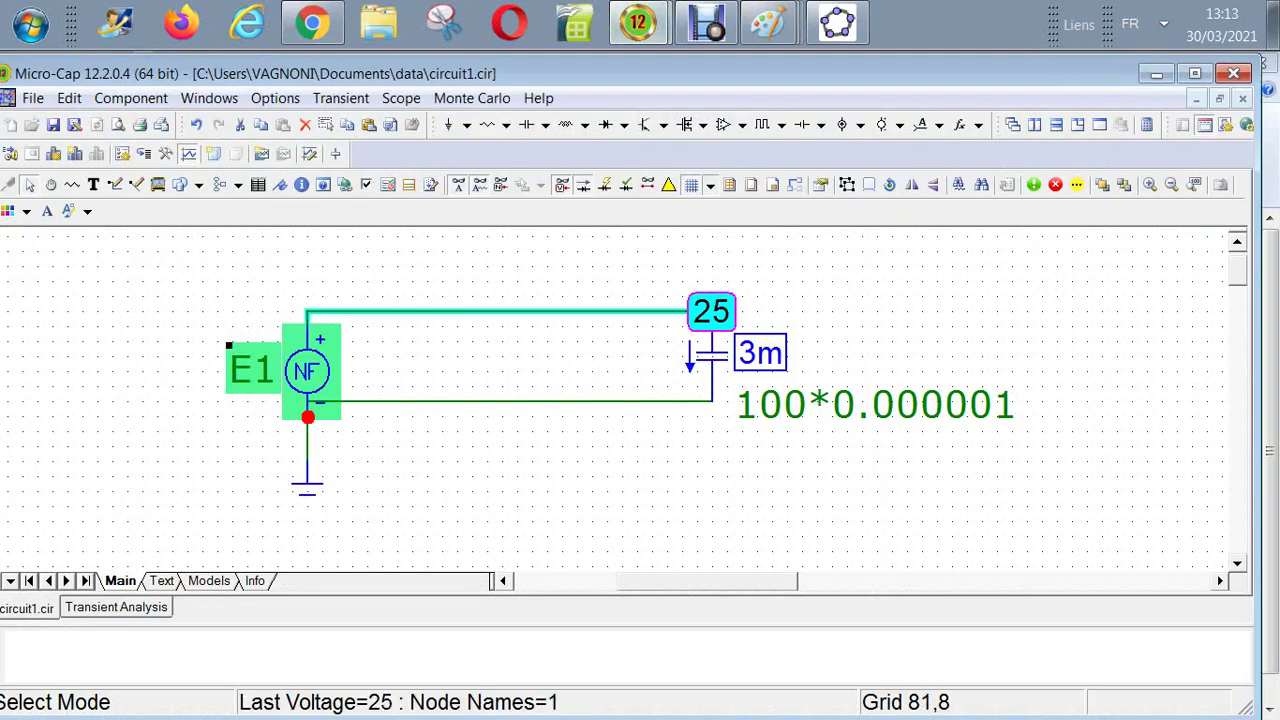
double_click(308, 392)
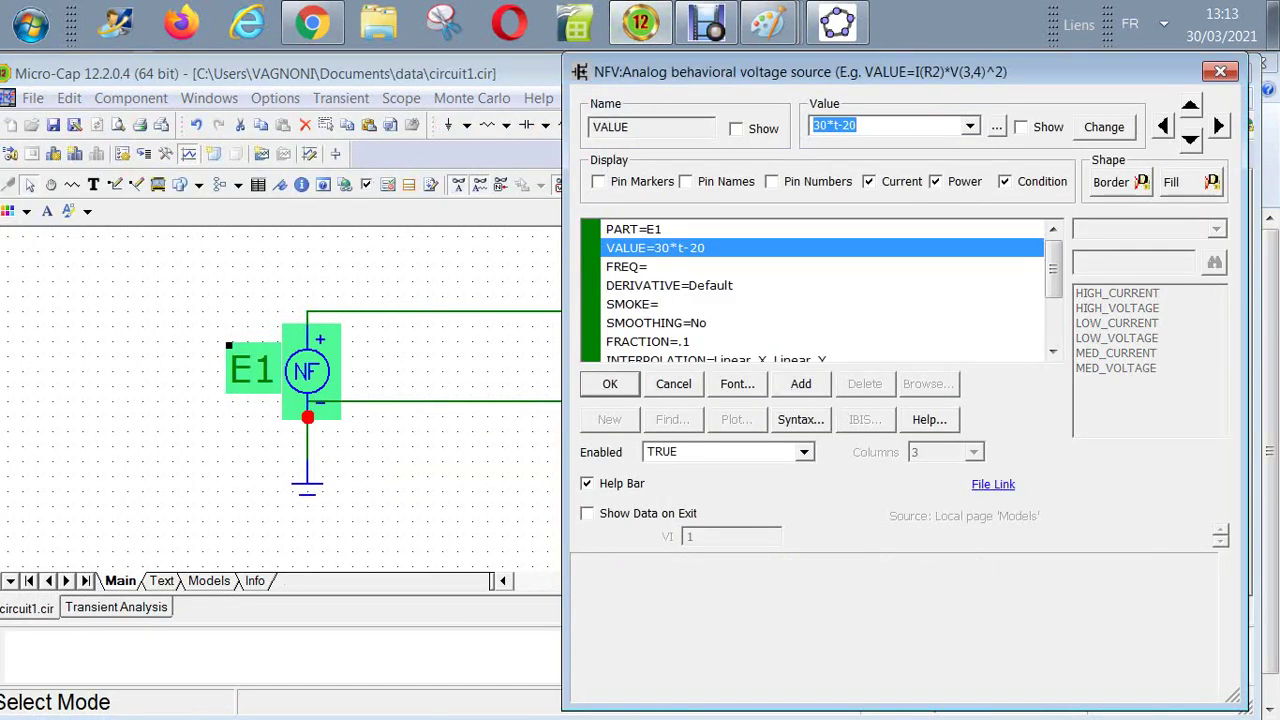
type("-50")
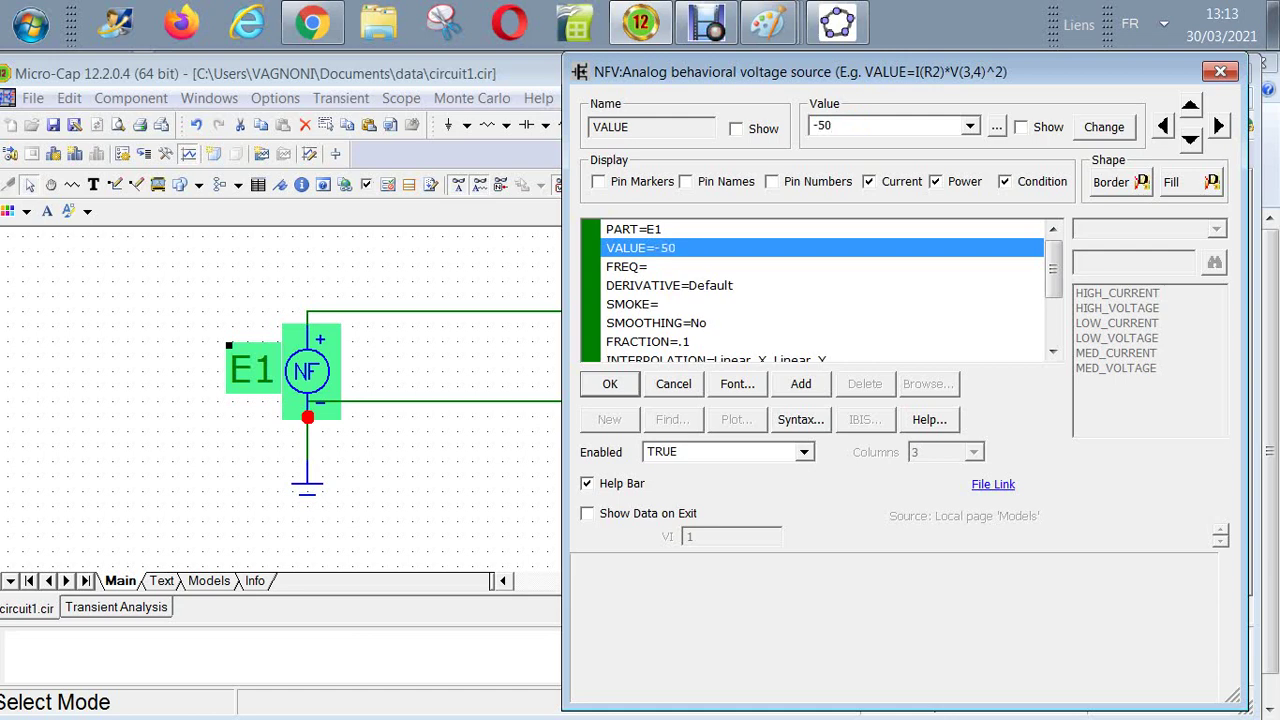
type("/3*T+50")
left_click(610, 384)
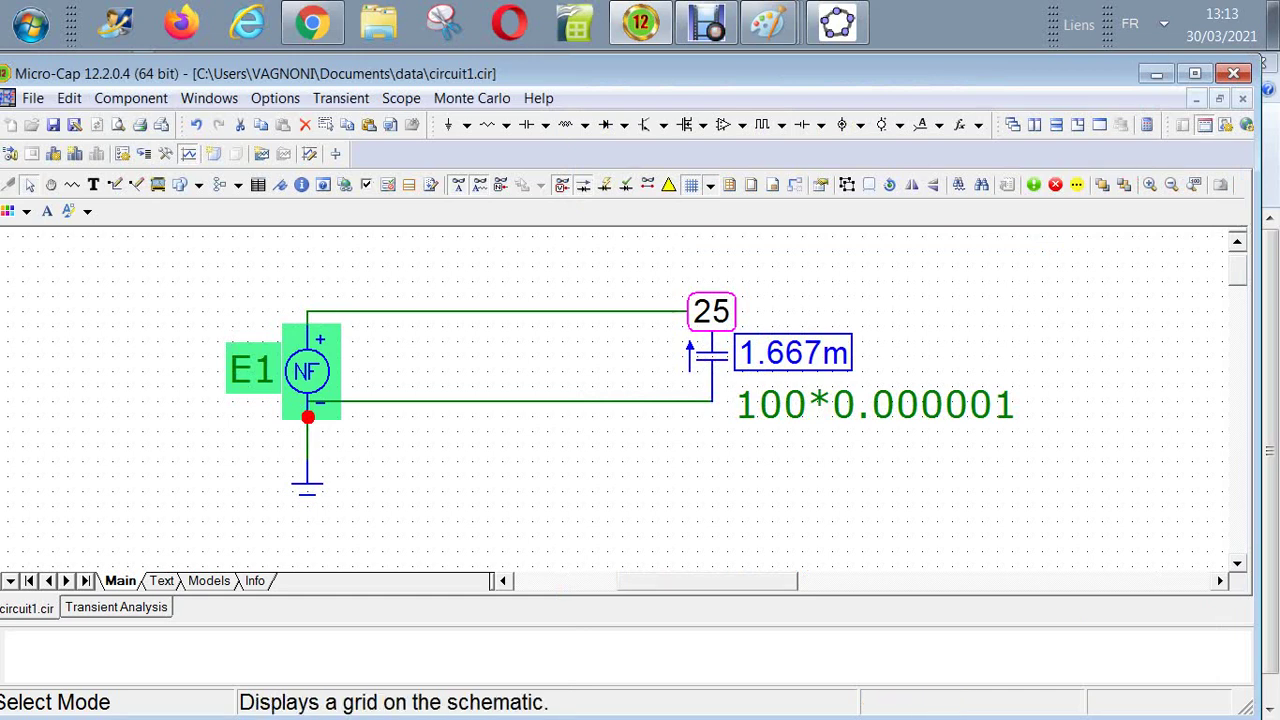
Switch to GeoGebra, hide the function g(x) and show the function h(x)
left_click(837, 22)
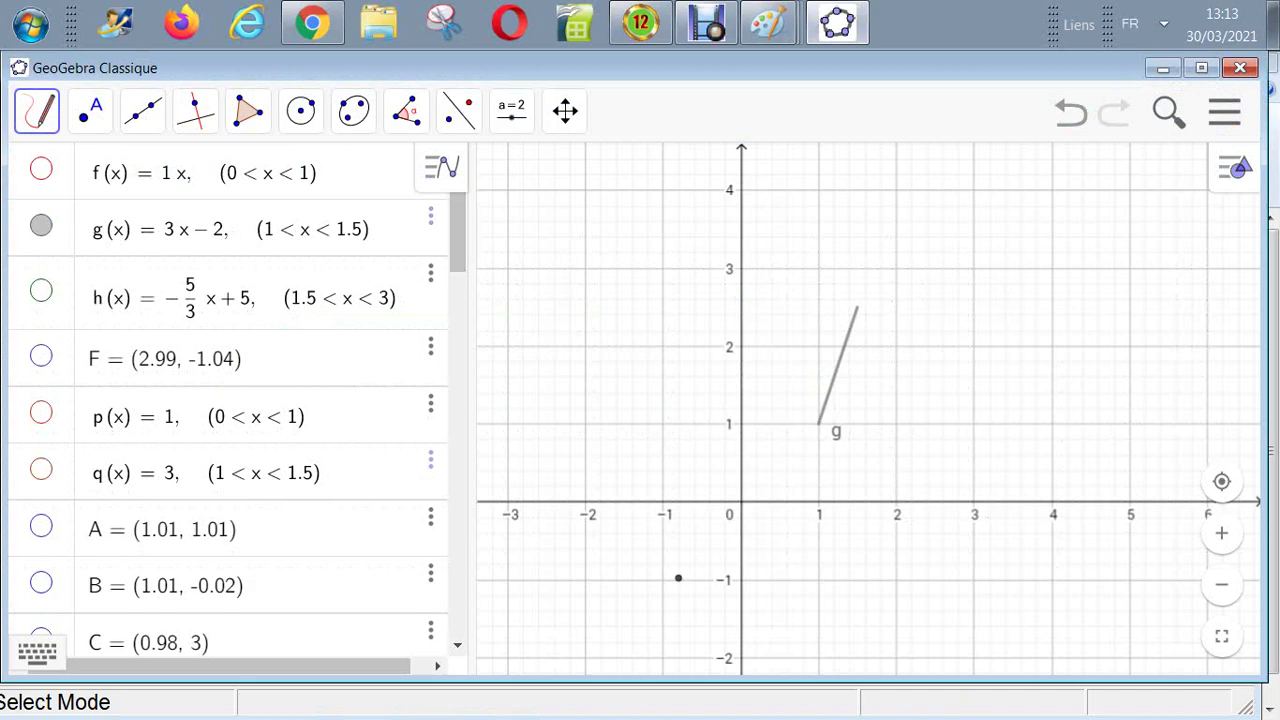
left_click(41, 225)
left_click(41, 290)
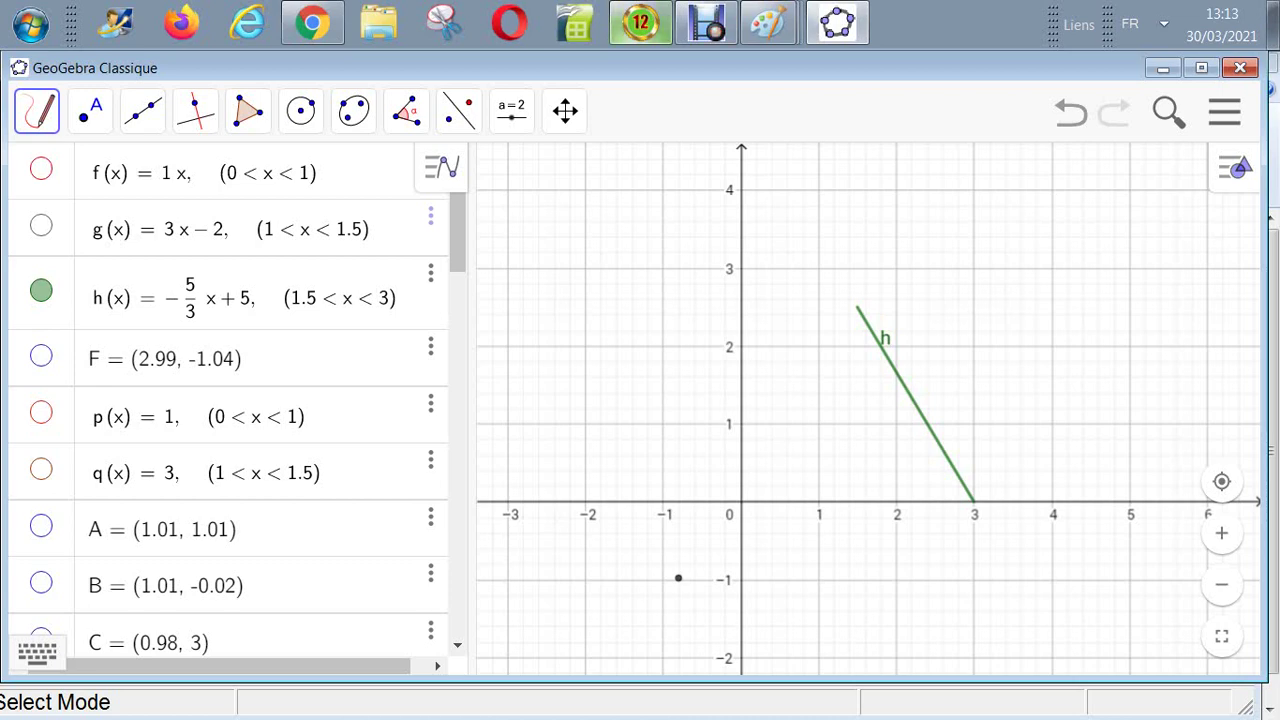
Switch to Micro-Cap, run the transient analysis of the modified source with the existing limits, and return to the circuit schematic
left_click(640, 22)
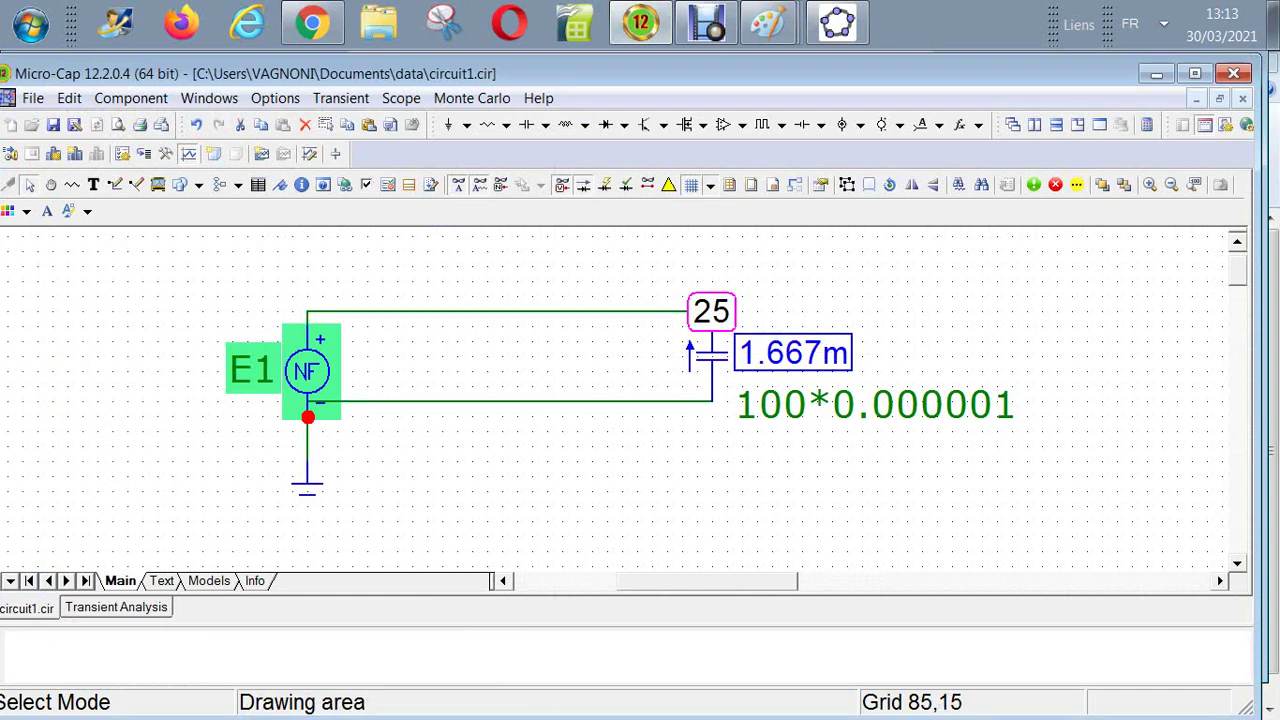
mouse_move(306, 372)
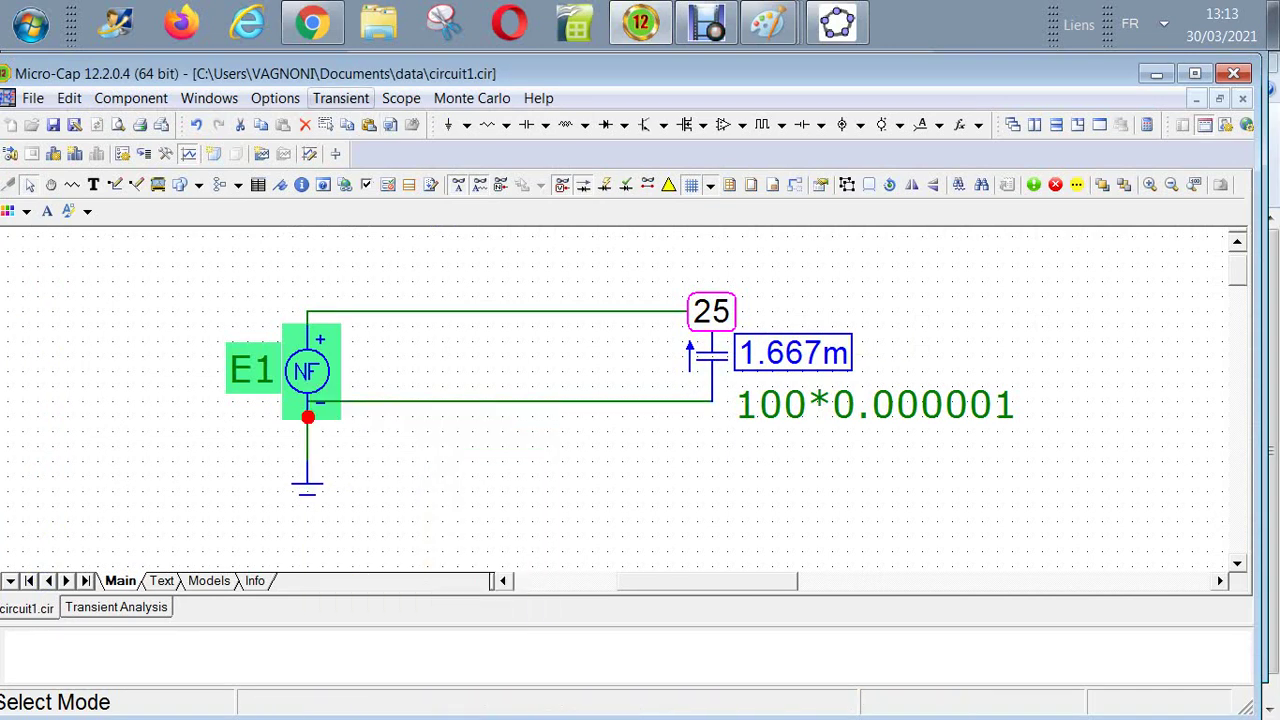
left_click(340, 98)
left_click(365, 145)
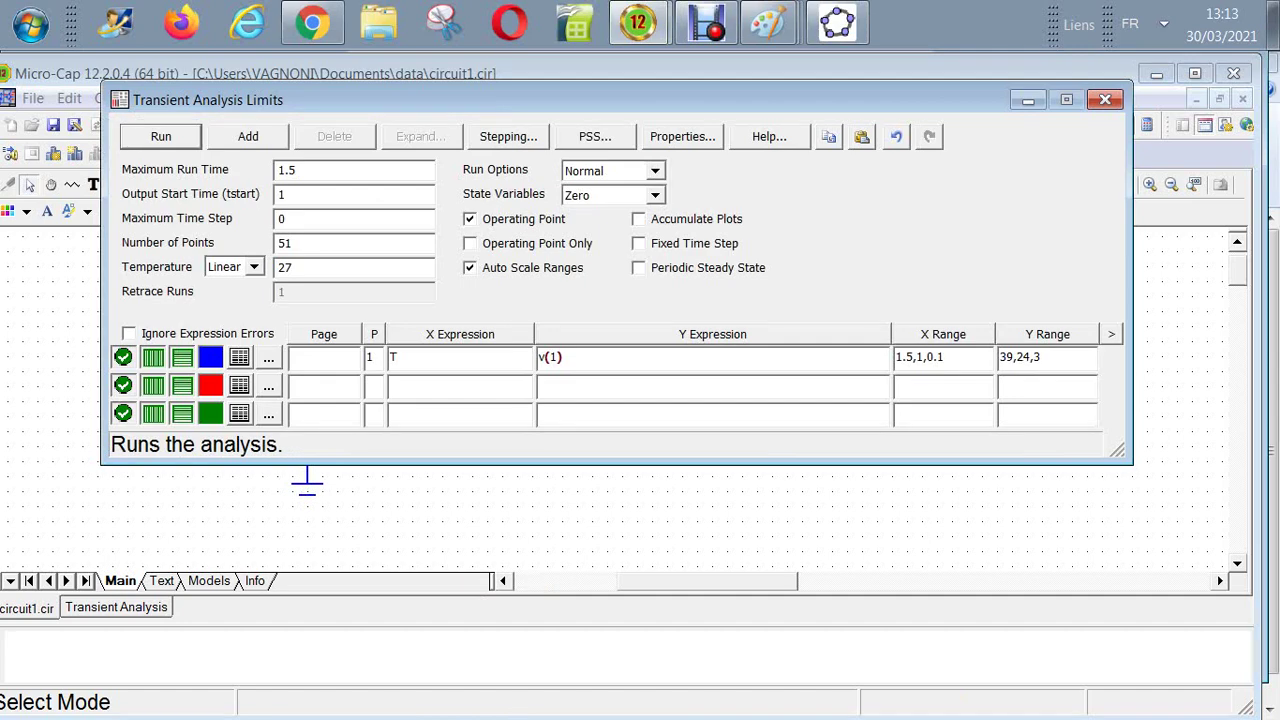
left_click(161, 136)
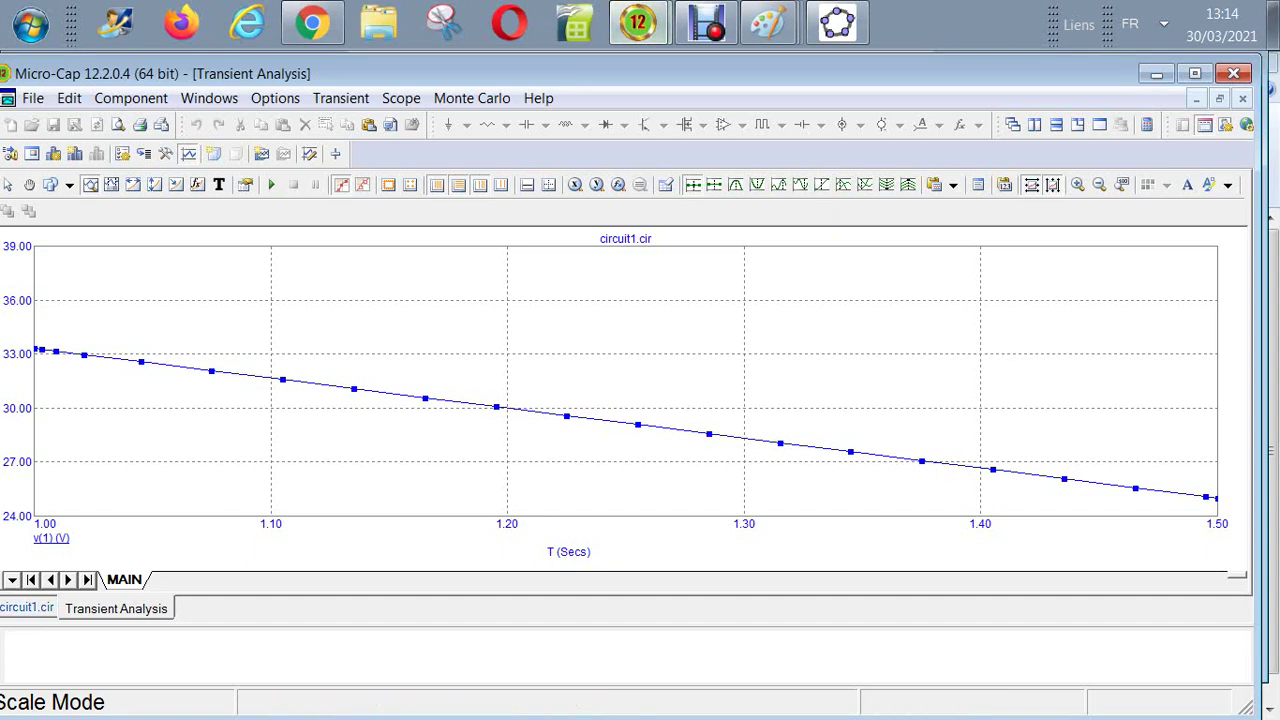
left_click(28, 607)
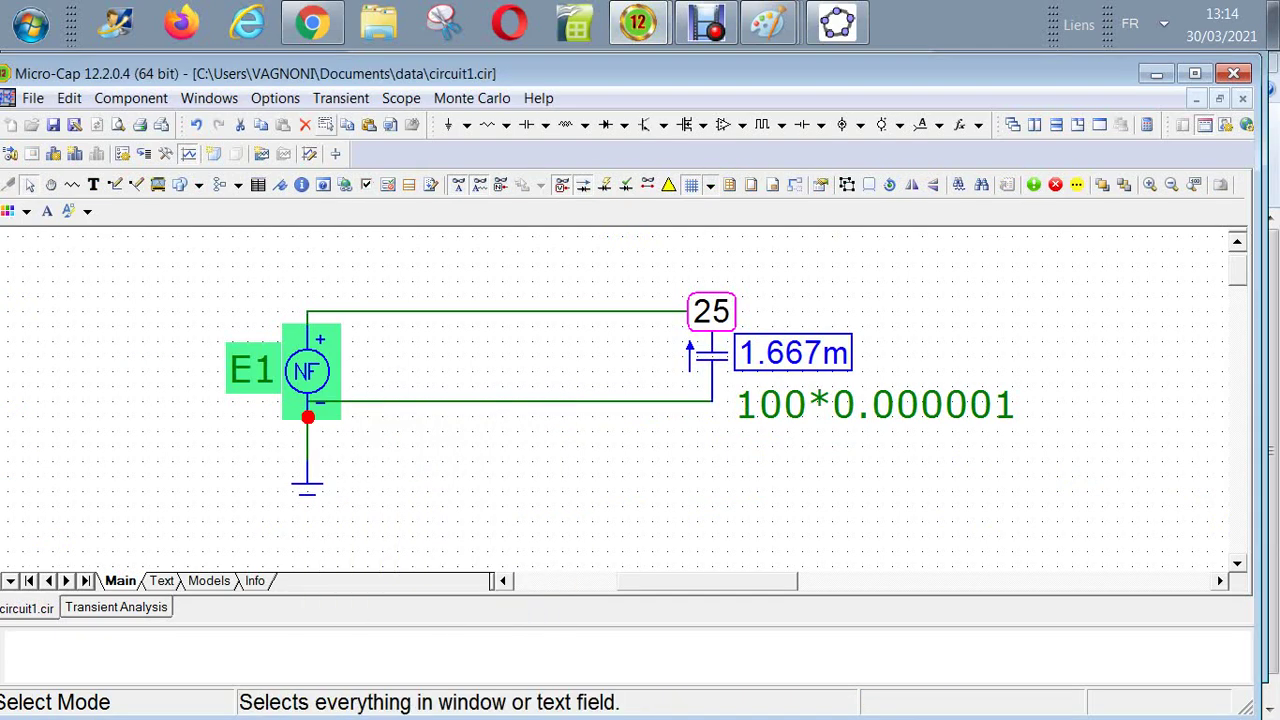
Rerun the transient analysis with an output start time of 1.5 and a maximum run time of 3, and return to the schematic
left_click(341, 98)
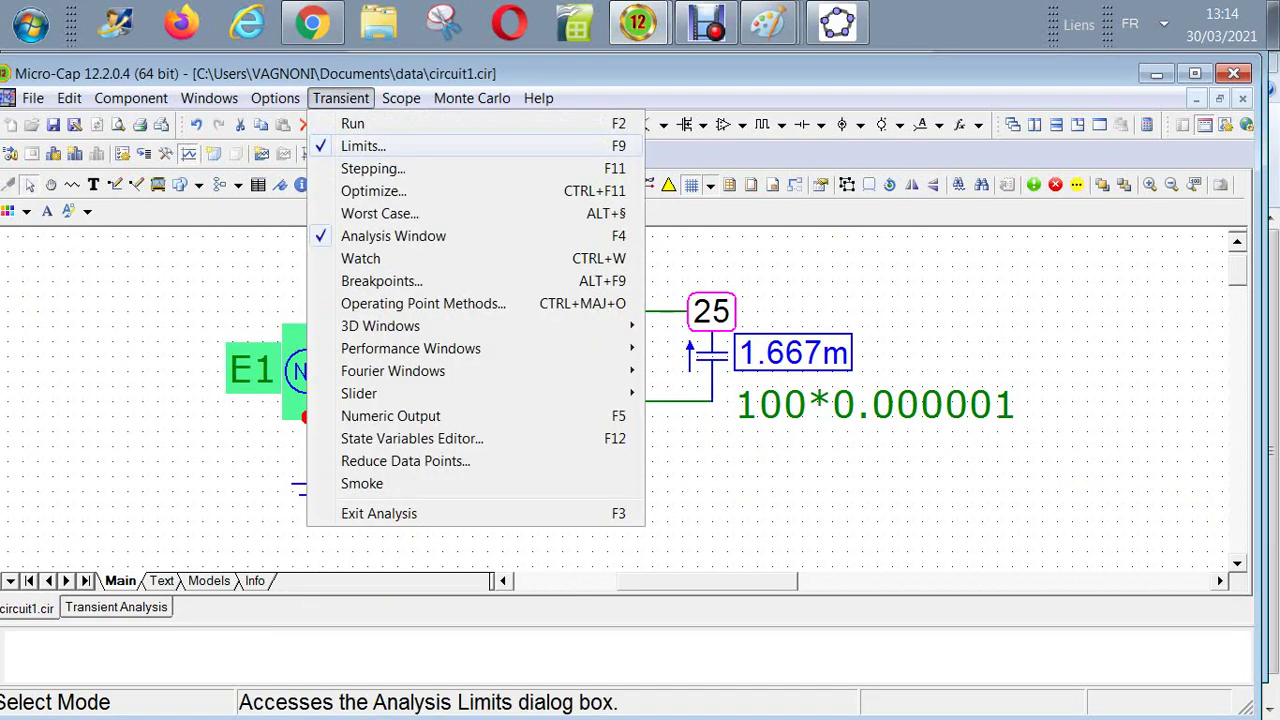
left_click(357, 143)
left_click_drag(291, 195, 266, 195)
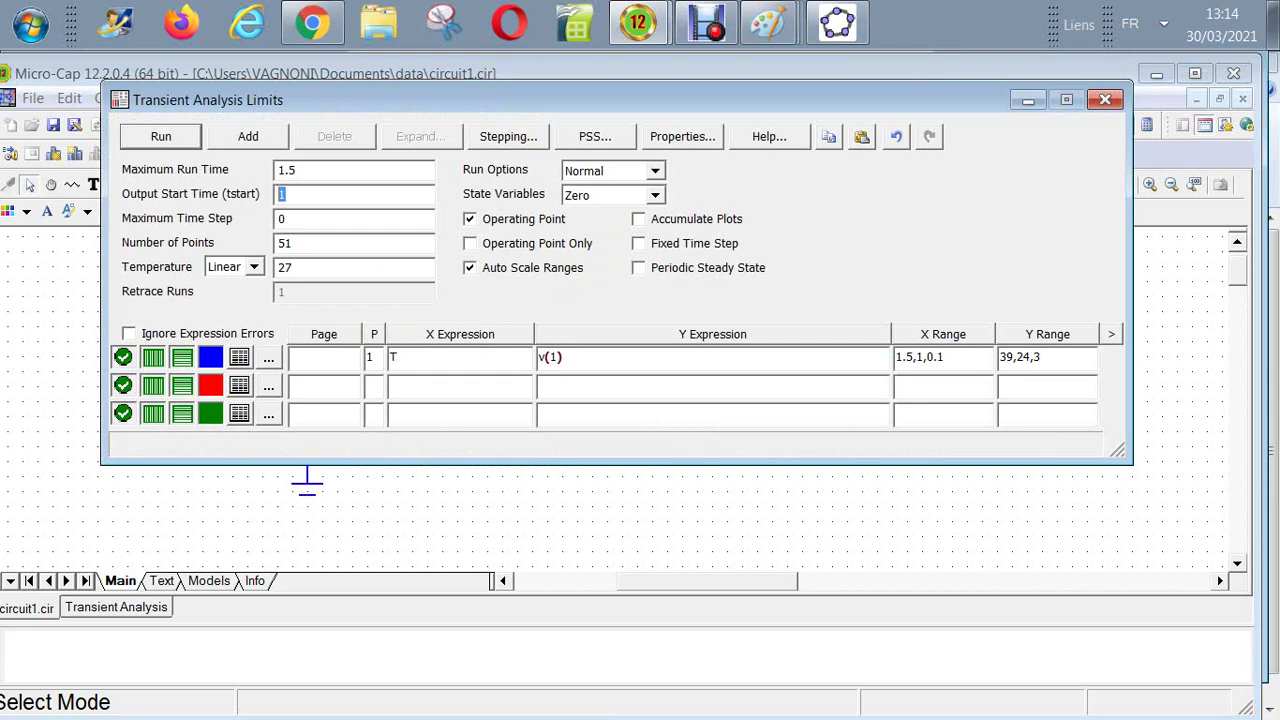
type("1.5")
left_click_drag(297, 170, 278, 170)
type("2")
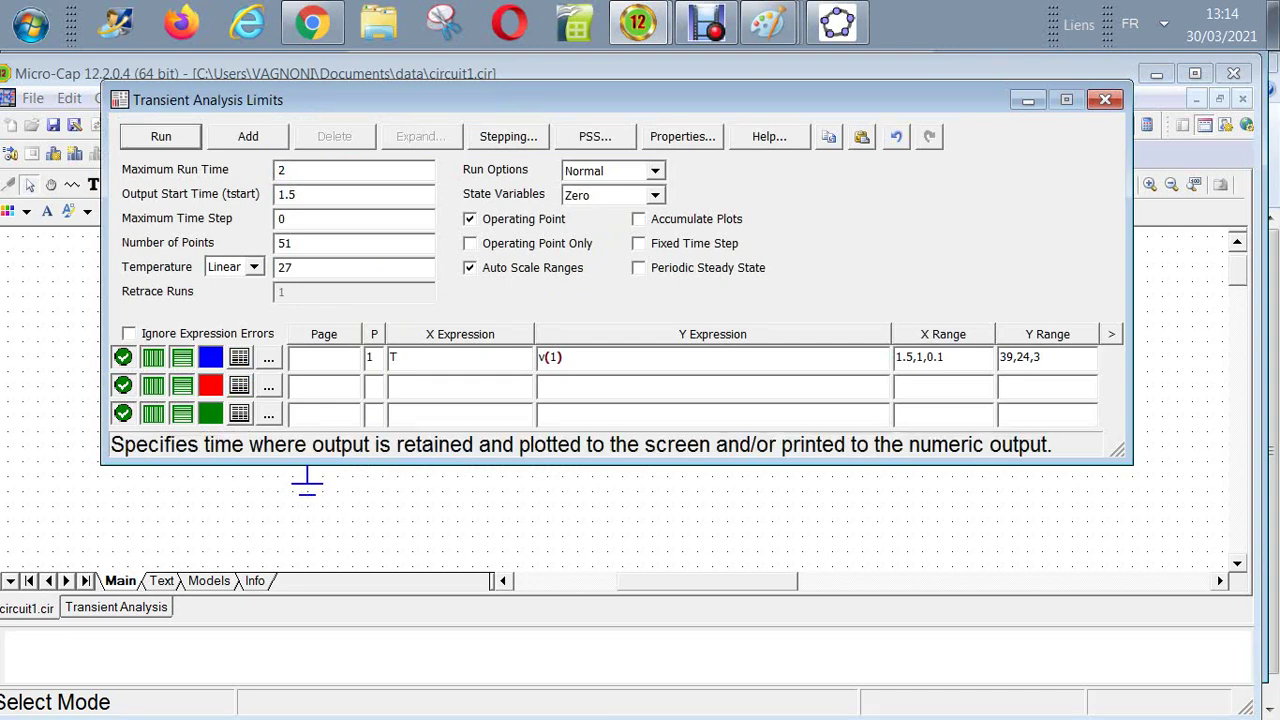
left_click_drag(292, 170, 276, 170)
type("3")
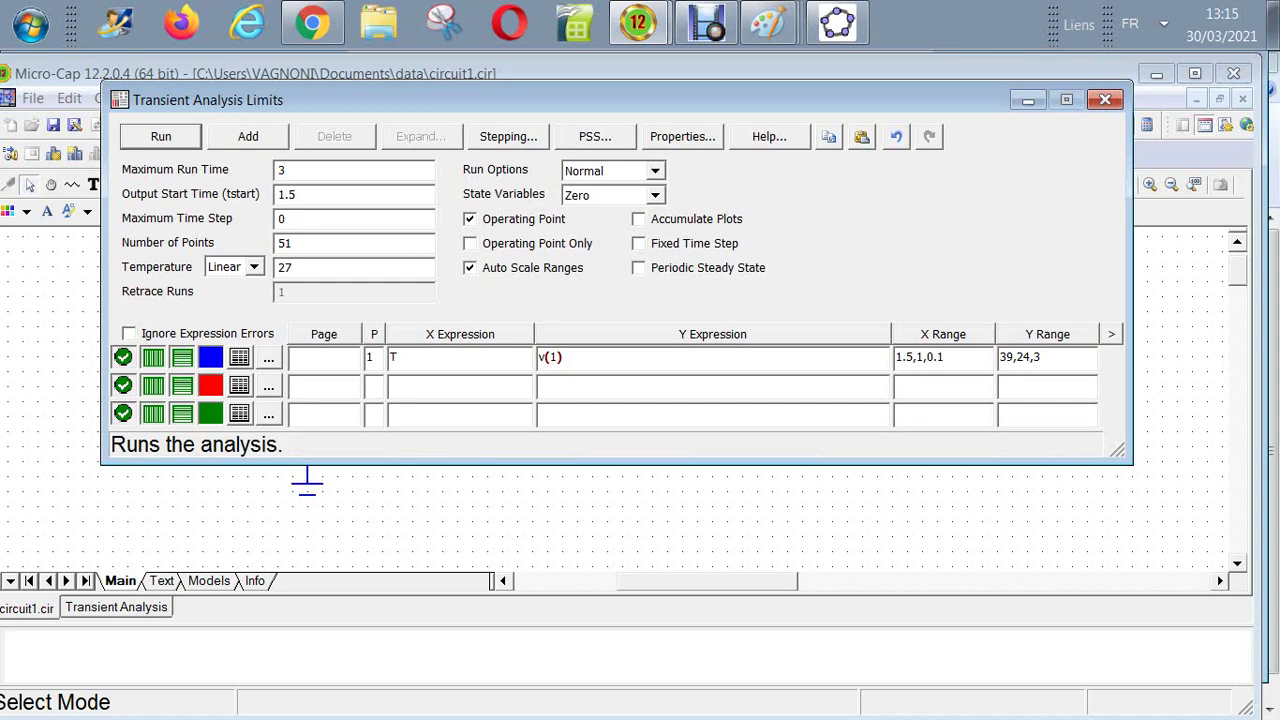
key("shift+Home")
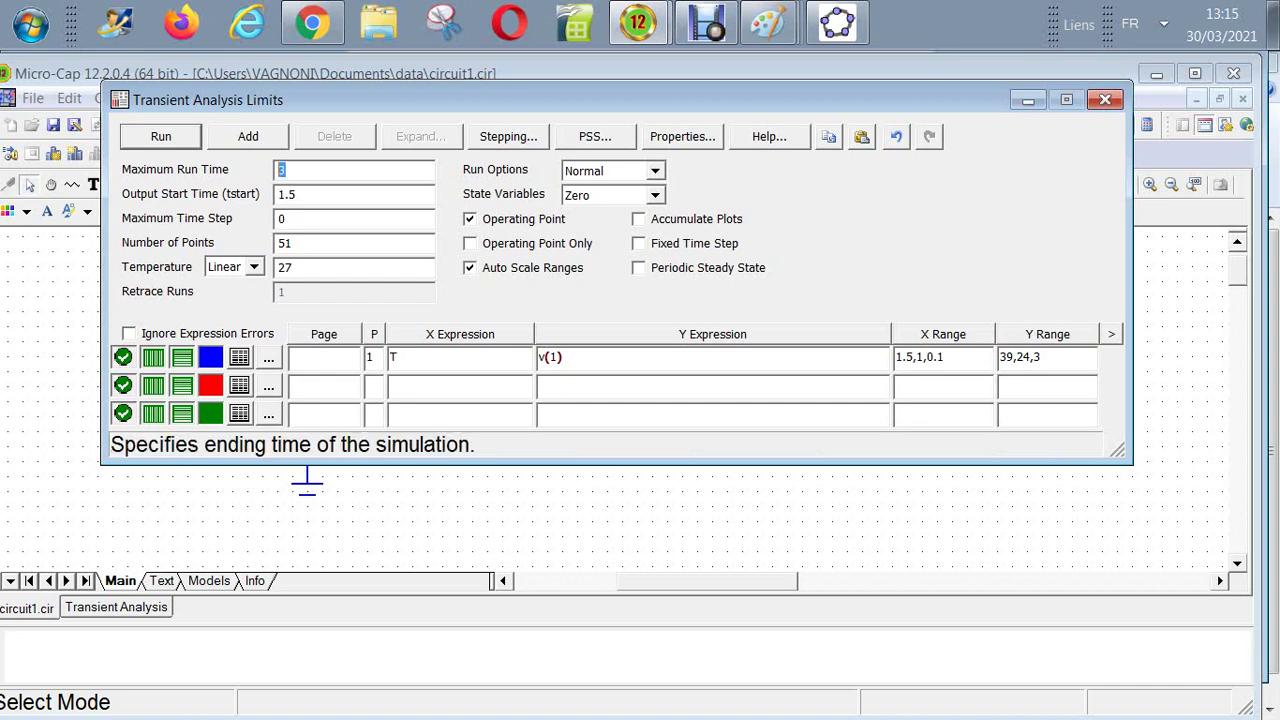
type("2")
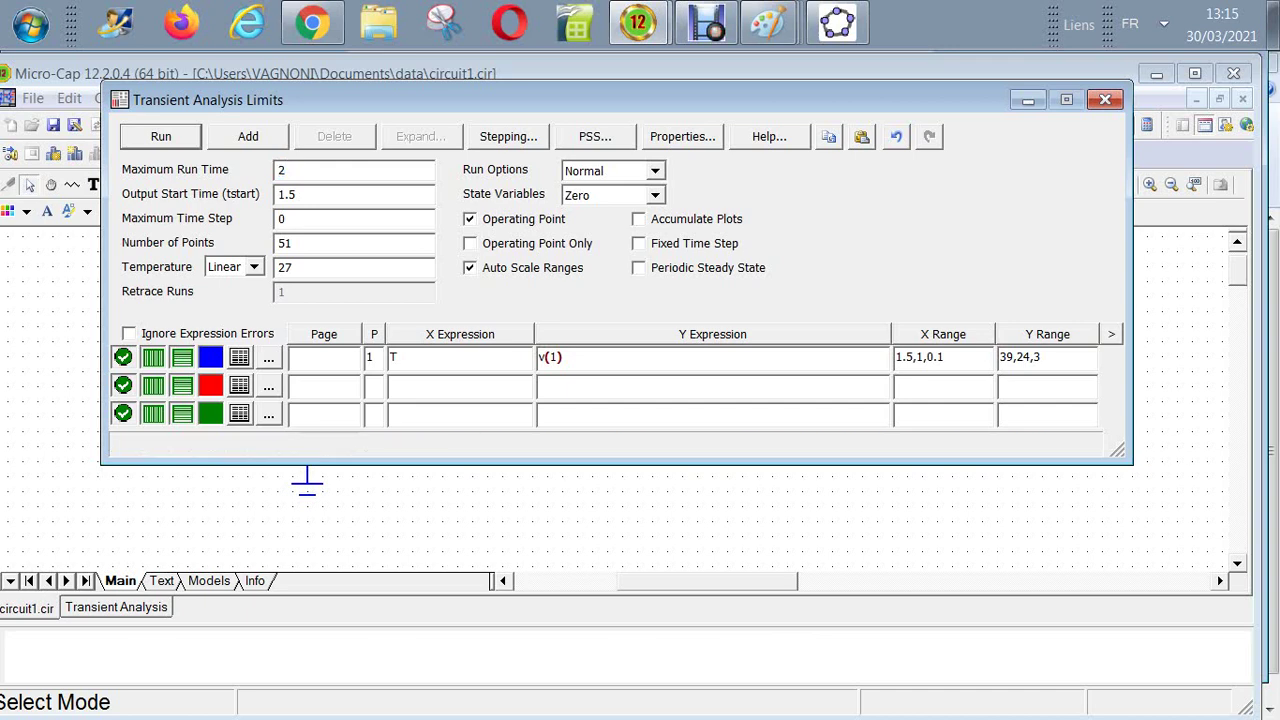
key("BackSpace")
type("3")
key("F2")
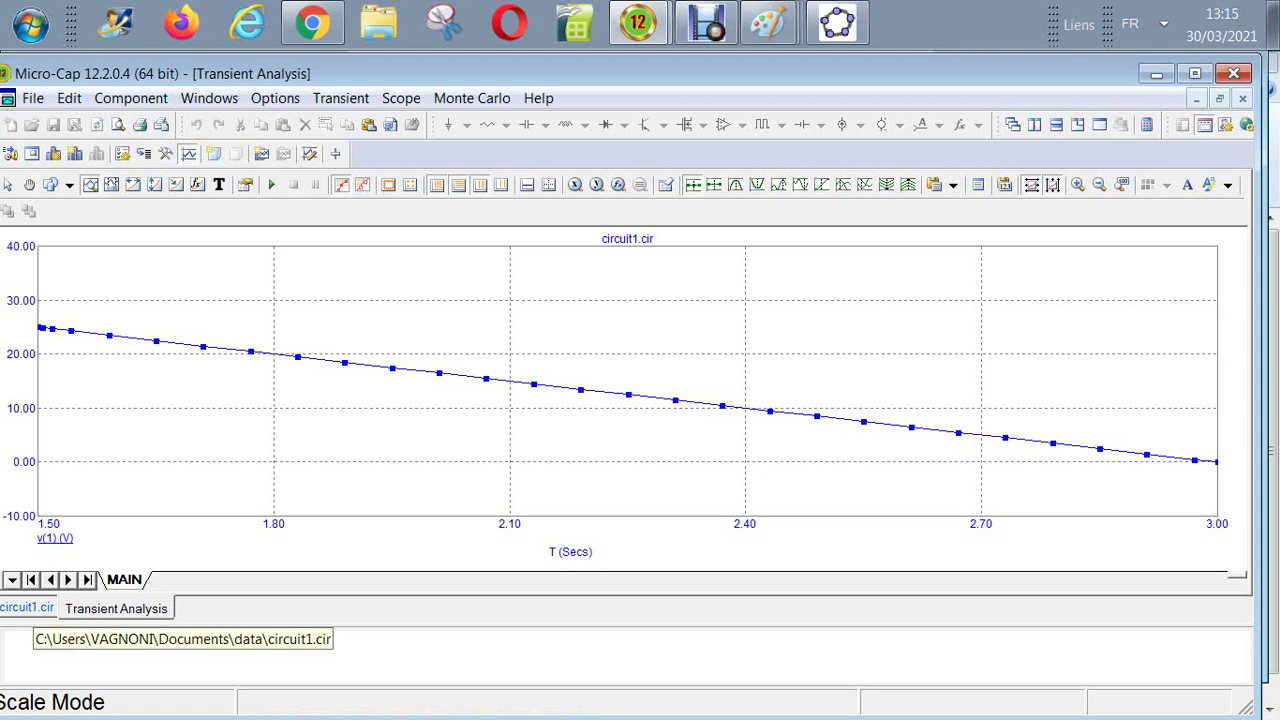
left_click(27, 607)
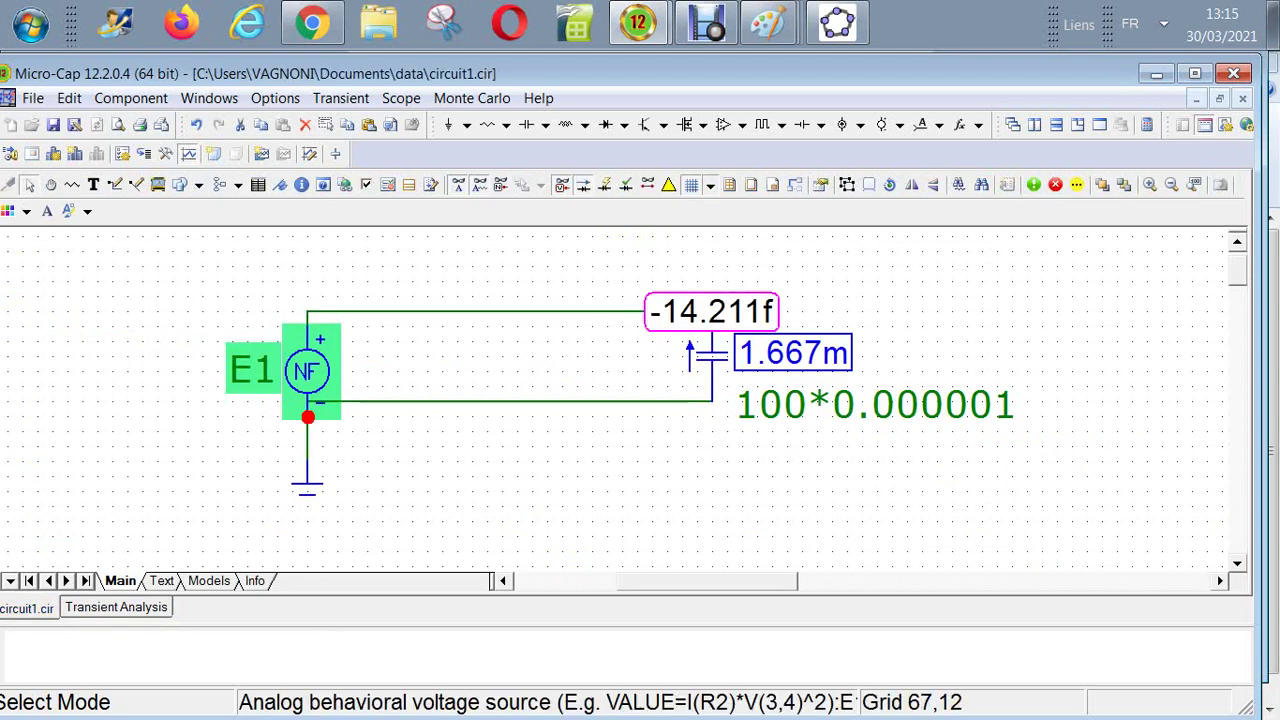
Add parentheses around the coefficient in source E1's value so it reads (-50/3)*T+50, and recheck the entry
double_click(307, 371)
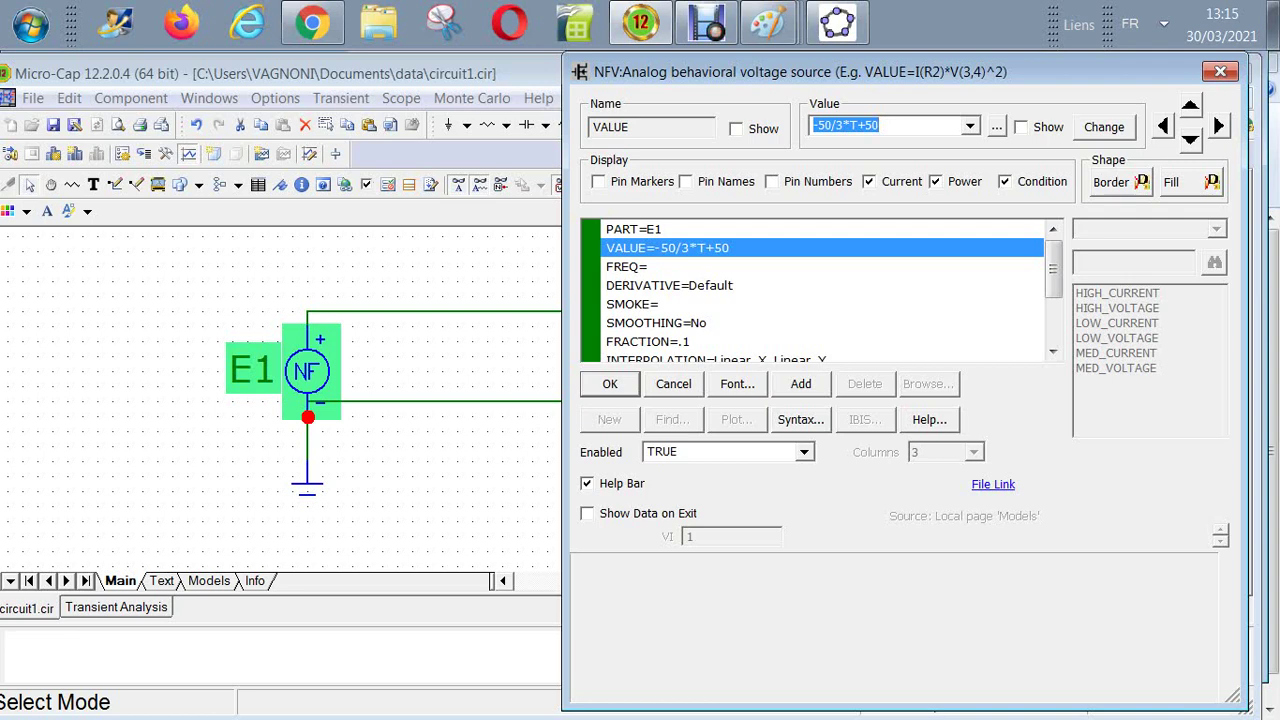
left_click(814, 126)
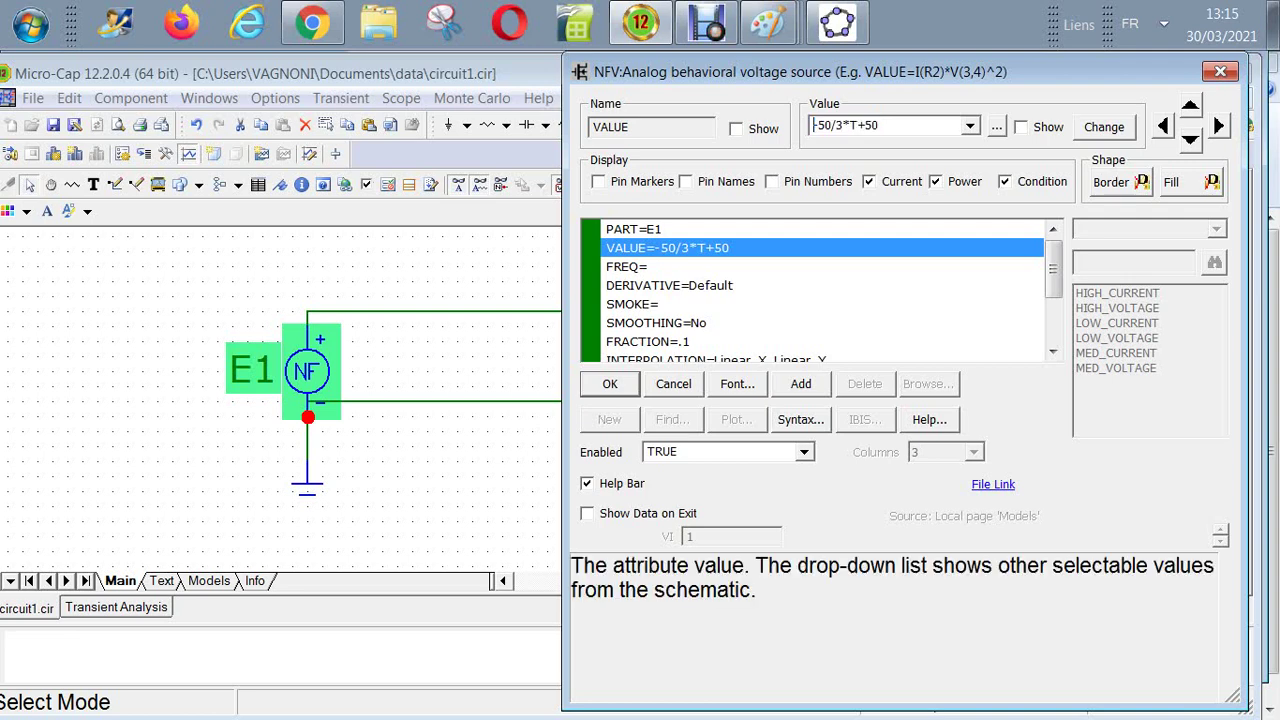
type("(")
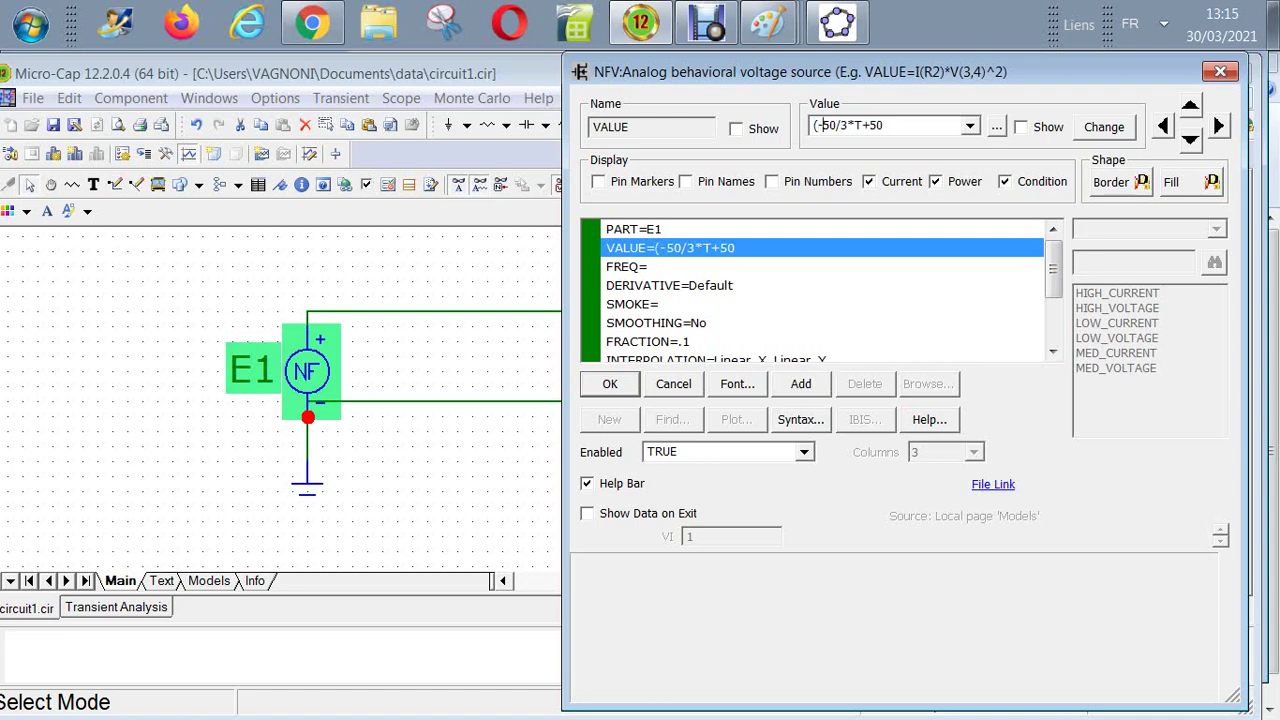
key("Right")
type(")")
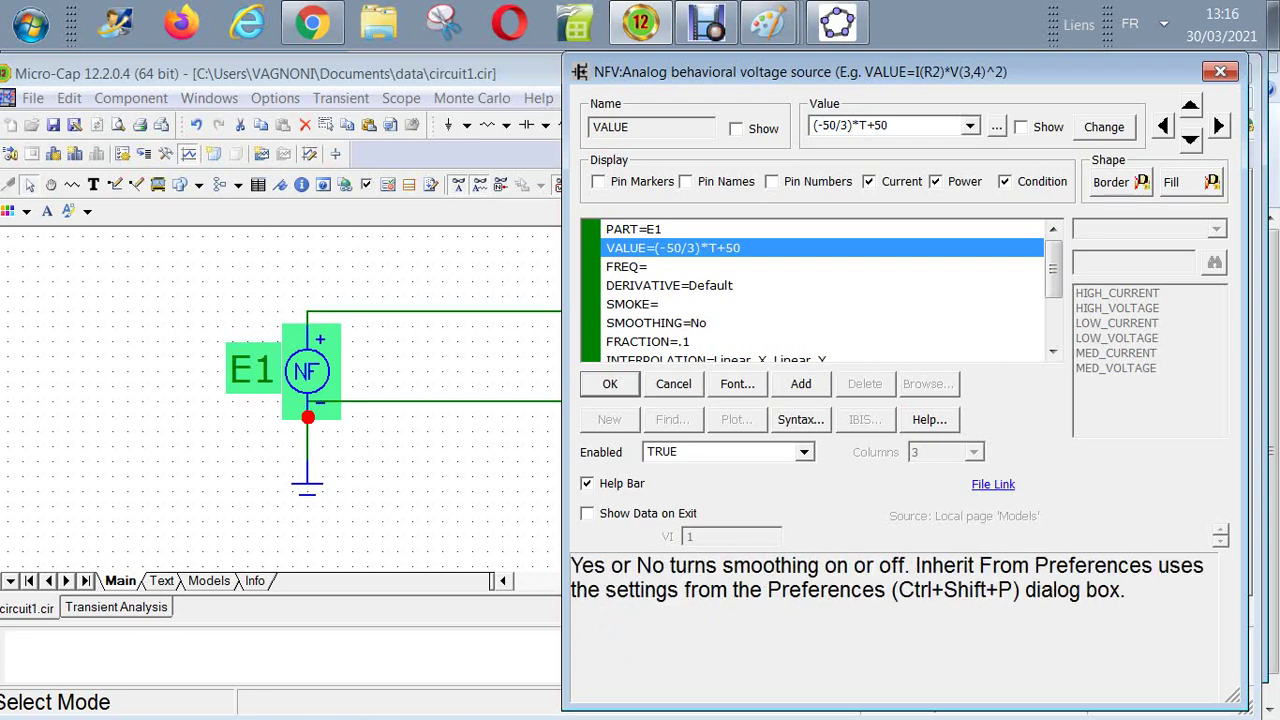
left_click(610, 383)
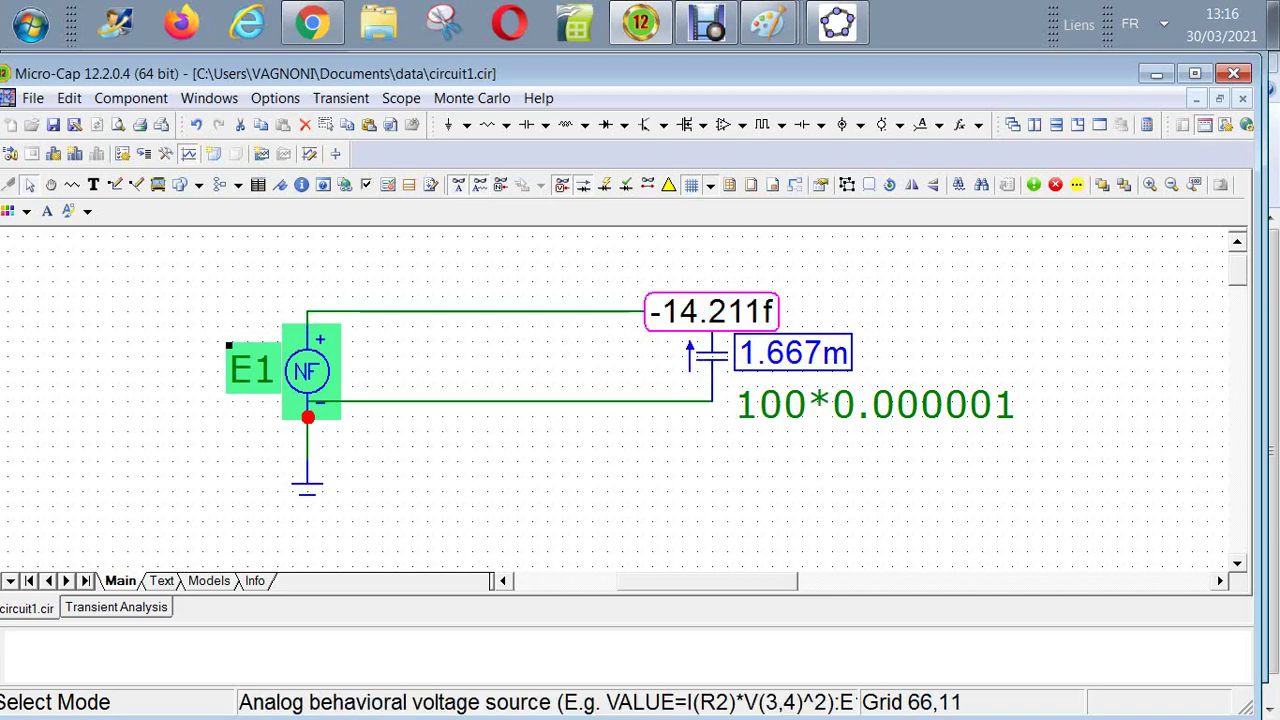
double_click(307, 371)
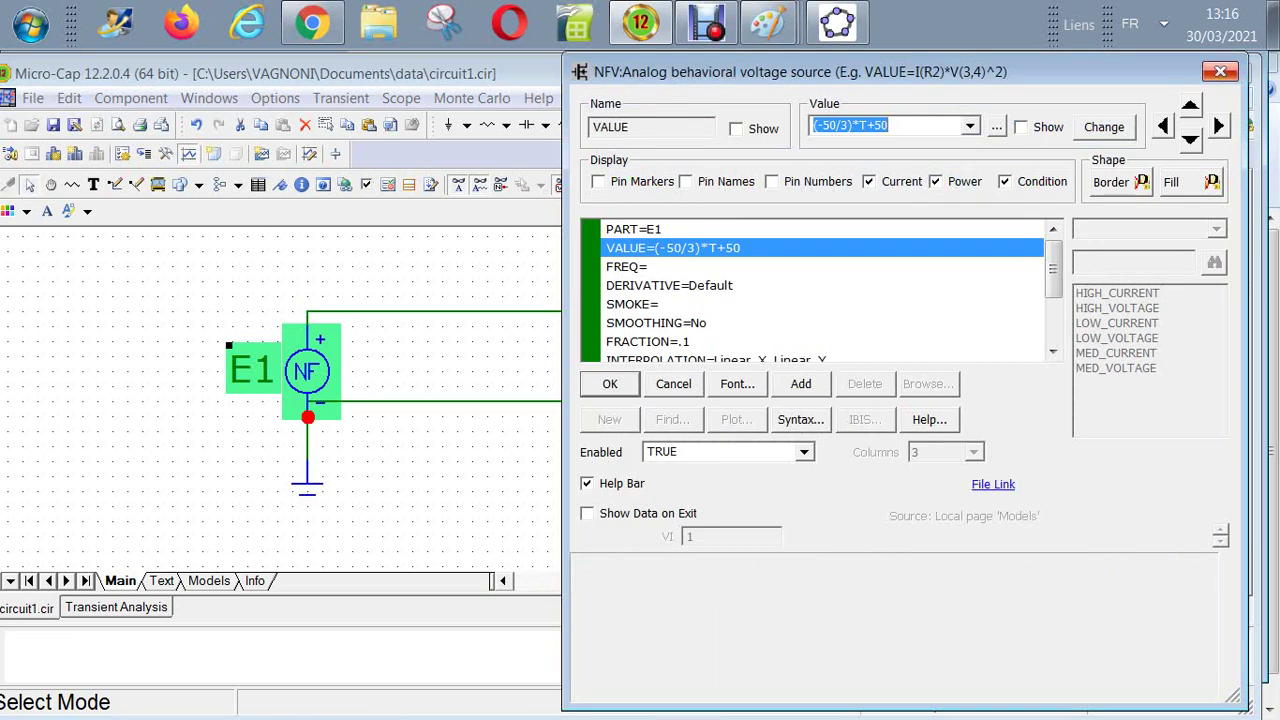
left_click(1220, 71)
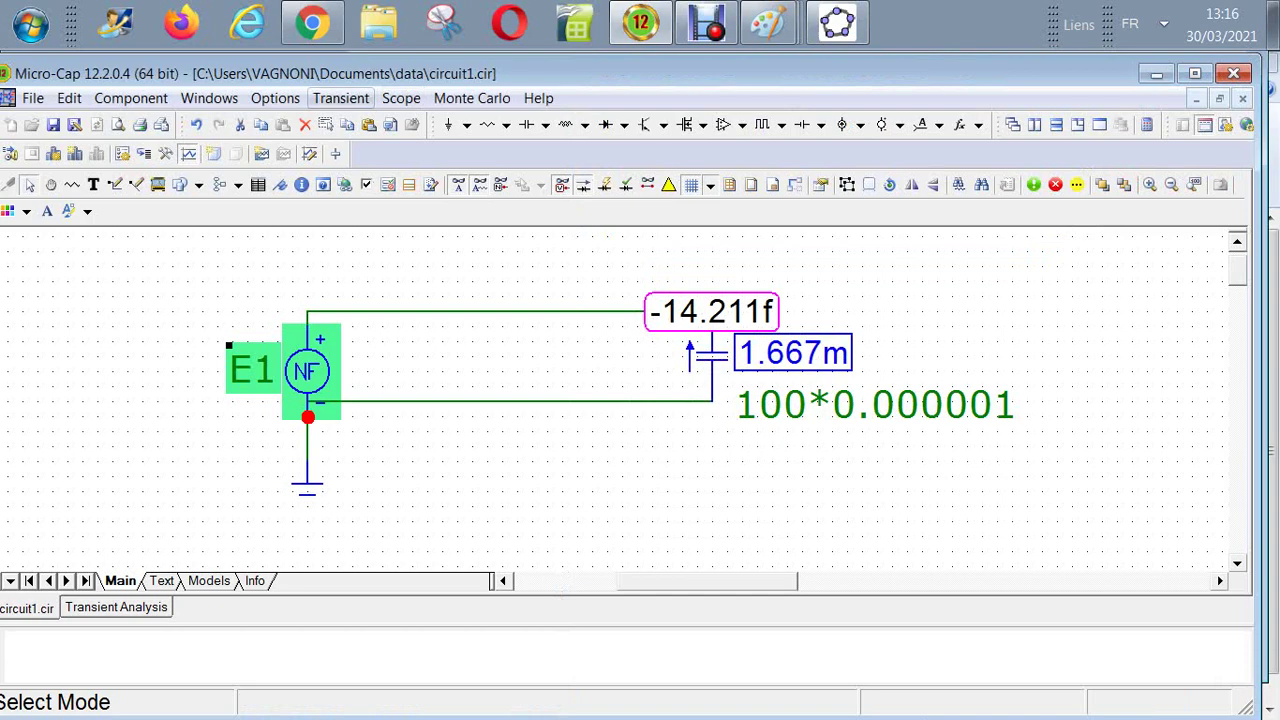
Run the transient analysis again with the limits left as they are, and go back to the circuit schematic
left_click(340, 98)
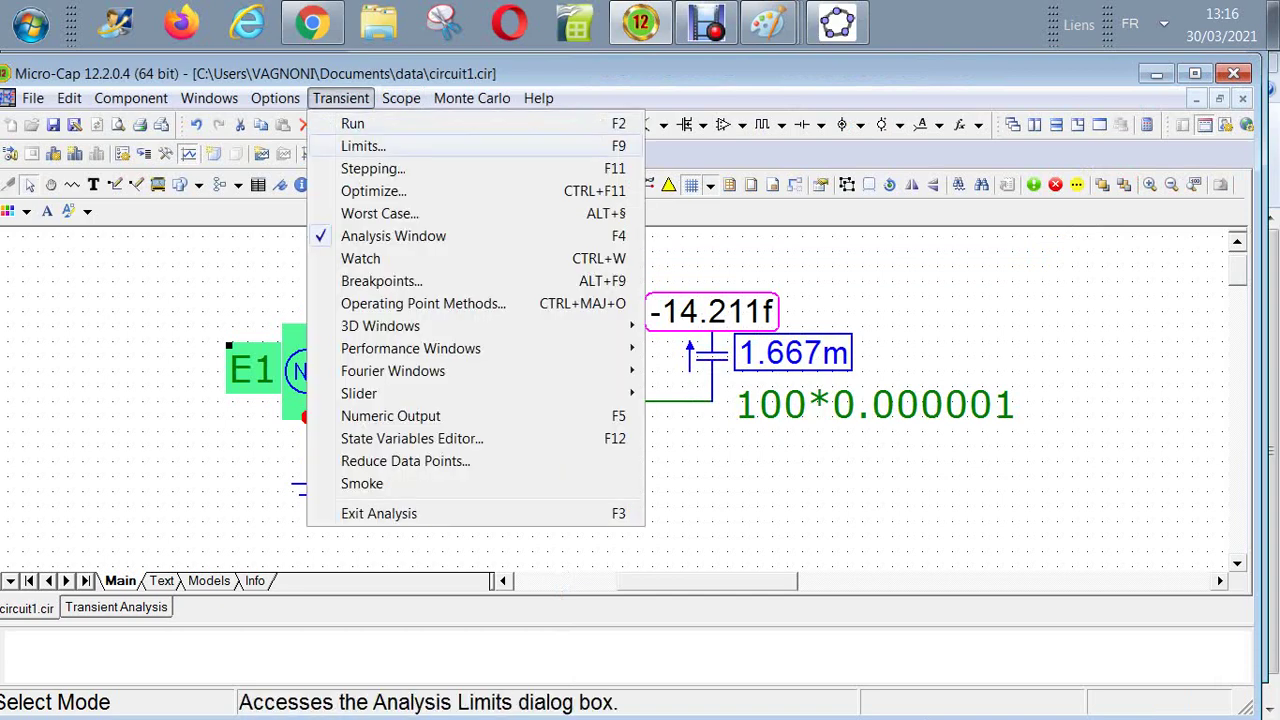
left_click(360, 146)
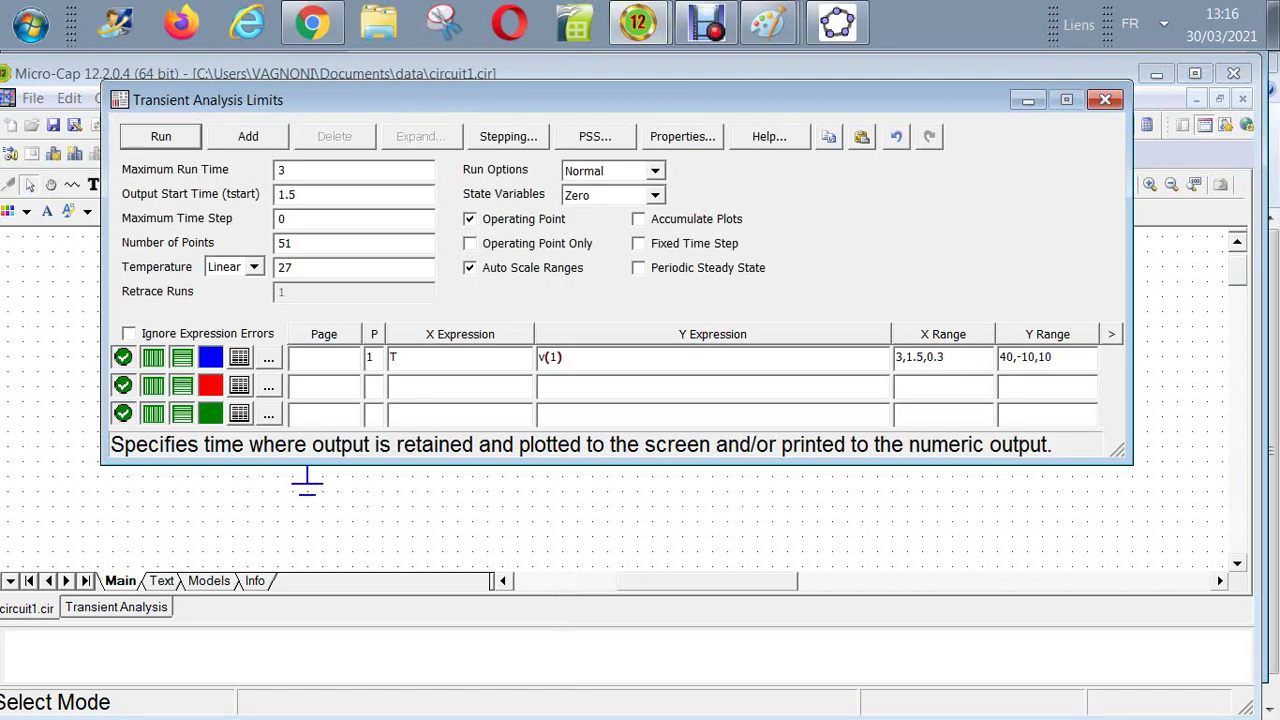
left_click(160, 136)
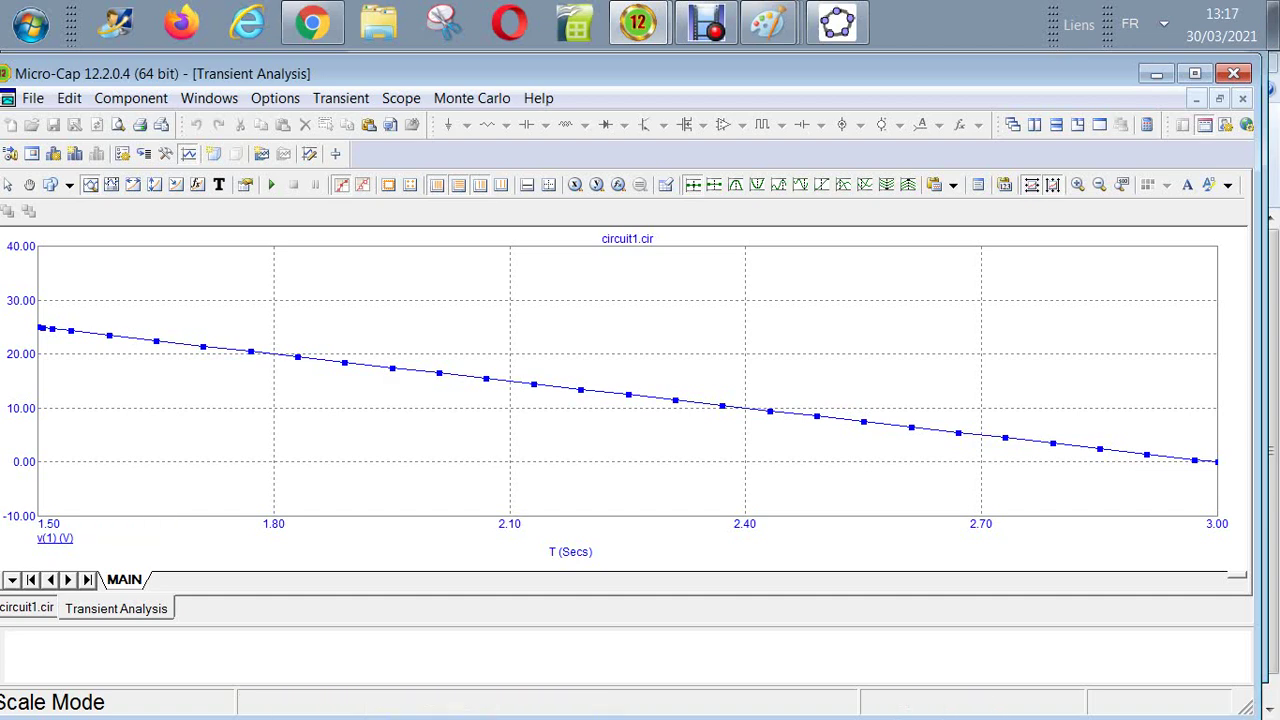
left_click(27, 607)
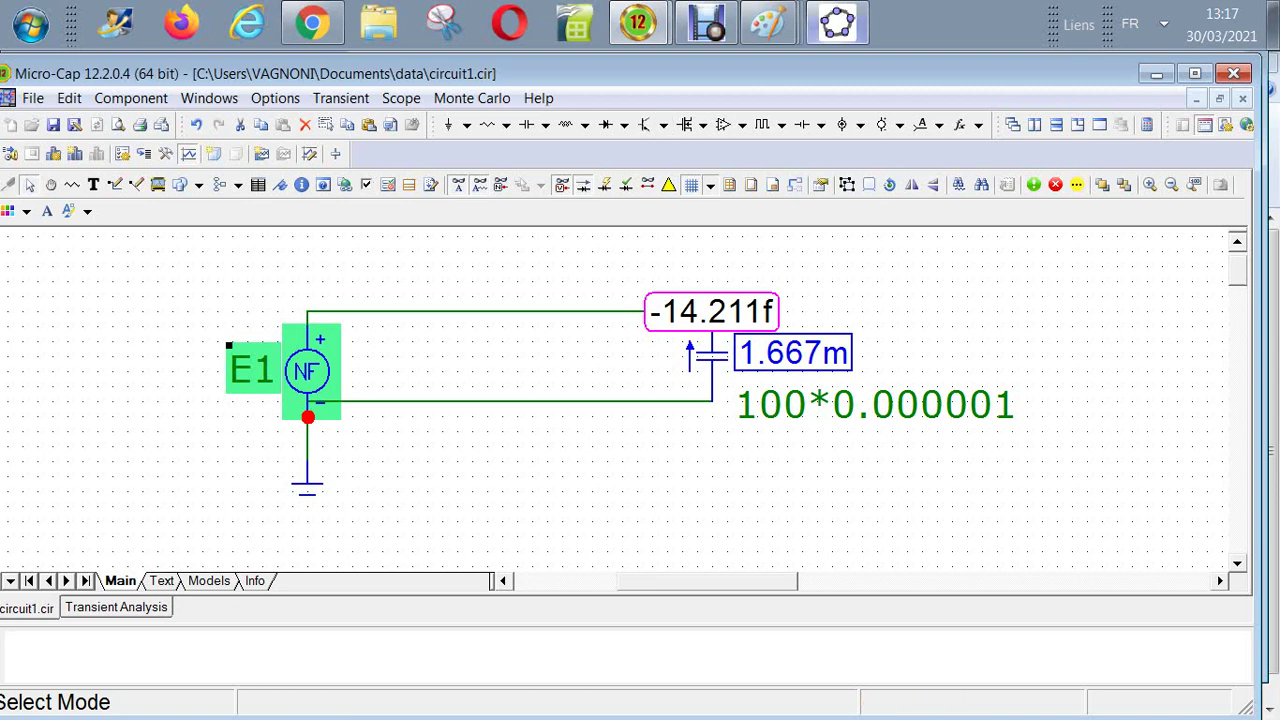
Switch to GeoGebra and add a new function with the expression -50/3 x+3 at the end of the algebra list
key("alt+Tab")
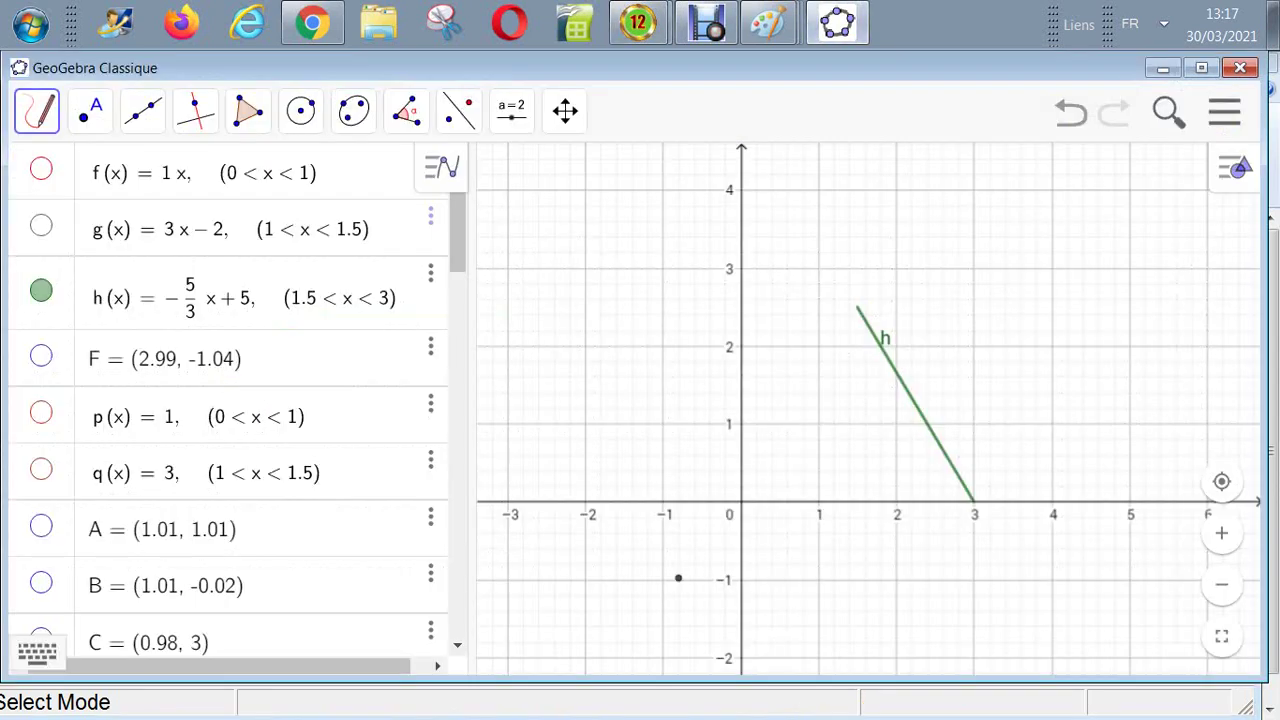
scroll(228, 400, "down", 6)
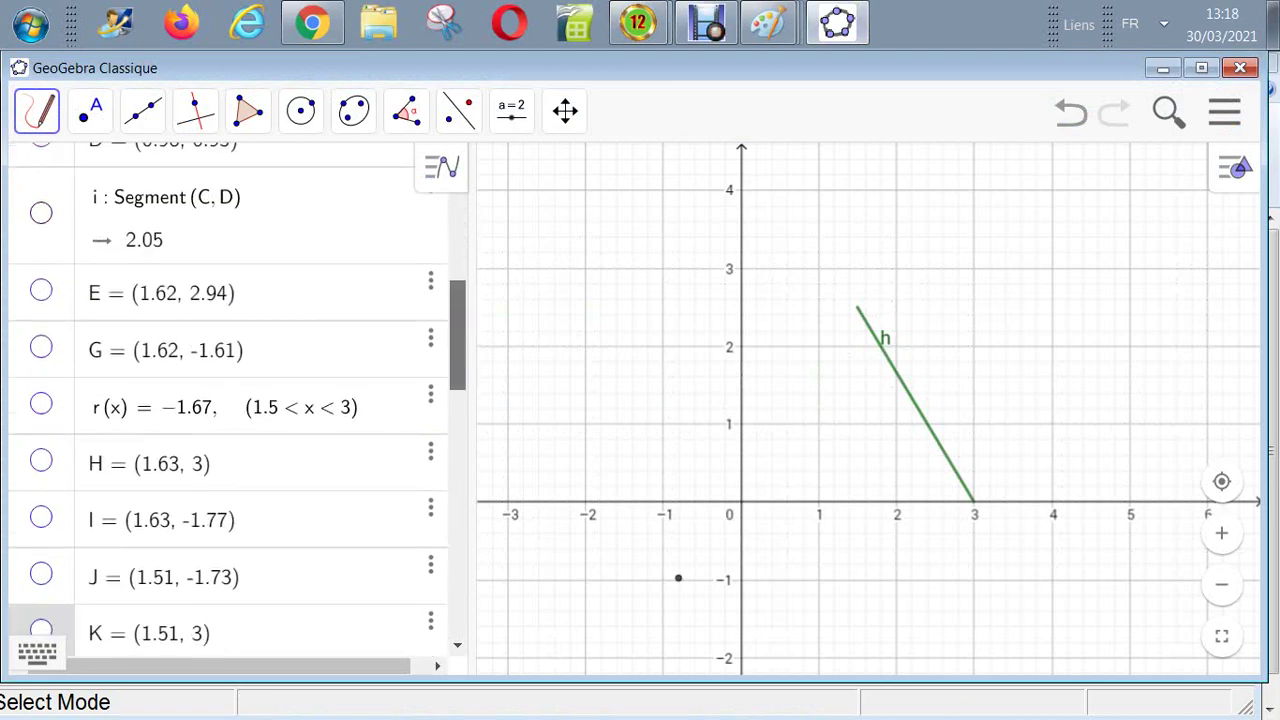
scroll(228, 400, "down", 10)
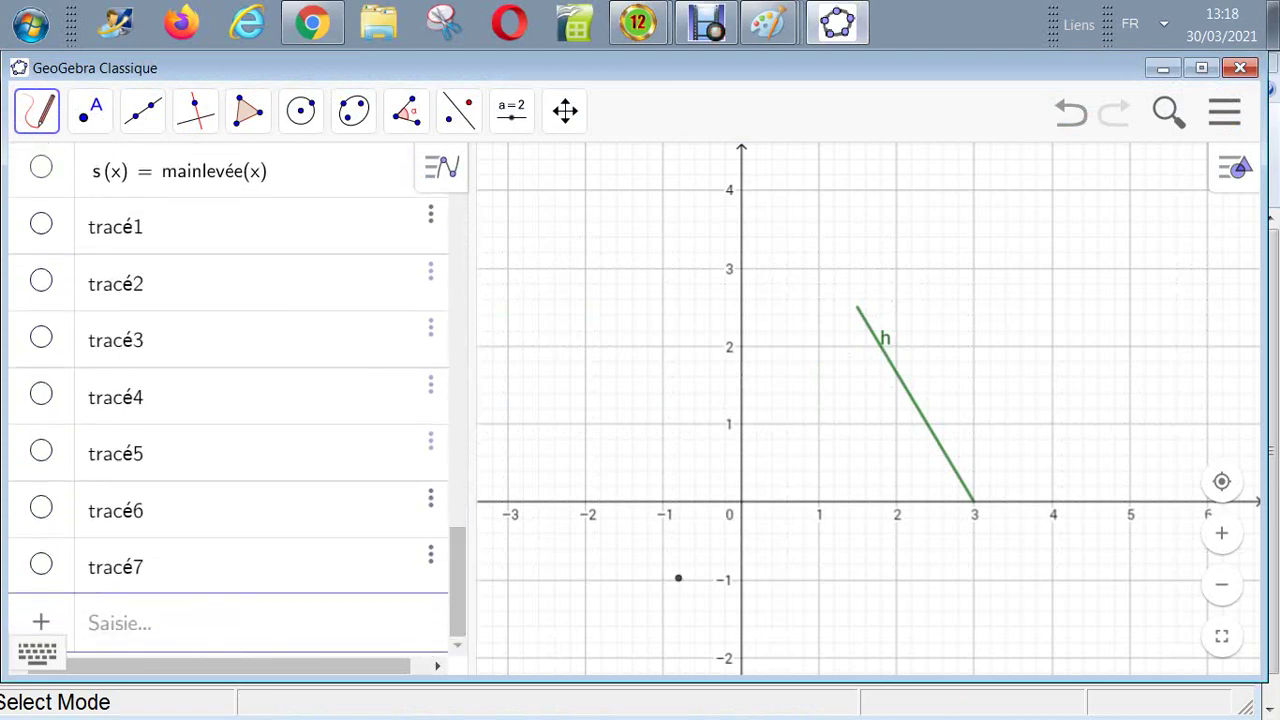
left_click(120, 623)
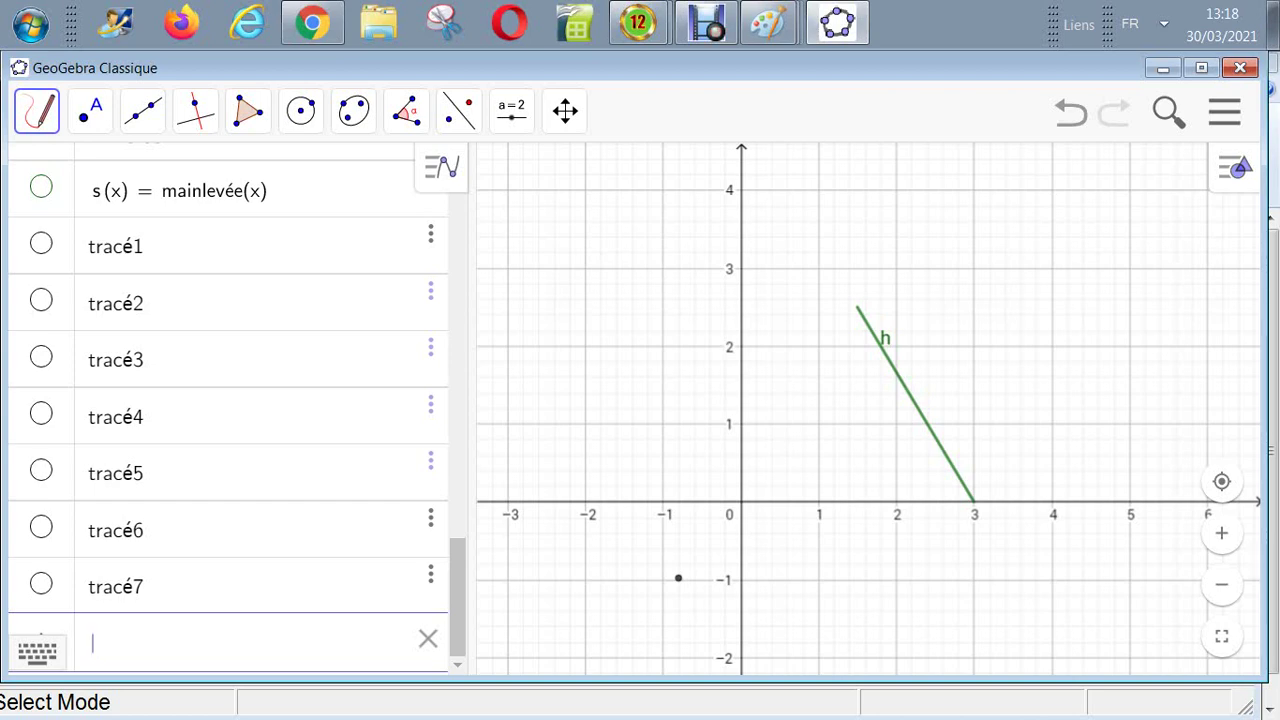
type("-50")
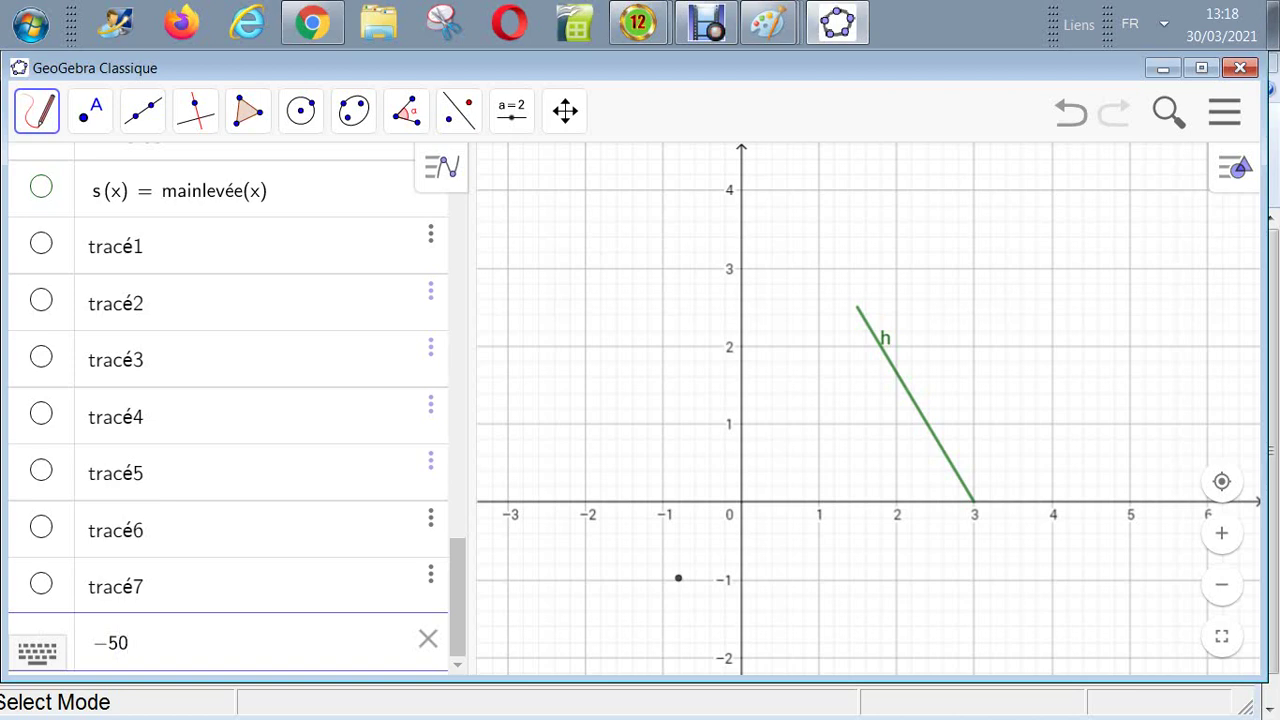
type("/3")
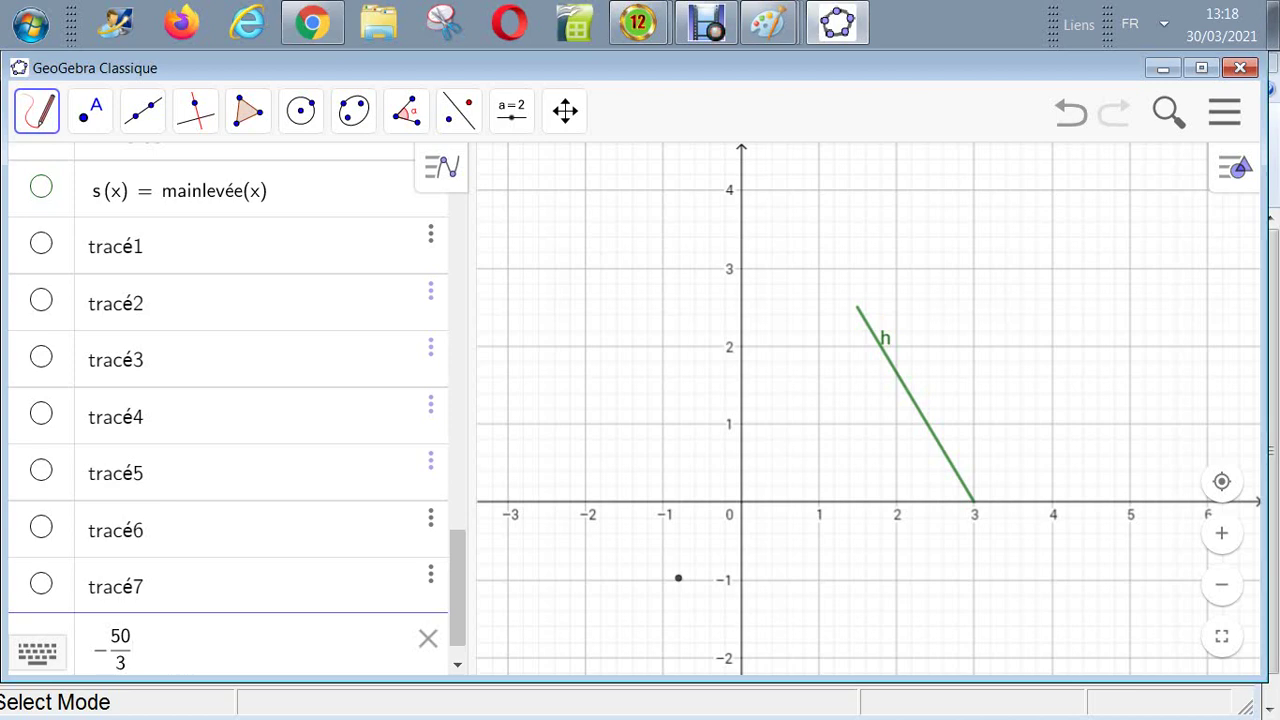
key("Right")
type("x+3")
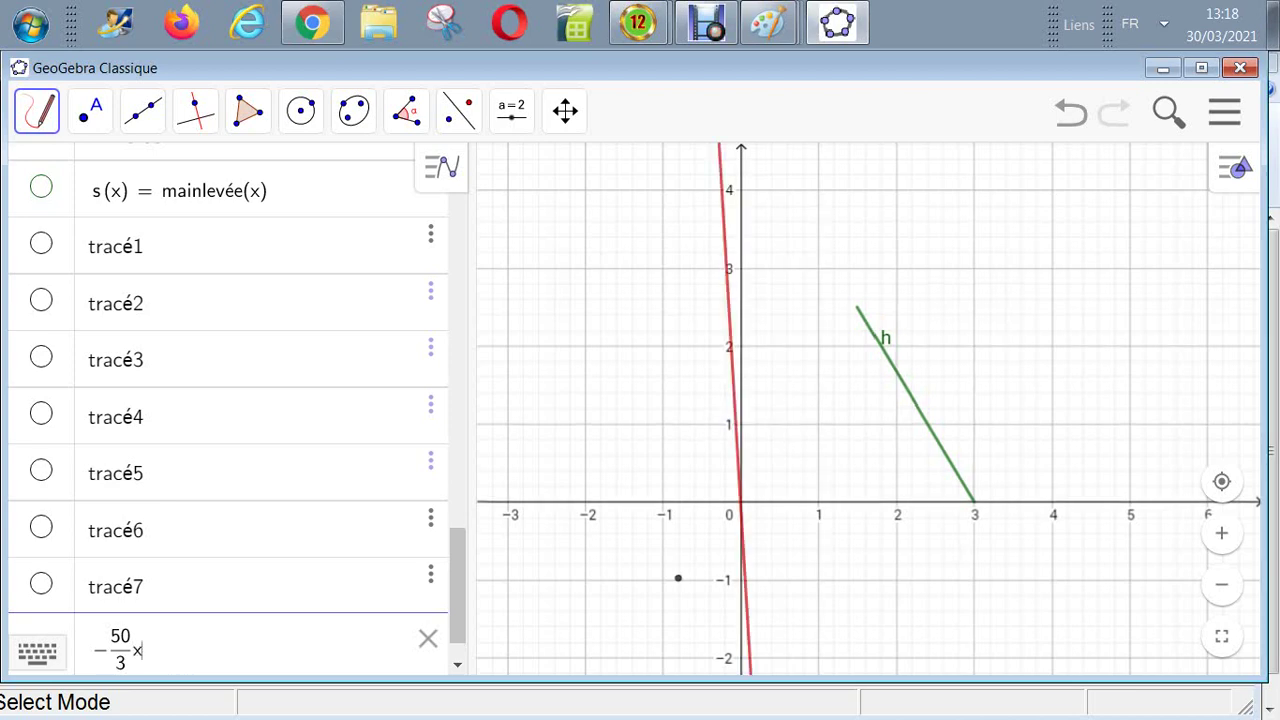
key("Return")
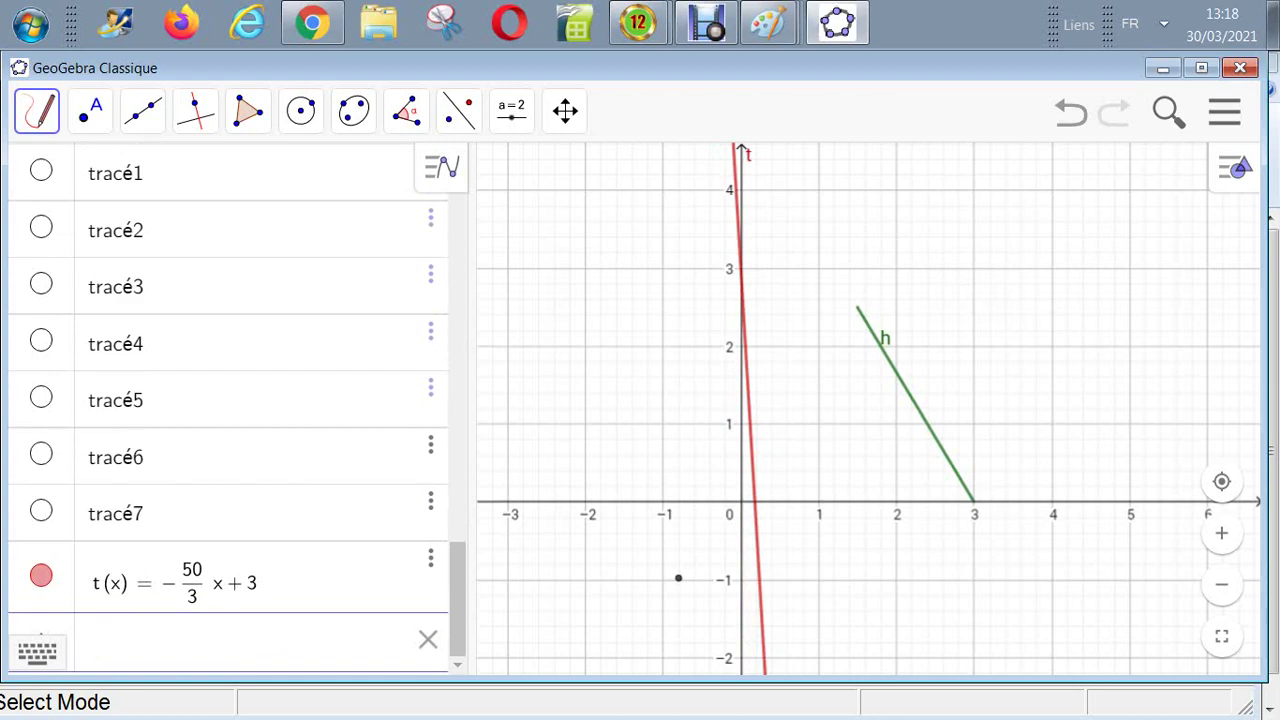
Hide the function t(x) and change its constant term to 50
left_click(41, 575)
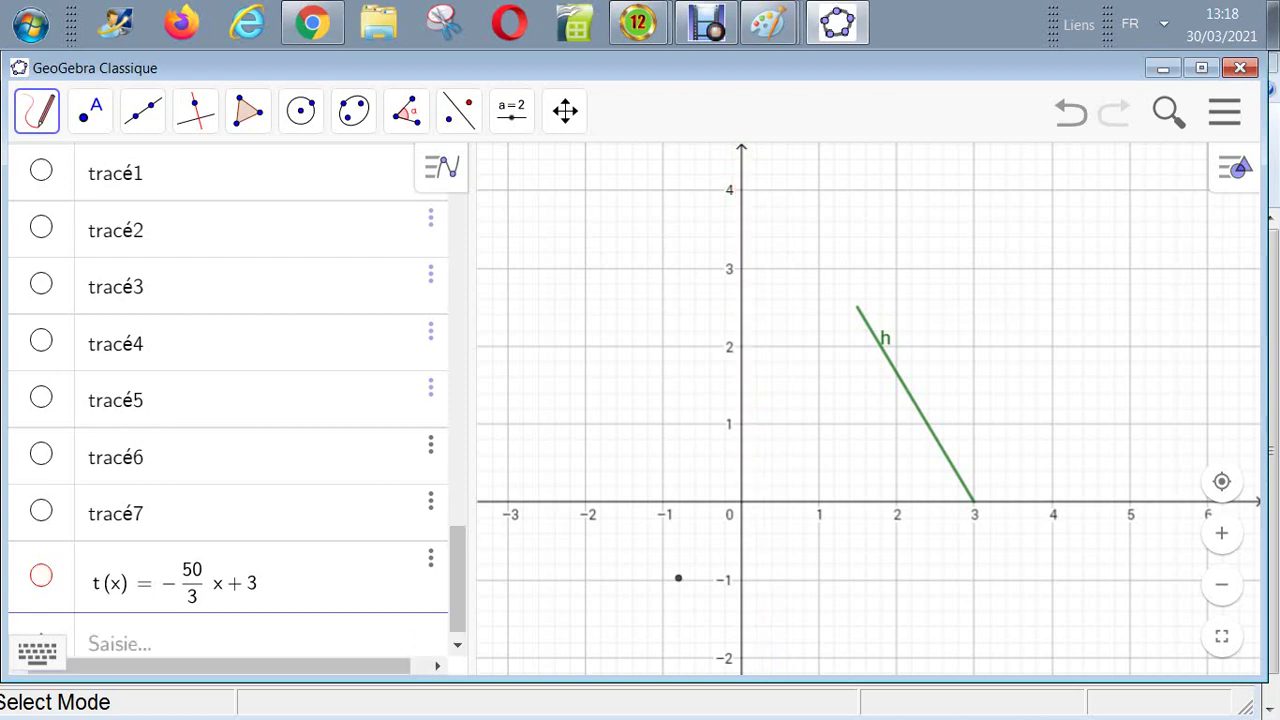
left_click(240, 583)
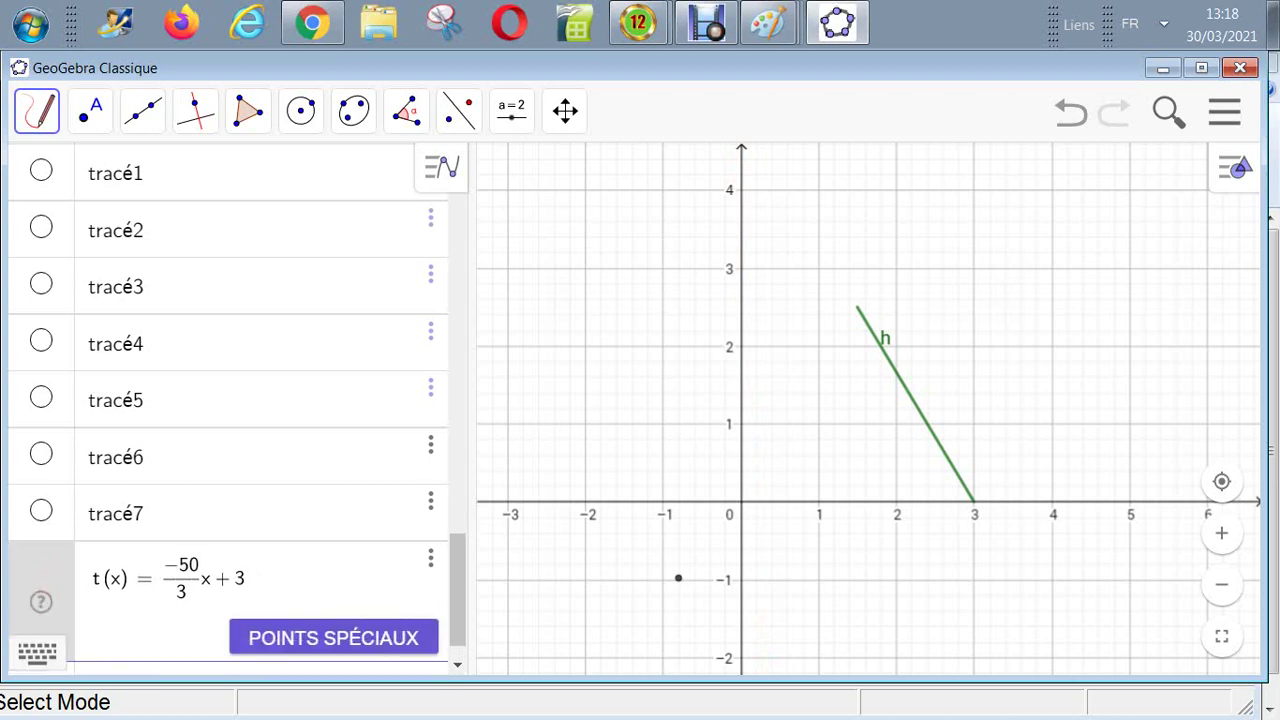
key("BackSpace")
type("50")
key("Return")
left_click(120, 644)
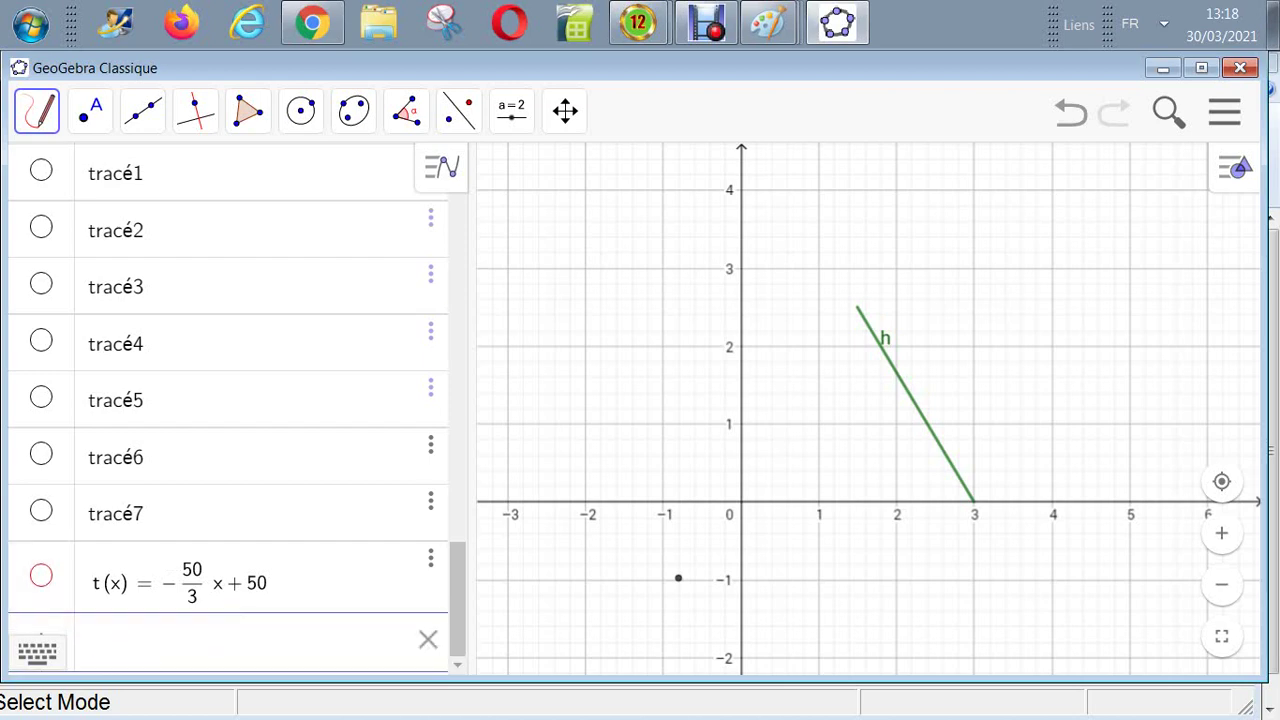
Evaluate the function t at x = 2.5 by adding t(2.5) as a new algebra entry
type("(")
key("BackSpace")
type("t")
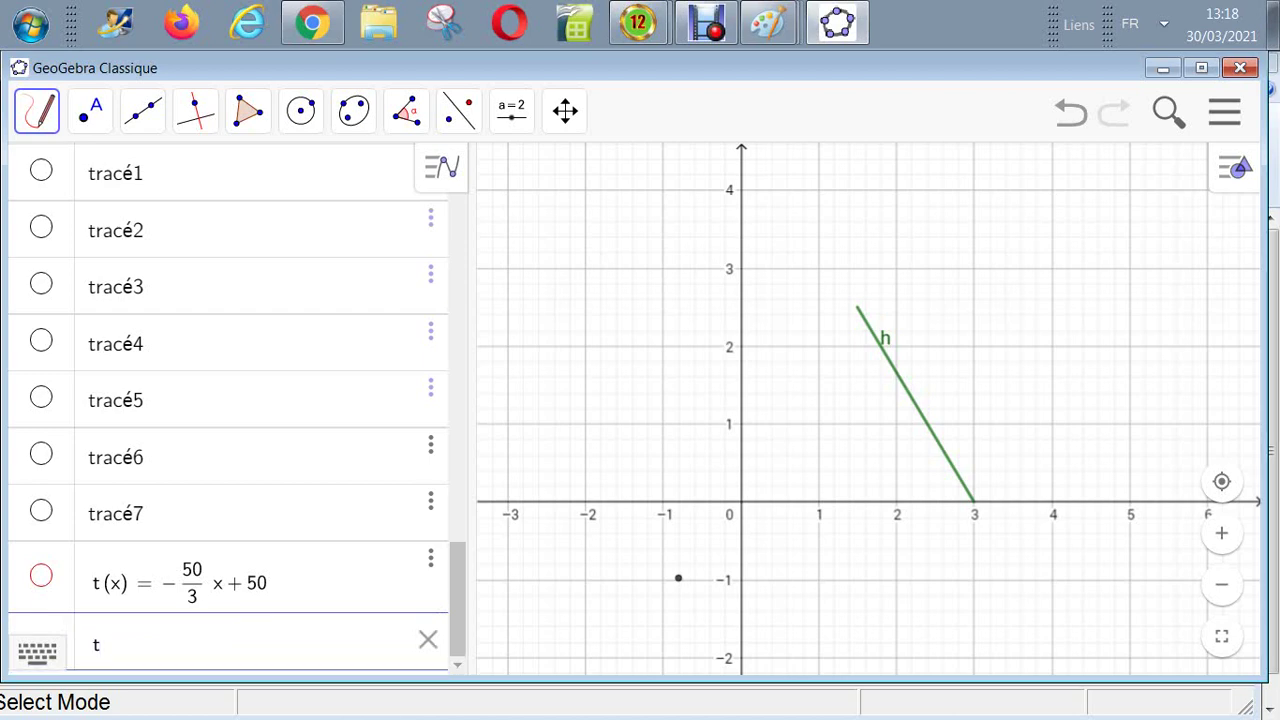
type("(2.5")
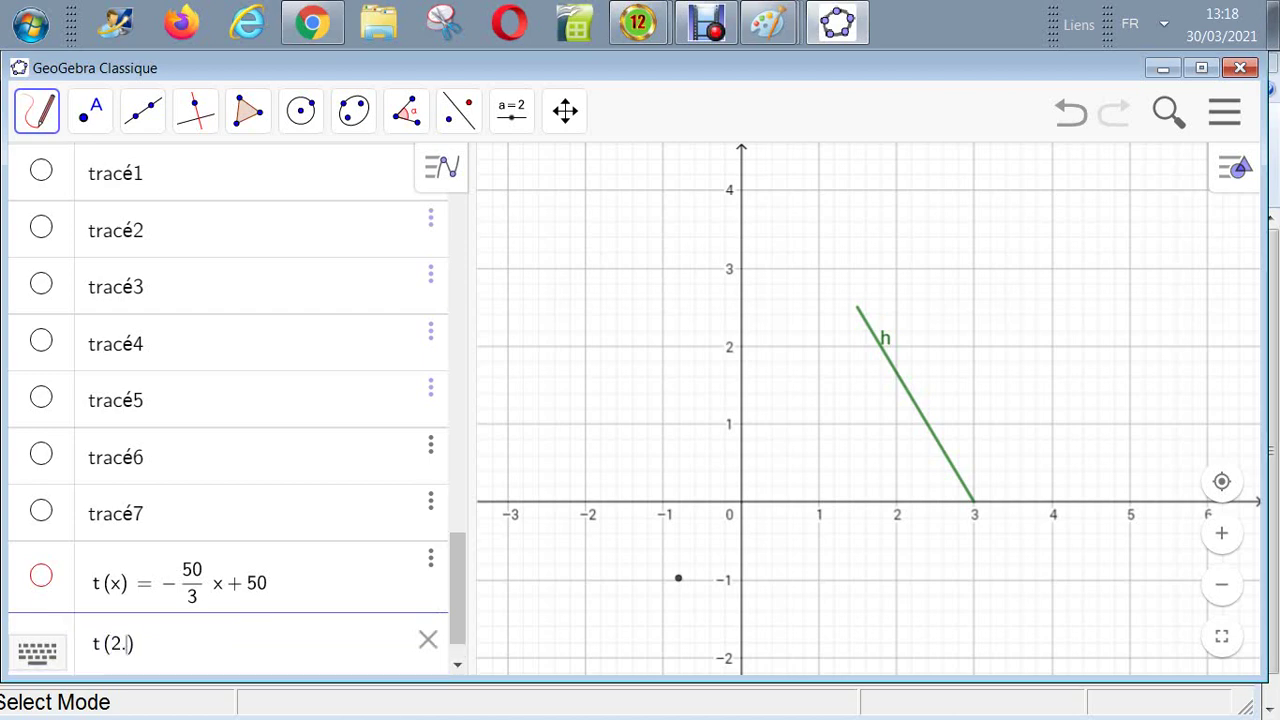
key("Return")
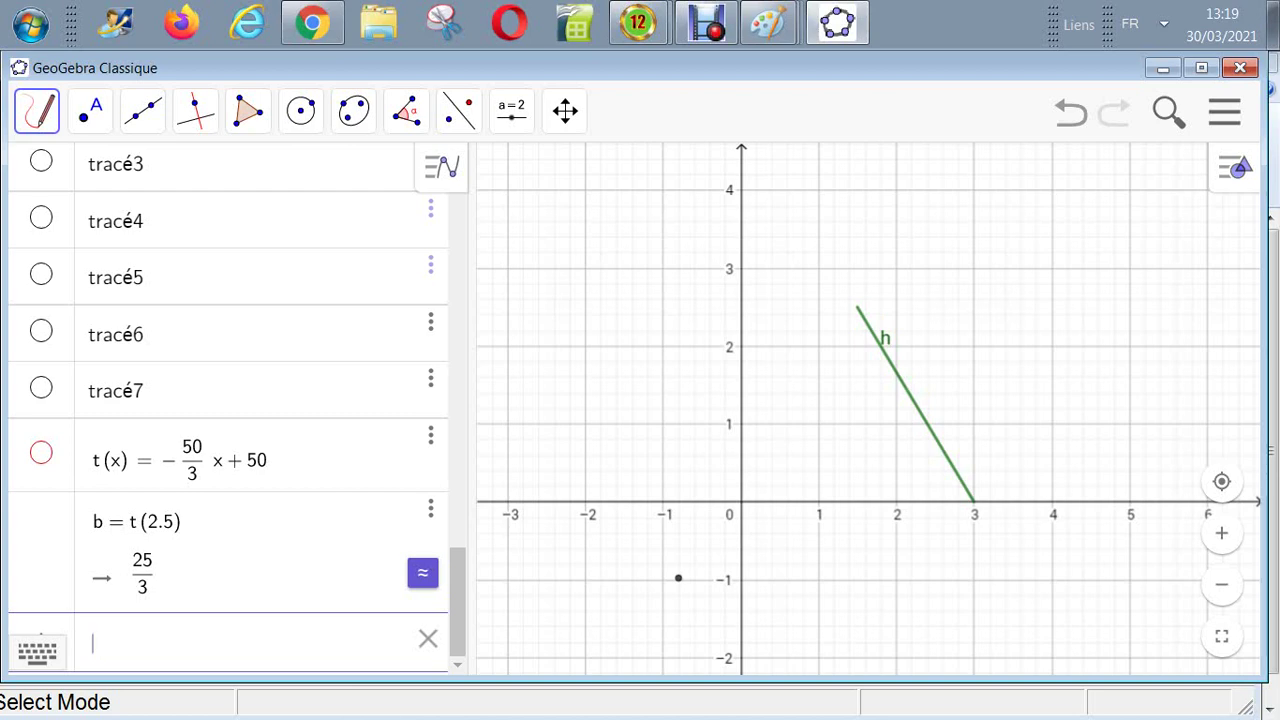
Switch to Micro-Cap and check the value expression of source E1, leaving it as it is
left_click(638, 22)
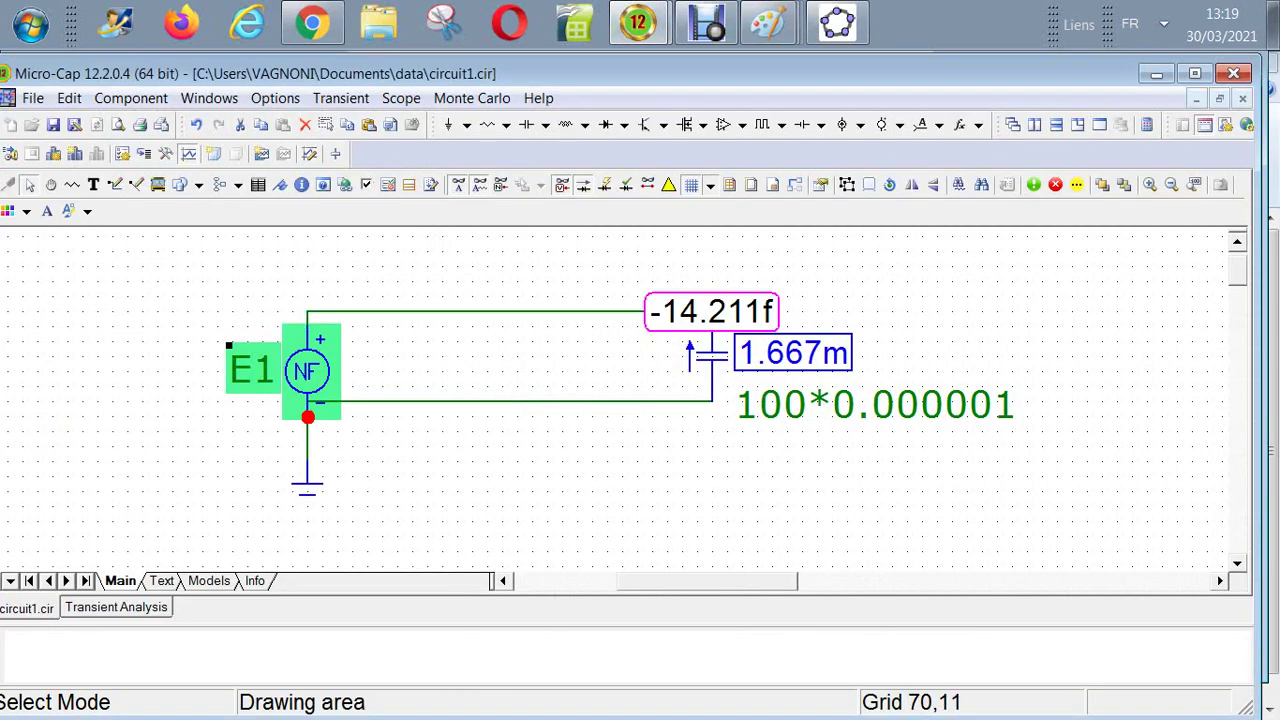
double_click(310, 372)
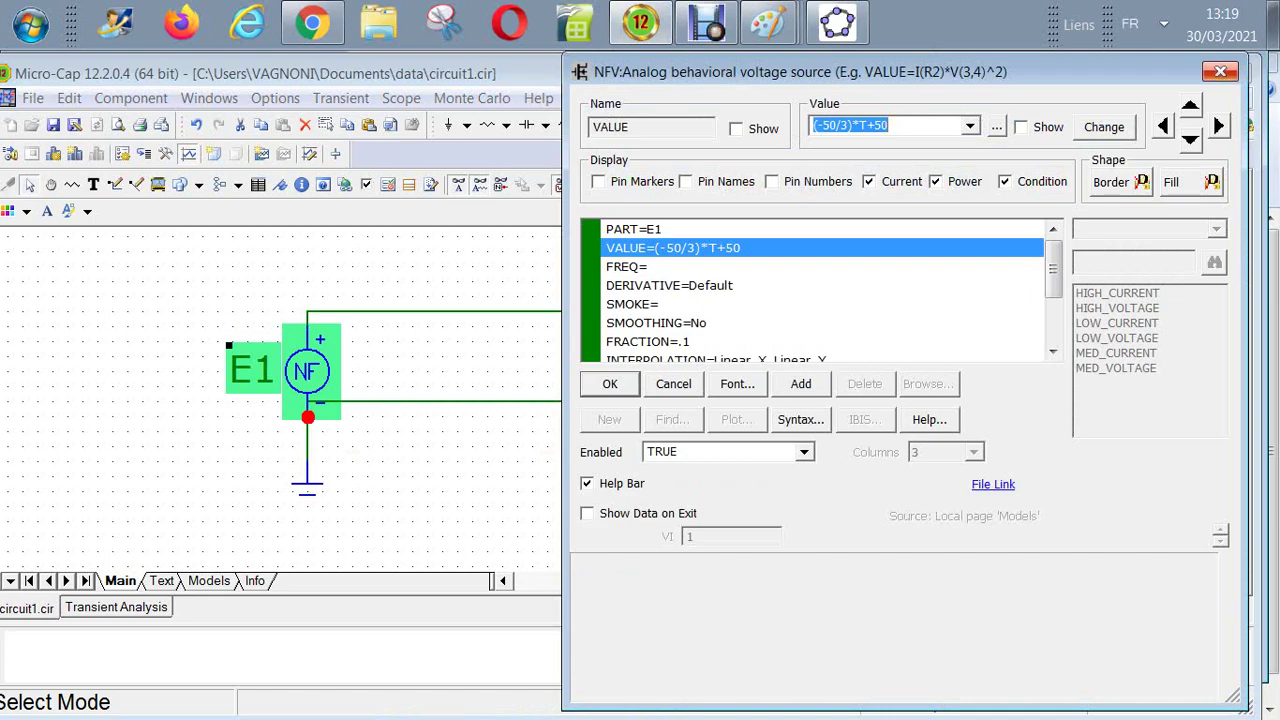
left_click(610, 384)
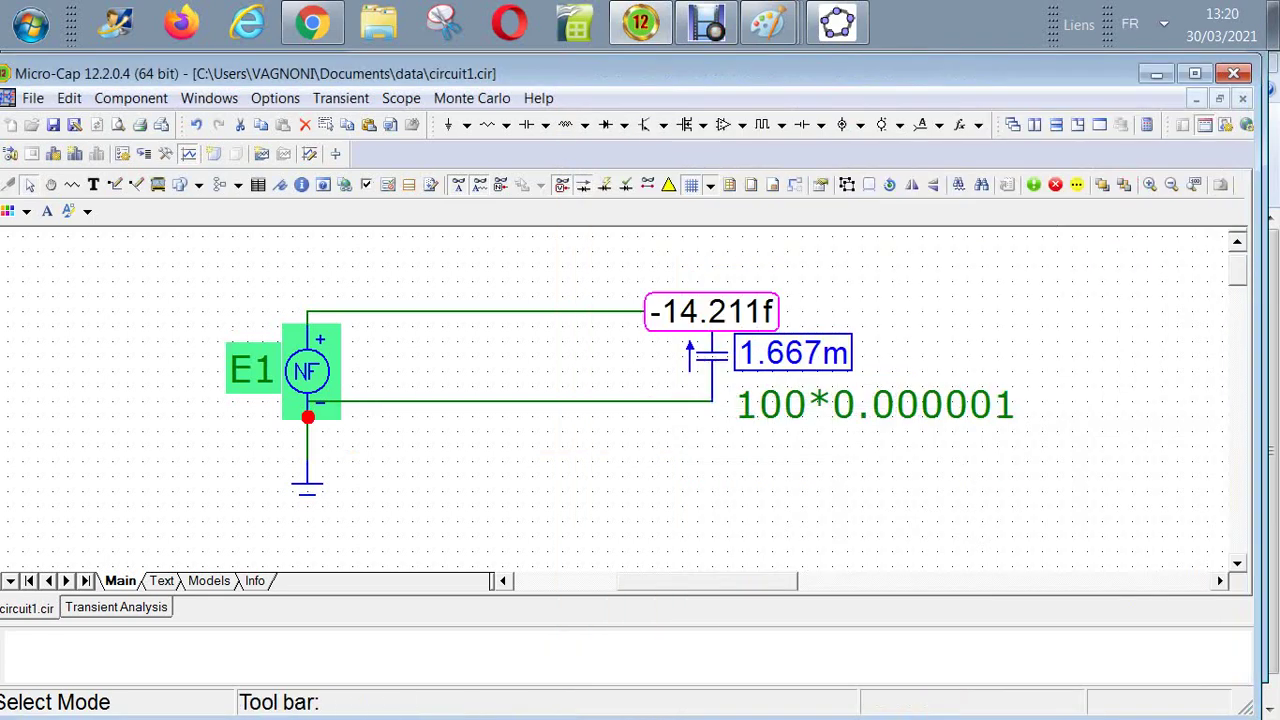
Set the transient analysis maximum run time to 2.5, run it, and go back to the circuit schematic
left_click(340, 98)
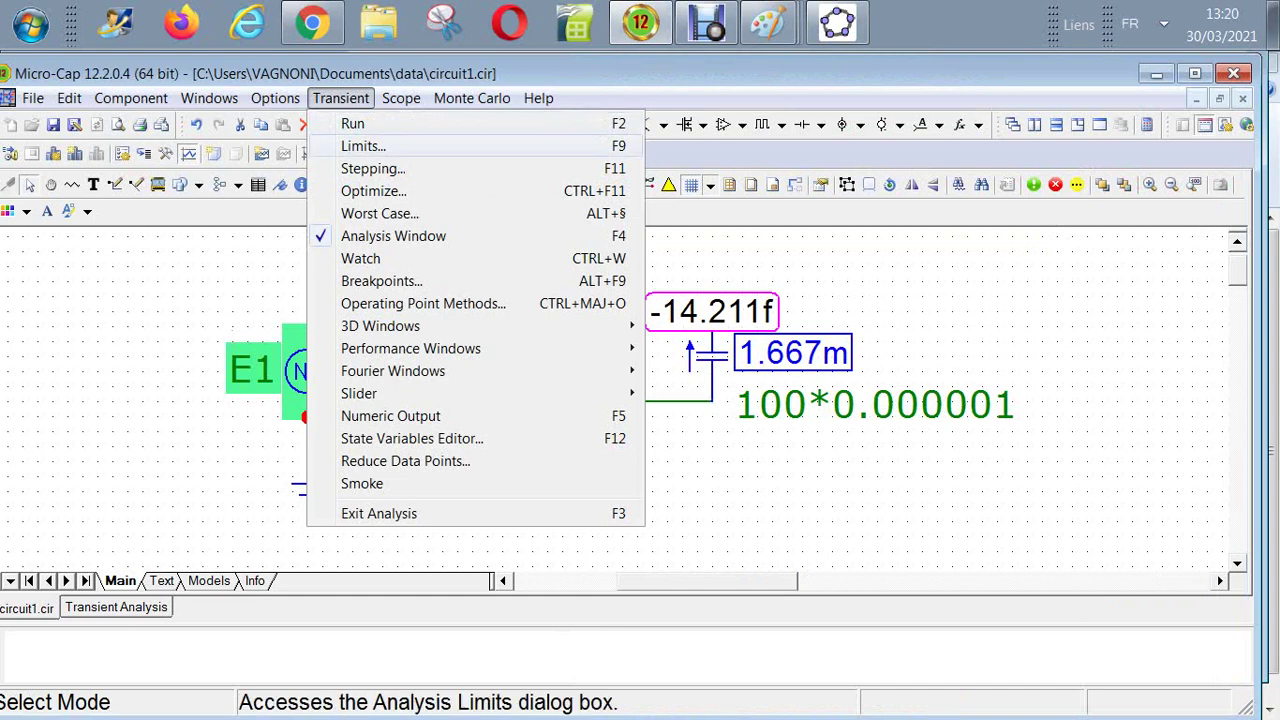
left_click(371, 146)
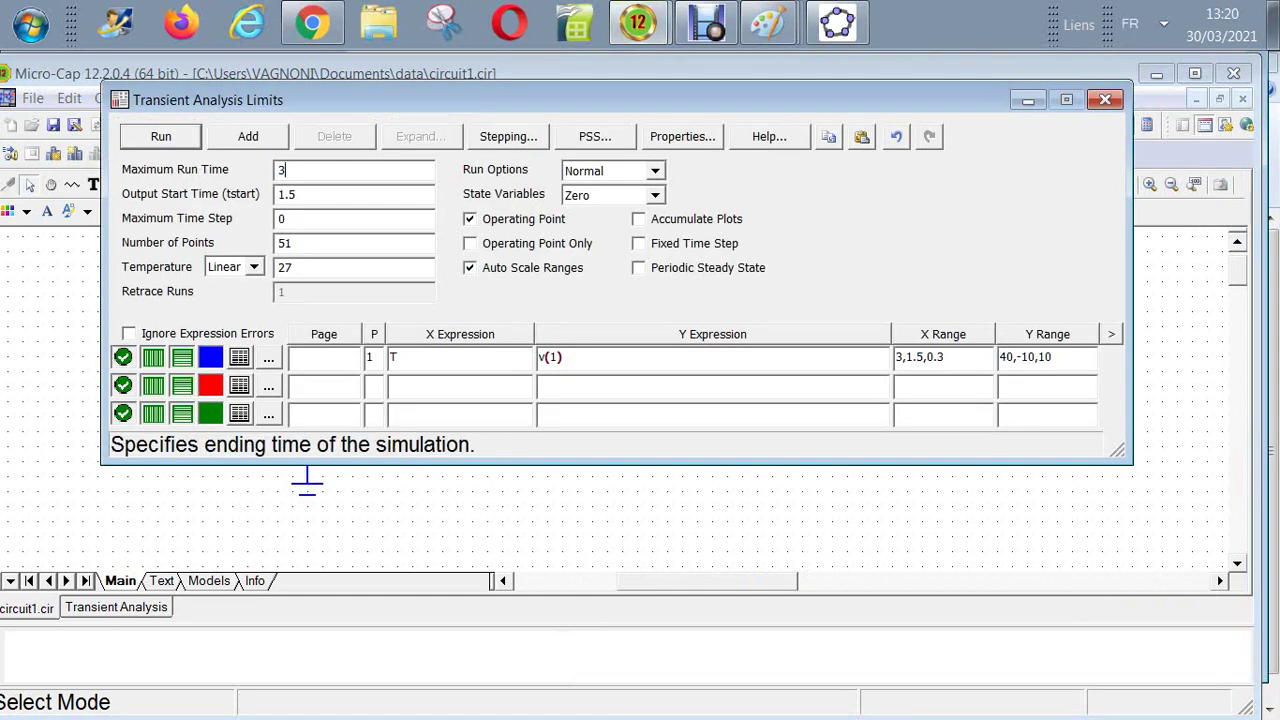
left_click_drag(288, 171, 272, 171)
type("2.5")
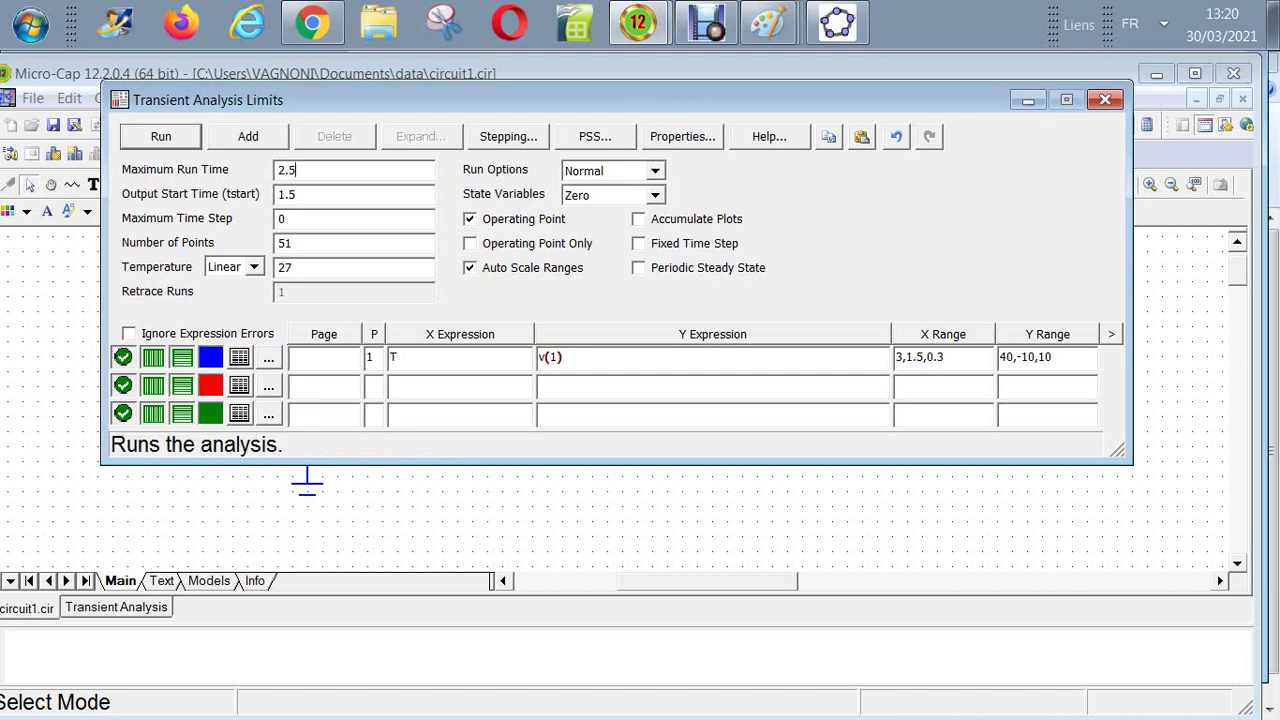
left_click(160, 136)
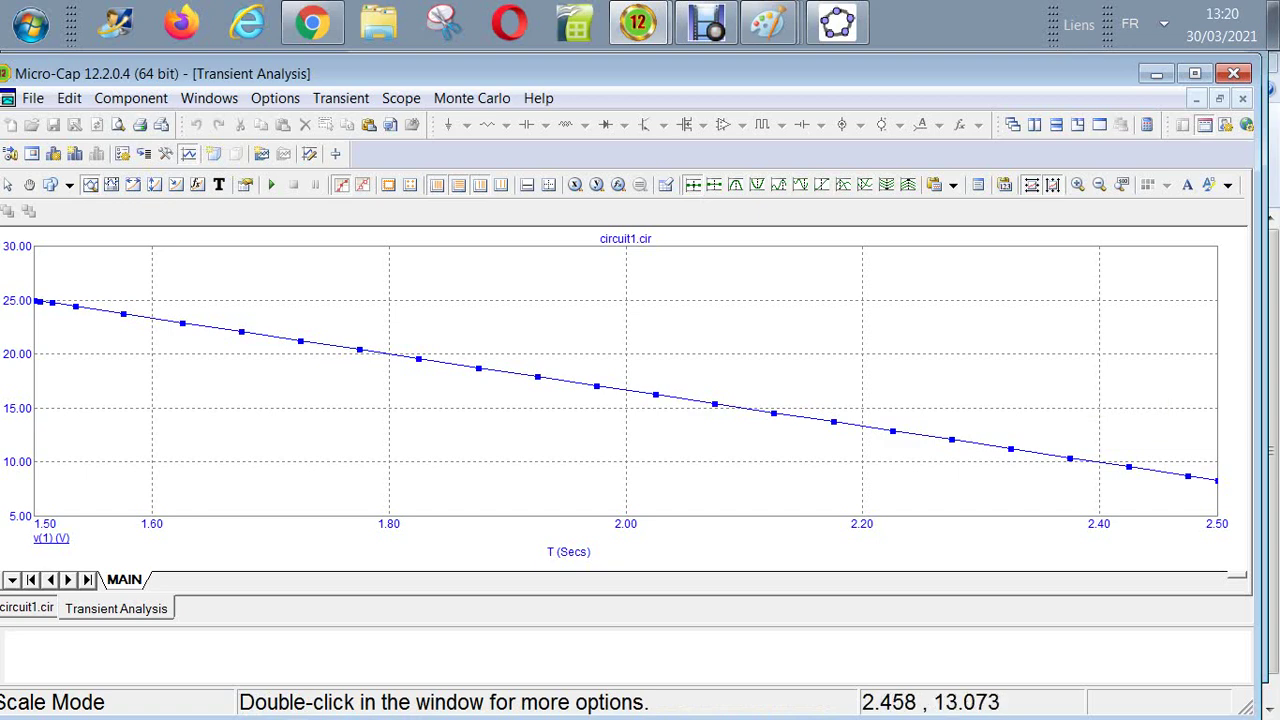
mouse_move(1216, 479)
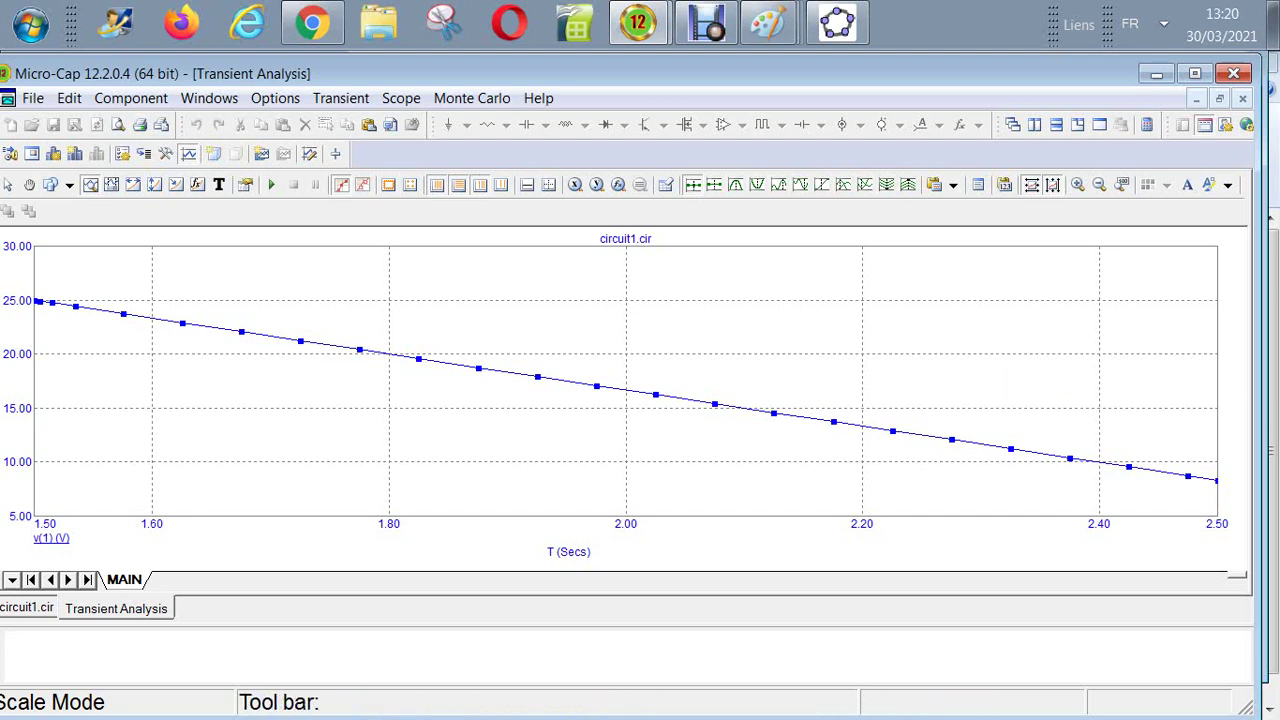
left_click(27, 607)
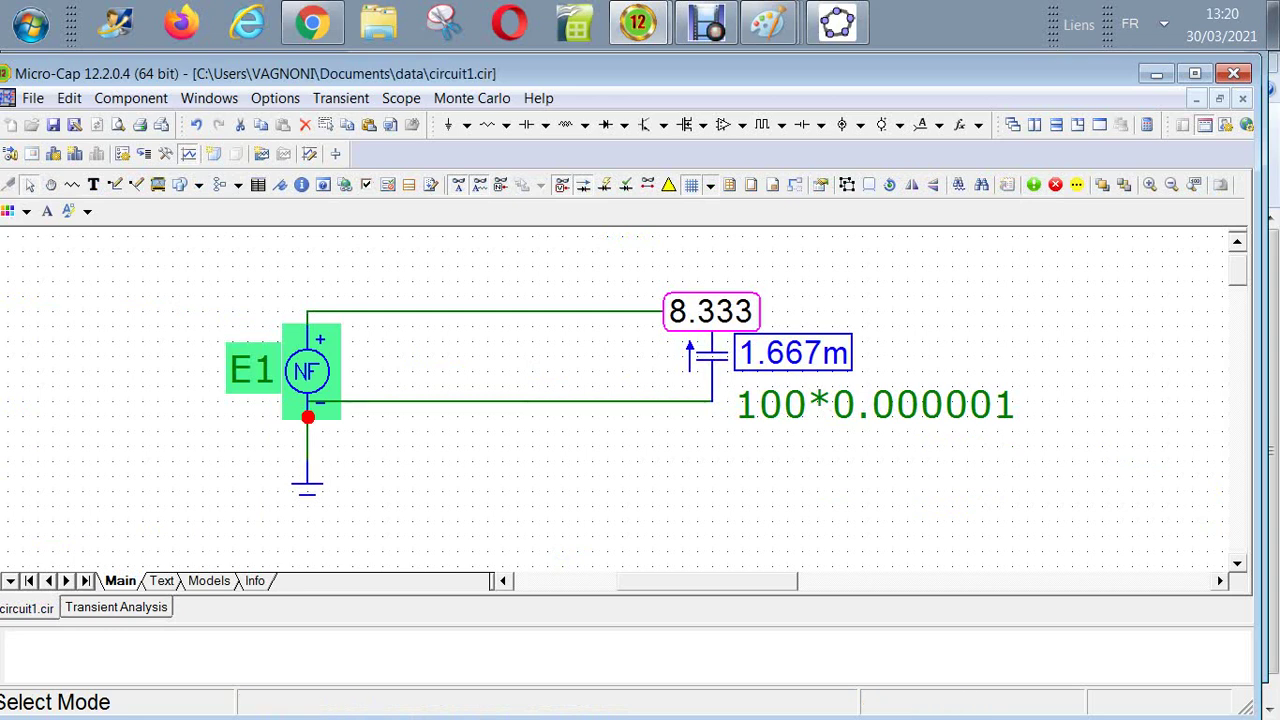
Switch to GeoGebra and toggle the result of t(2.5) from fraction to decimal form
left_click(837, 22)
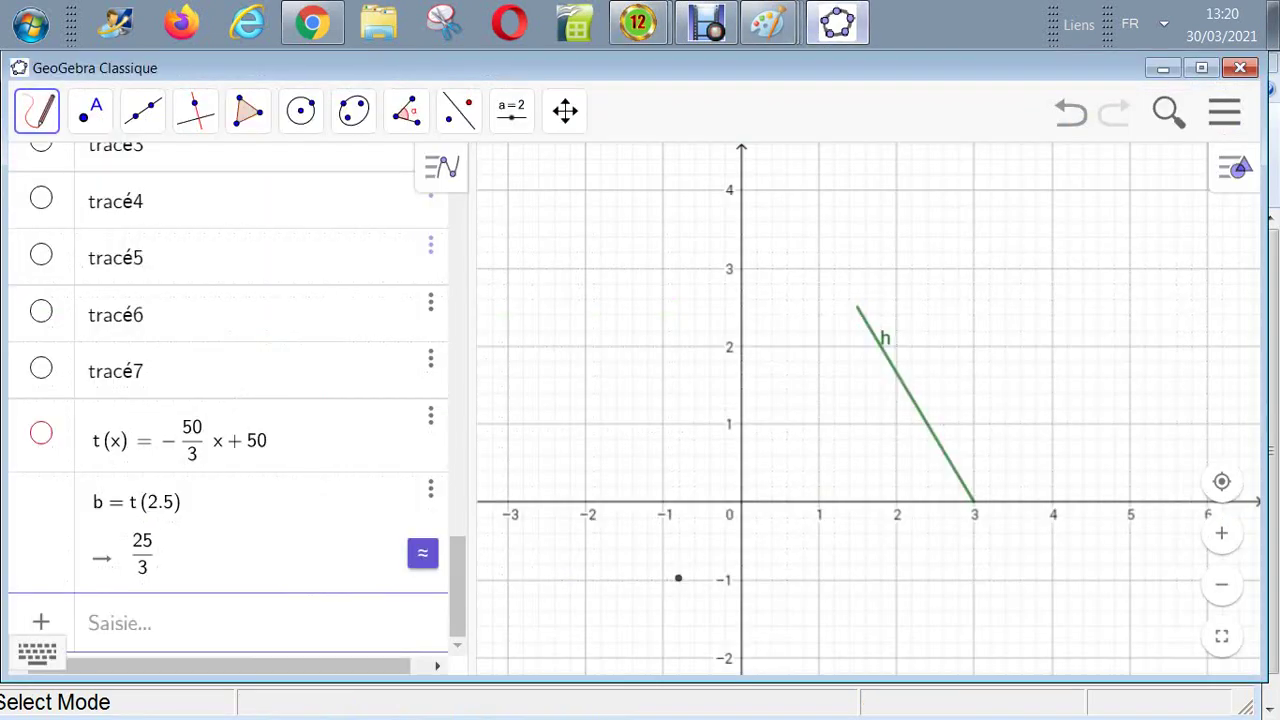
left_click(422, 553)
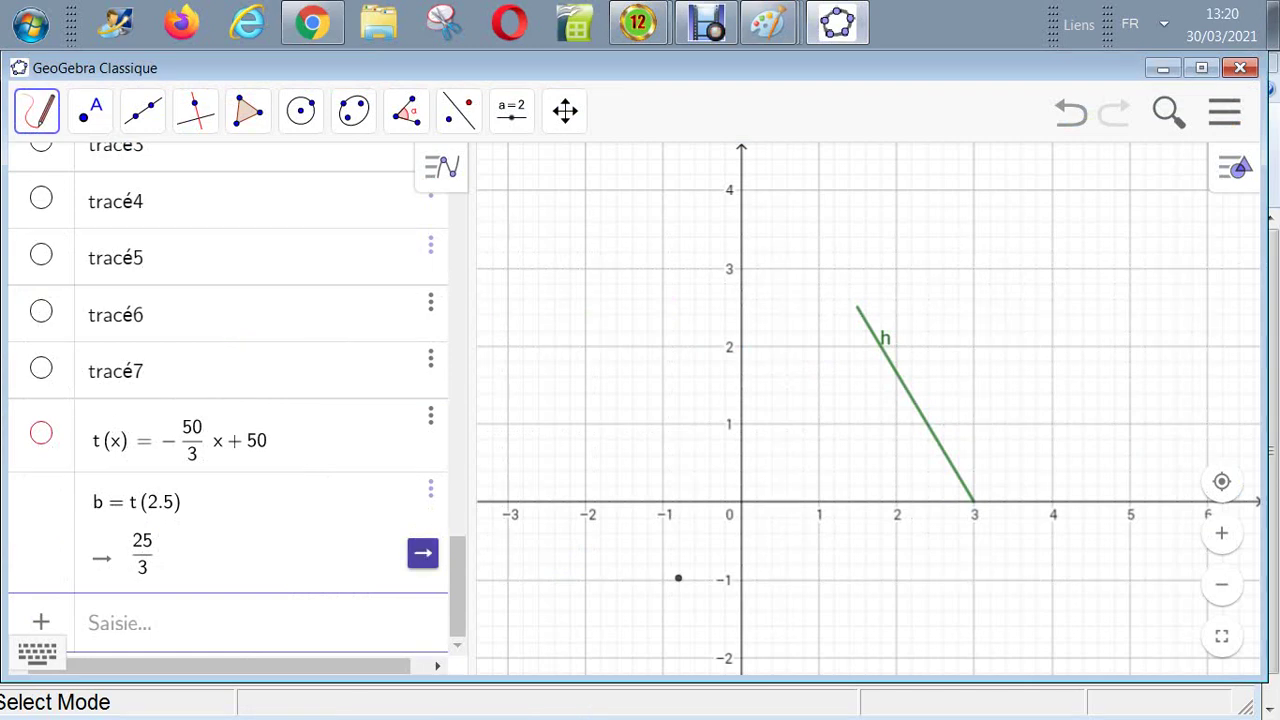